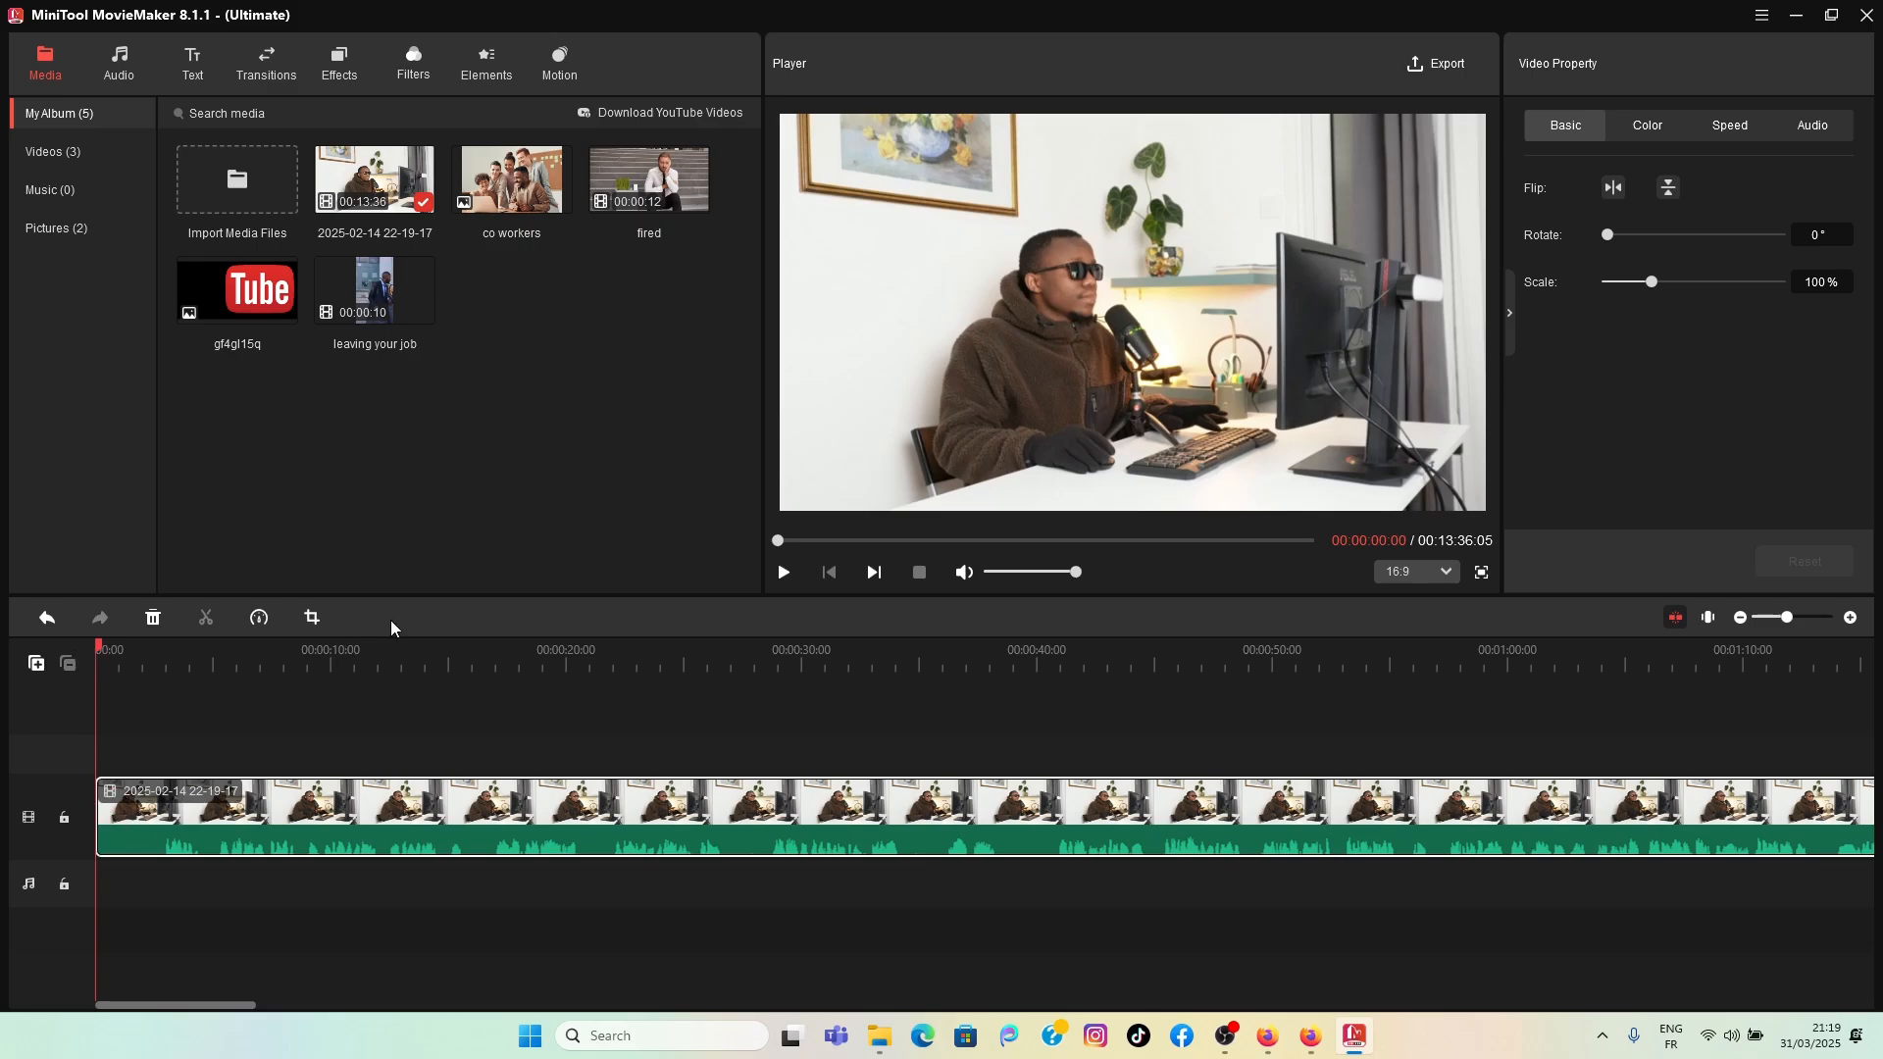
{"action": "left_click", "coordinate": [566, 204]}
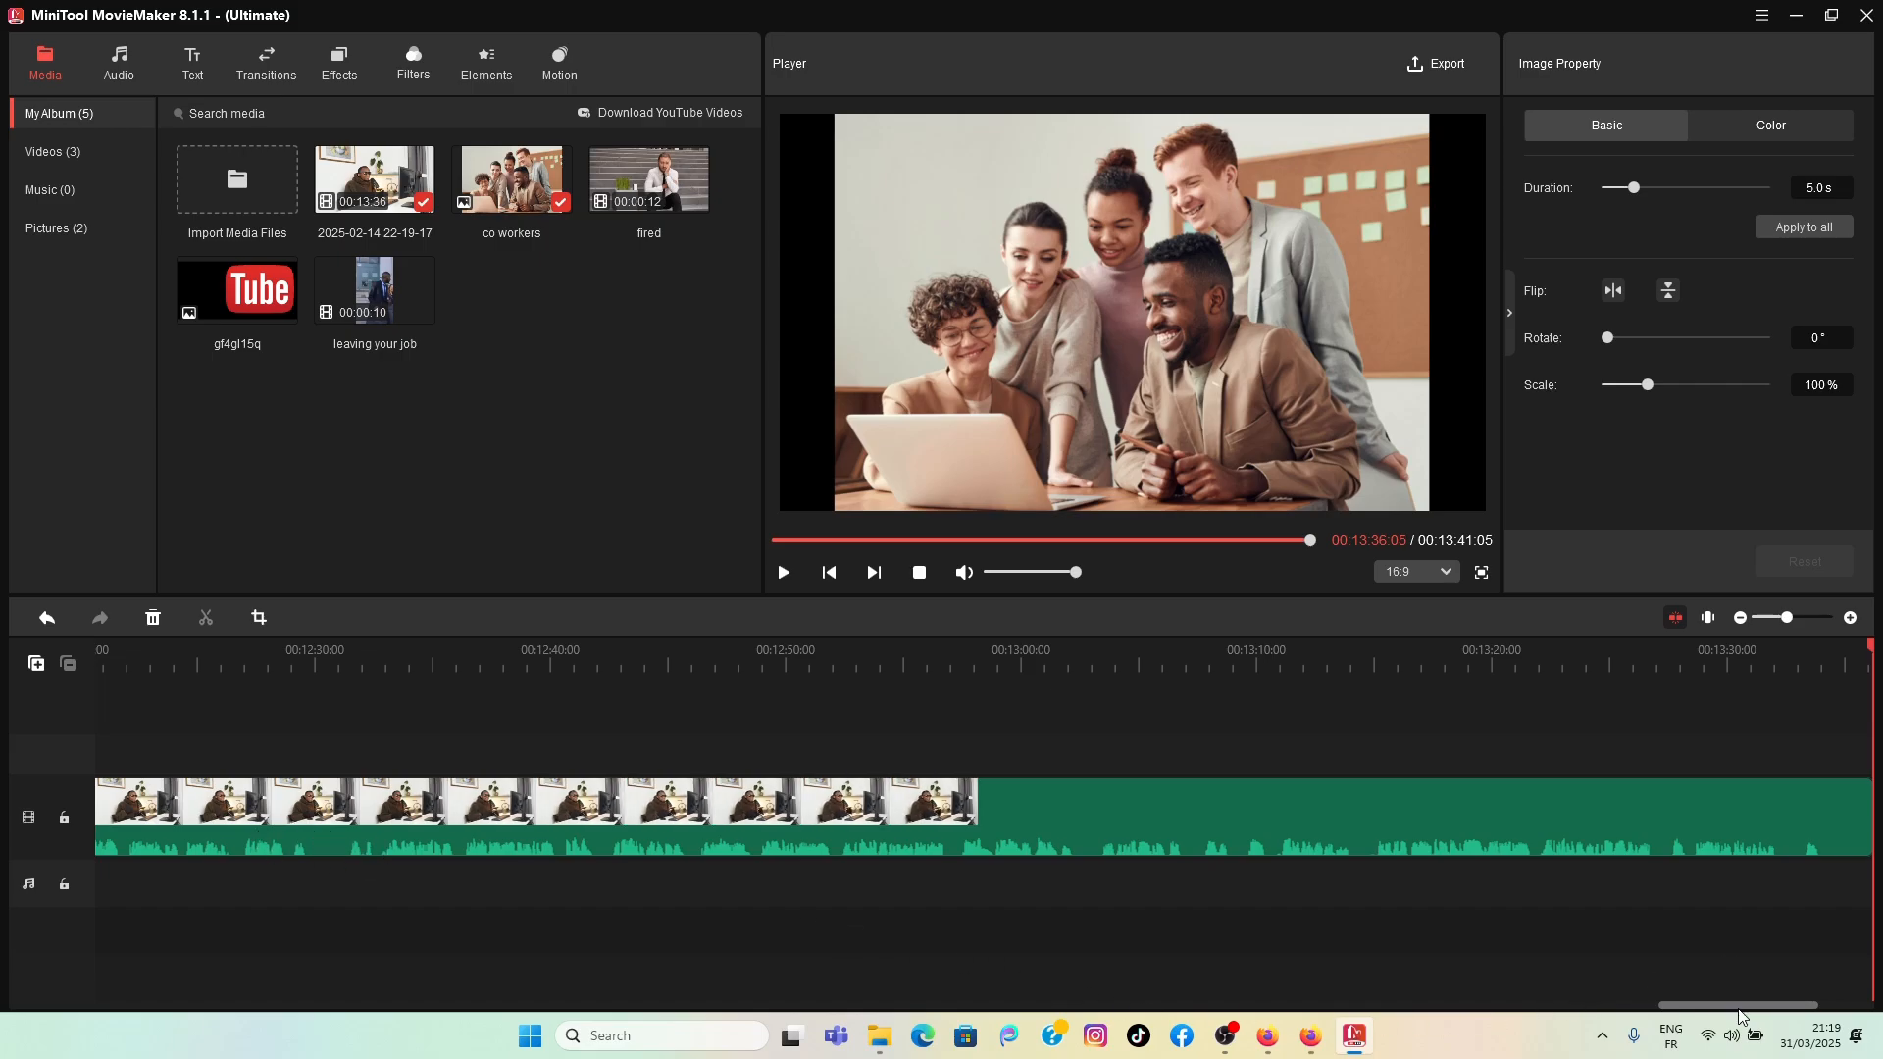
{"action": "left_click_drag", "start_coordinate": [1741, 1007], "coordinate": [87, 1051]}
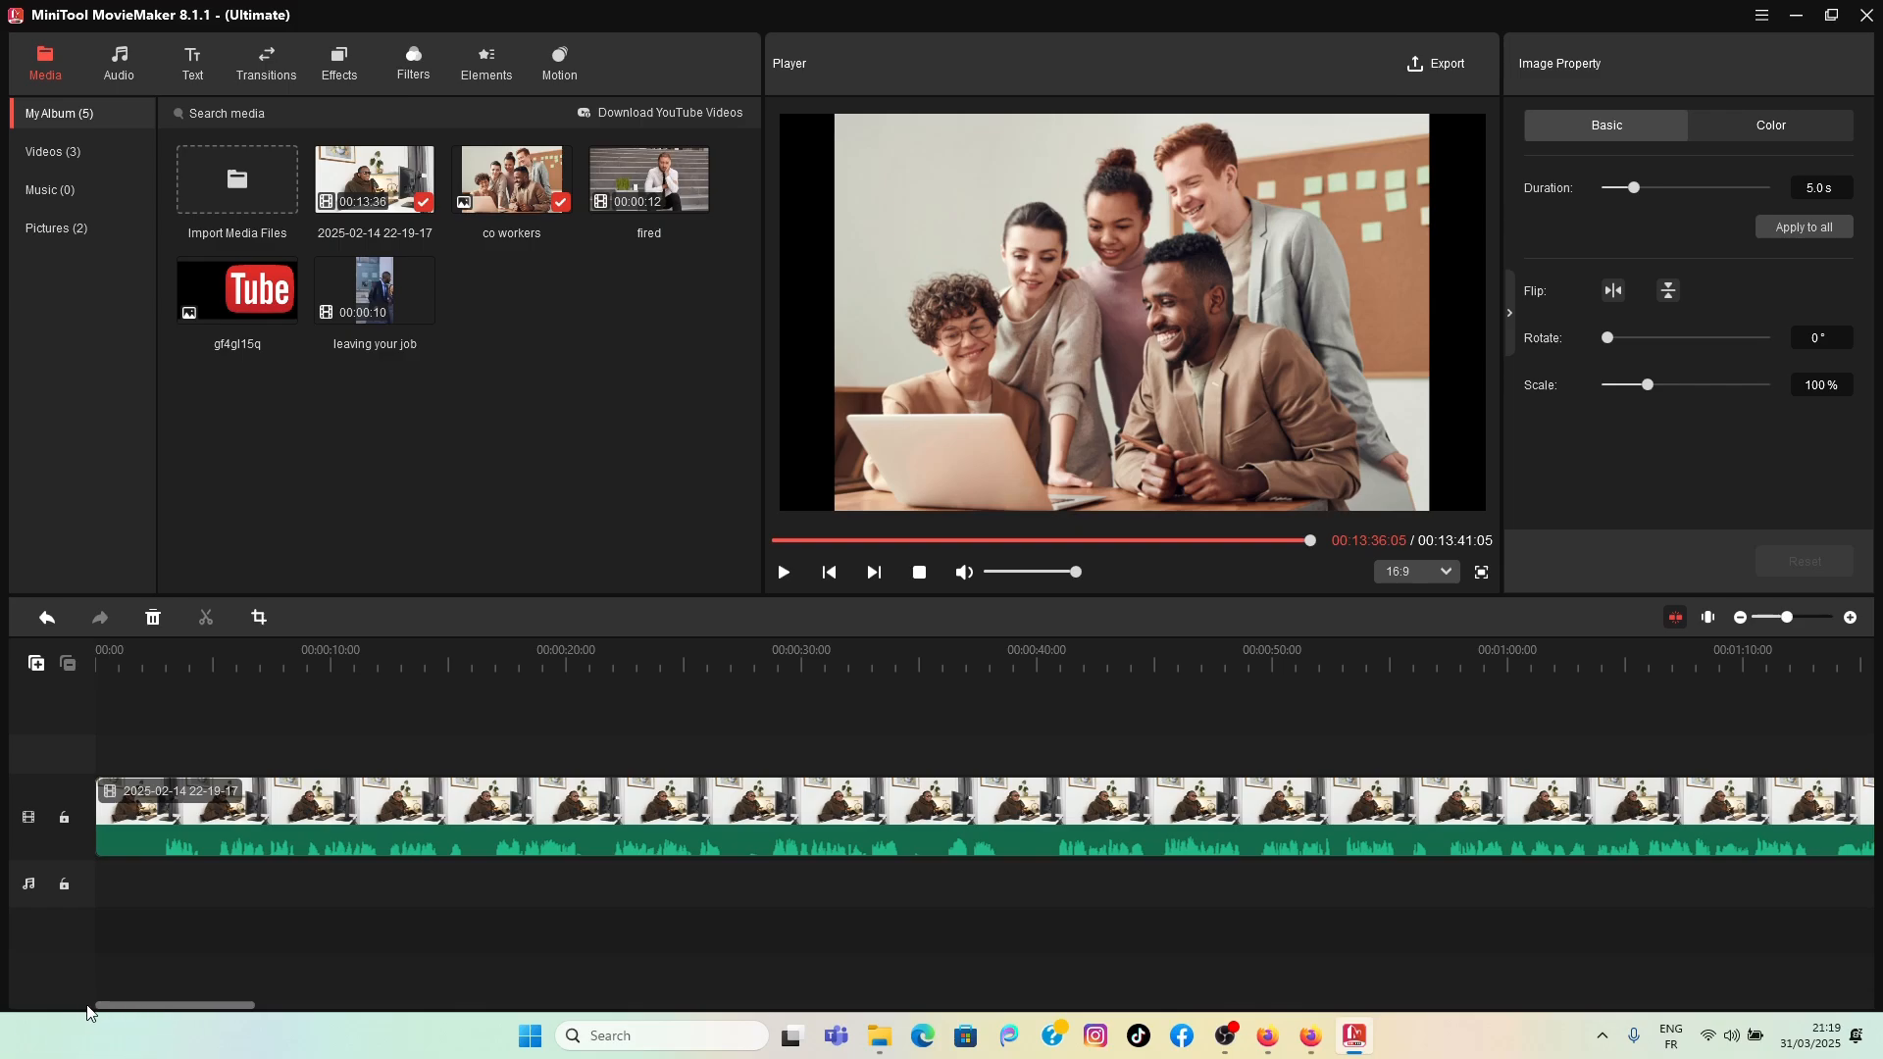
{"action": "left_click_drag", "start_coordinate": [181, 1006], "coordinate": [1804, 1006]}
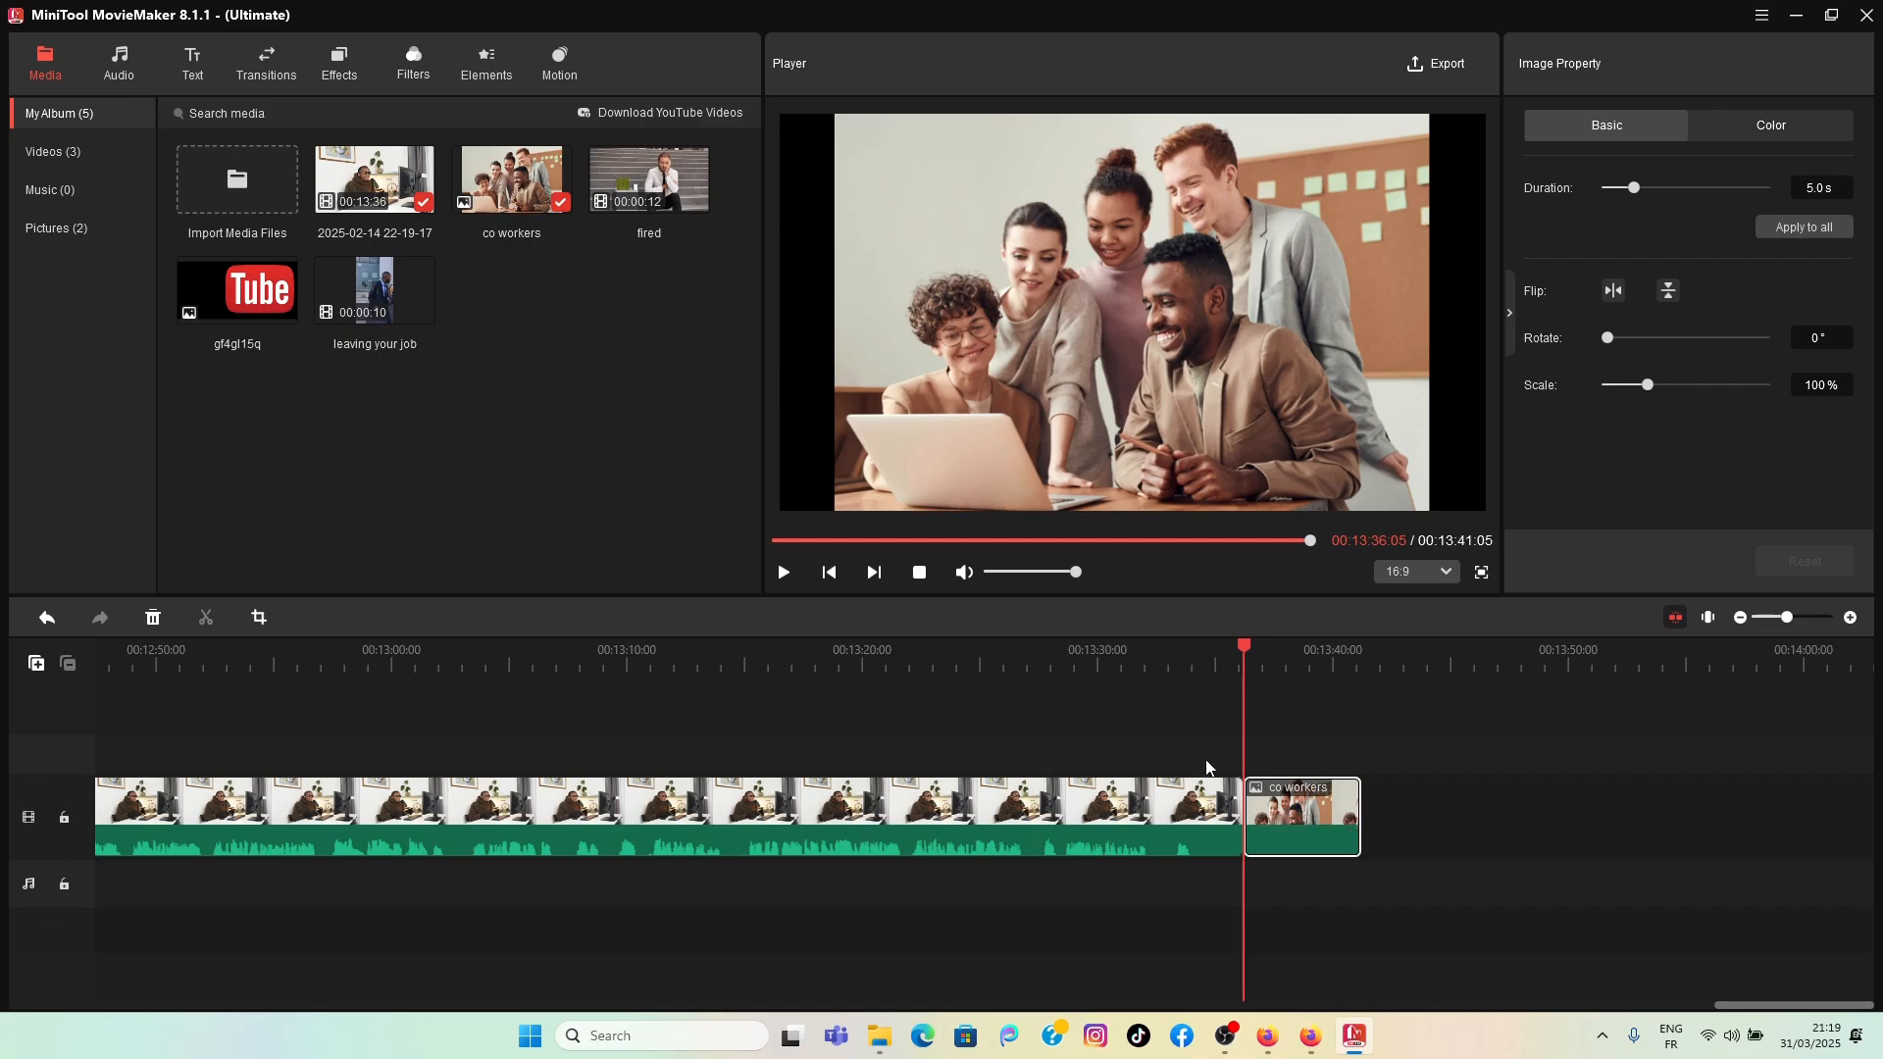
{"action": "left_click_drag", "start_coordinate": [1244, 651], "coordinate": [1172, 653]}
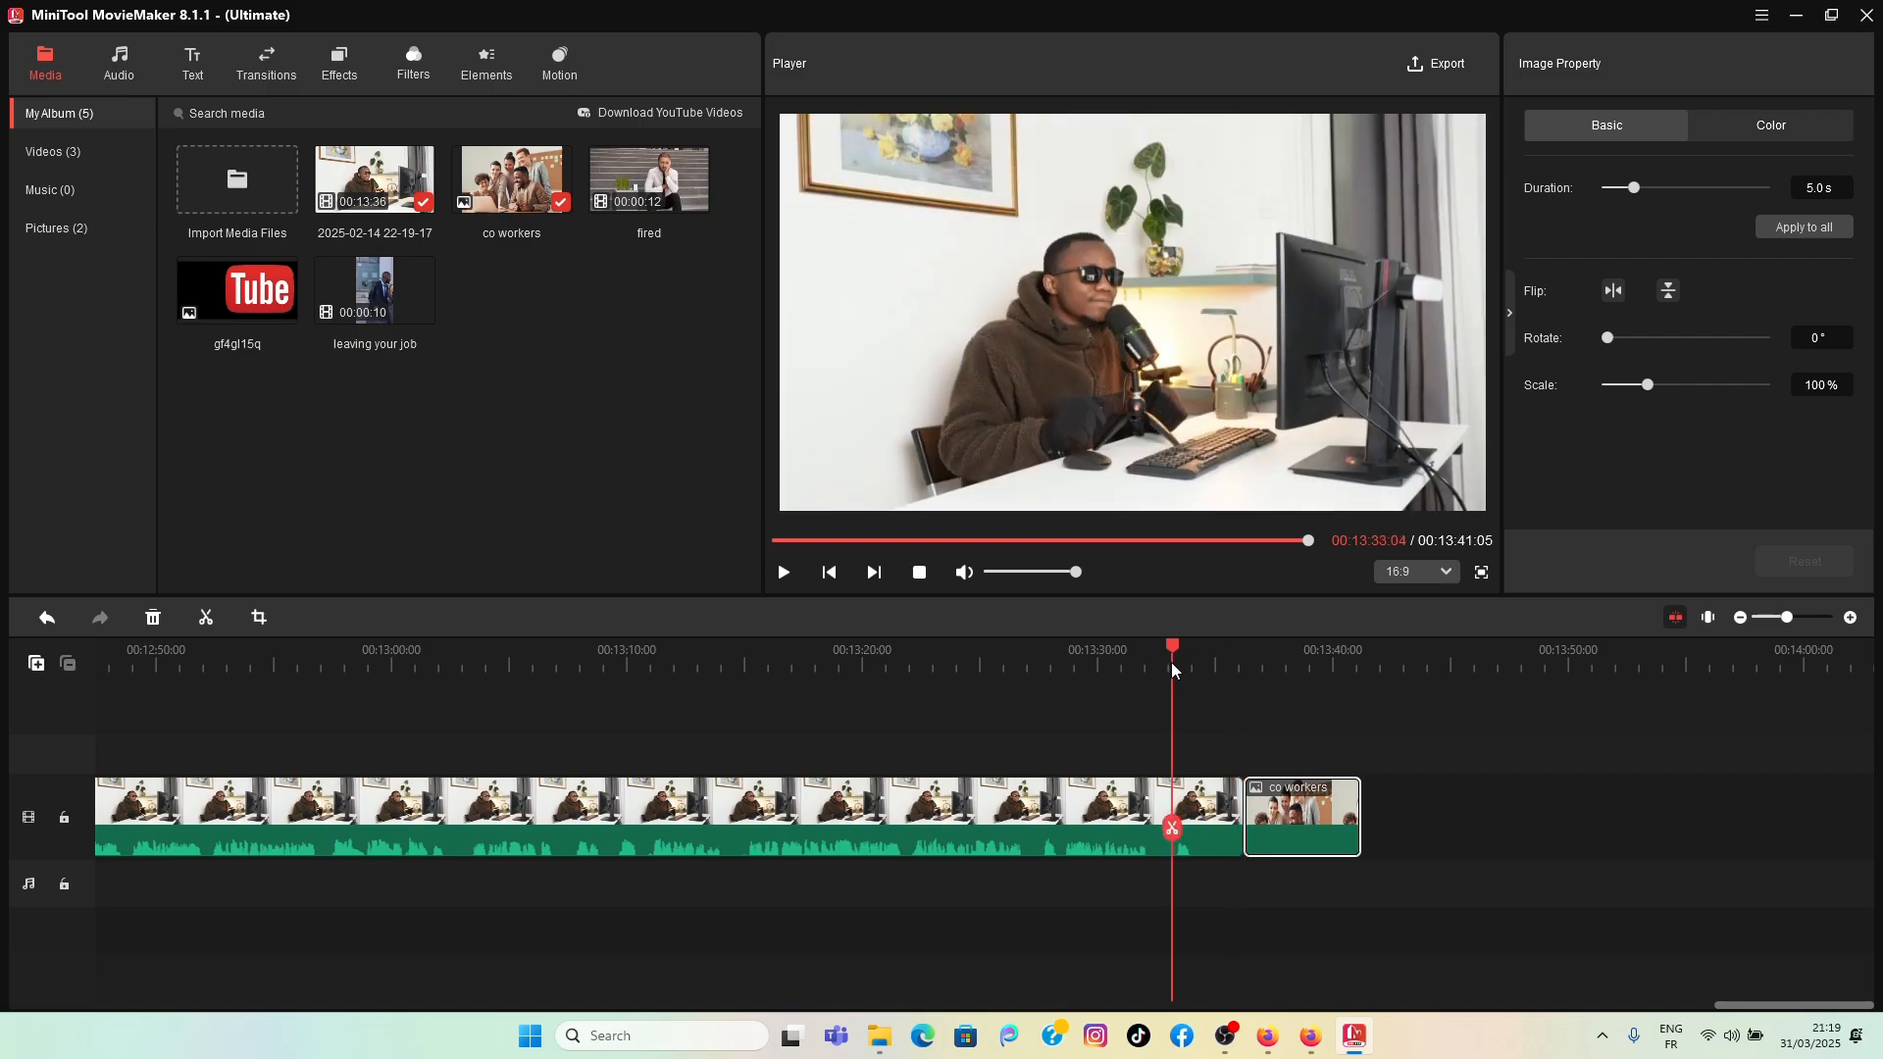
{"action": "left_click", "coordinate": [783, 573]}
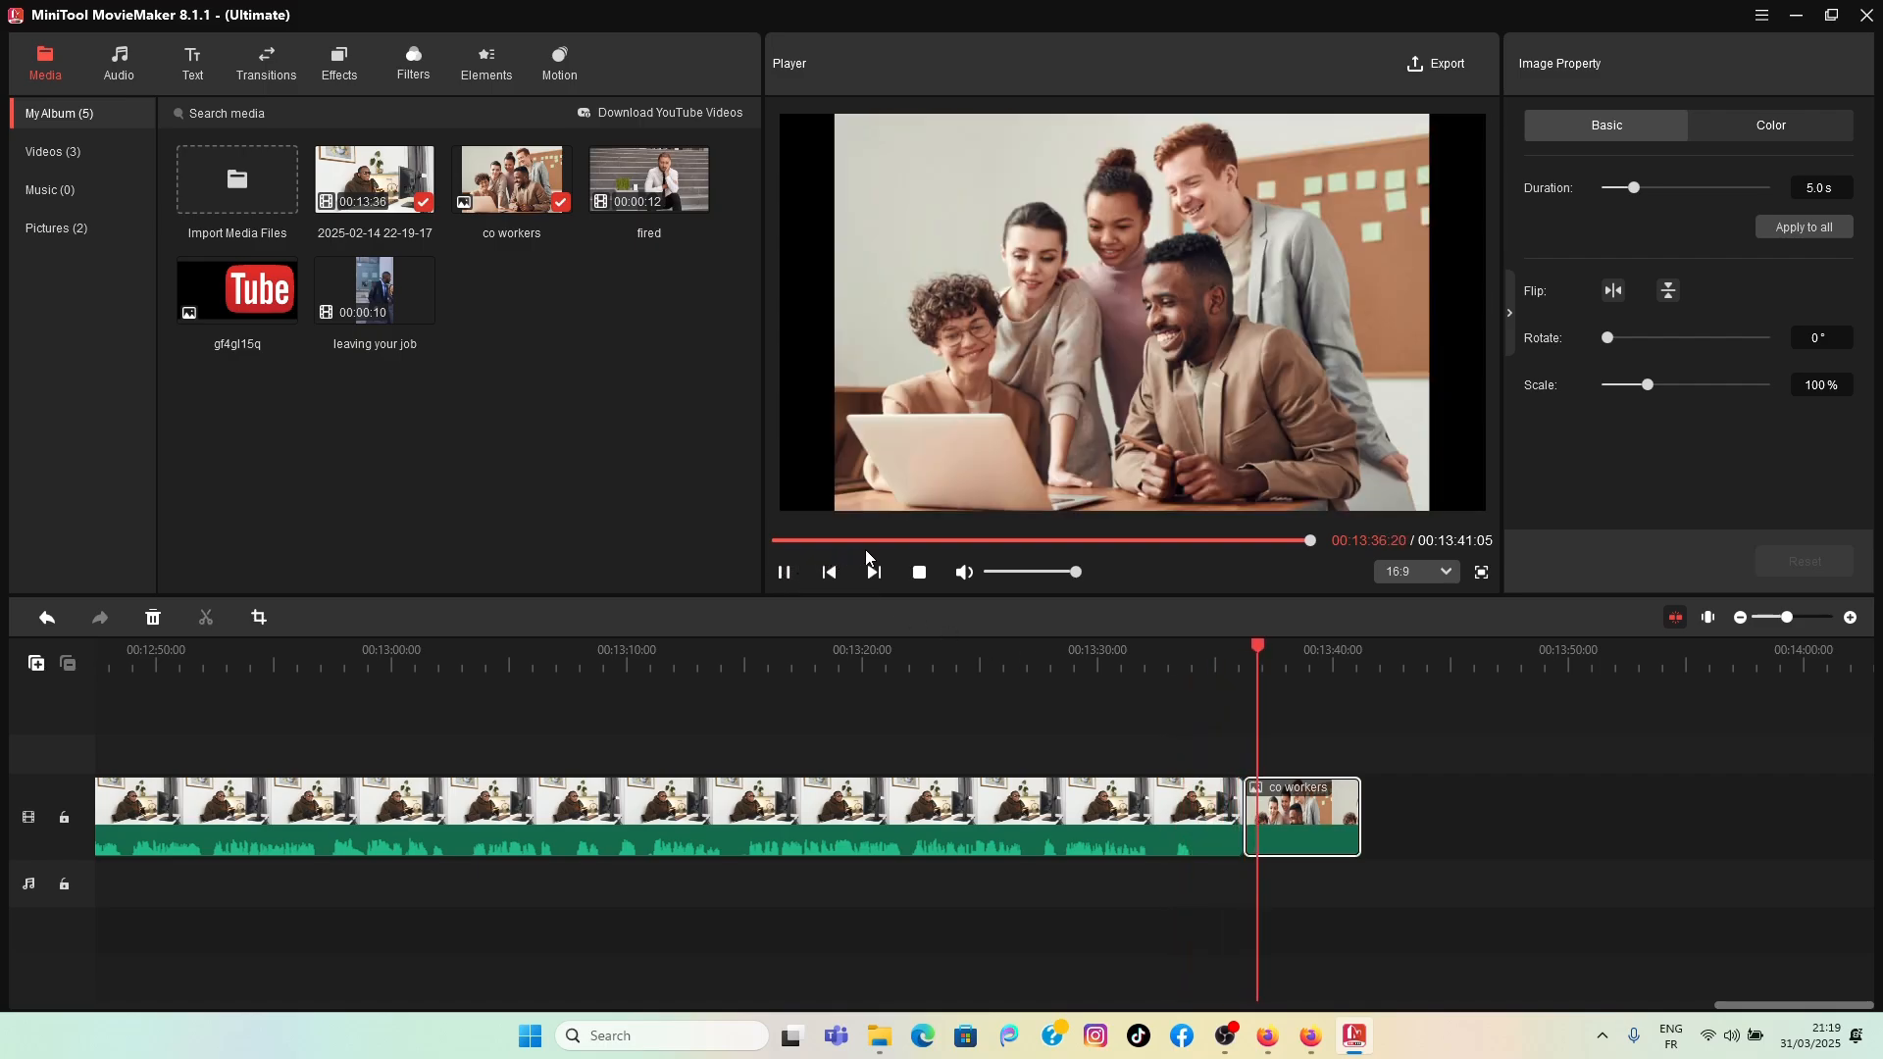
{"action": "left_click", "coordinate": [783, 573]}
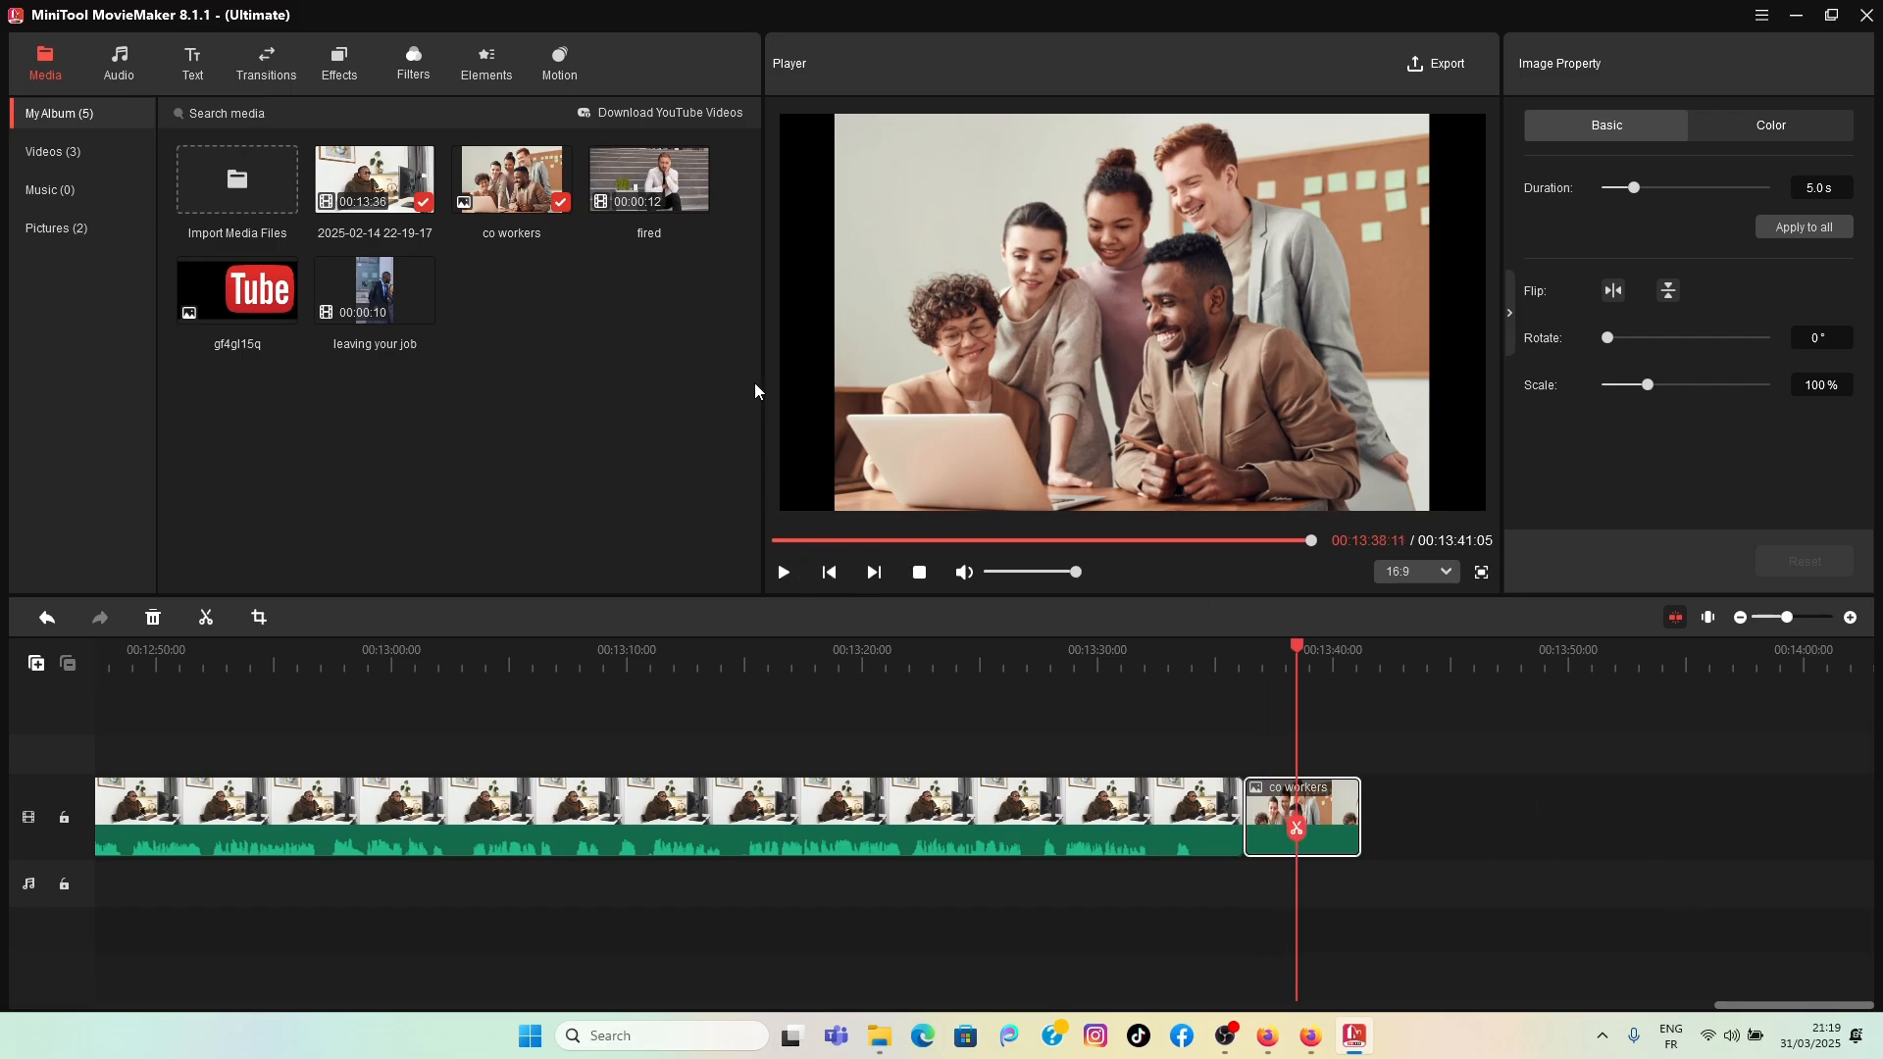
Step: Append the fired clip after the co workers image and play through the transition between them
{"action": "mouse_move", "coordinate": [652, 187]}
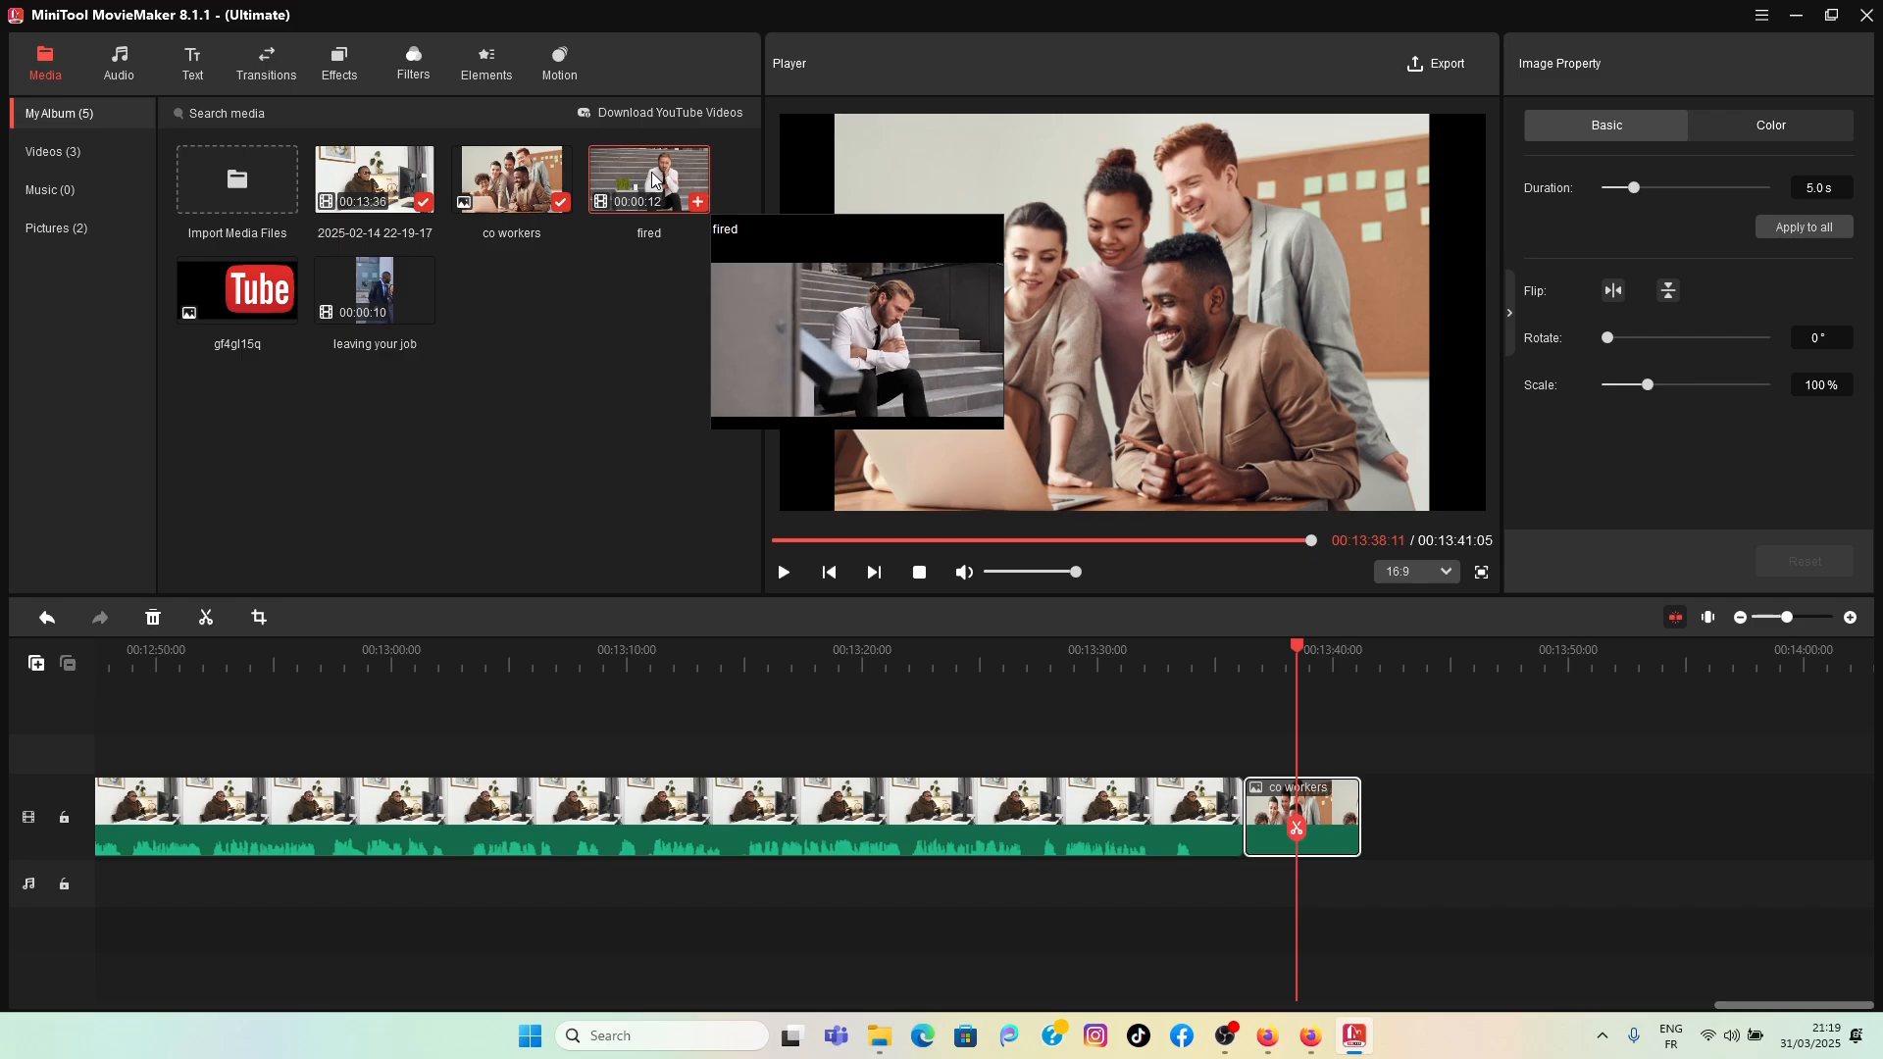
{"action": "left_click_drag", "start_coordinate": [649, 180], "coordinate": [1200, 667]}
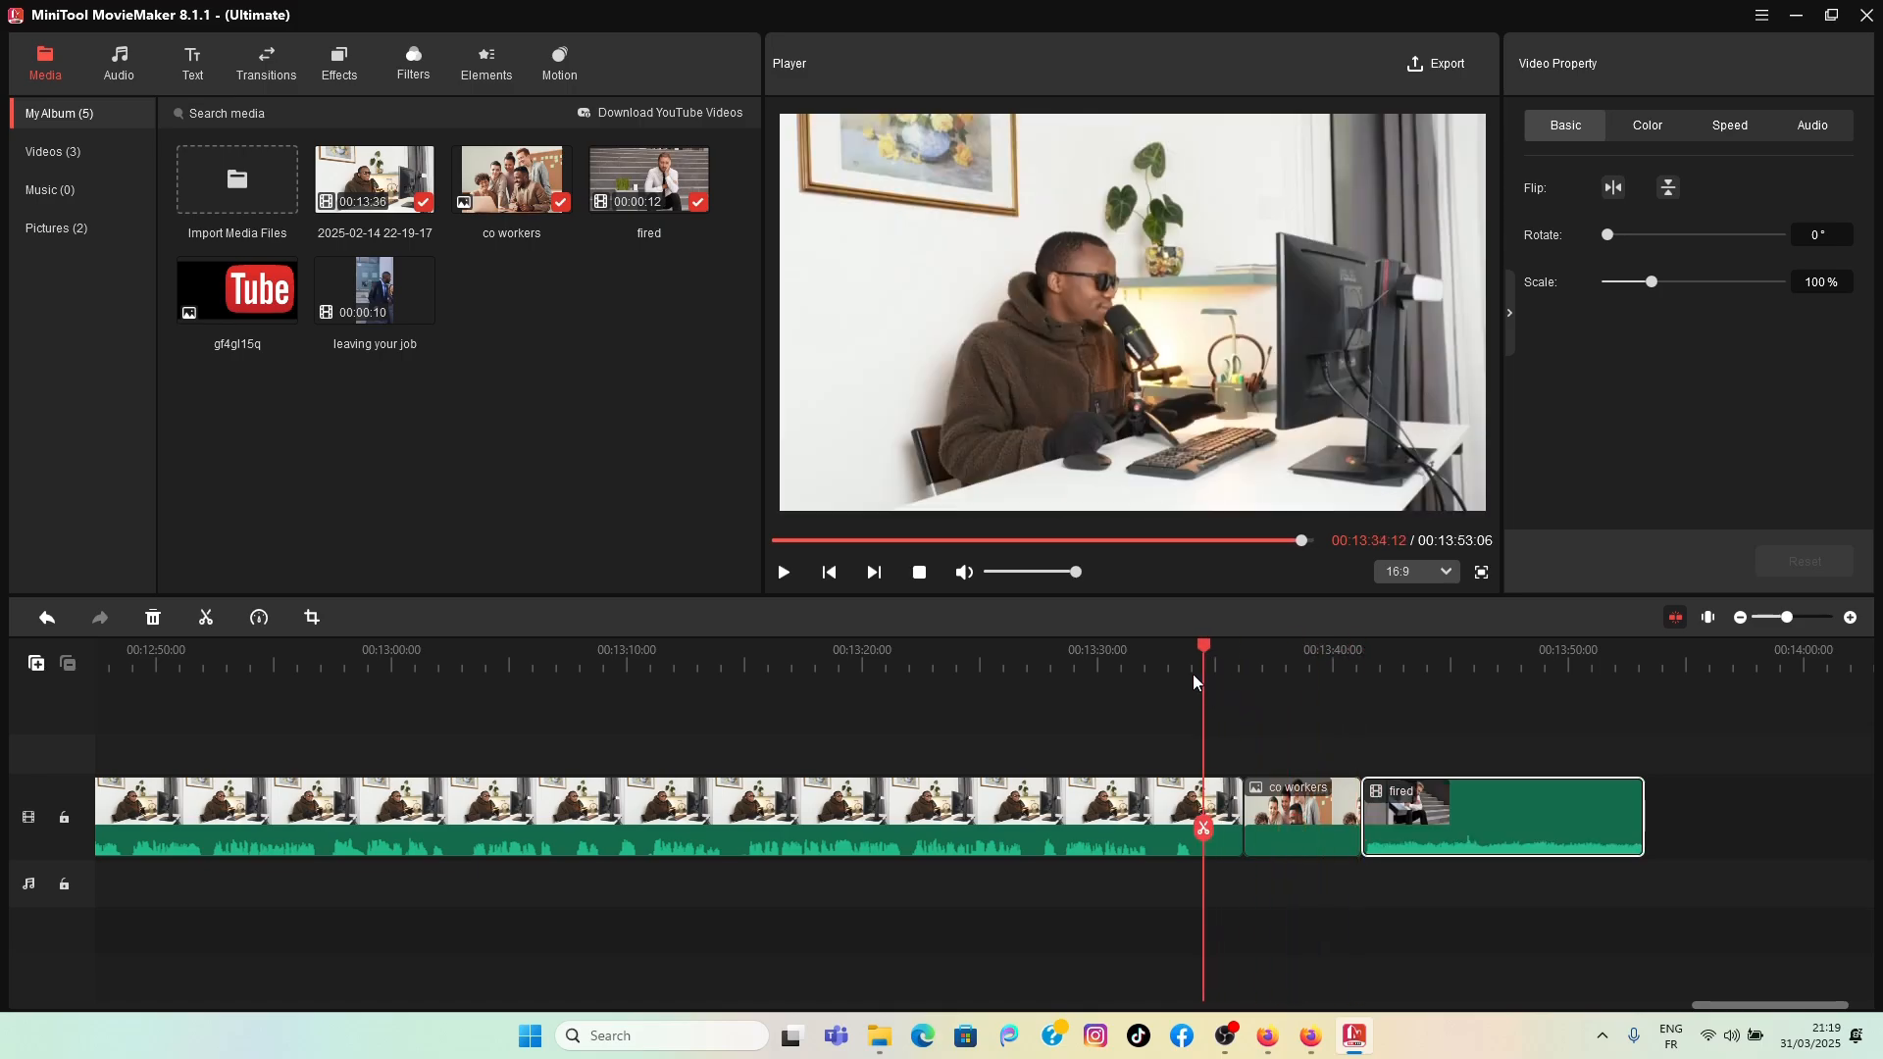
{"action": "left_click", "coordinate": [783, 572]}
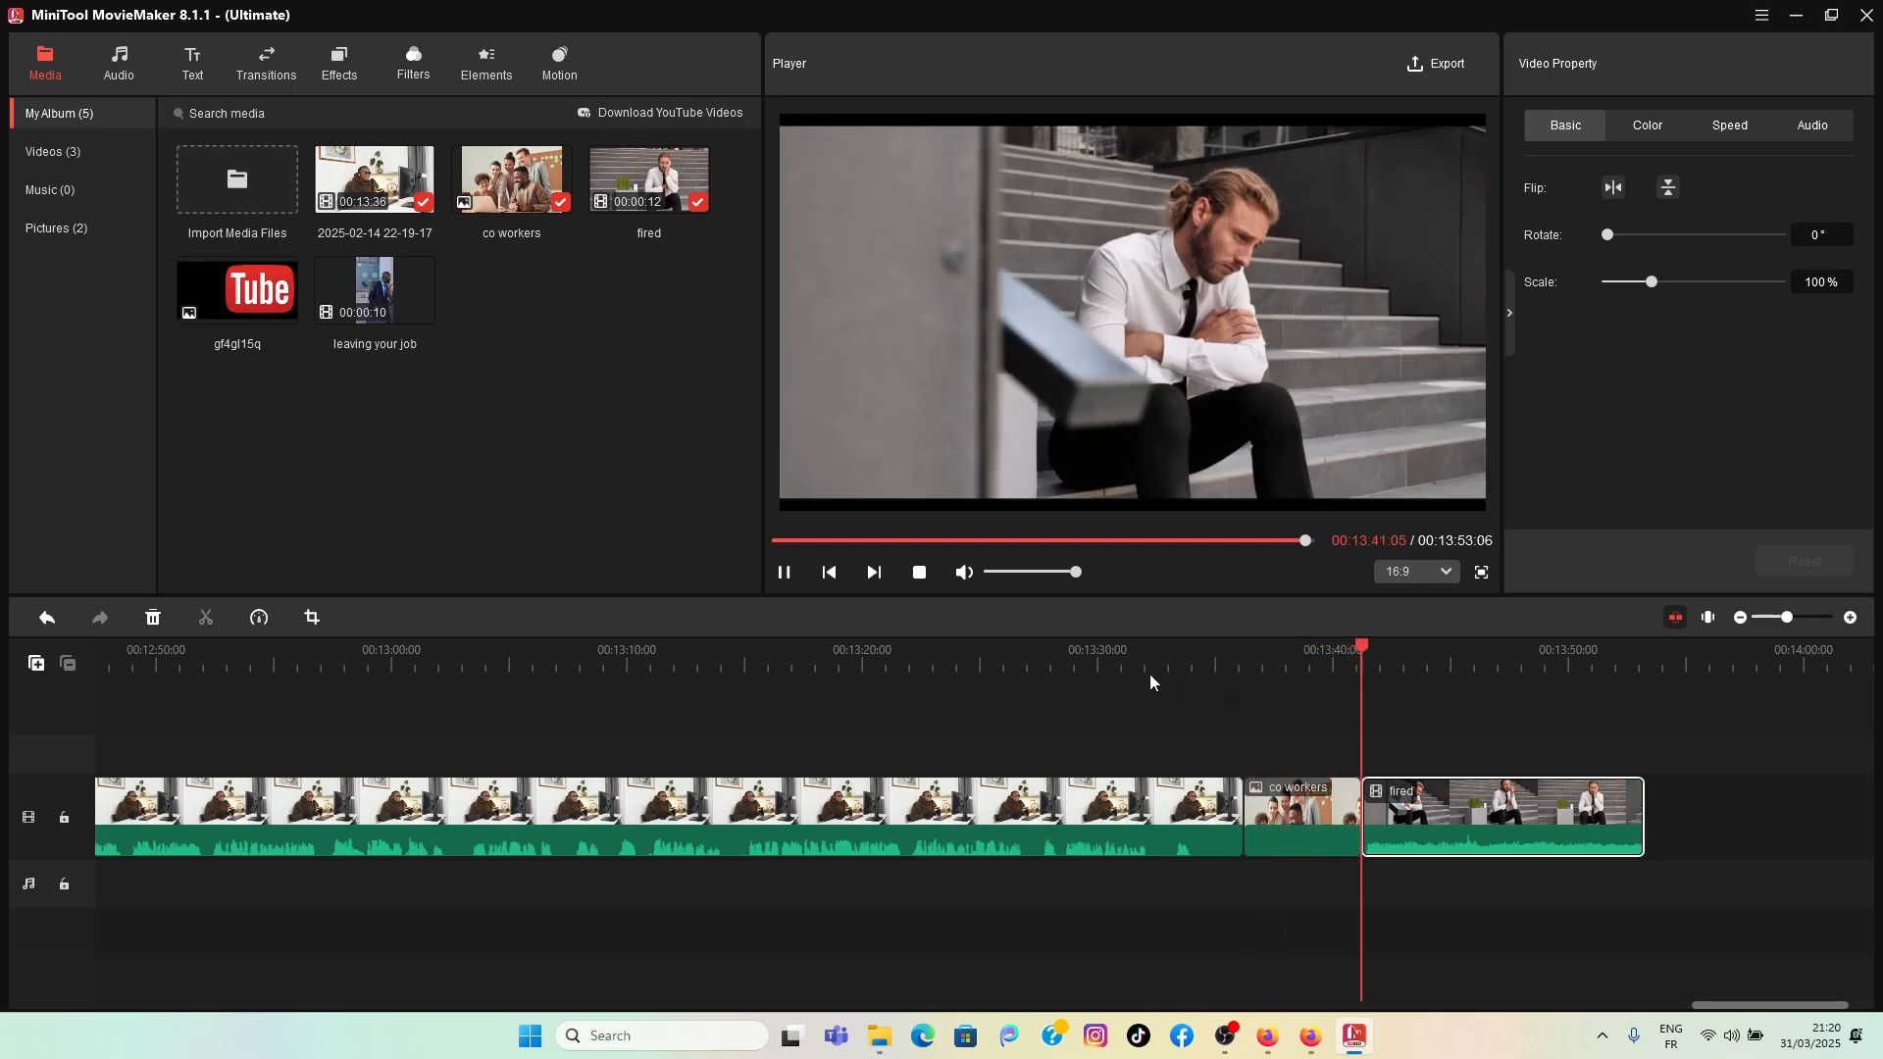
{"action": "left_click", "coordinate": [785, 574]}
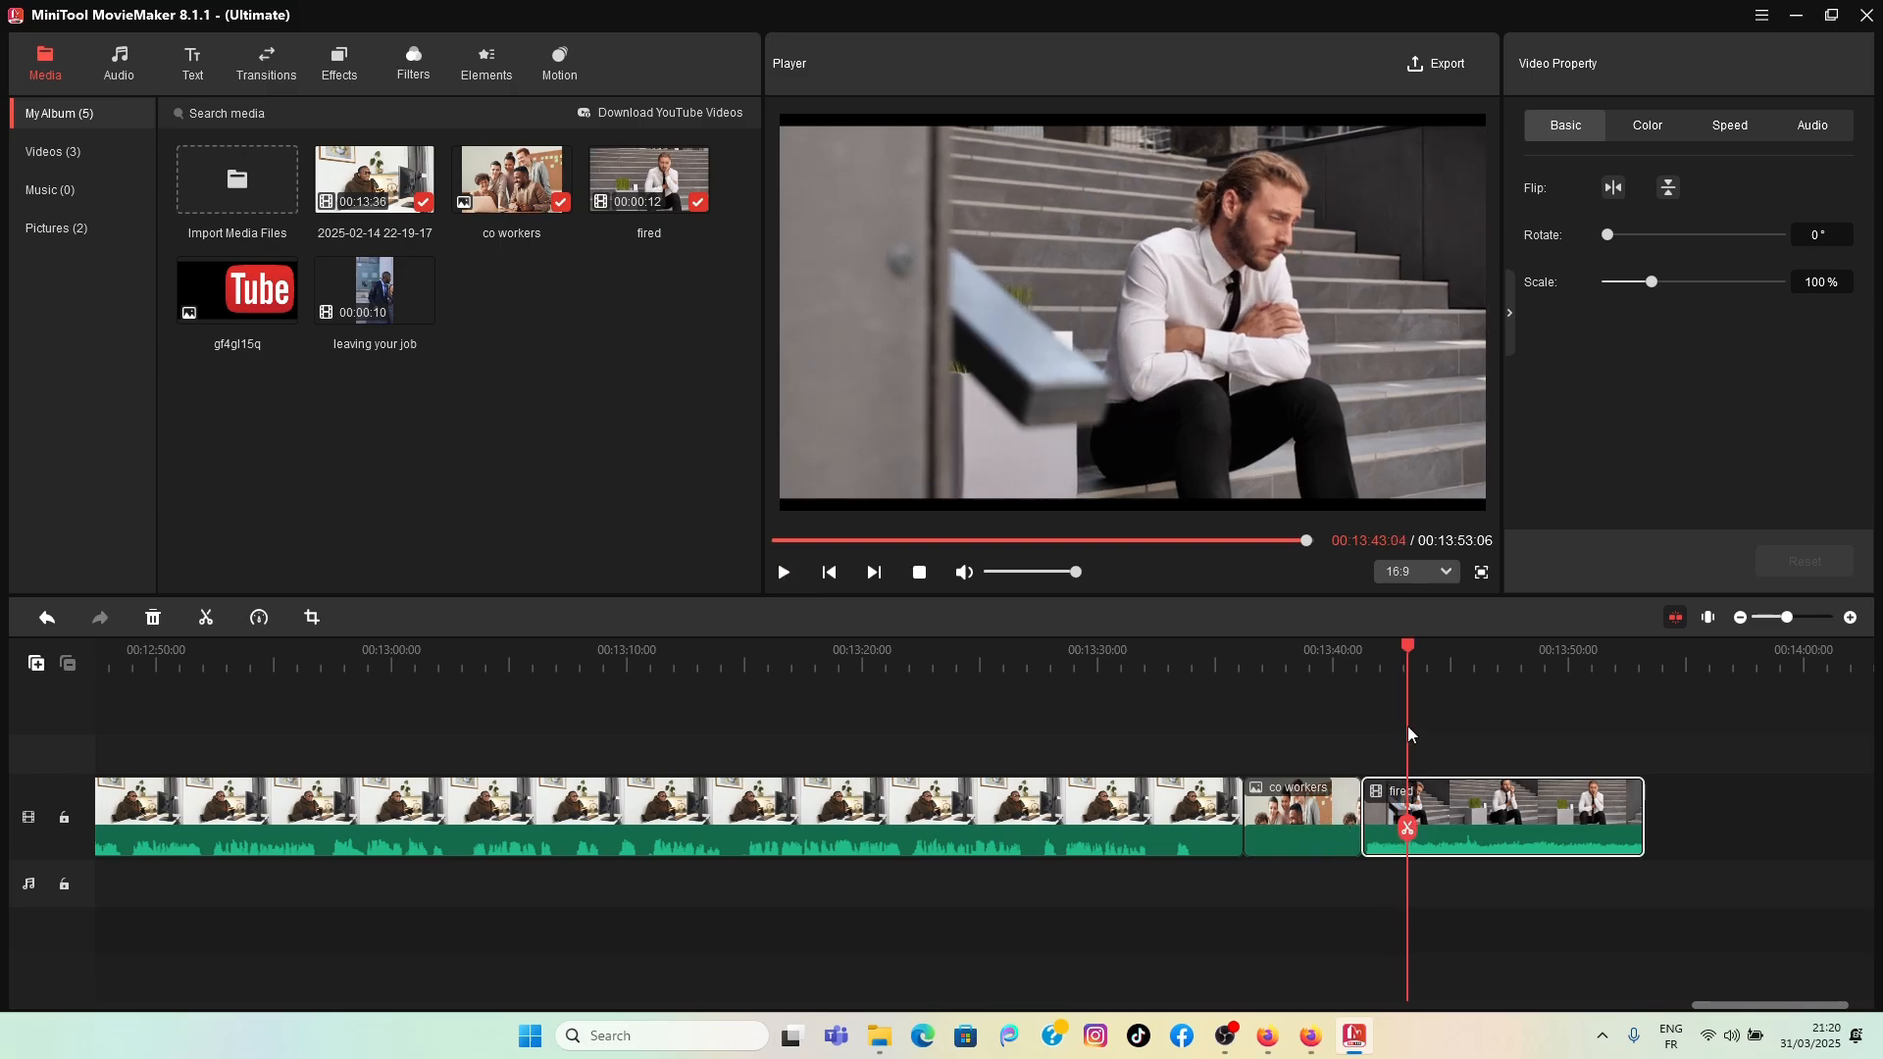
Step: Scrub over the joins between the recording and the added clips and return the playhead to the timeline's start
{"action": "left_click_drag", "start_coordinate": [1409, 649], "coordinate": [1279, 649]}
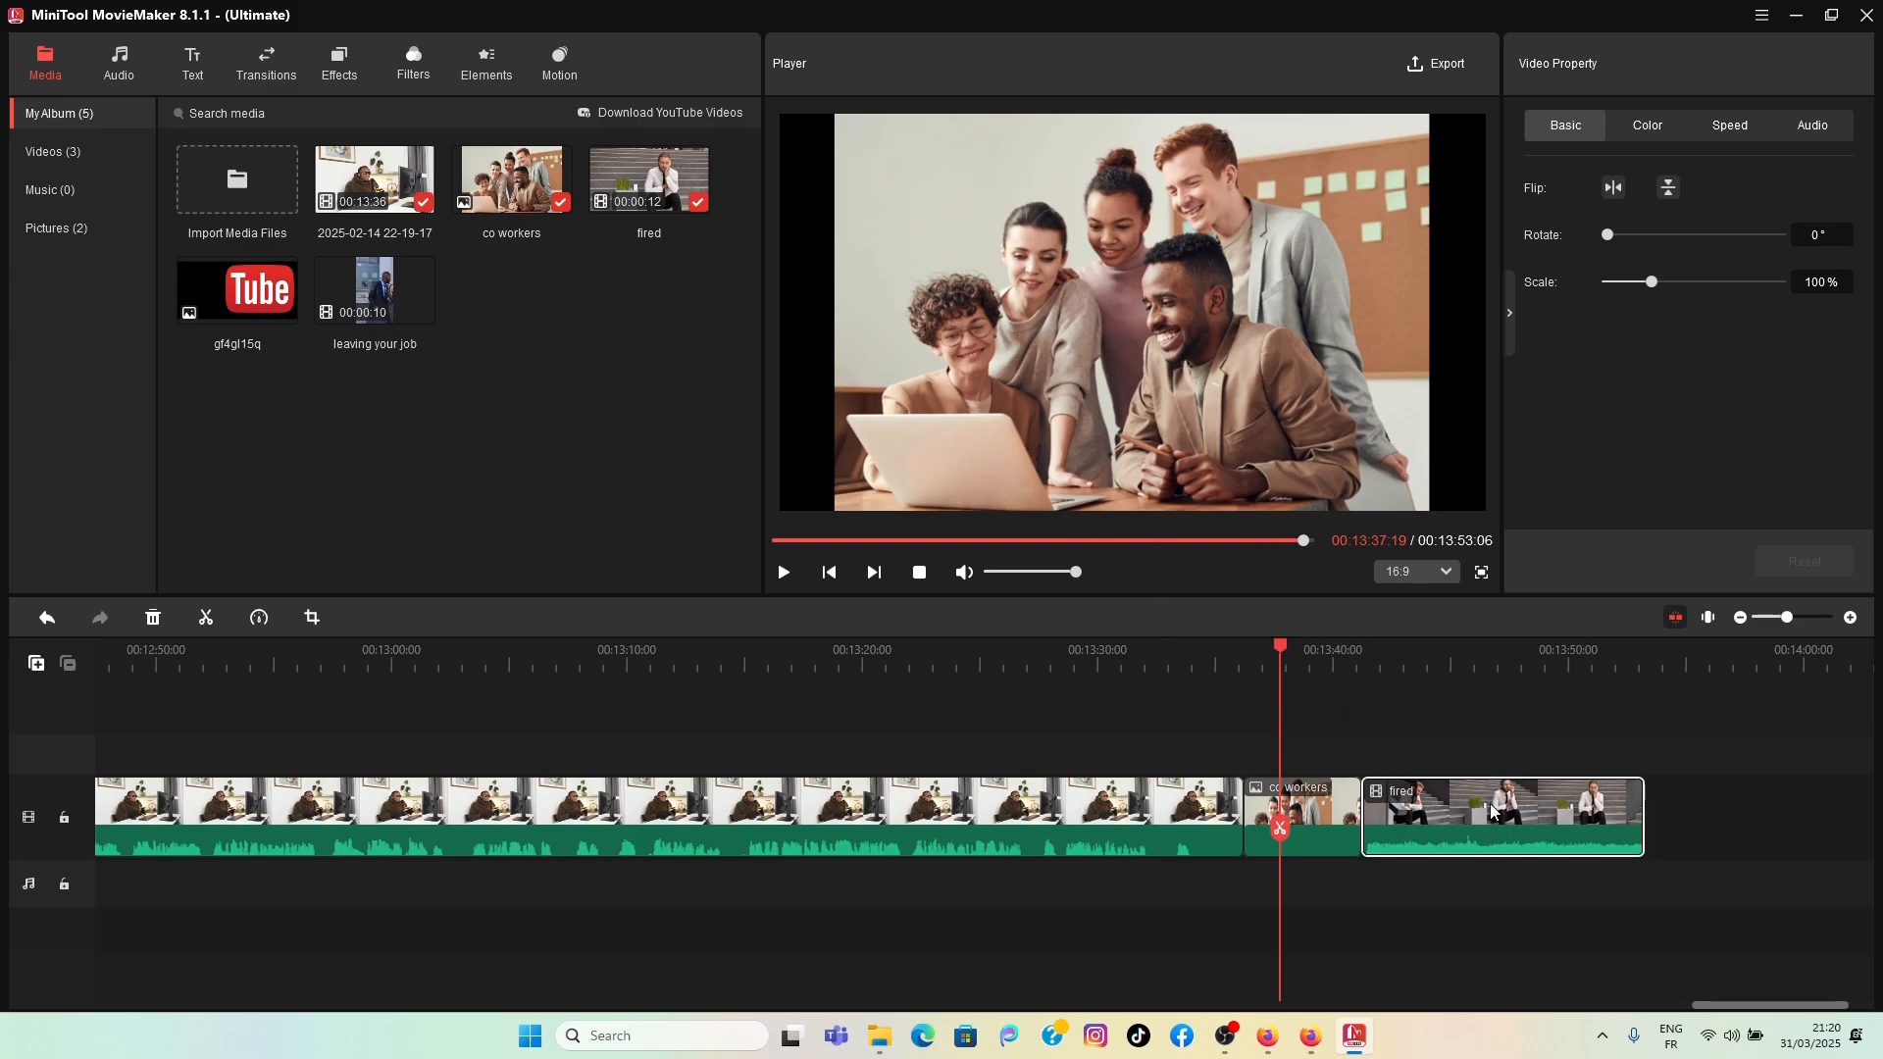
{"action": "left_click_drag", "start_coordinate": [1279, 652], "coordinate": [1333, 728]}
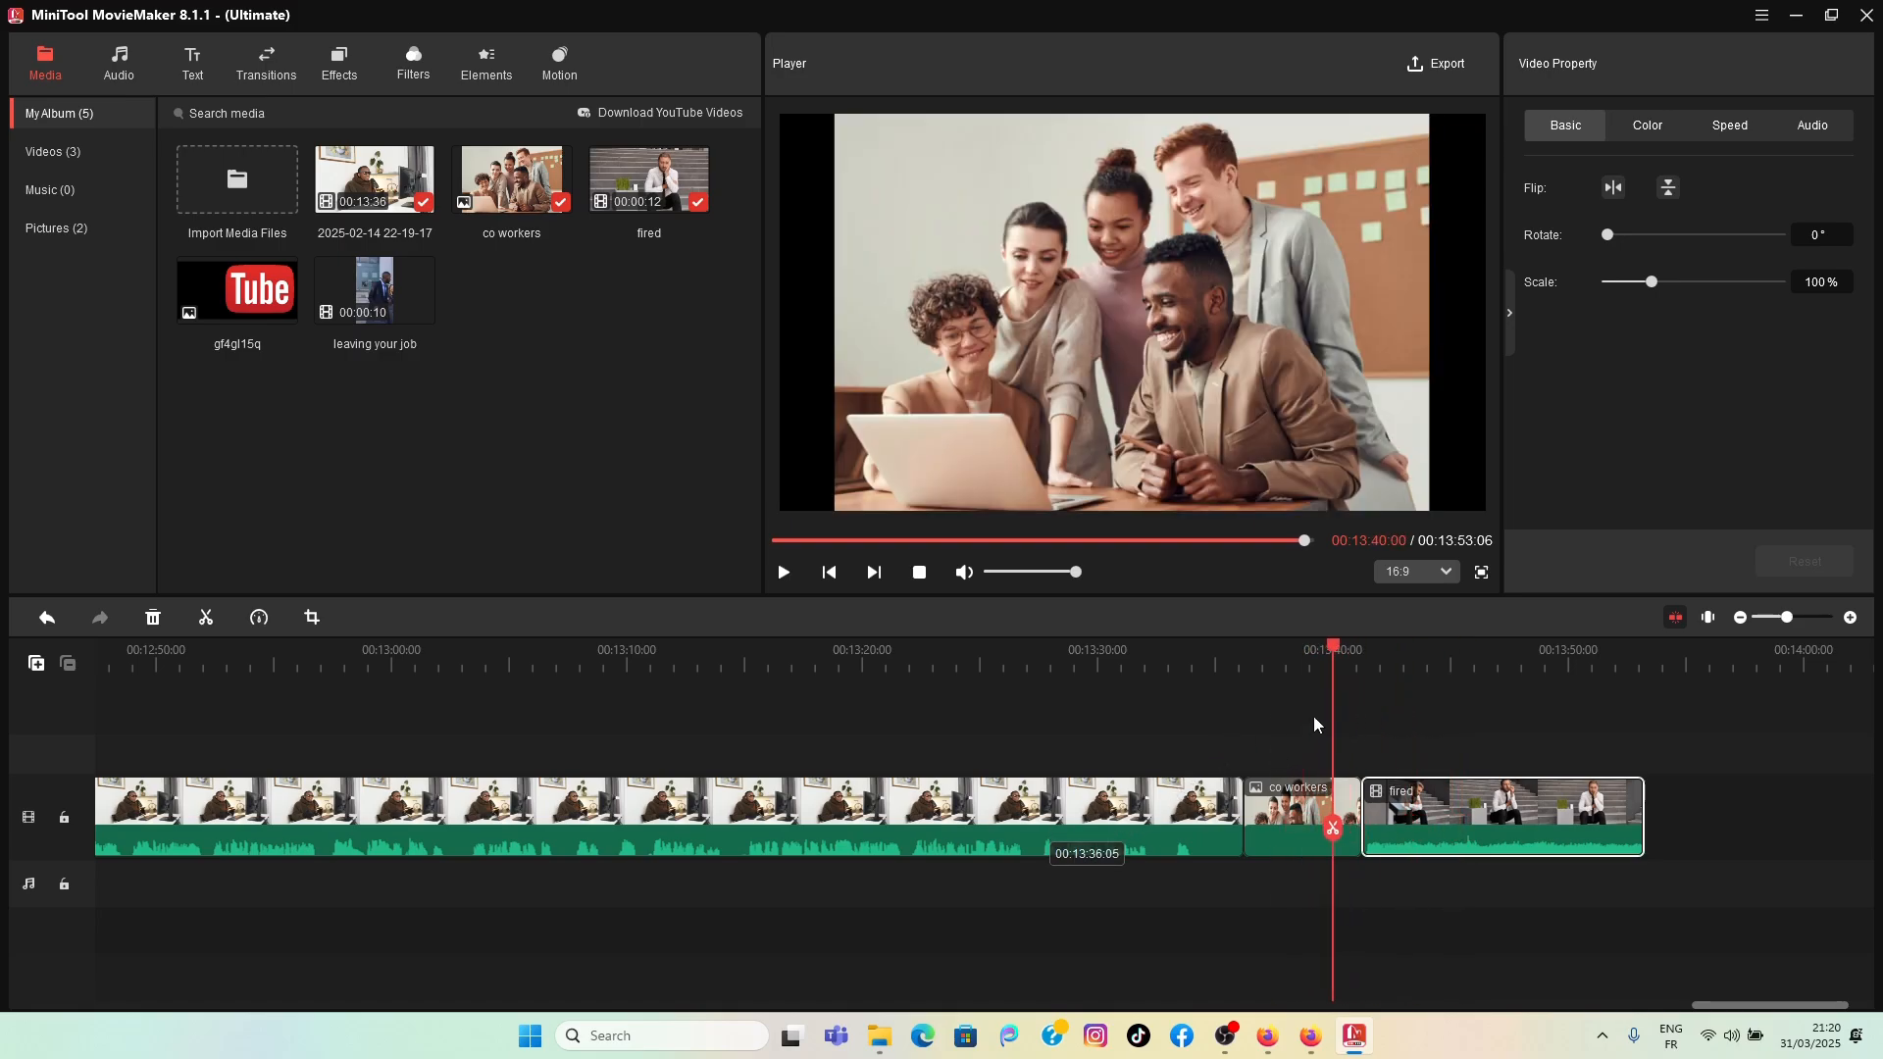
{"action": "left_click_drag", "start_coordinate": [1336, 651], "coordinate": [1160, 725]}
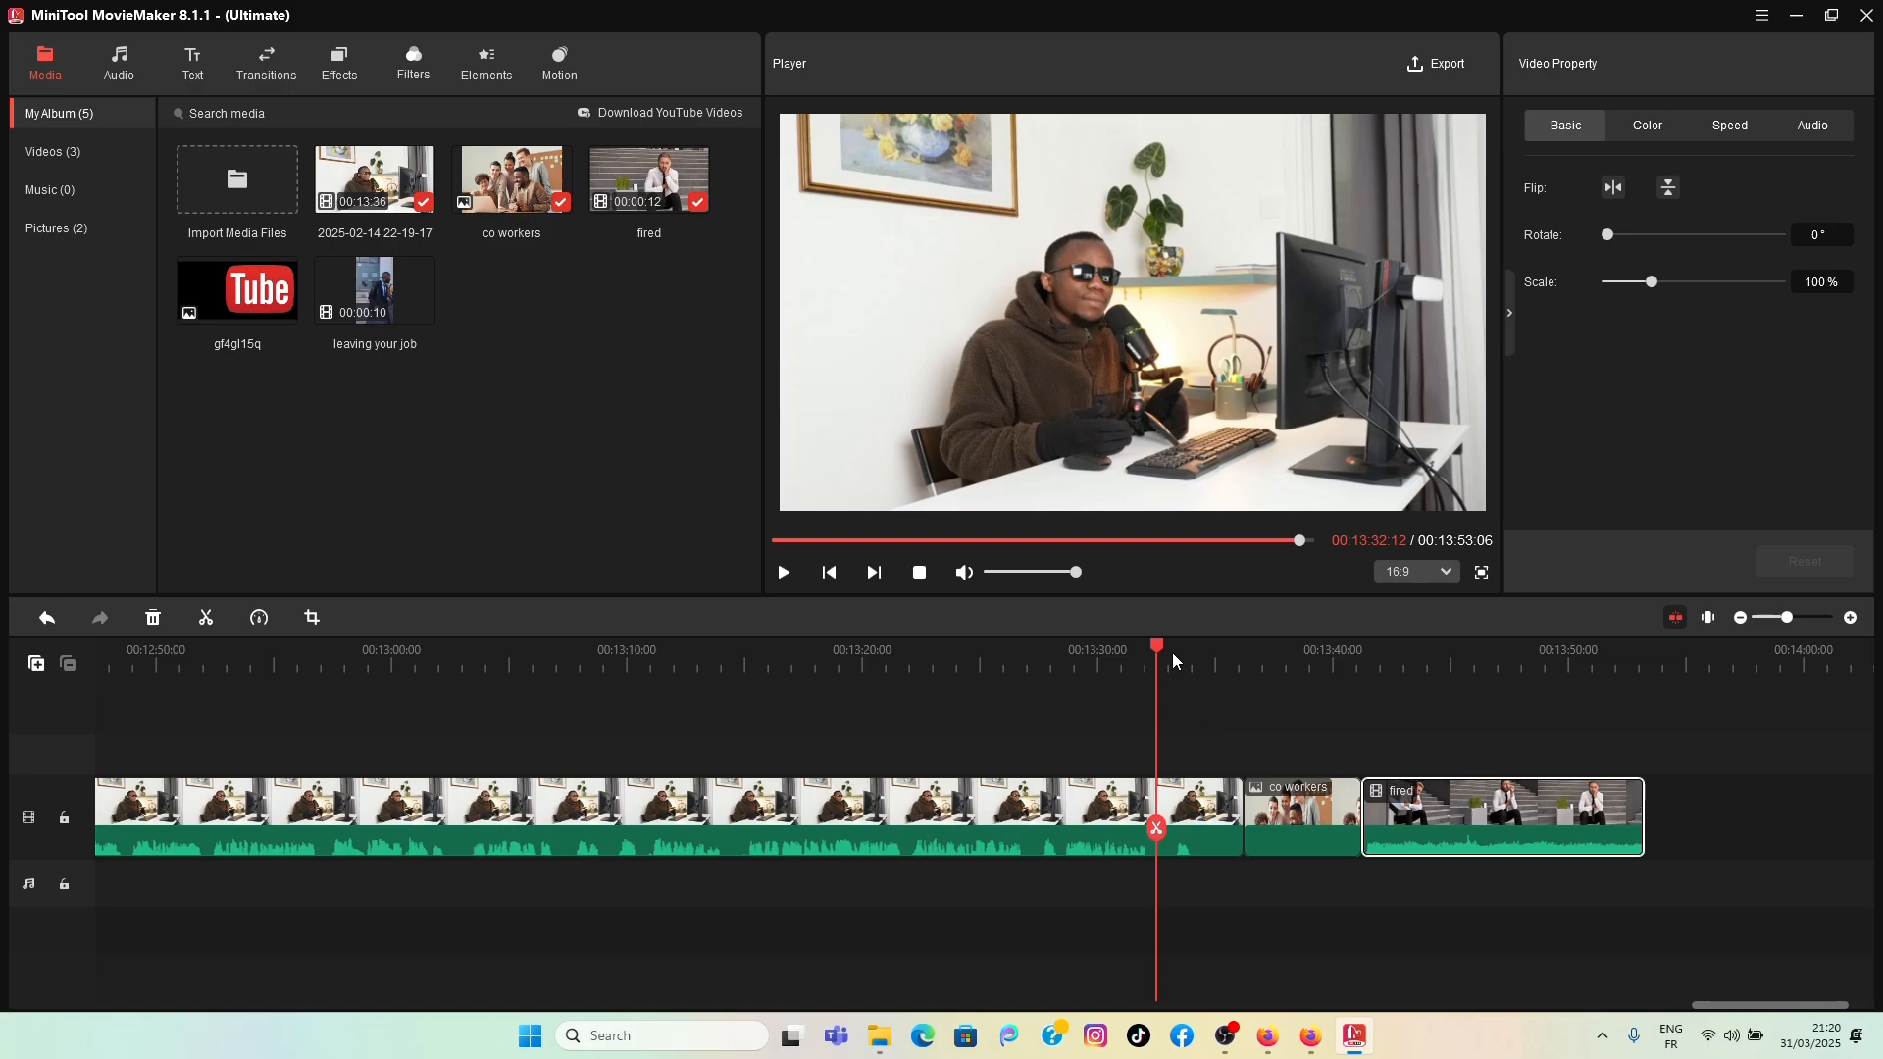
{"action": "left_click_drag", "start_coordinate": [1161, 657], "coordinate": [1161, 701]}
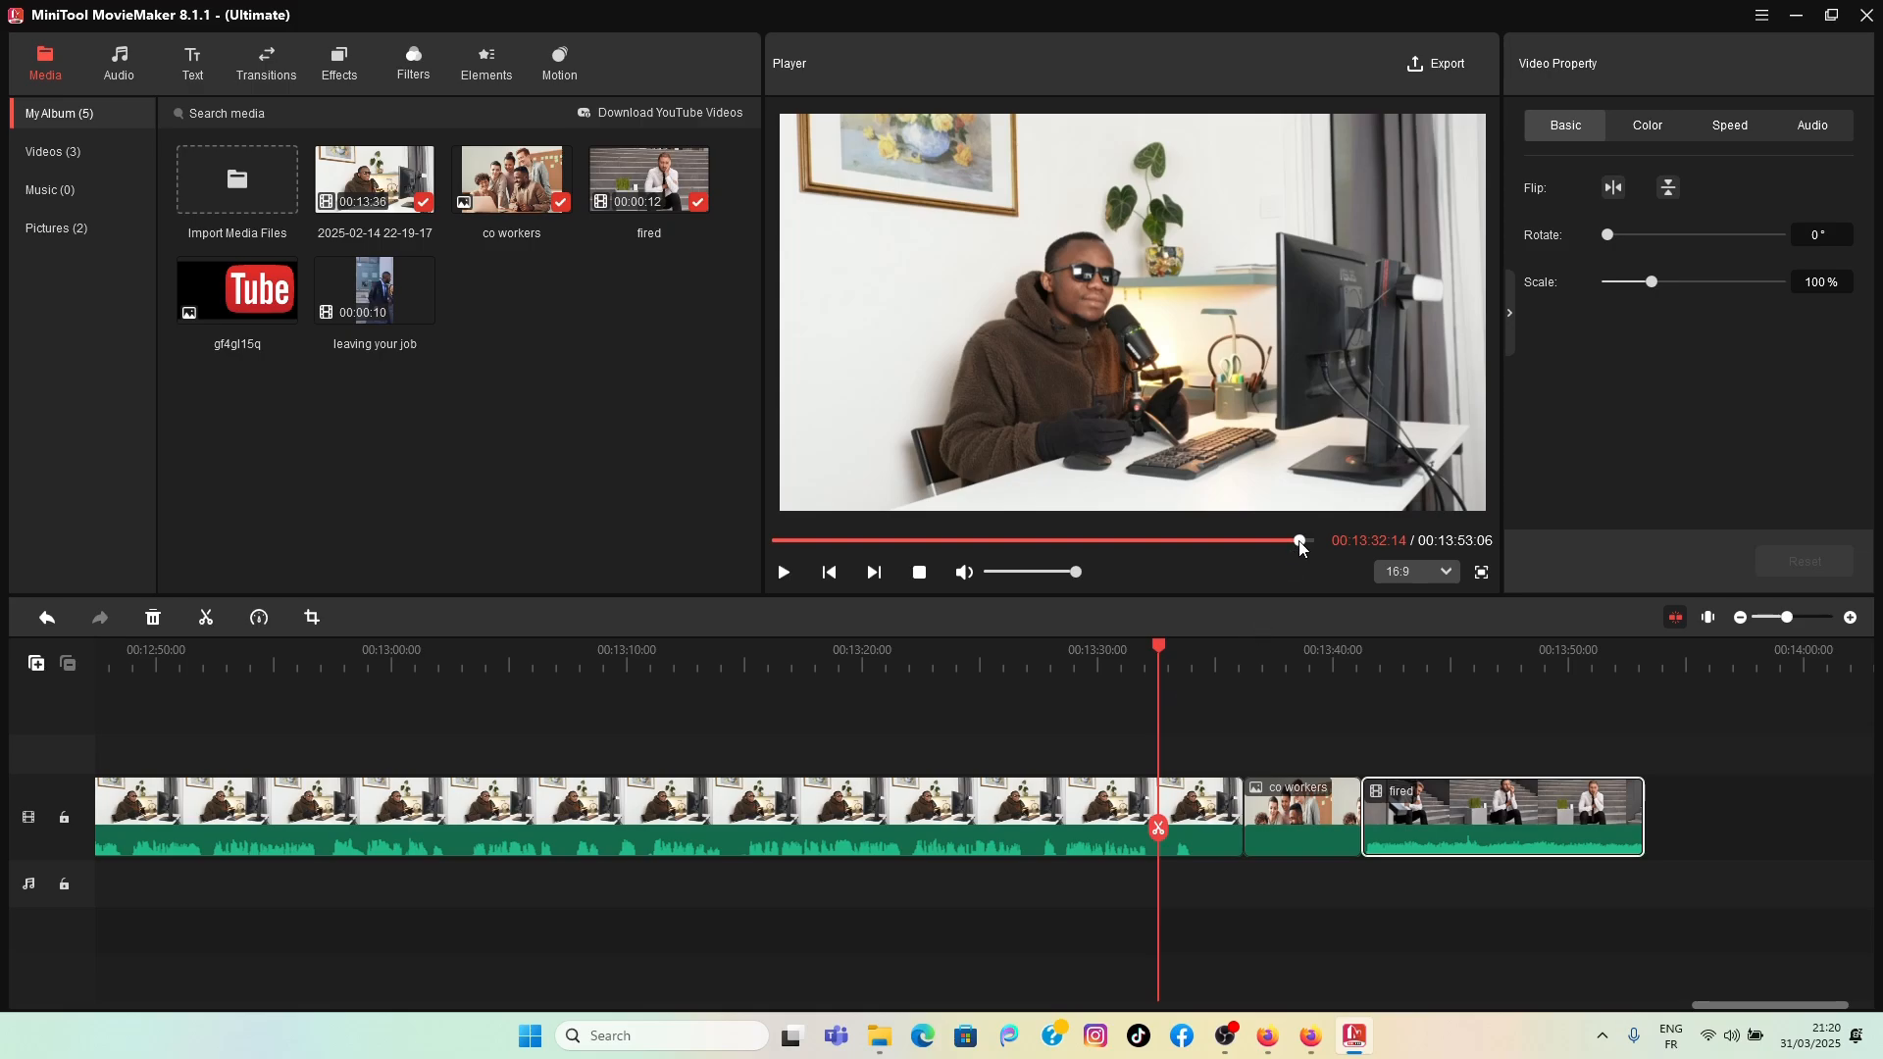
{"action": "left_click_drag", "start_coordinate": [1299, 540], "coordinate": [686, 597]}
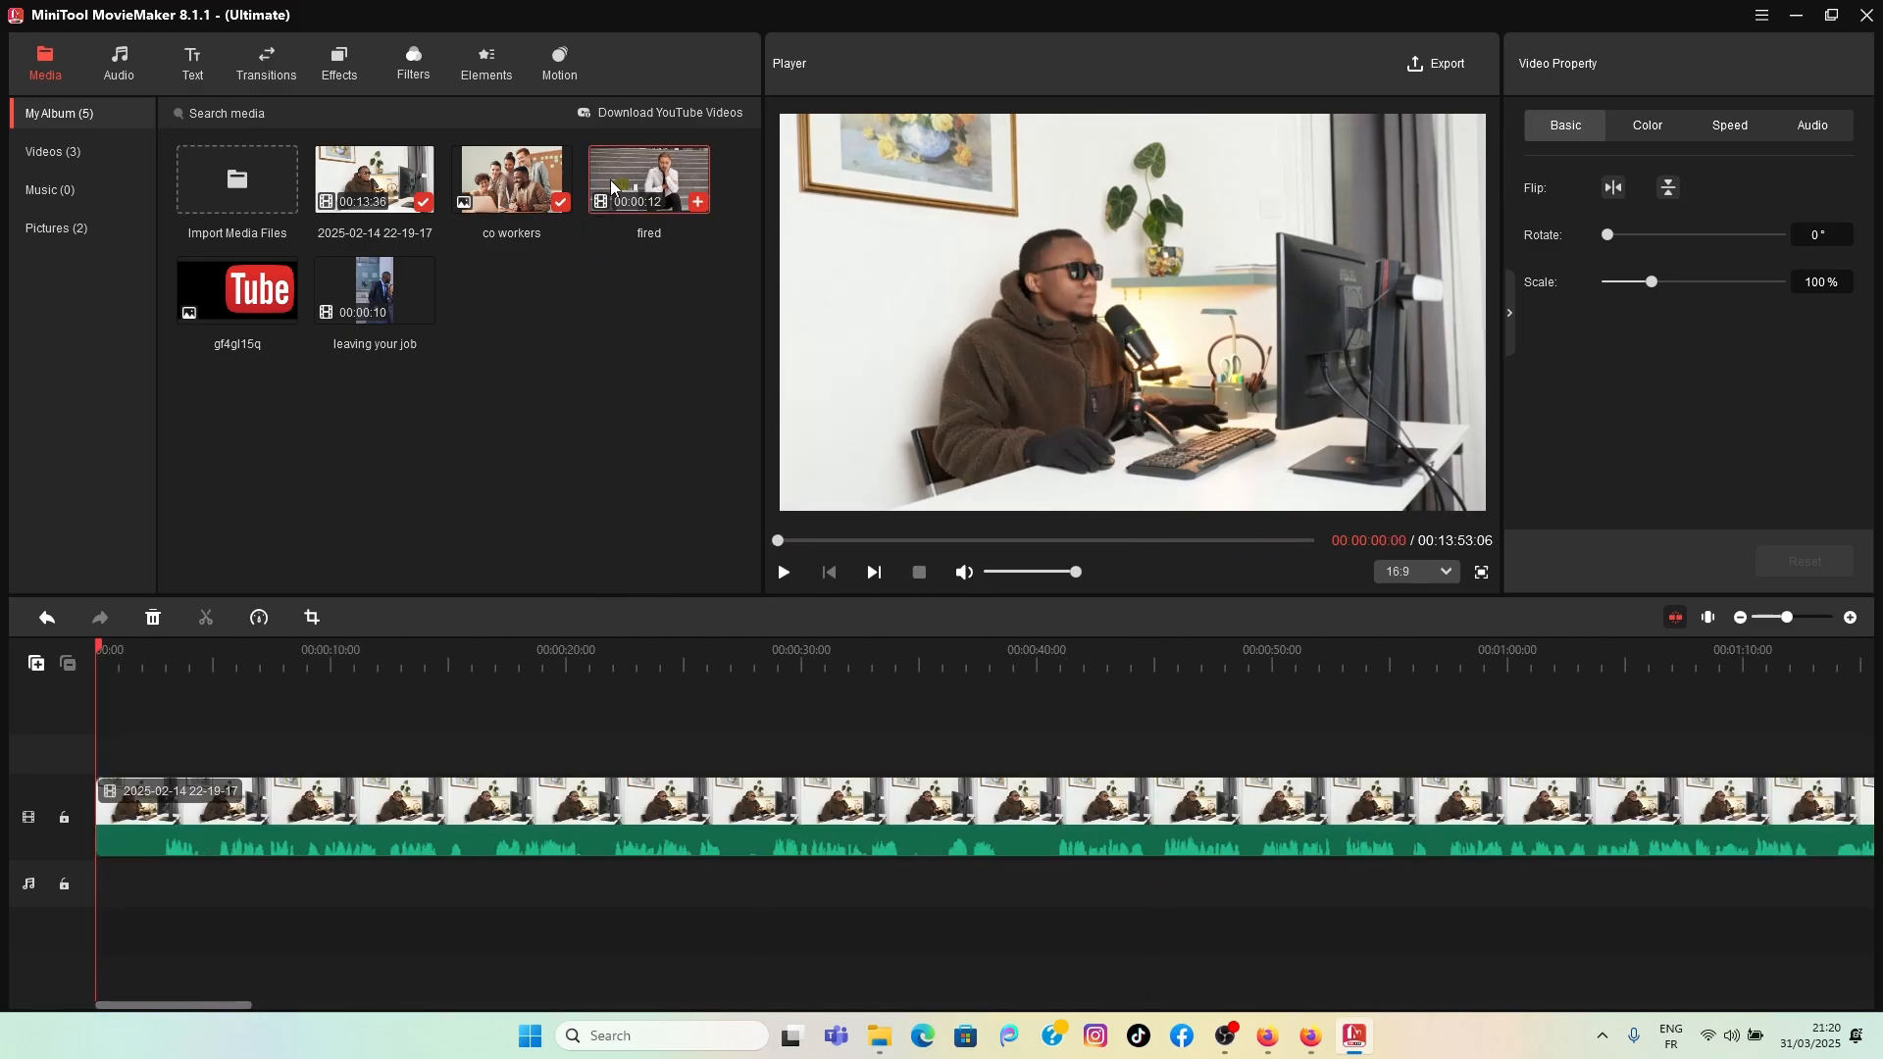
Step: Insert the leaving your job clip at the timeline's start and the co workers image directly after it
{"action": "mouse_move", "coordinate": [639, 178]}
{"action": "left_mouse_down"}
{"action": "mouse_move", "coordinate": [619, 251]}
{"action": "mouse_move", "coordinate": [610, 162]}
{"action": "left_mouse_up"}
{"action": "left_click_drag", "start_coordinate": [388, 286], "coordinate": [38, 781]}
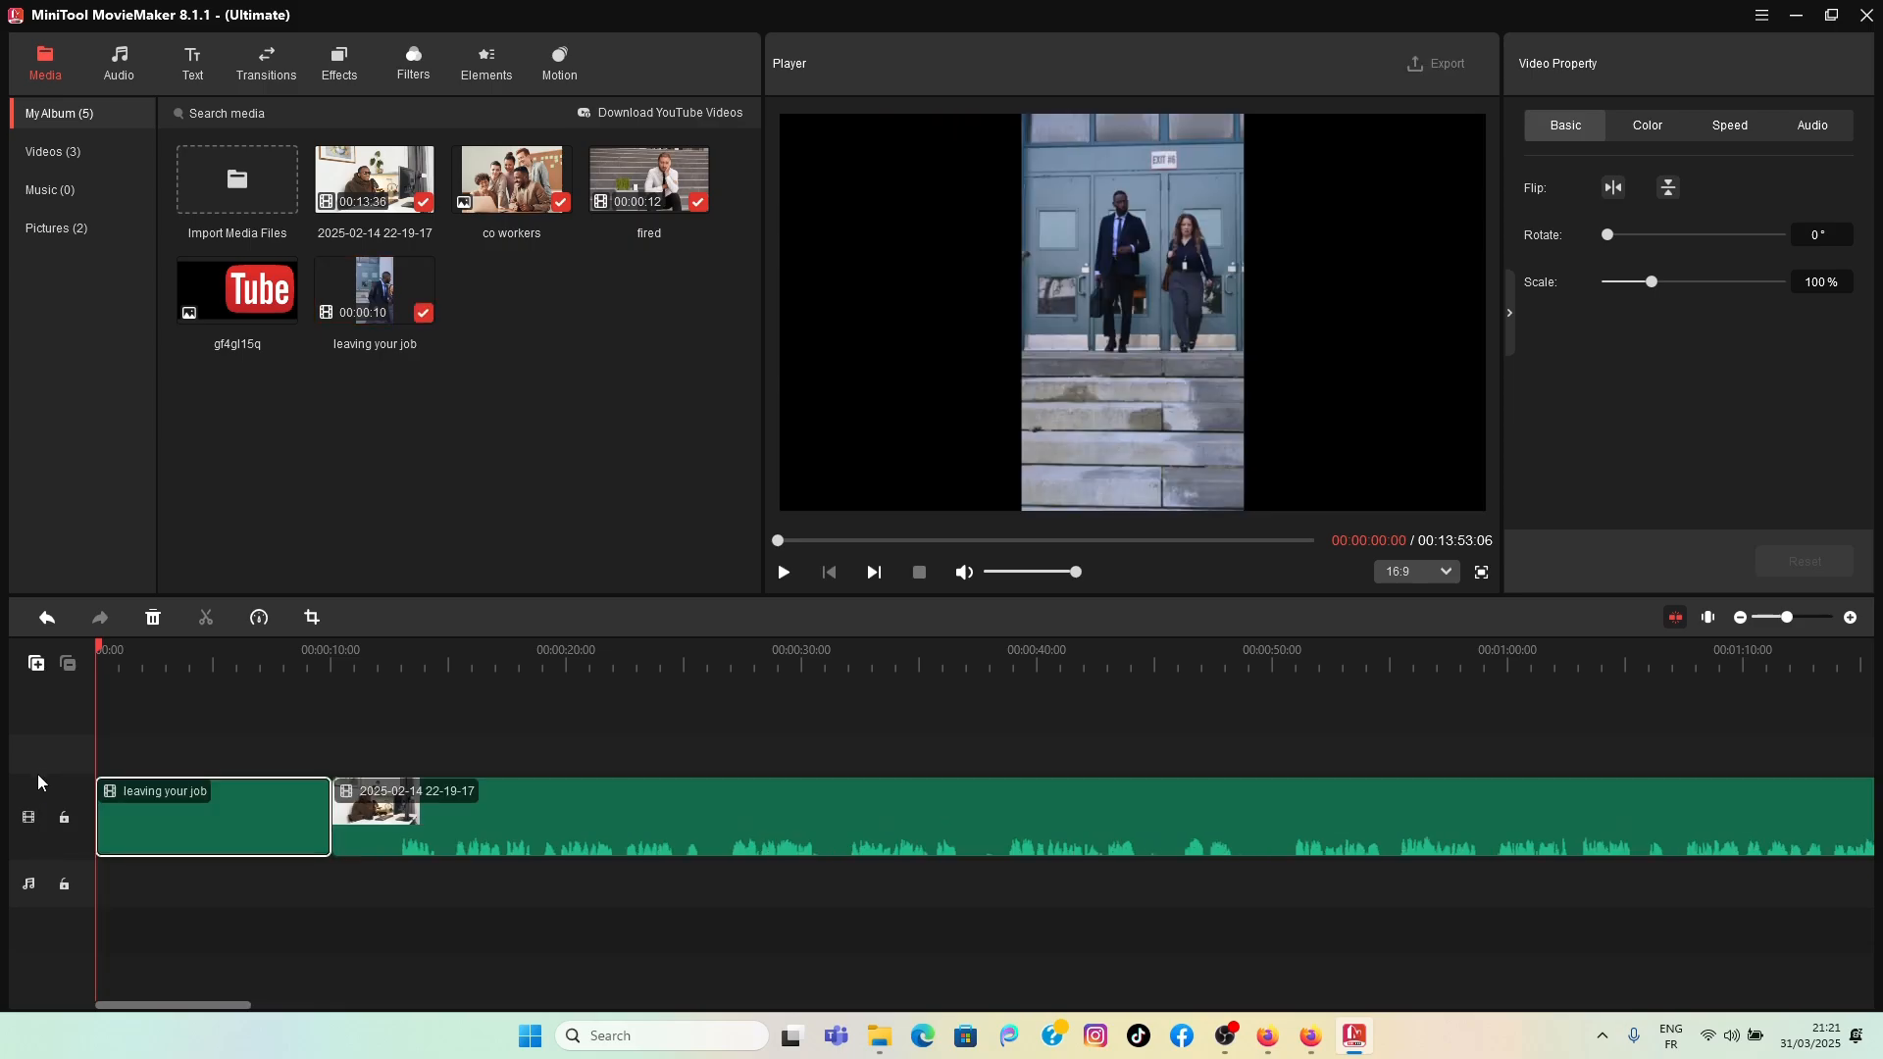
{"action": "left_click", "coordinate": [703, 202]}
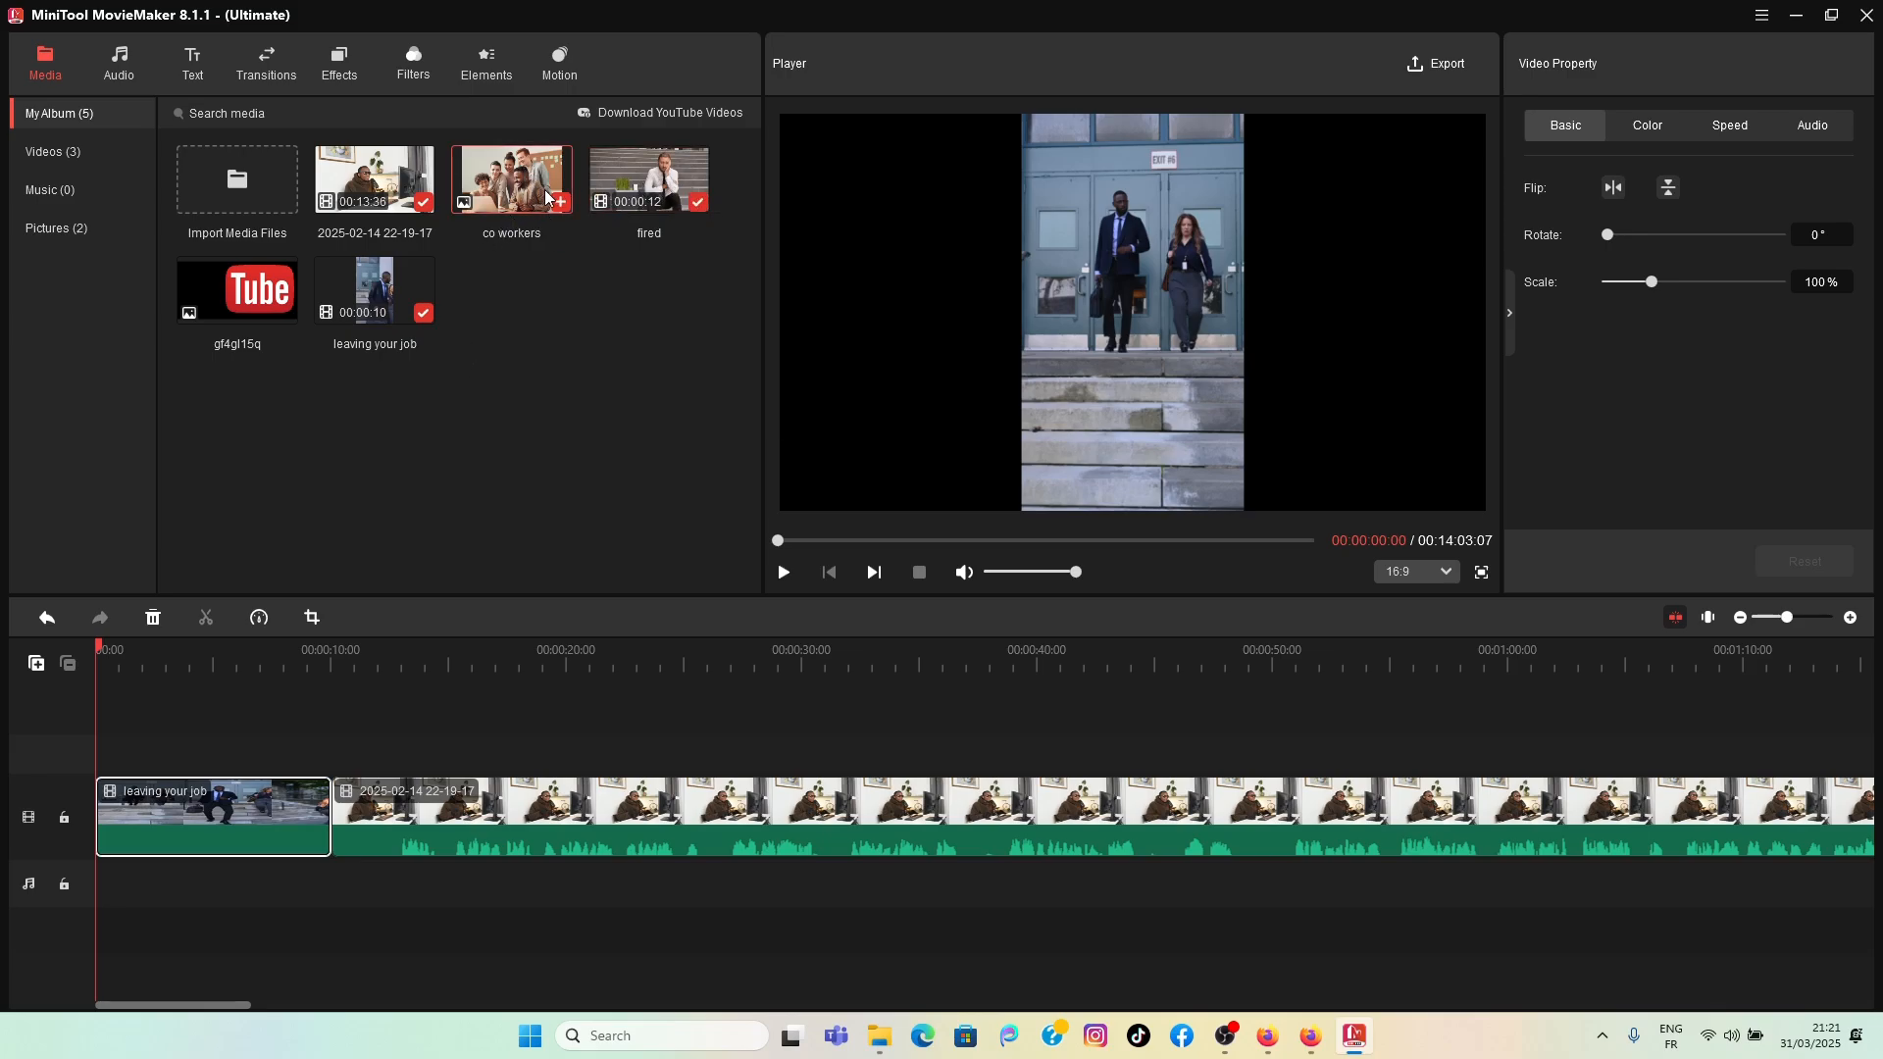
{"action": "left_click_drag", "start_coordinate": [521, 186], "coordinate": [320, 767]}
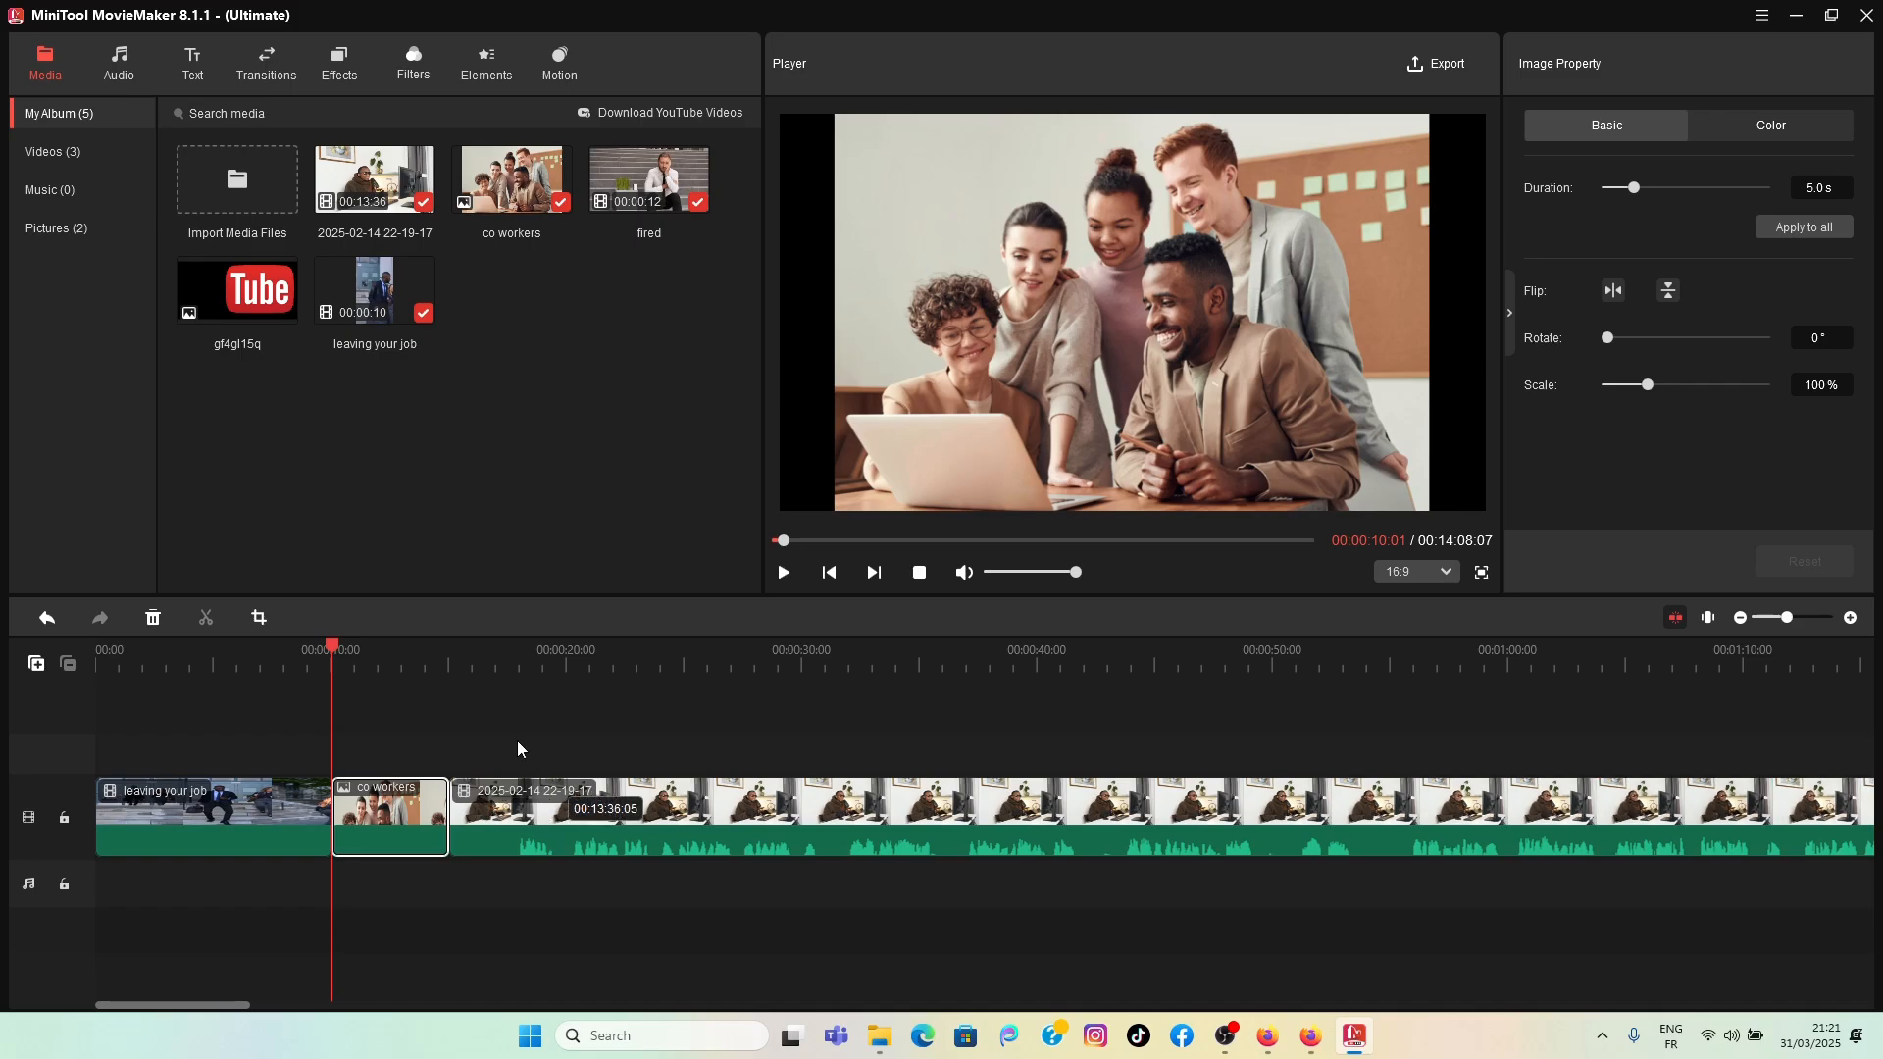
{"action": "left_click", "coordinate": [46, 618]}
{"action": "left_click", "coordinate": [46, 618]}
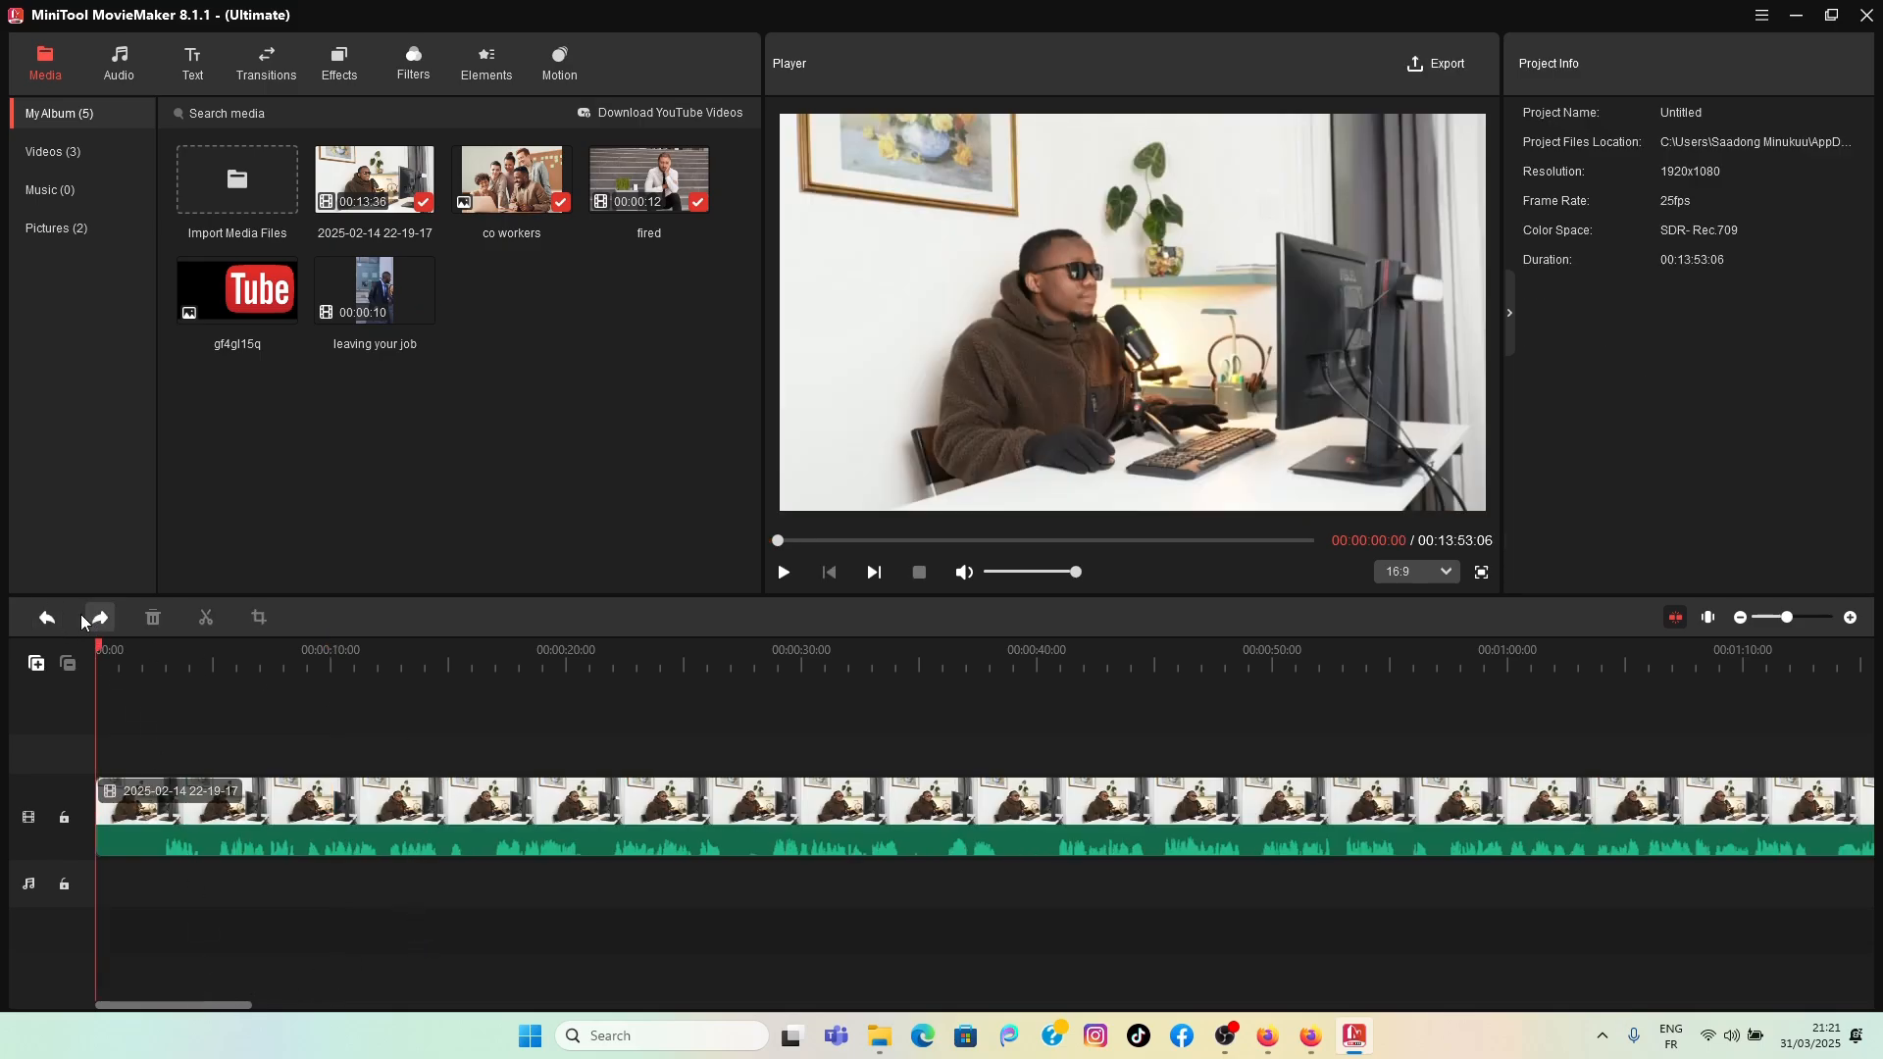
{"action": "left_click", "coordinate": [47, 617]}
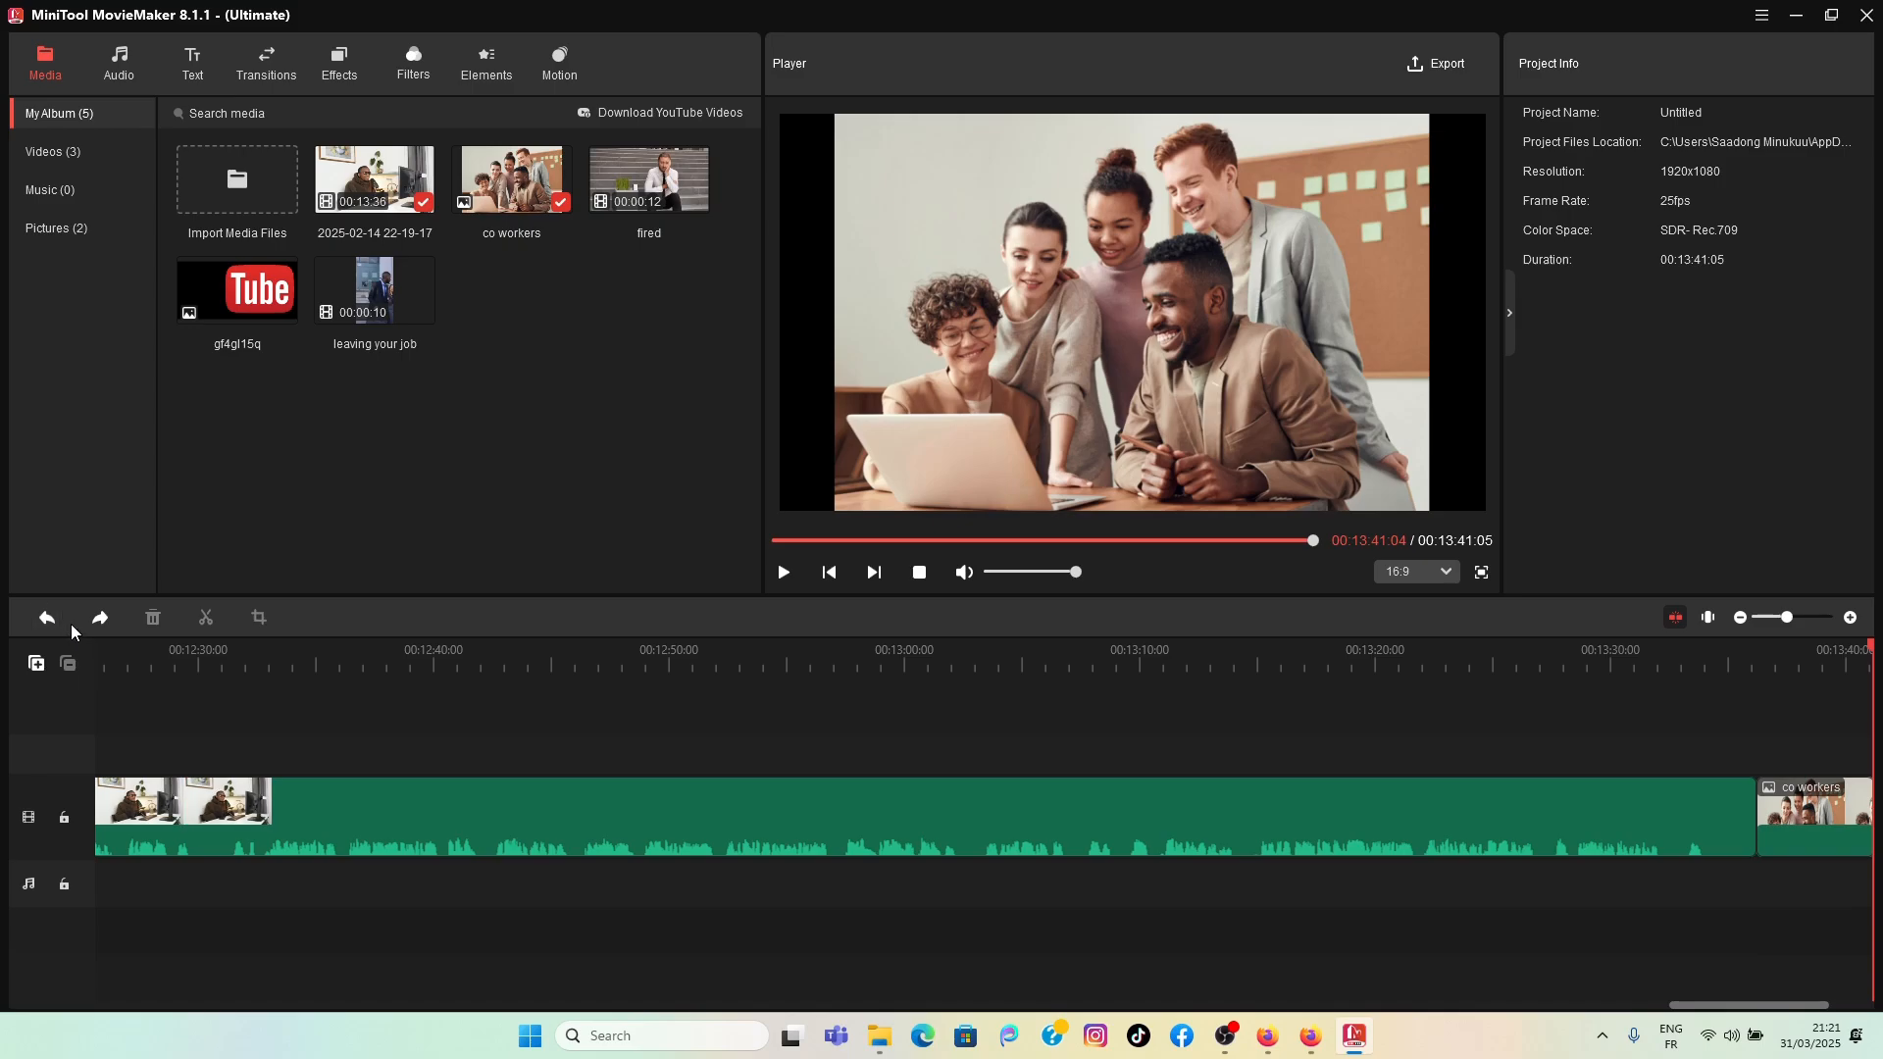
{"action": "left_click", "coordinate": [47, 619]}
{"action": "left_click", "coordinate": [54, 621]}
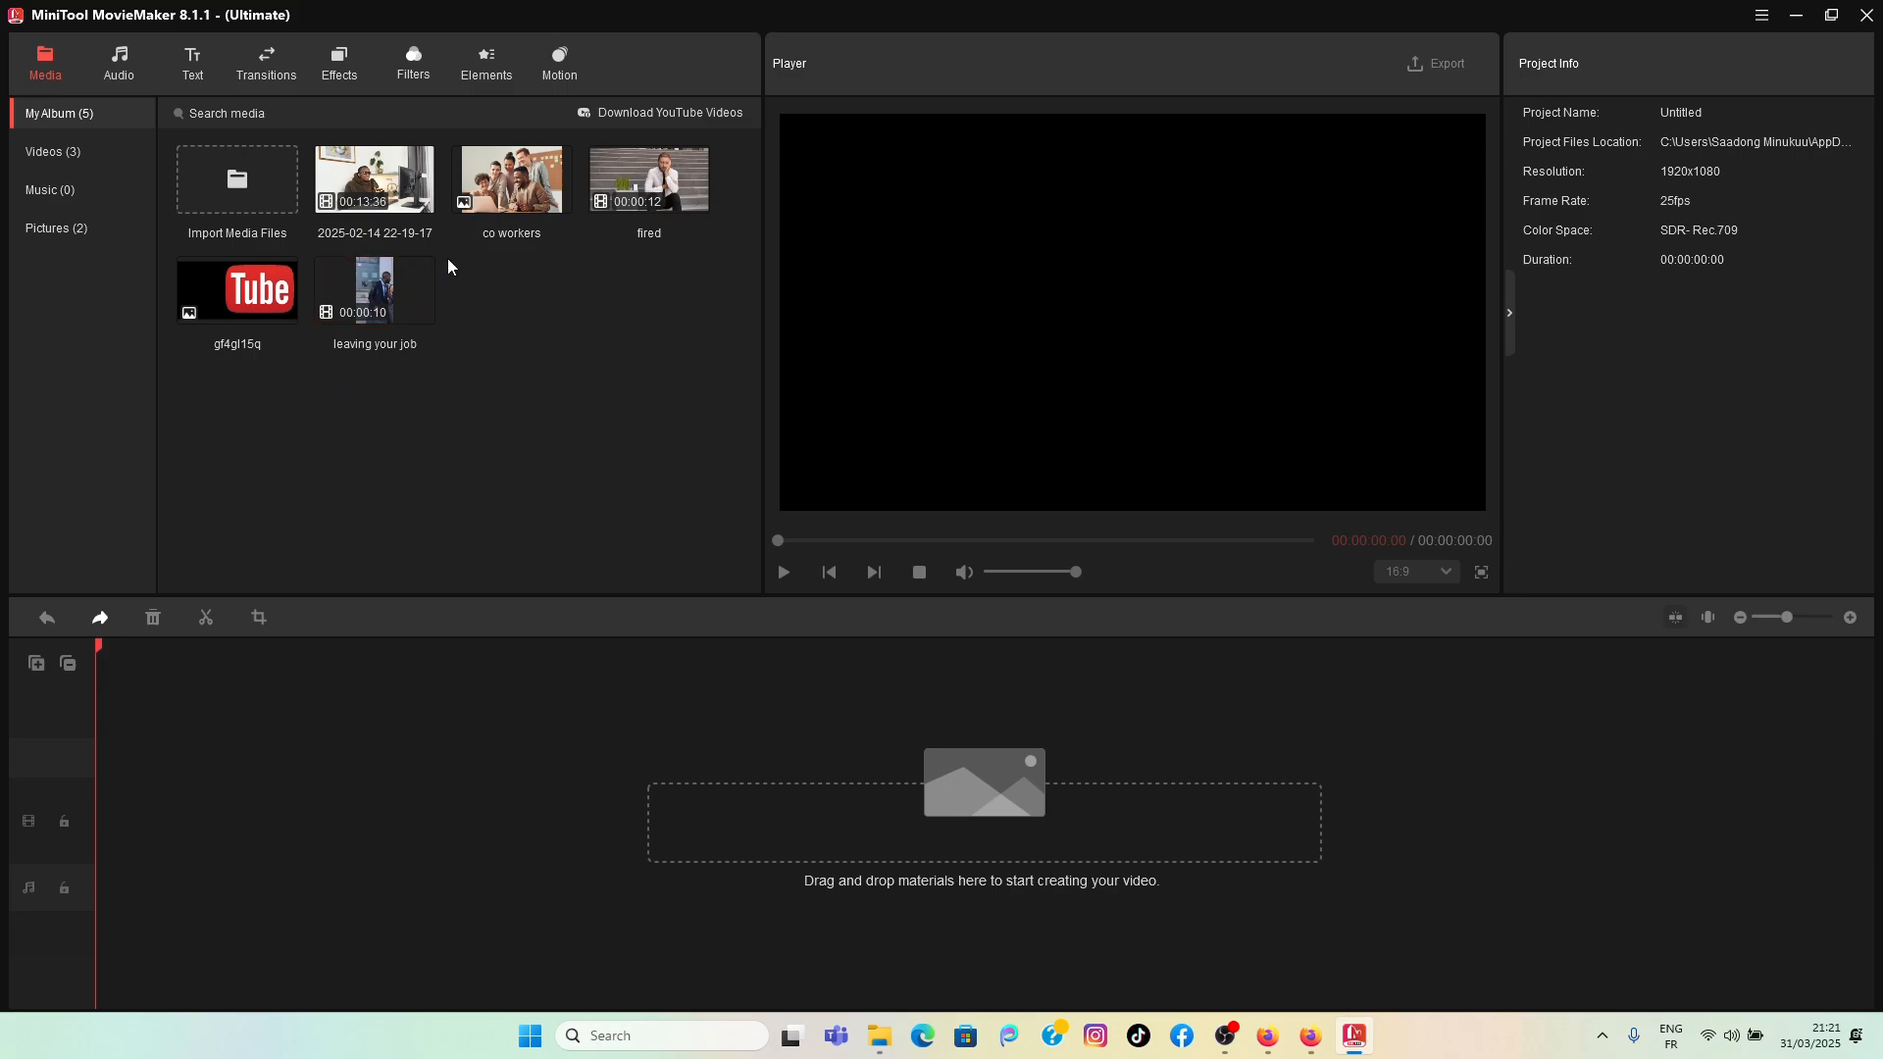
{"action": "left_click", "coordinate": [101, 619]}
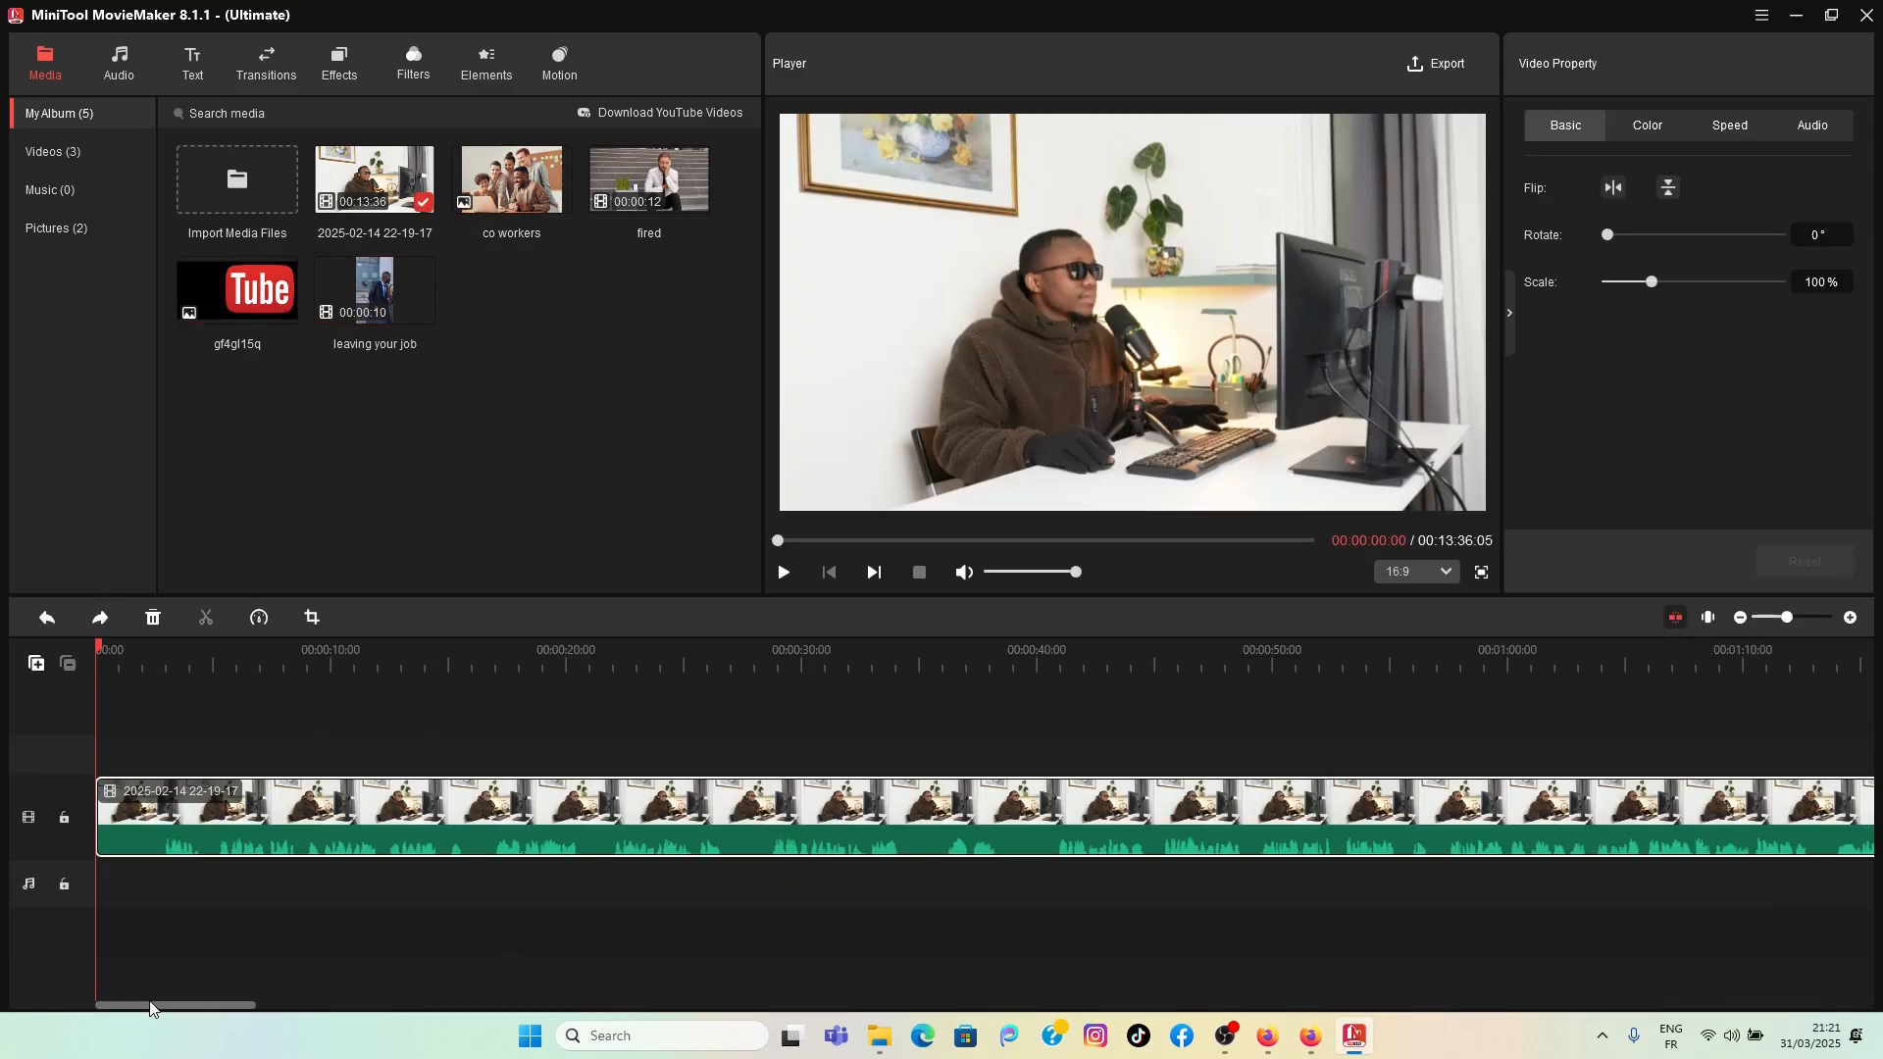
Step: Play the recording from its start to find where the talking begins and split it at 00:00:02:22
{"action": "left_click_drag", "start_coordinate": [159, 1013], "coordinate": [977, 918]}
{"action": "left_click", "coordinate": [784, 576]}
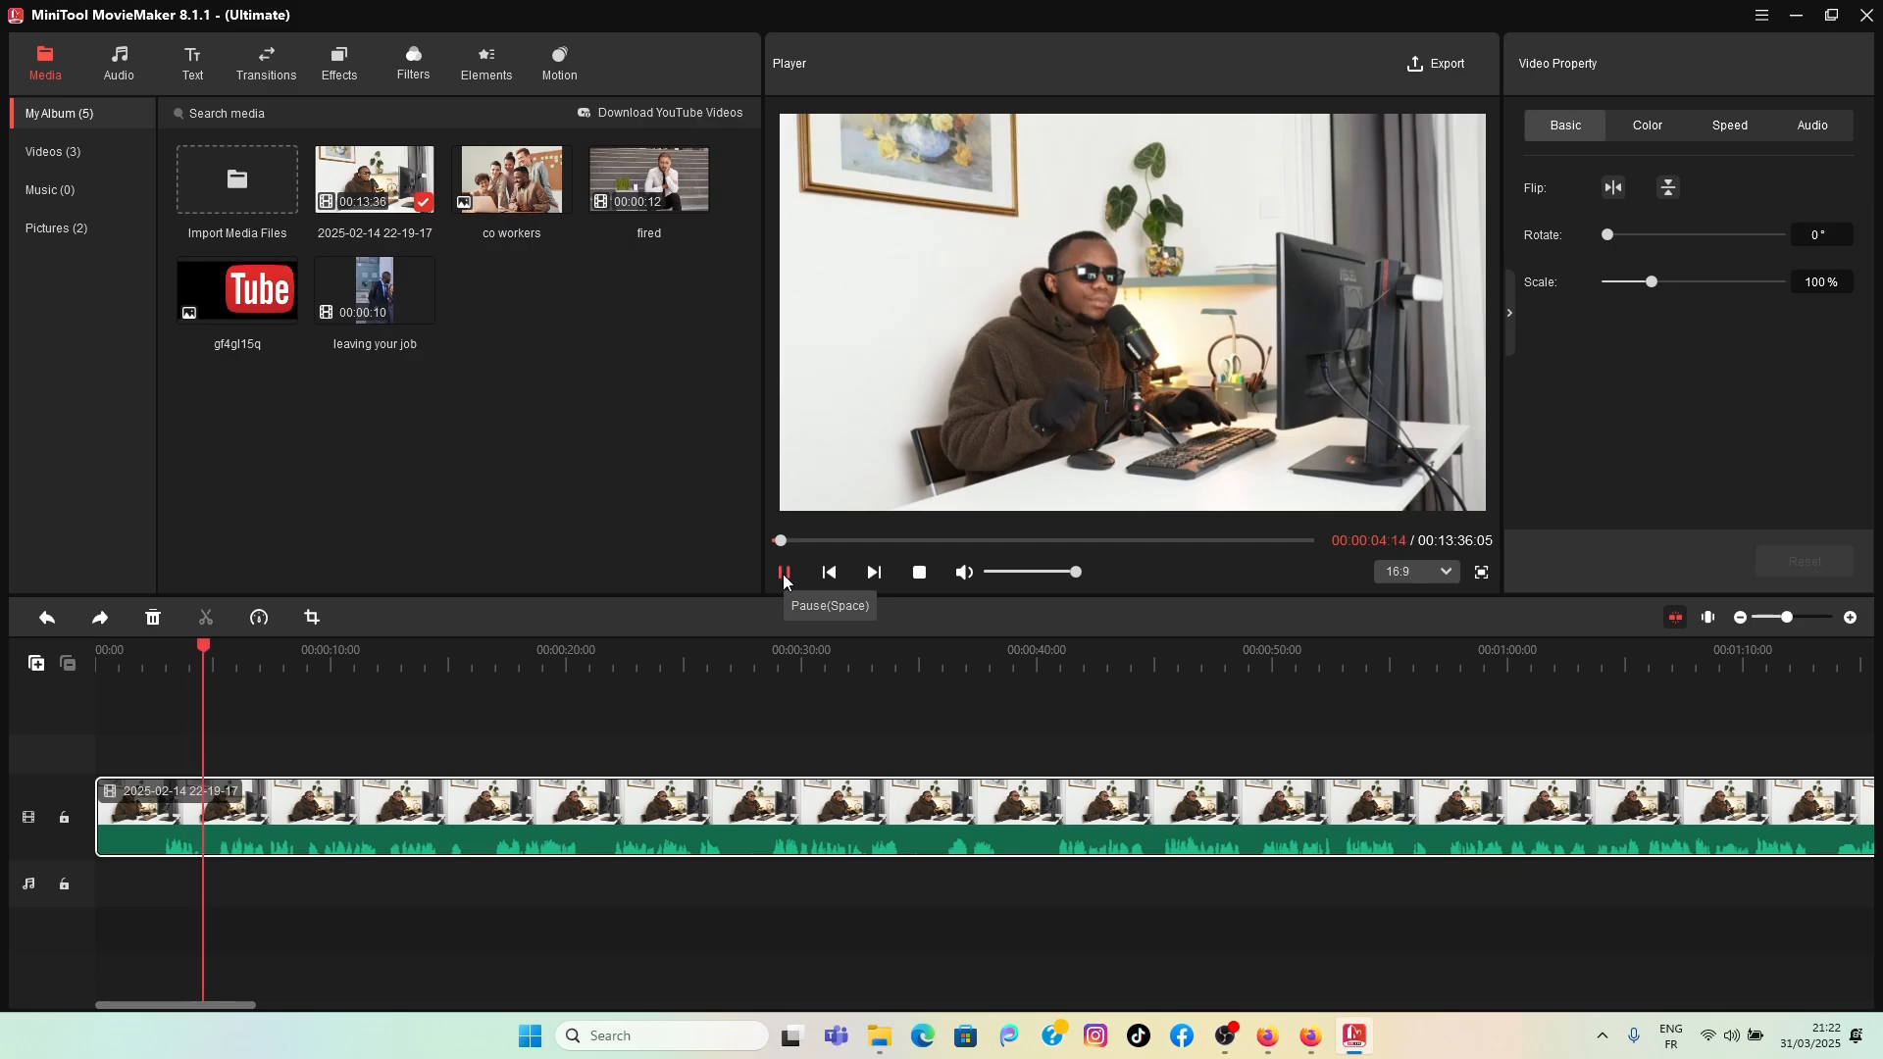
{"action": "left_click", "coordinate": [783, 577]}
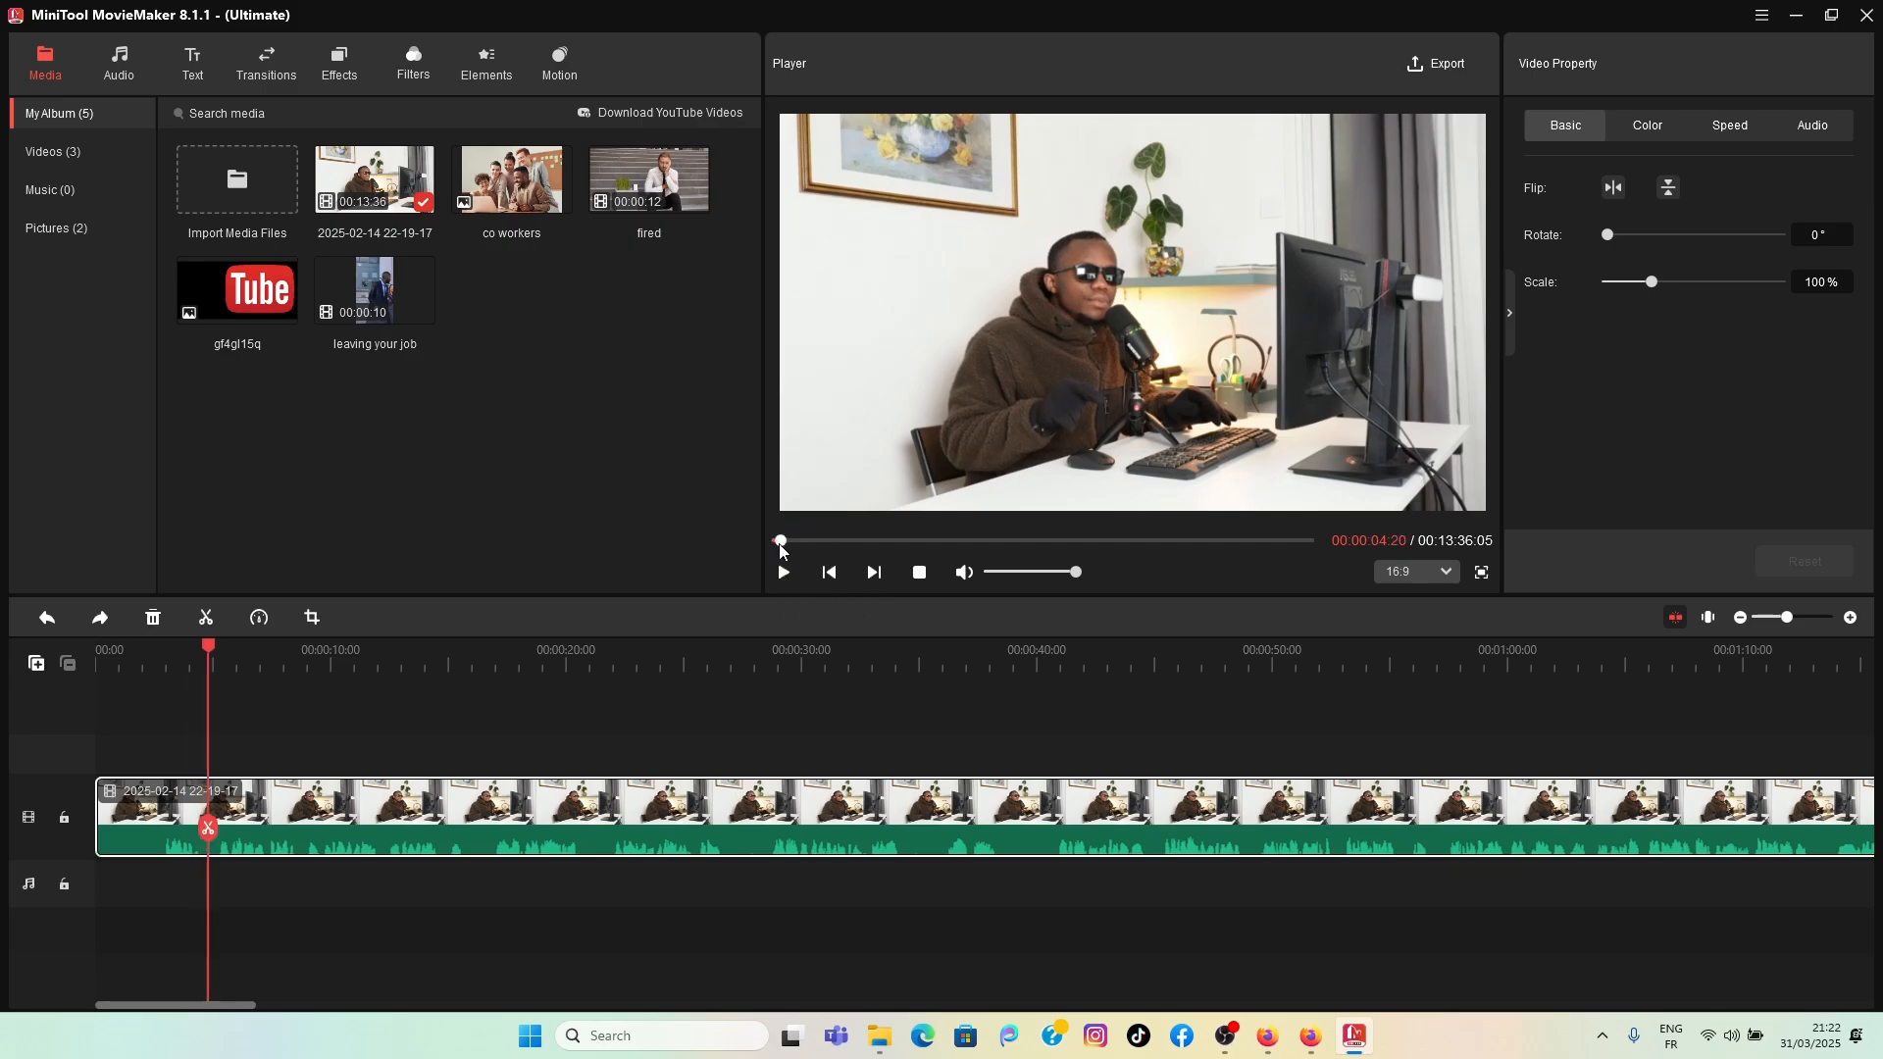
{"action": "left_click_drag", "start_coordinate": [779, 542], "coordinate": [755, 549]}
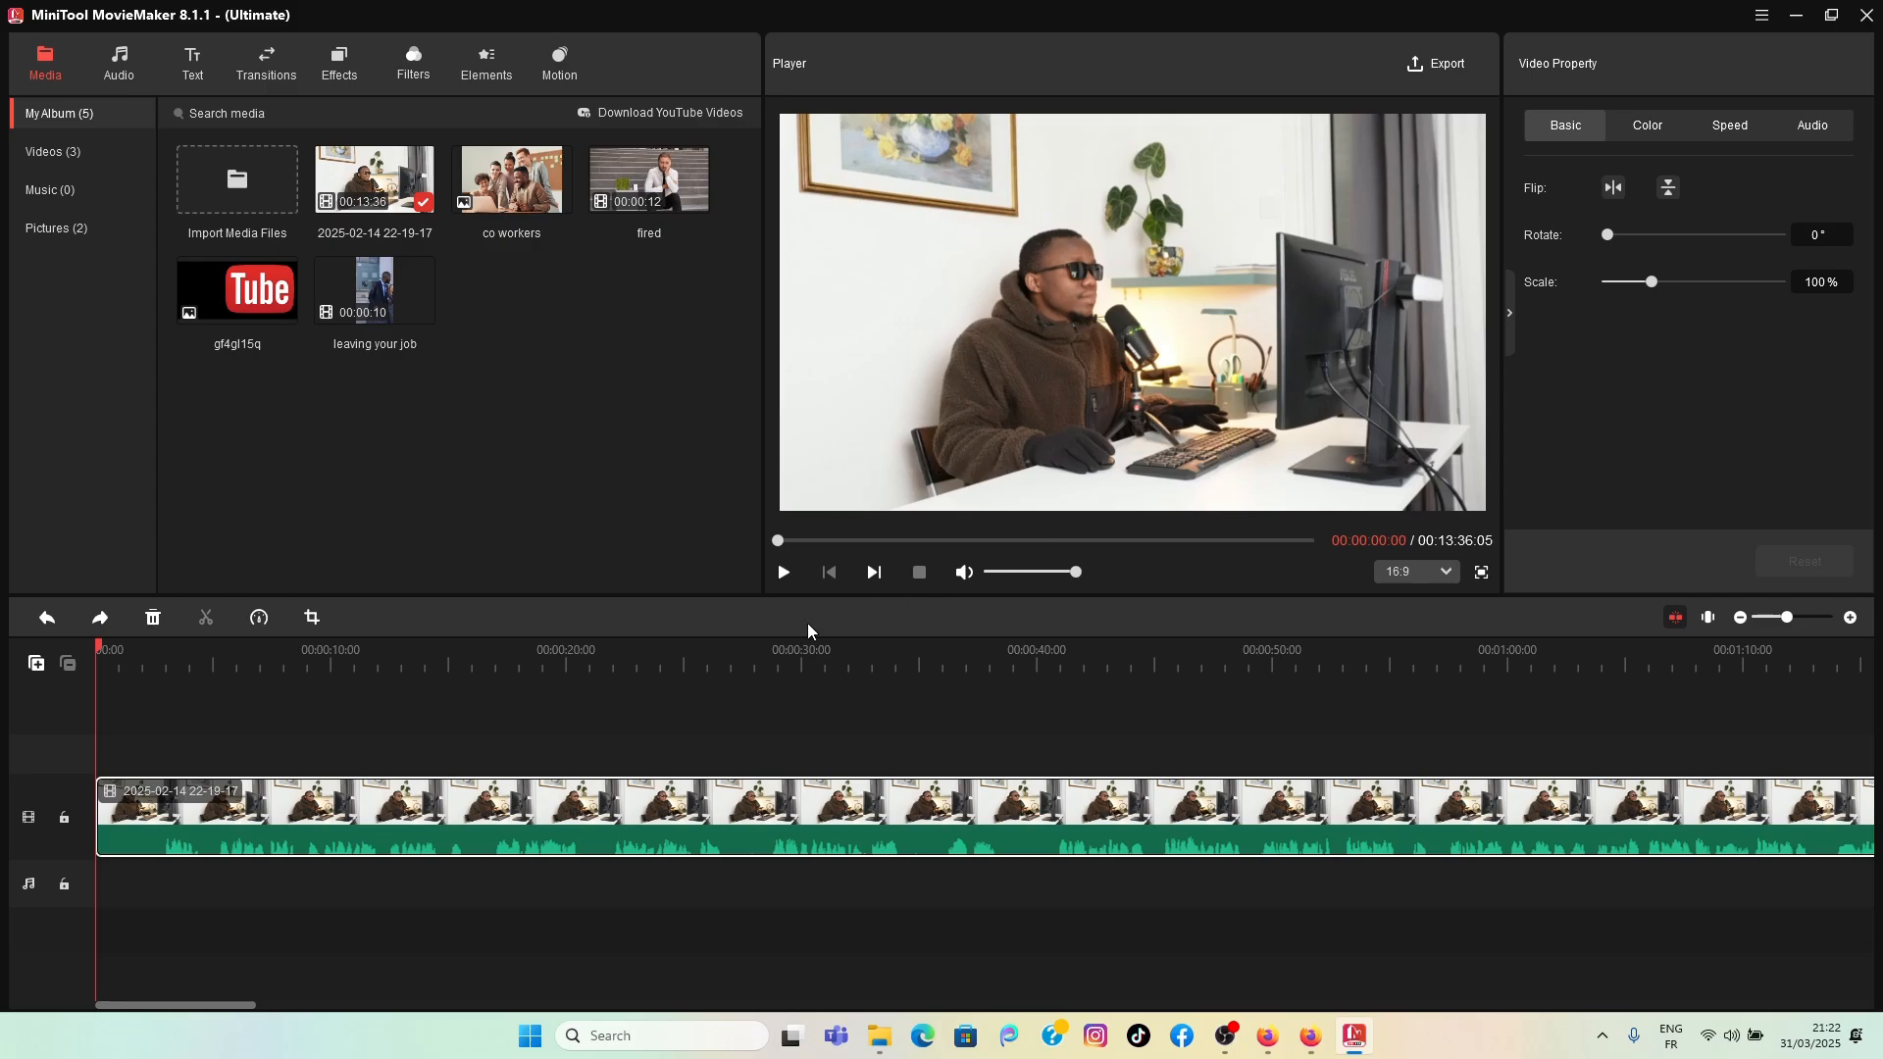
{"action": "left_click", "coordinate": [783, 573]}
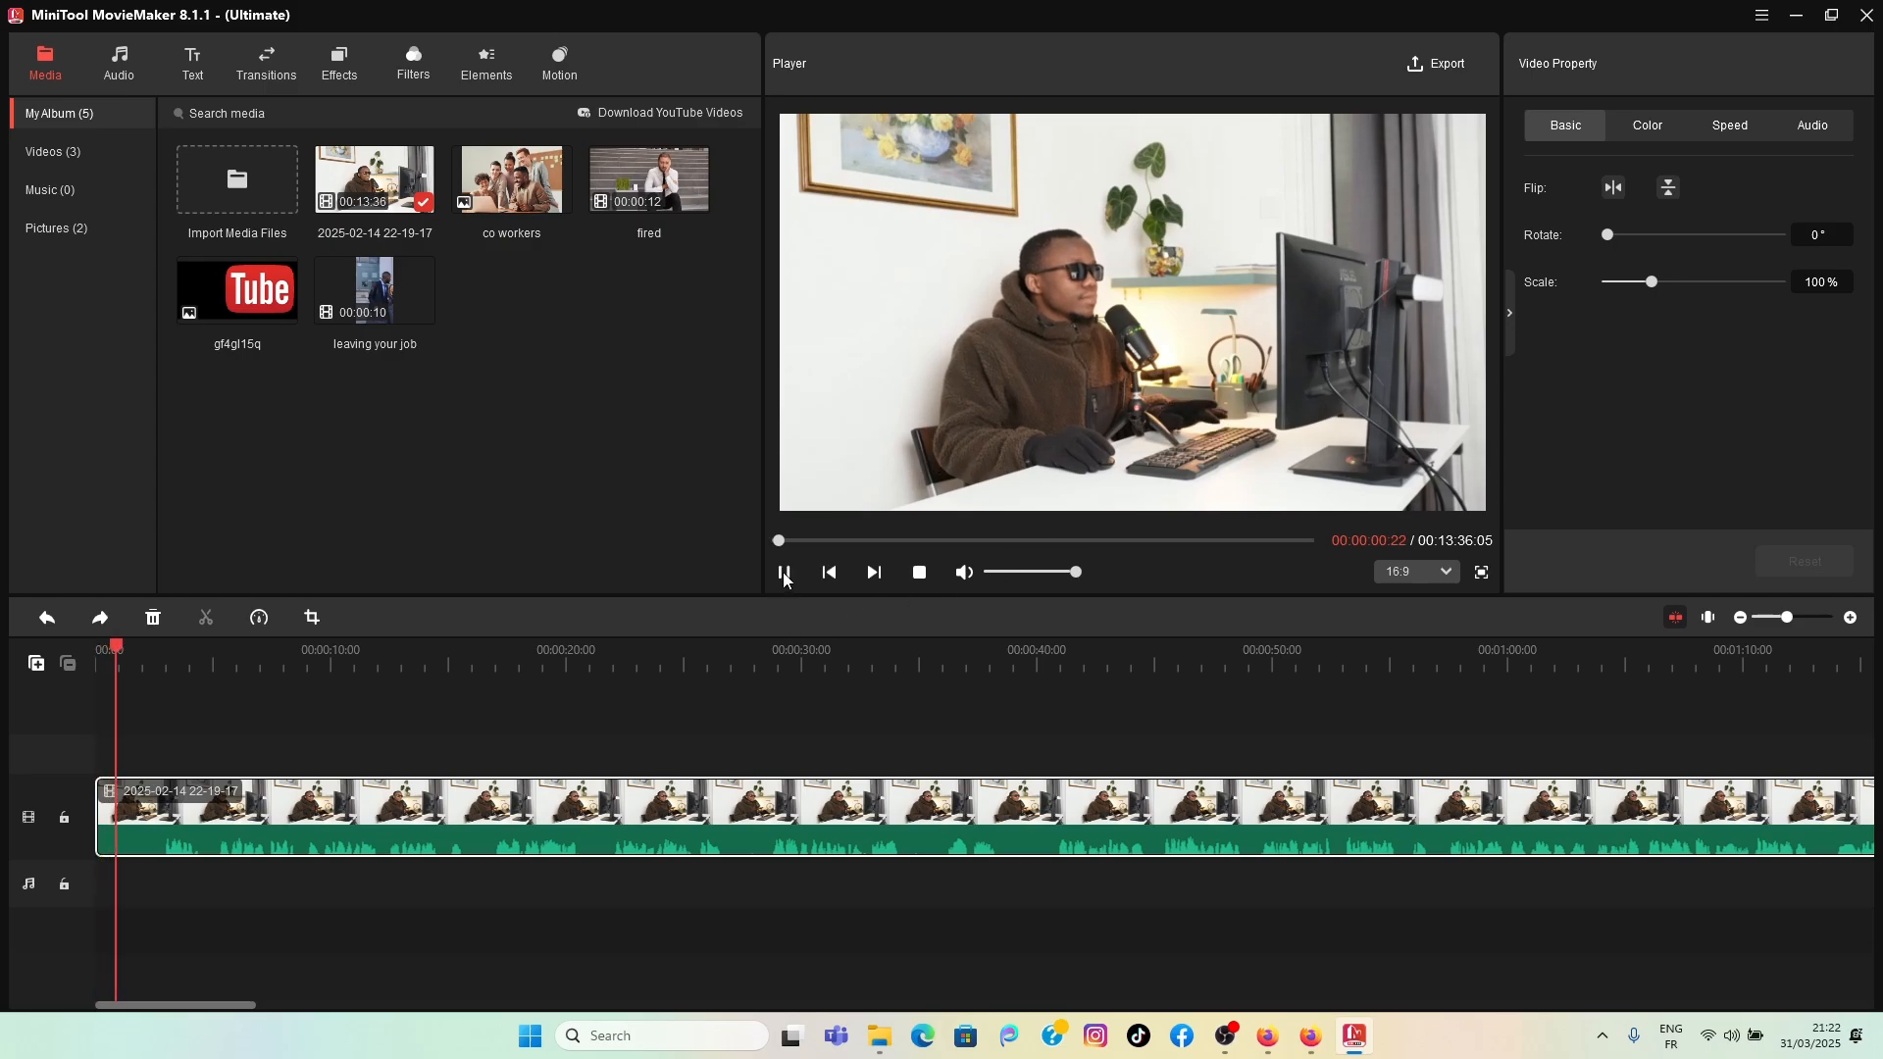
{"action": "left_click", "coordinate": [783, 574]}
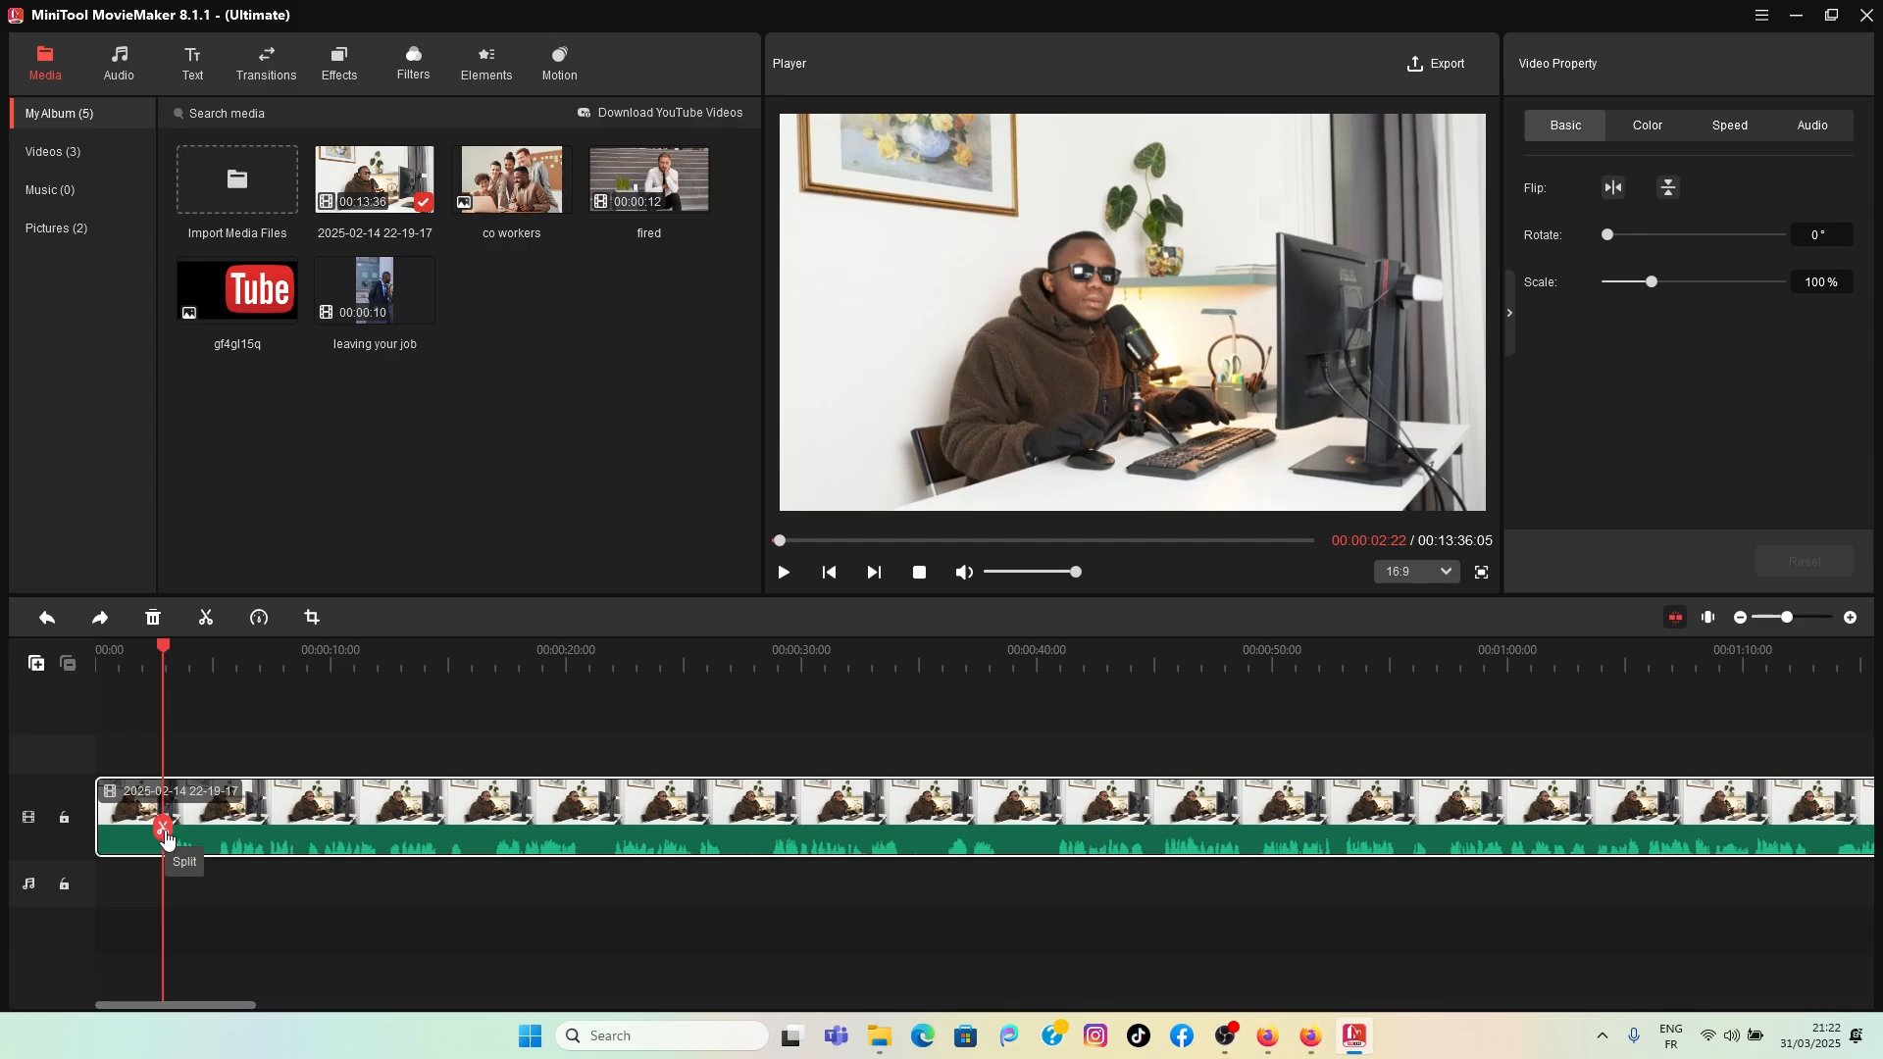
{"action": "left_click", "coordinate": [208, 616]}
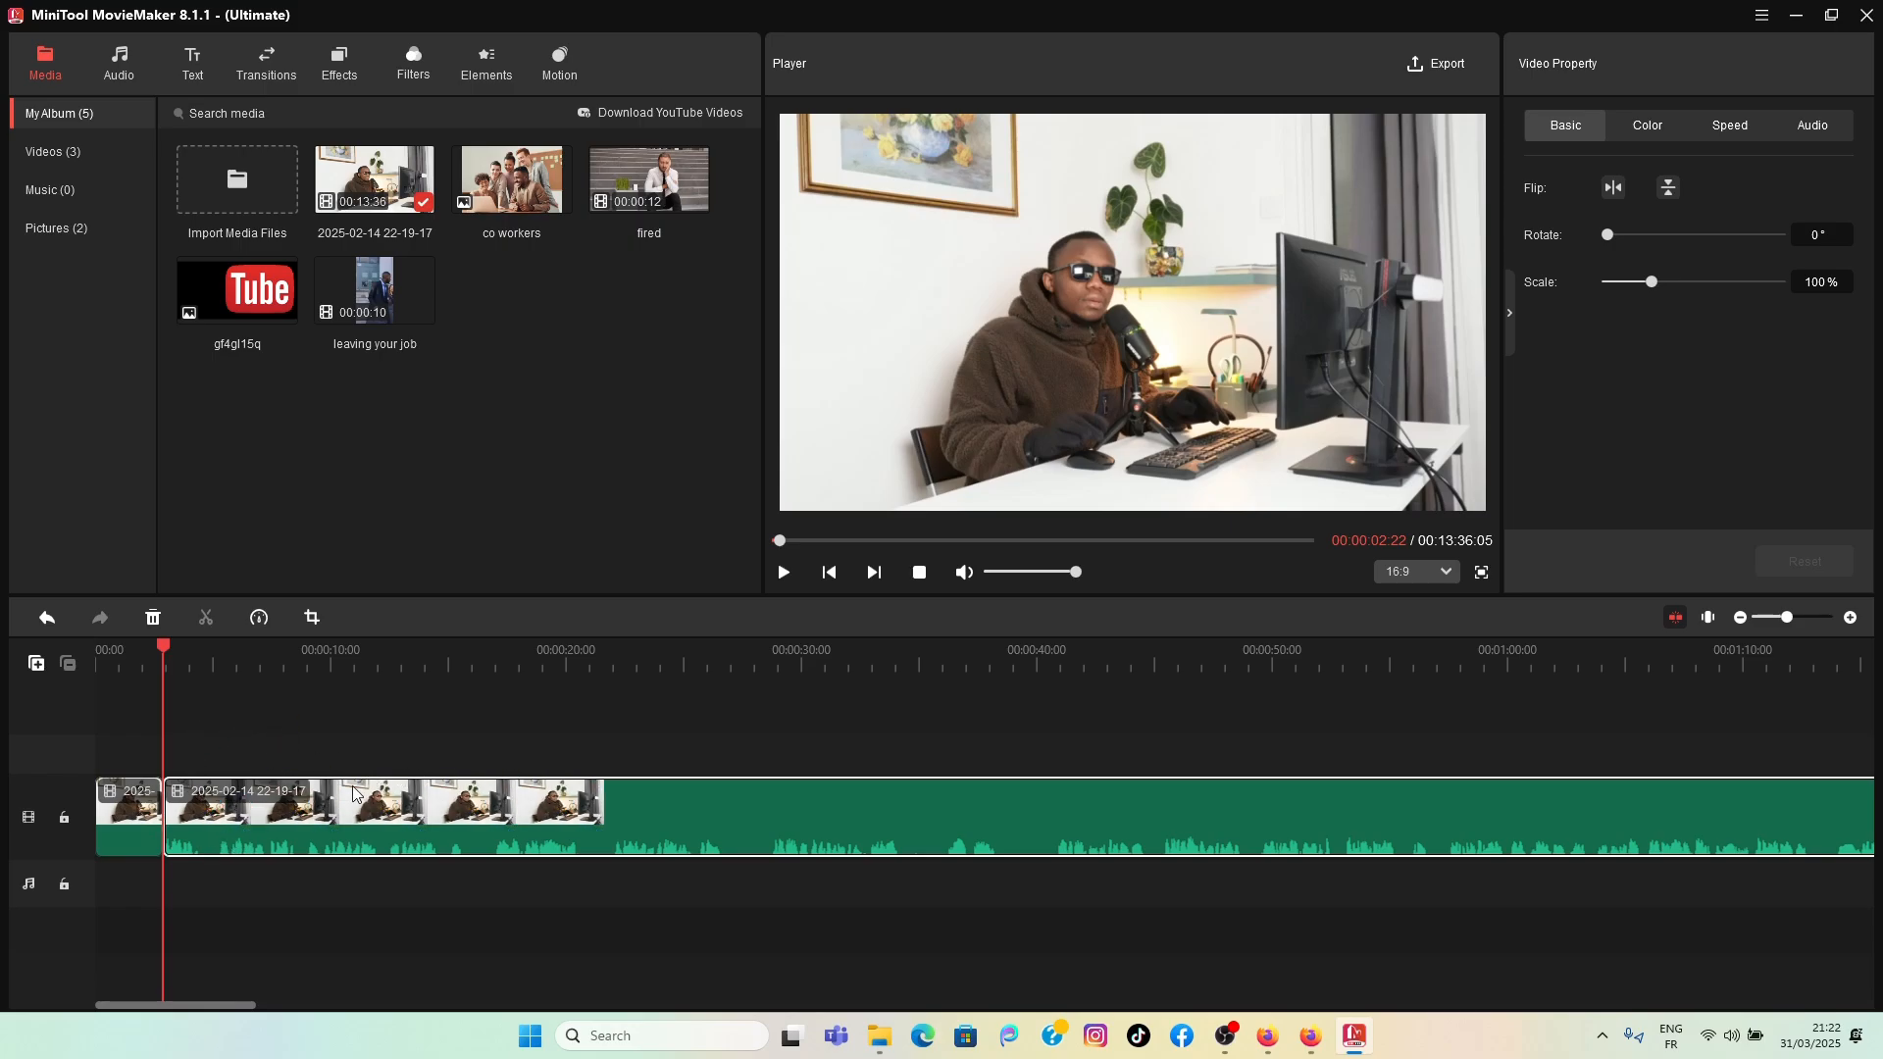
Step: Delete the short first segment of the recording in front of the split
{"action": "left_click", "coordinate": [132, 832]}
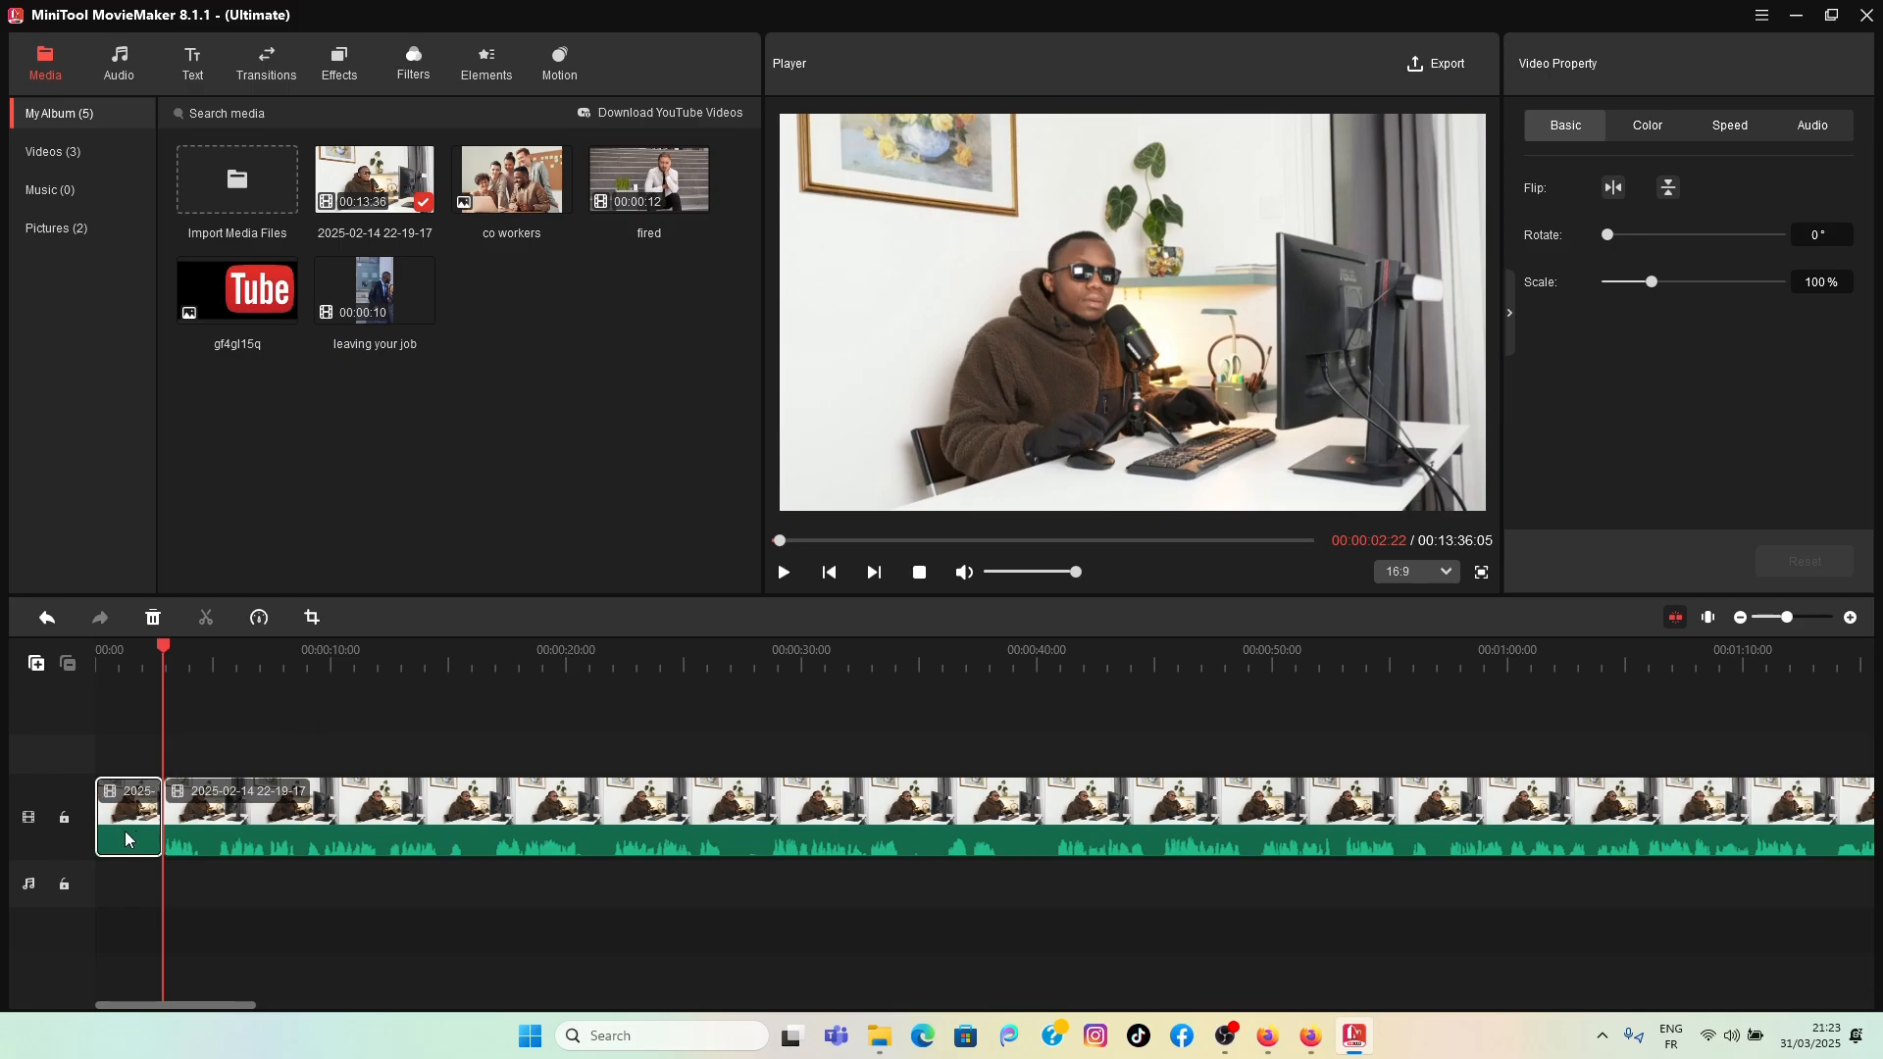
{"action": "right_click", "coordinate": [126, 832]}
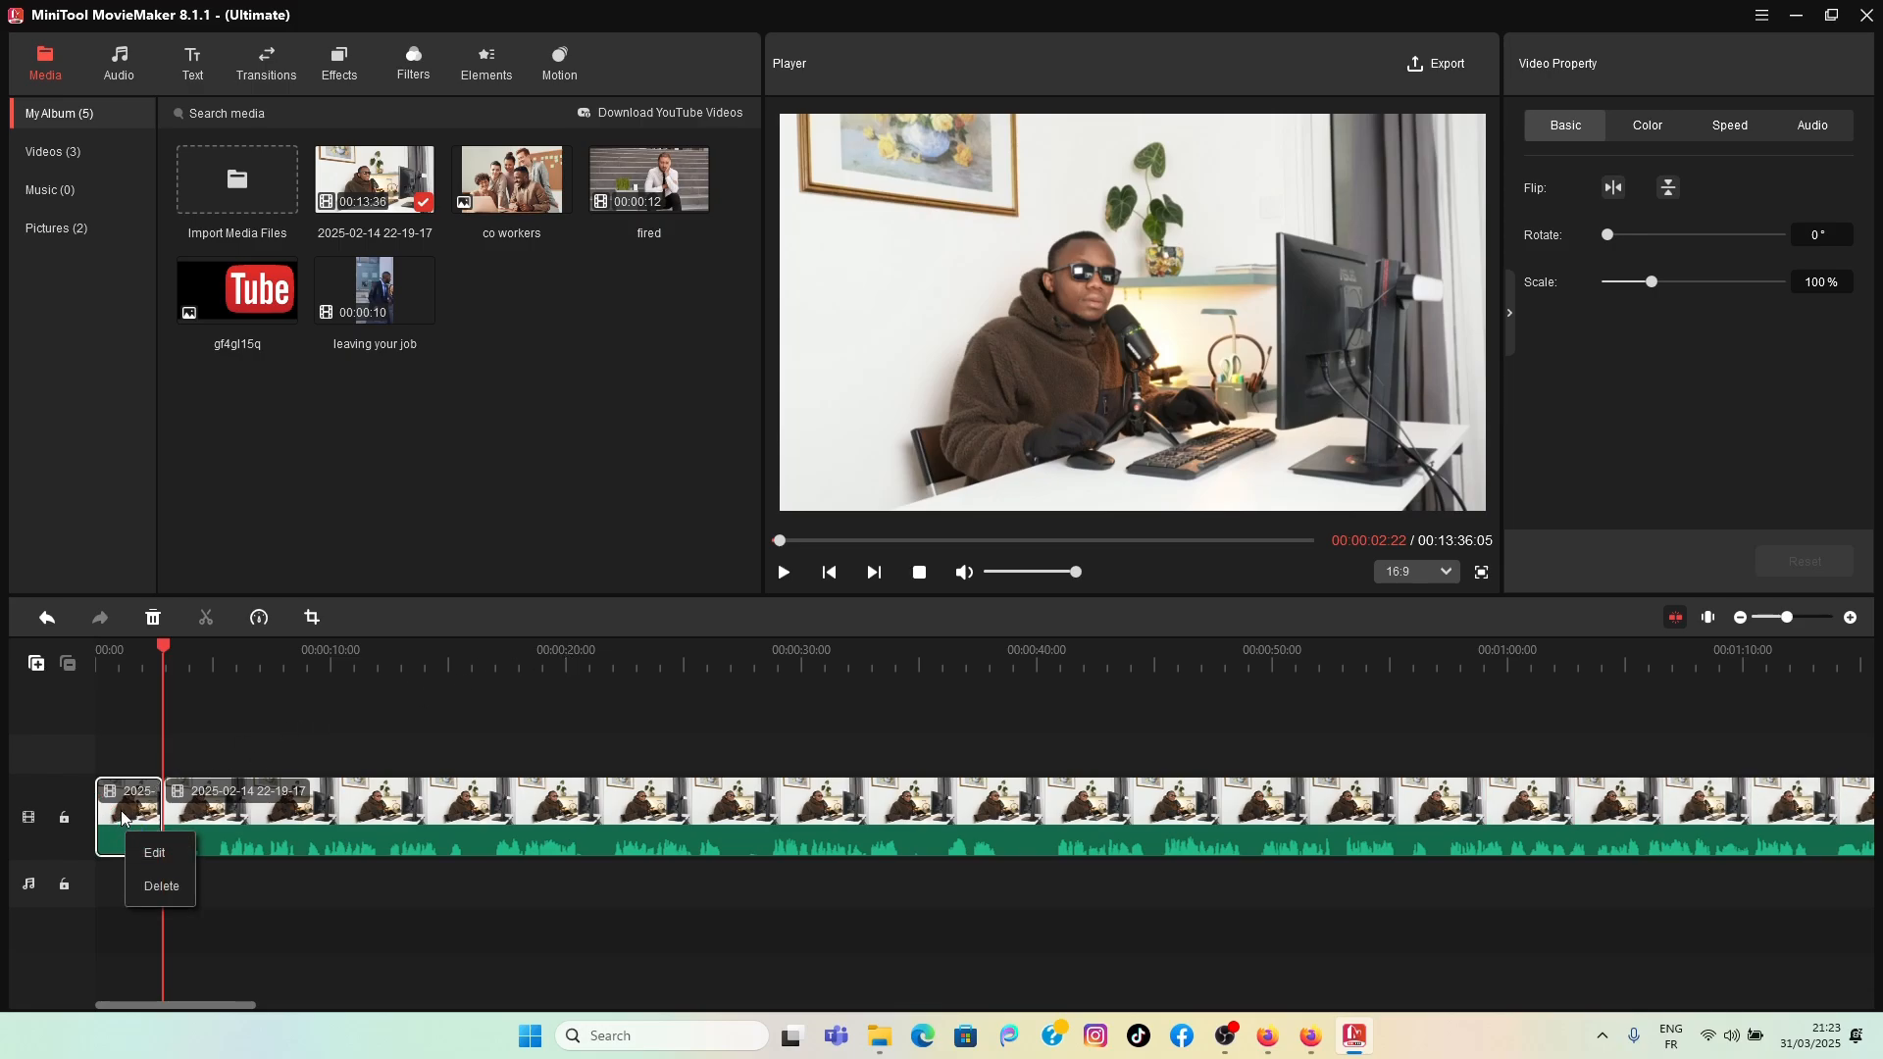
{"action": "left_click", "coordinate": [158, 893]}
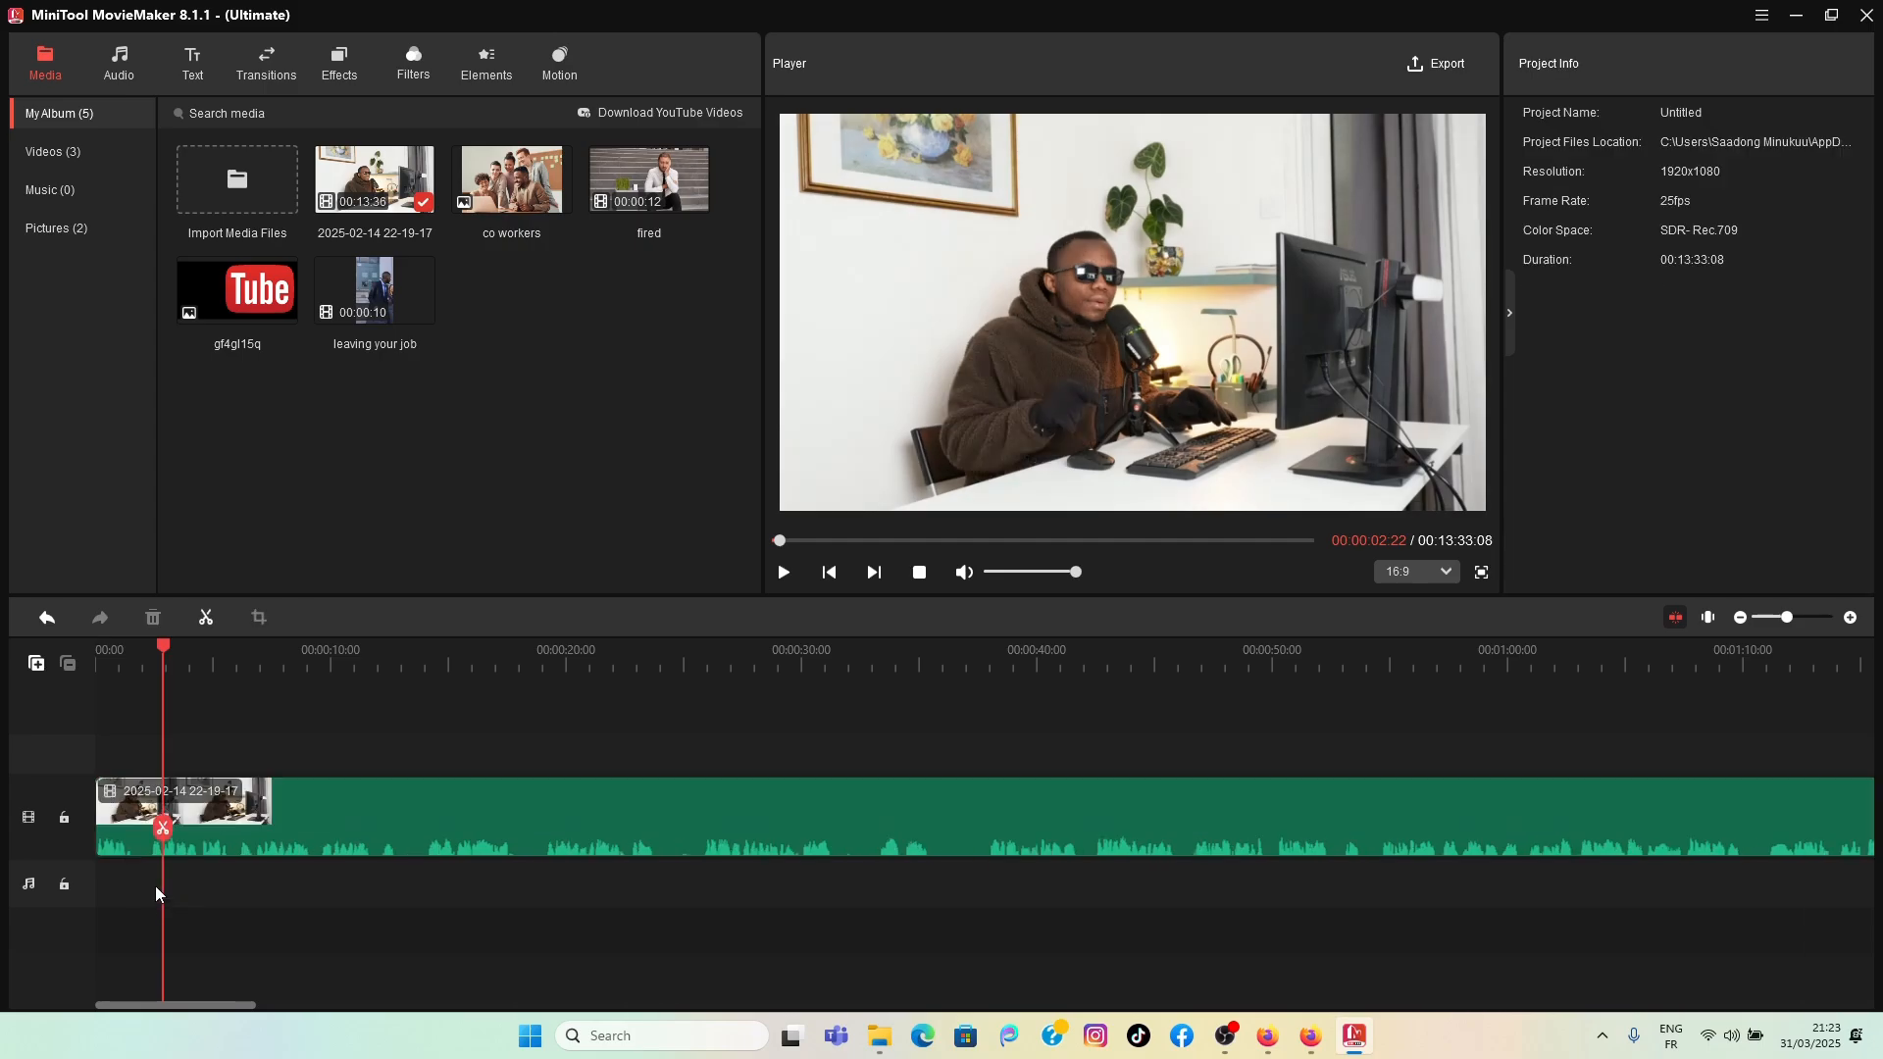
Step: Play back the opening of the trimmed recording and move the playhead to 00:00:25:04
{"action": "left_click", "coordinate": [783, 572]}
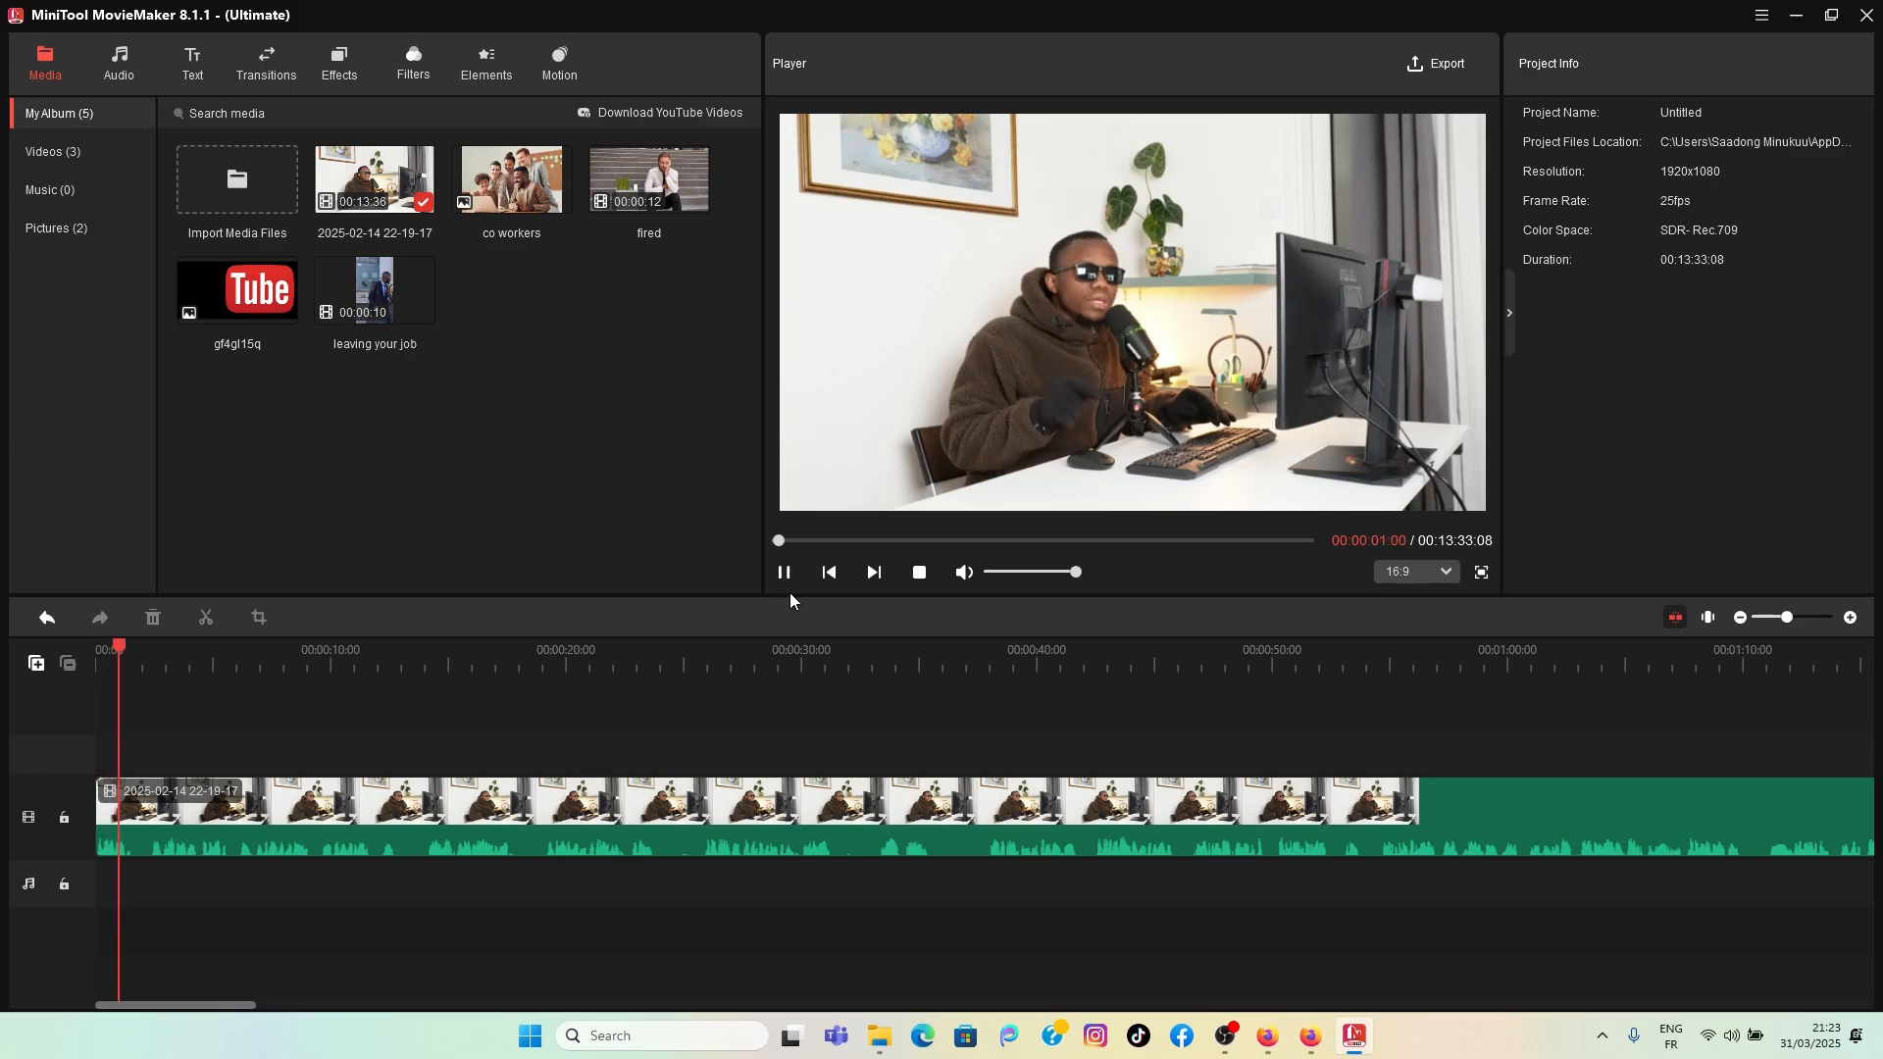
{"action": "left_click", "coordinate": [784, 572]}
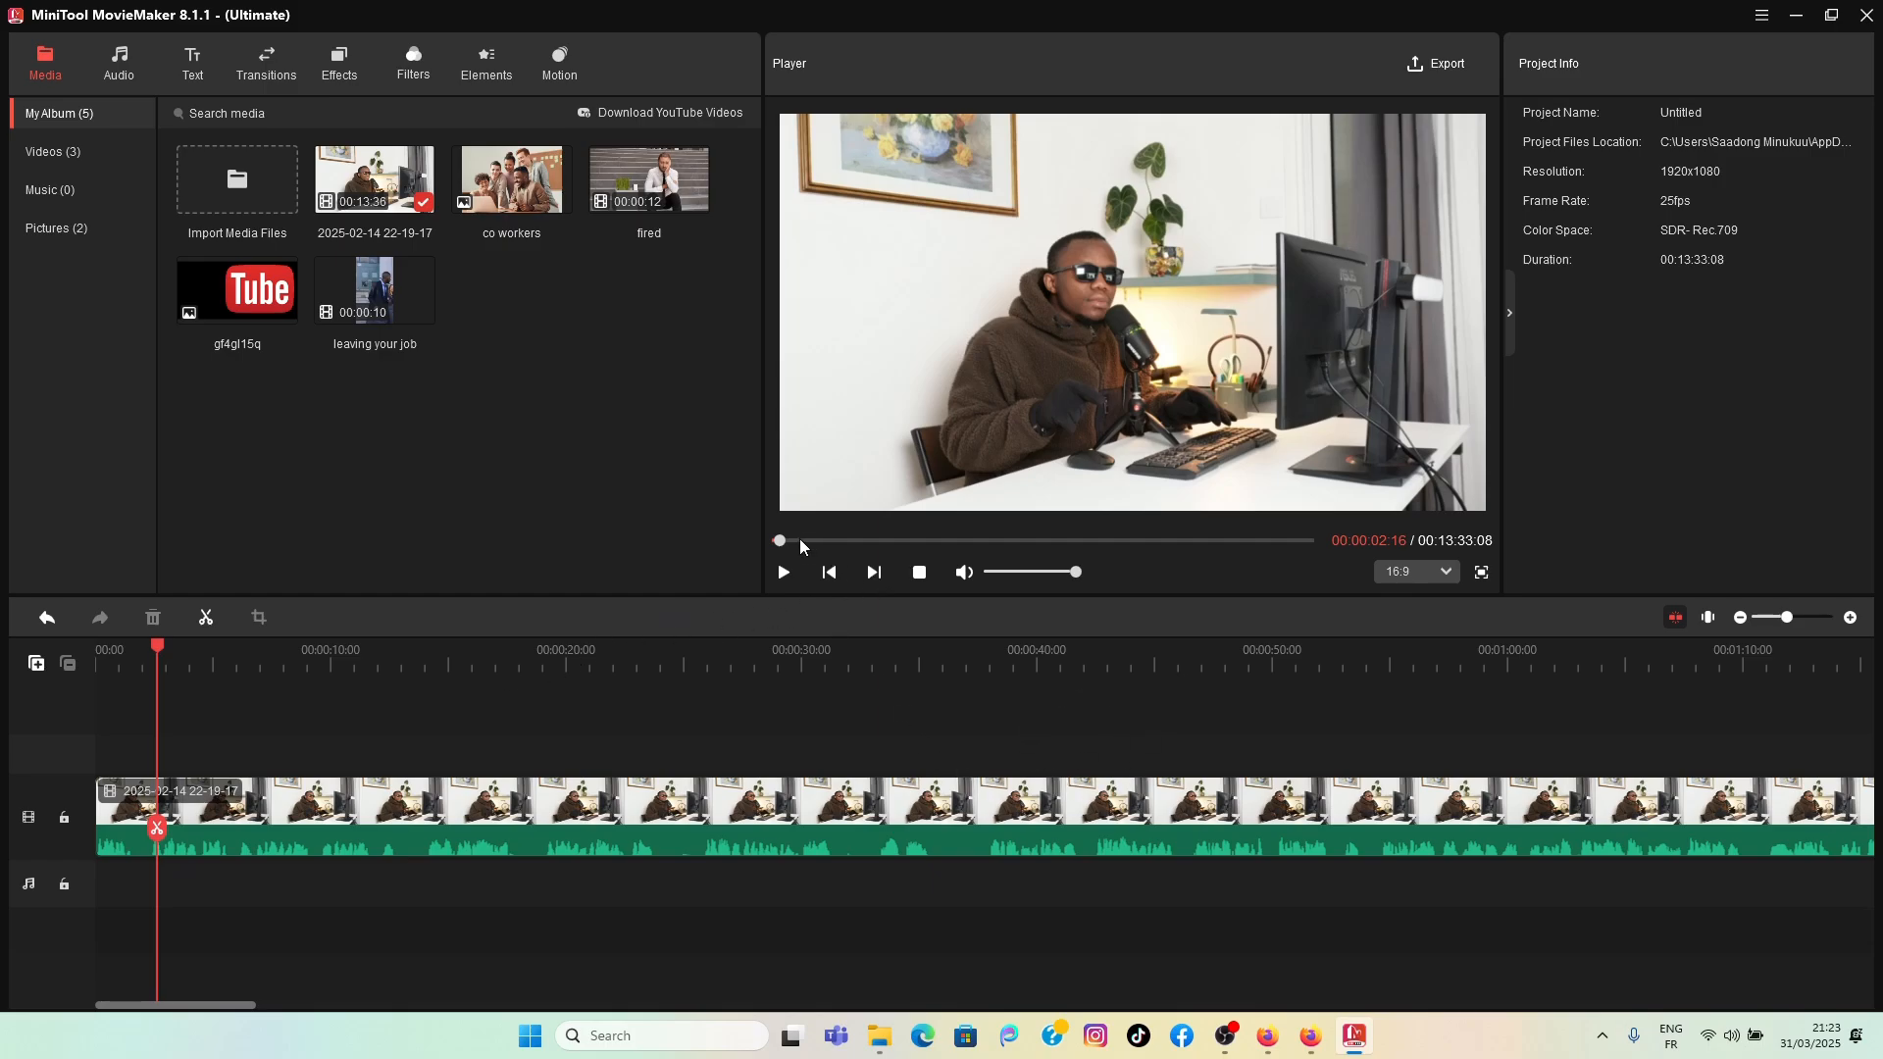
{"action": "left_click_drag", "start_coordinate": [782, 542], "coordinate": [622, 585]}
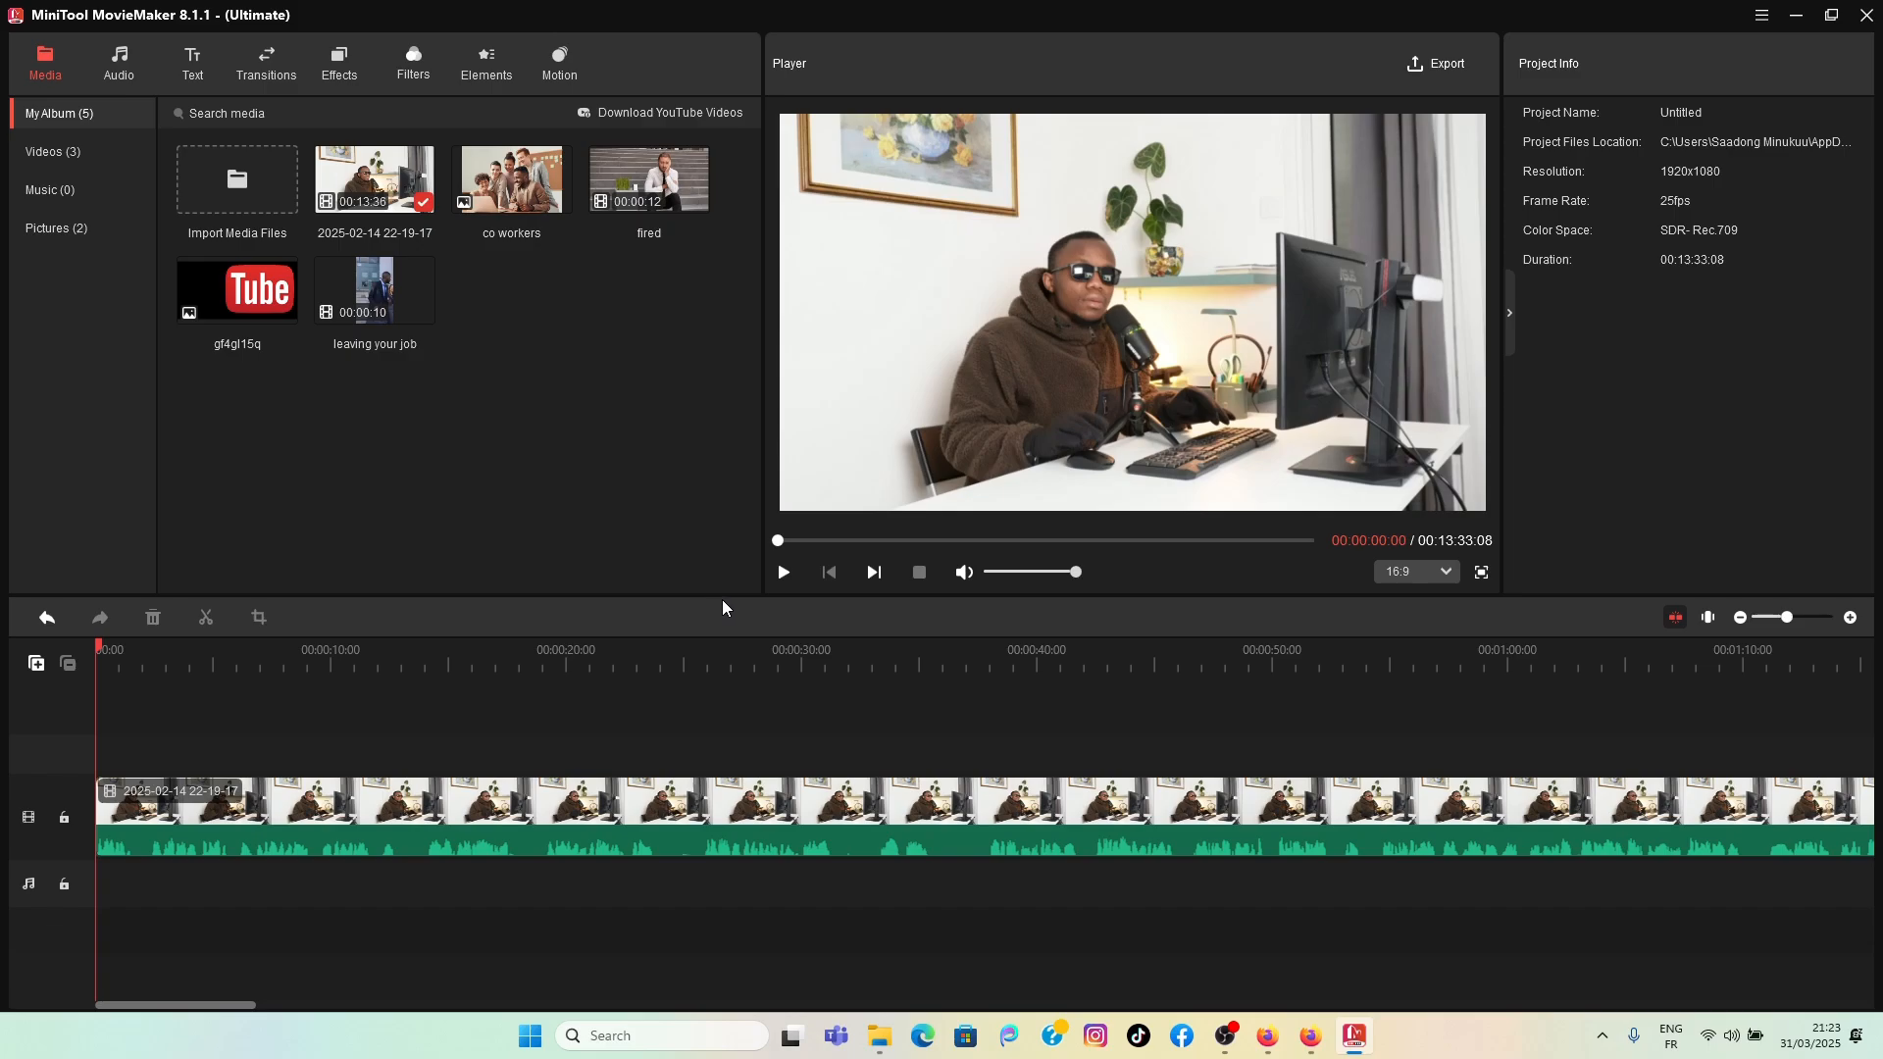
{"action": "left_click_drag", "start_coordinate": [778, 541], "coordinate": [794, 585]}
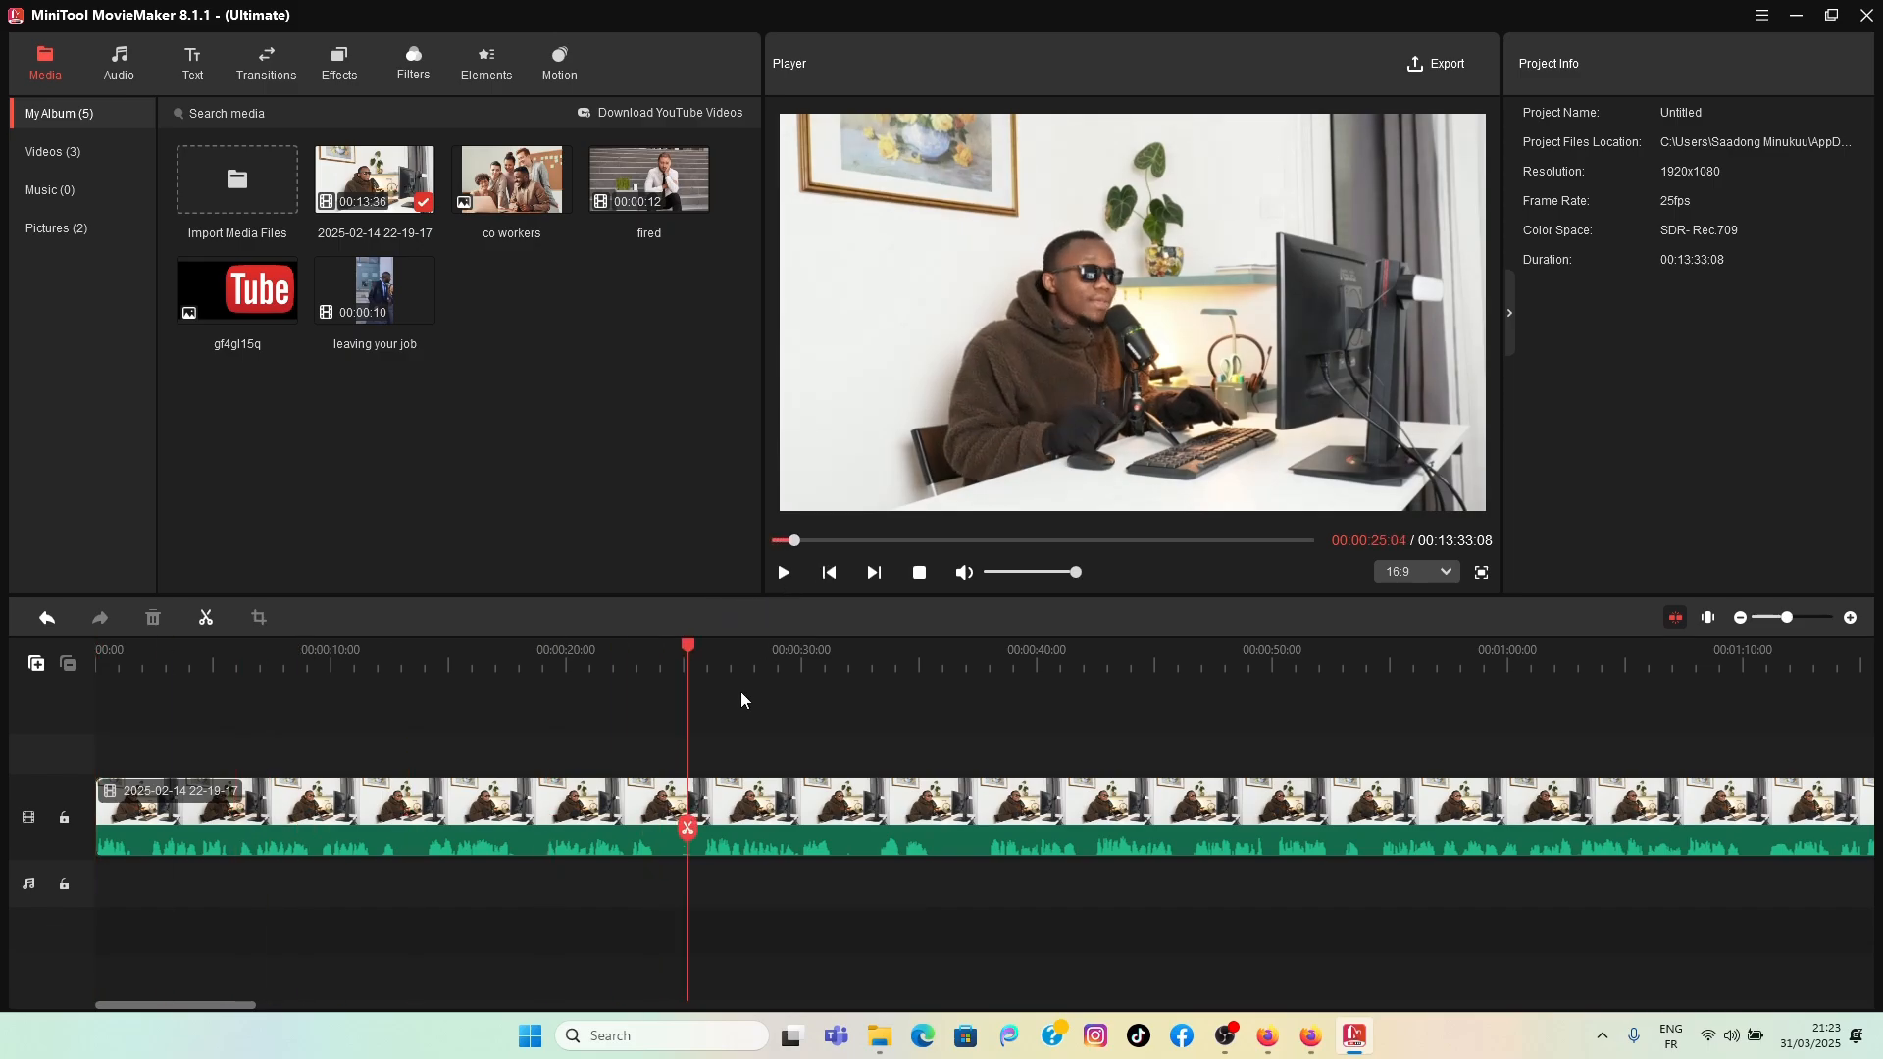
Step: Split the recording at 00:00:25:04 and 00:00:37:11 and delete the segment between the two splits
{"action": "left_click", "coordinate": [694, 826]}
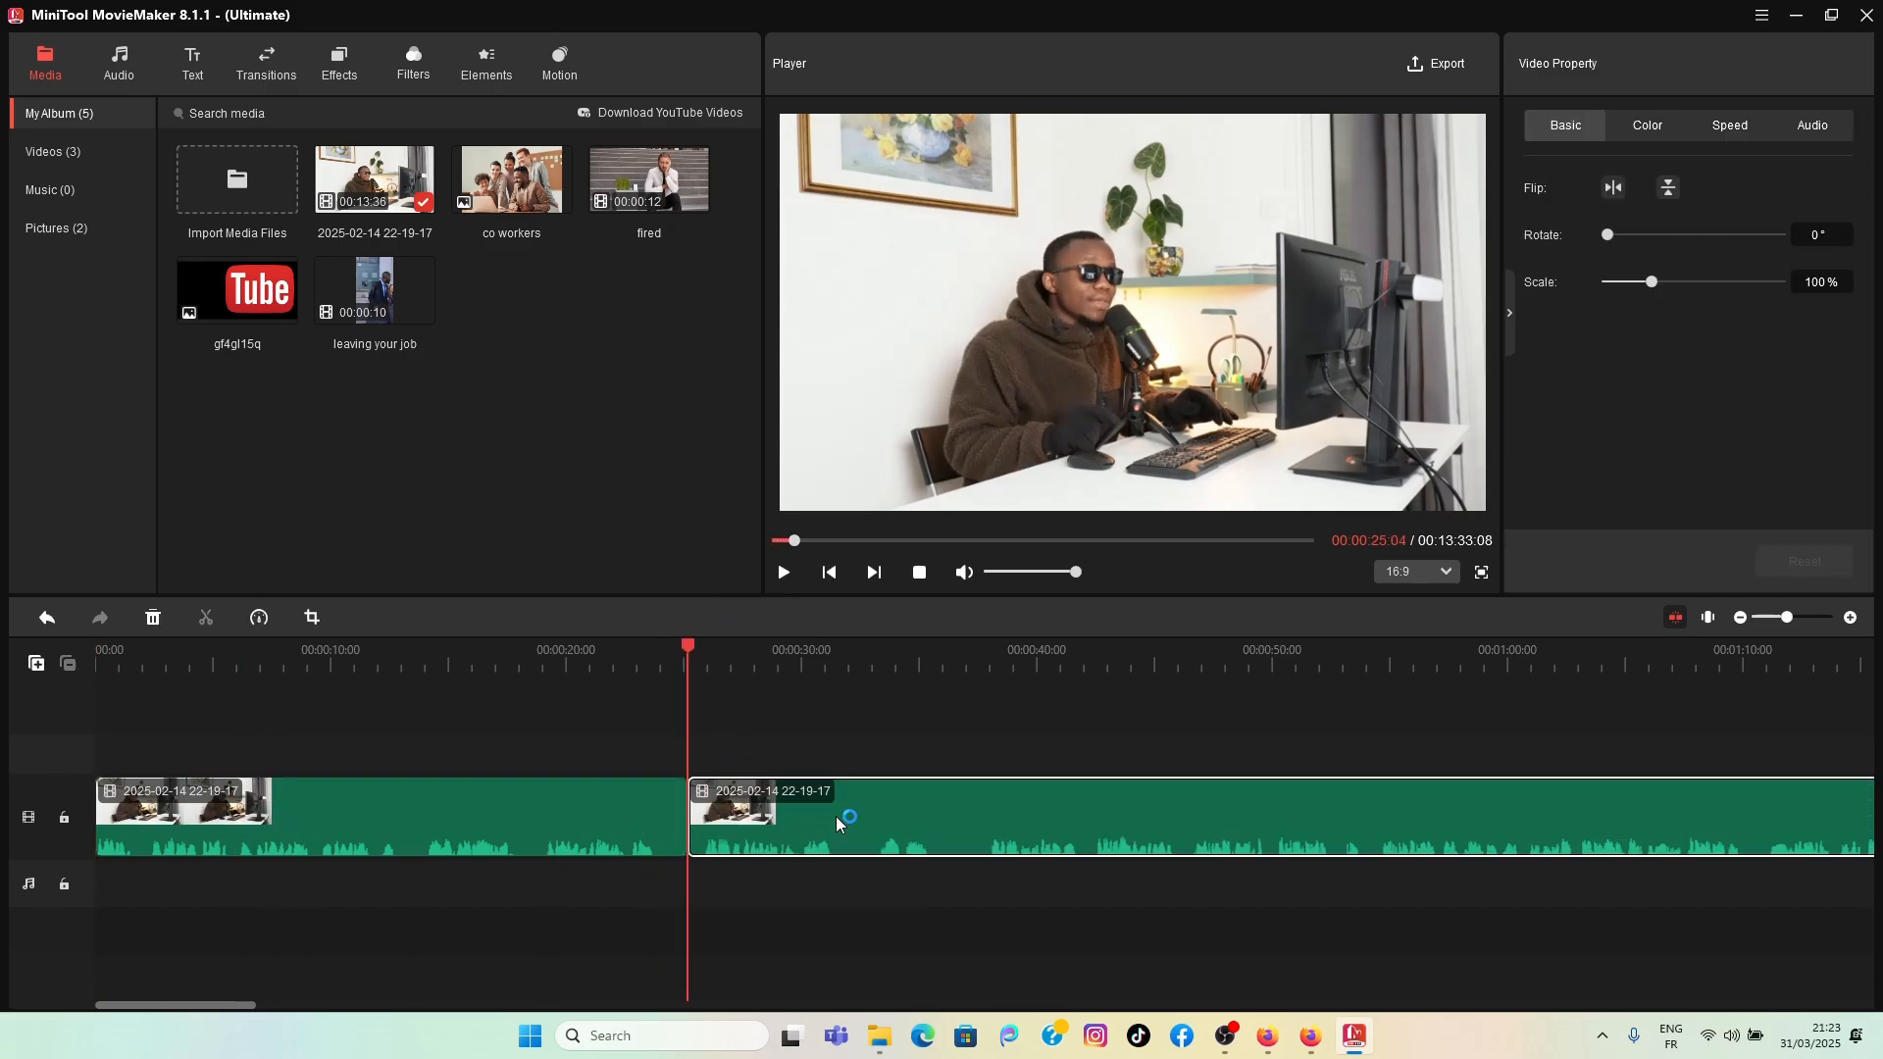
{"action": "left_click_drag", "start_coordinate": [688, 649], "coordinate": [973, 778]}
{"action": "left_click", "coordinate": [976, 827]}
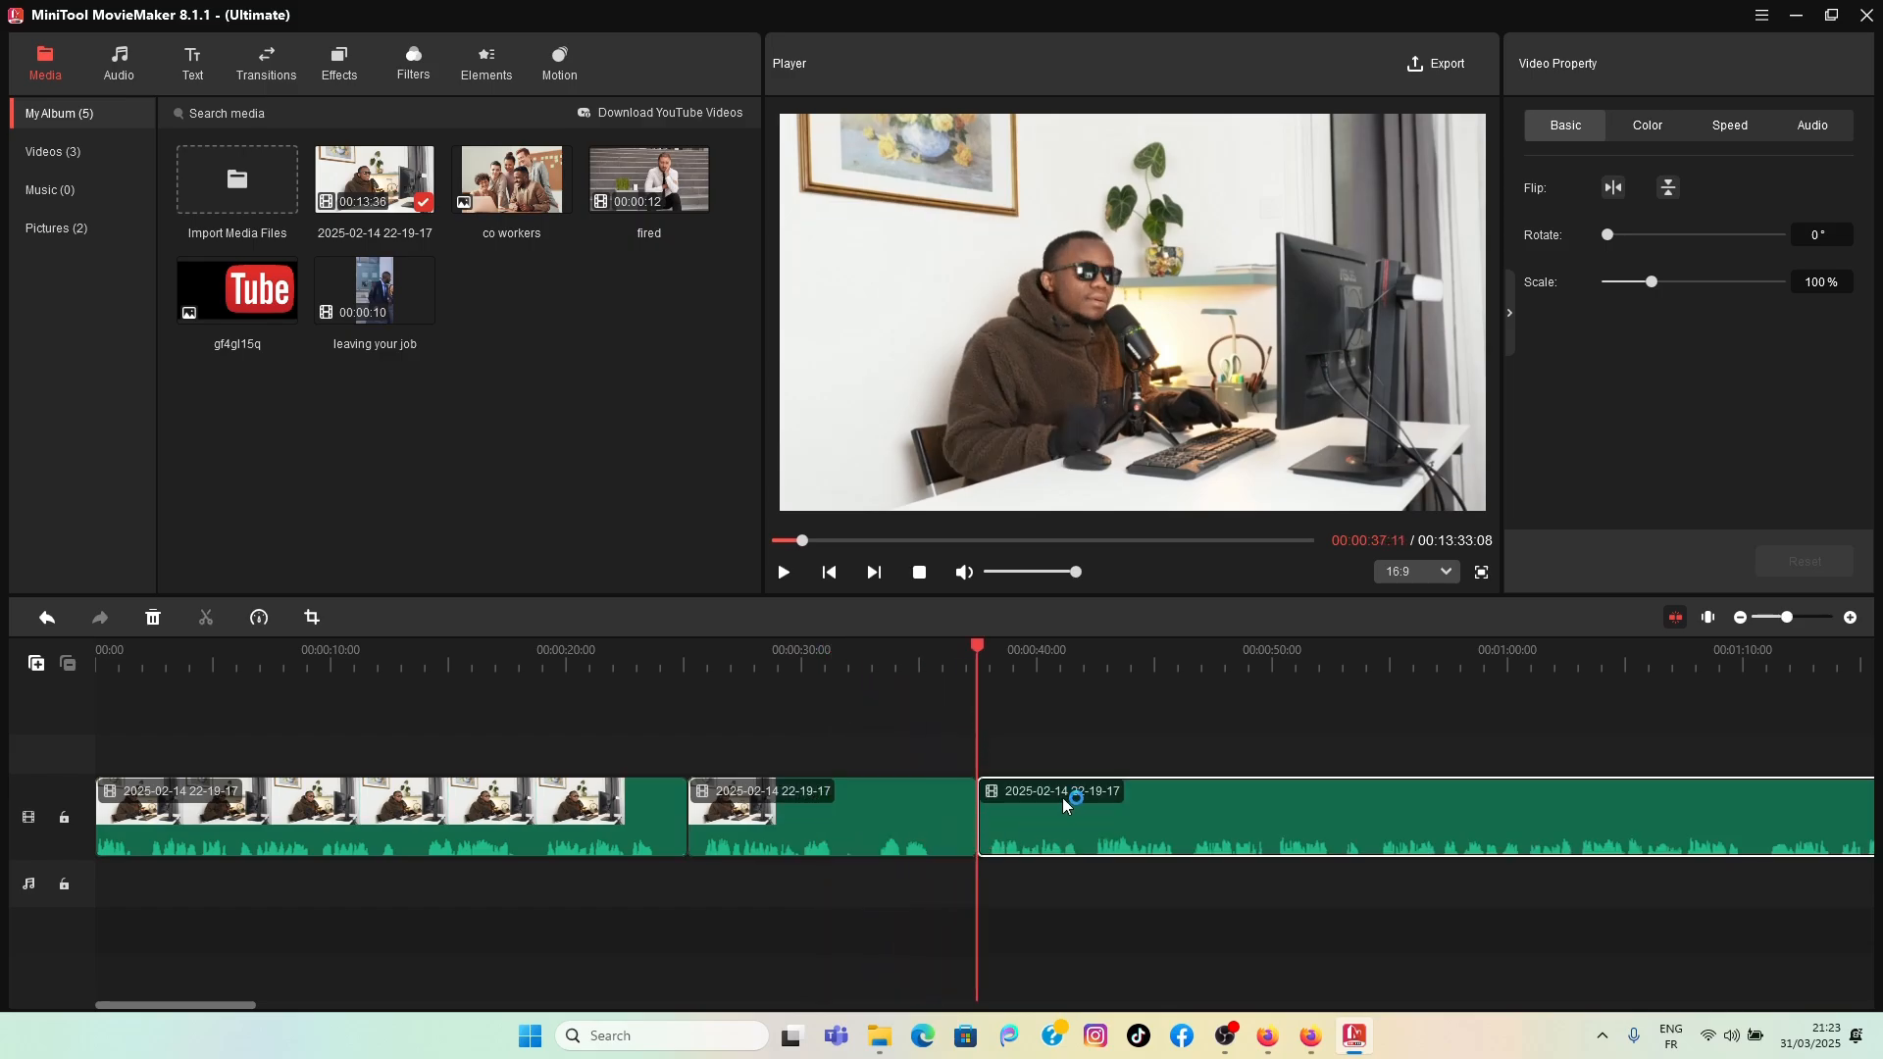
{"action": "left_click", "coordinate": [867, 822]}
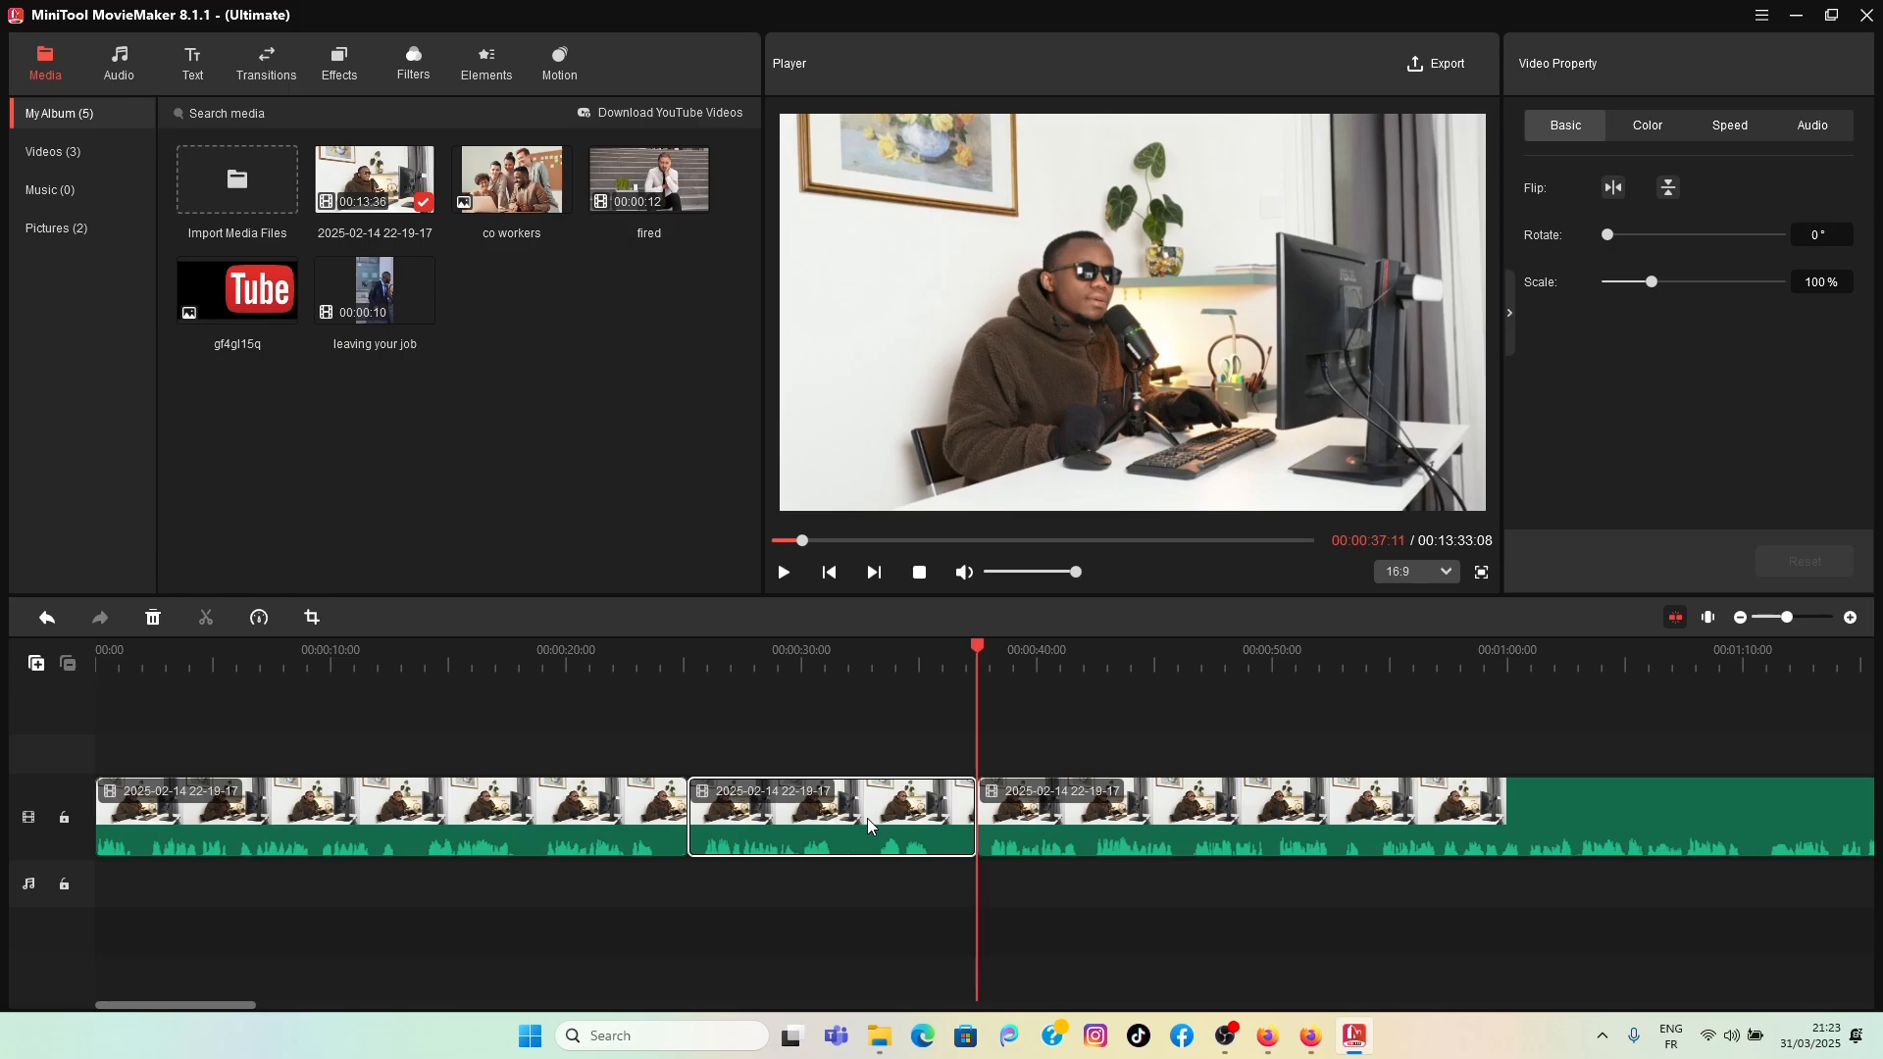
{"action": "right_click", "coordinate": [900, 825]}
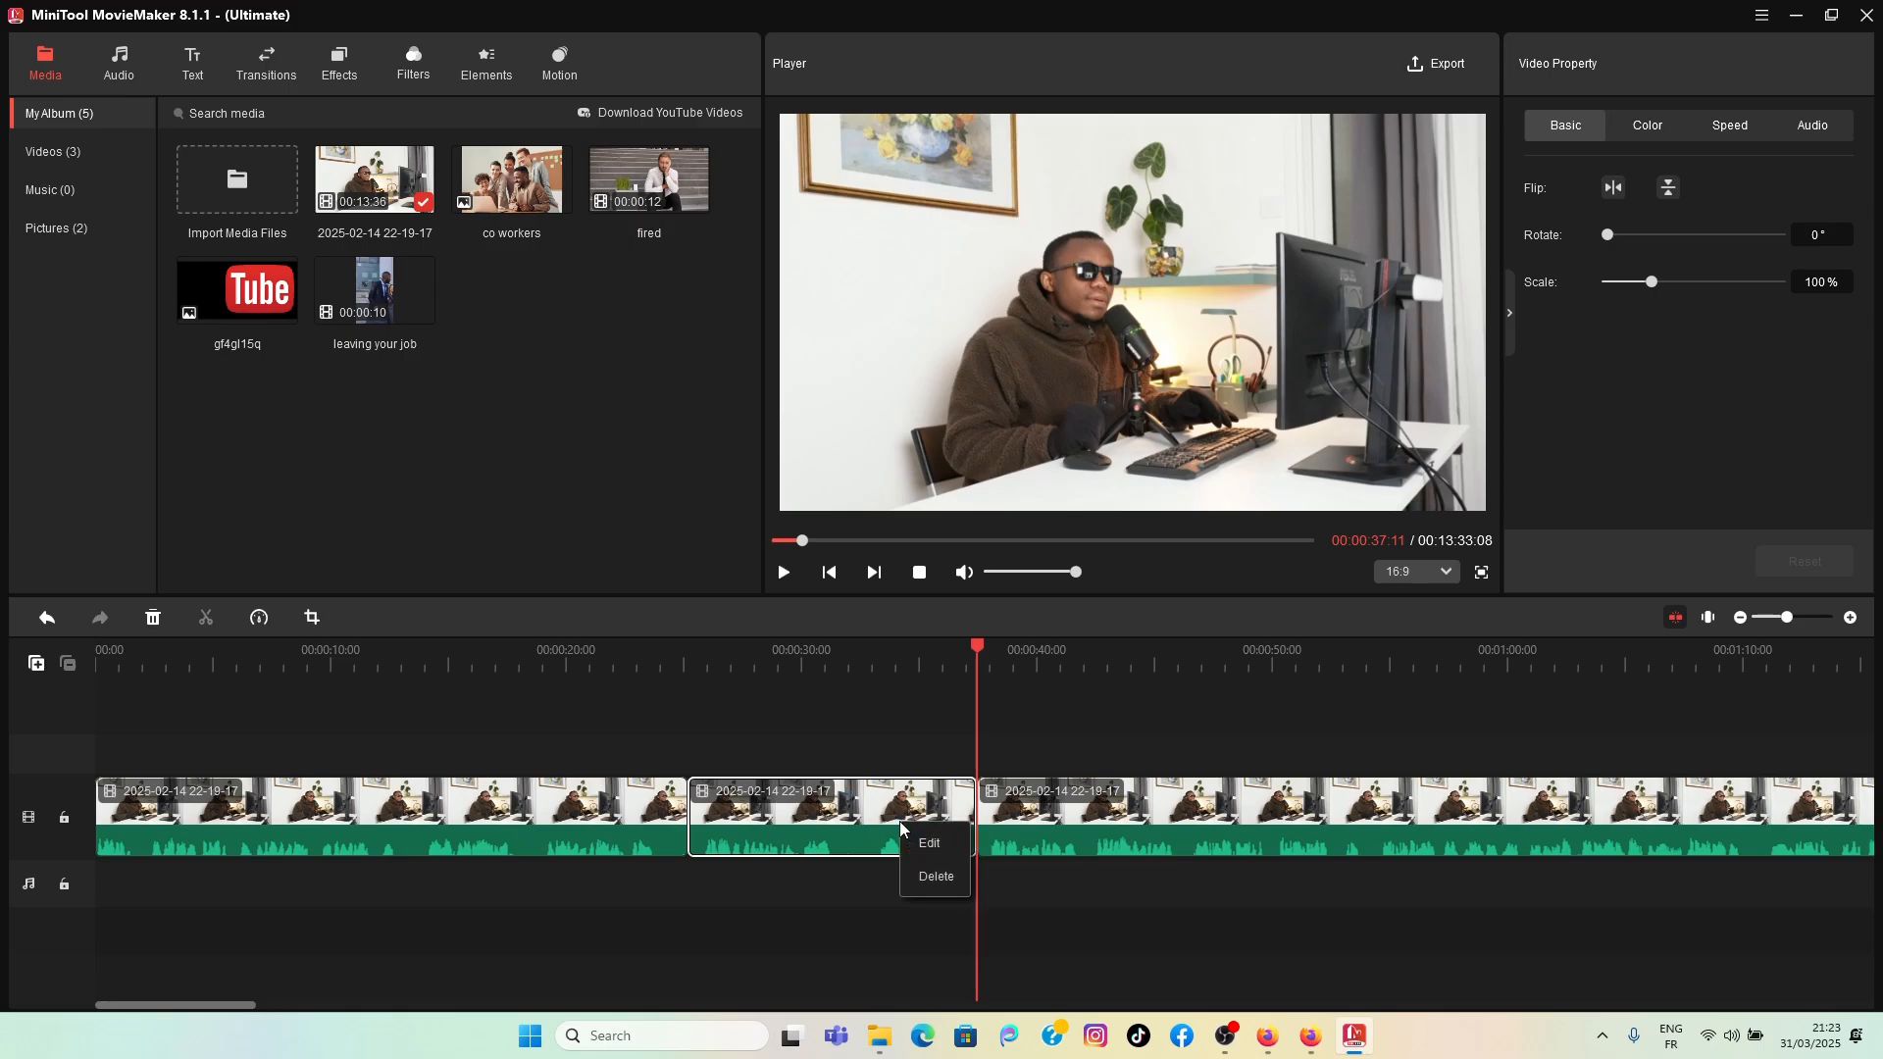
{"action": "left_click", "coordinate": [939, 877]}
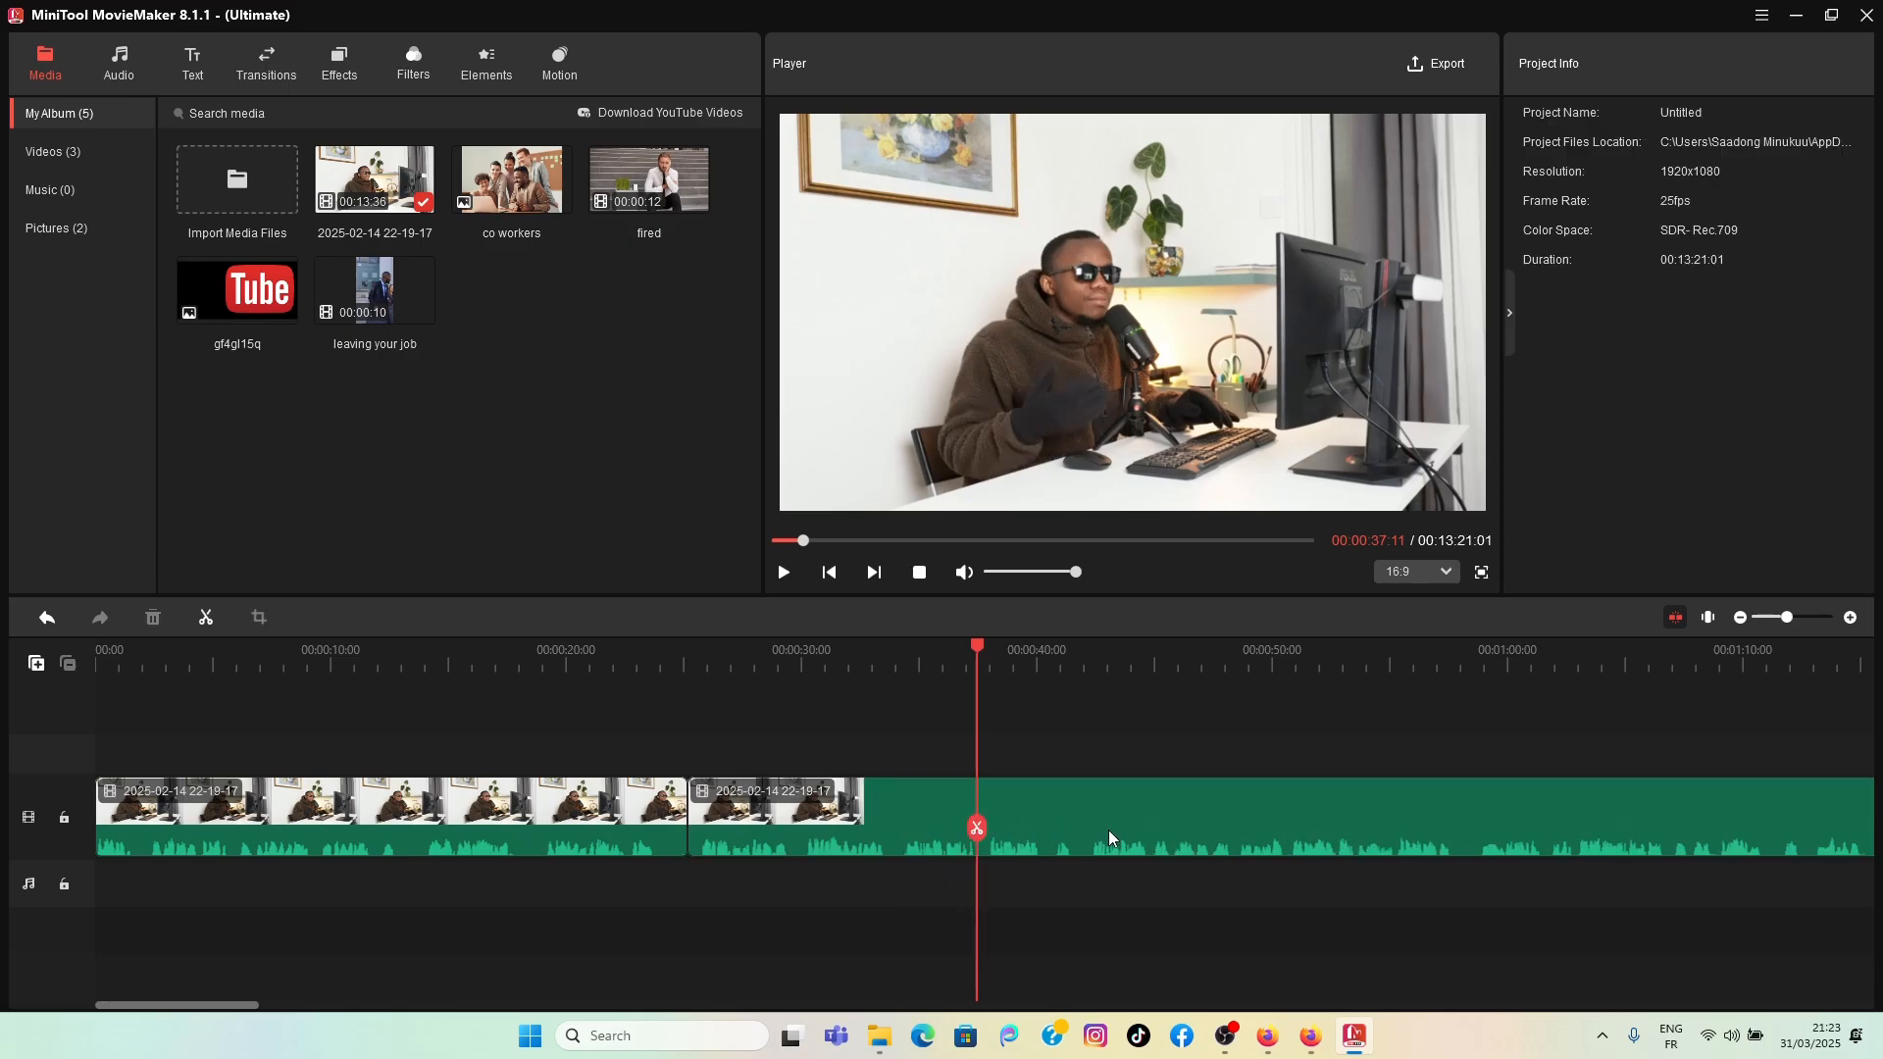
Step: Undo the middle segment's deletion and both splits of the recording
{"action": "left_click", "coordinate": [47, 619]}
{"action": "left_click", "coordinate": [47, 618]}
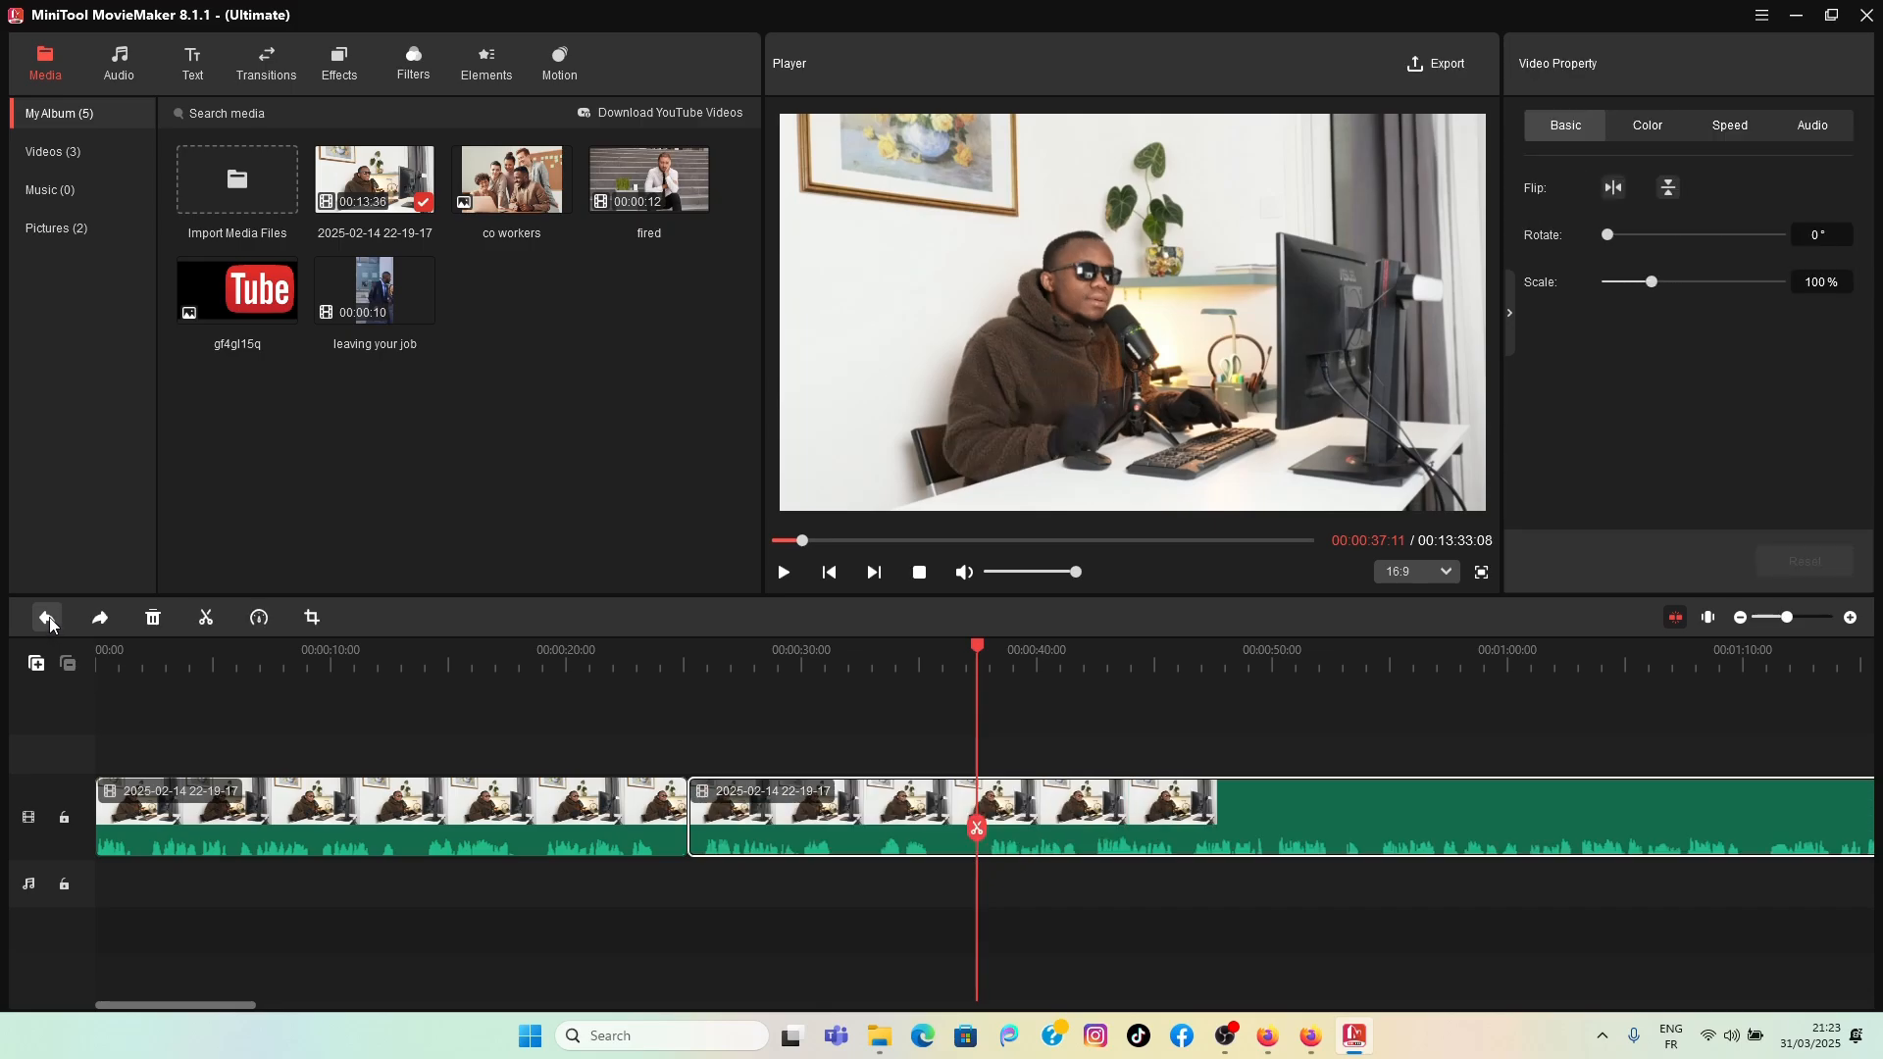
{"action": "left_click", "coordinate": [47, 619]}
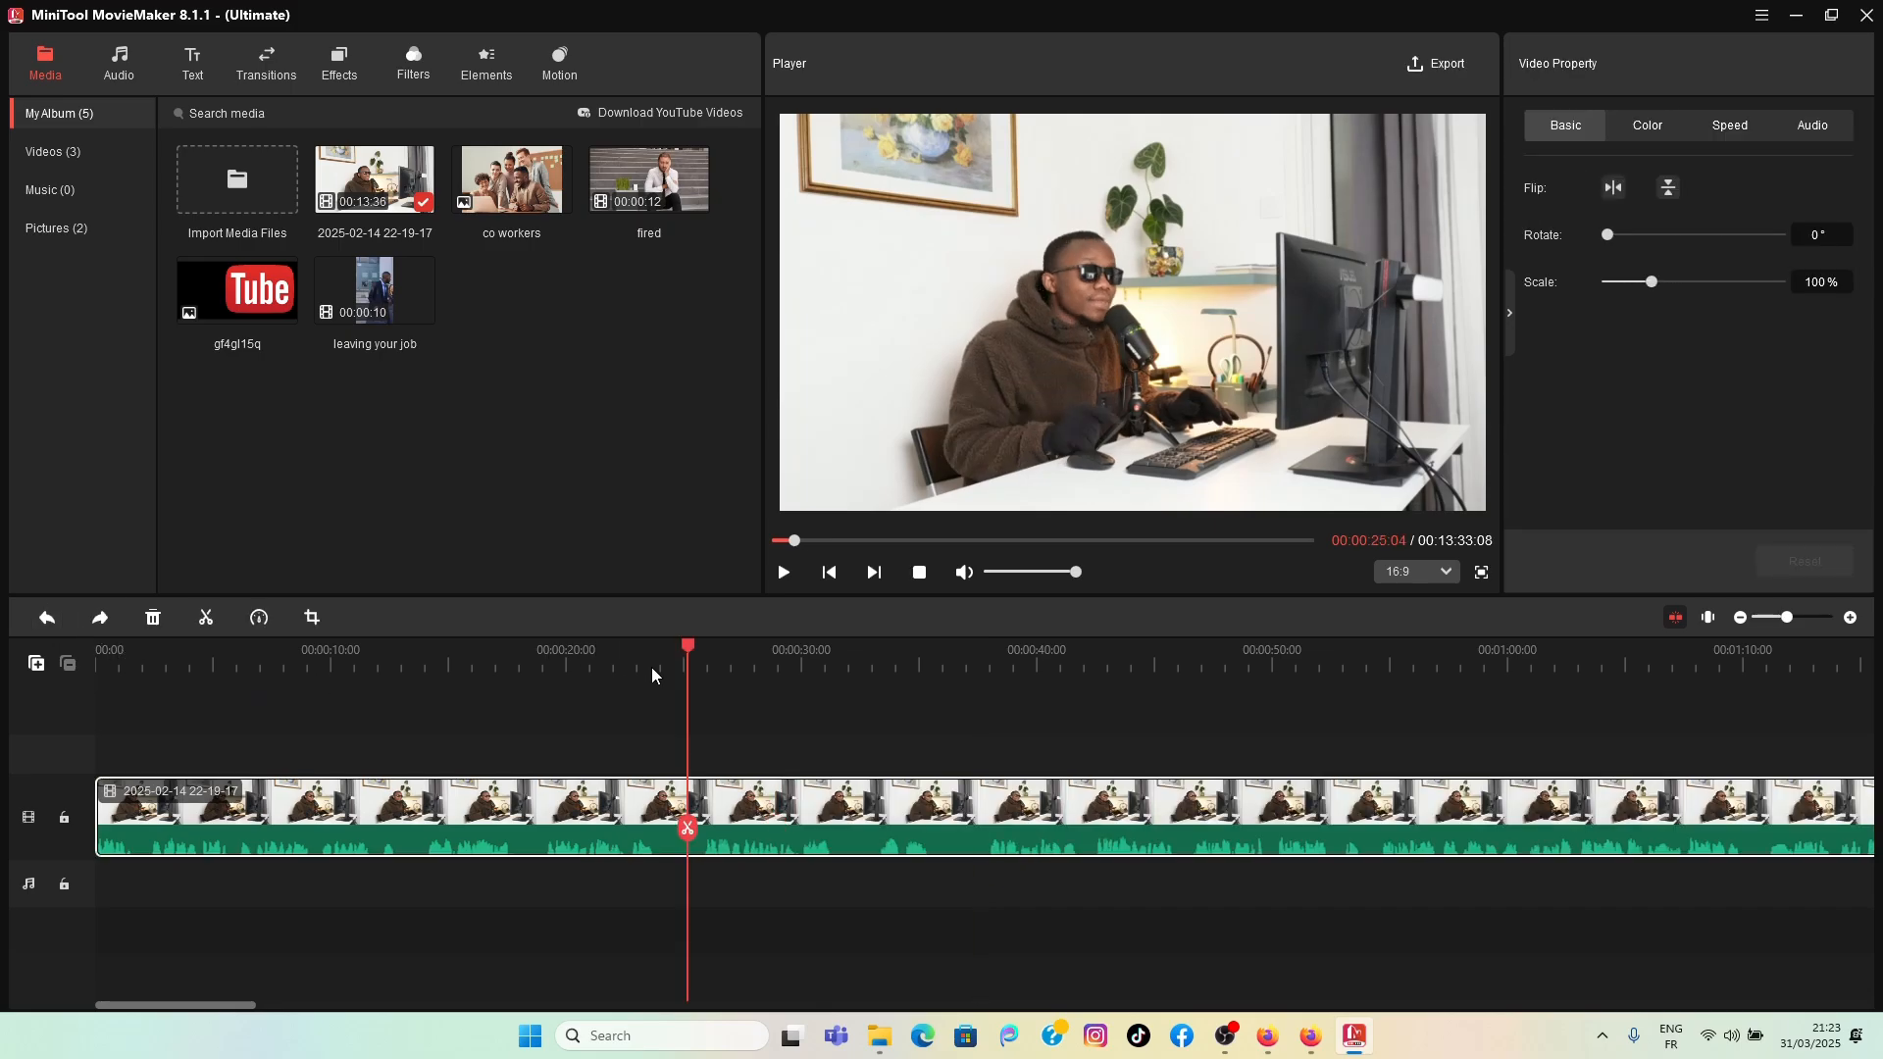
Step: Return the playhead to the start of the timeline and briefly play the opening
{"action": "left_click_drag", "start_coordinate": [690, 654], "coordinate": [2, 752]}
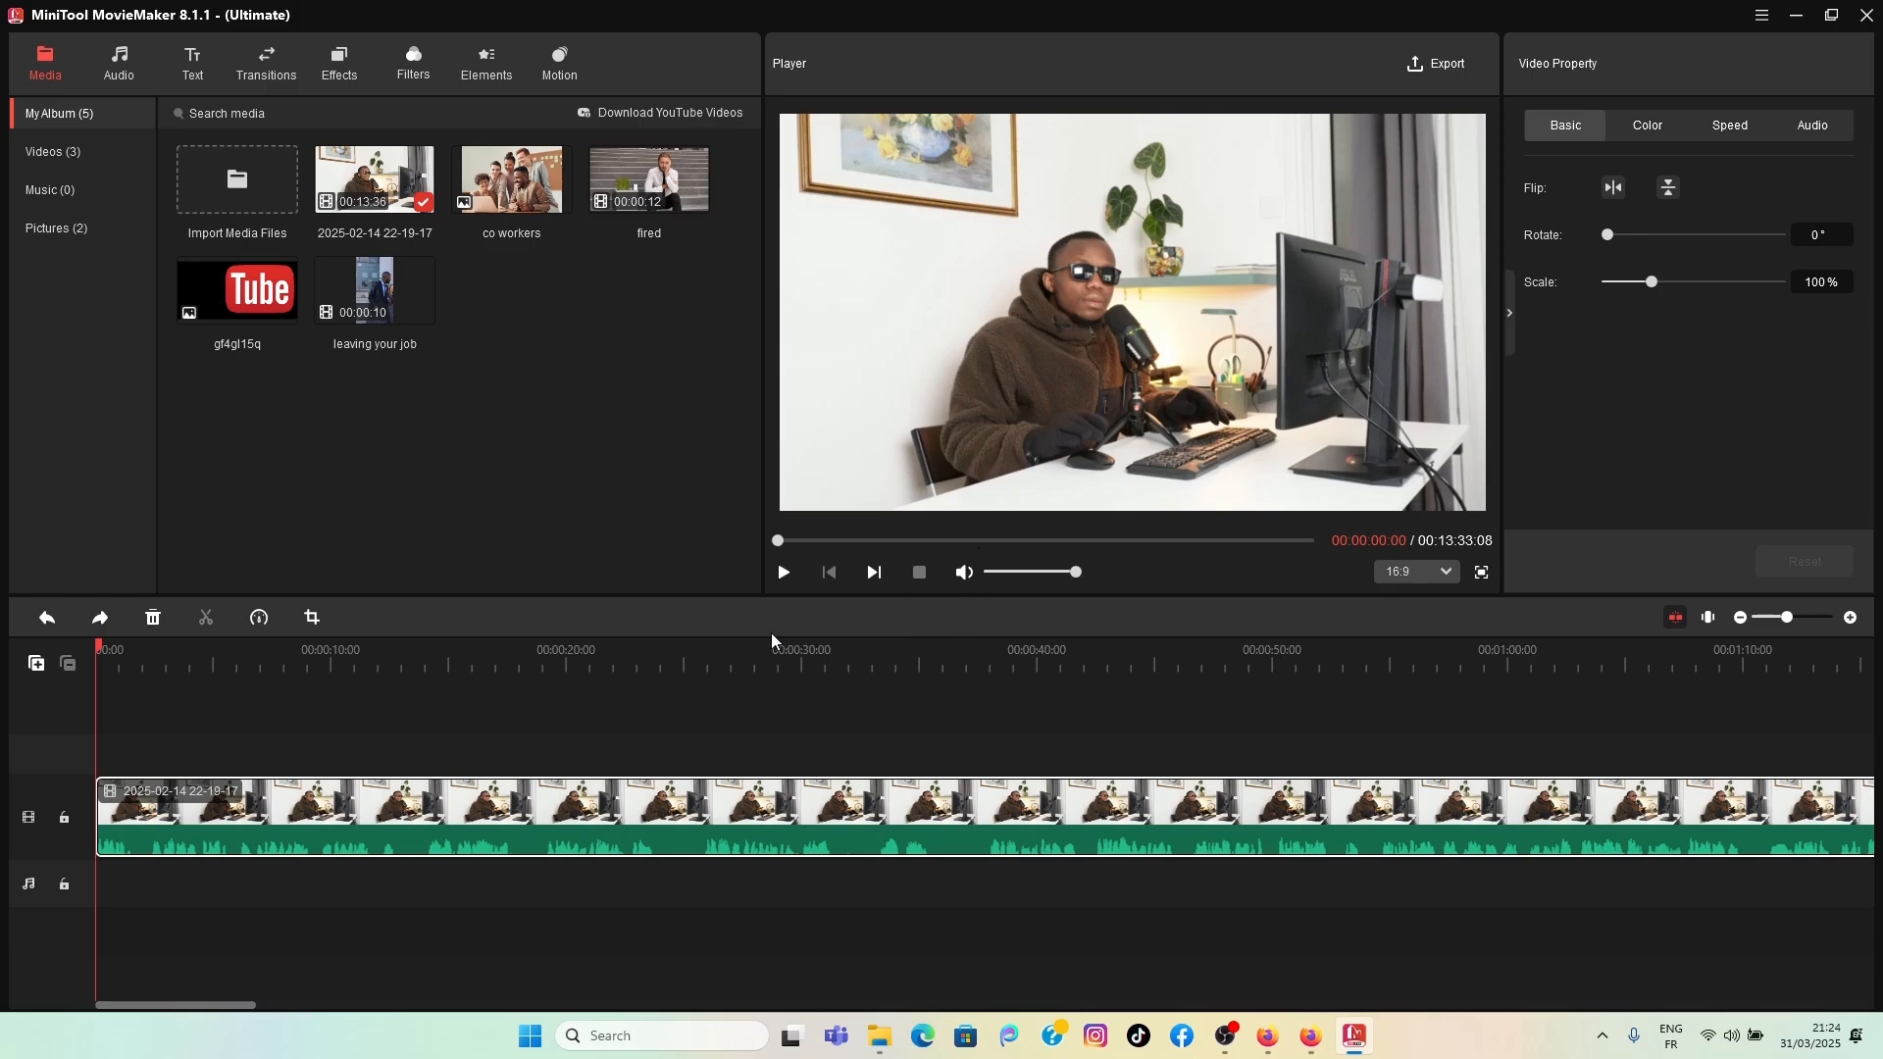
{"action": "left_click", "coordinate": [786, 574]}
{"action": "left_click", "coordinate": [785, 573]}
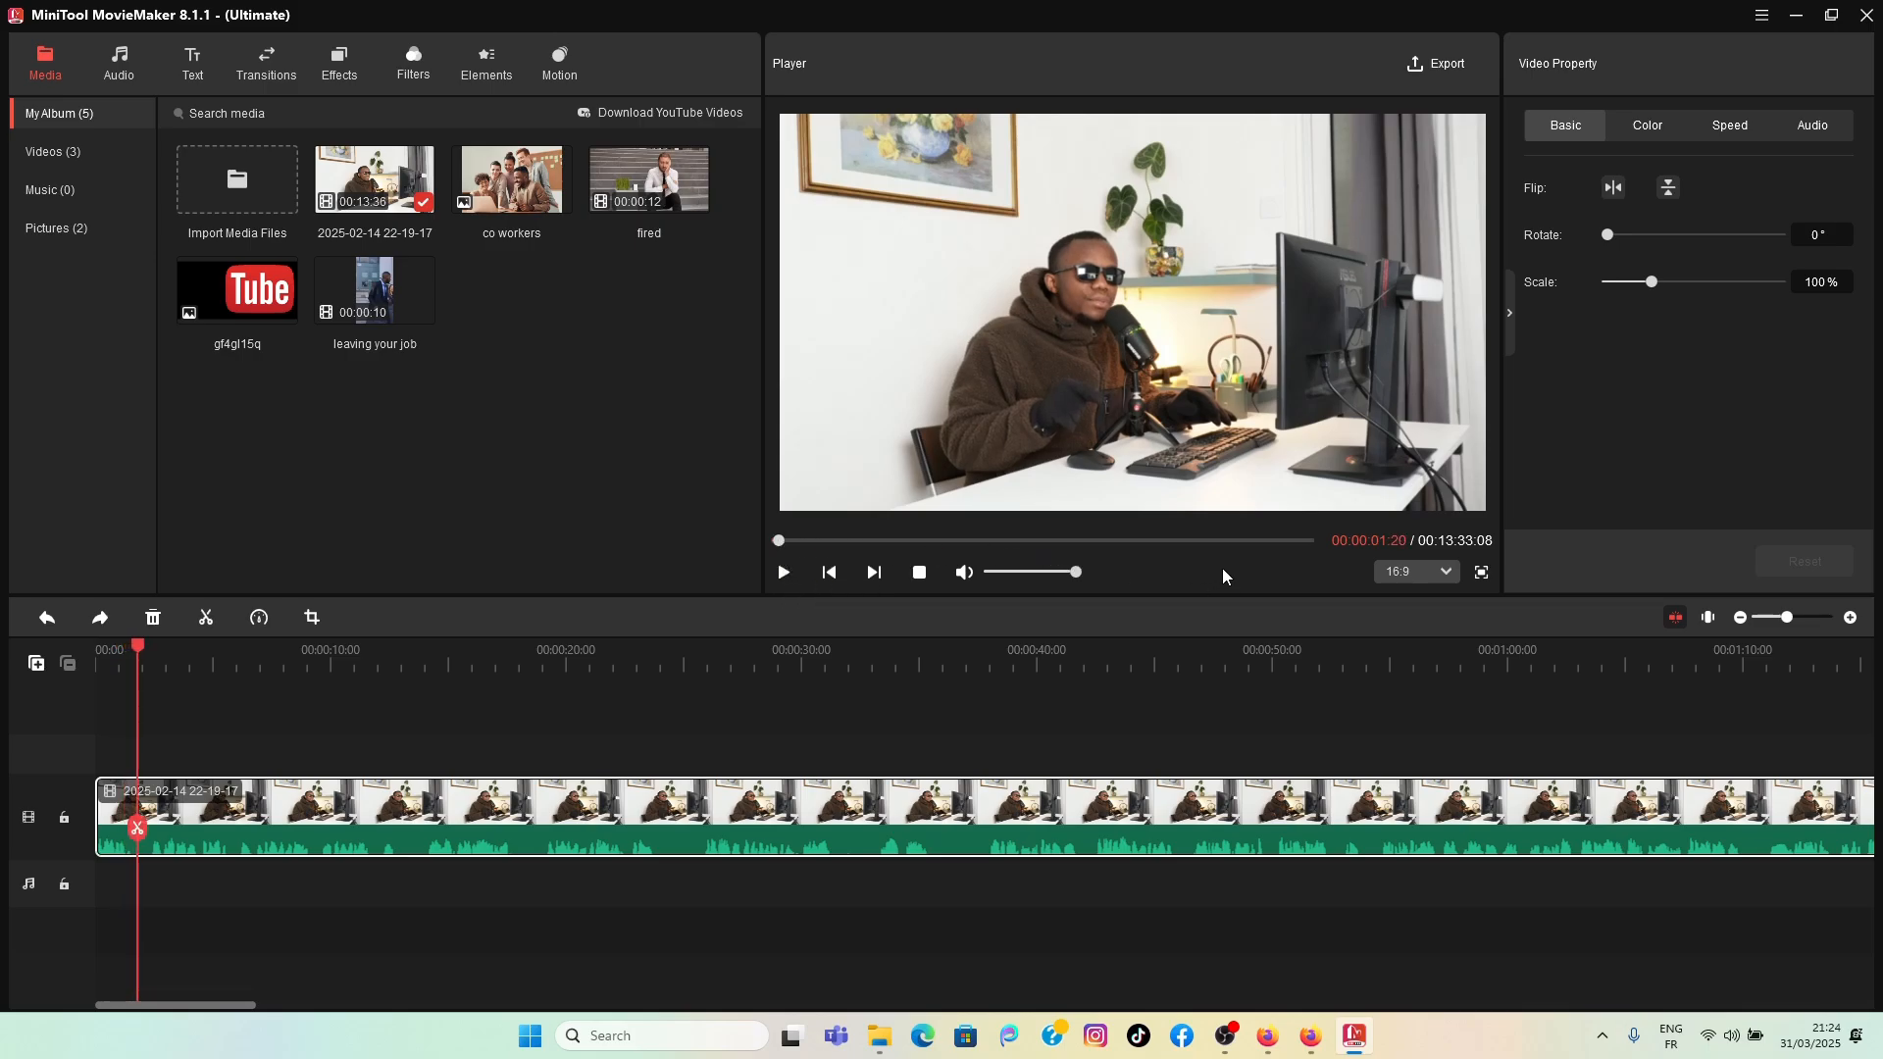
Step: Play the final part of the recording from about 00:13:10:11 to find where the talking stops
{"action": "left_click_drag", "start_coordinate": [784, 538], "coordinate": [1302, 603]}
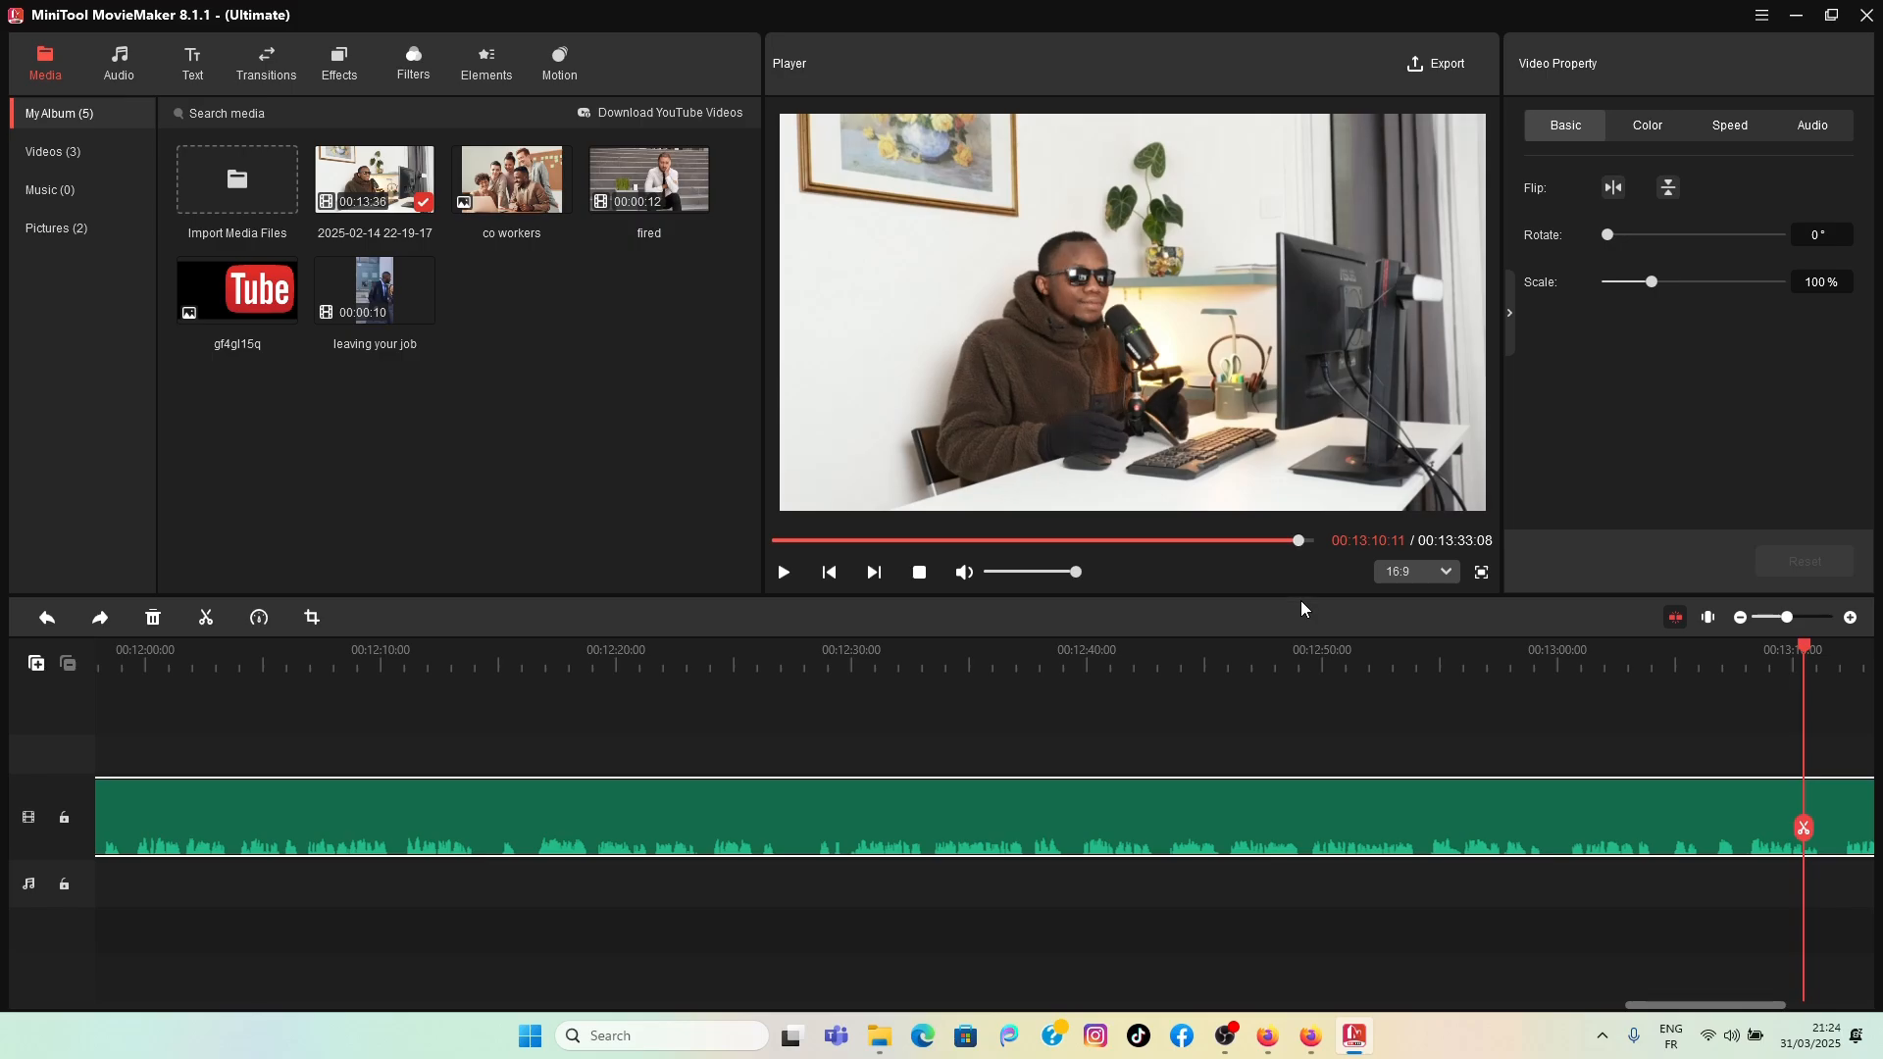
{"action": "left_click", "coordinate": [783, 572]}
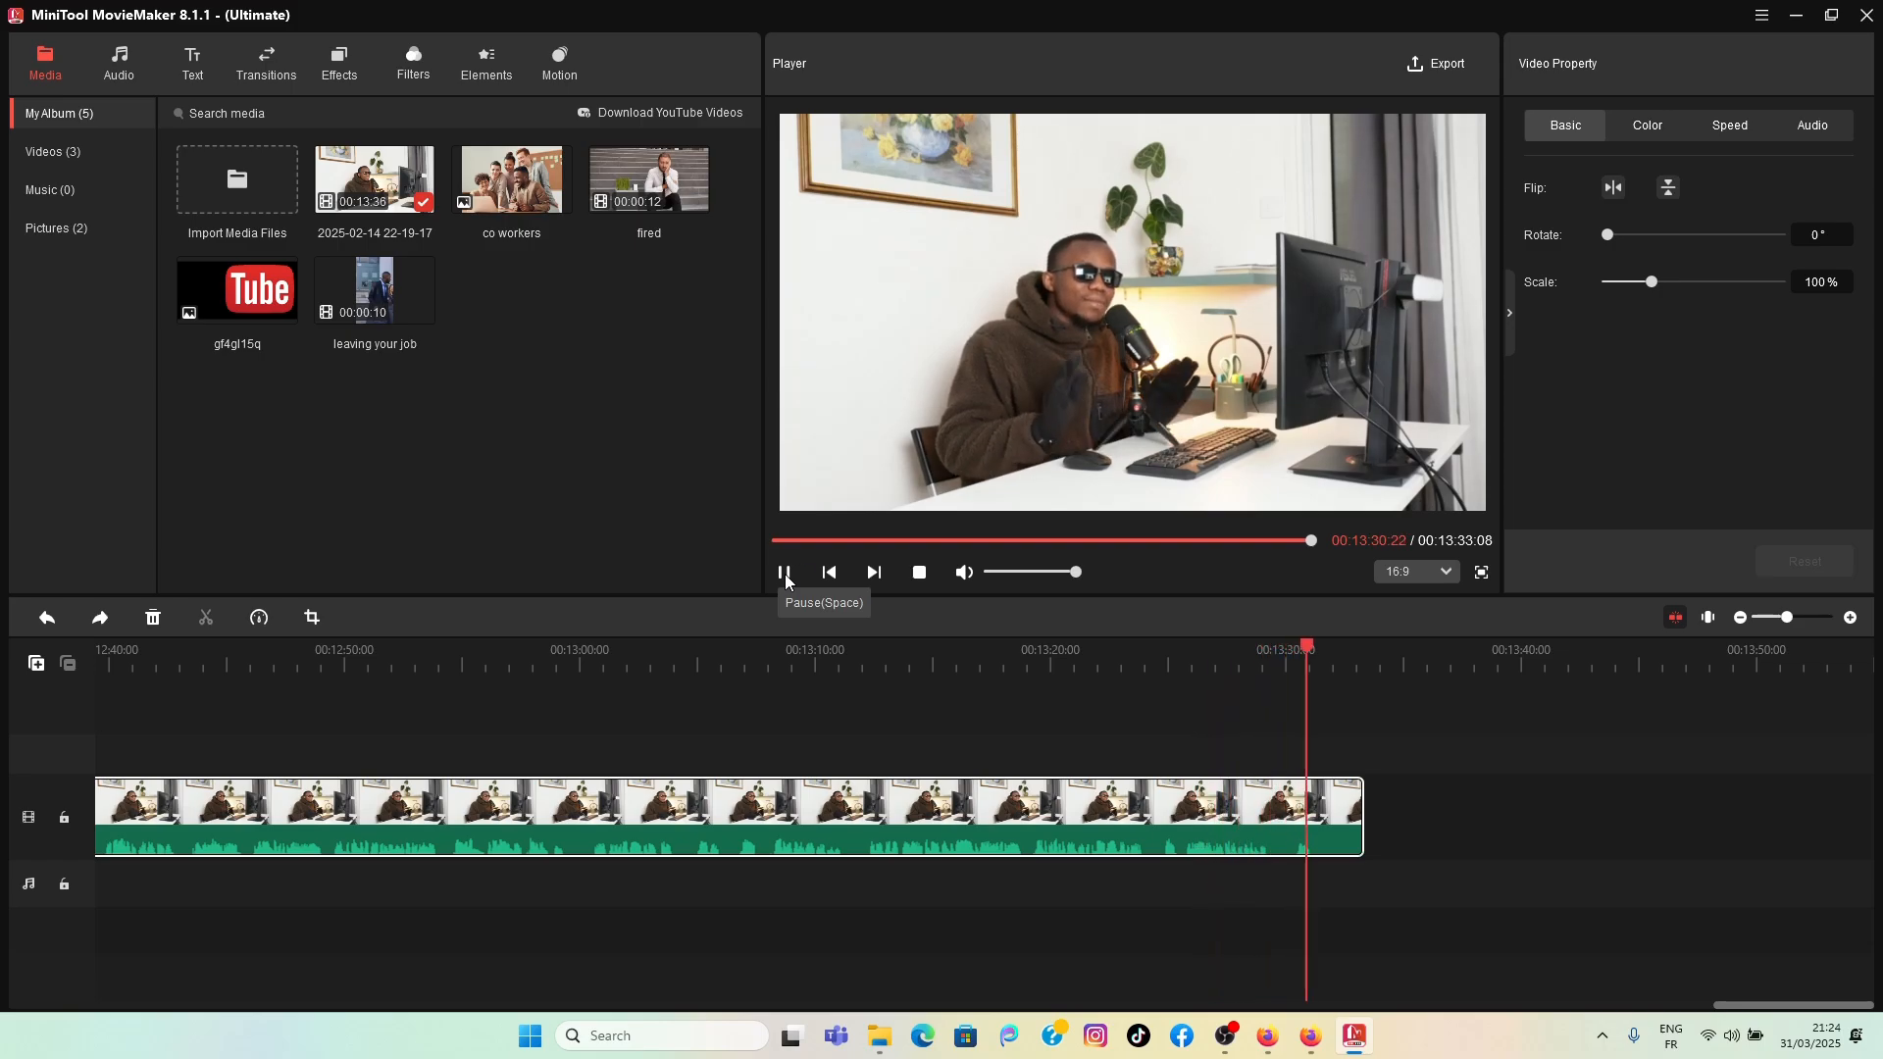
{"action": "left_click", "coordinate": [784, 573]}
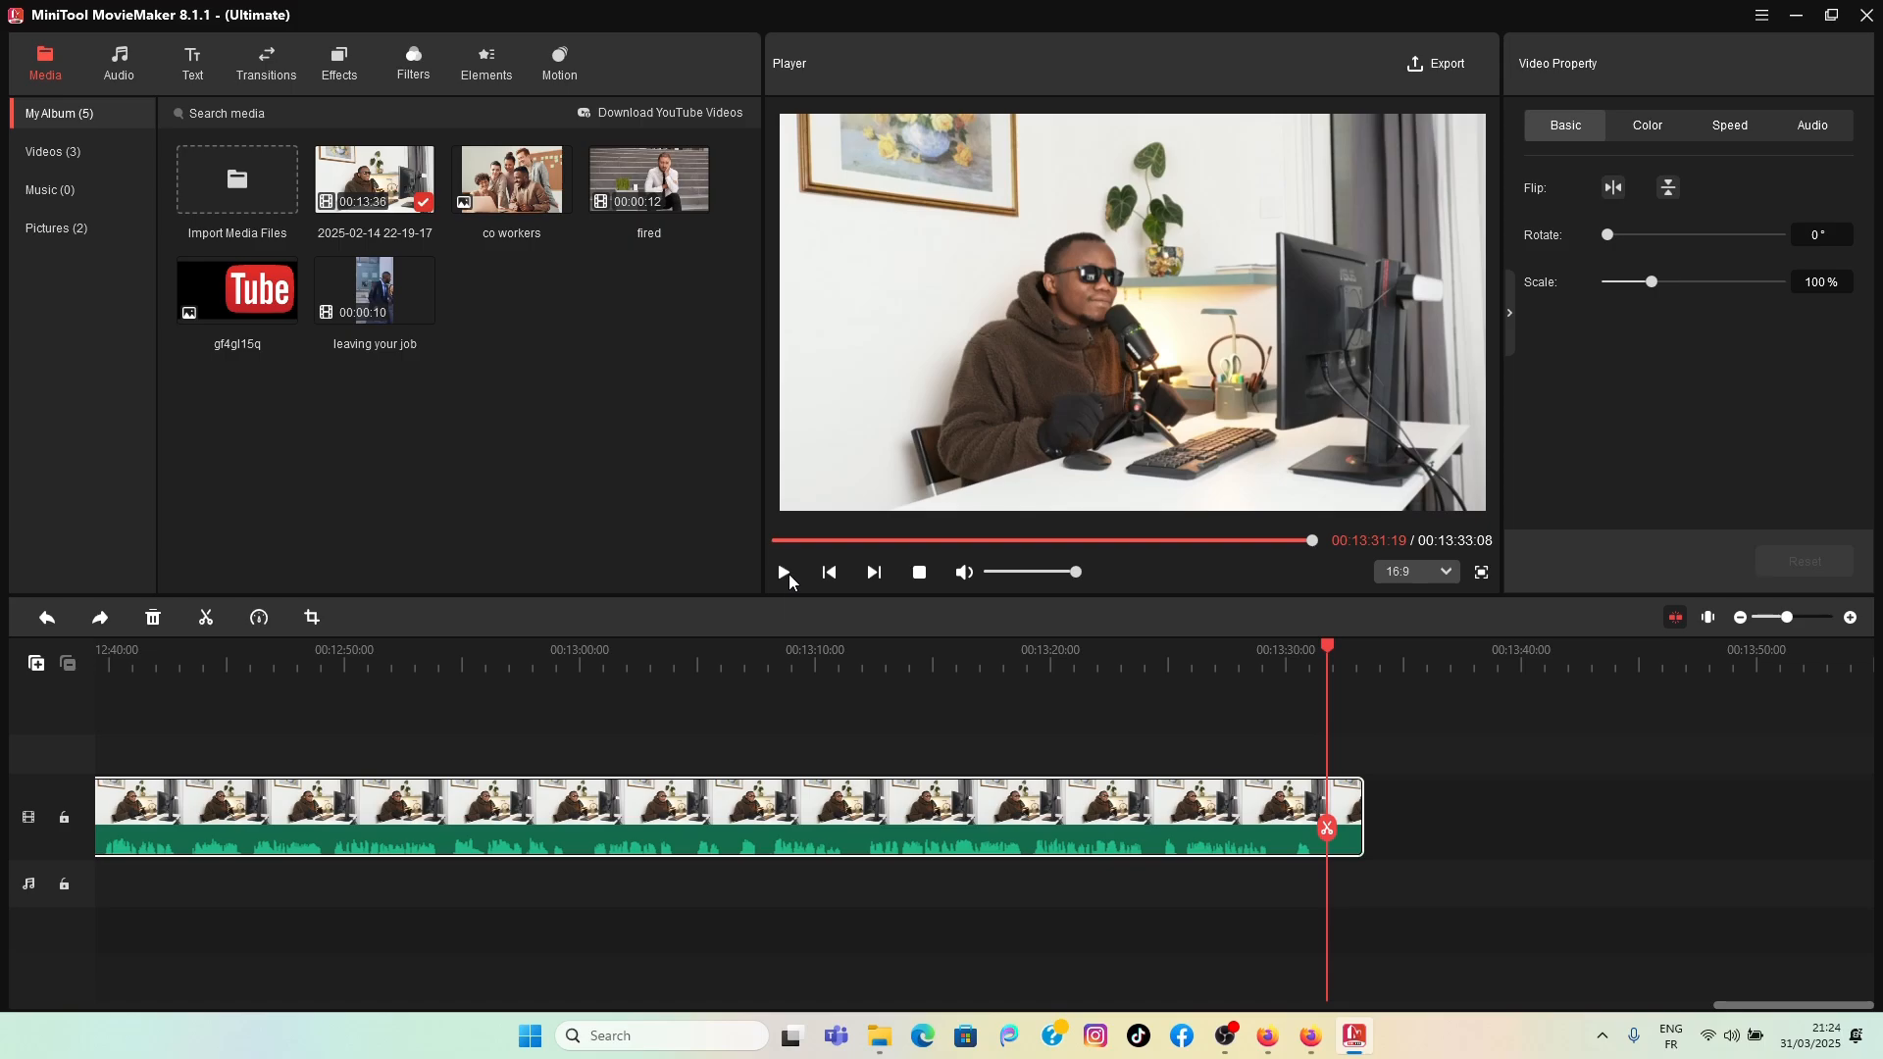
{"action": "left_click", "coordinate": [784, 573]}
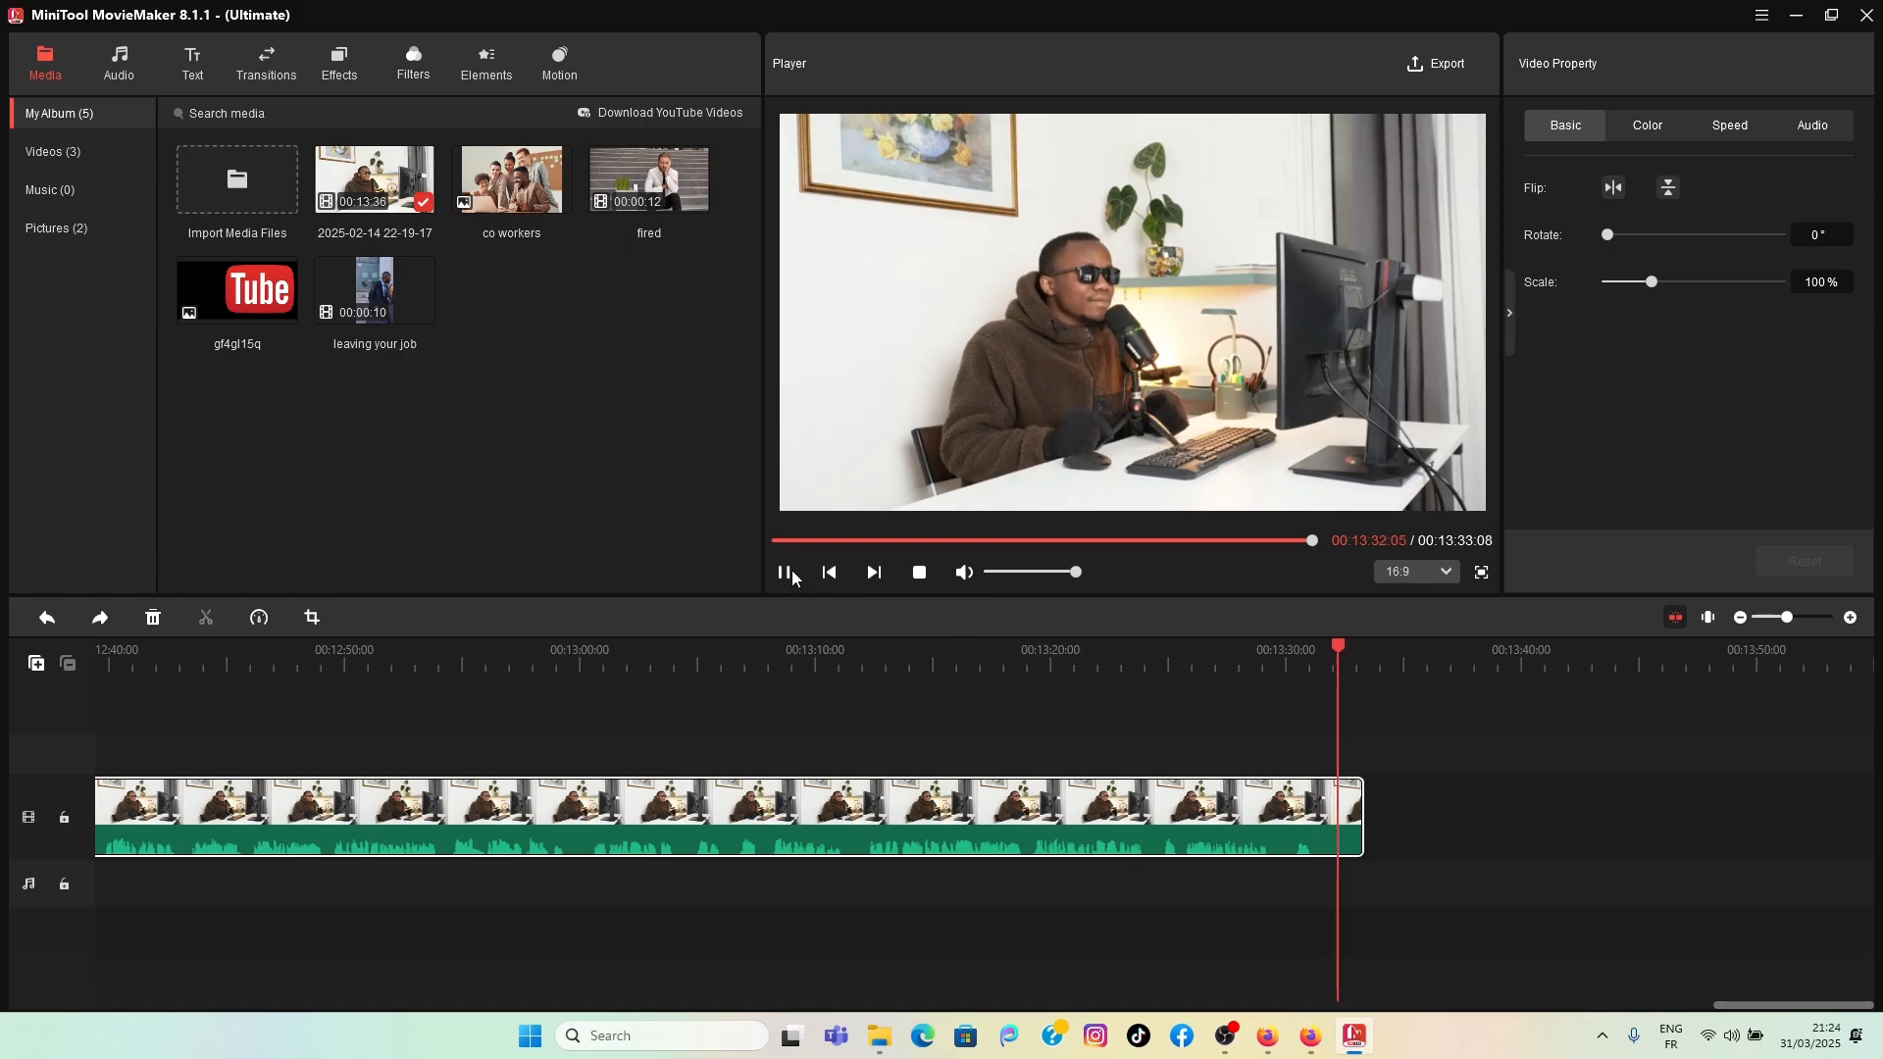
{"action": "left_click", "coordinate": [783, 573]}
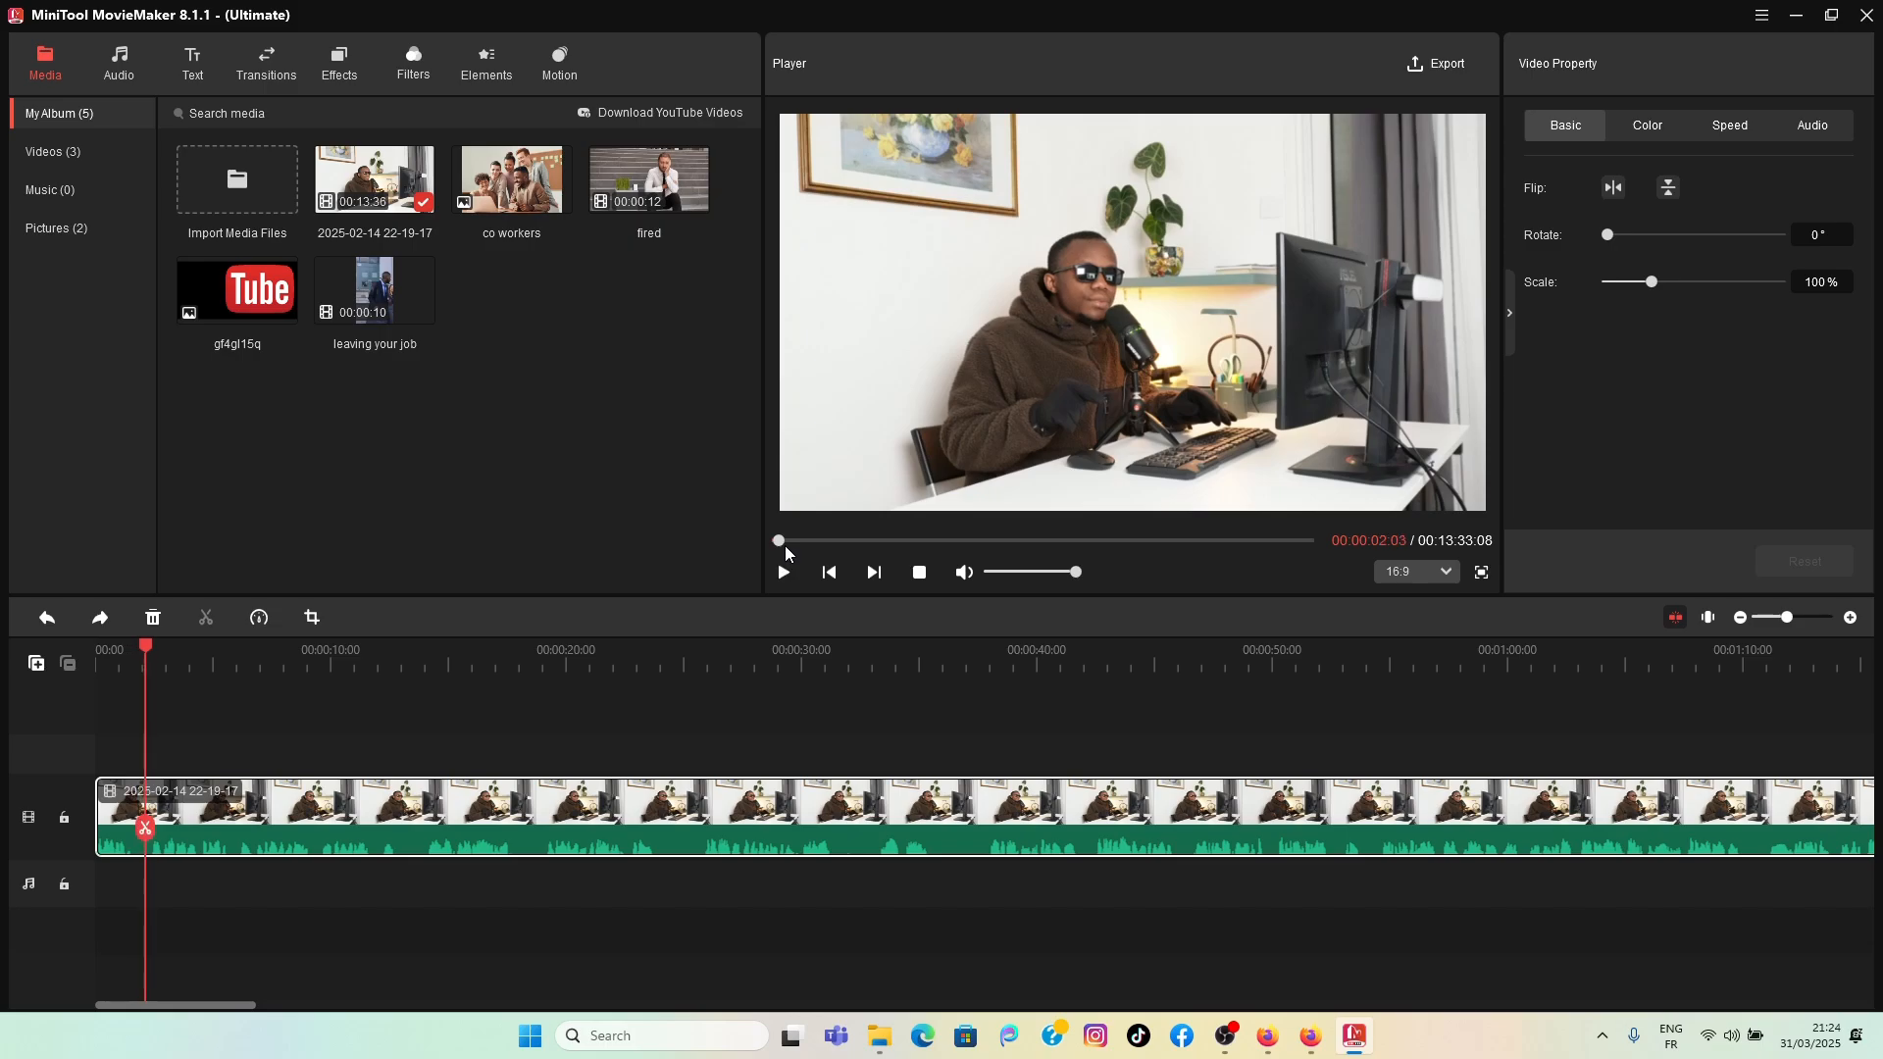
Step: Replay the closing seconds of the recording and split it at 00:13:31:09, near its end
{"action": "left_click_drag", "start_coordinate": [780, 542], "coordinate": [1304, 587]}
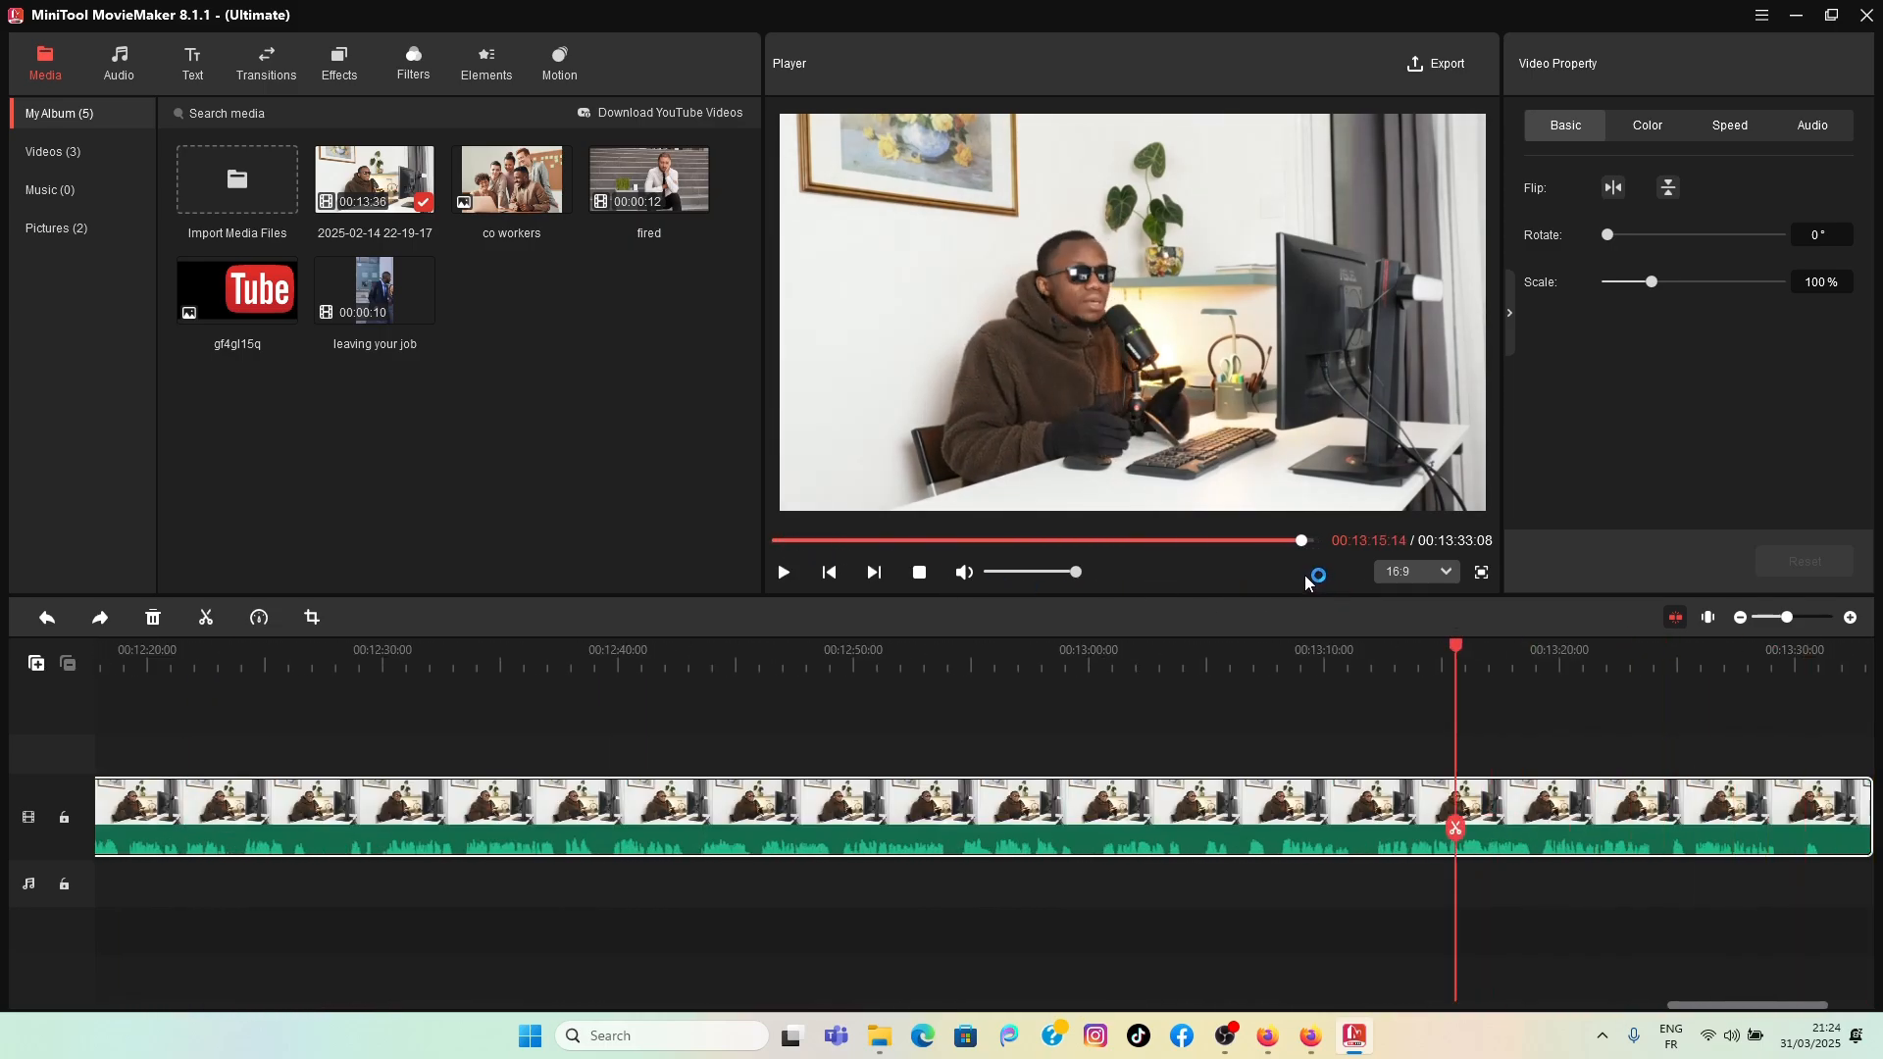
{"action": "left_click", "coordinate": [782, 573]}
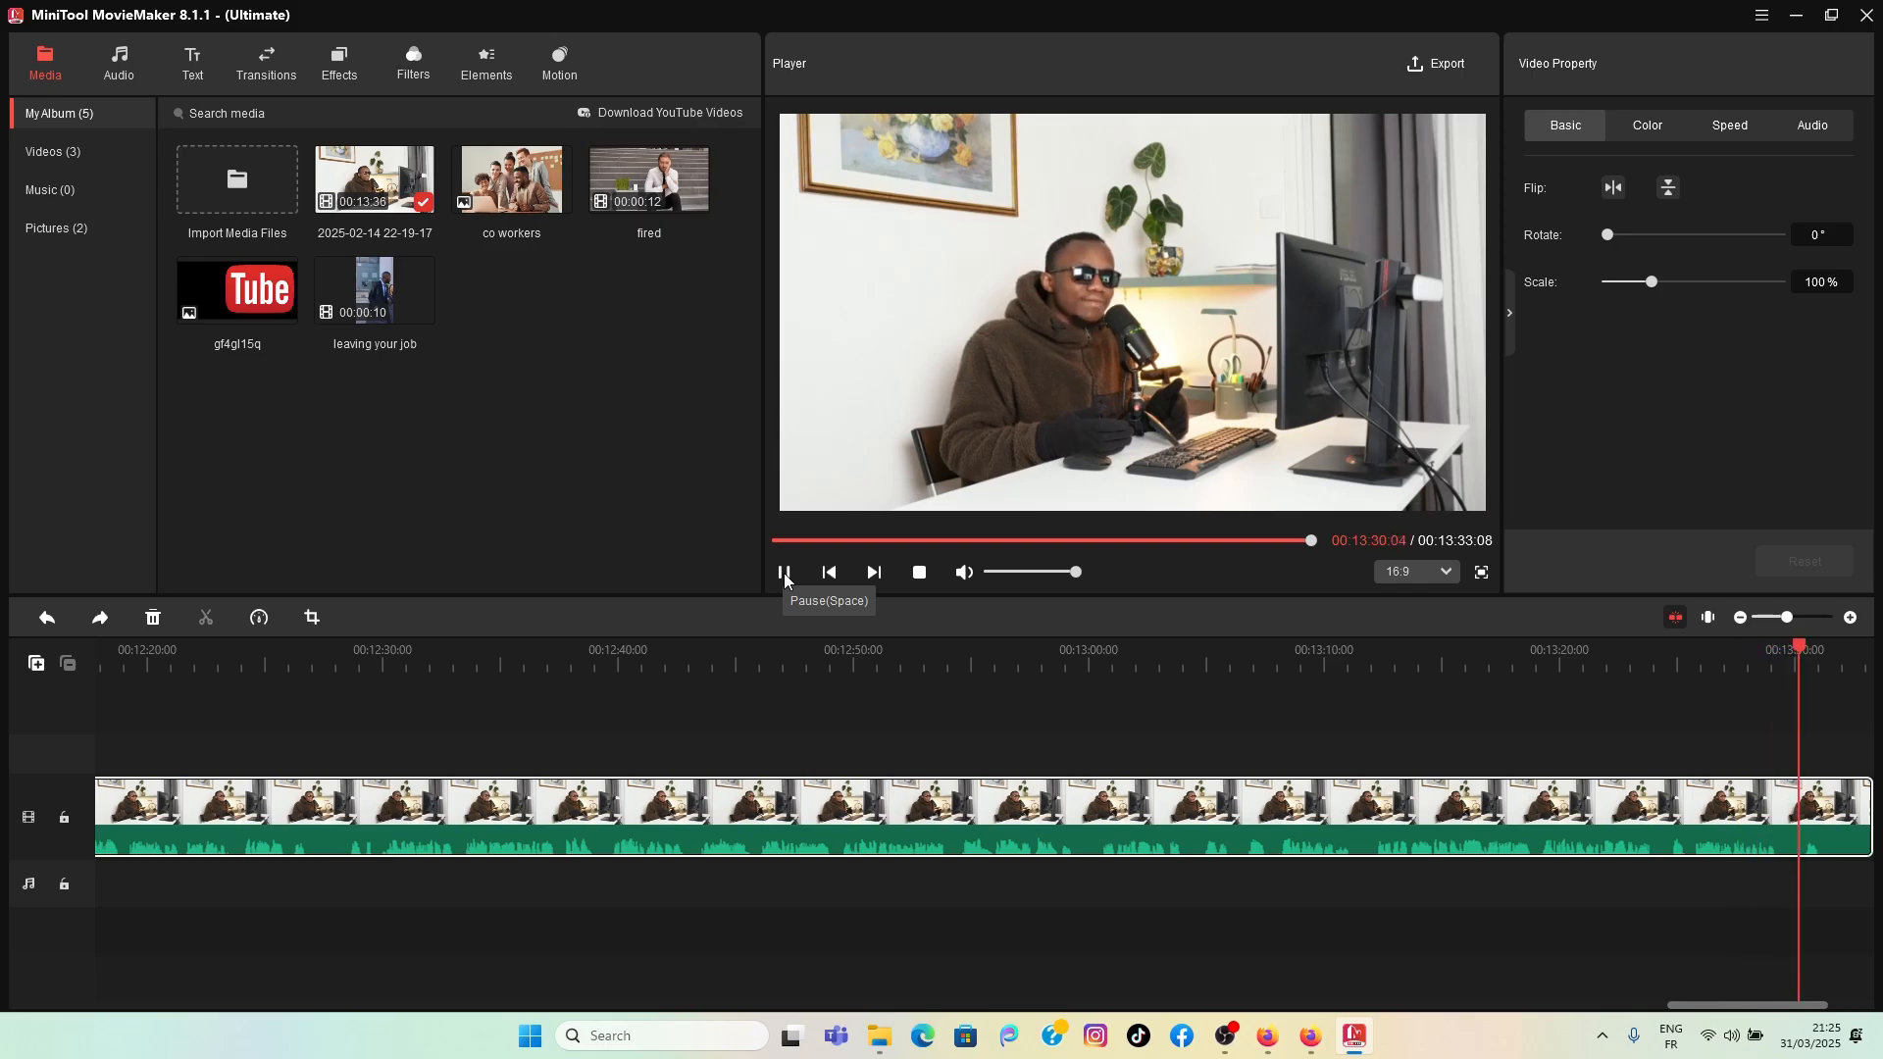
{"action": "left_click", "coordinate": [784, 573]}
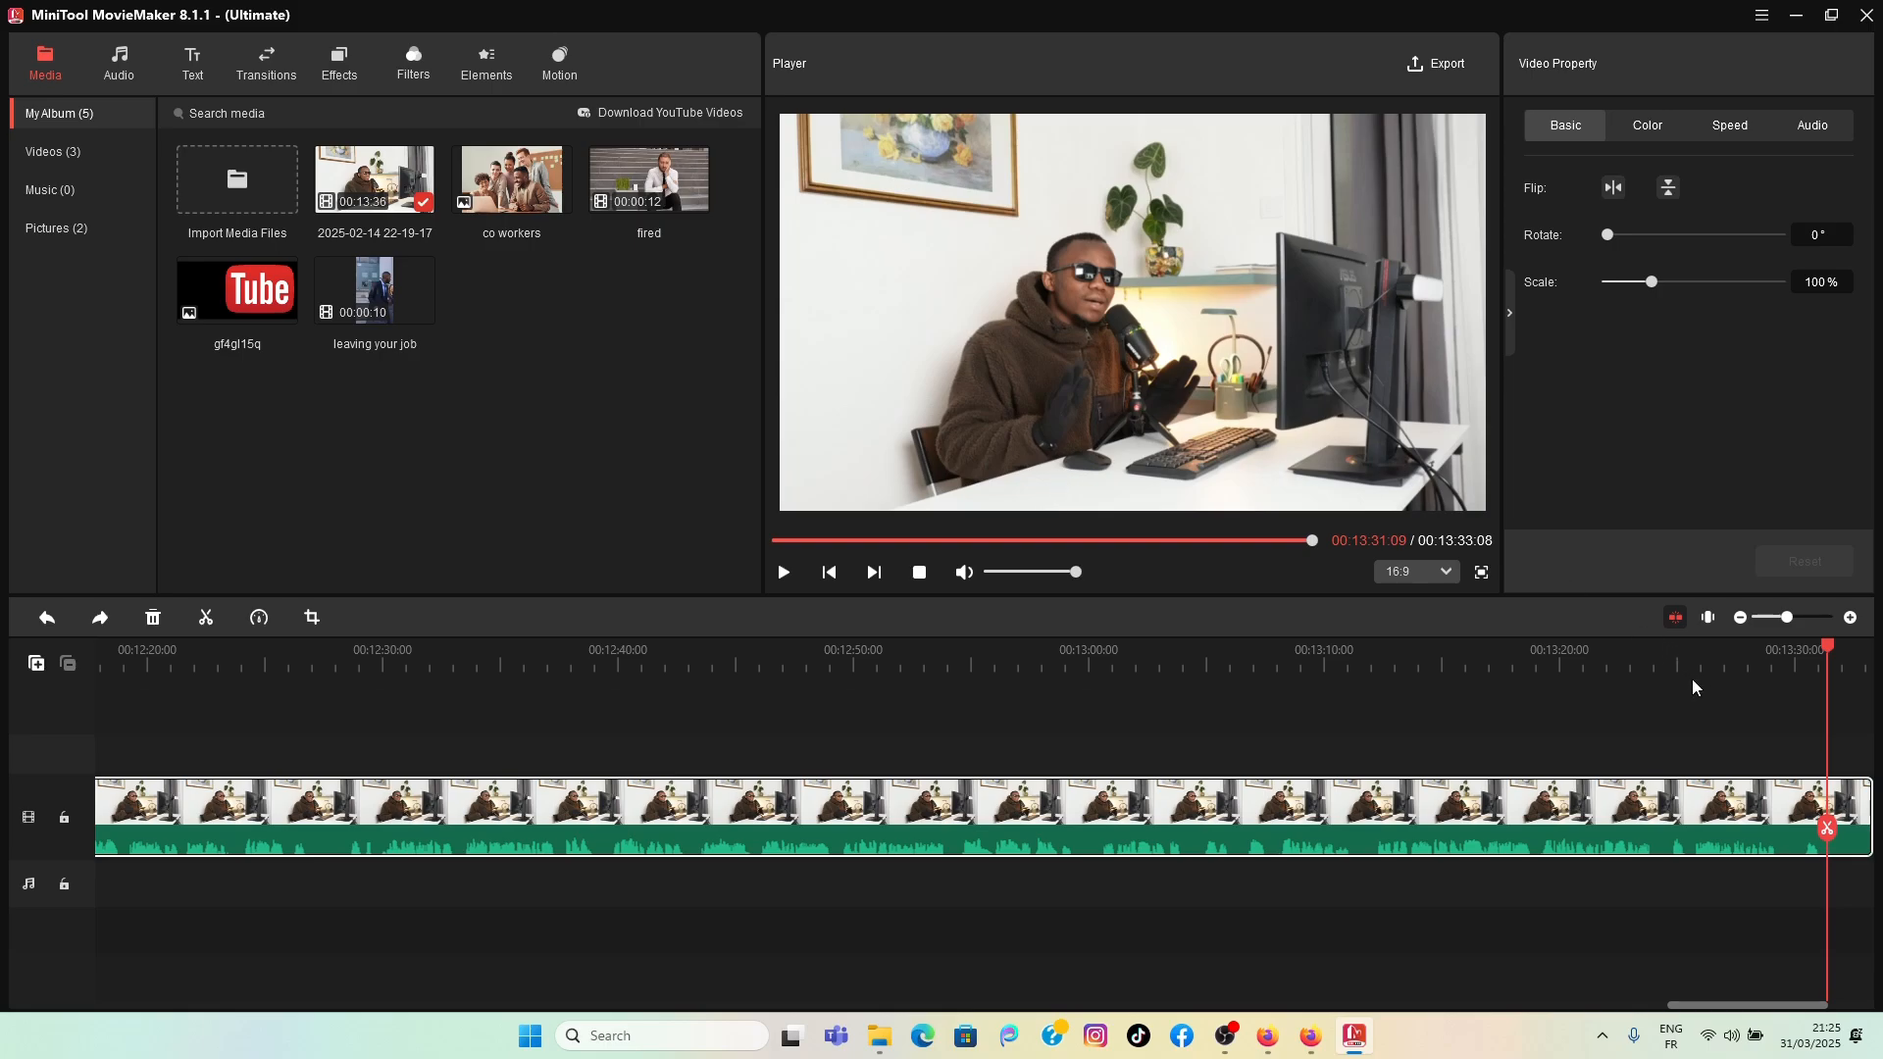
{"action": "left_click", "coordinate": [1828, 830]}
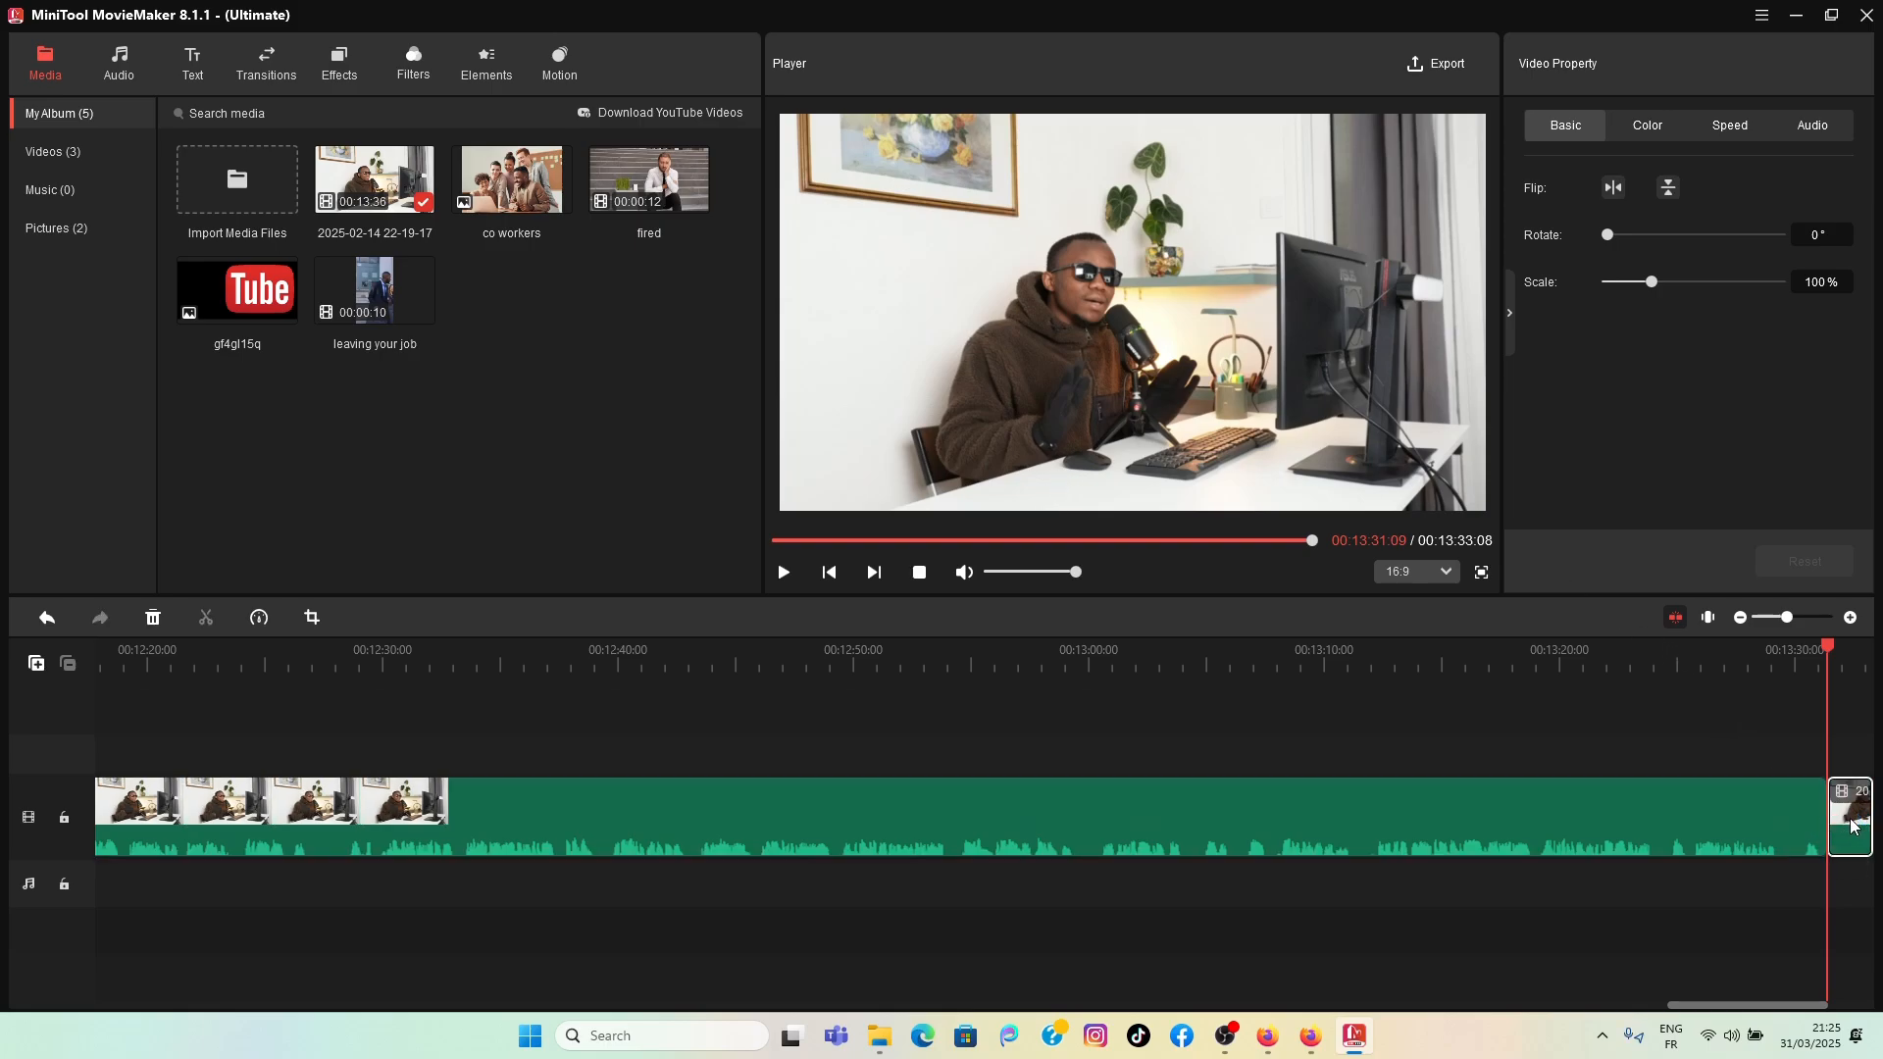
Step: Delete the short last segment of the recording behind the split
{"action": "right_click", "coordinate": [1852, 825]}
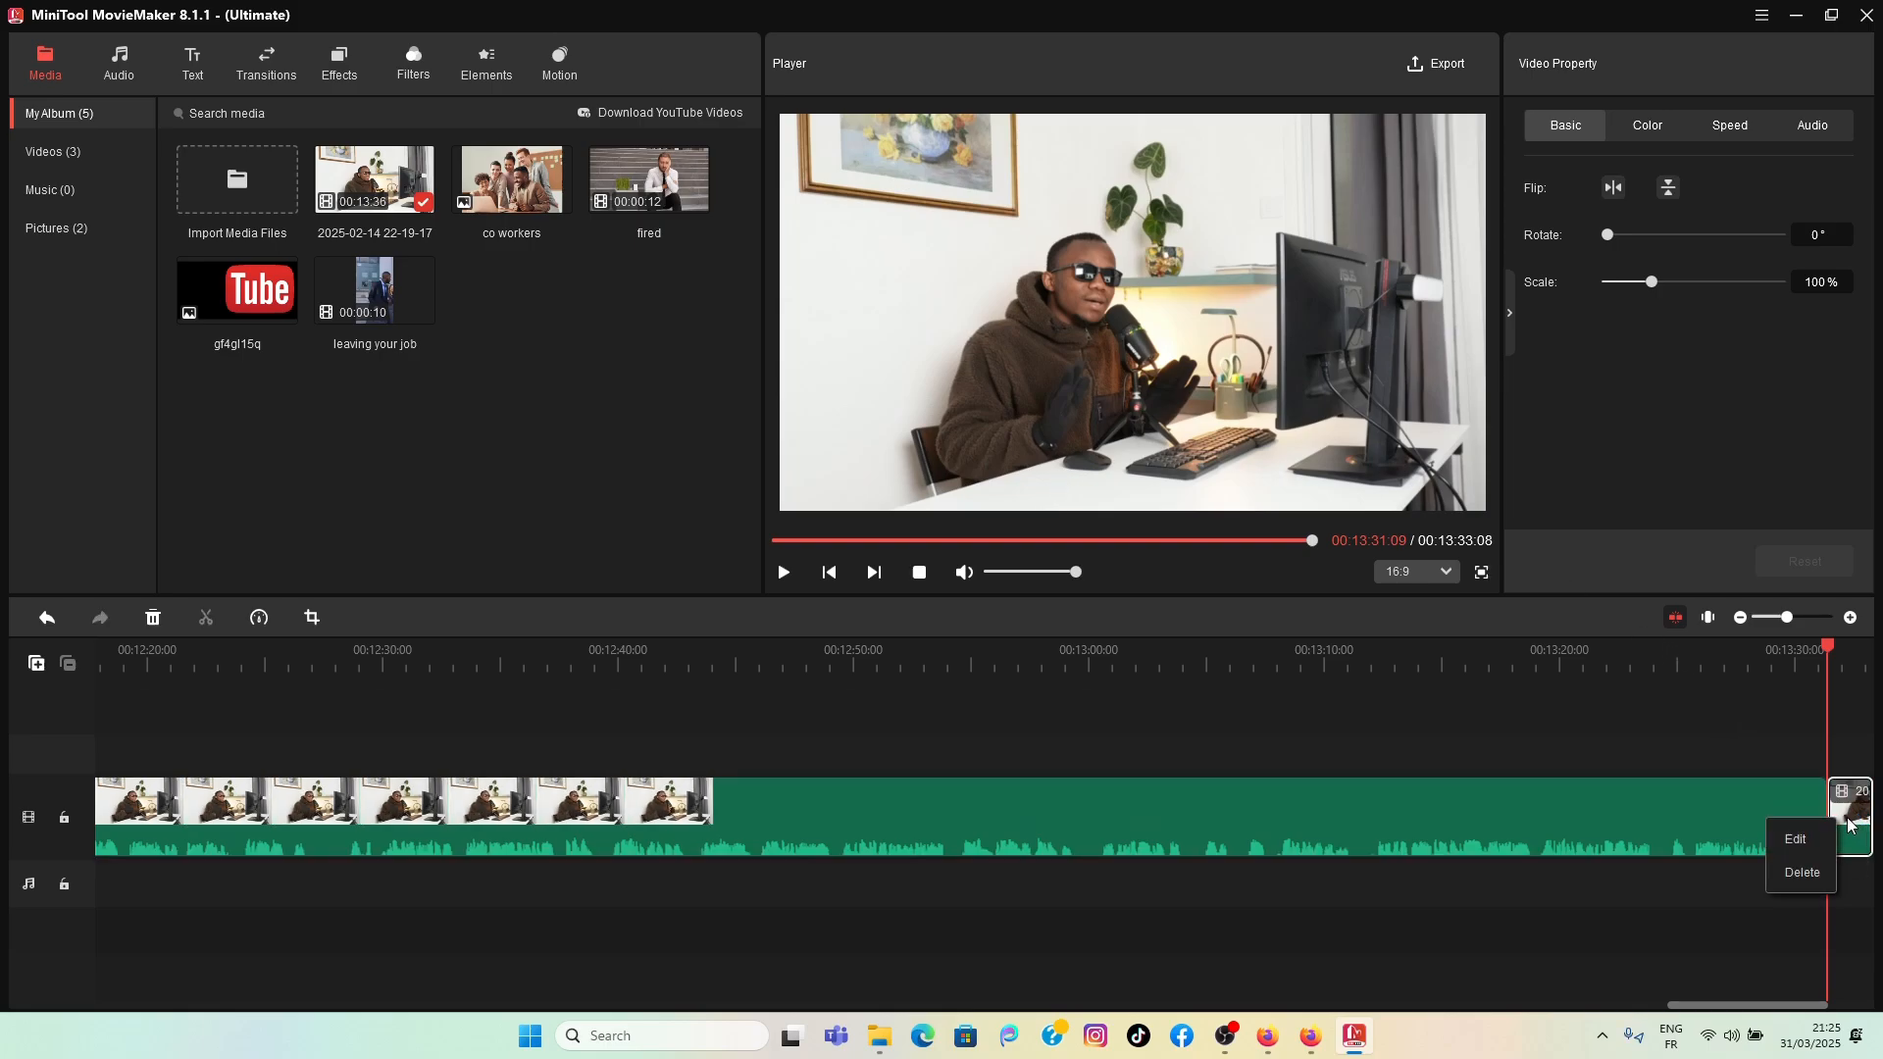
{"action": "left_click", "coordinate": [1802, 873]}
{"action": "left_click", "coordinate": [1802, 873]}
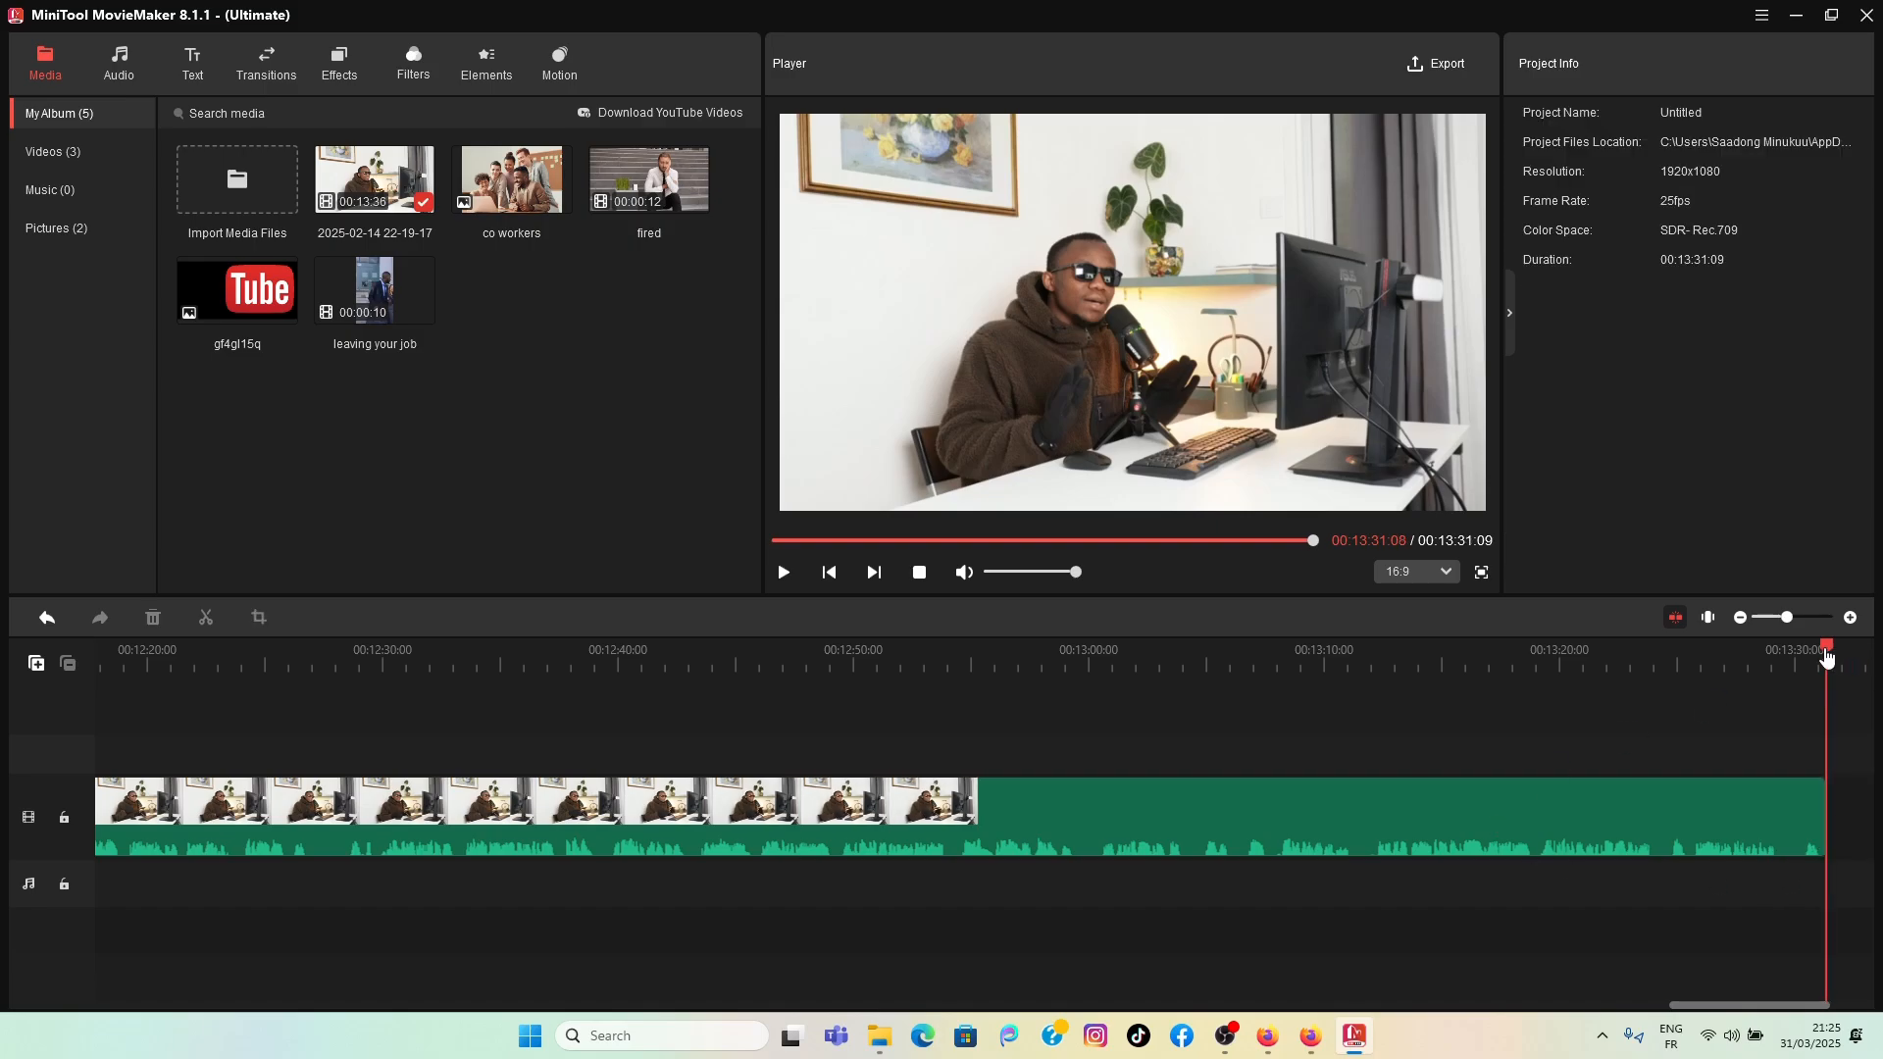
Step: Play the recording from its start to the end of the introduction and split it at 00:00:24:16
{"action": "left_click", "coordinate": [619, 655]}
{"action": "mouse_move", "coordinate": [3, 832]}
{"action": "left_mouse_down"}
{"action": "mouse_move", "coordinate": [1, 861]}
{"action": "mouse_move", "coordinate": [1, 844]}
{"action": "left_mouse_up"}
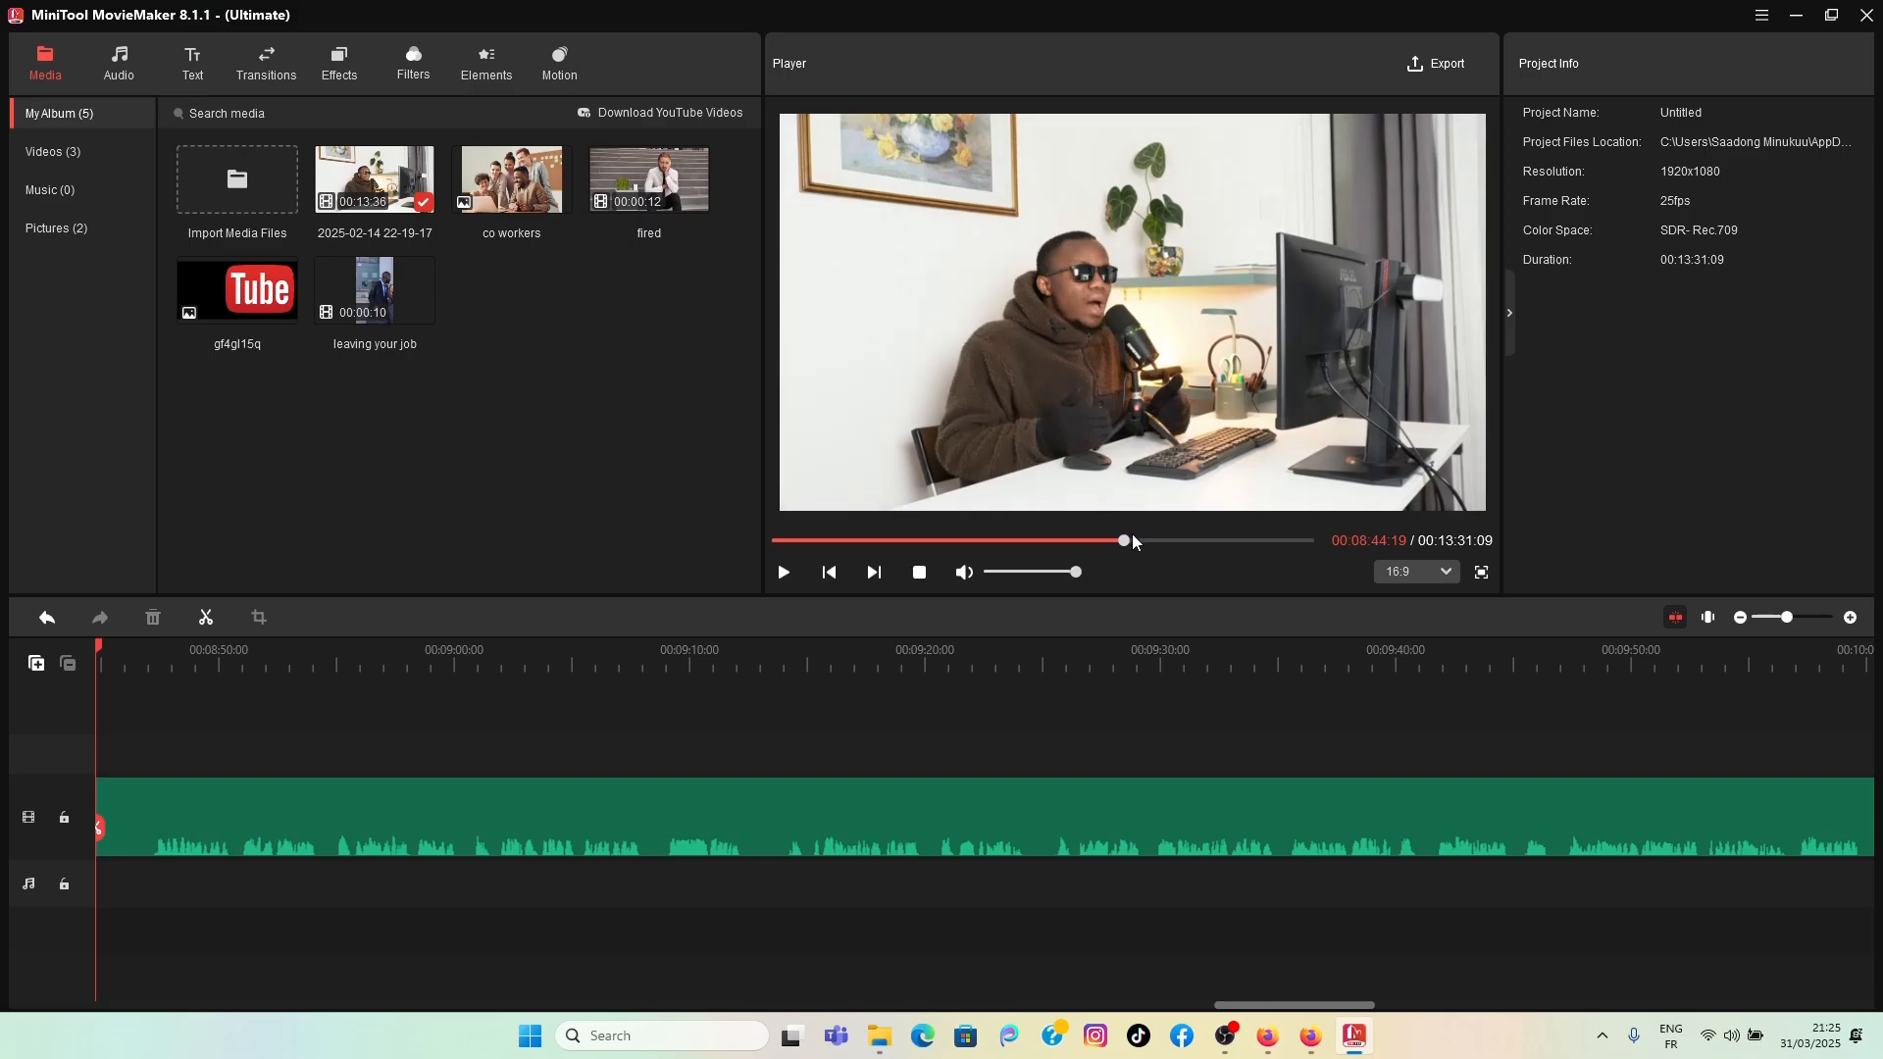
{"action": "left_click_drag", "start_coordinate": [1124, 540], "coordinate": [586, 566]}
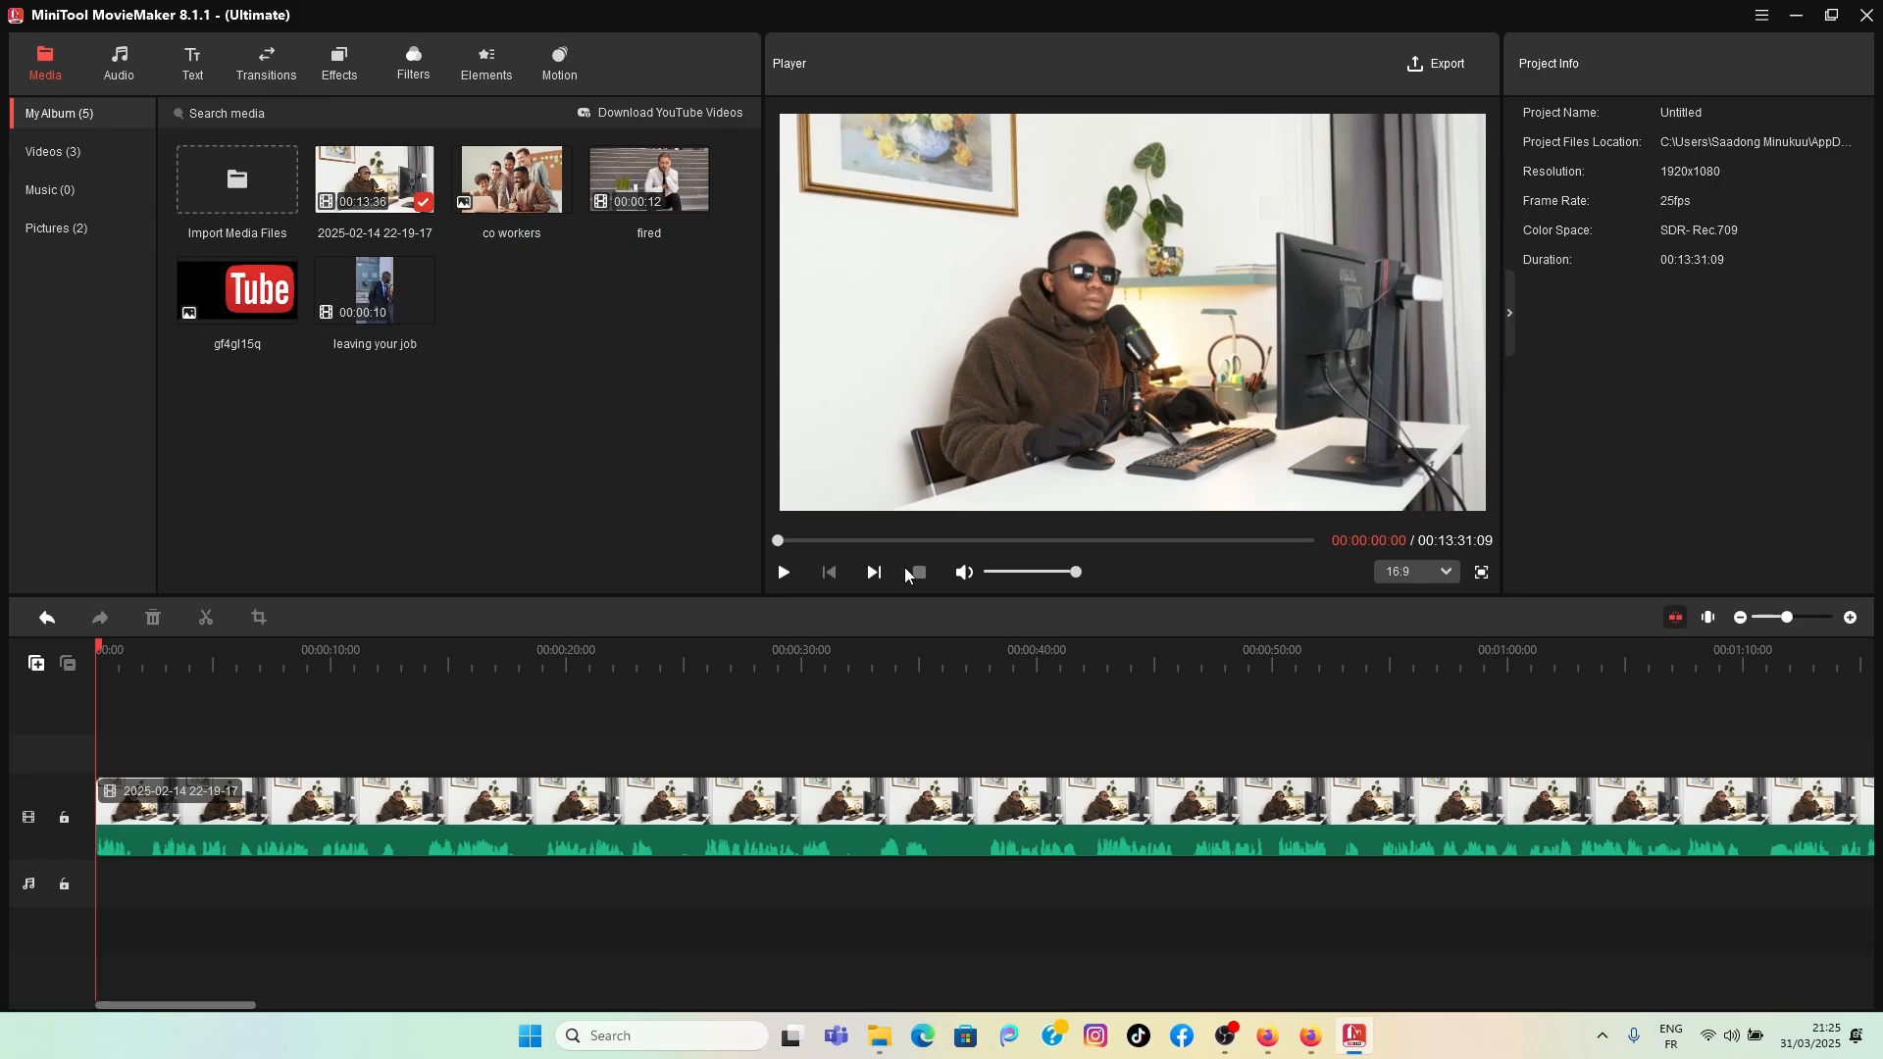
{"action": "left_click", "coordinate": [783, 573]}
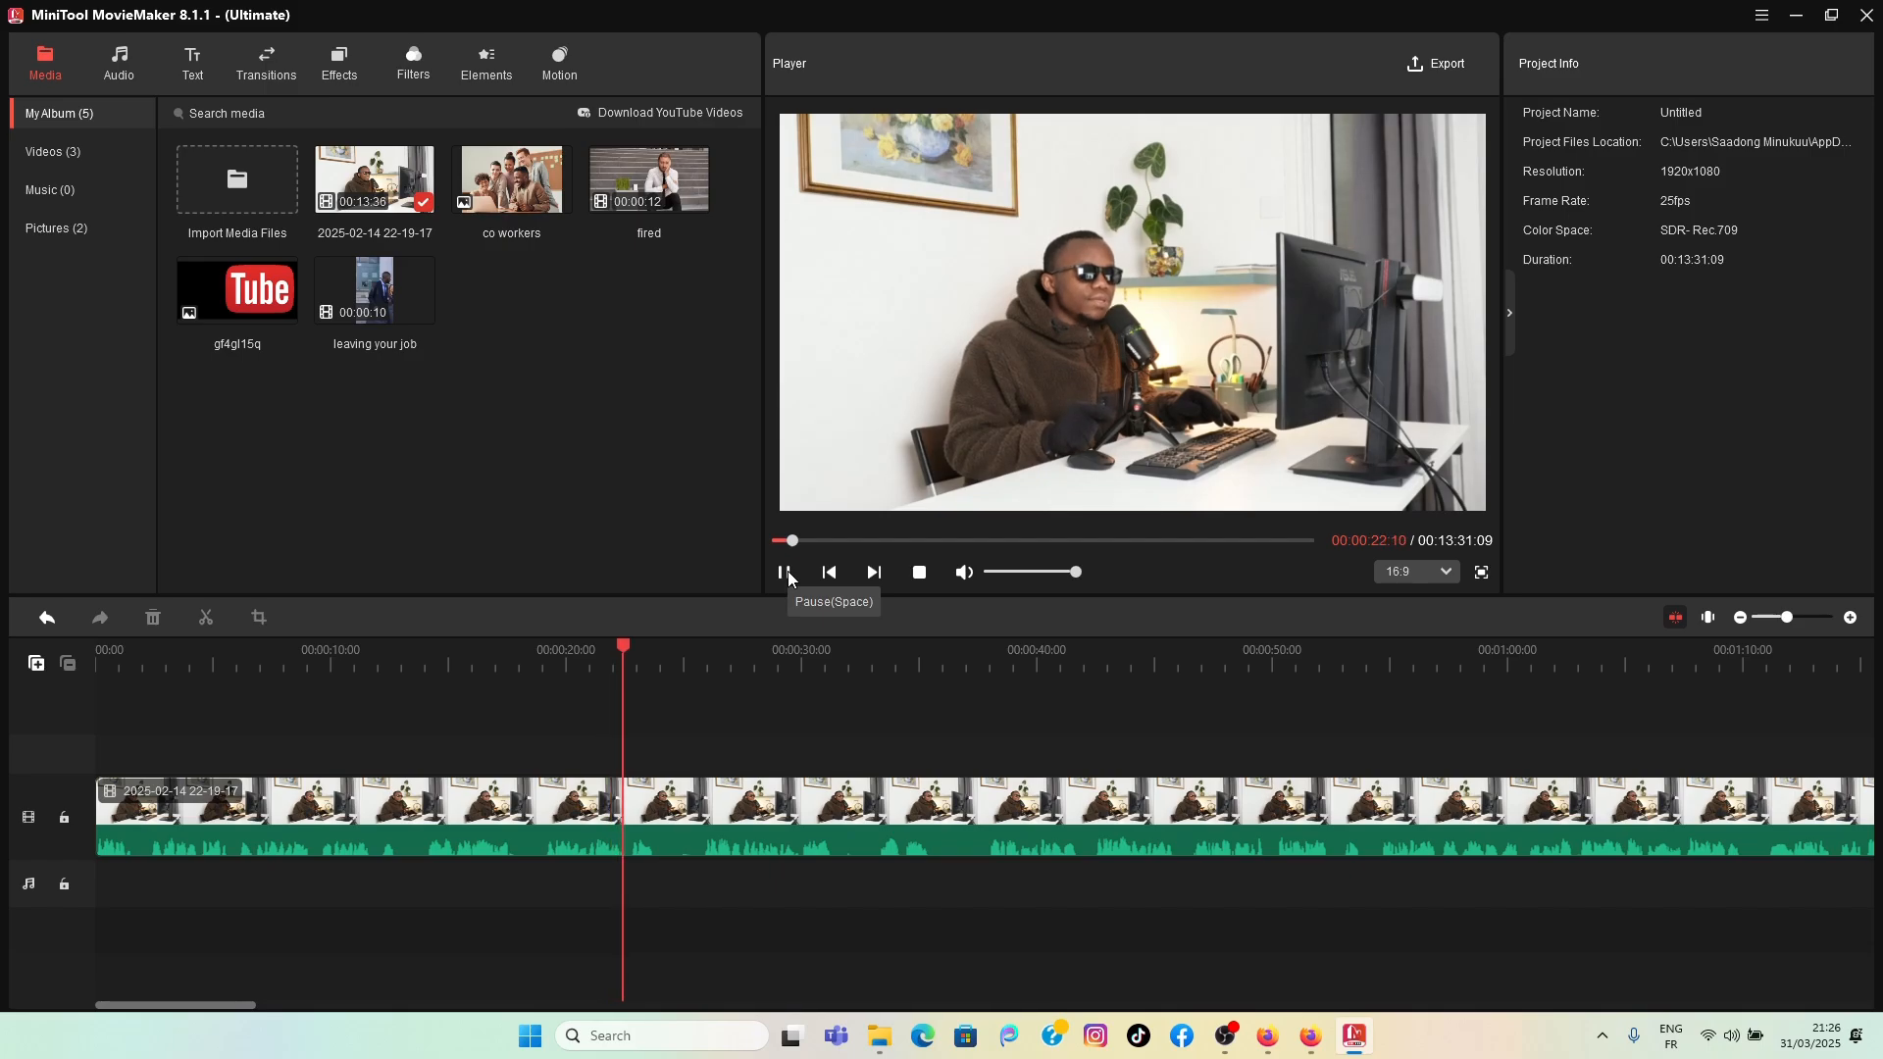
{"action": "left_click", "coordinate": [787, 575]}
{"action": "left_click", "coordinate": [784, 573]}
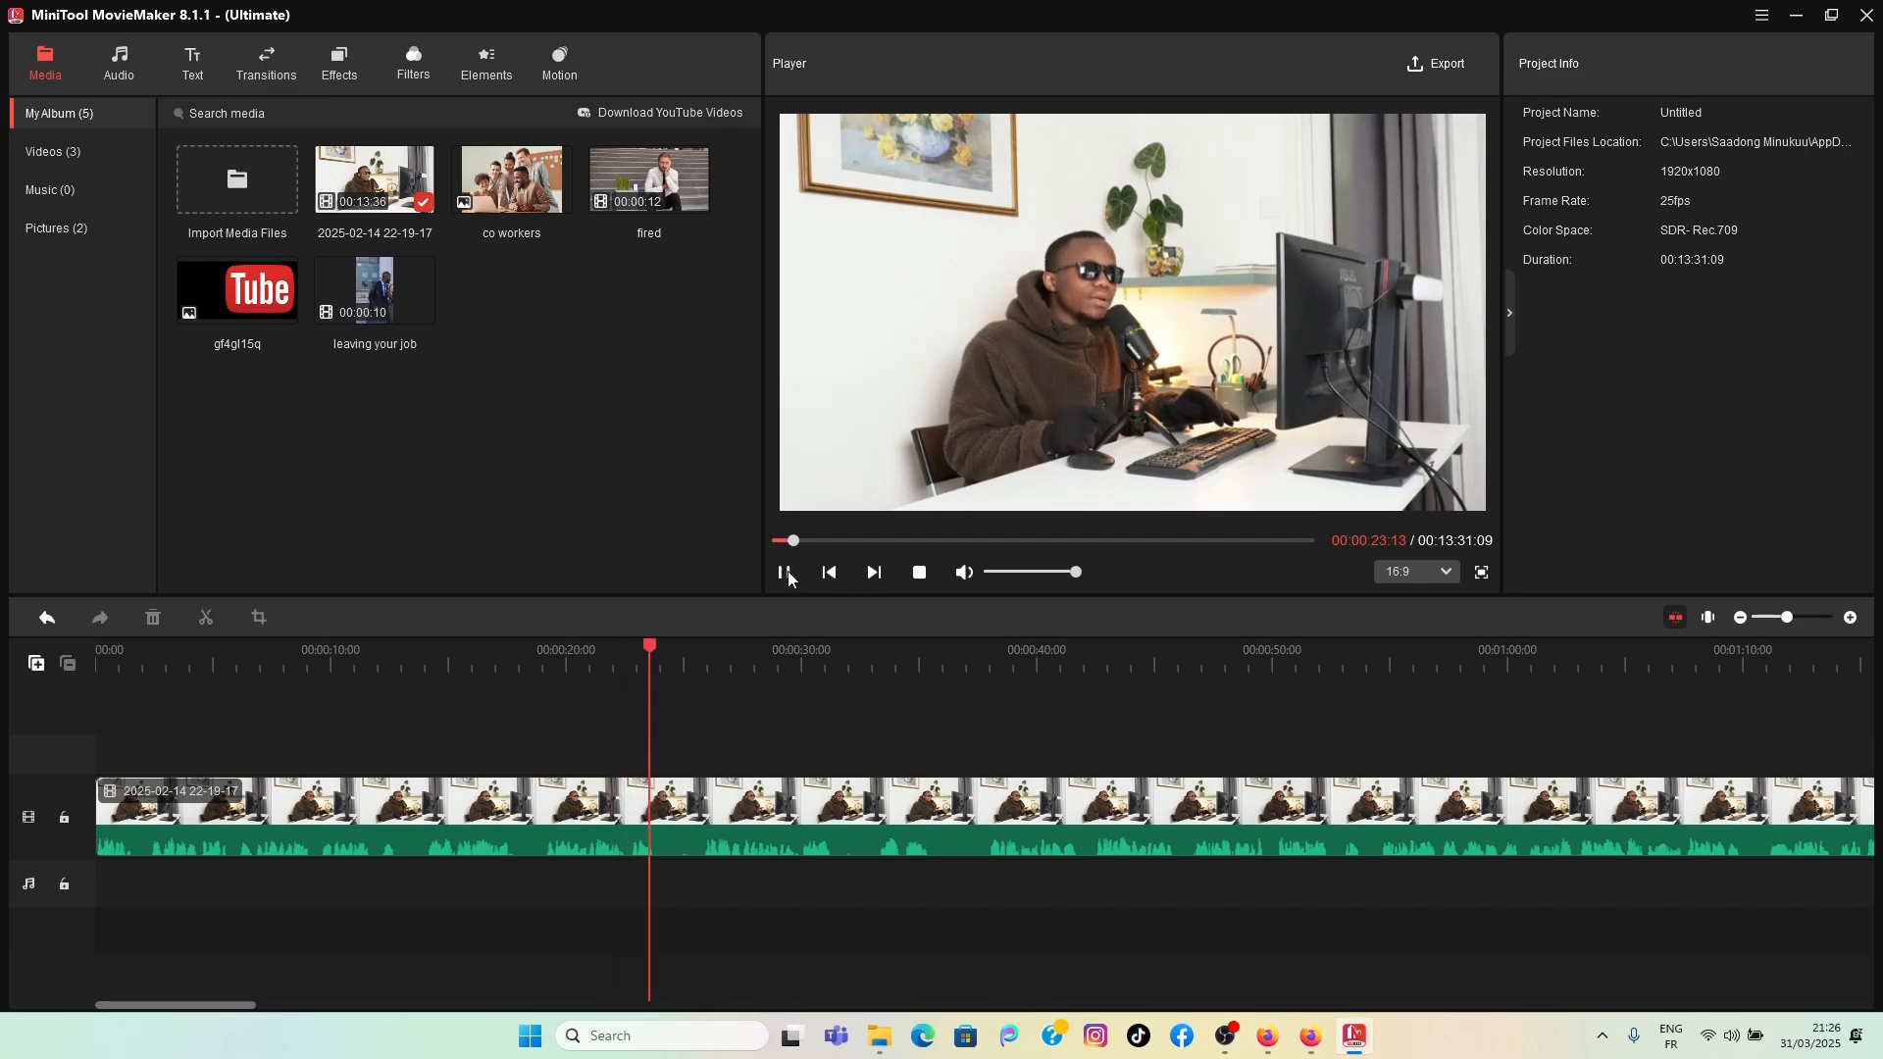
{"action": "left_click", "coordinate": [788, 575]}
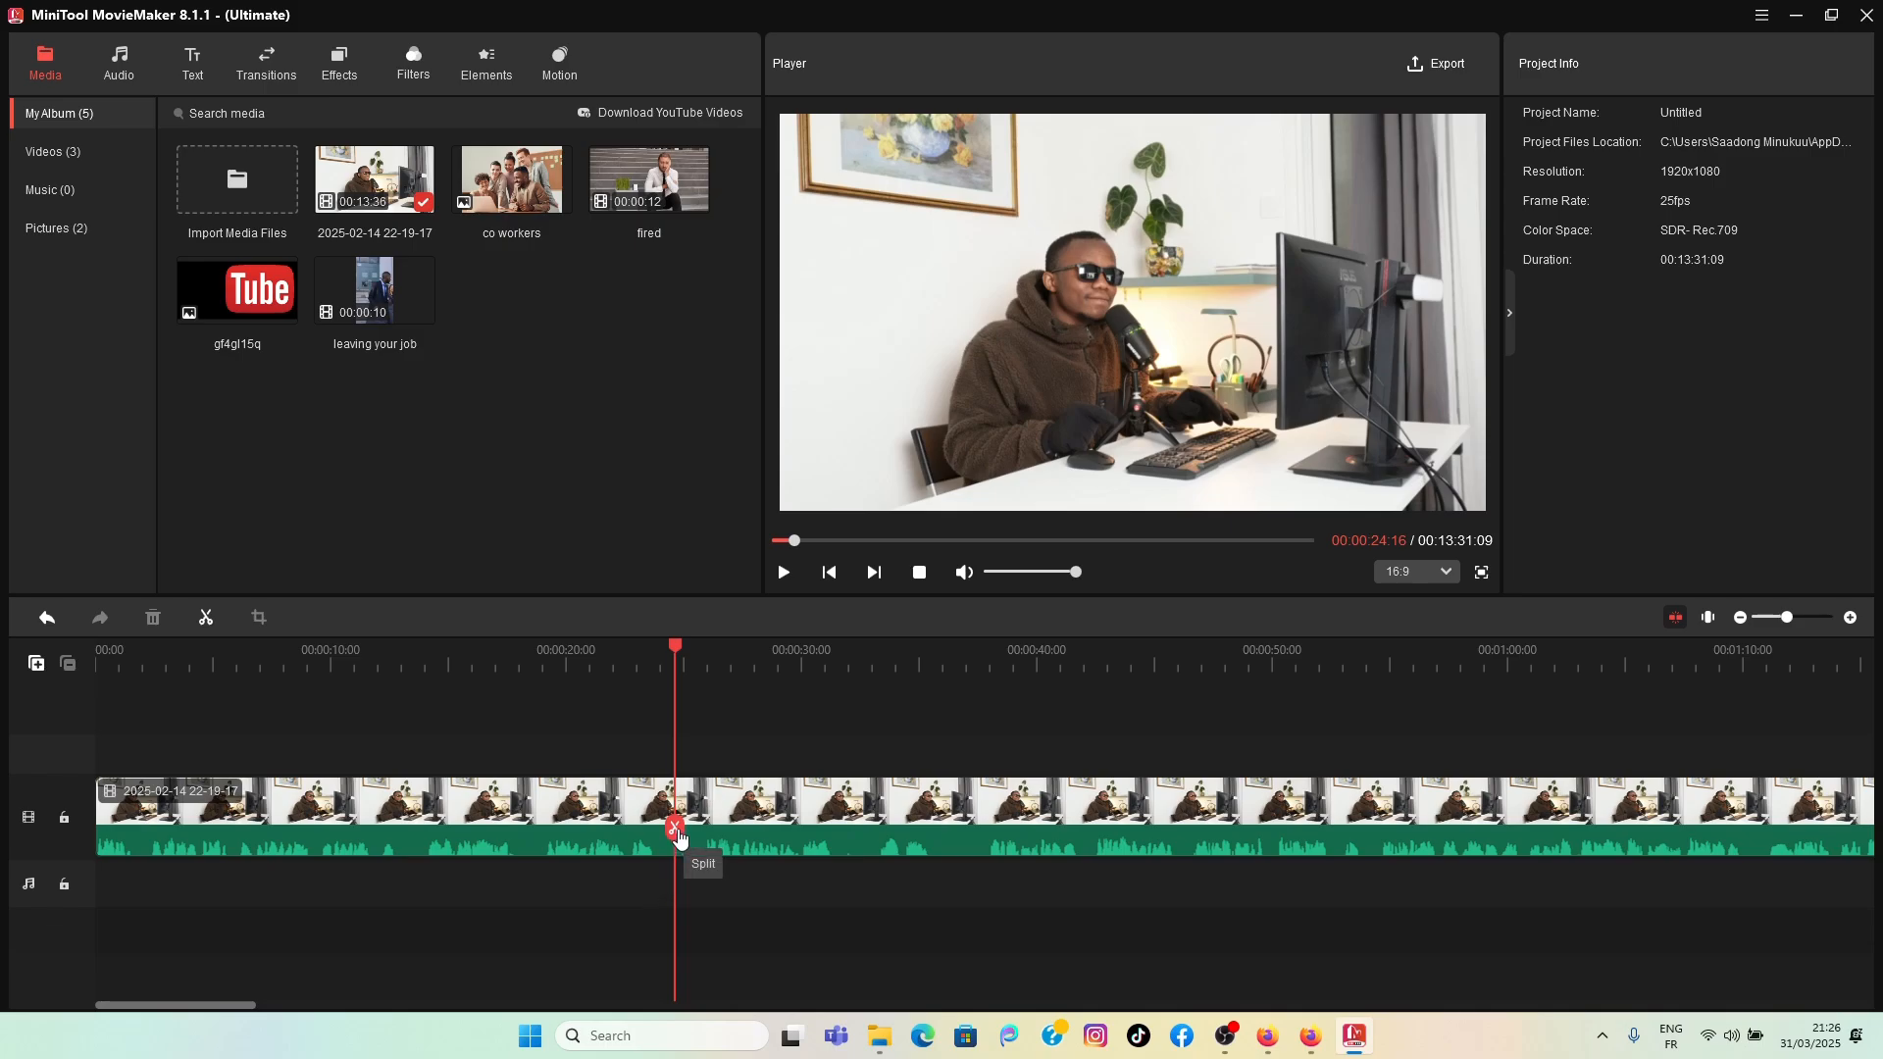
{"action": "left_click", "coordinate": [674, 829]}
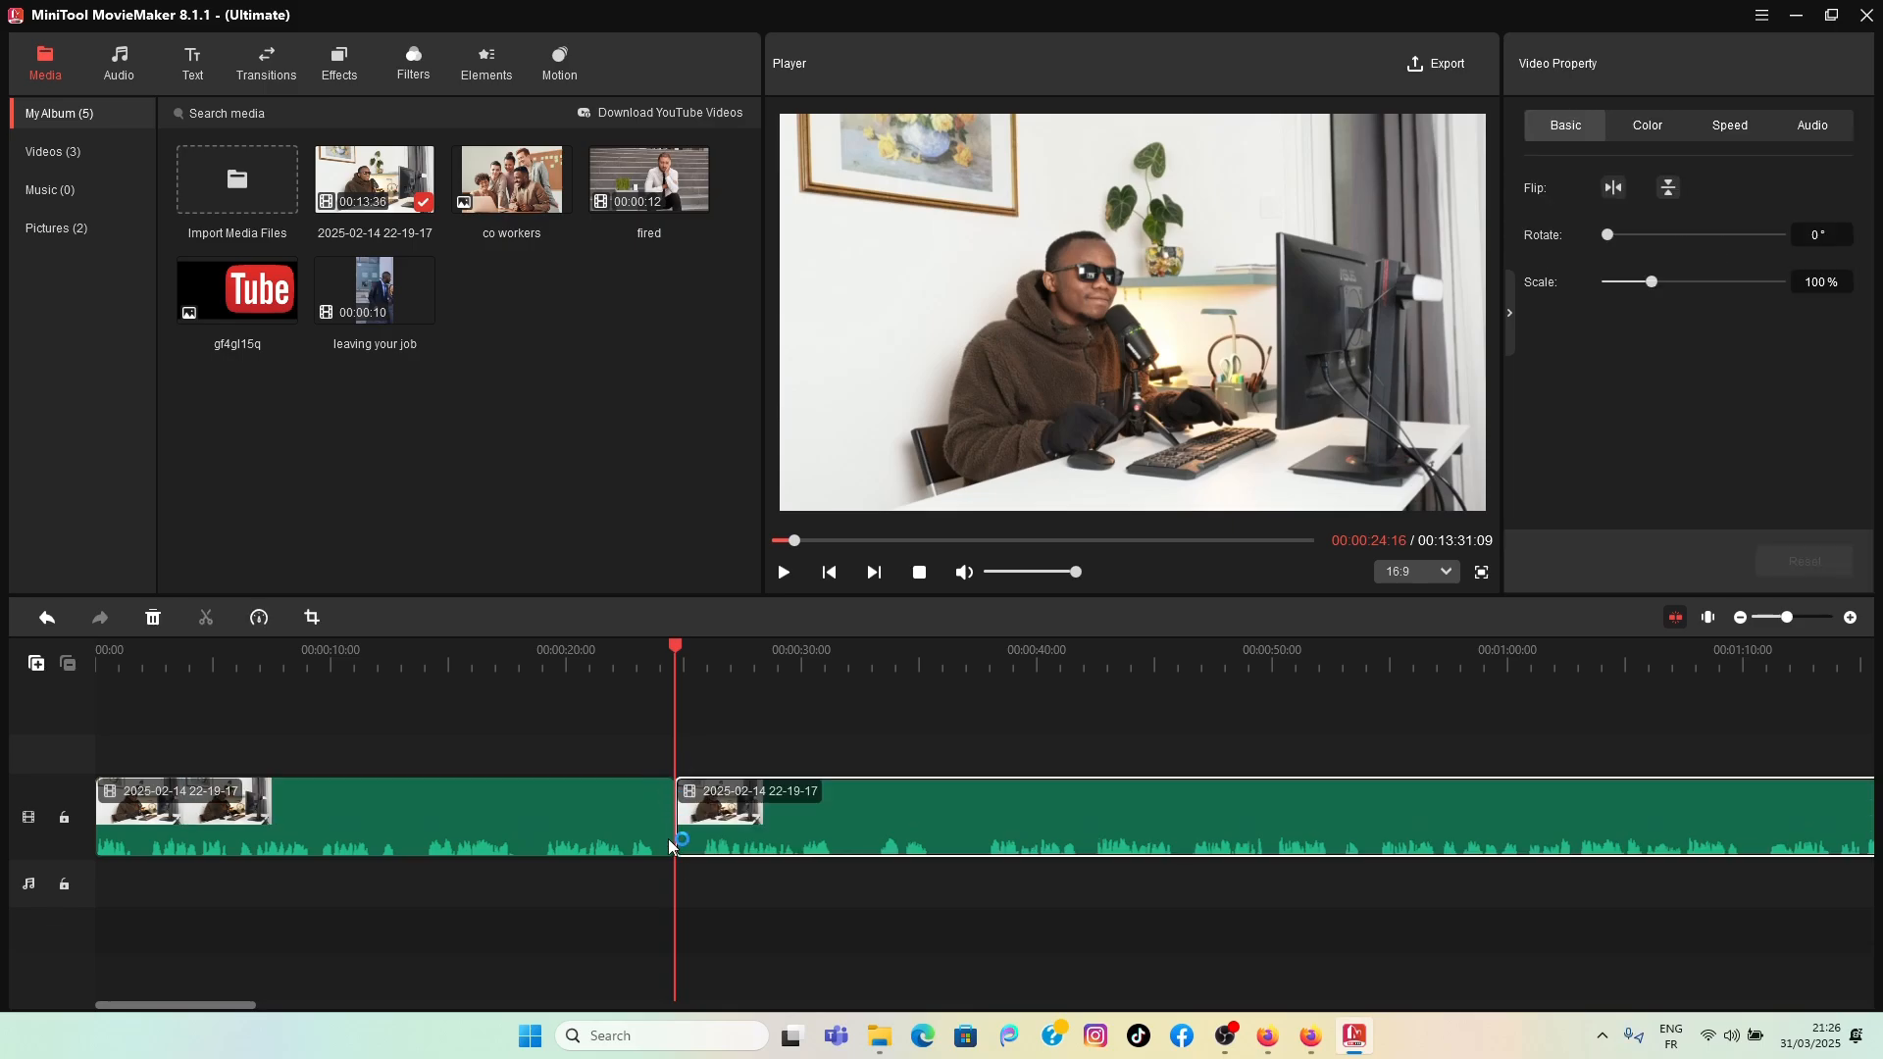
Step: Play the recording briefly across the new split and return the playhead to the start
{"action": "left_click", "coordinate": [784, 575]}
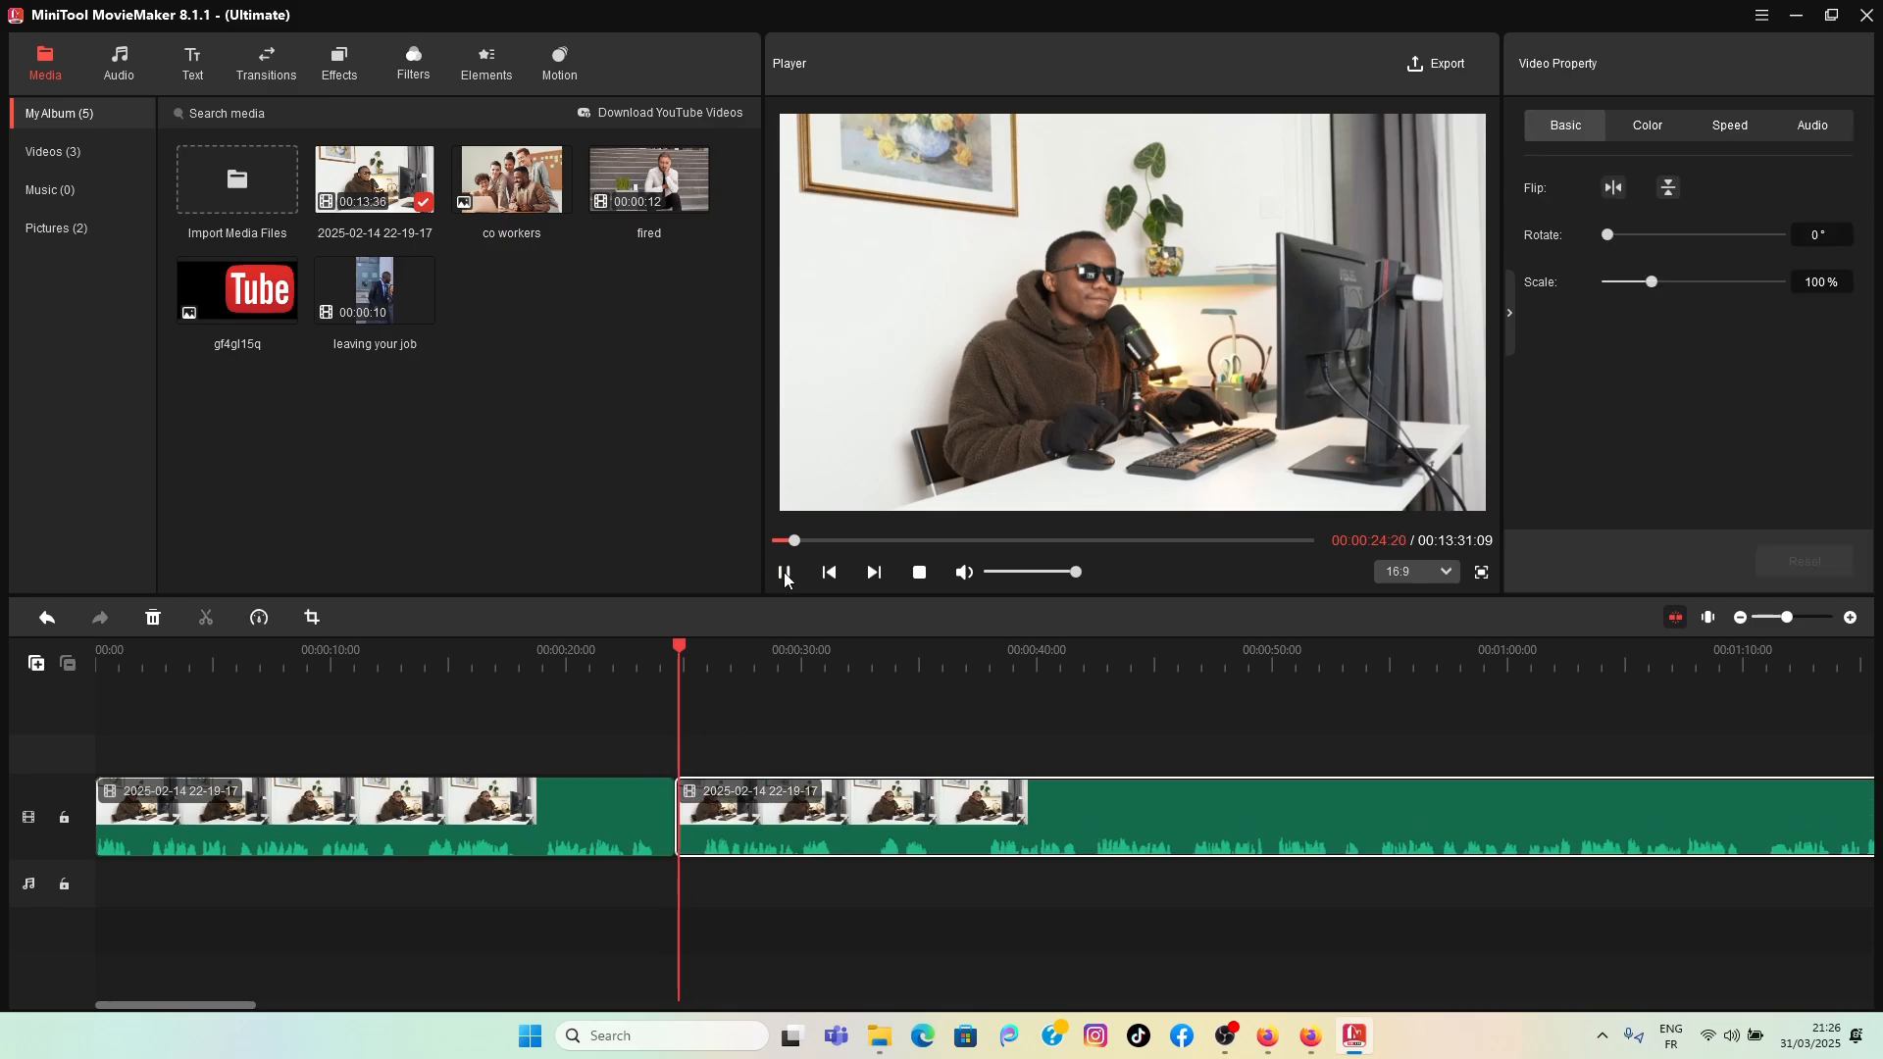
{"action": "left_click", "coordinate": [786, 577]}
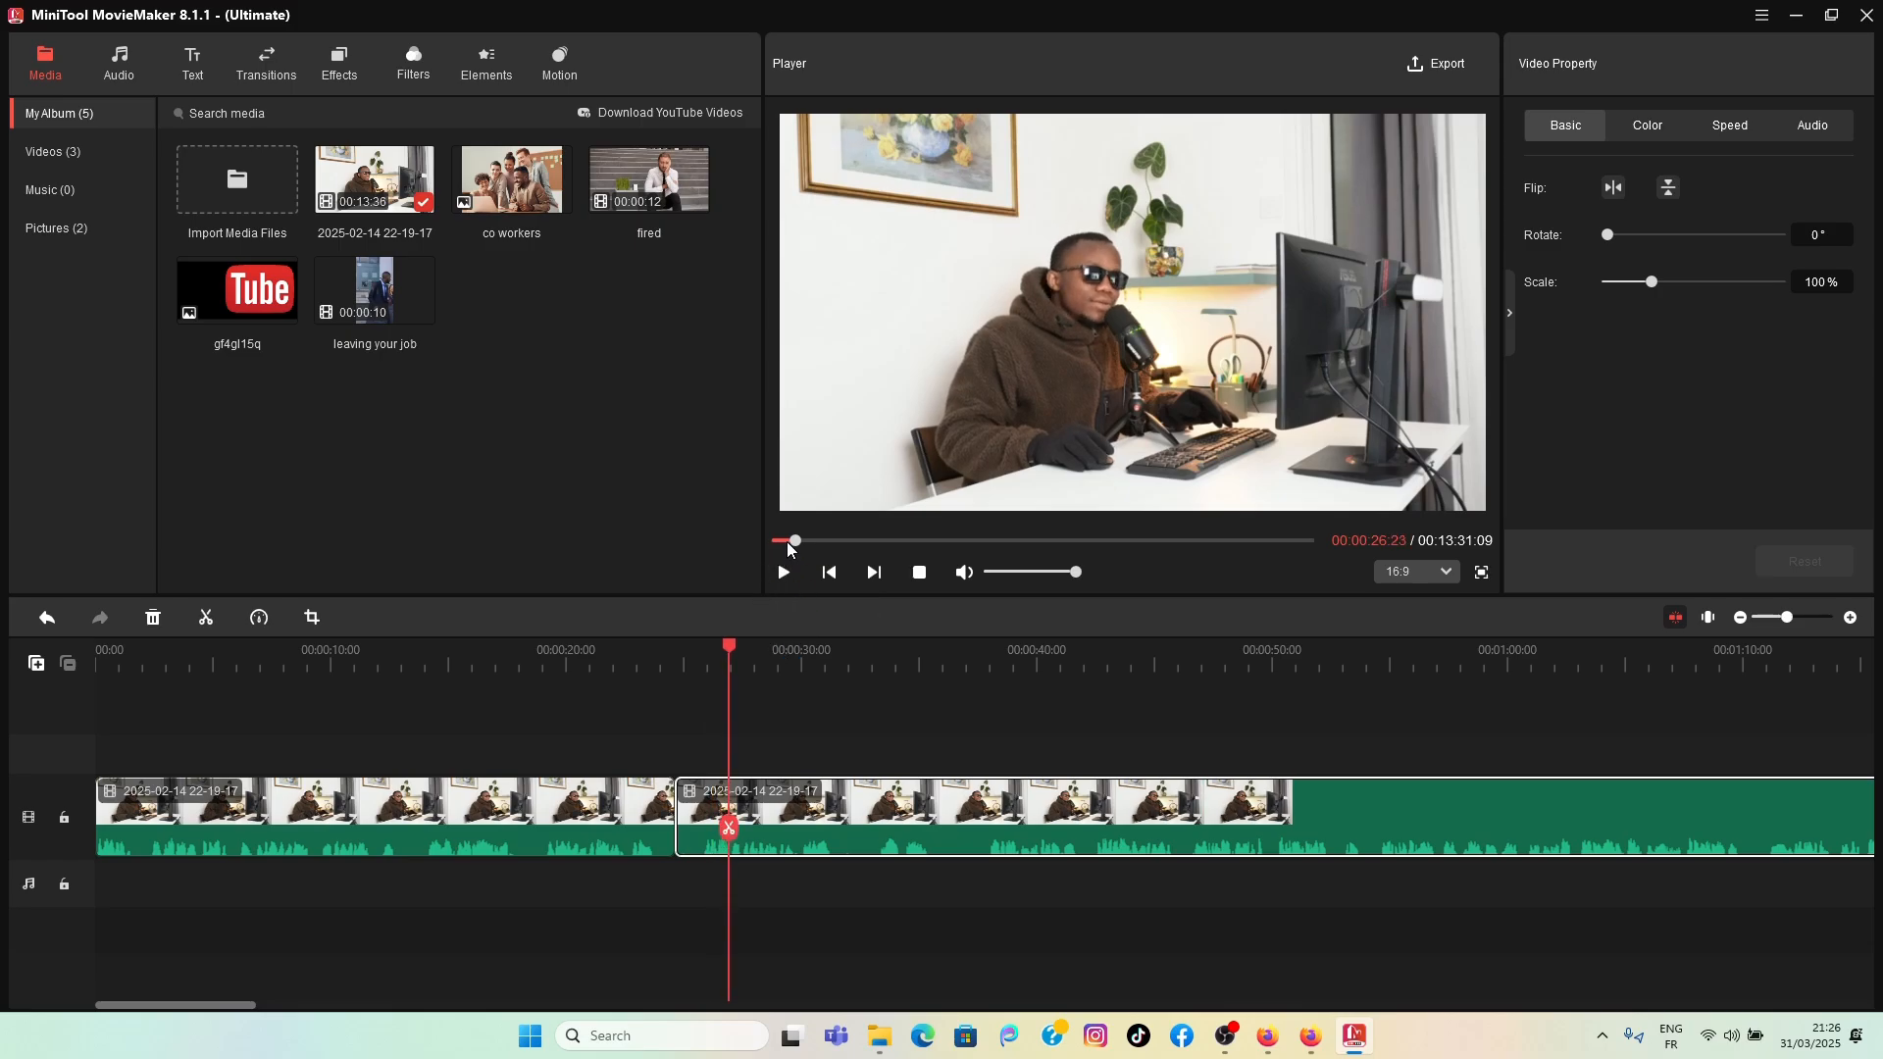
{"action": "left_click_drag", "start_coordinate": [792, 541], "coordinate": [768, 541]}
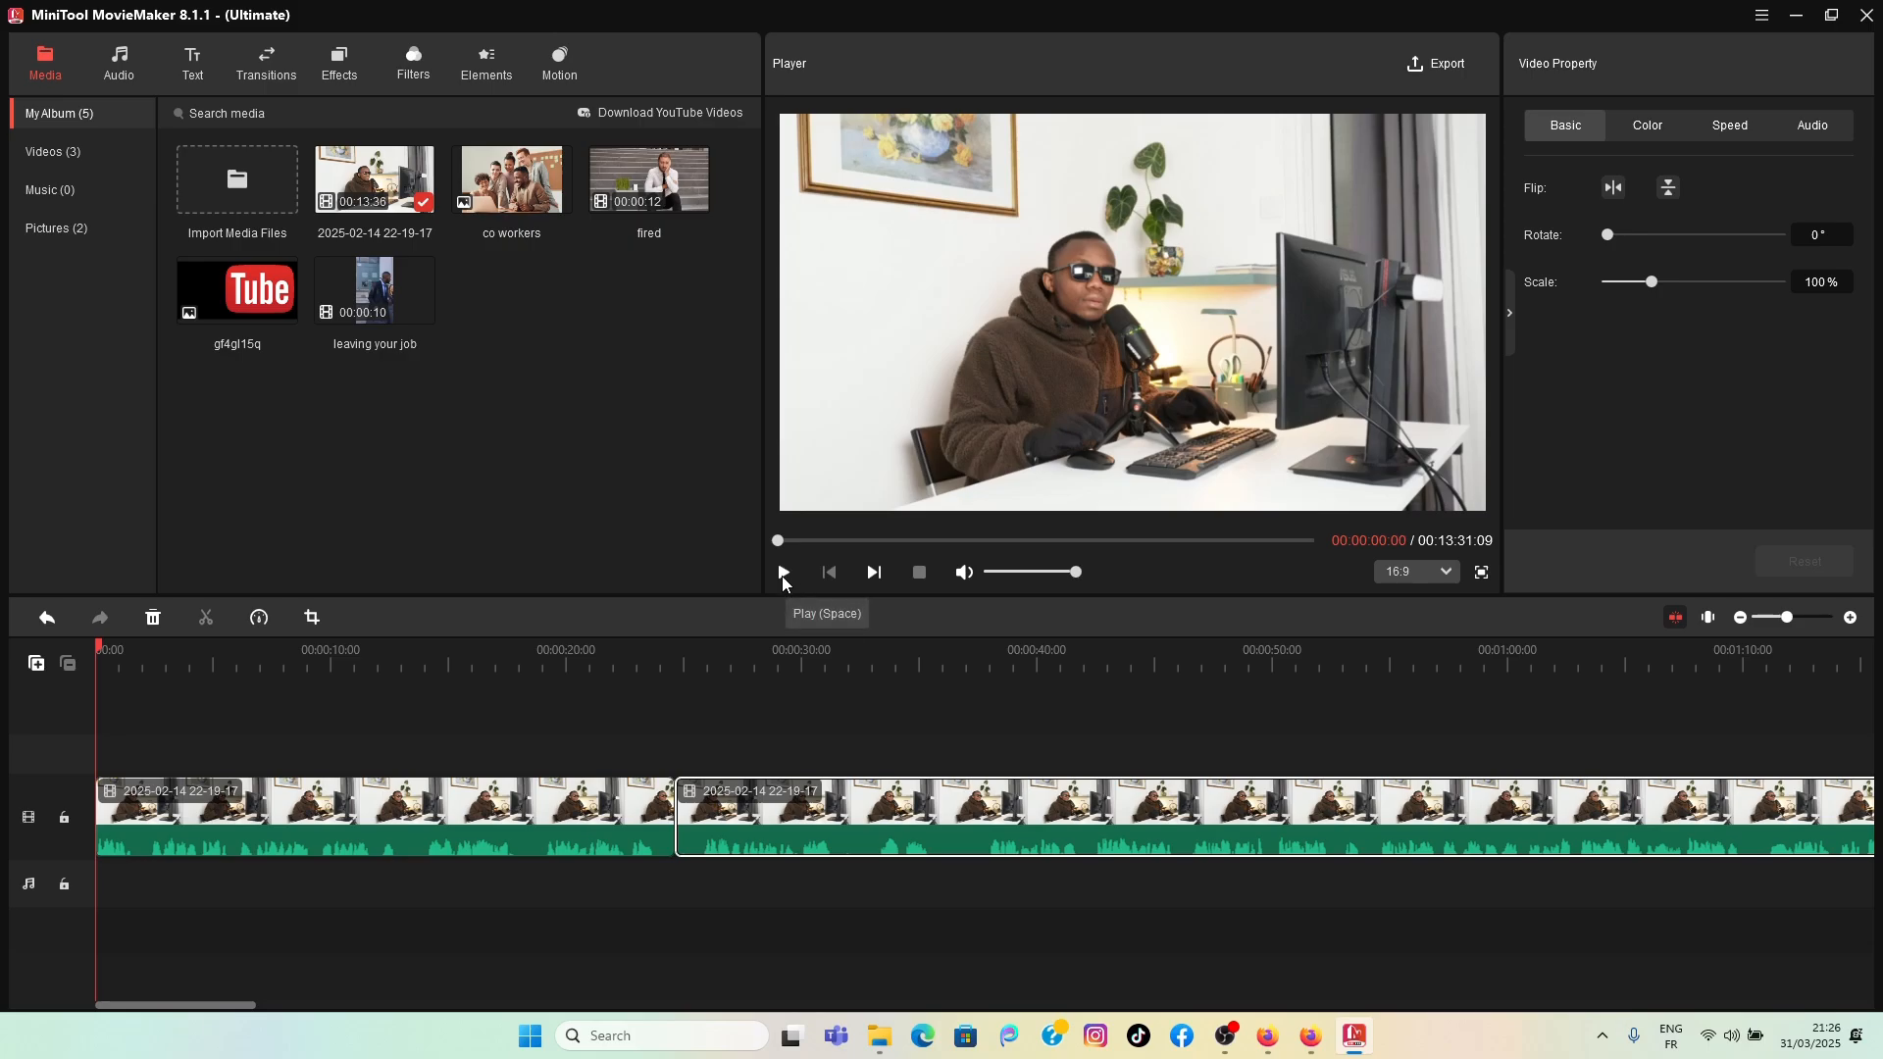
Step: Select the first segment of the recording and move the playhead to 00:00:24:02, just before the split
{"action": "left_click", "coordinate": [573, 827]}
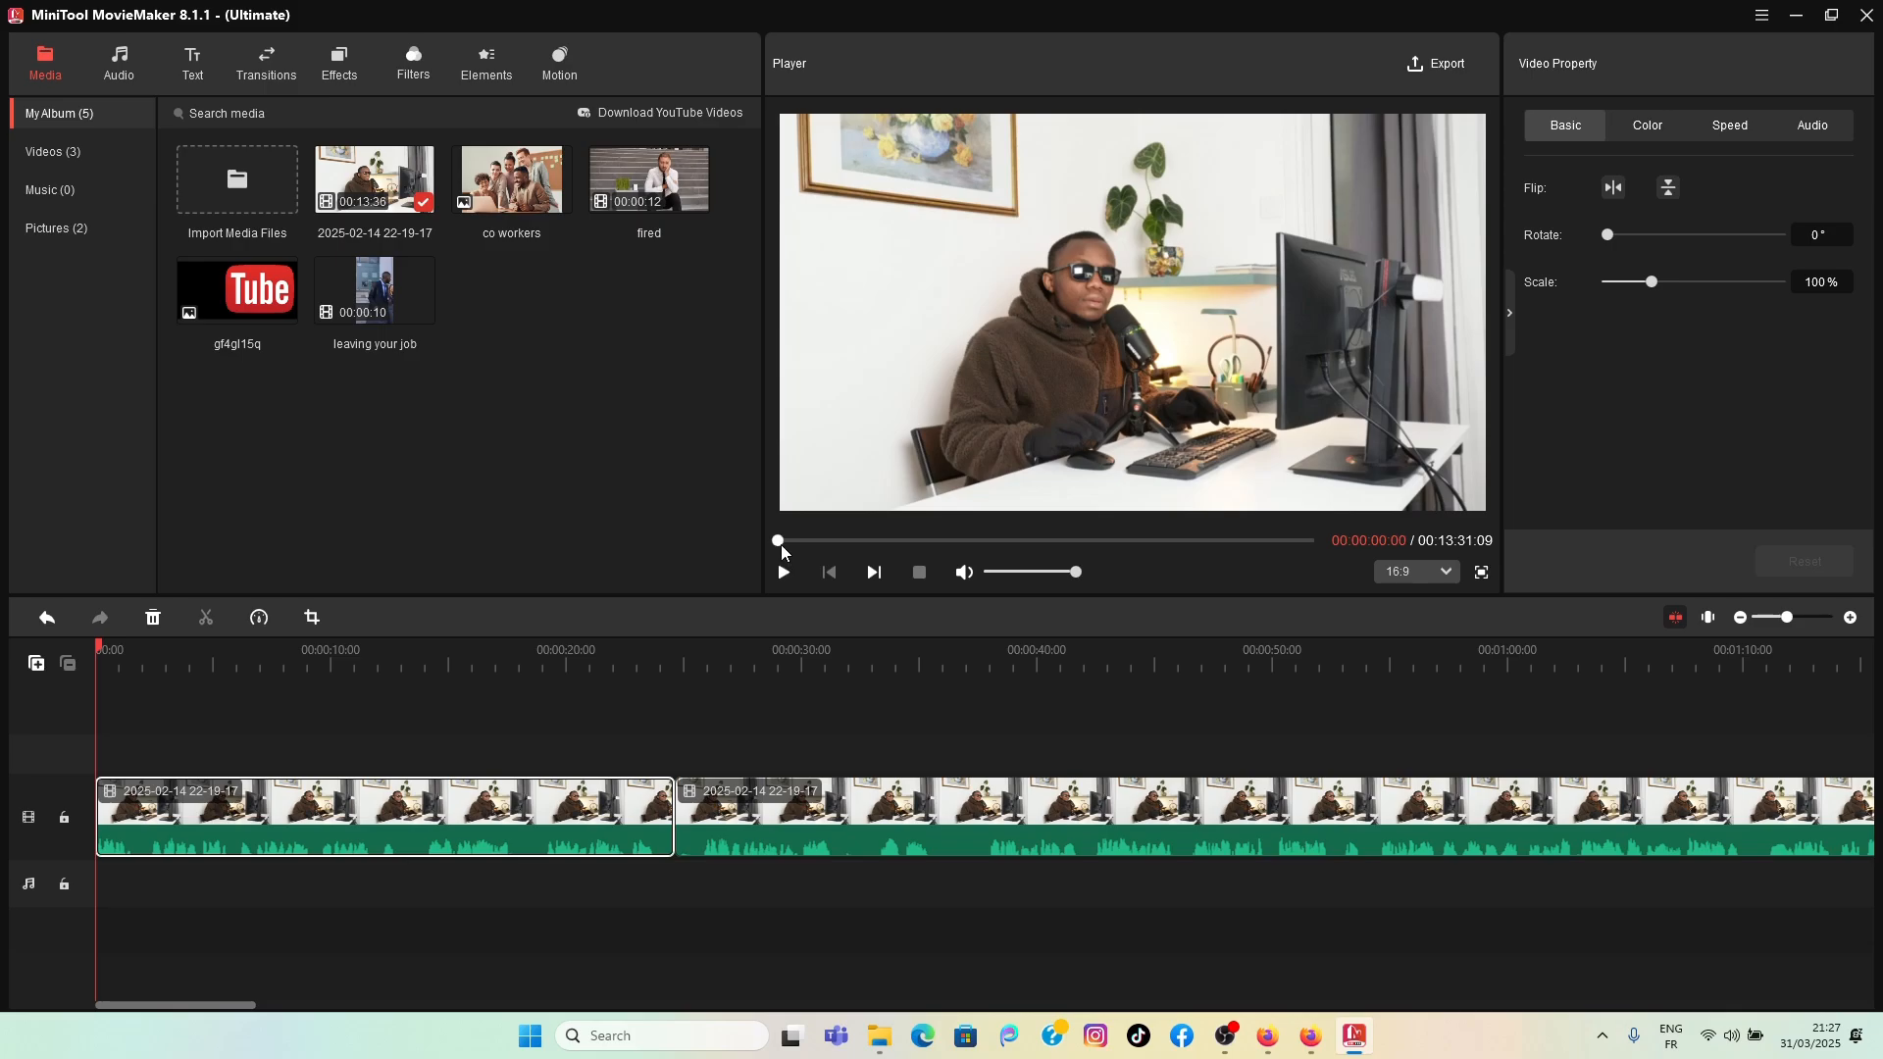
{"action": "left_click_drag", "start_coordinate": [781, 544], "coordinate": [799, 556]}
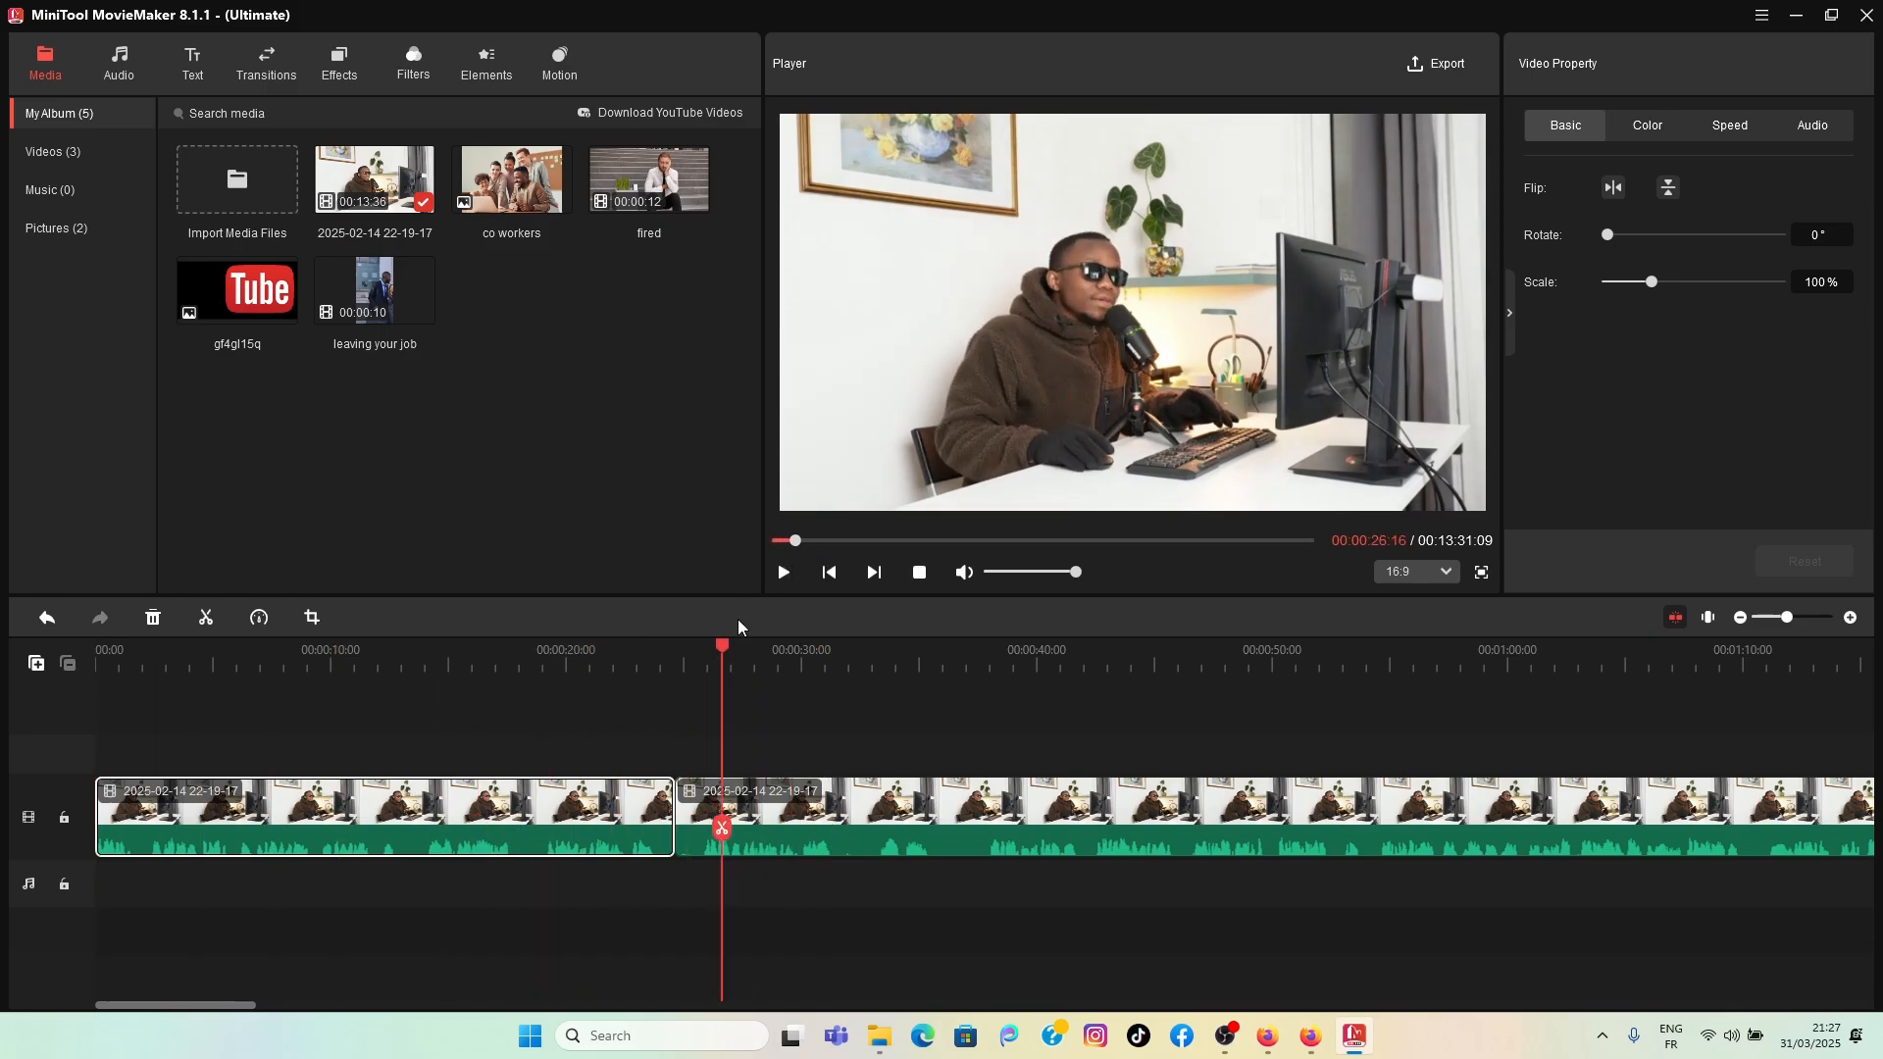
{"action": "left_click_drag", "start_coordinate": [720, 659], "coordinate": [677, 654]}
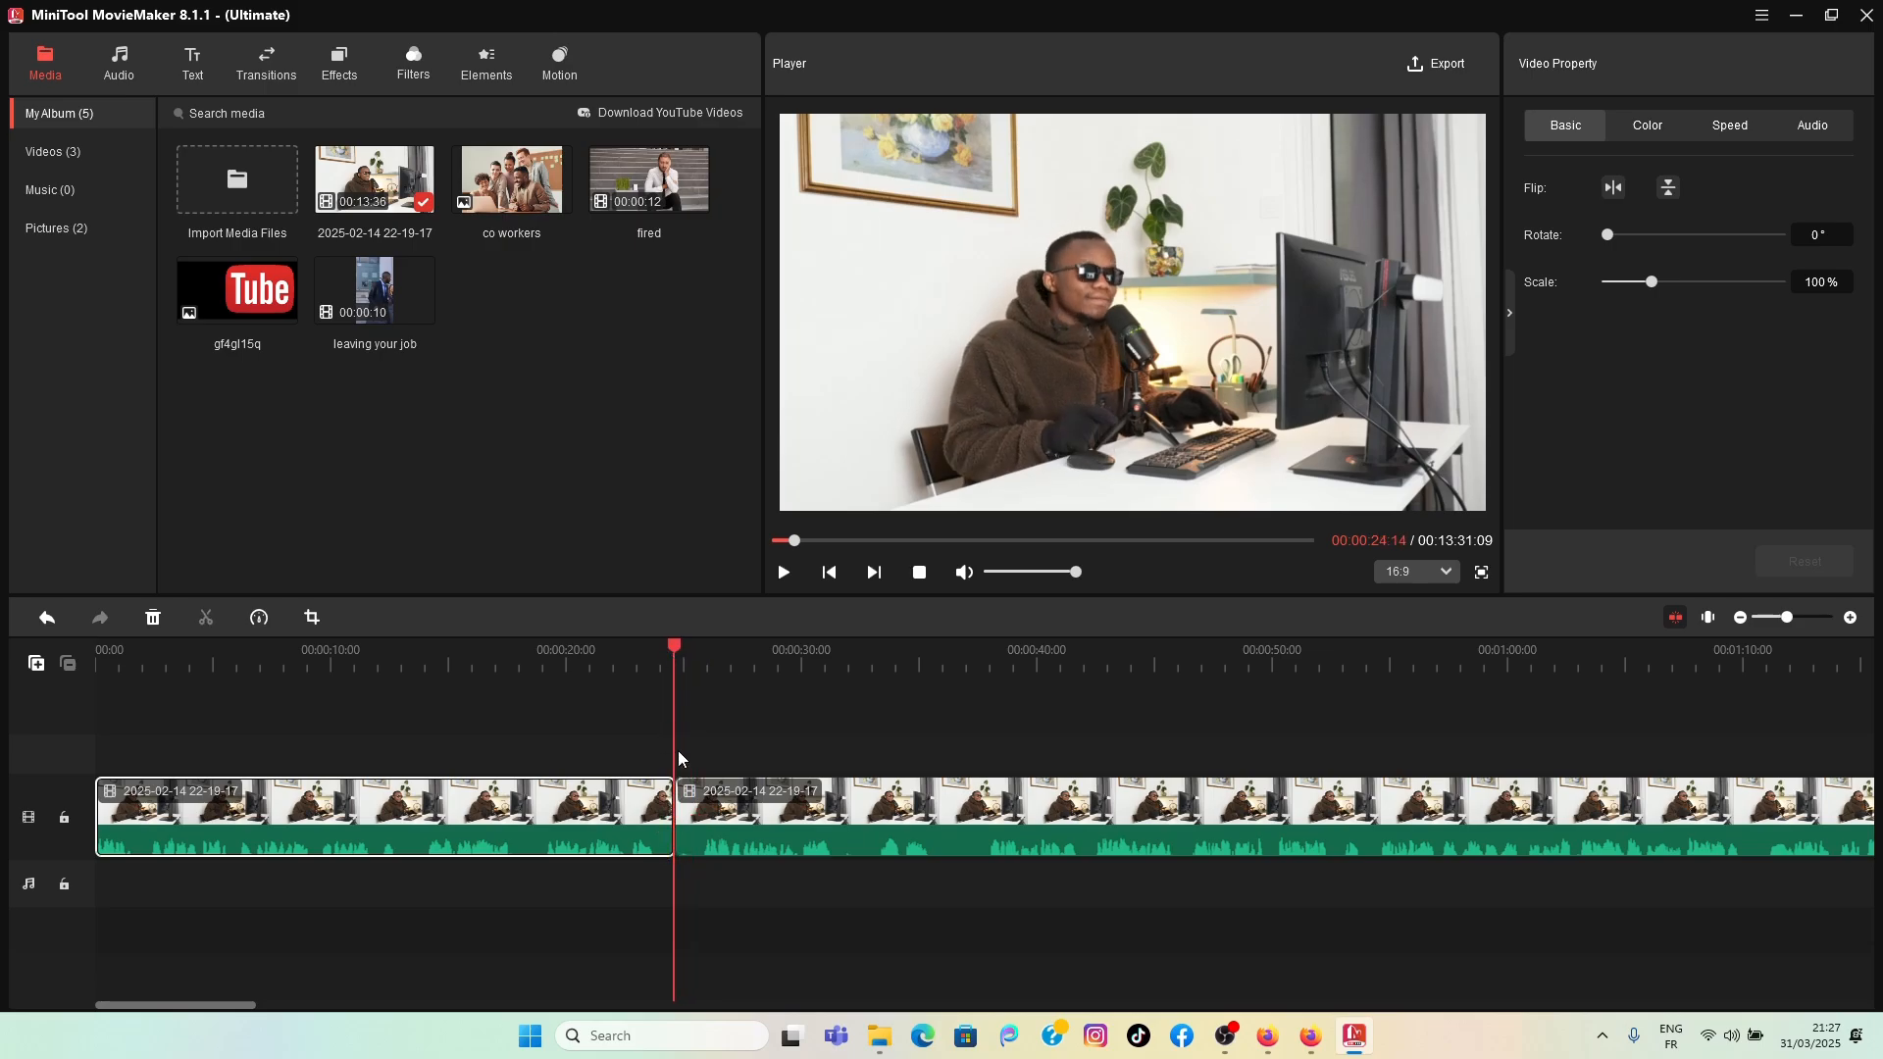
{"action": "left_click_drag", "start_coordinate": [676, 647], "coordinate": [662, 648]}
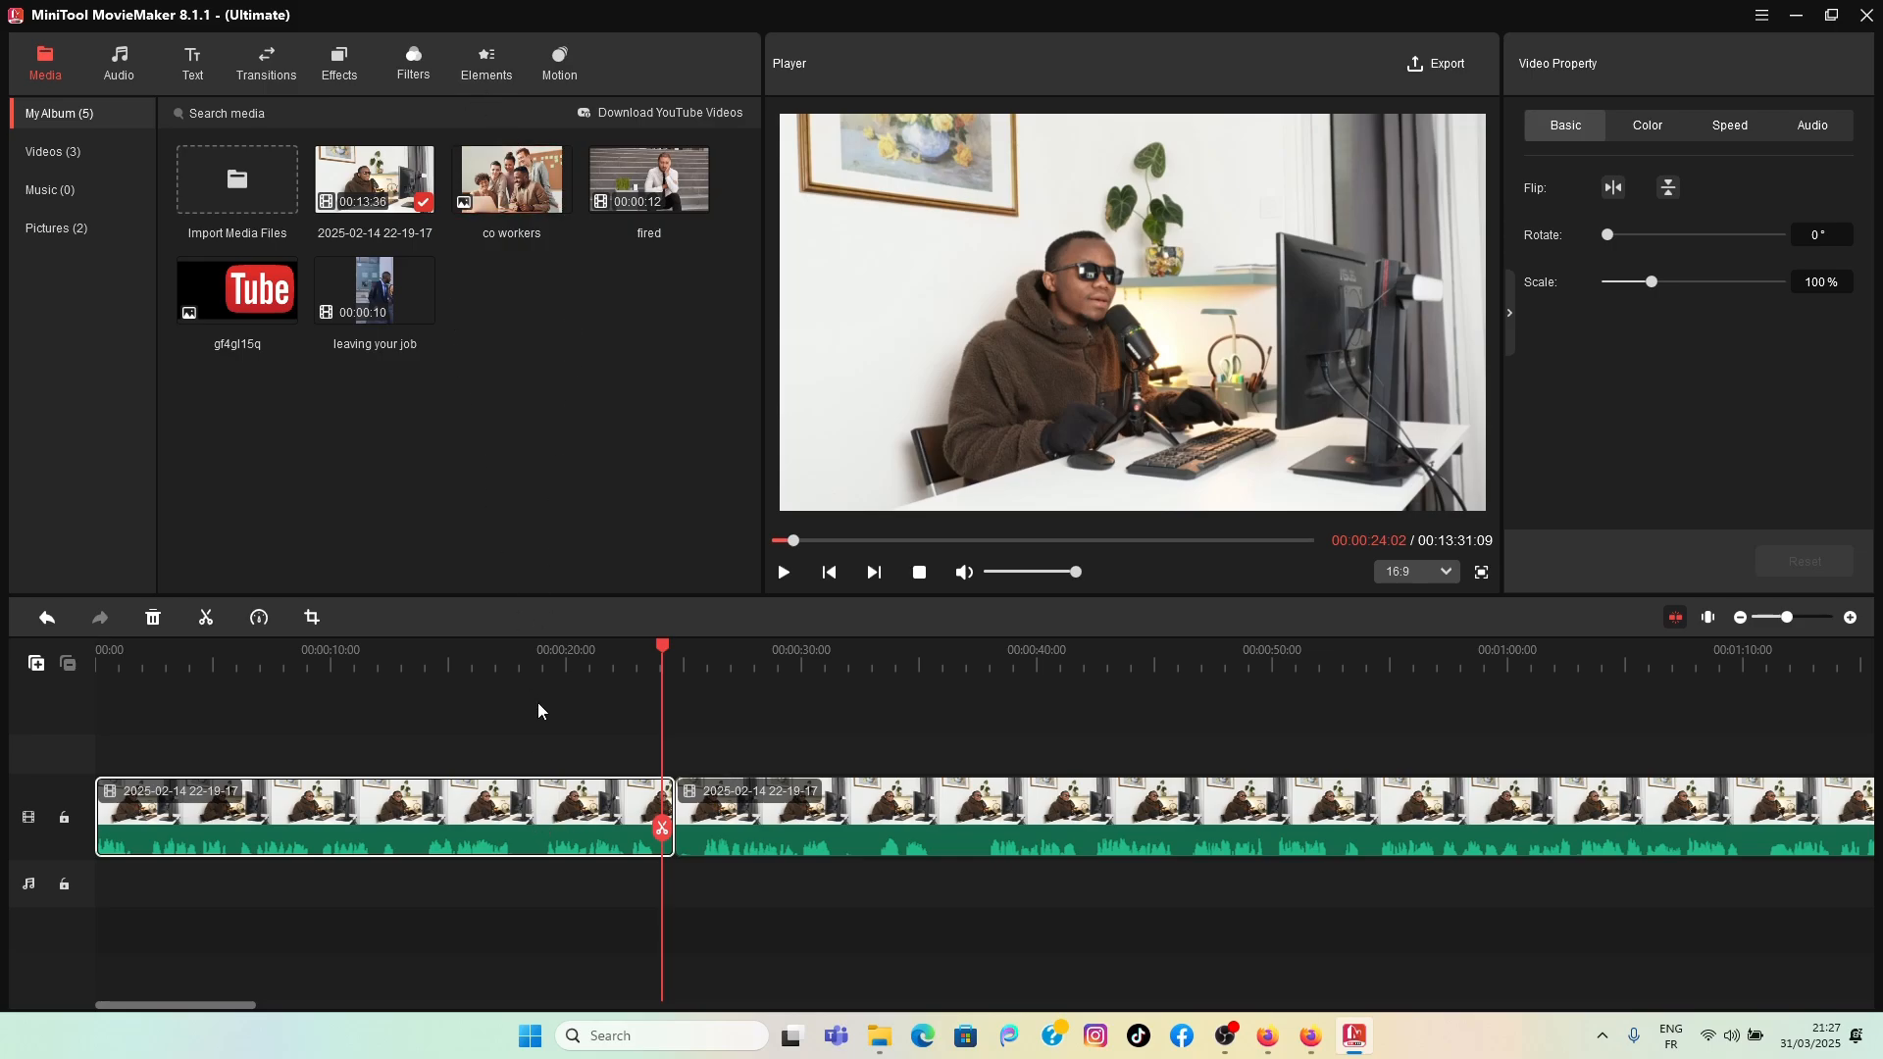
Step: Add the Black & White 1 LUT filter at the start of the timeline and play the recording past the filter's end
{"action": "left_click", "coordinate": [412, 66]}
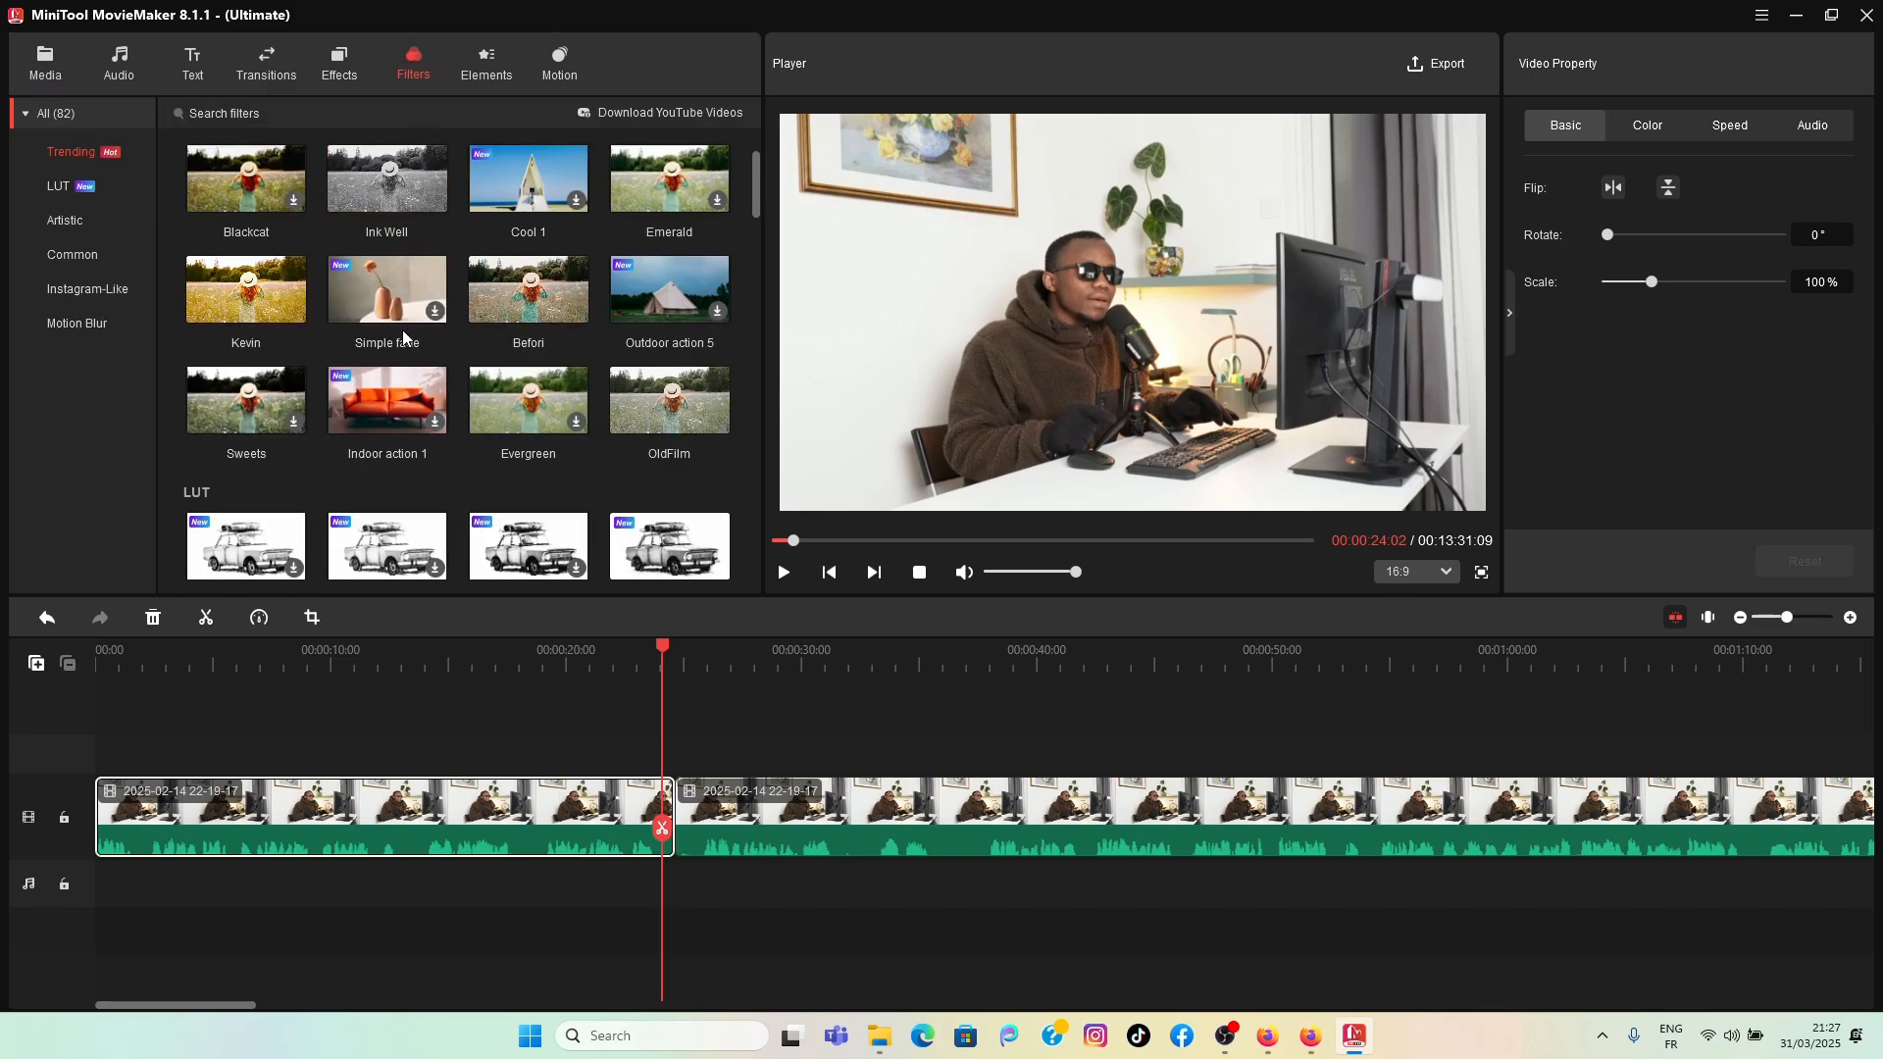
{"action": "scroll", "coordinate": [408, 379], "scroll_direction": "down", "scroll_amount": 3}
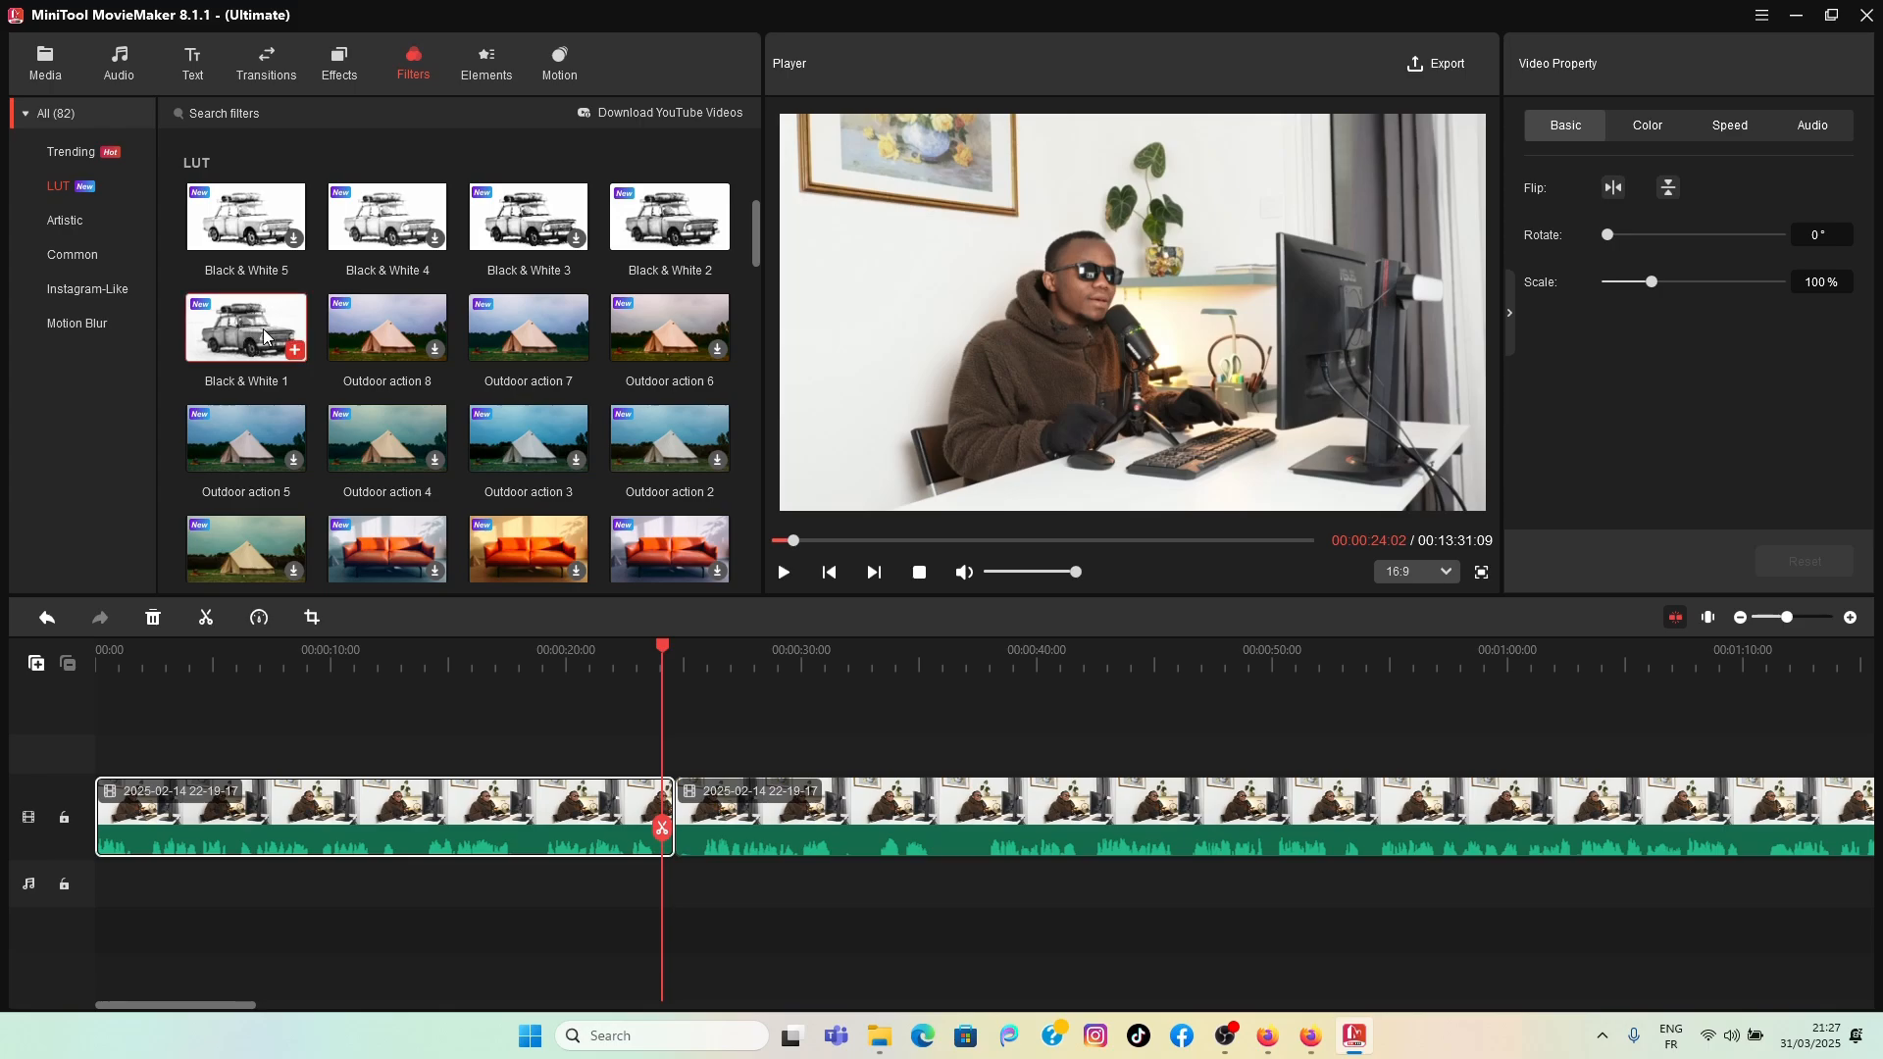
{"action": "left_click_drag", "start_coordinate": [255, 332], "coordinate": [95, 703]}
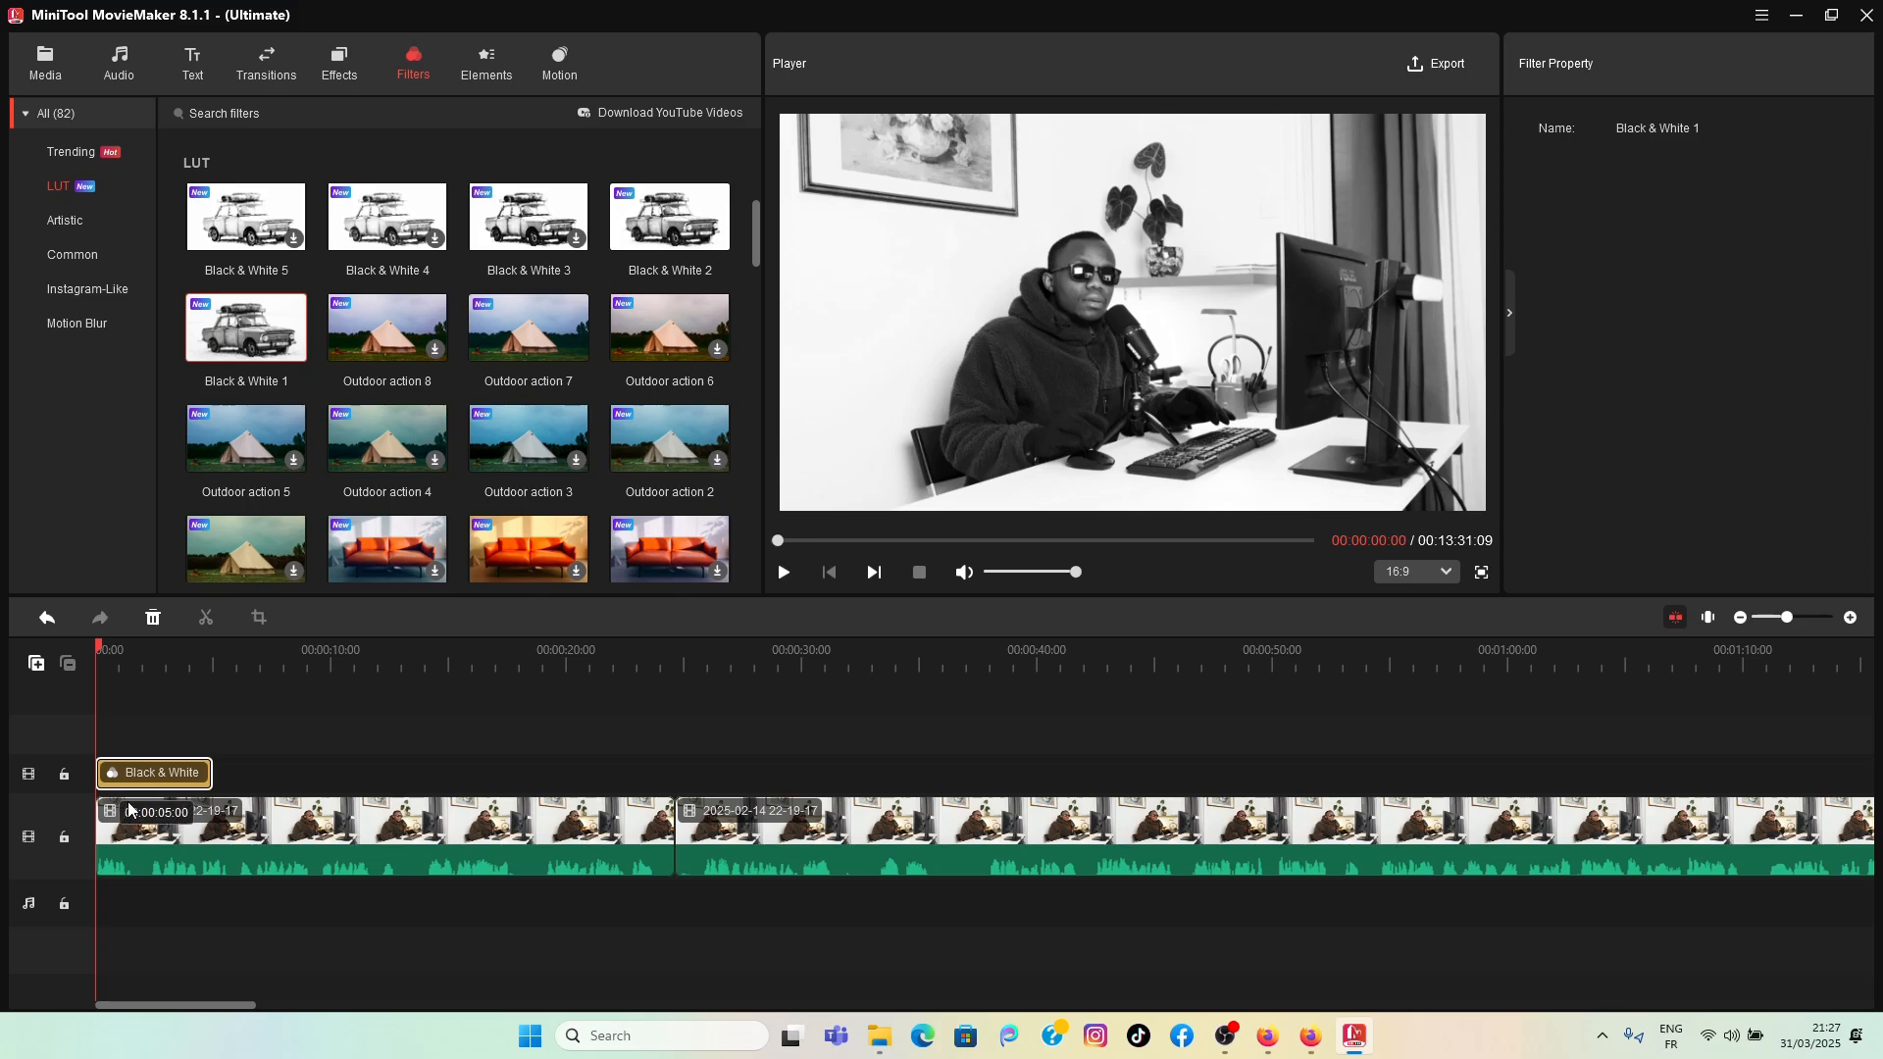
{"action": "left_click", "coordinate": [784, 573]}
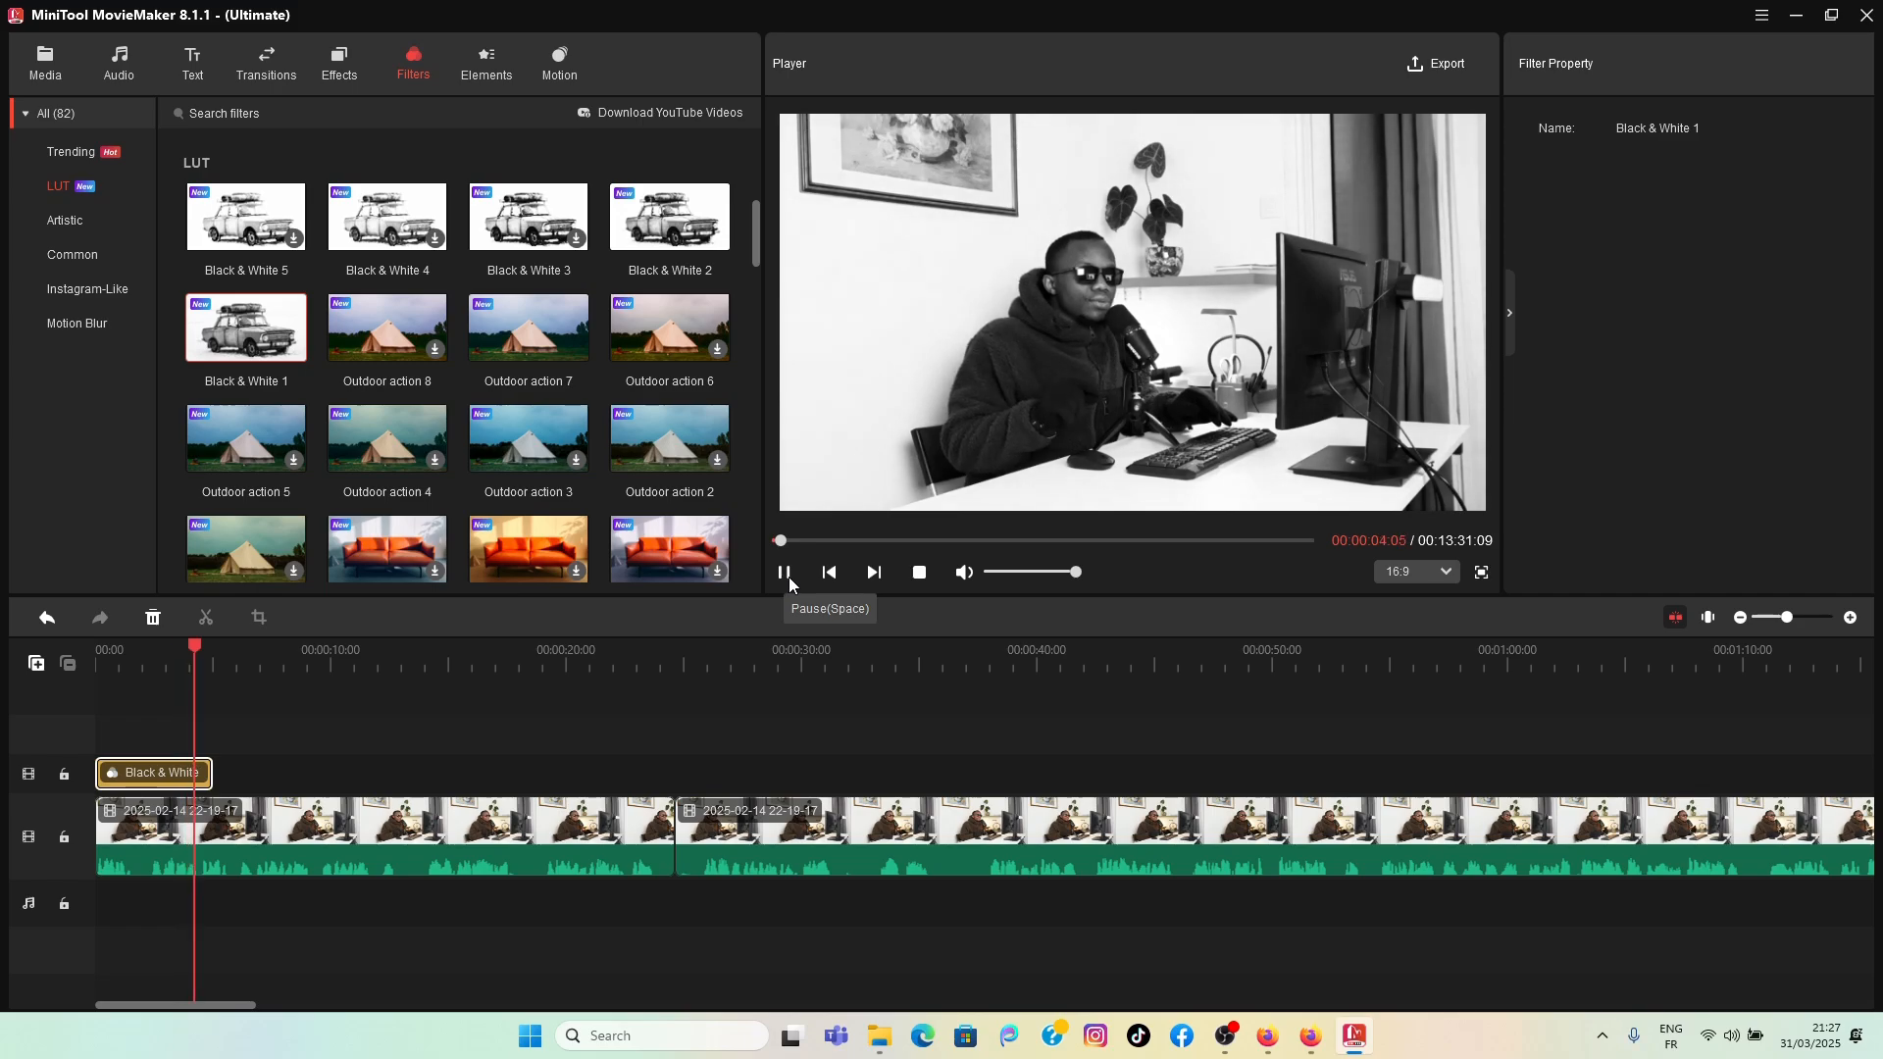
{"action": "left_click", "coordinate": [789, 583]}
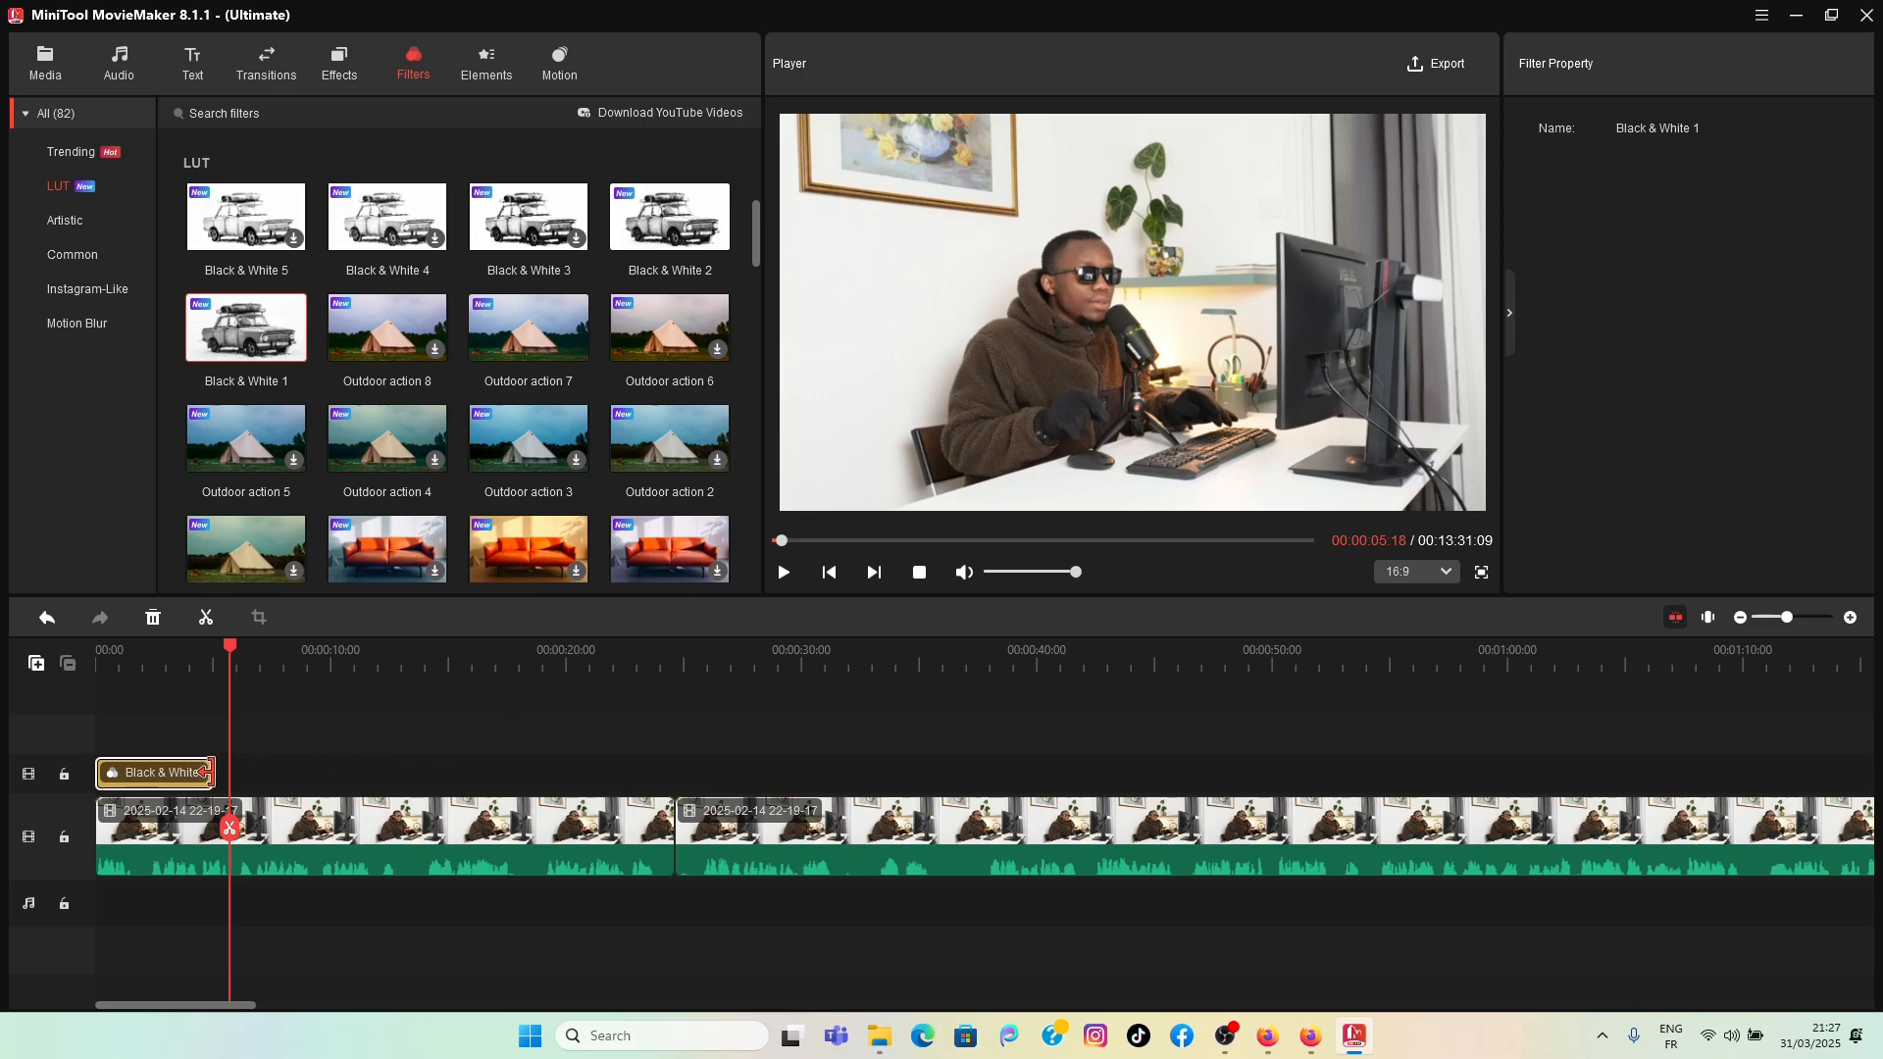
Step: Extend the Black & White 1 filter to the end of the first segment at 00:00:24:15 and preview it across the split
{"action": "left_click_drag", "start_coordinate": [206, 770], "coordinate": [673, 773]}
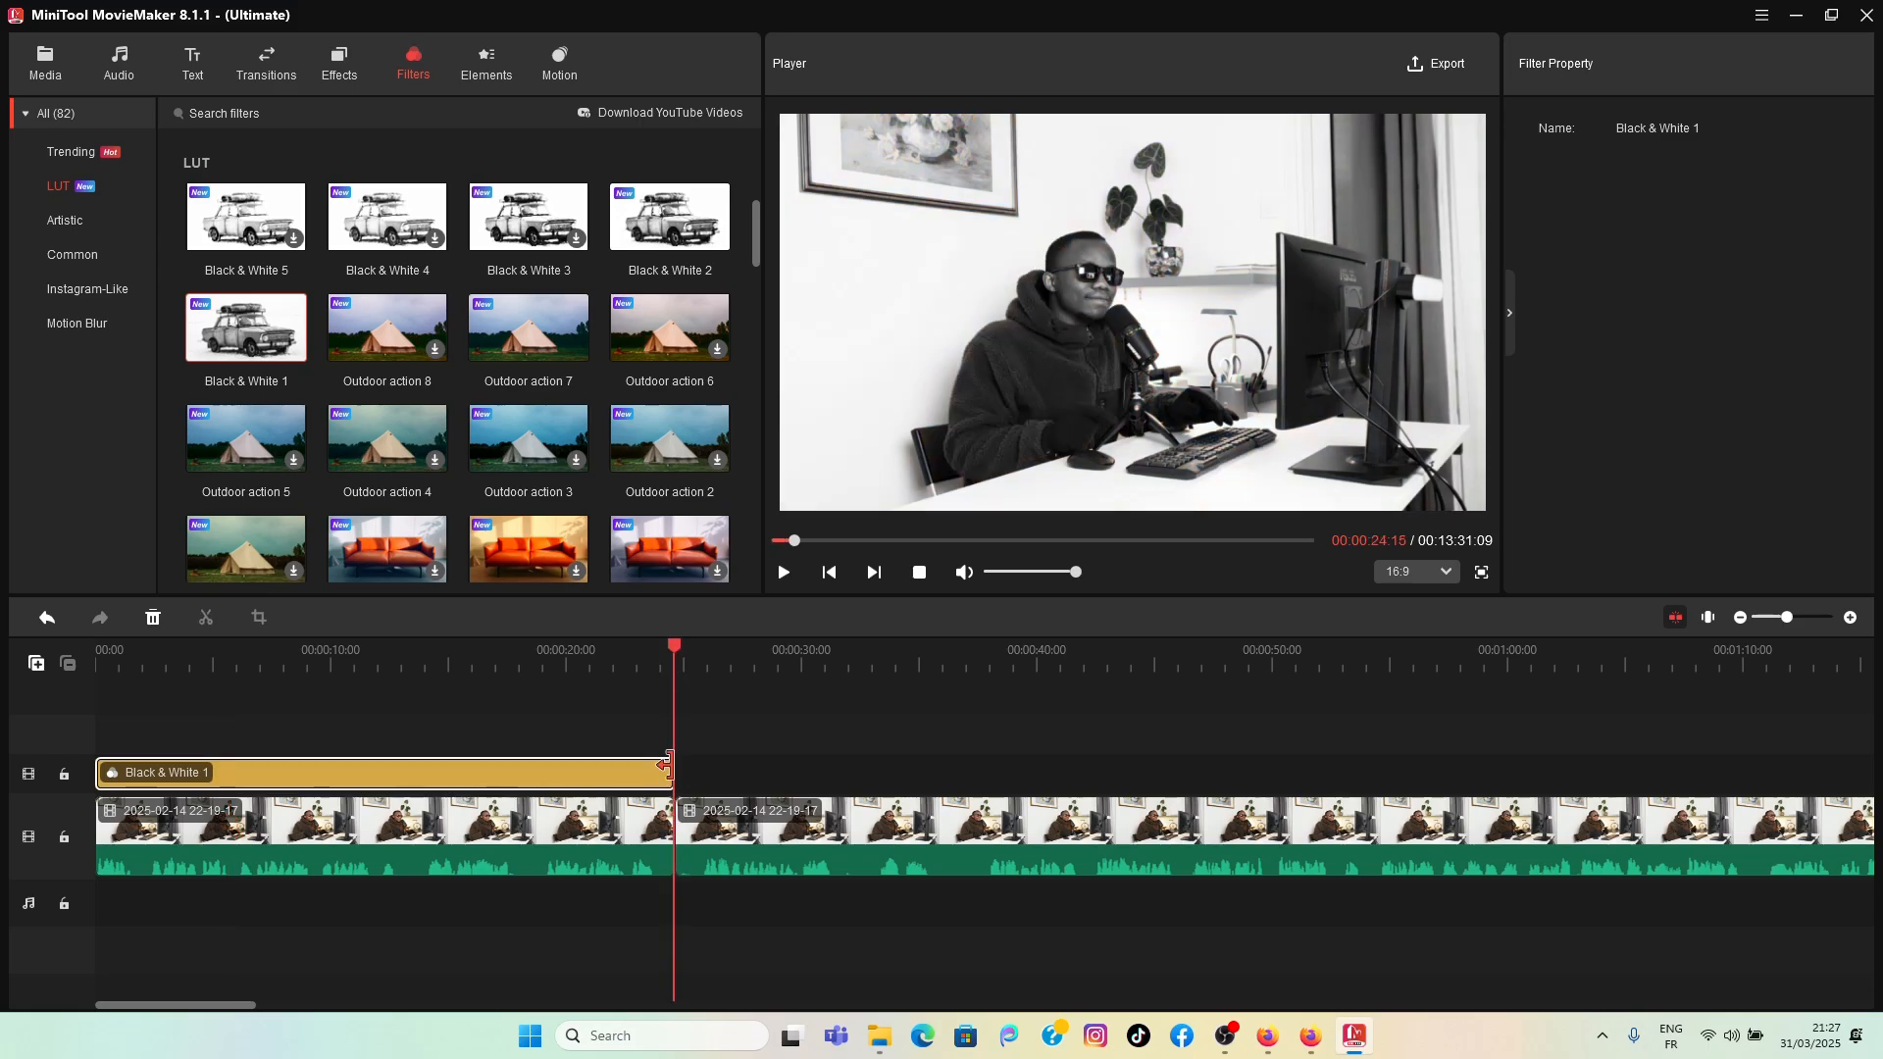
{"action": "left_click_drag", "start_coordinate": [674, 642], "coordinate": [8, 716]}
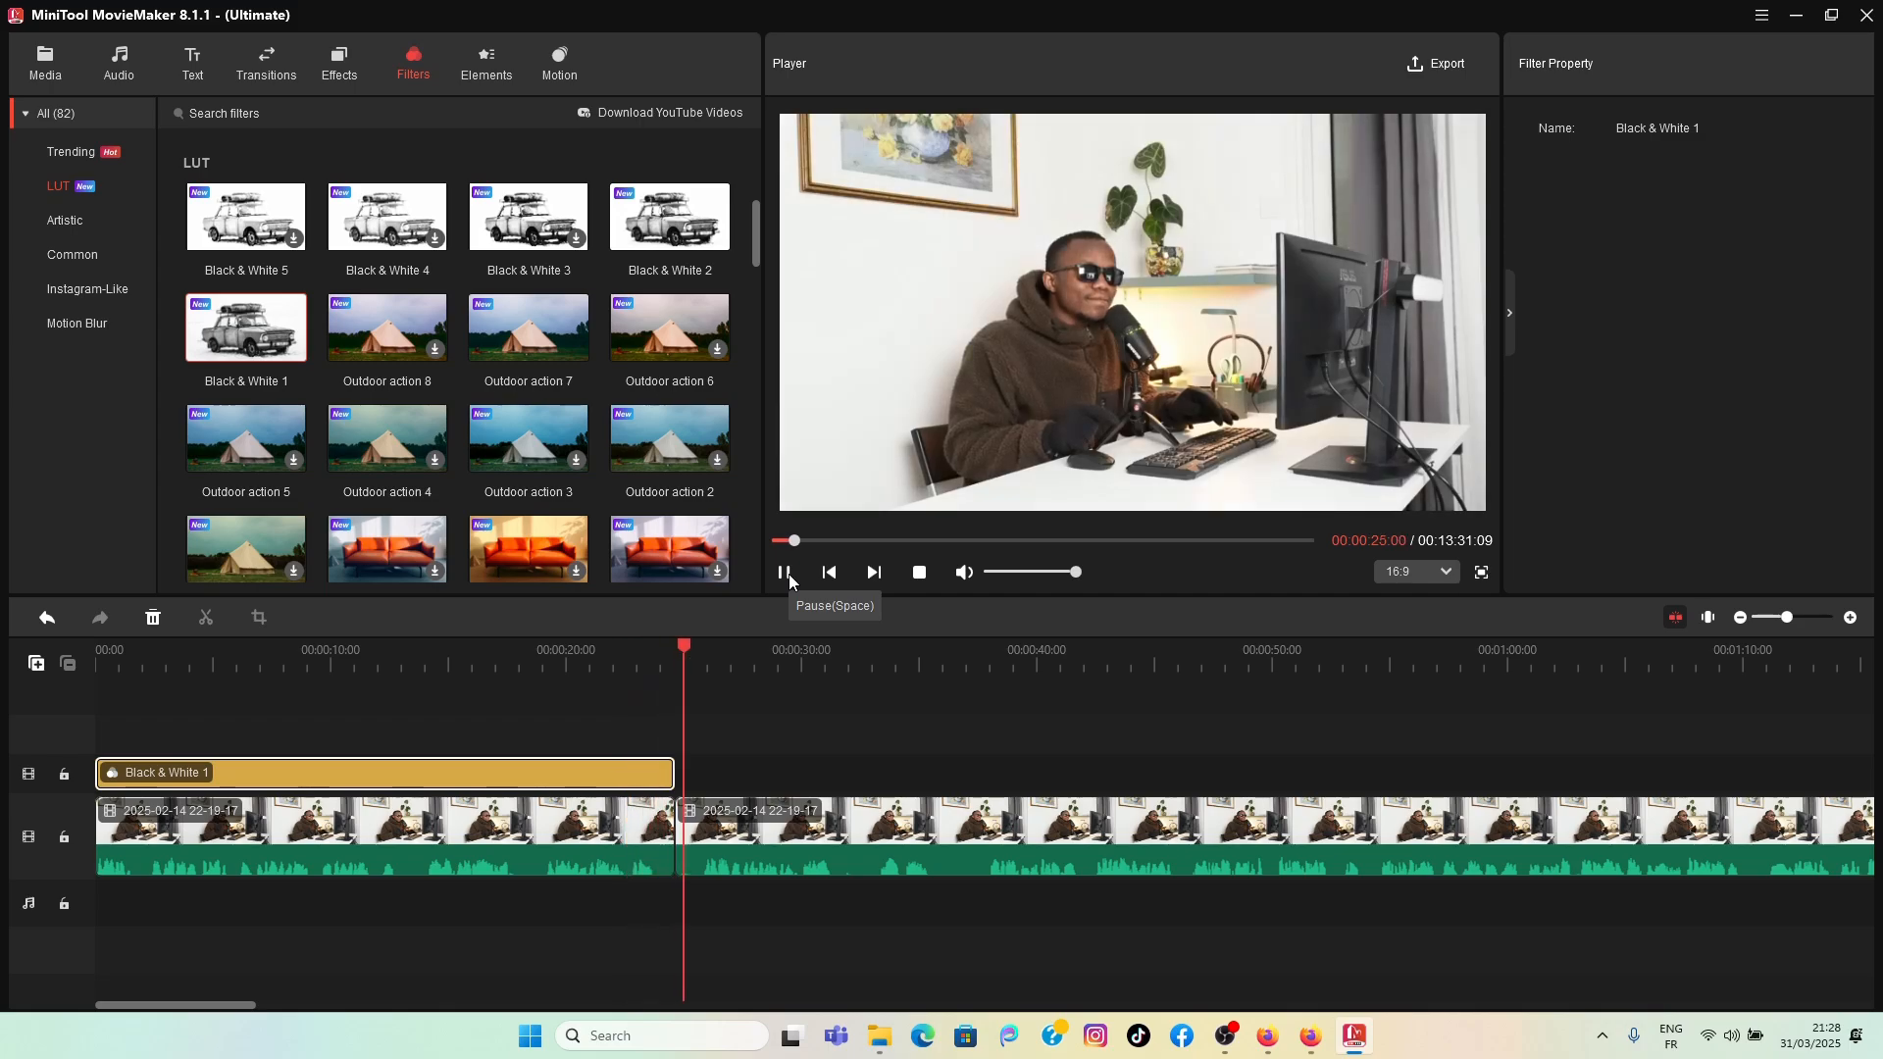
{"action": "left_click", "coordinate": [784, 573]}
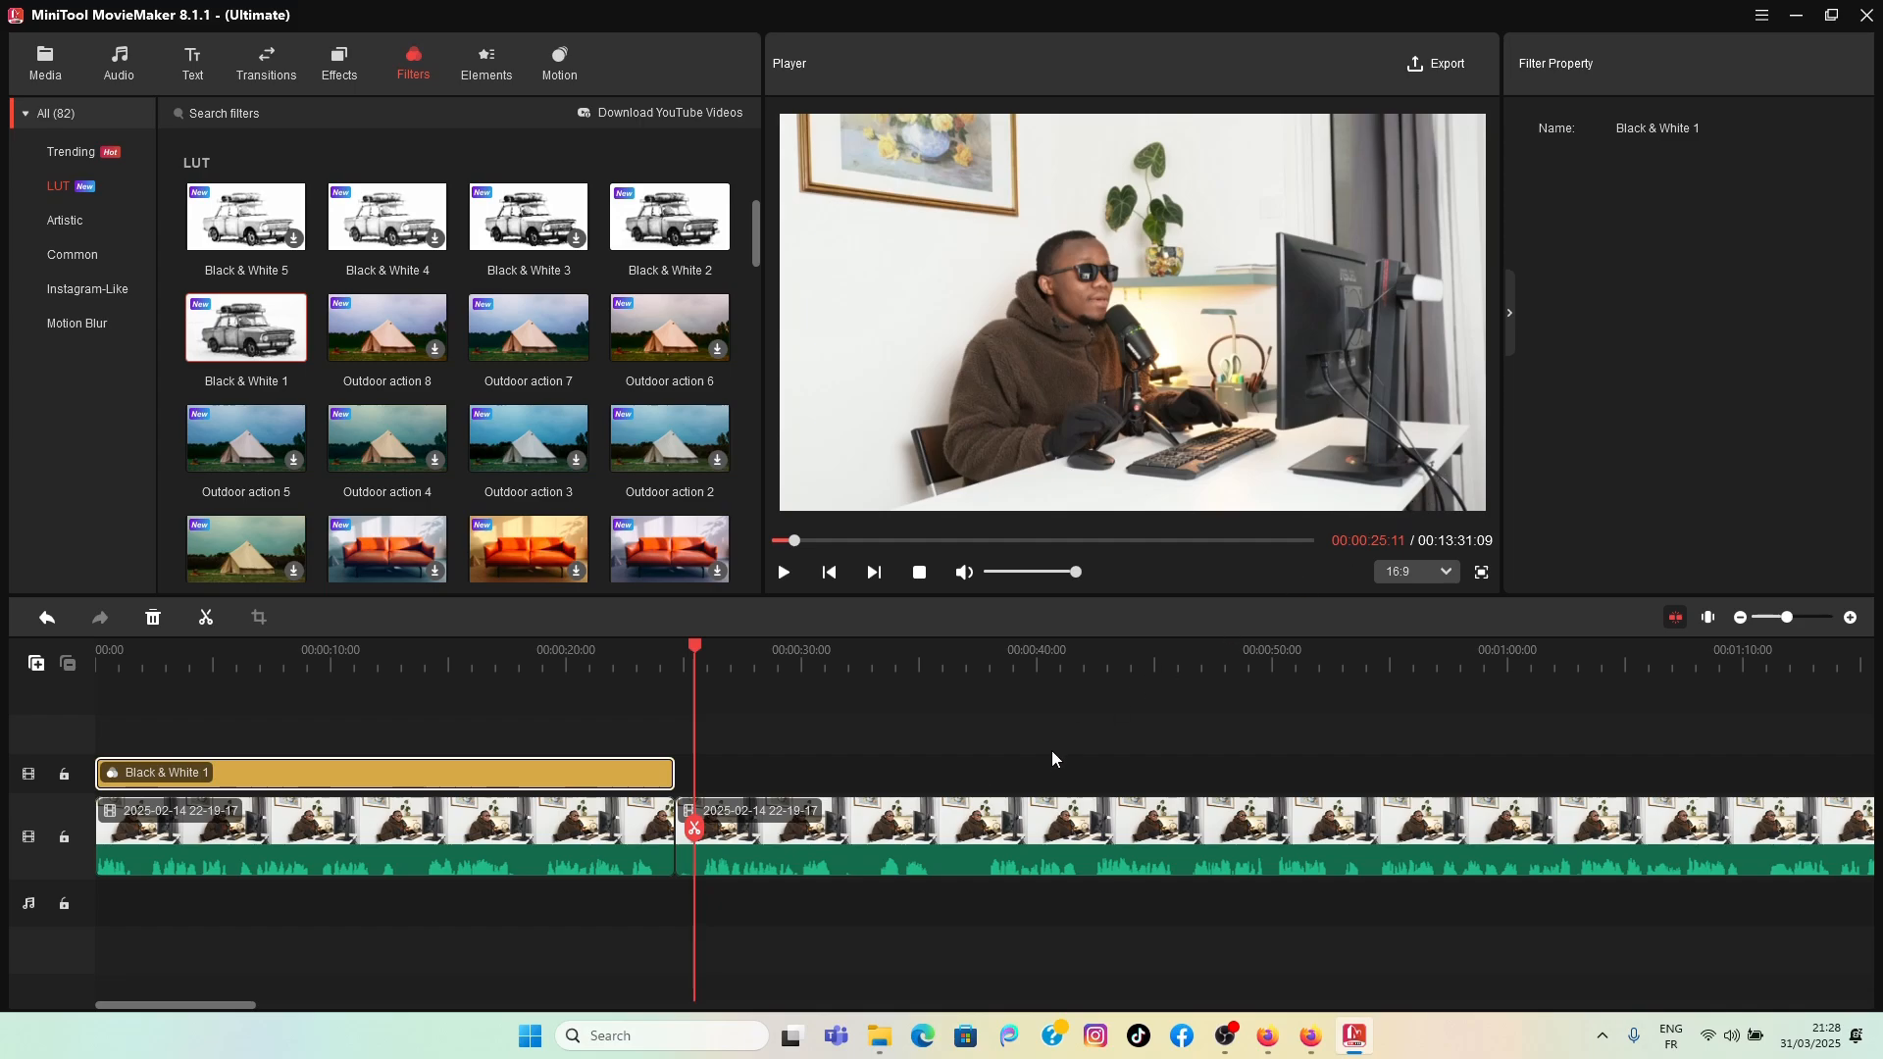
{"action": "left_click_drag", "start_coordinate": [695, 648], "coordinate": [434, 724]}
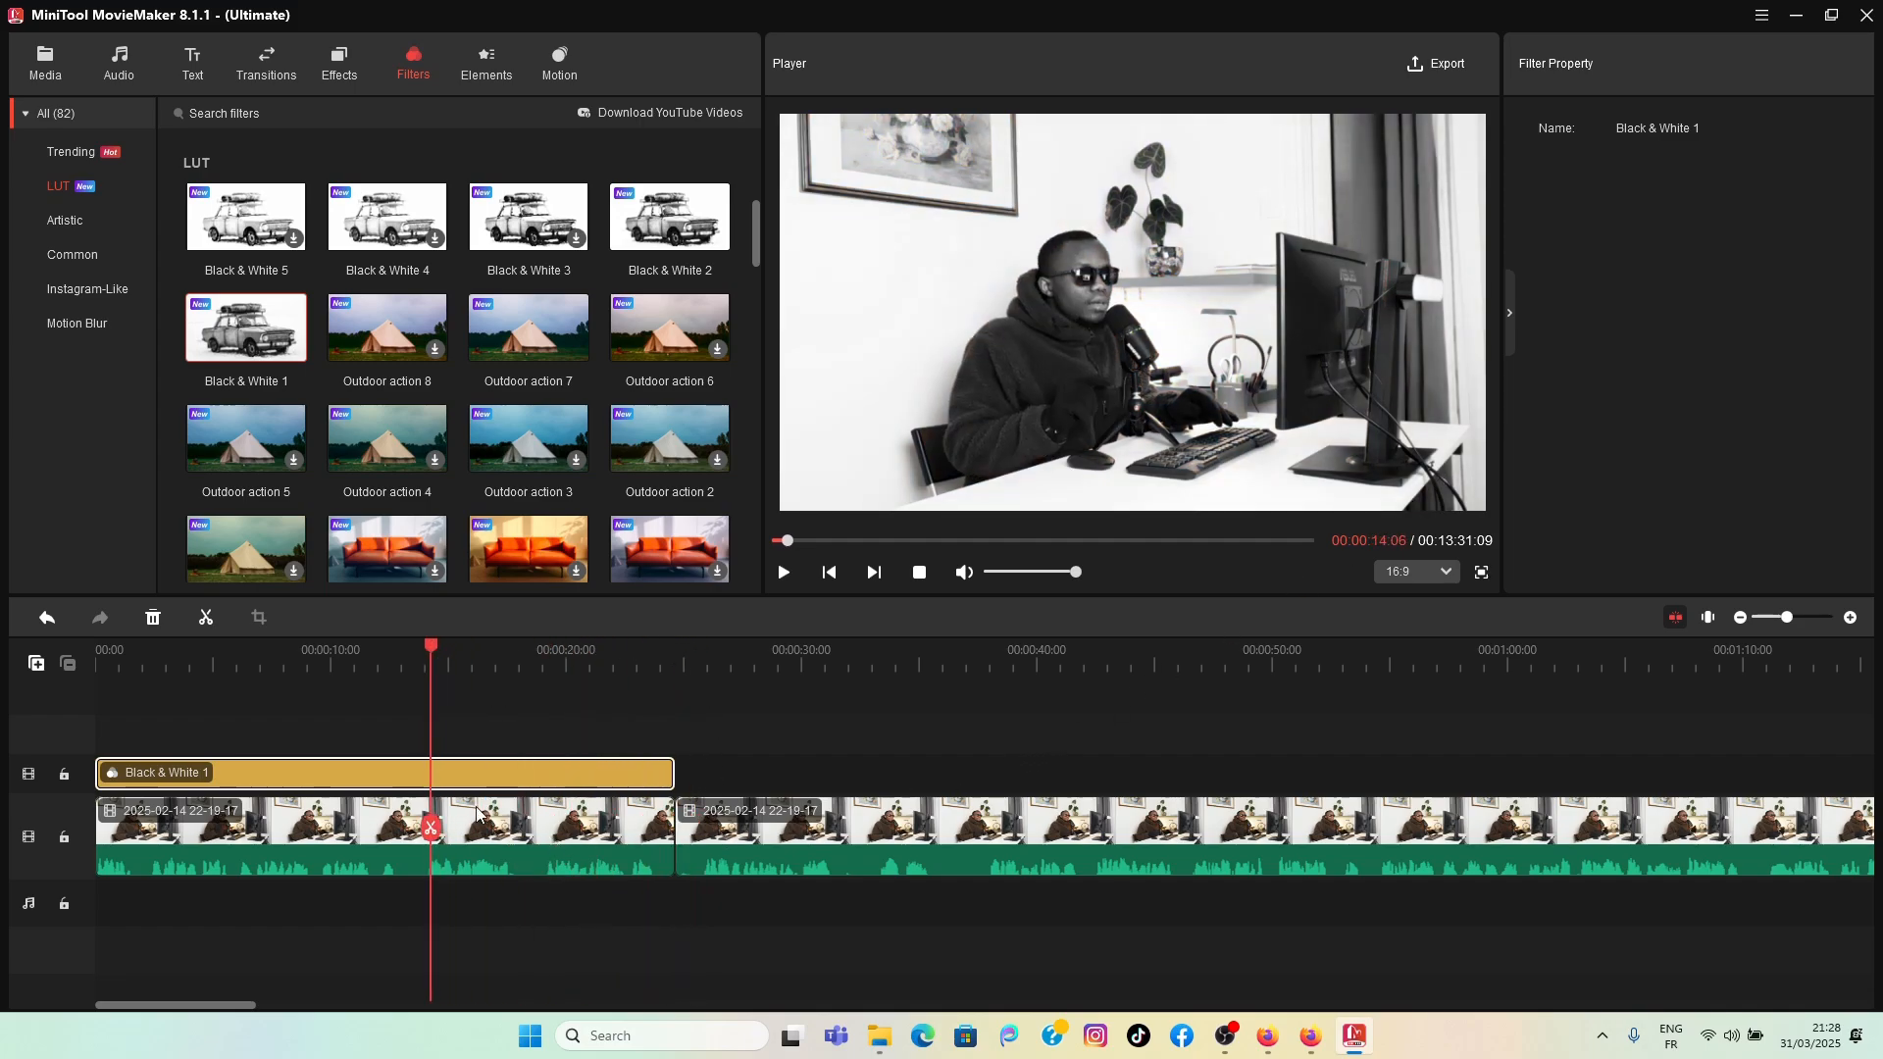
{"action": "left_click", "coordinate": [431, 647]}
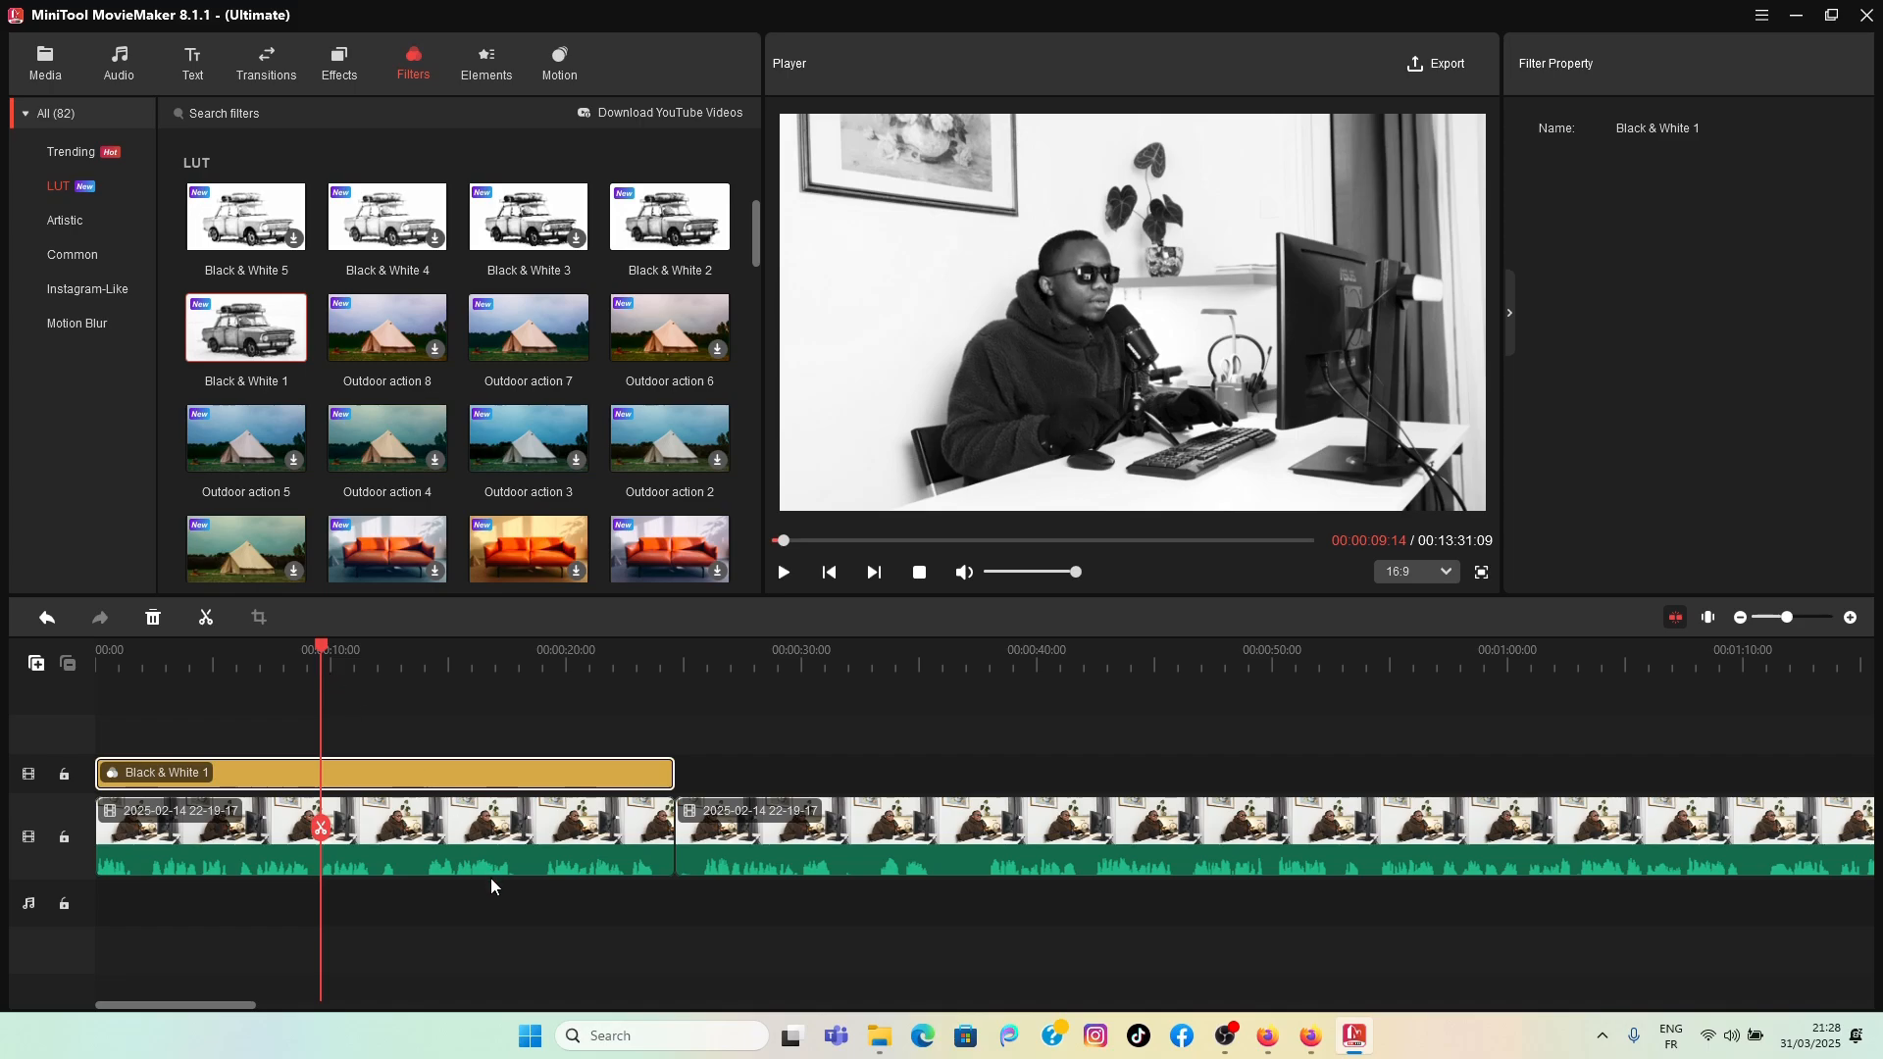
Step: Set the playback speed of the recording's first segment to 2x
{"action": "left_click", "coordinate": [482, 851]}
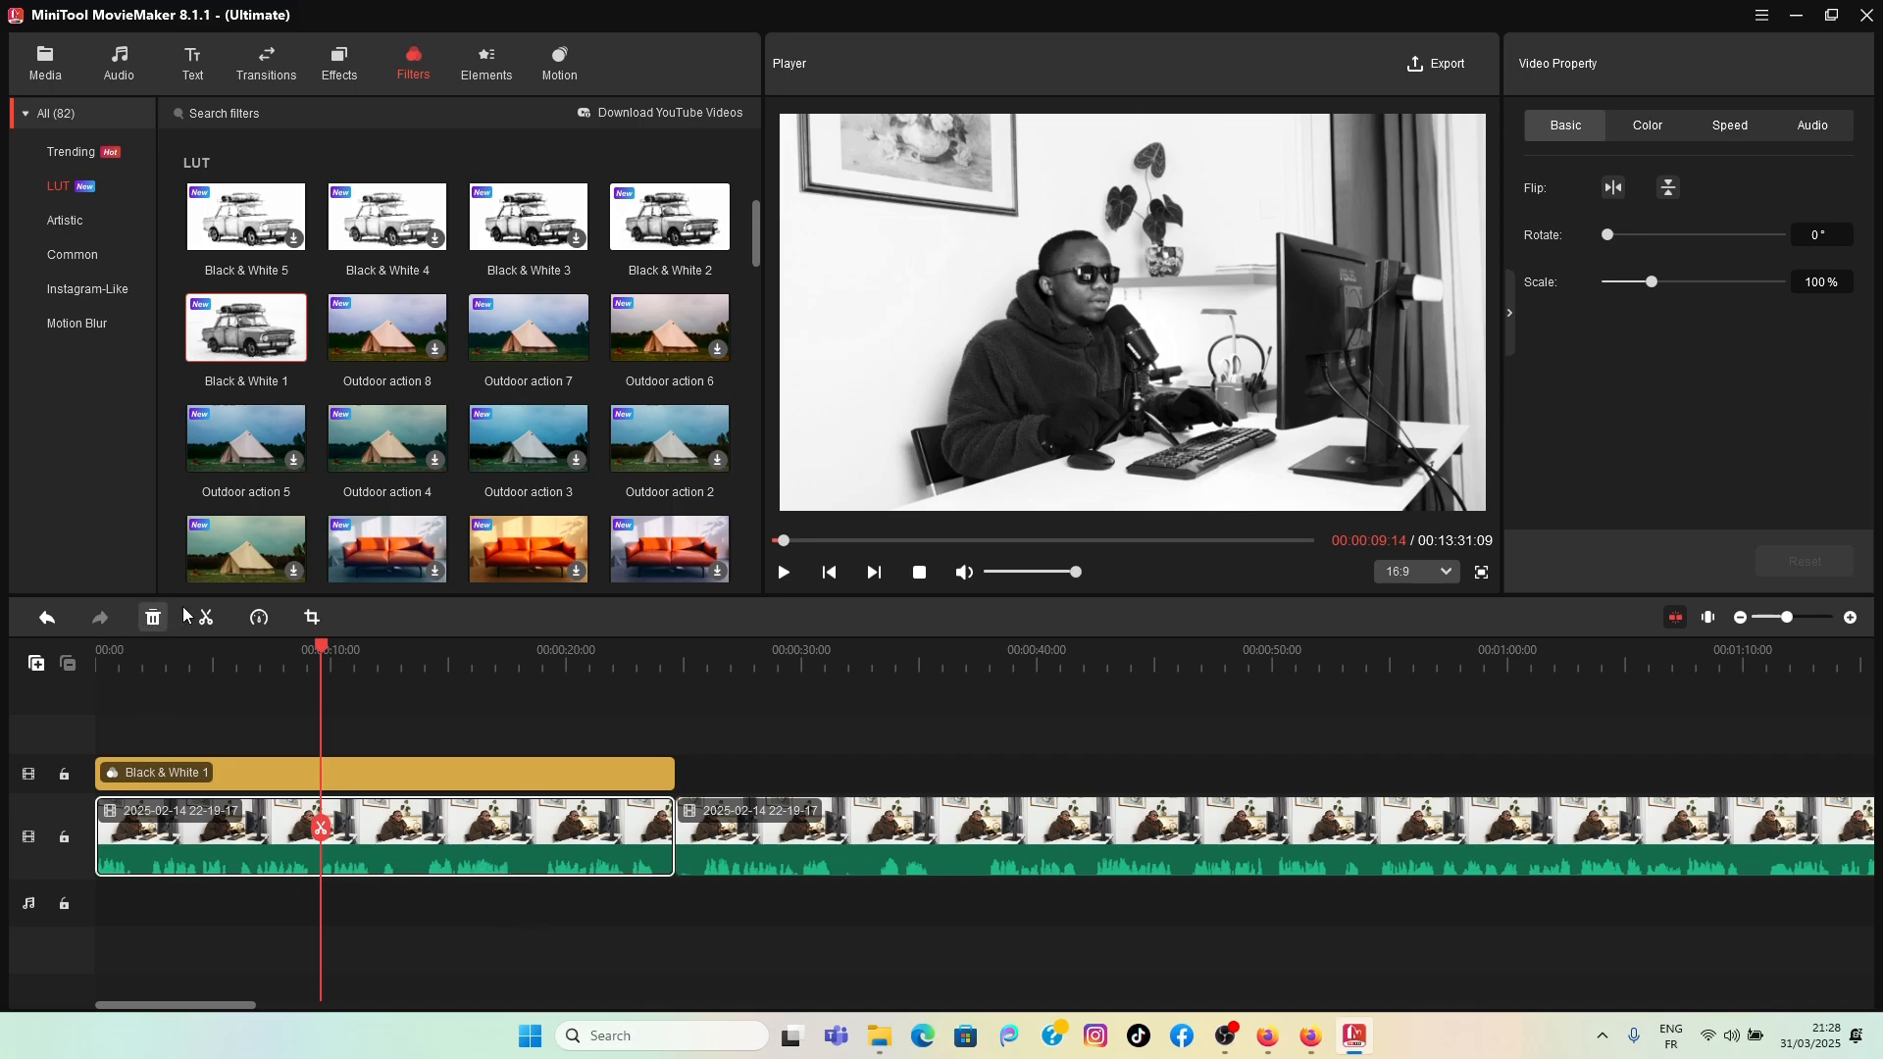
{"action": "left_click", "coordinate": [261, 621]}
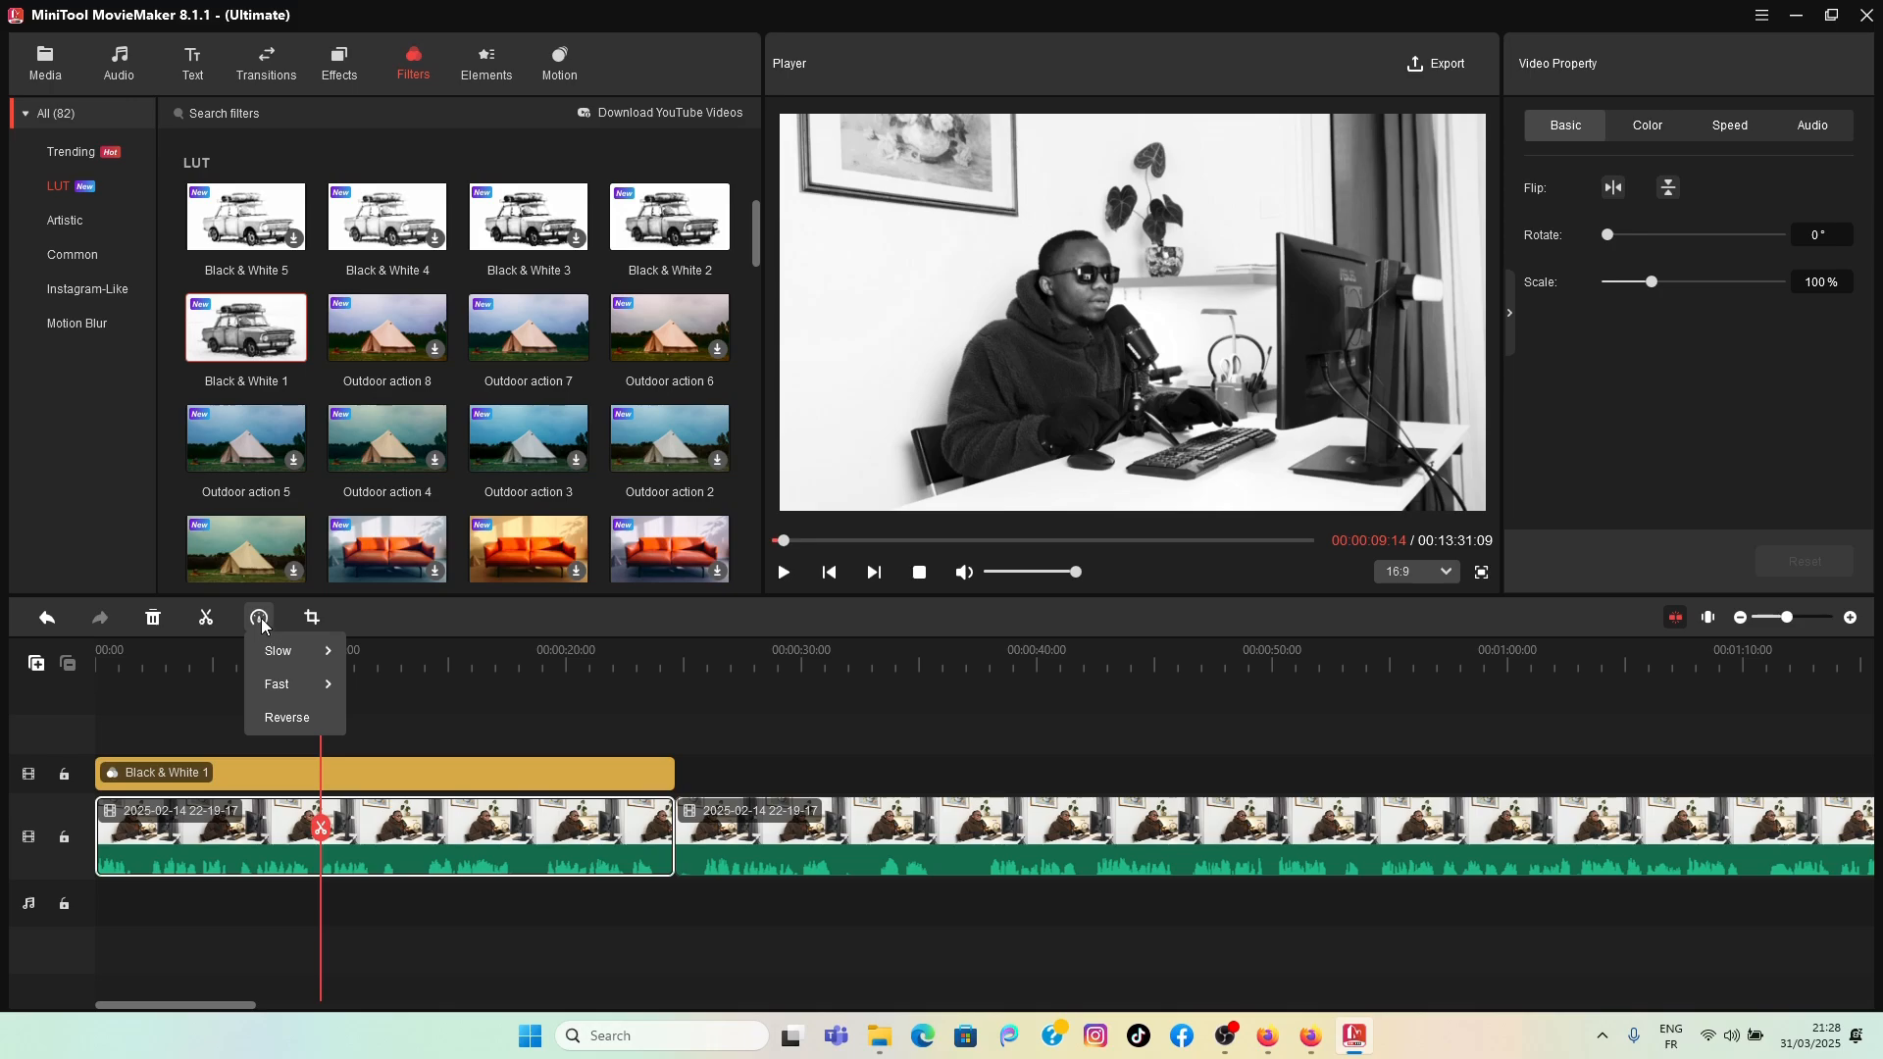
{"action": "mouse_move", "coordinate": [291, 684]}
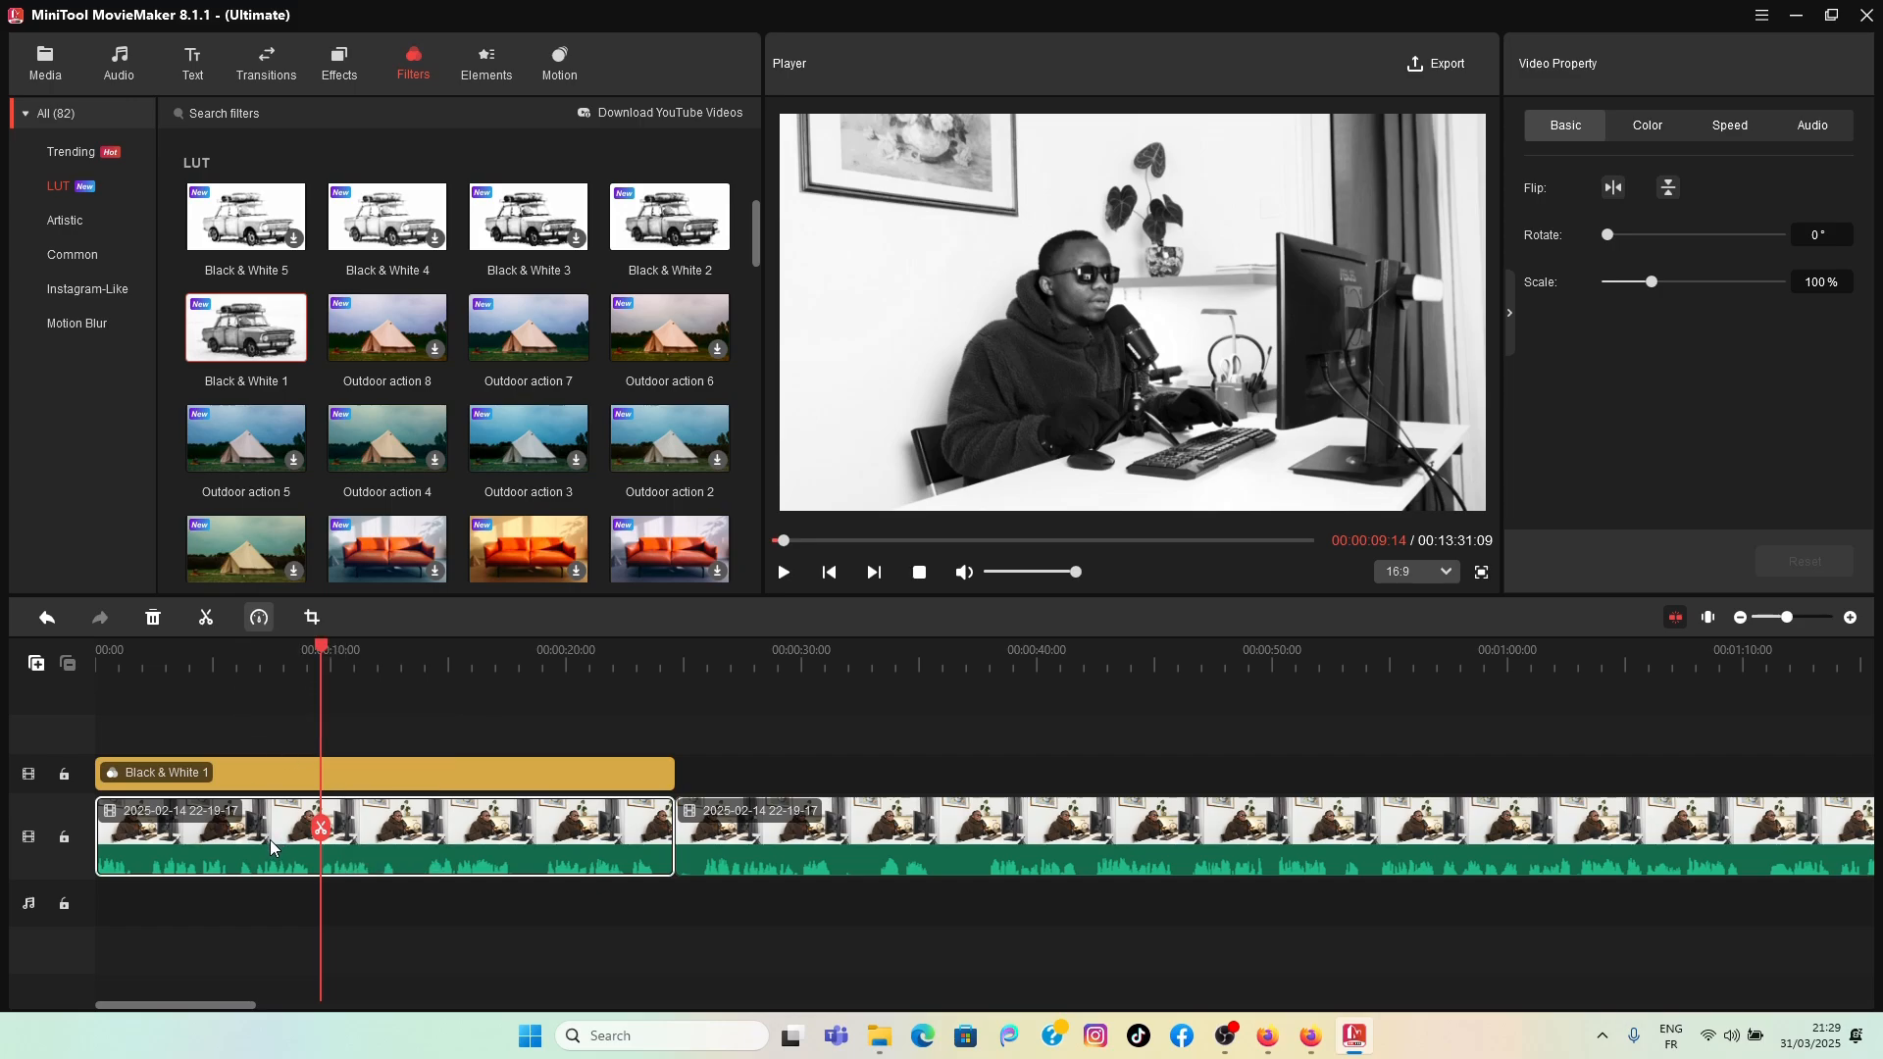
{"action": "left_click", "coordinate": [1039, 842]}
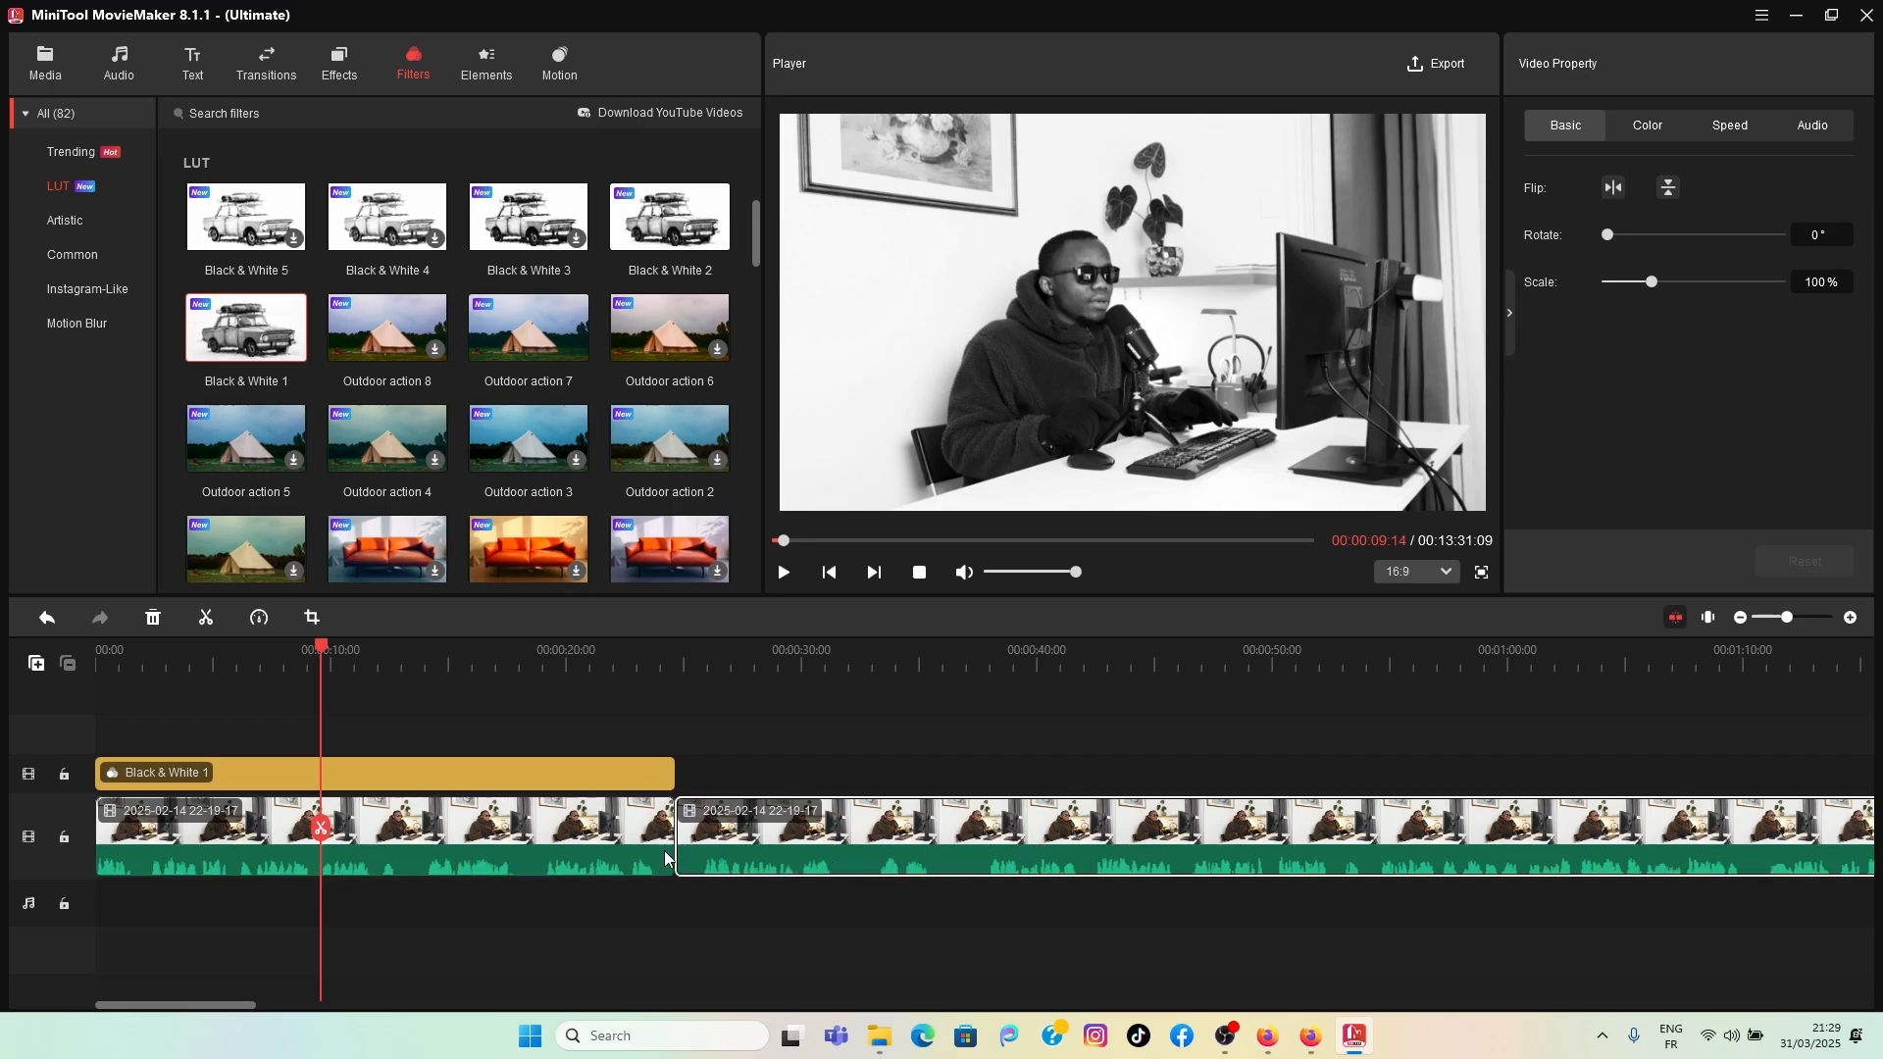
{"action": "left_click", "coordinate": [612, 848]}
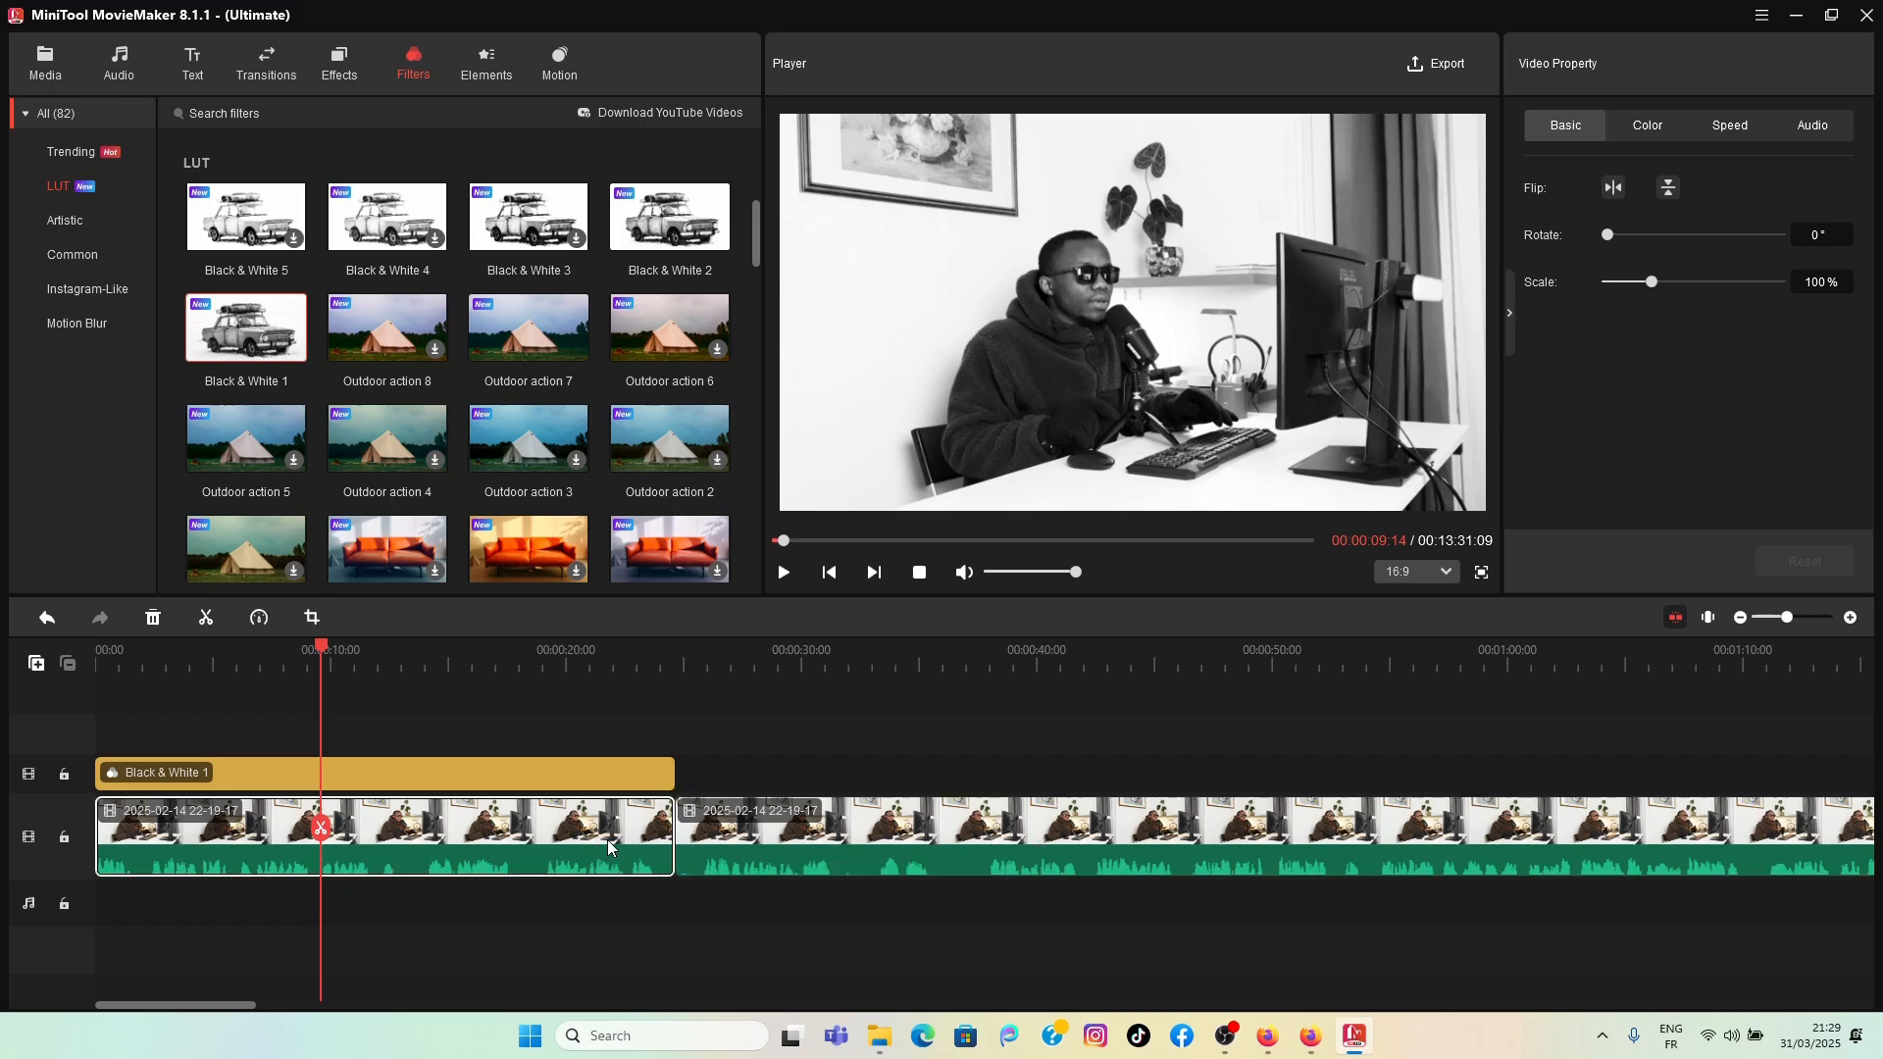
{"action": "left_click", "coordinate": [1728, 125]}
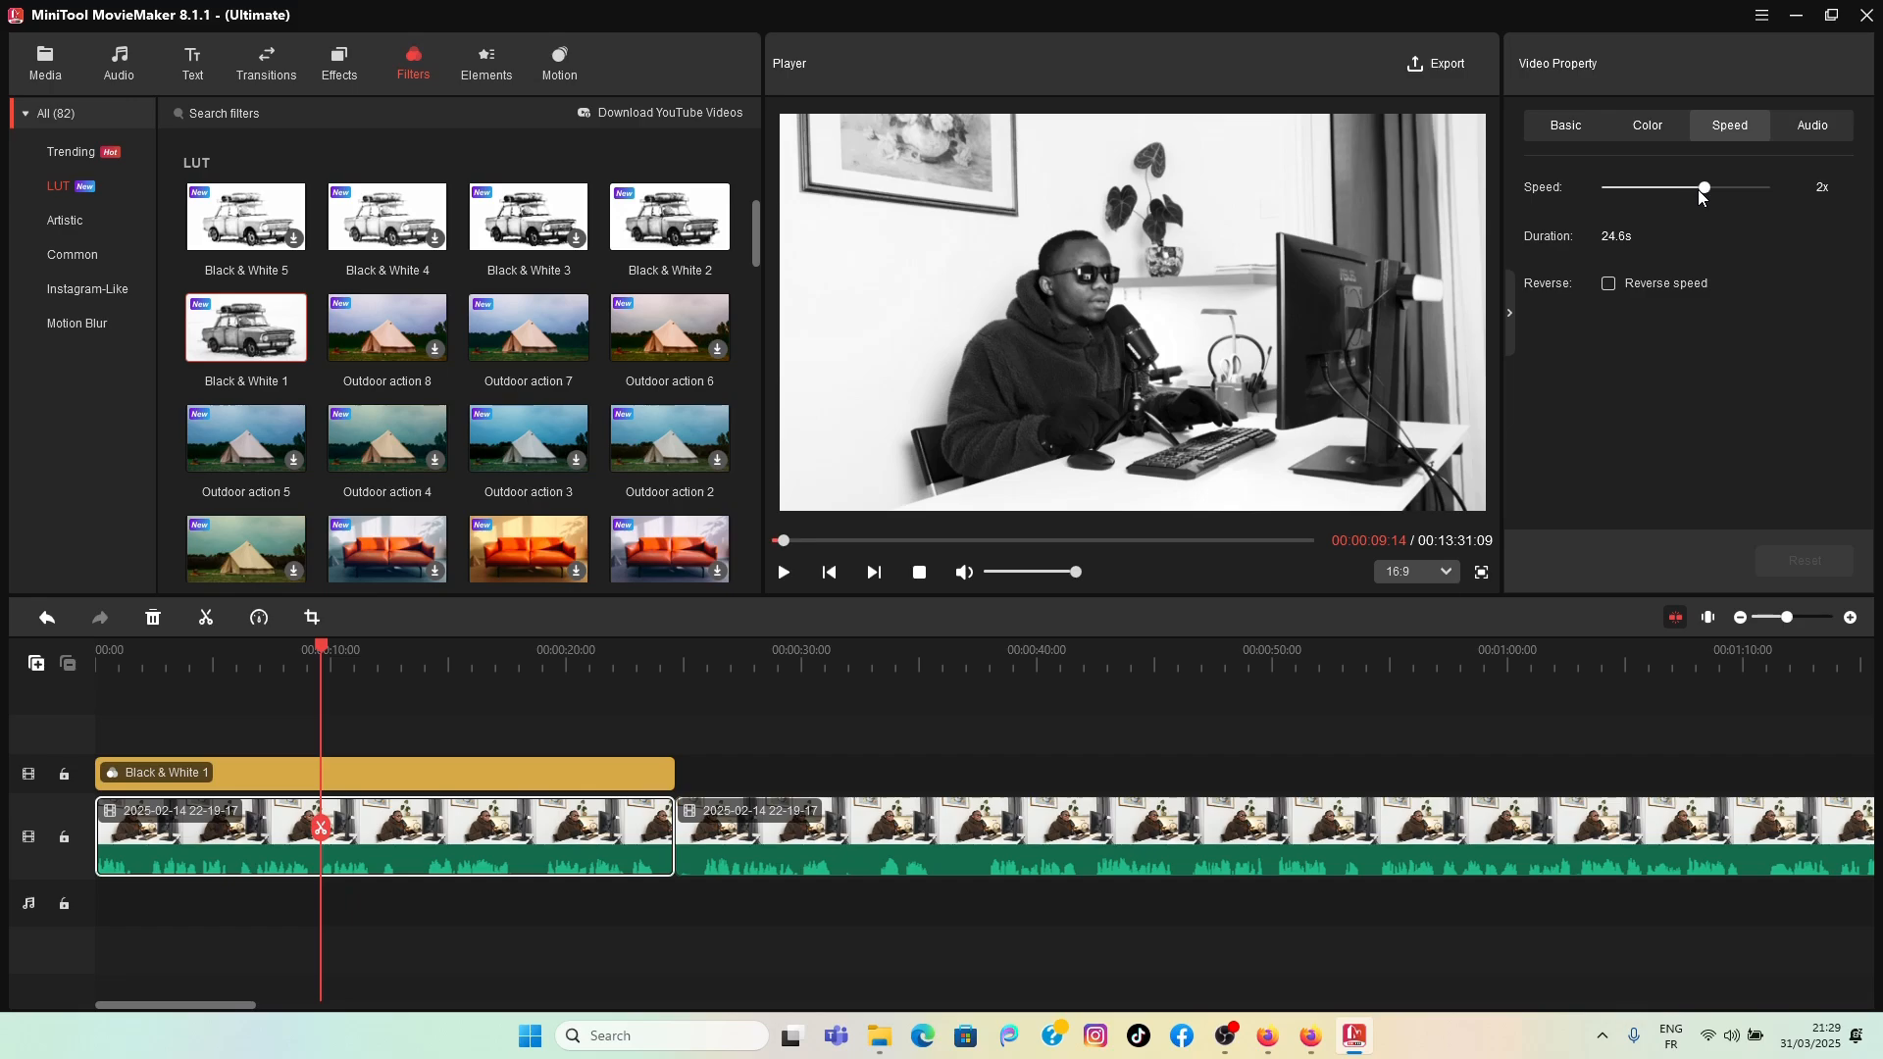
{"action": "left_click", "coordinate": [1699, 190]}
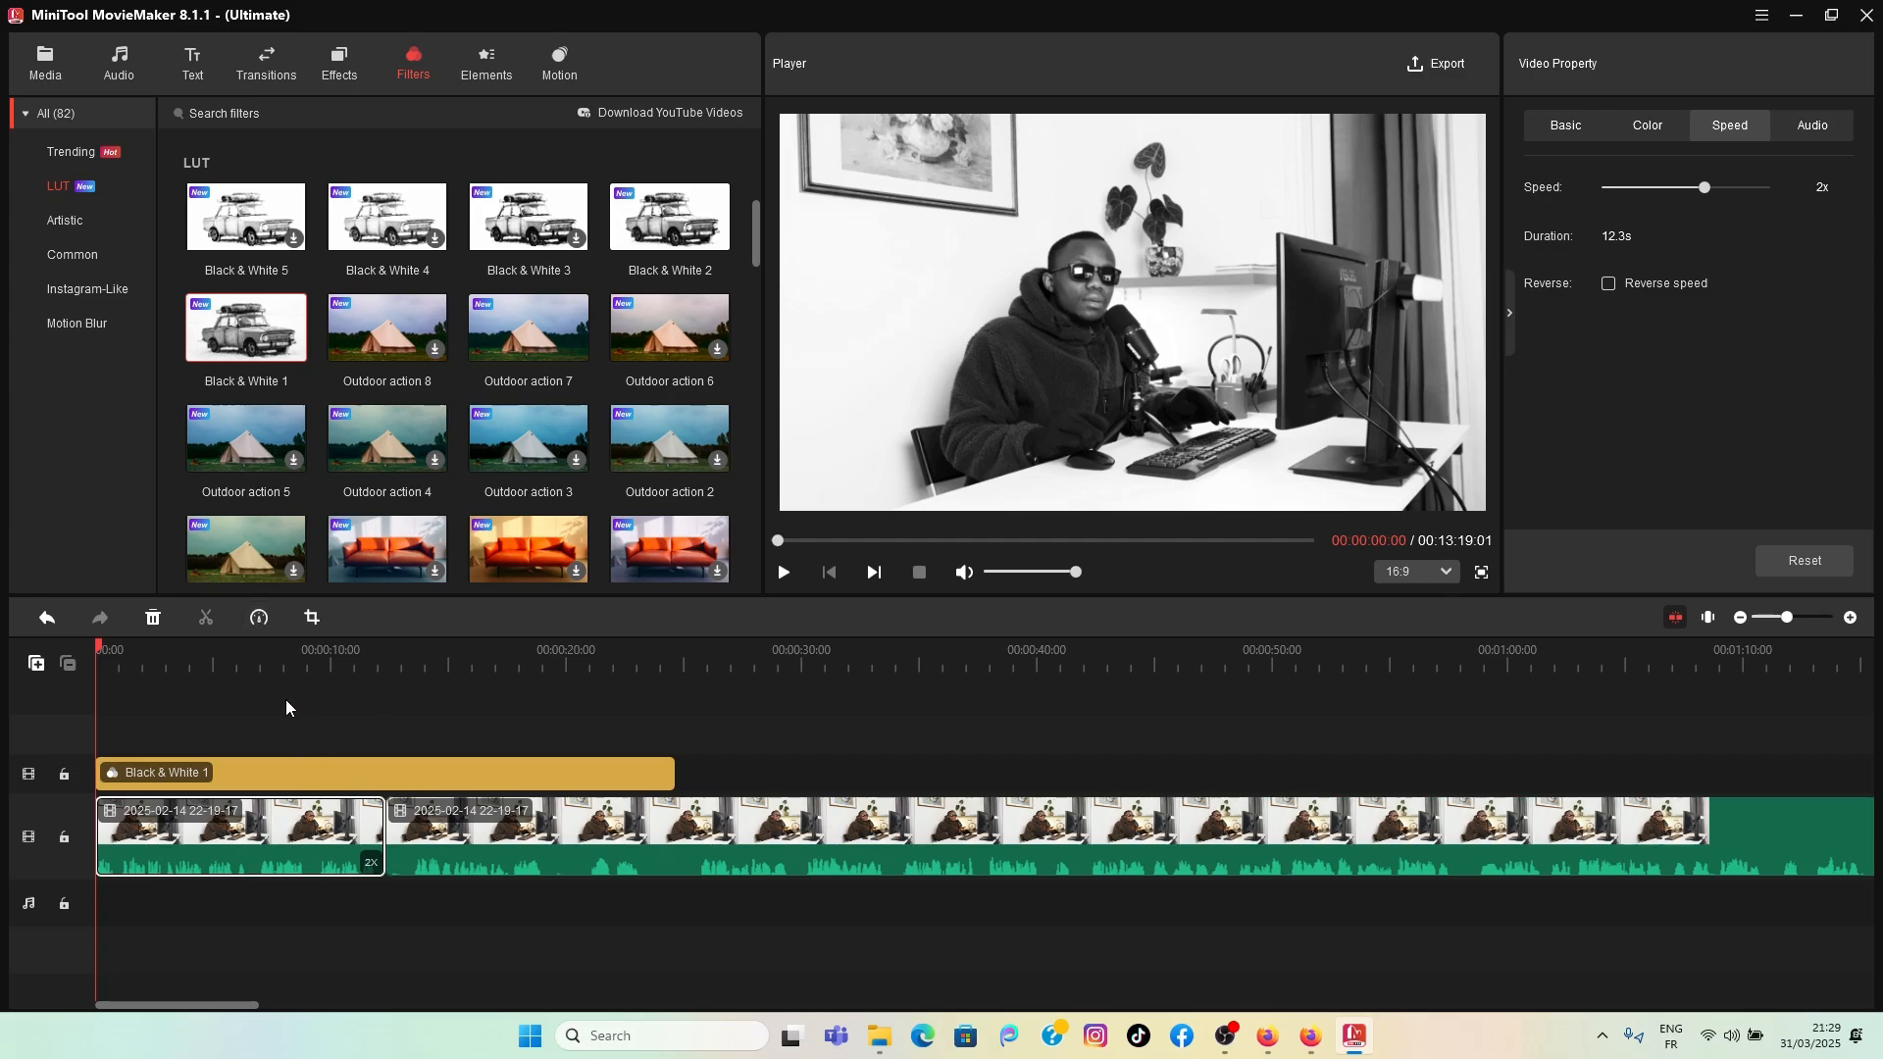
Step: Try a 4x speed on the first segment and set it back to 2x
{"action": "left_click", "coordinate": [258, 617]}
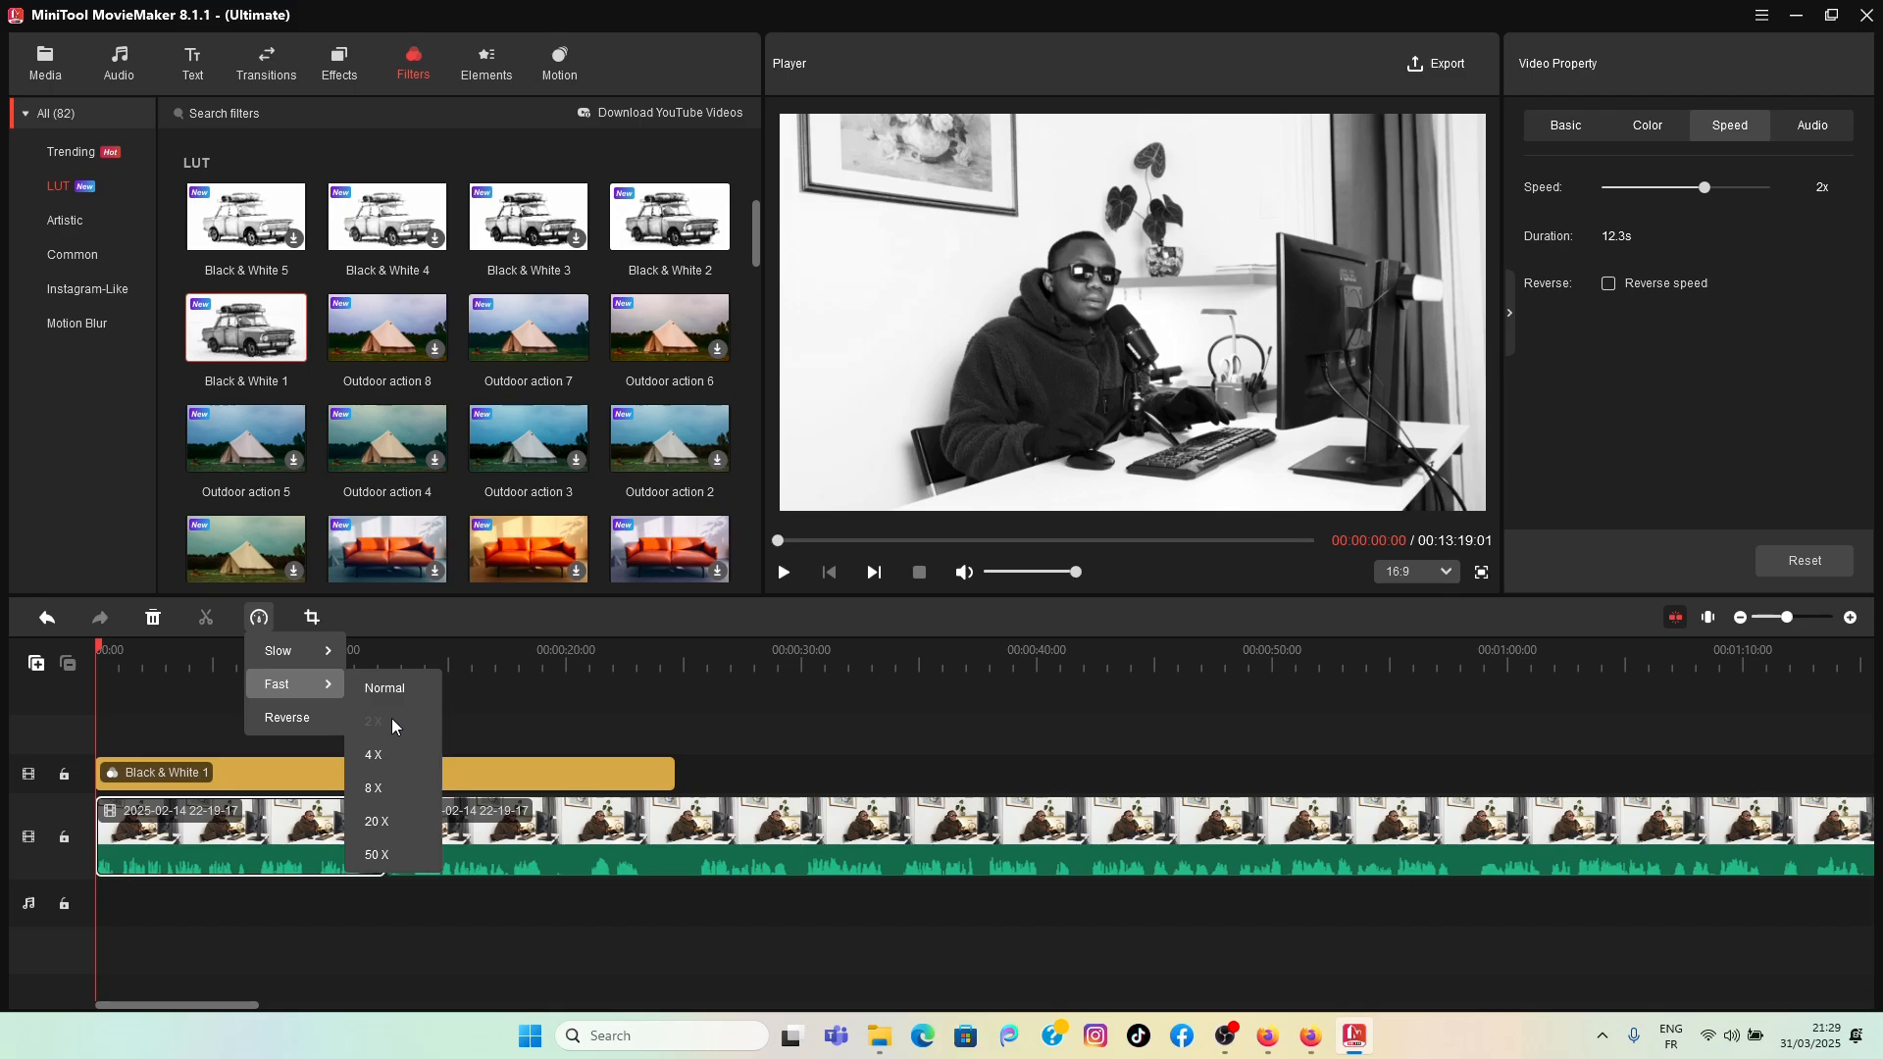
{"action": "left_click", "coordinate": [381, 722]}
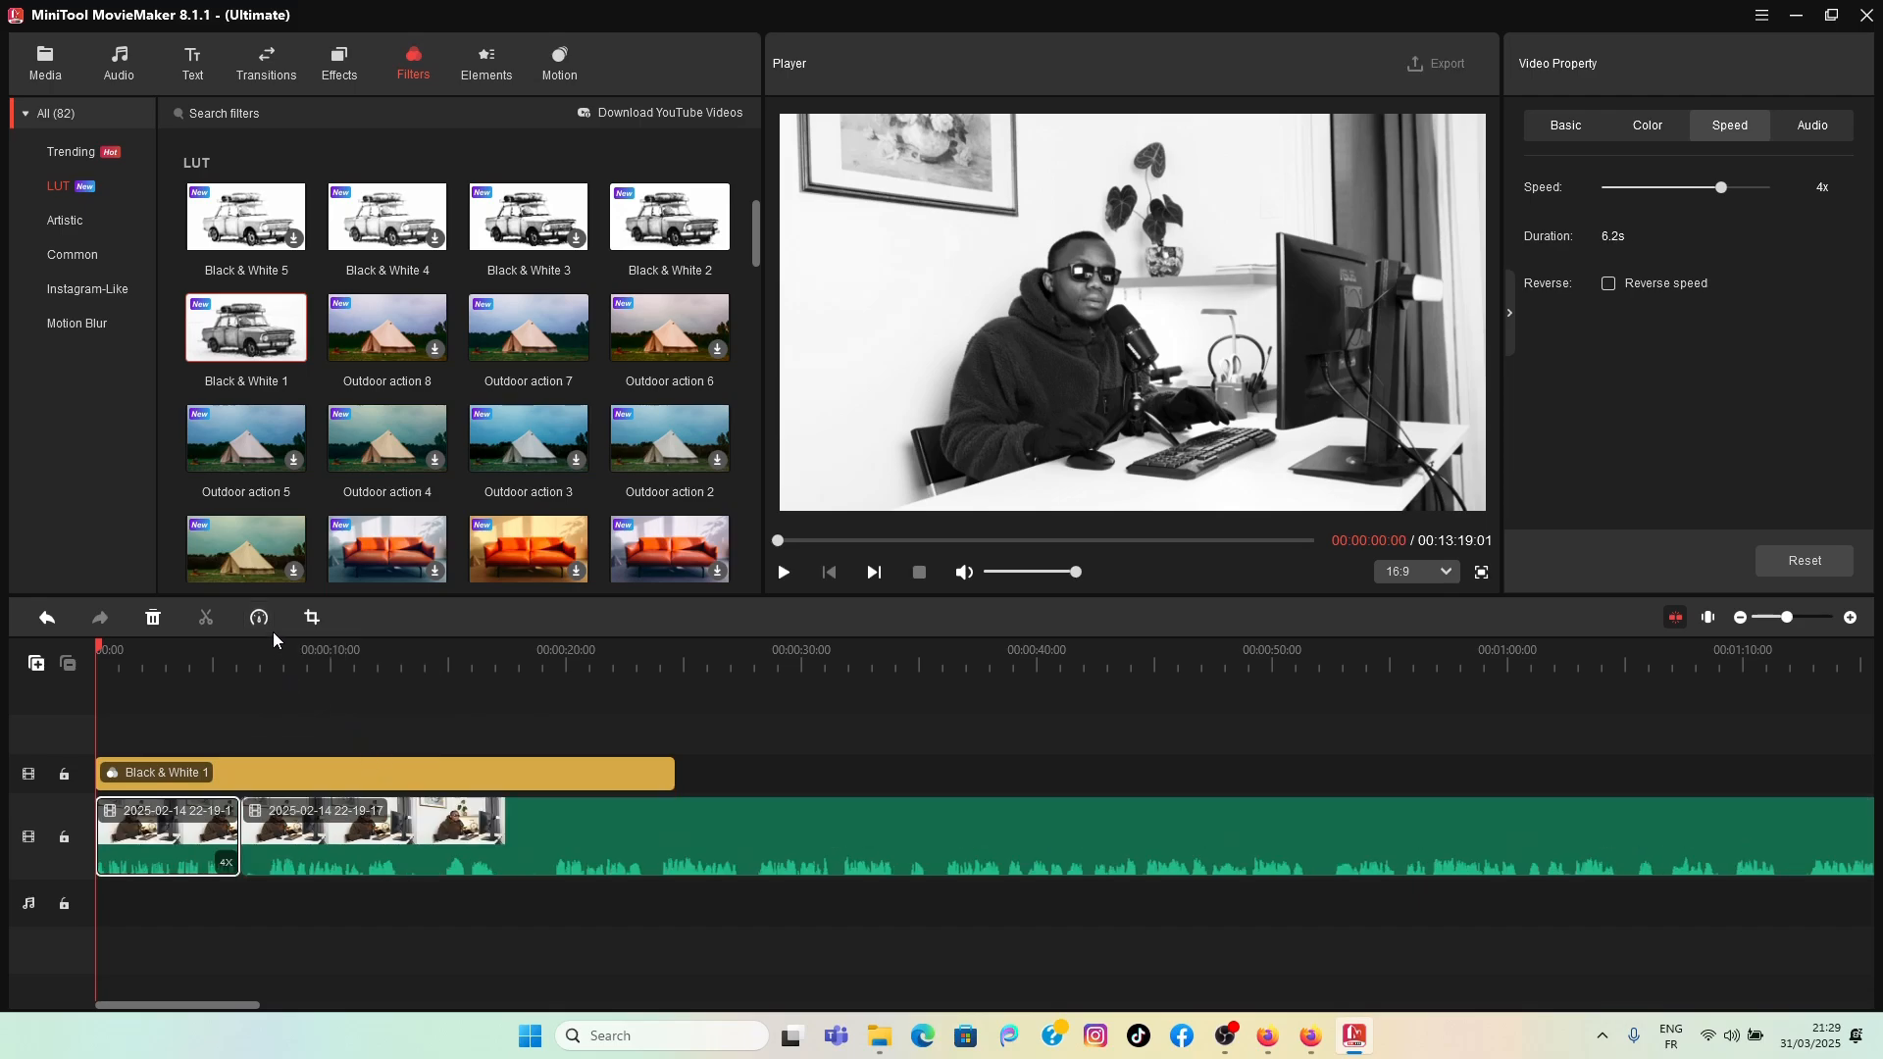
{"action": "left_click", "coordinate": [258, 617]}
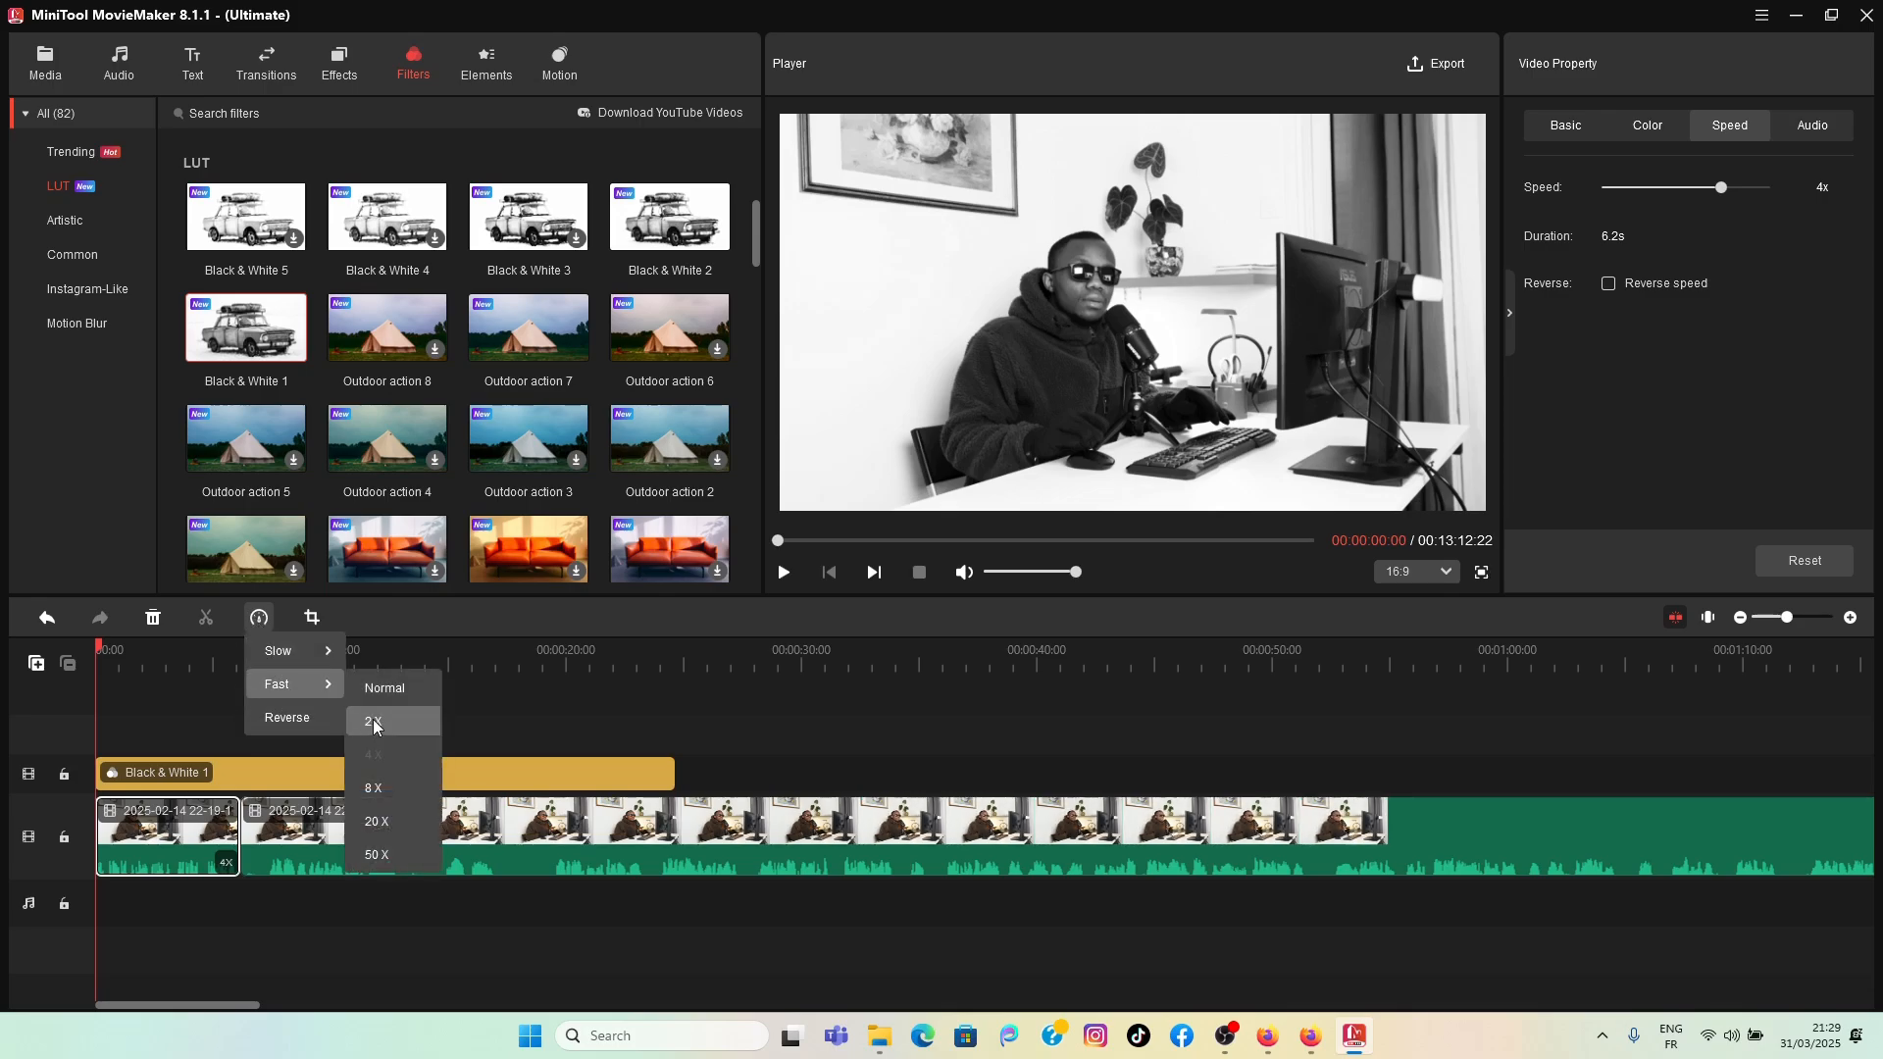
{"action": "left_click", "coordinate": [373, 722]}
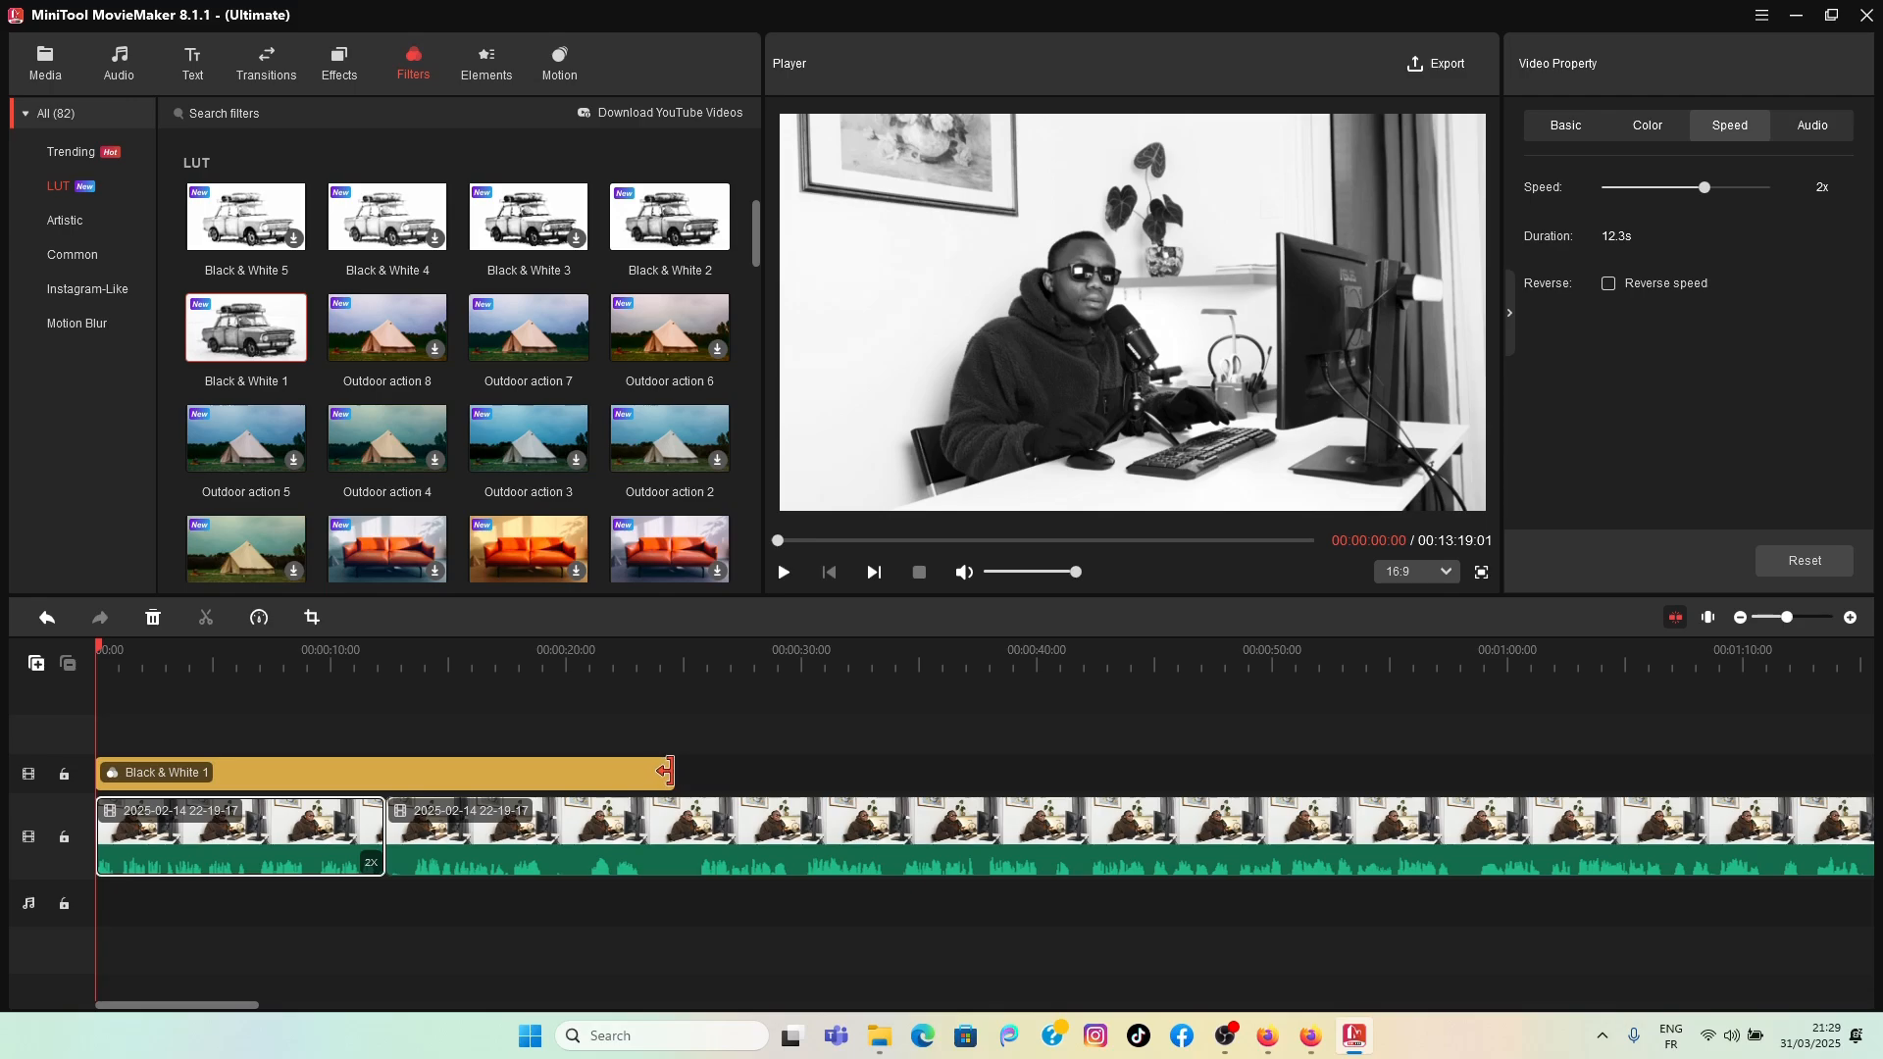
Step: Shorten the Black & White 1 filter to the end of the sped-up segment at 00:00:12:07 and play it back across the split
{"action": "left_click_drag", "start_coordinate": [667, 771], "coordinate": [390, 779]}
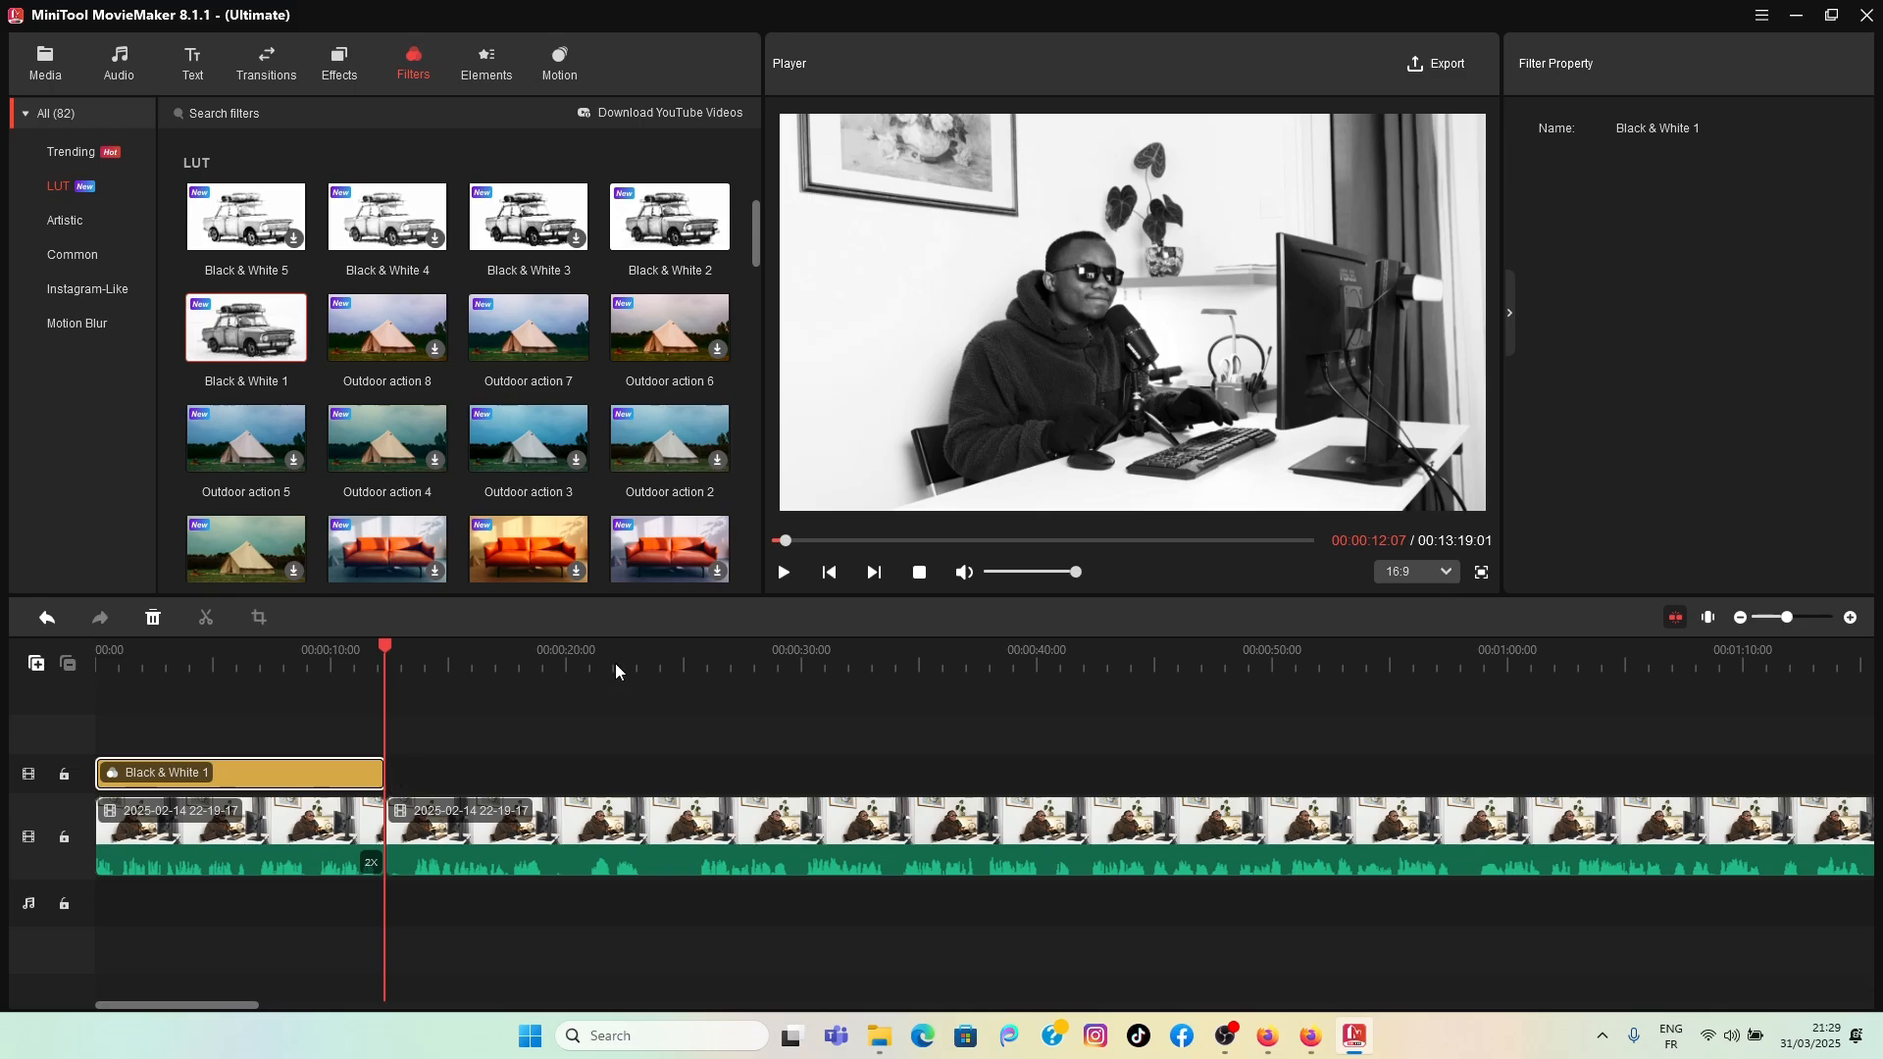
{"action": "left_click", "coordinate": [828, 572]}
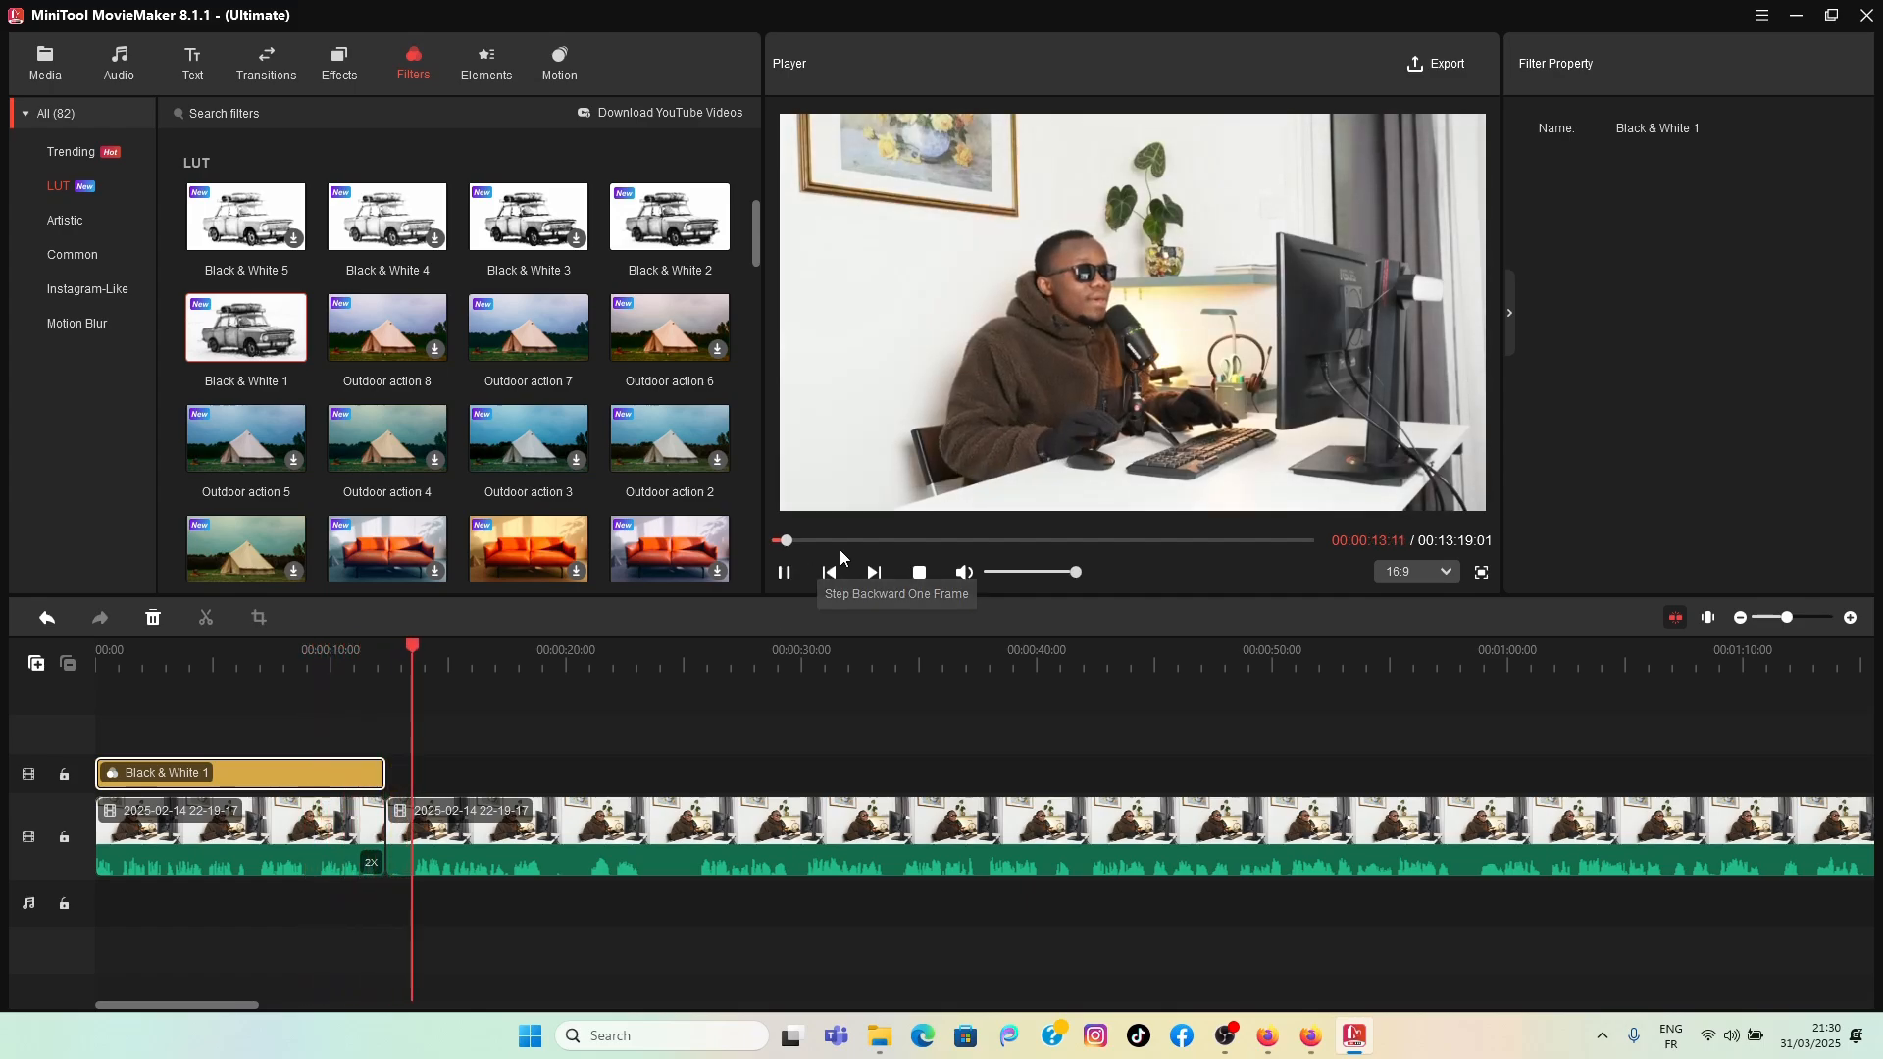
{"action": "left_click", "coordinate": [784, 585]}
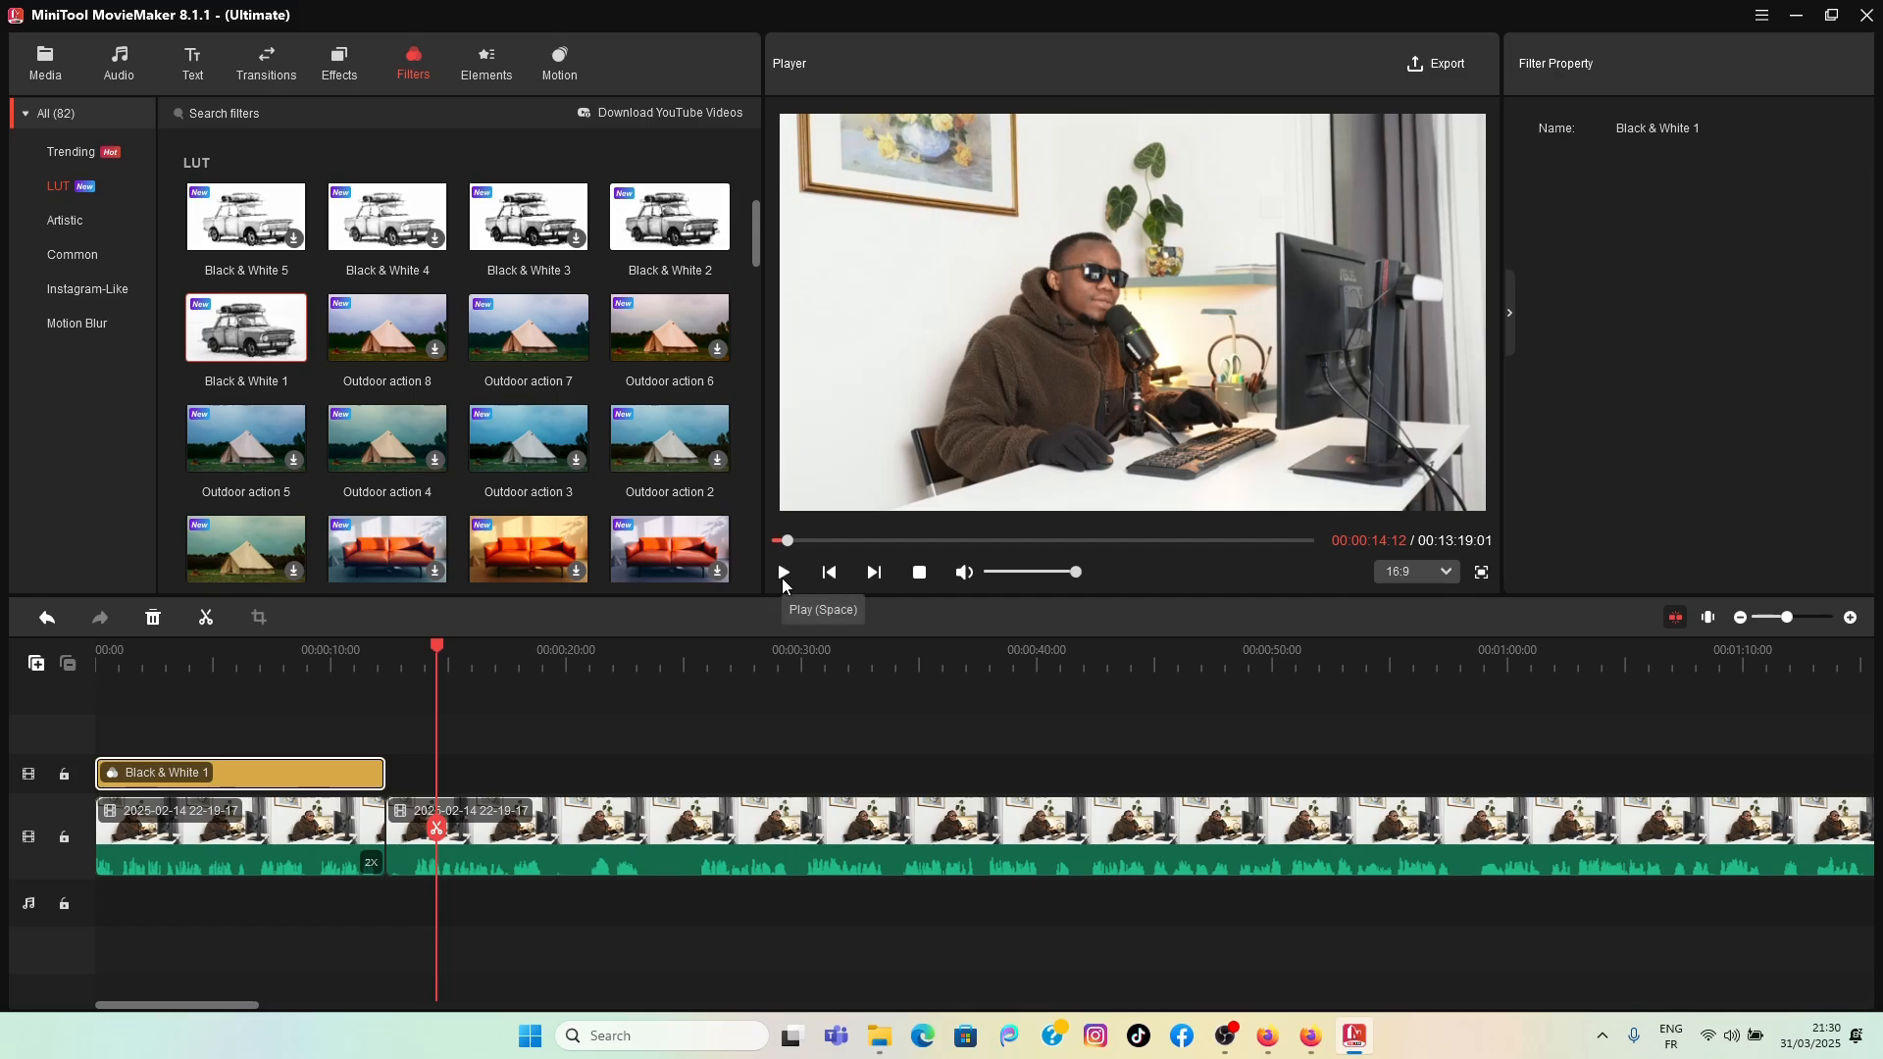
{"action": "left_click_drag", "start_coordinate": [788, 540], "coordinate": [730, 559]}
{"action": "left_click", "coordinate": [785, 573]}
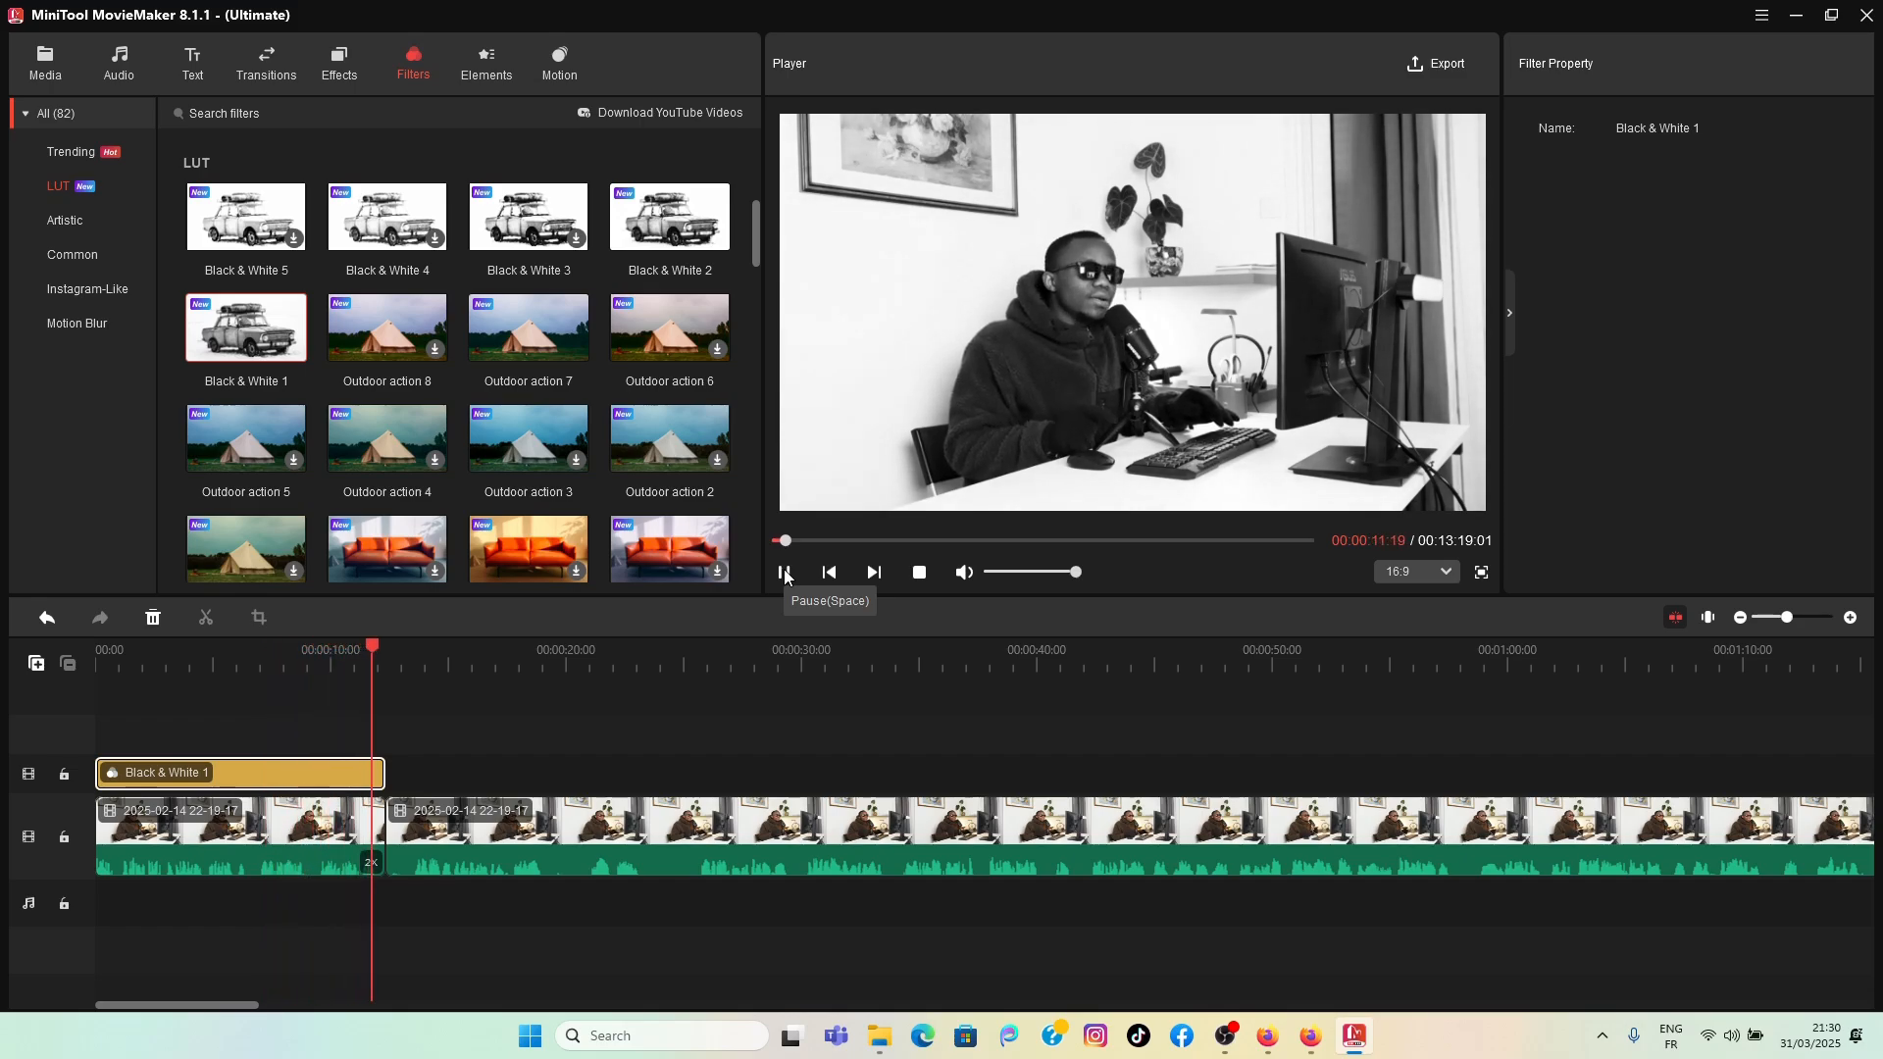
{"action": "left_click", "coordinate": [784, 574]}
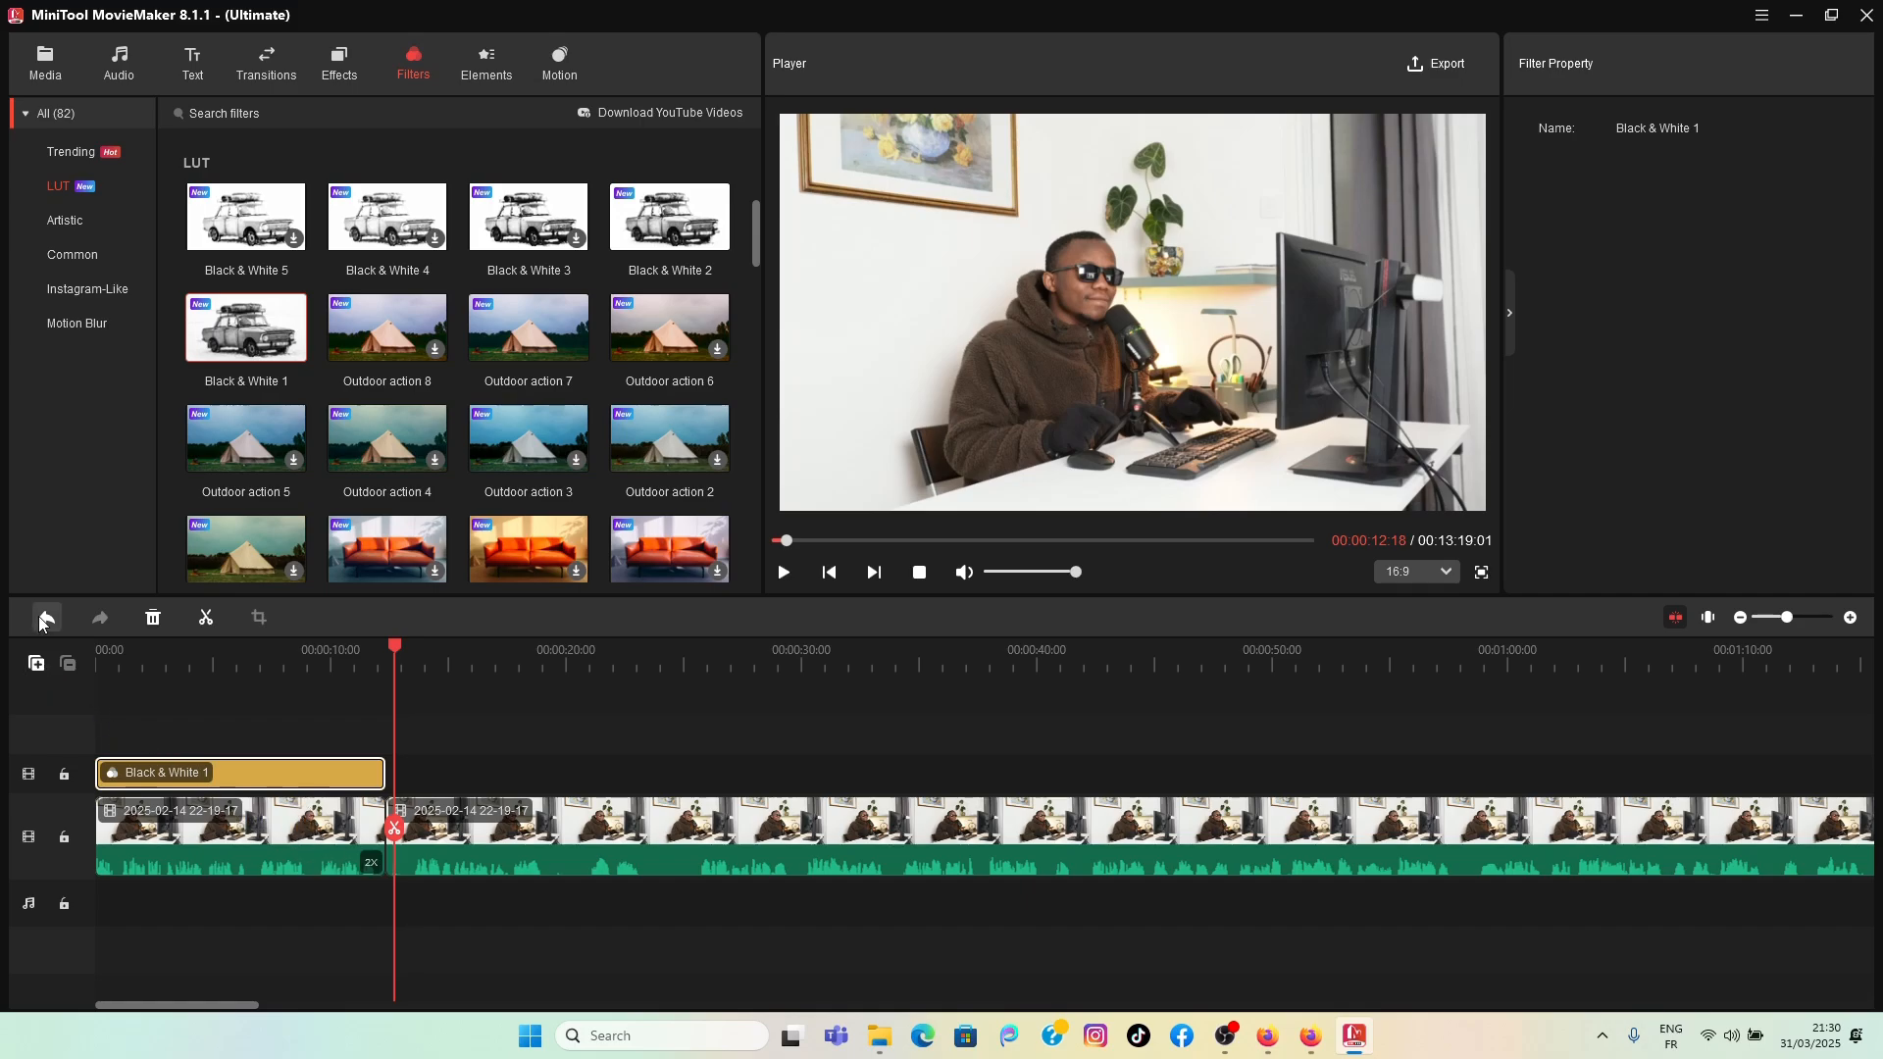
Step: Reset the first segment's speed to Normal and extend the Black & White 1 filter back to the segment's end at 00:00:24:15
{"action": "left_click", "coordinate": [298, 835]}
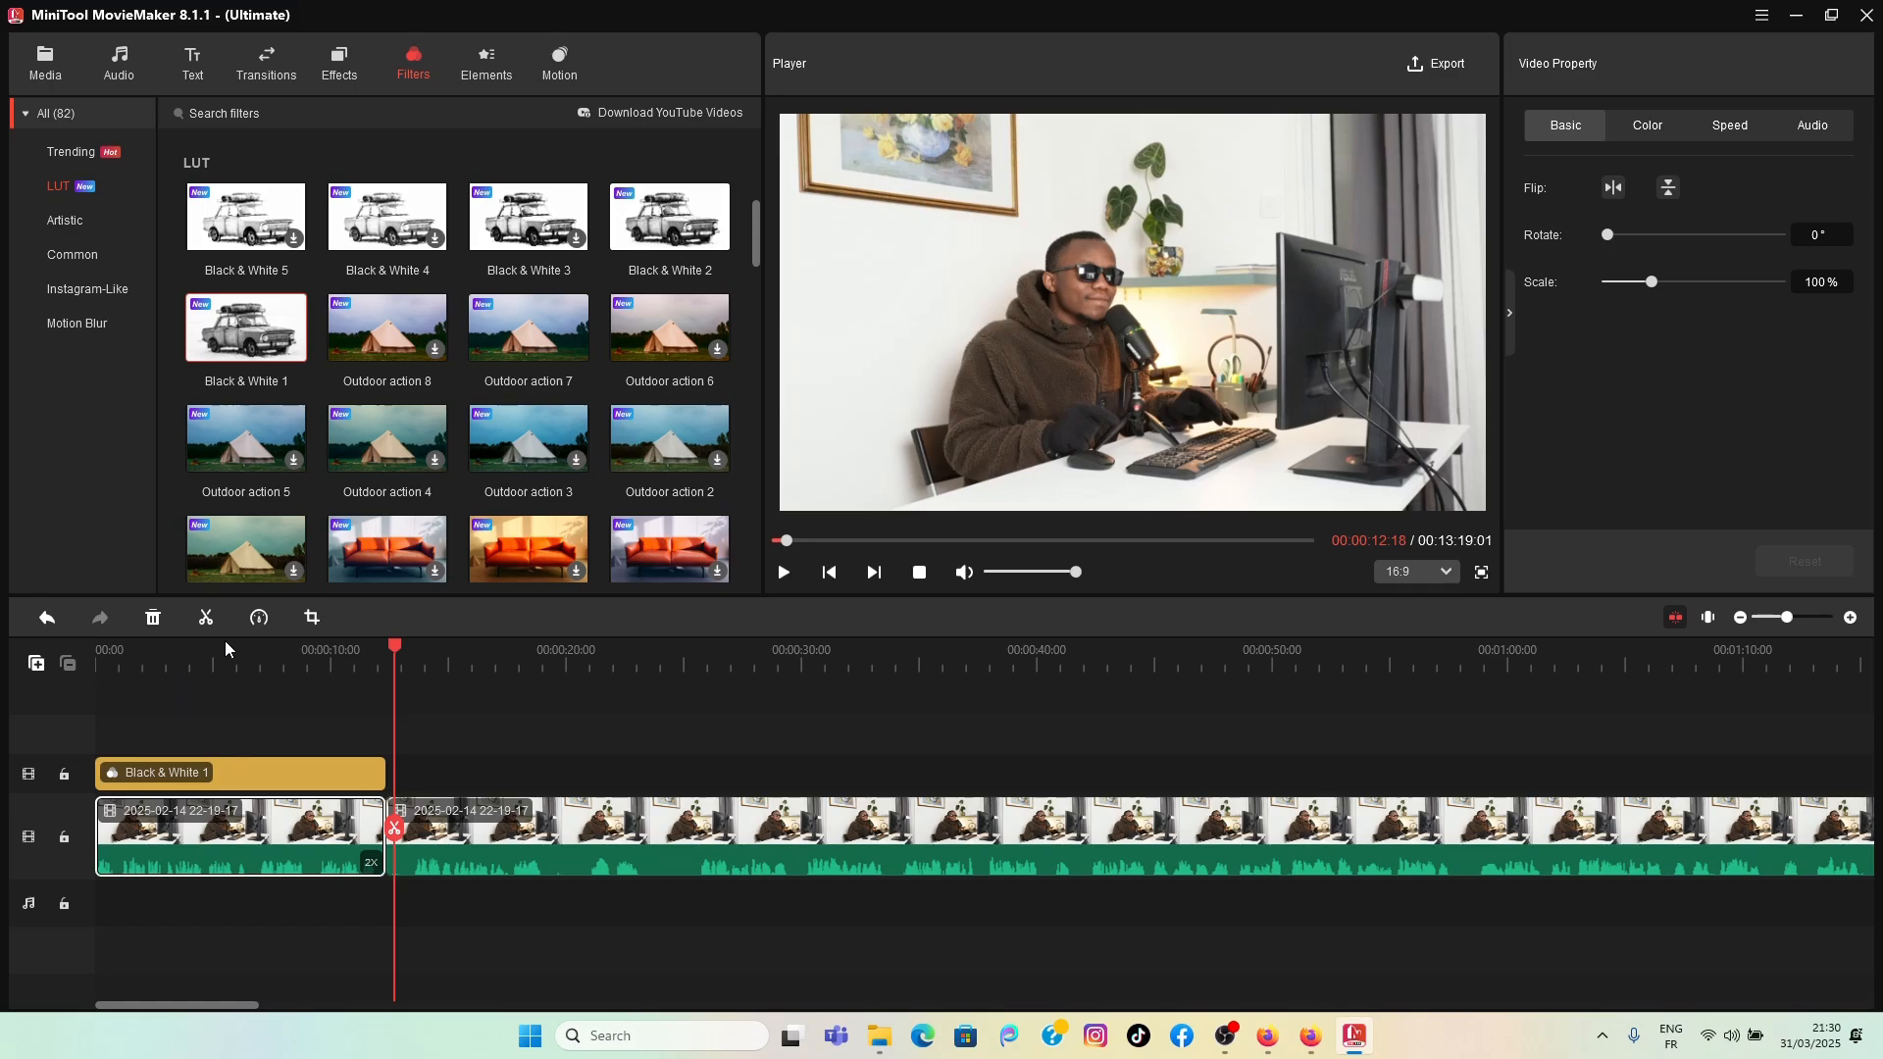
{"action": "left_click", "coordinate": [253, 625]}
{"action": "mouse_move", "coordinate": [292, 651]}
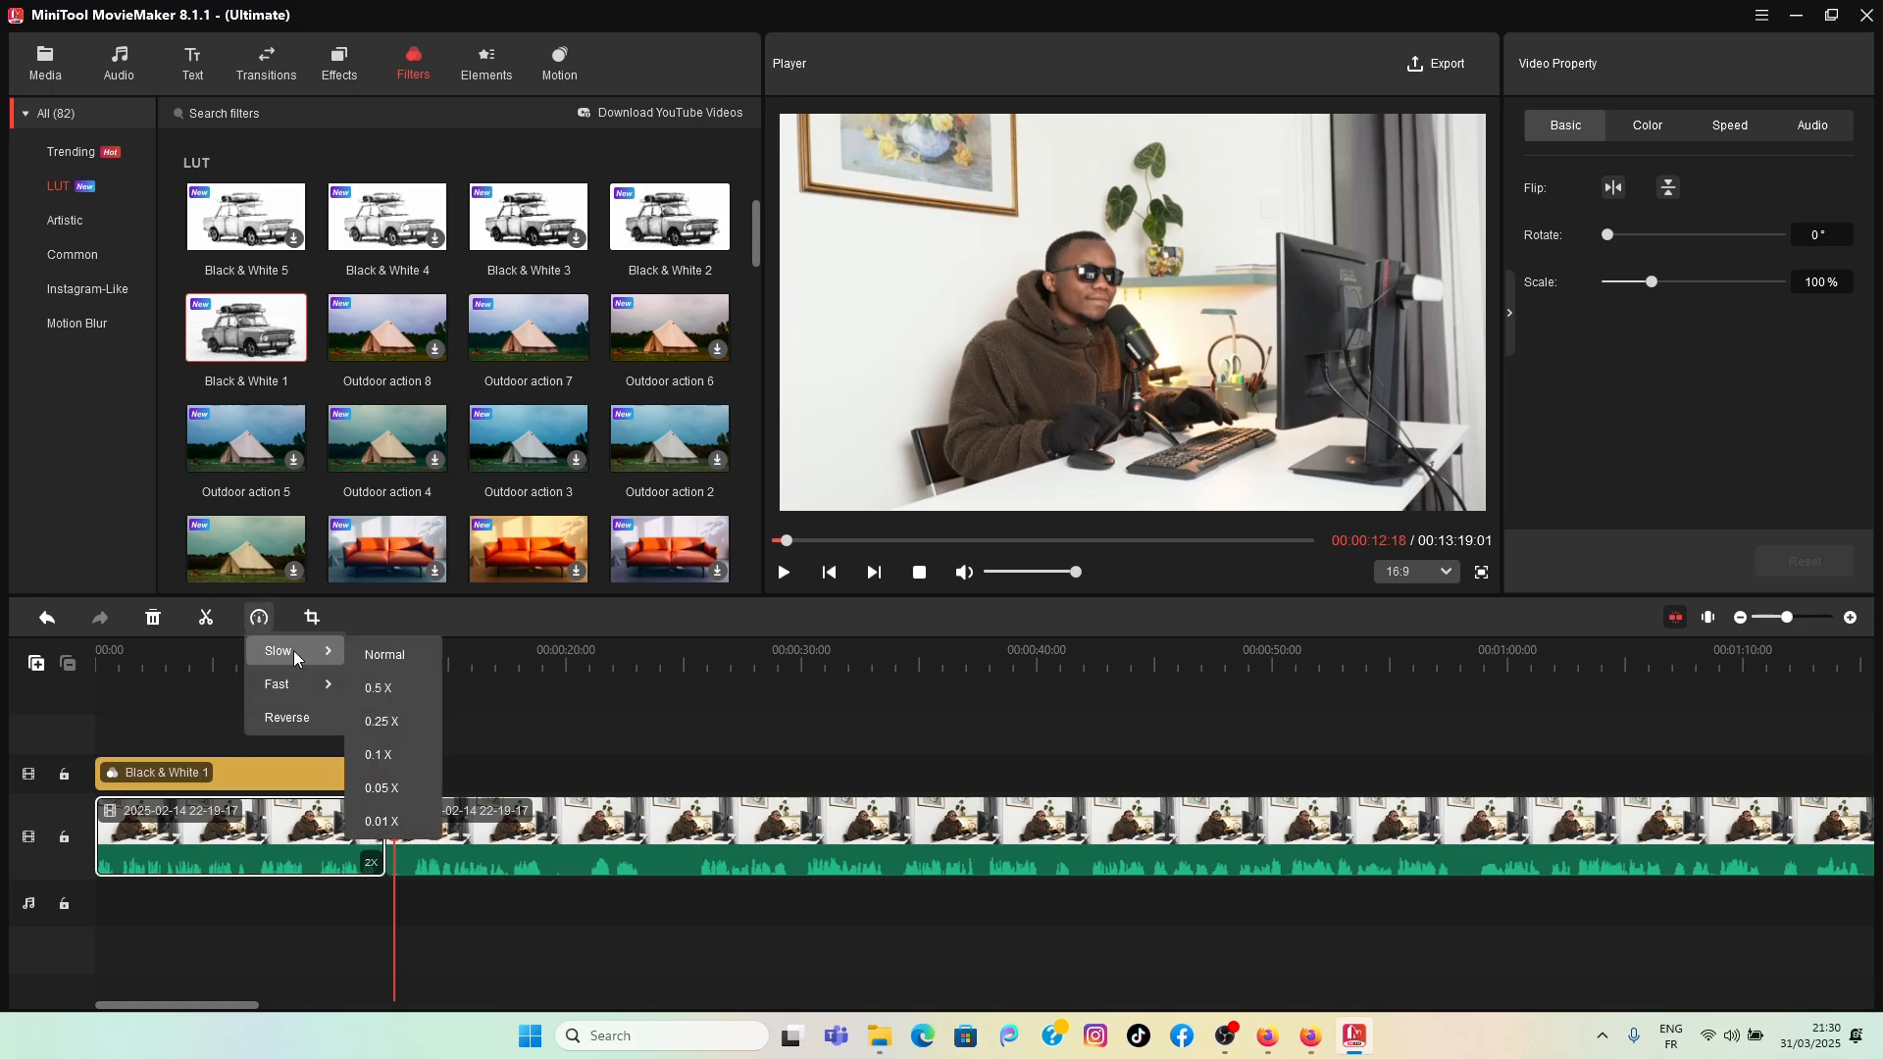
{"action": "mouse_move", "coordinate": [296, 686]}
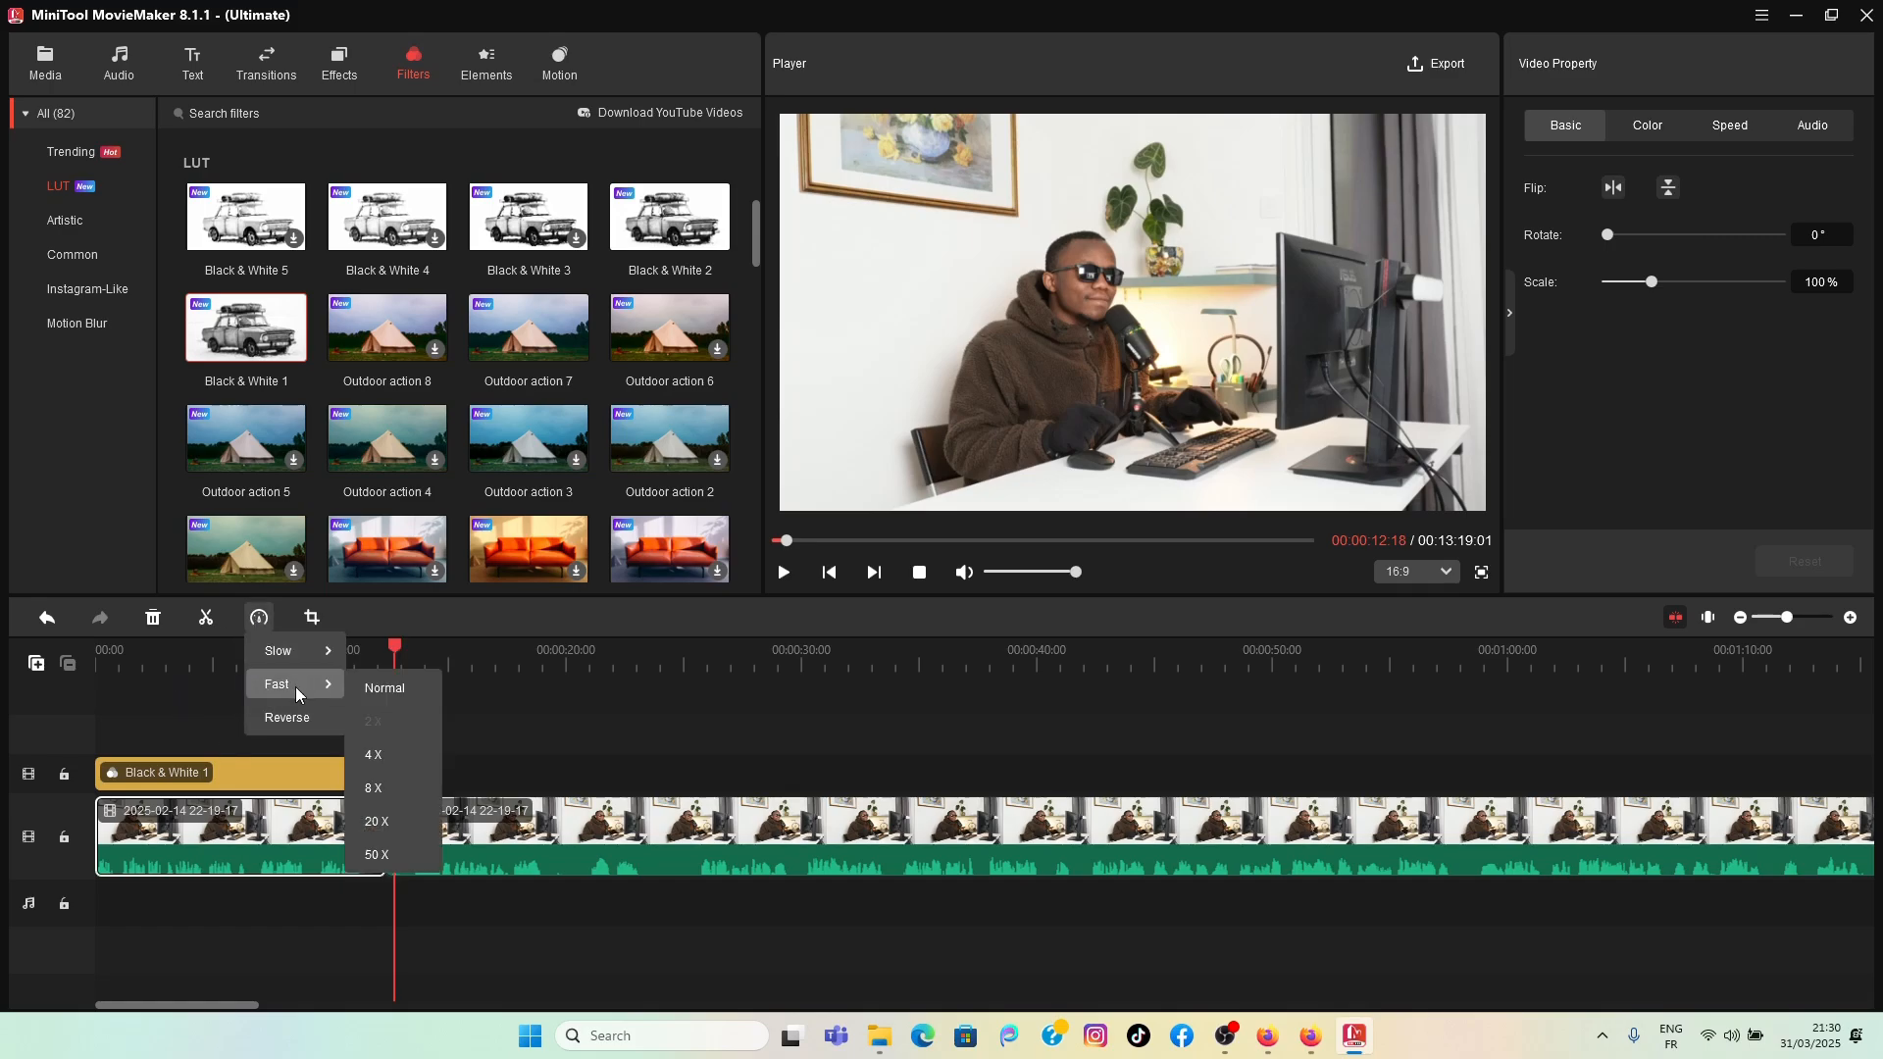
{"action": "left_click", "coordinate": [382, 694]}
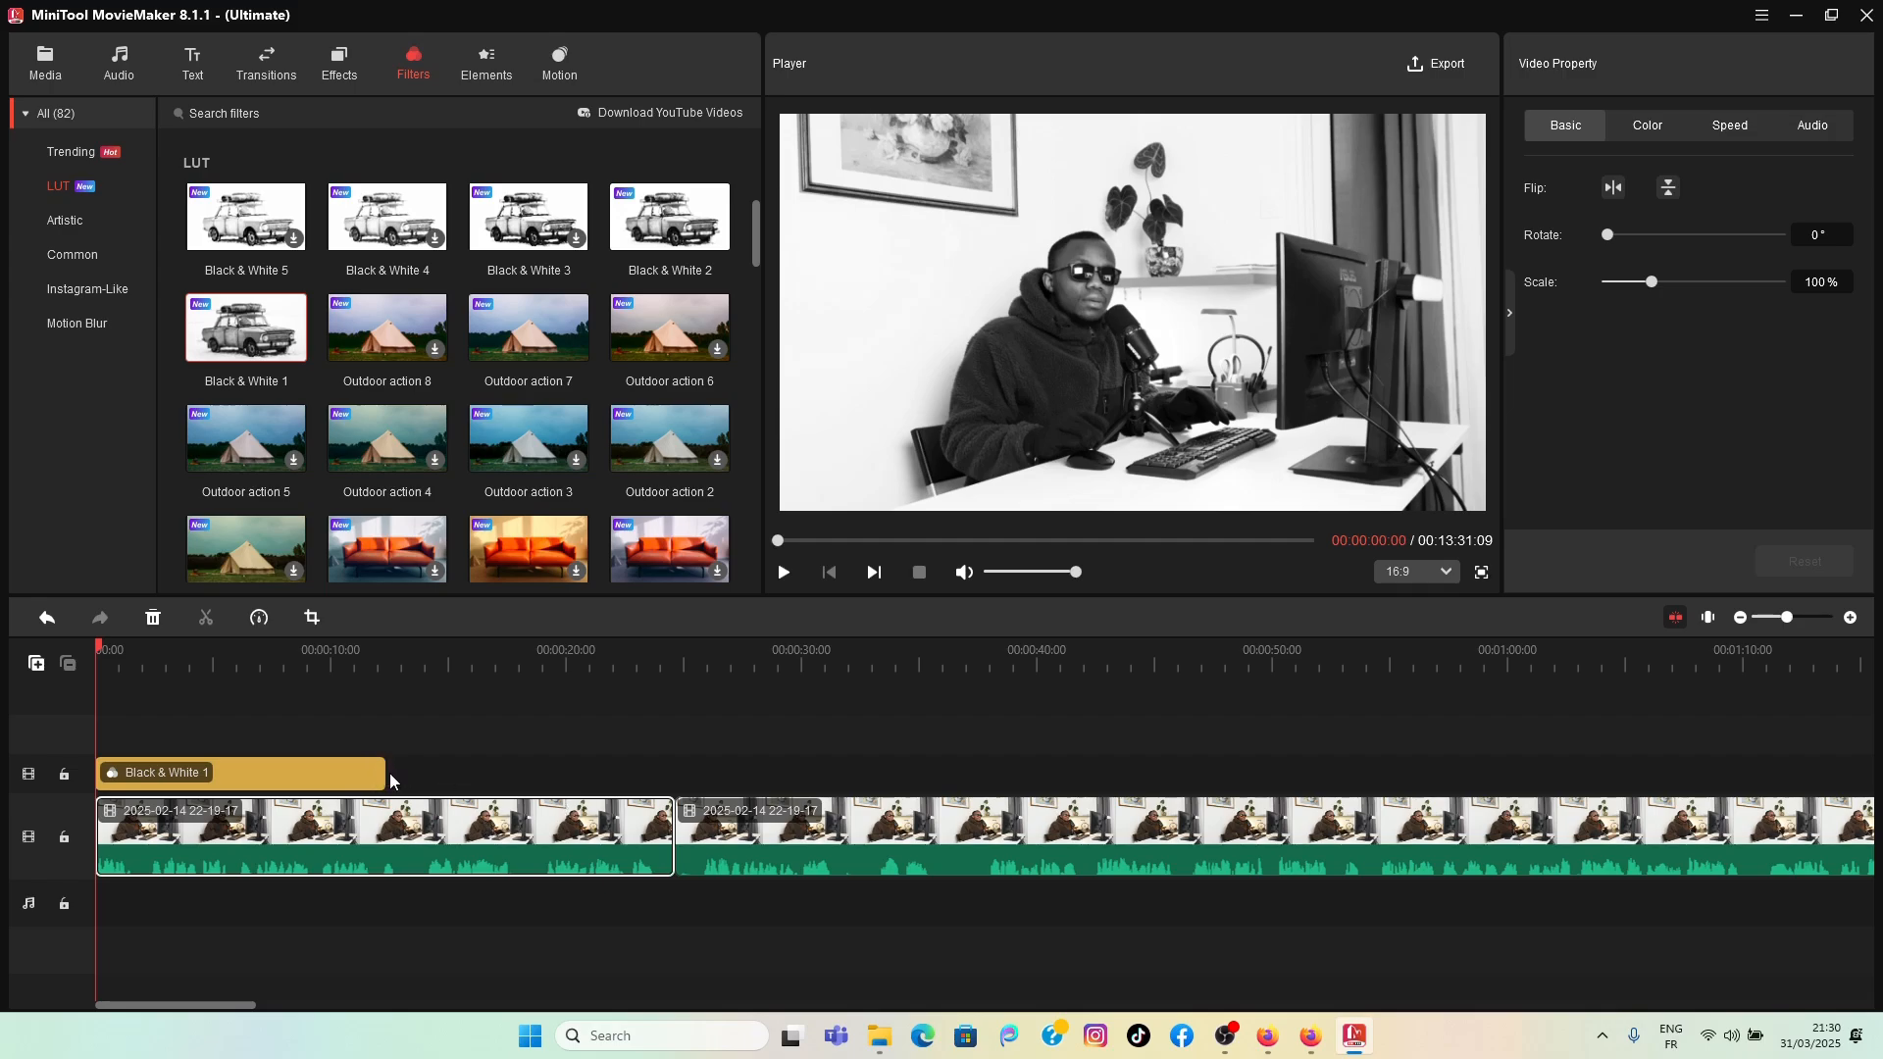
{"action": "left_click_drag", "start_coordinate": [376, 774], "coordinate": [673, 793]}
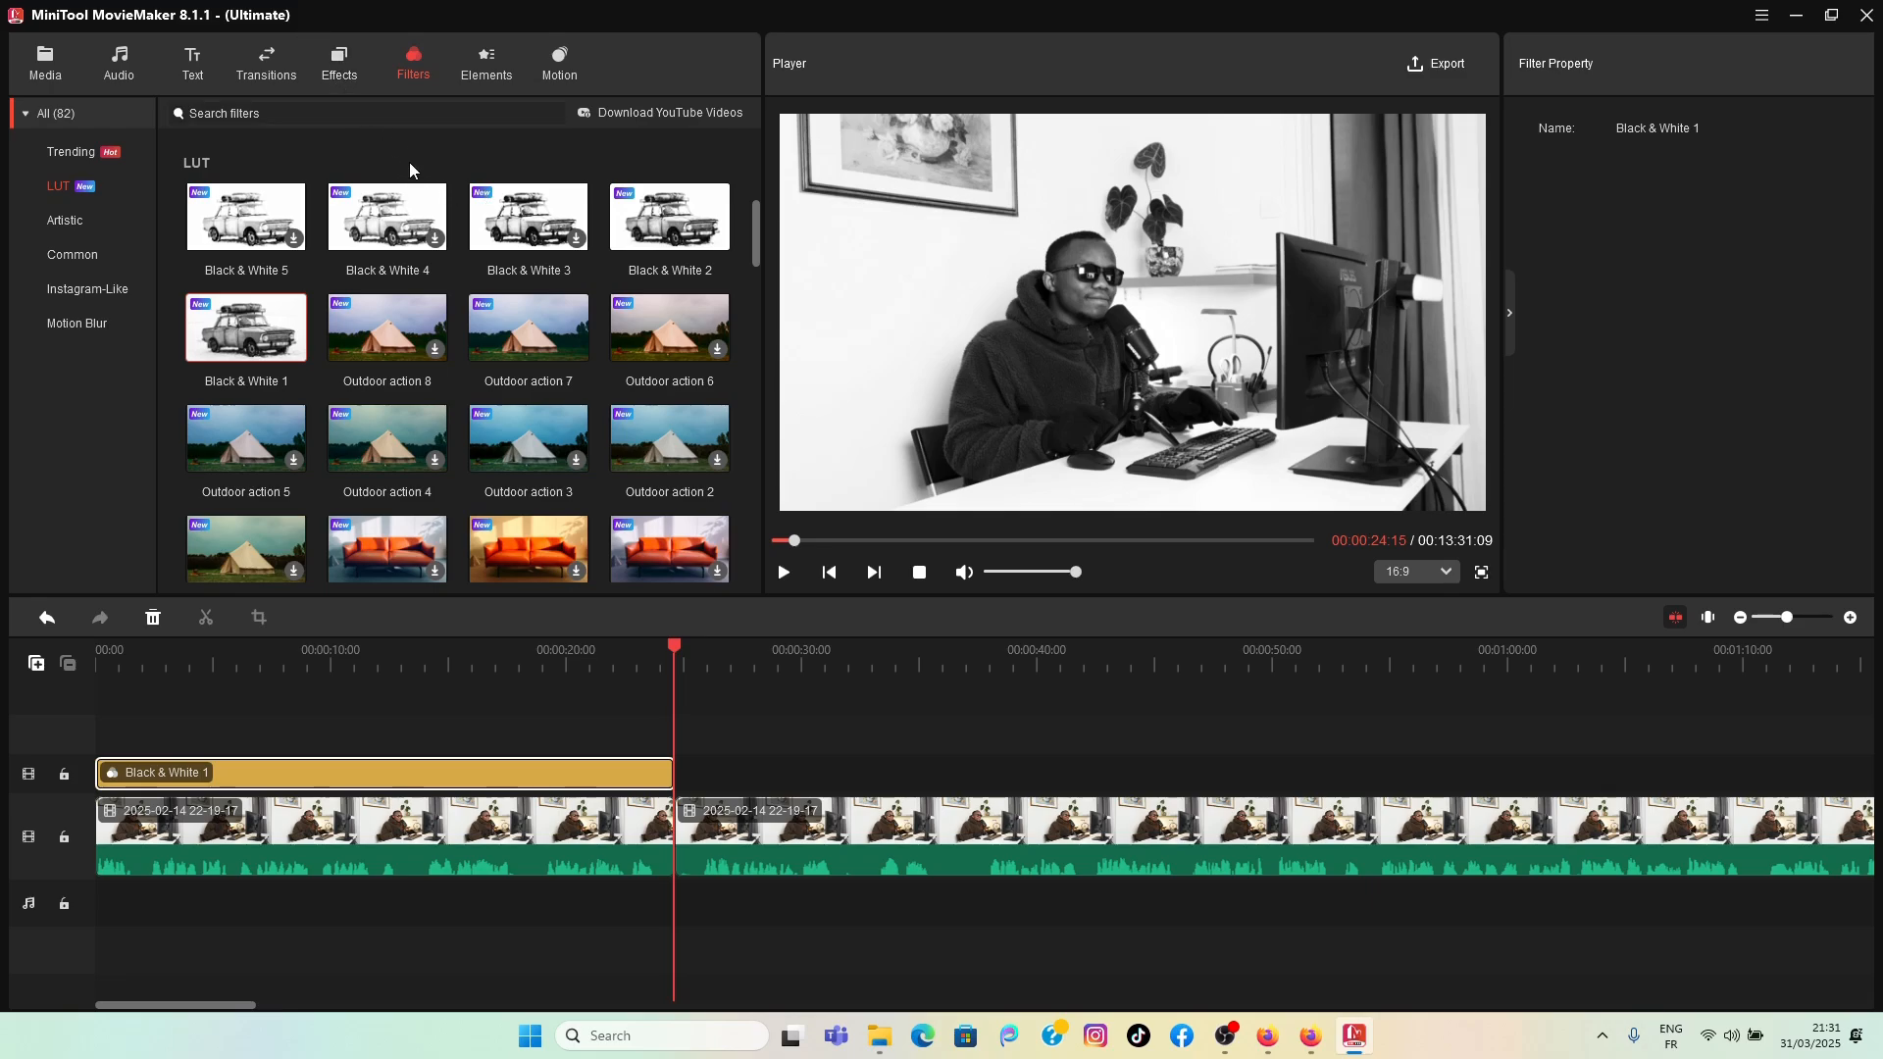
Step: Play the recording across the split to check where the Black & White 1 filter ends
{"action": "left_click_drag", "start_coordinate": [675, 652], "coordinate": [594, 663]}
{"action": "left_click", "coordinate": [784, 572]}
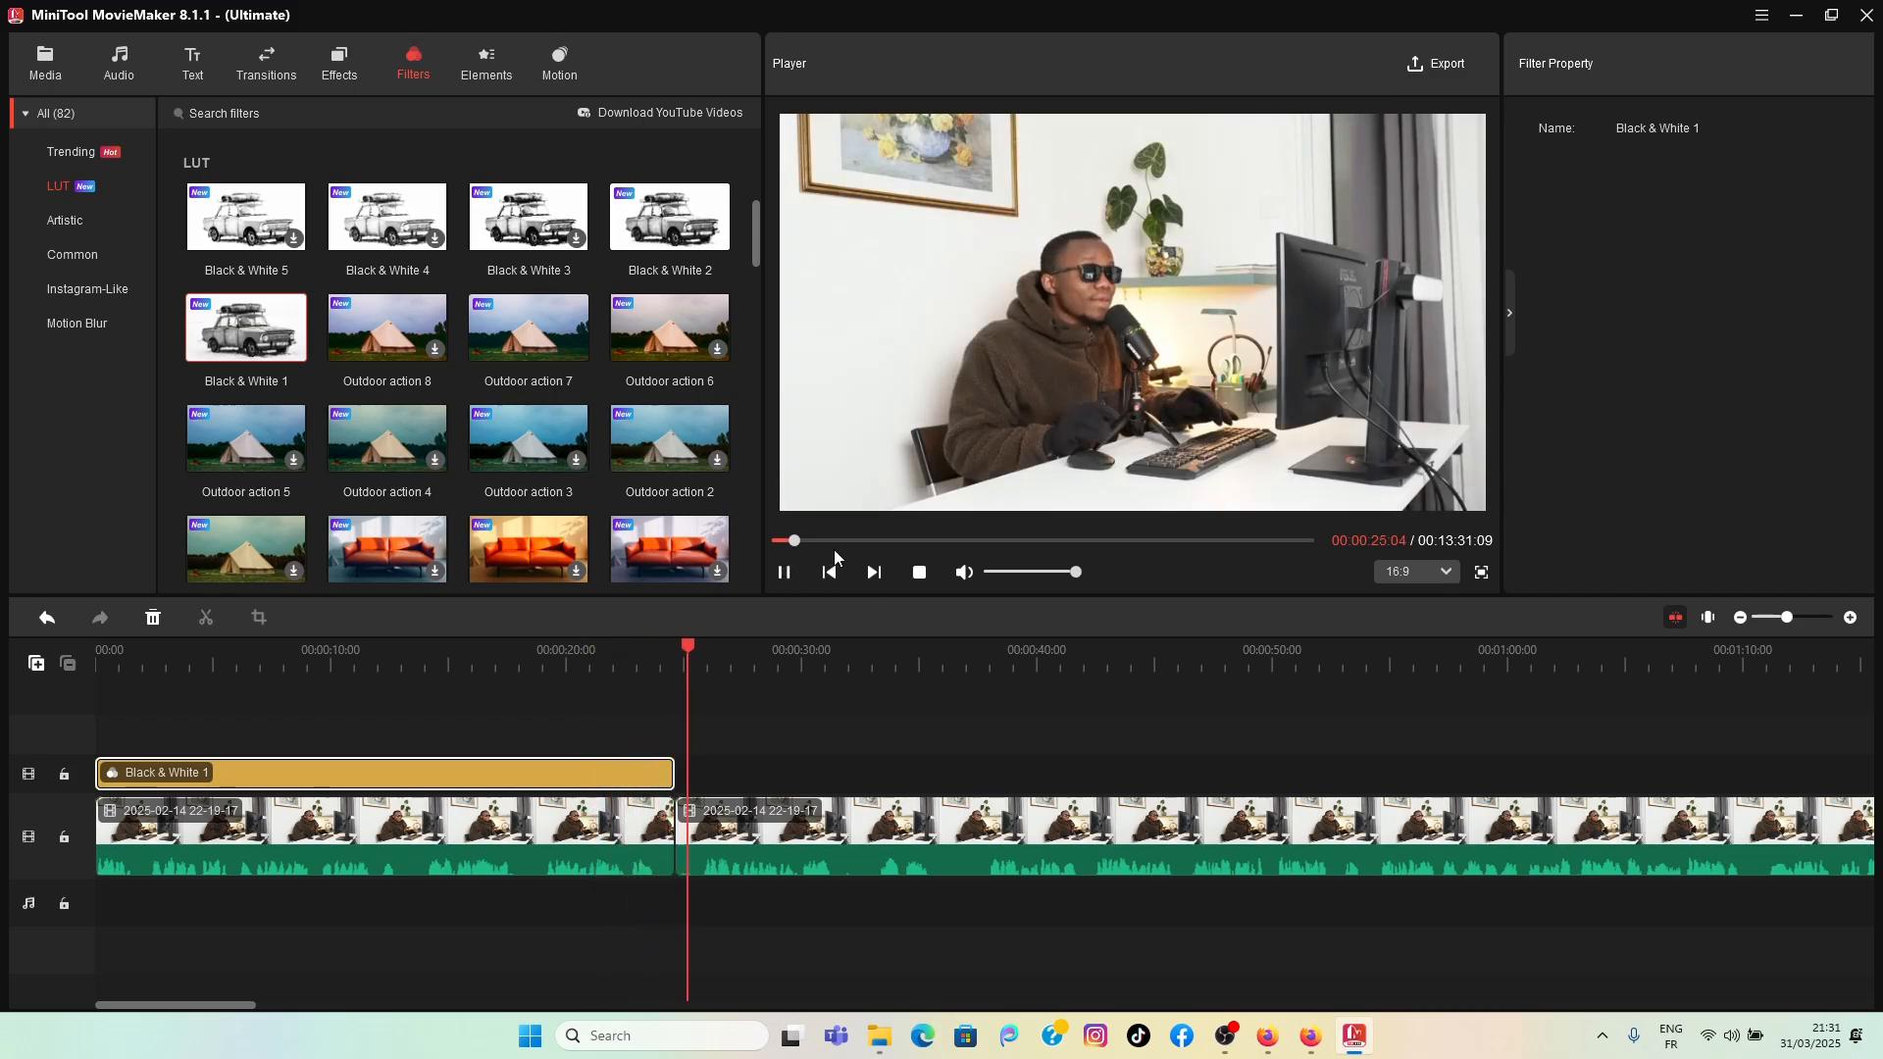
{"action": "left_click", "coordinate": [786, 578]}
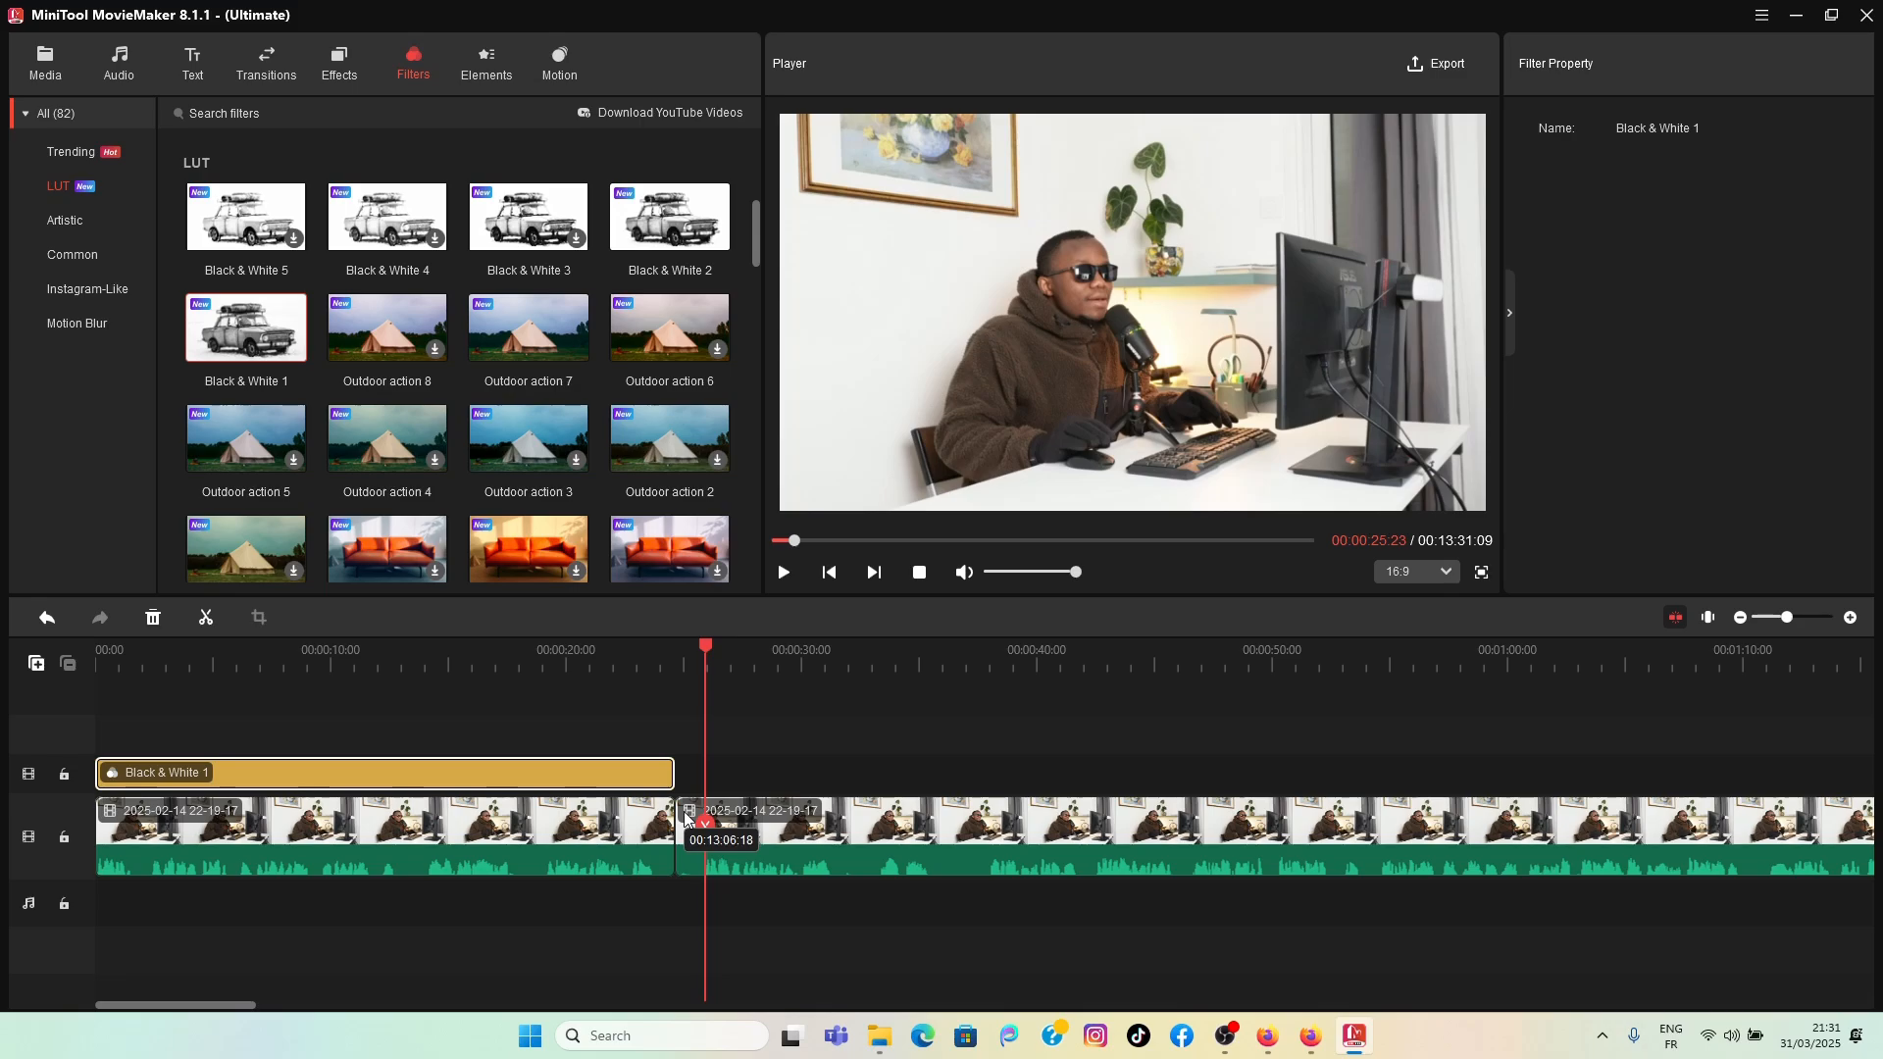
Step: Browse the transitions and add DreamyZoom from the Advanced category at the split between the two segments
{"action": "left_click_drag", "start_coordinate": [706, 655], "coordinate": [633, 663]}
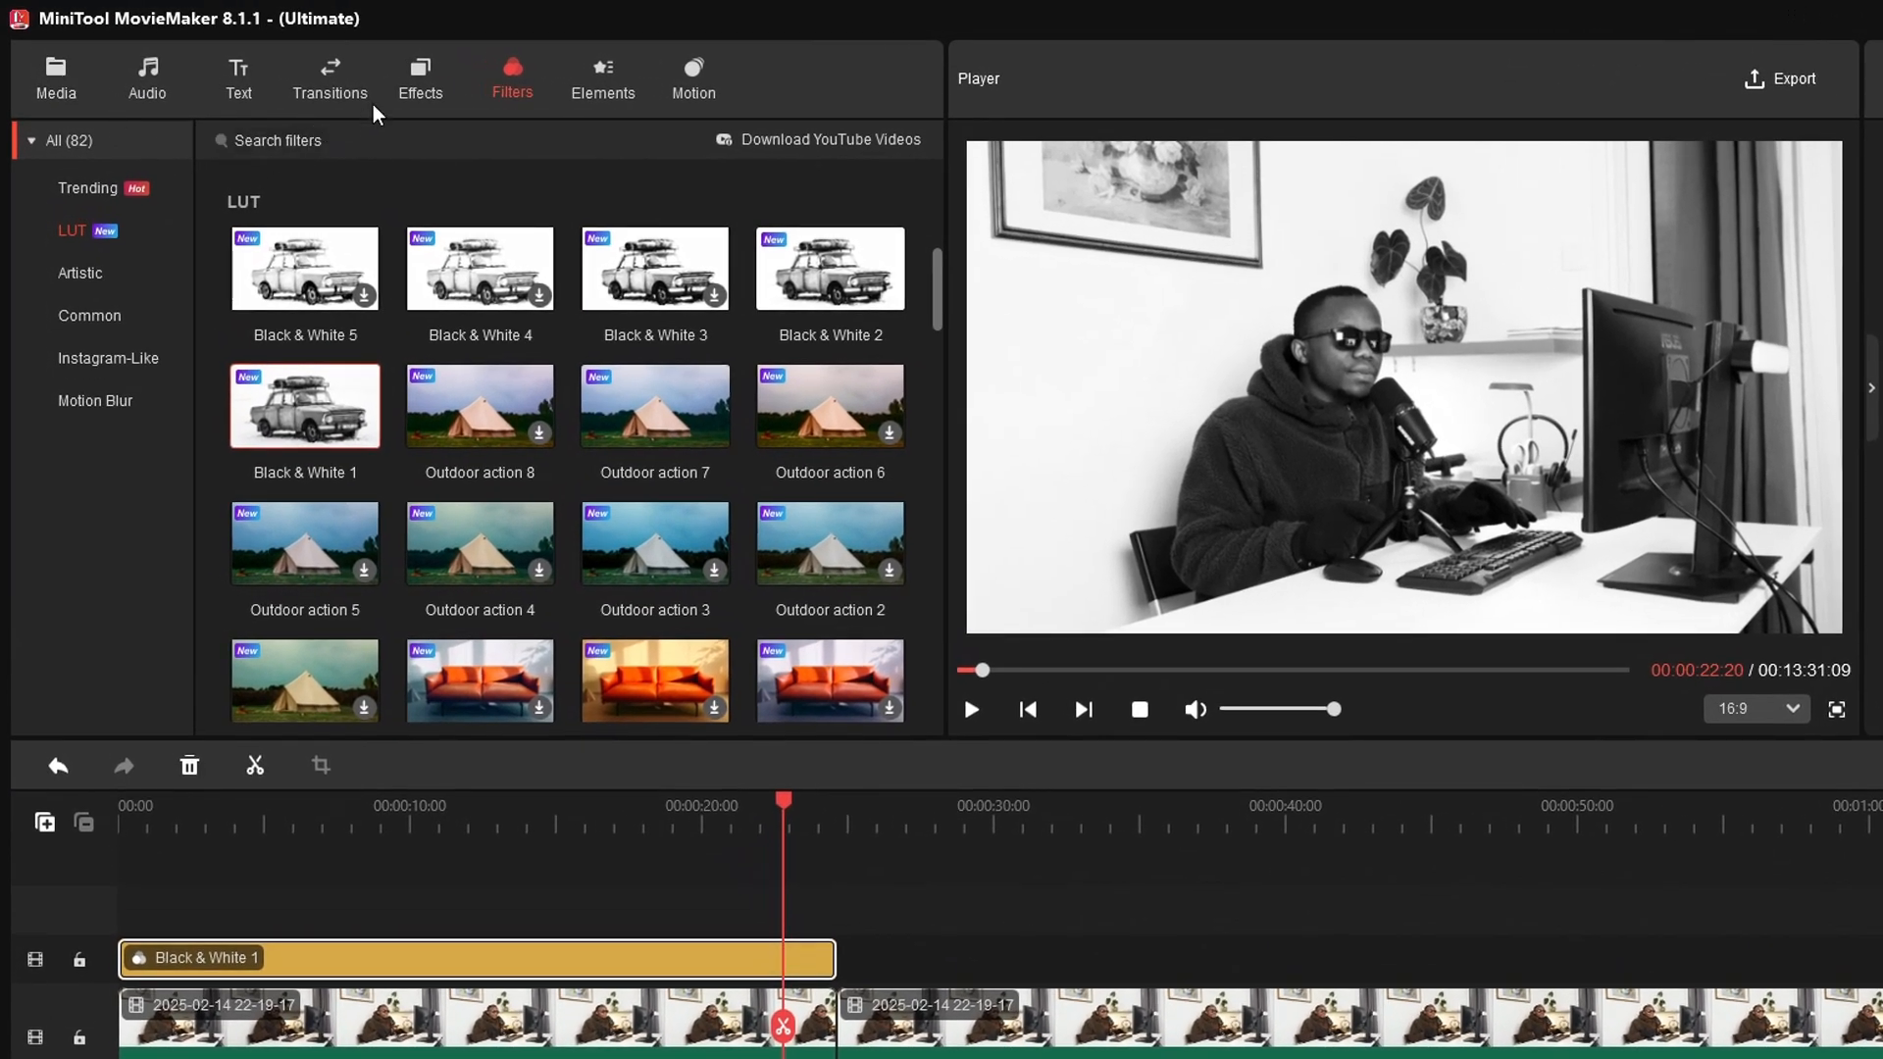
{"action": "left_click", "coordinate": [339, 95]}
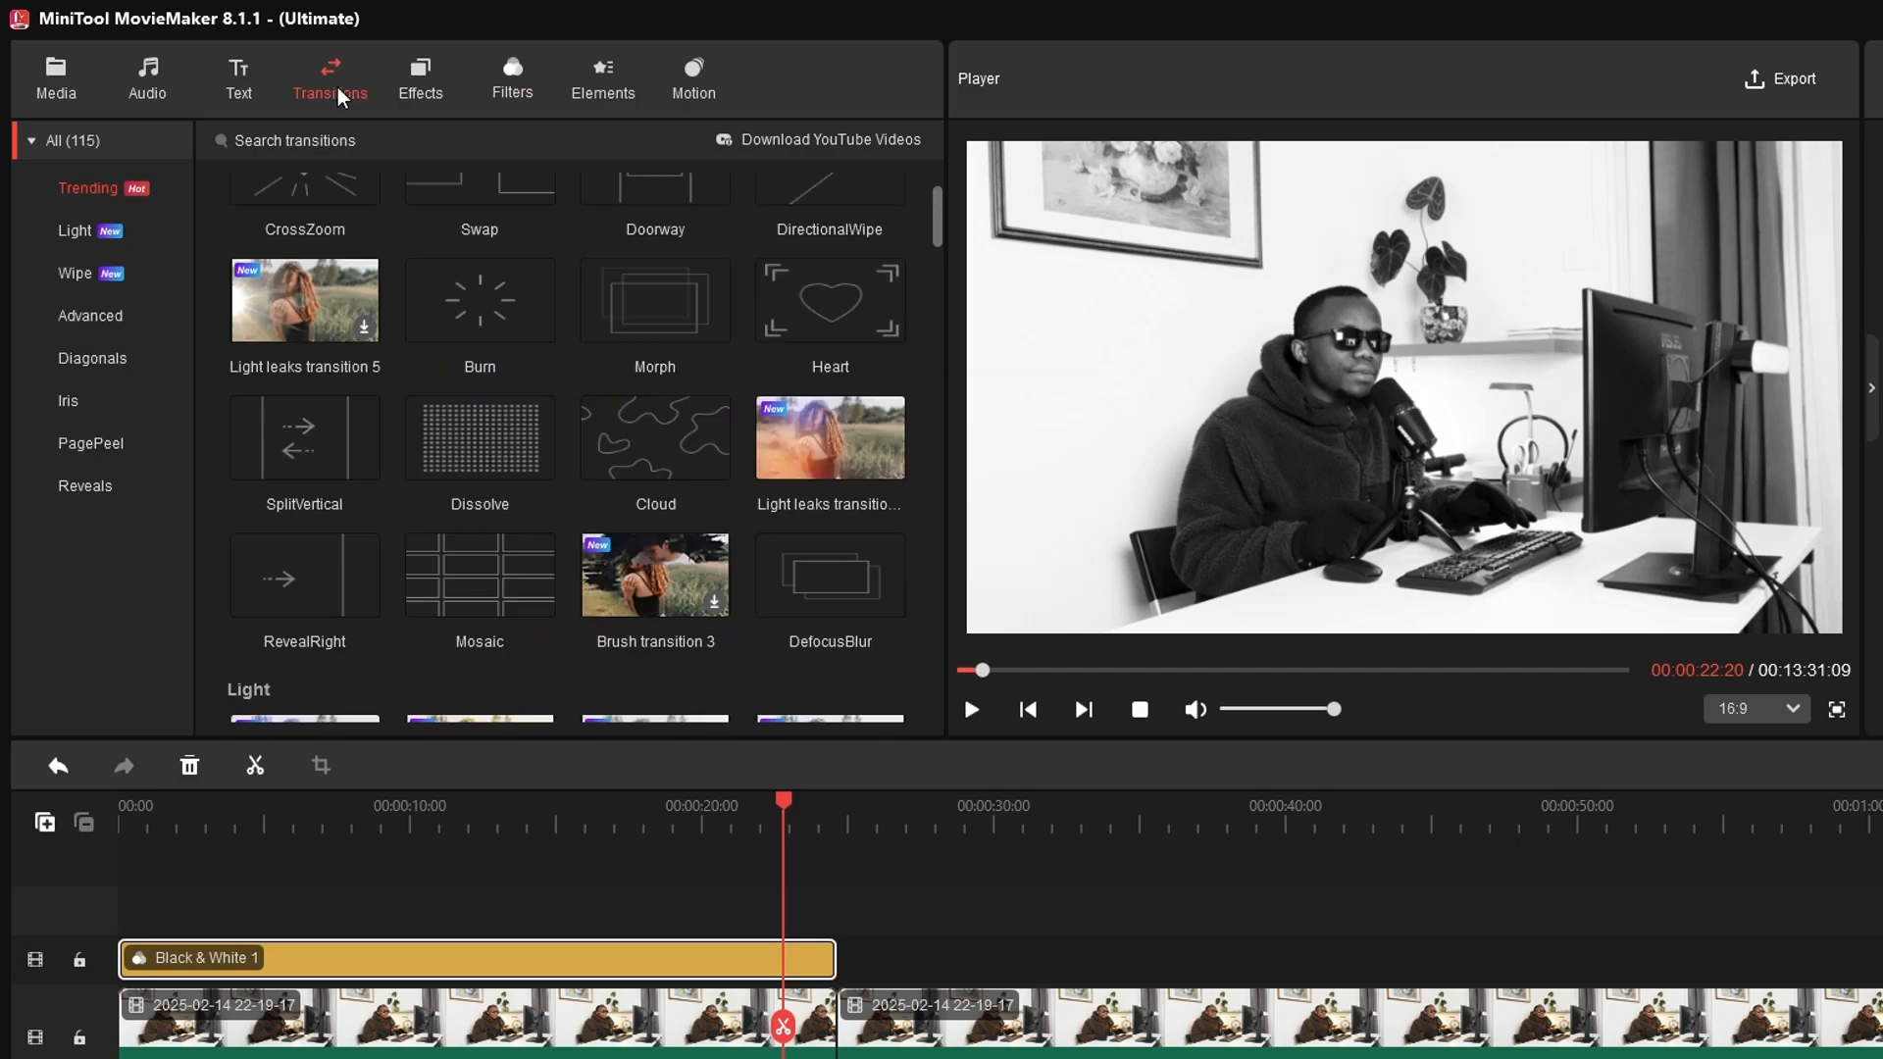
{"action": "scroll", "coordinate": [765, 520], "scroll_direction": "down", "scroll_amount": 2}
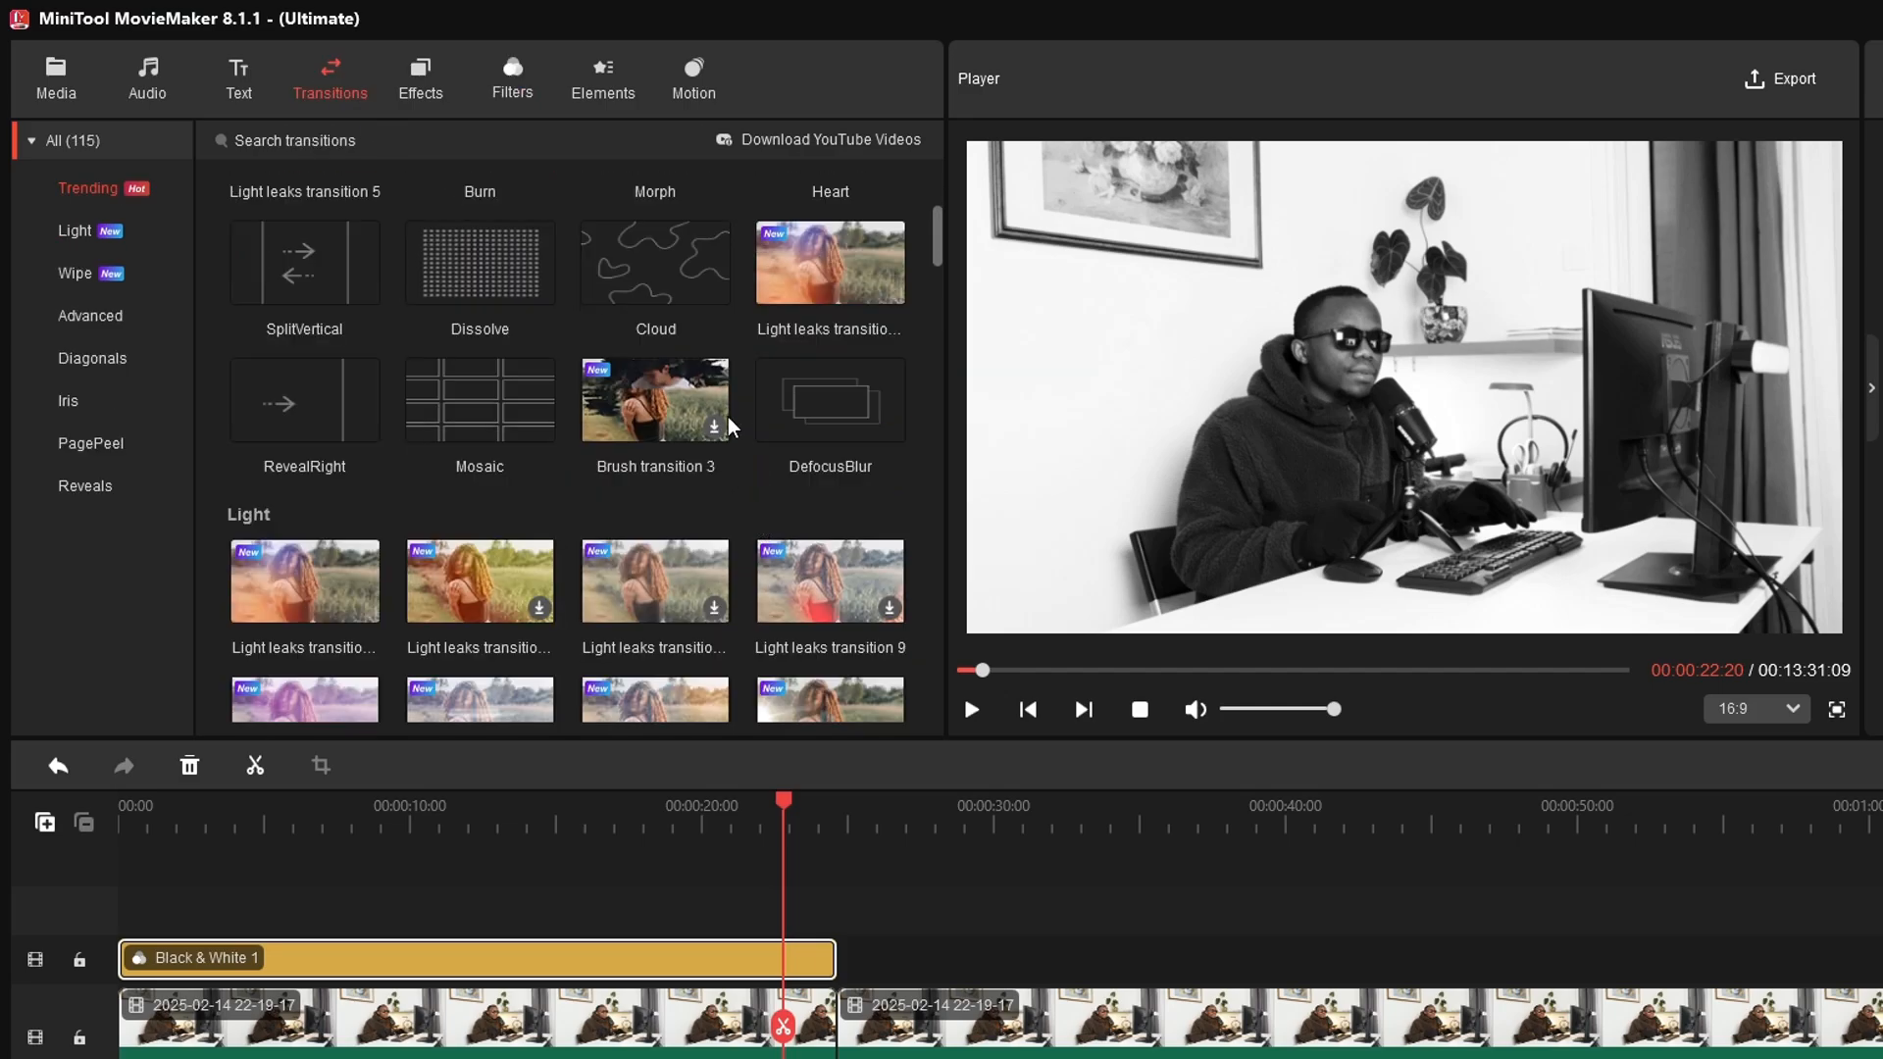
{"action": "scroll", "coordinate": [706, 392], "scroll_direction": "down", "scroll_amount": 3}
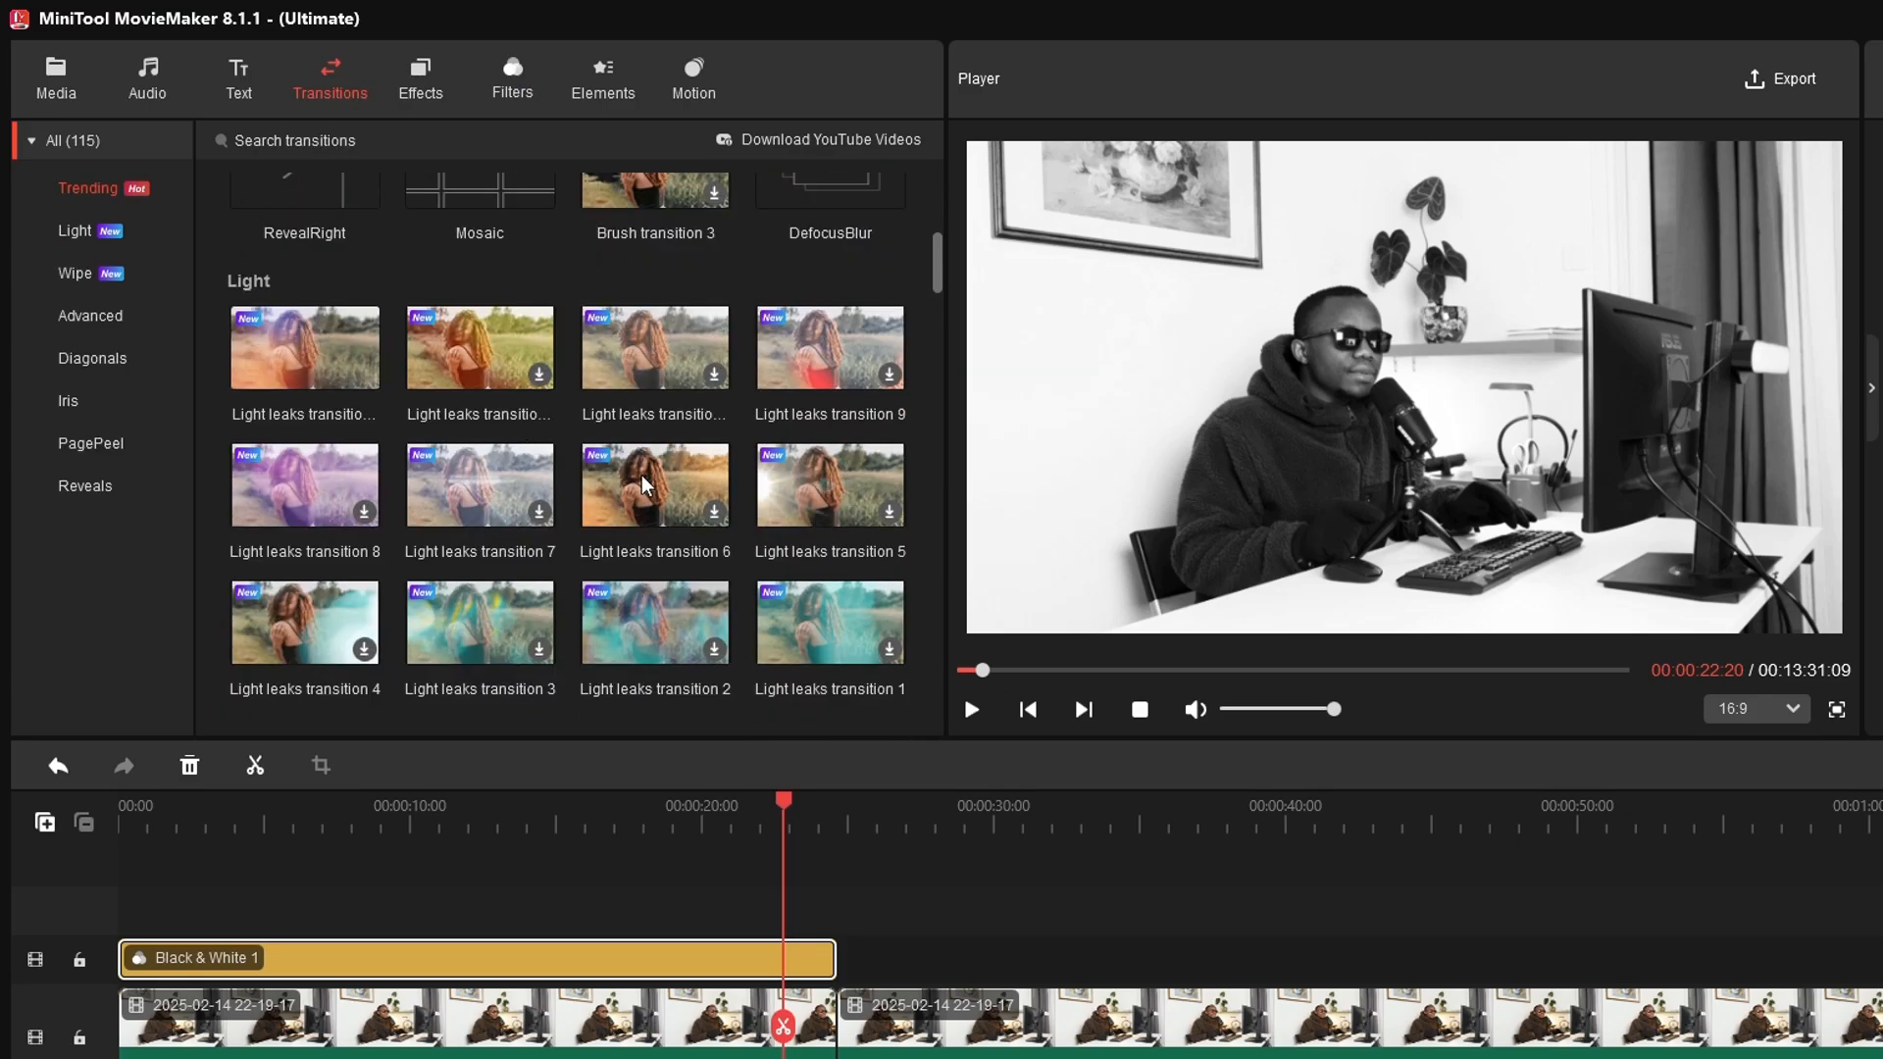
{"action": "scroll", "coordinate": [781, 535], "scroll_direction": "down", "scroll_amount": 2}
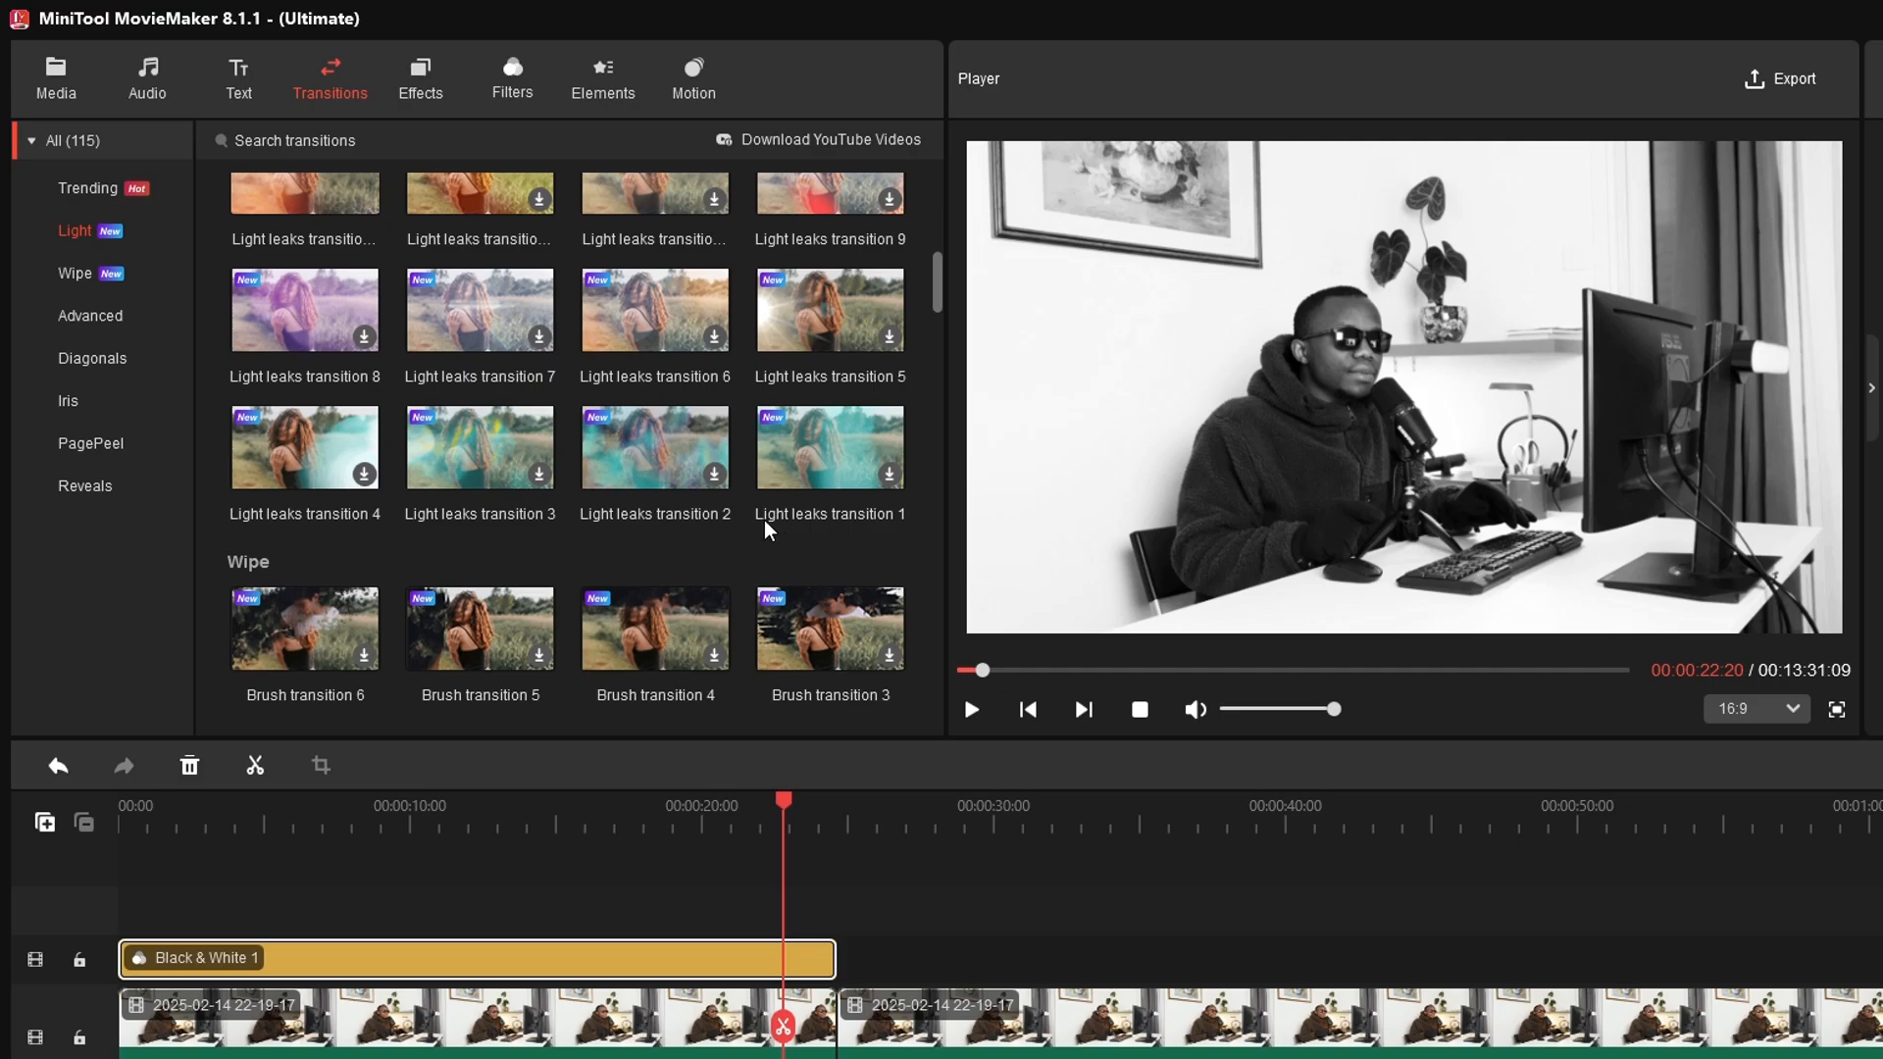
{"action": "scroll", "coordinate": [739, 496], "scroll_direction": "down", "scroll_amount": 5}
{"action": "scroll", "coordinate": [728, 504], "scroll_direction": "down", "scroll_amount": 6}
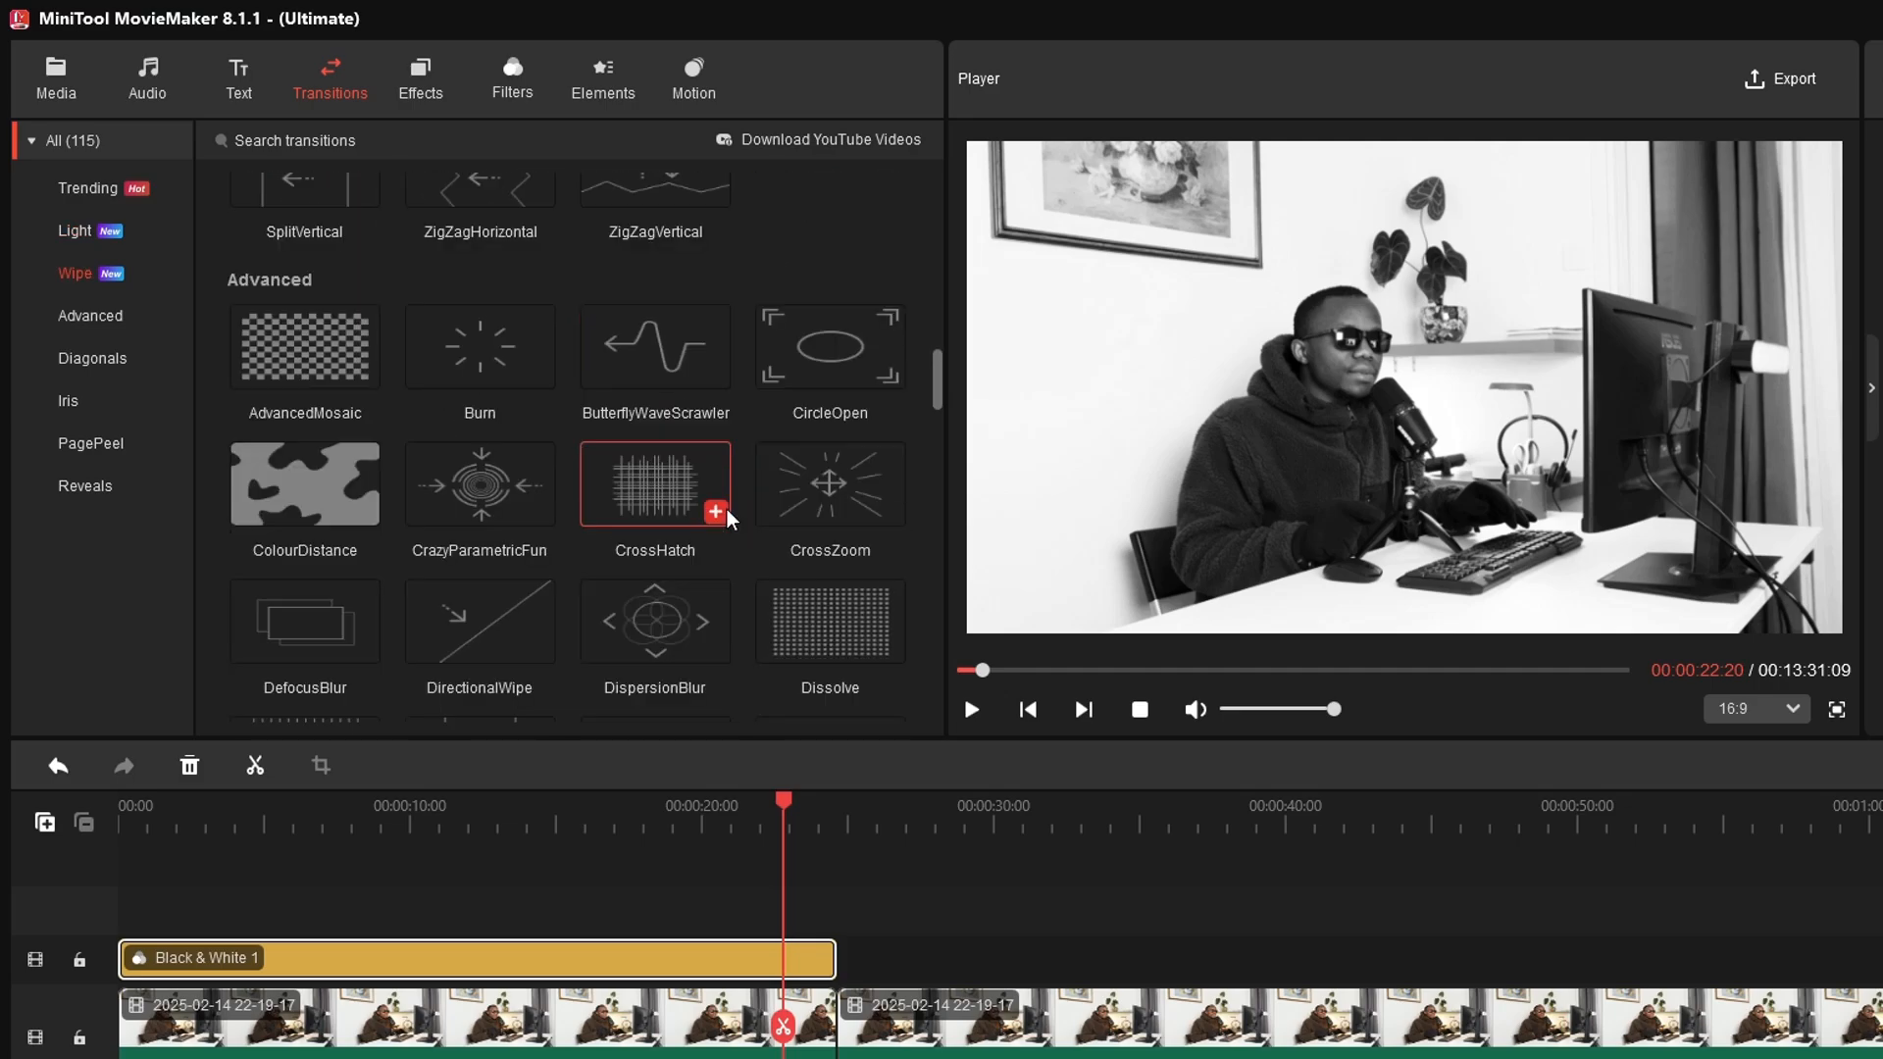
{"action": "scroll", "coordinate": [726, 509], "scroll_direction": "down", "scroll_amount": 4}
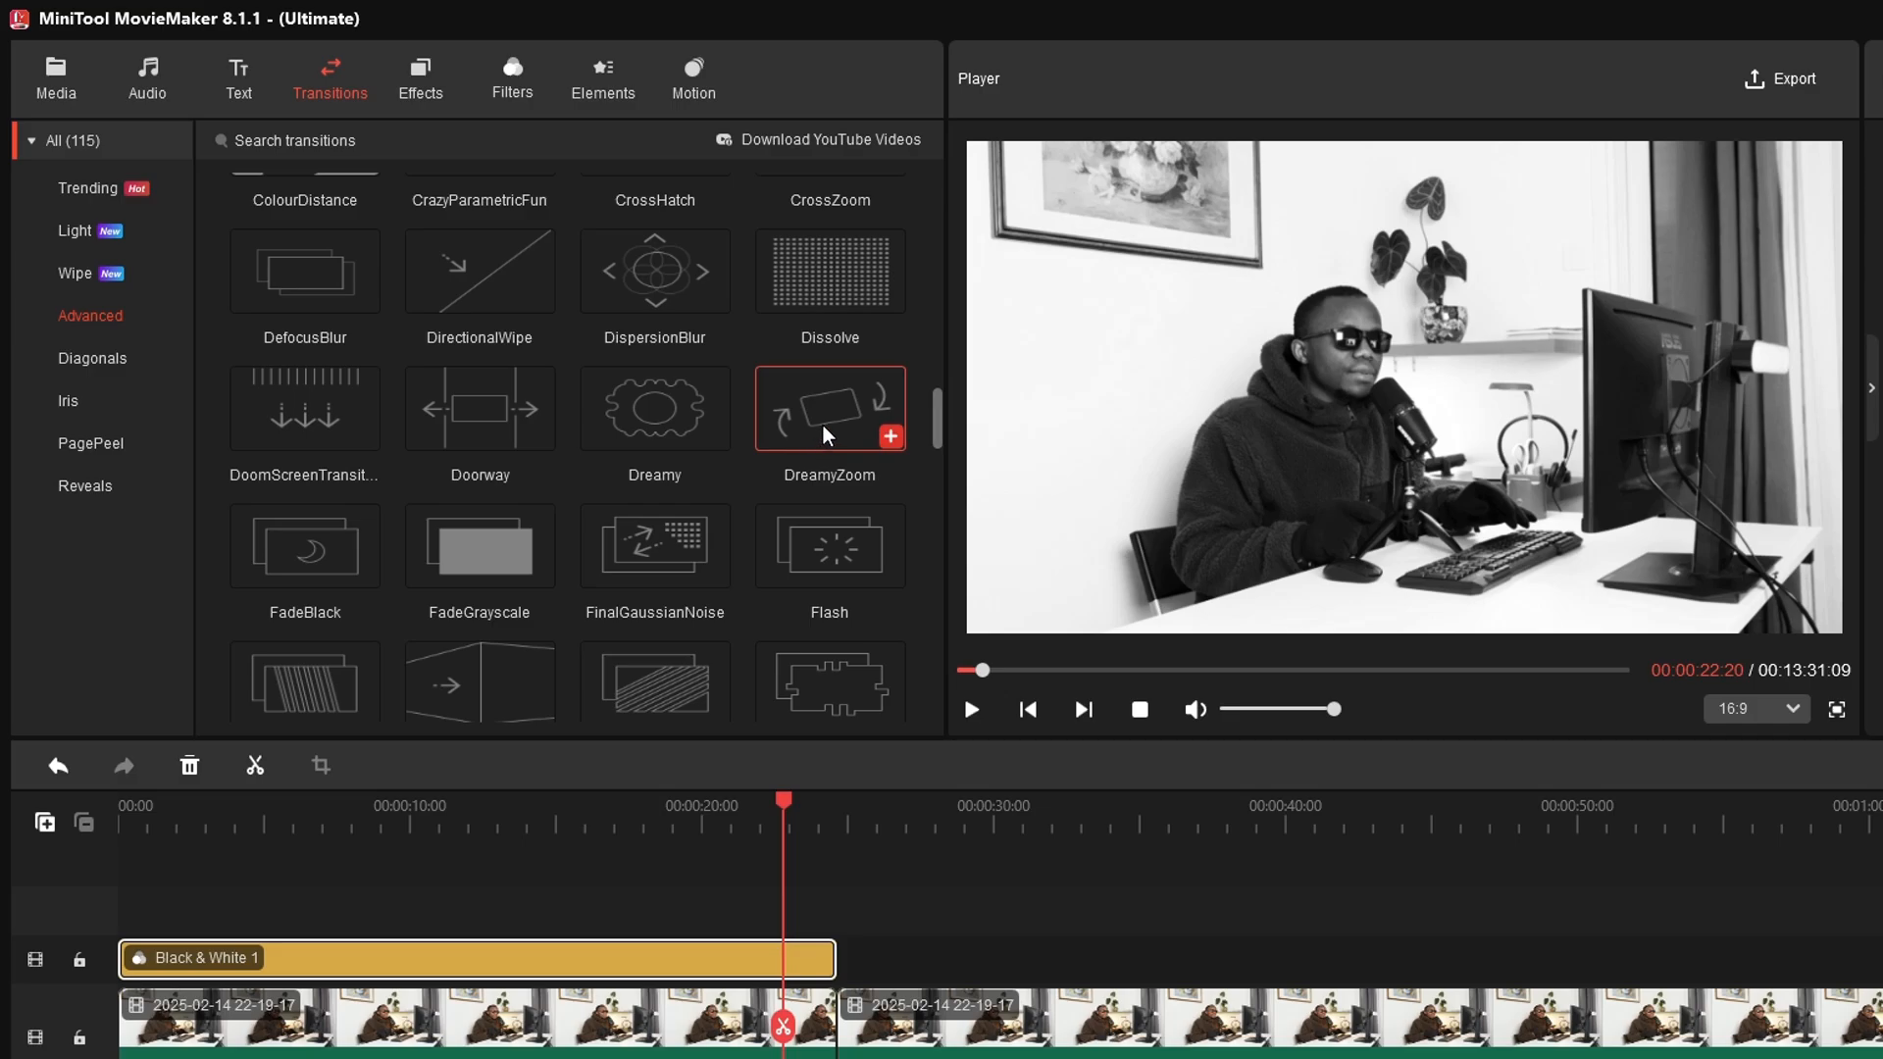
{"action": "mouse_move", "coordinate": [824, 425]}
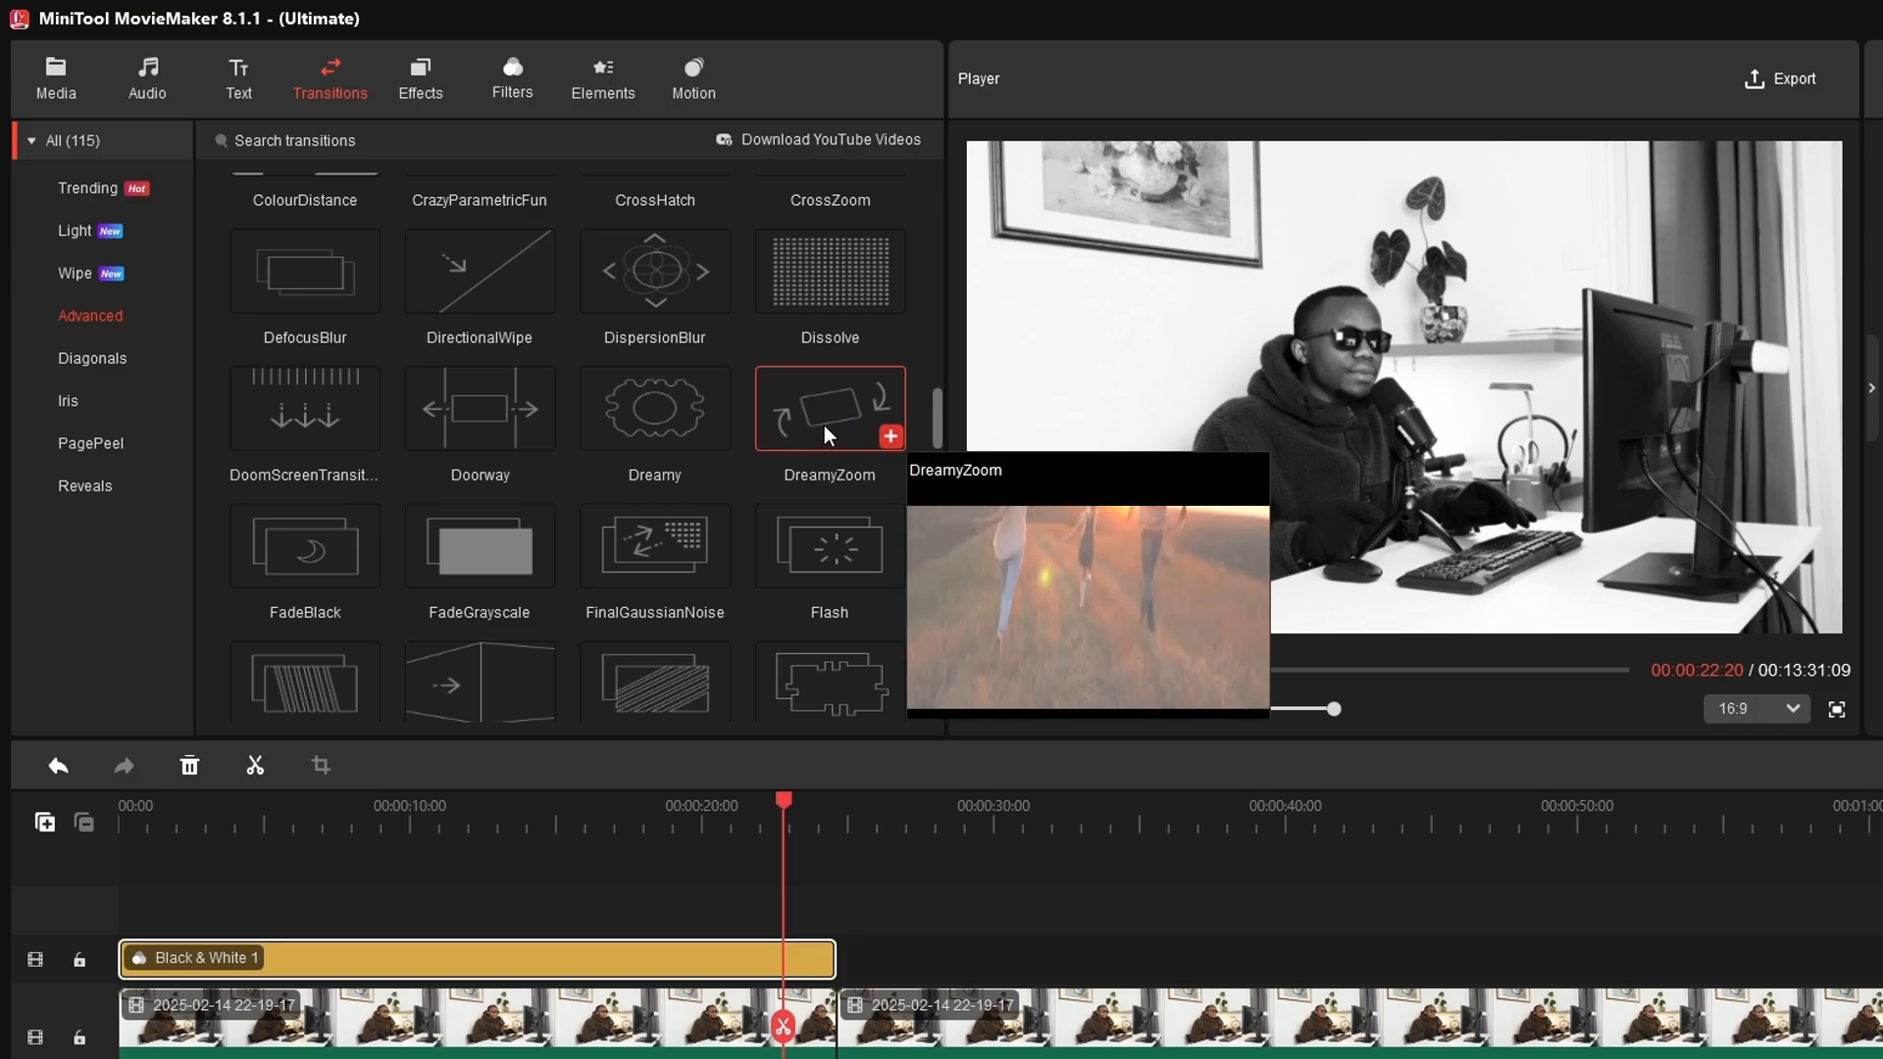
{"action": "left_click_drag", "start_coordinate": [826, 416], "coordinate": [972, 965]}
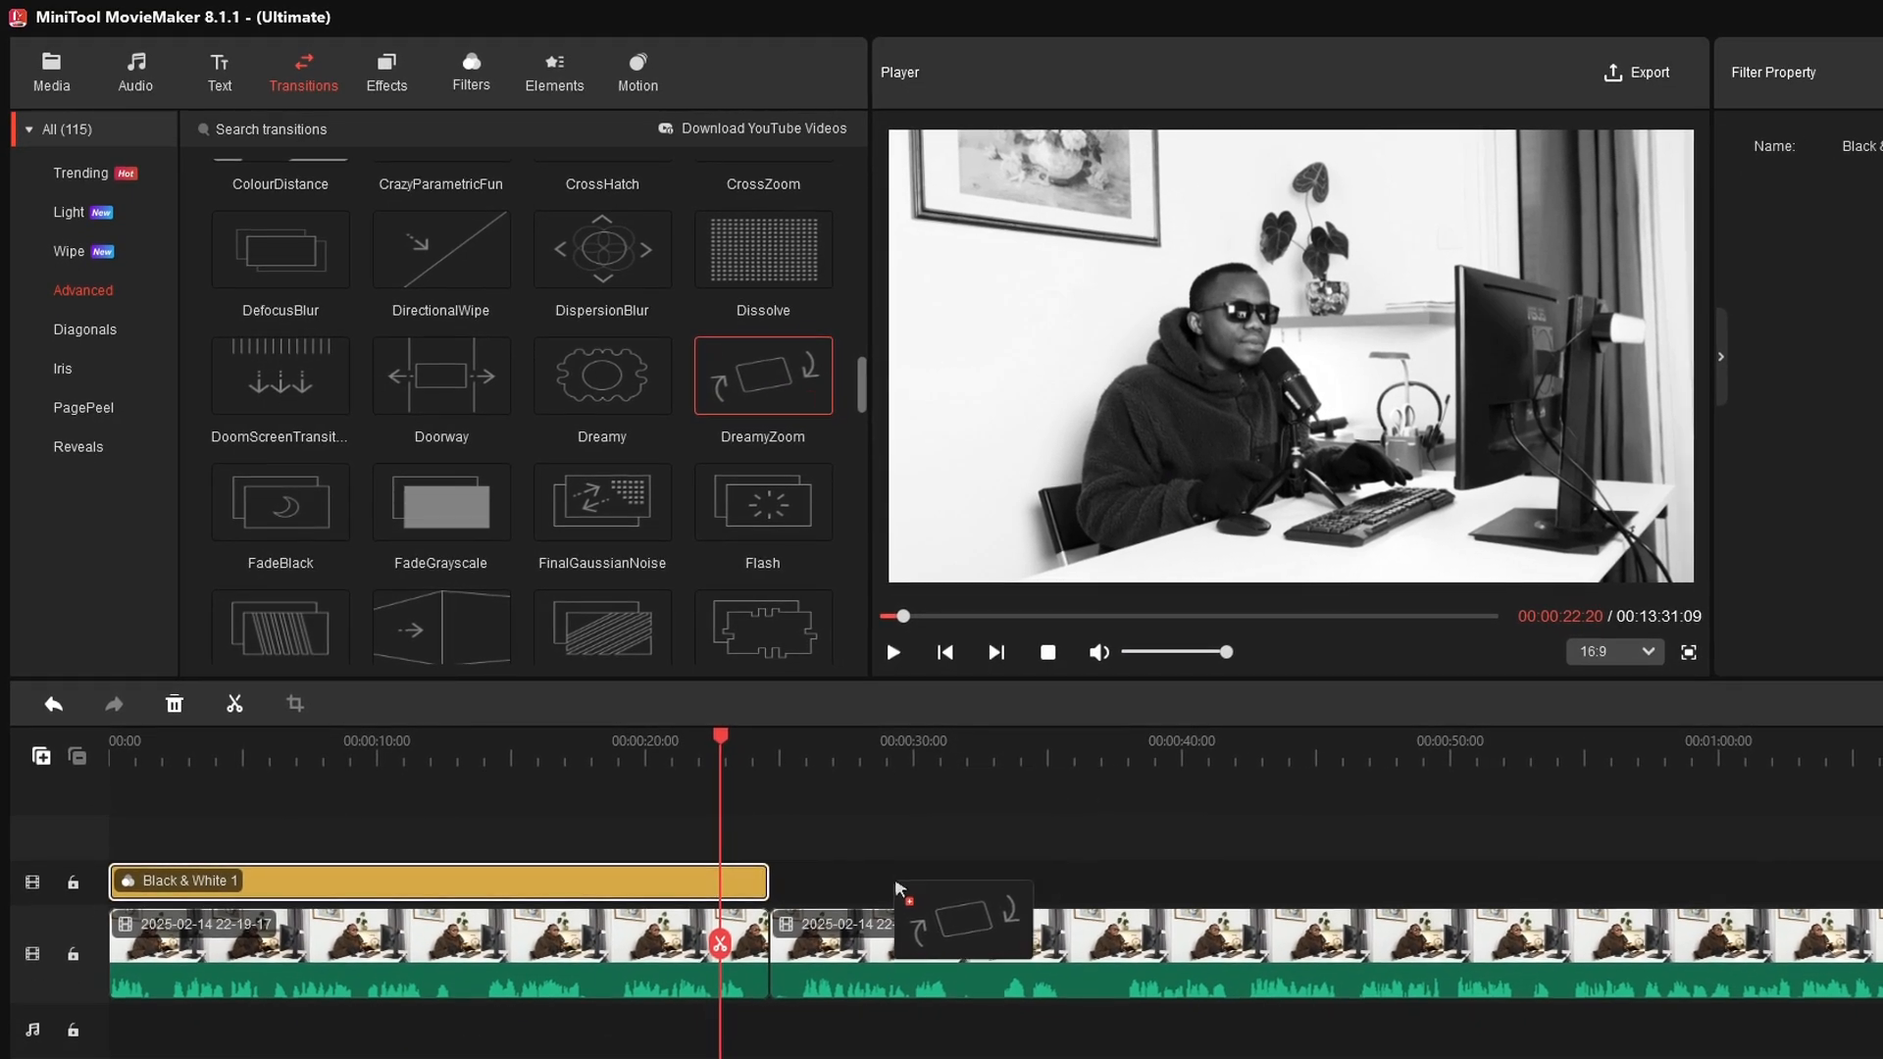
{"action": "left_click_drag", "start_coordinate": [895, 887], "coordinate": [824, 927]}
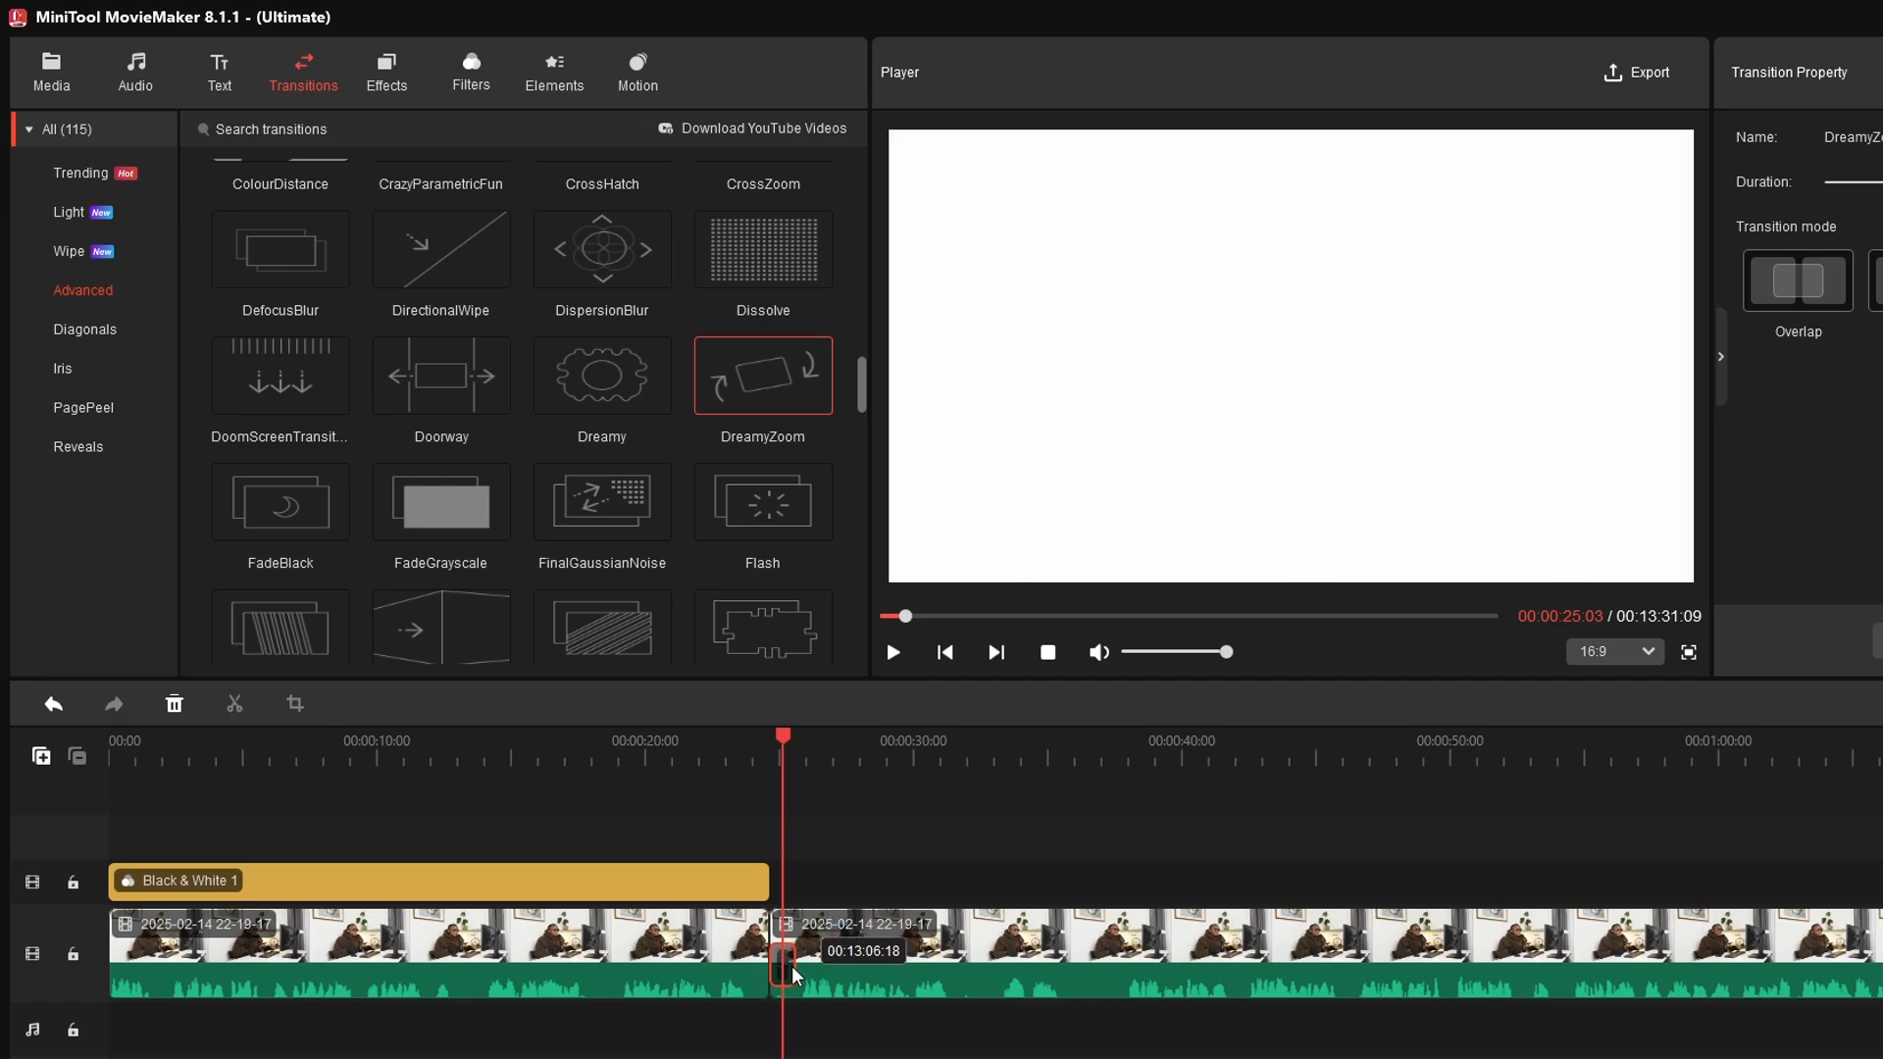
Step: Set the DreamyZoom transition to Overlap mode and play it back twice across the split
{"action": "left_click_drag", "start_coordinate": [780, 745], "coordinate": [736, 747]}
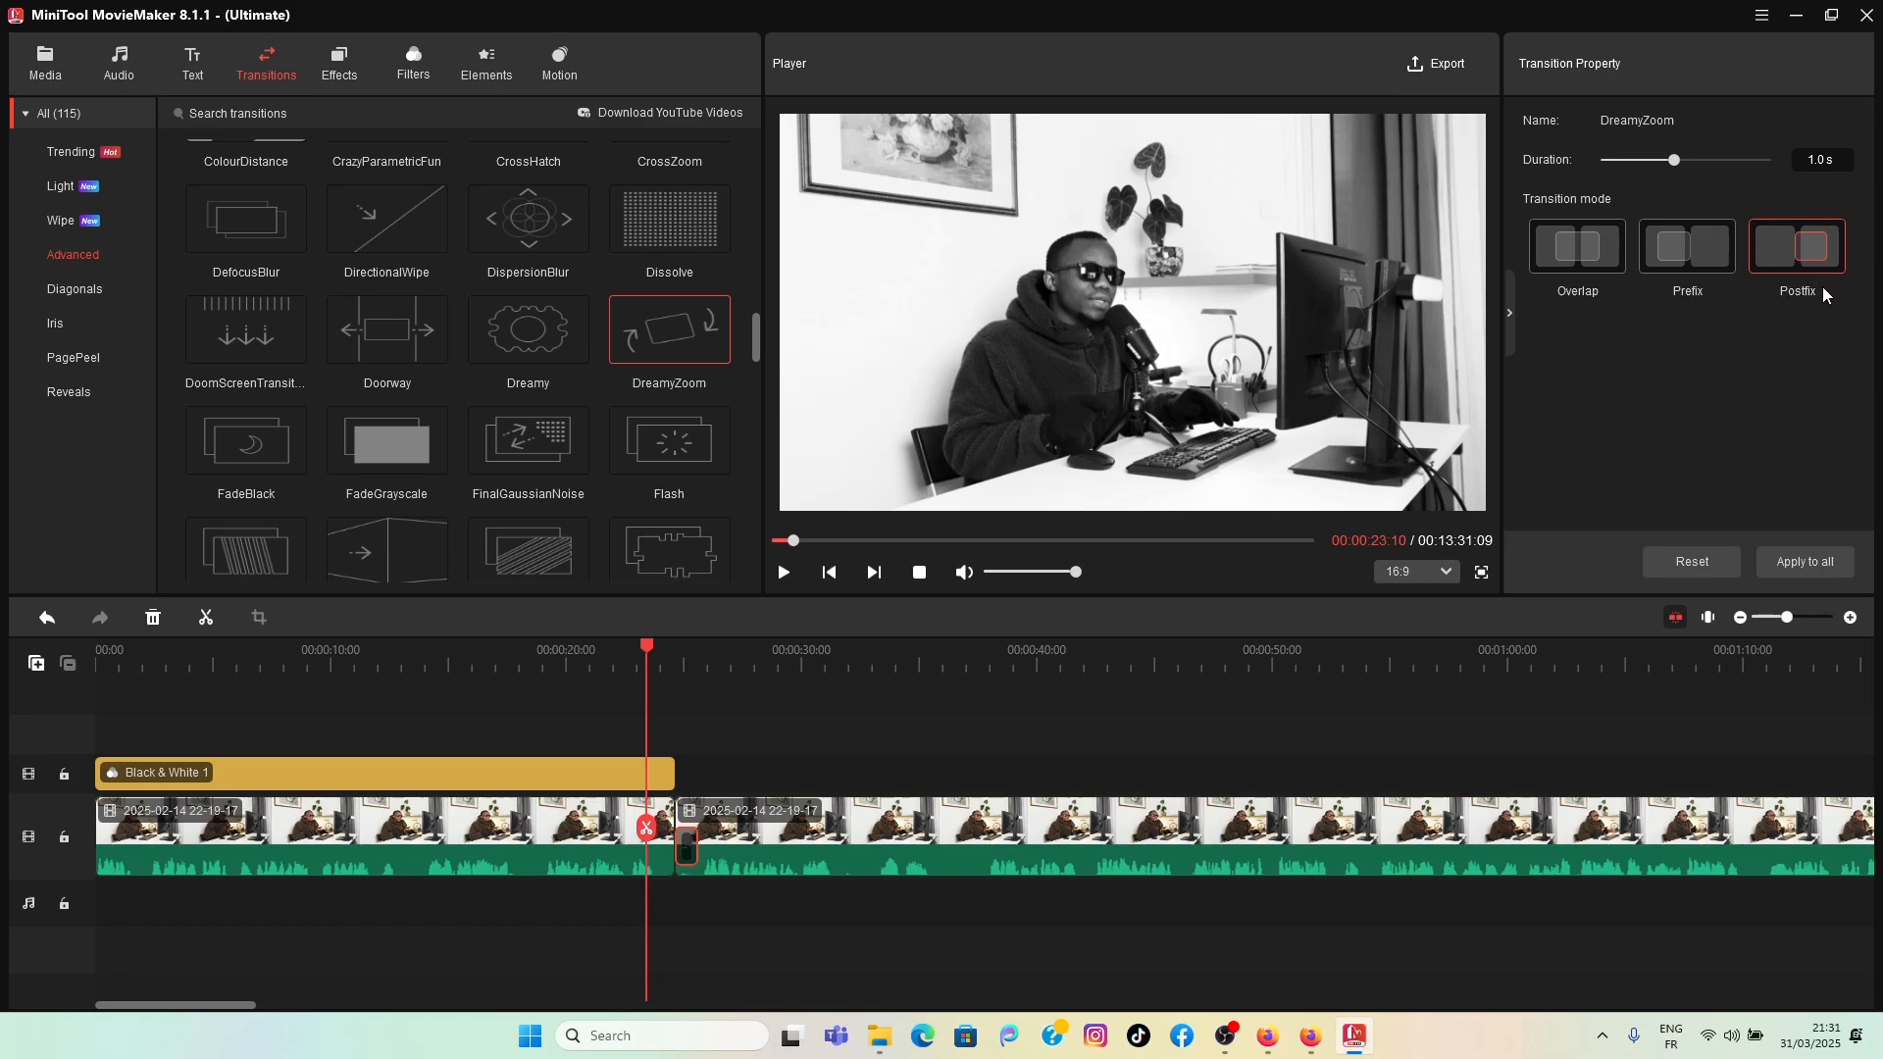
{"action": "left_click", "coordinate": [1583, 257]}
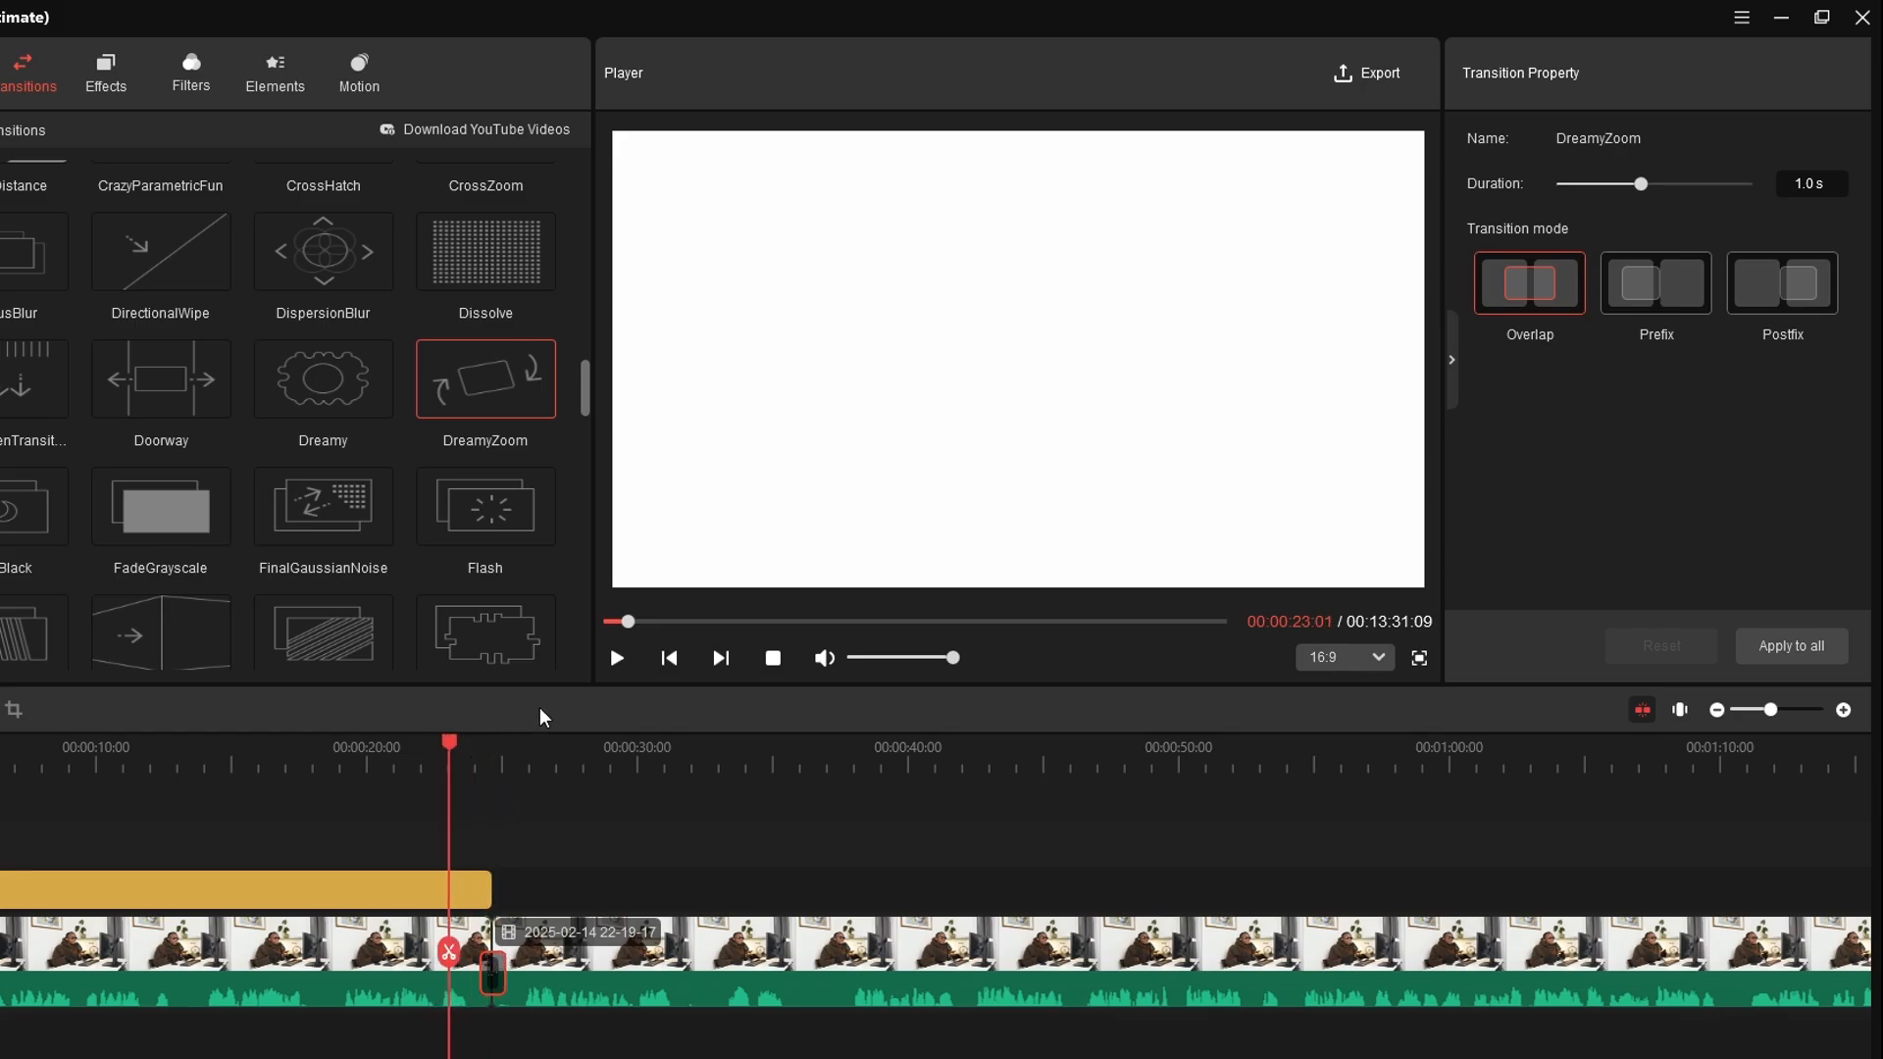
{"action": "left_click", "coordinate": [616, 658]}
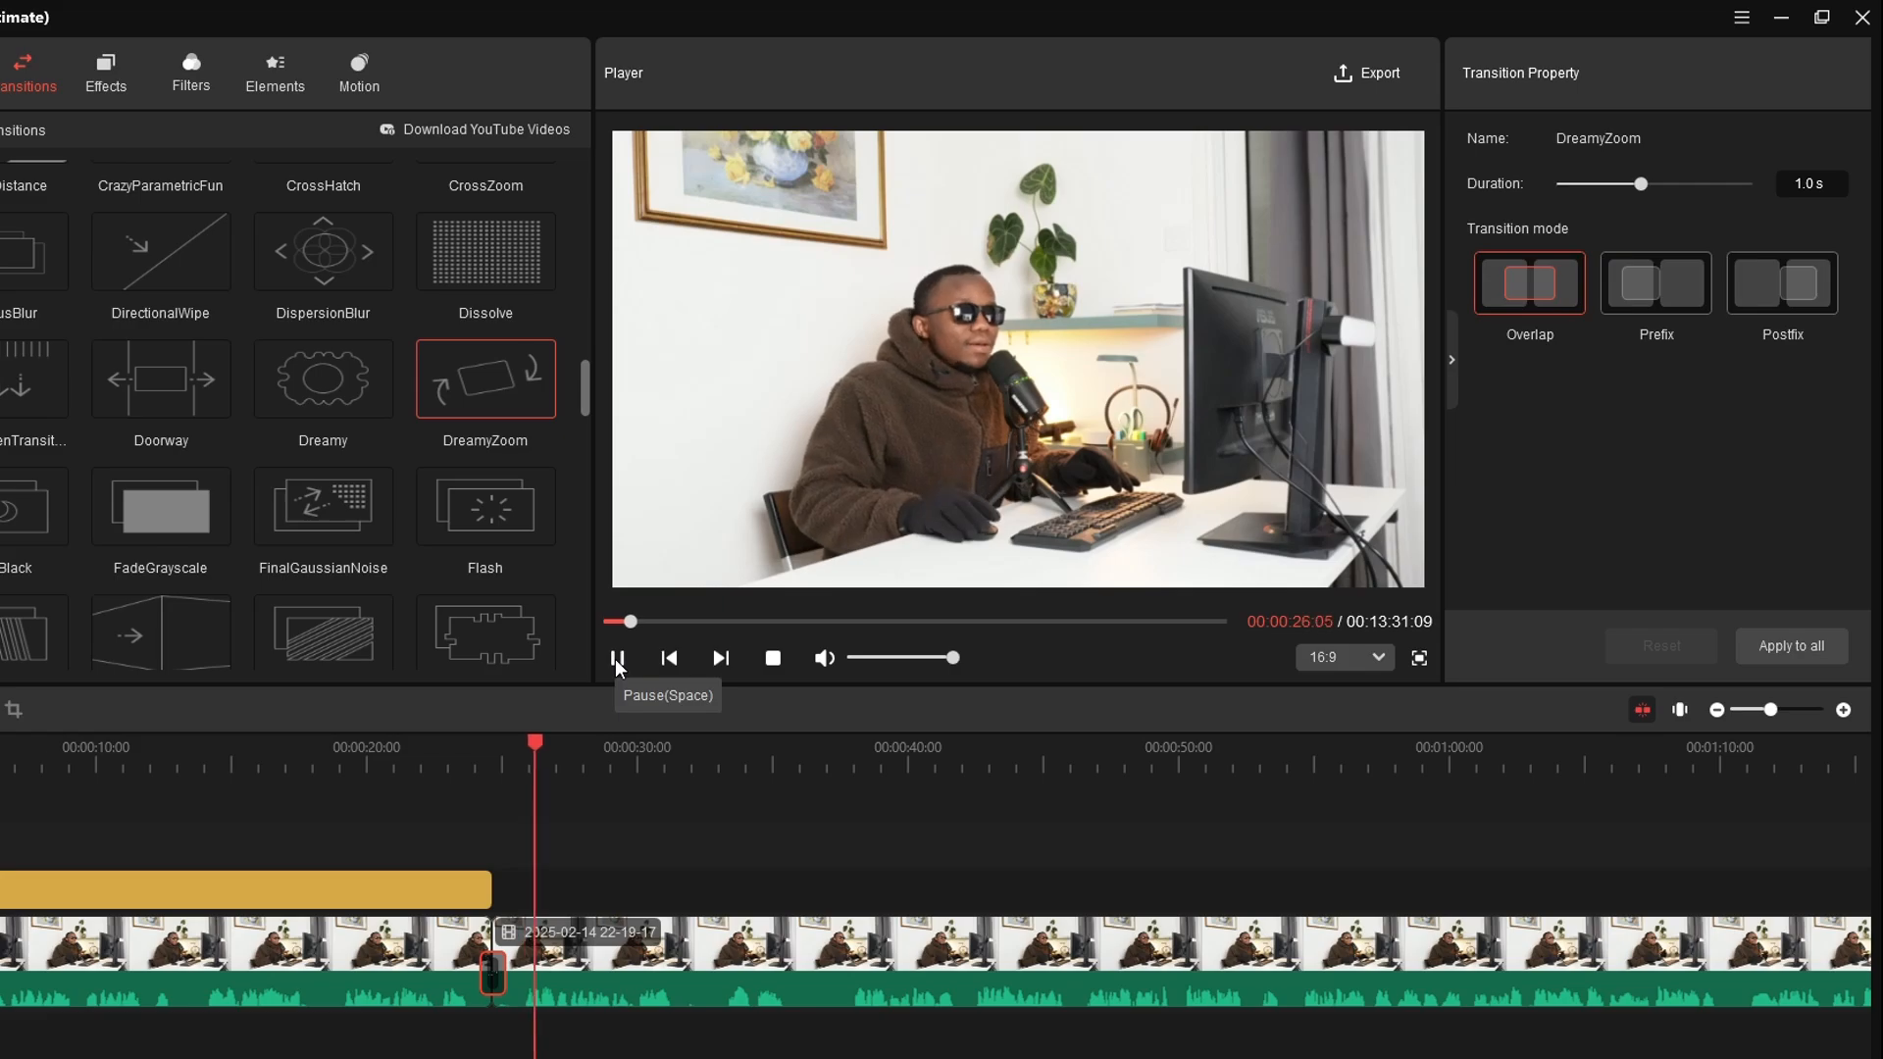
{"action": "left_click", "coordinate": [617, 658]}
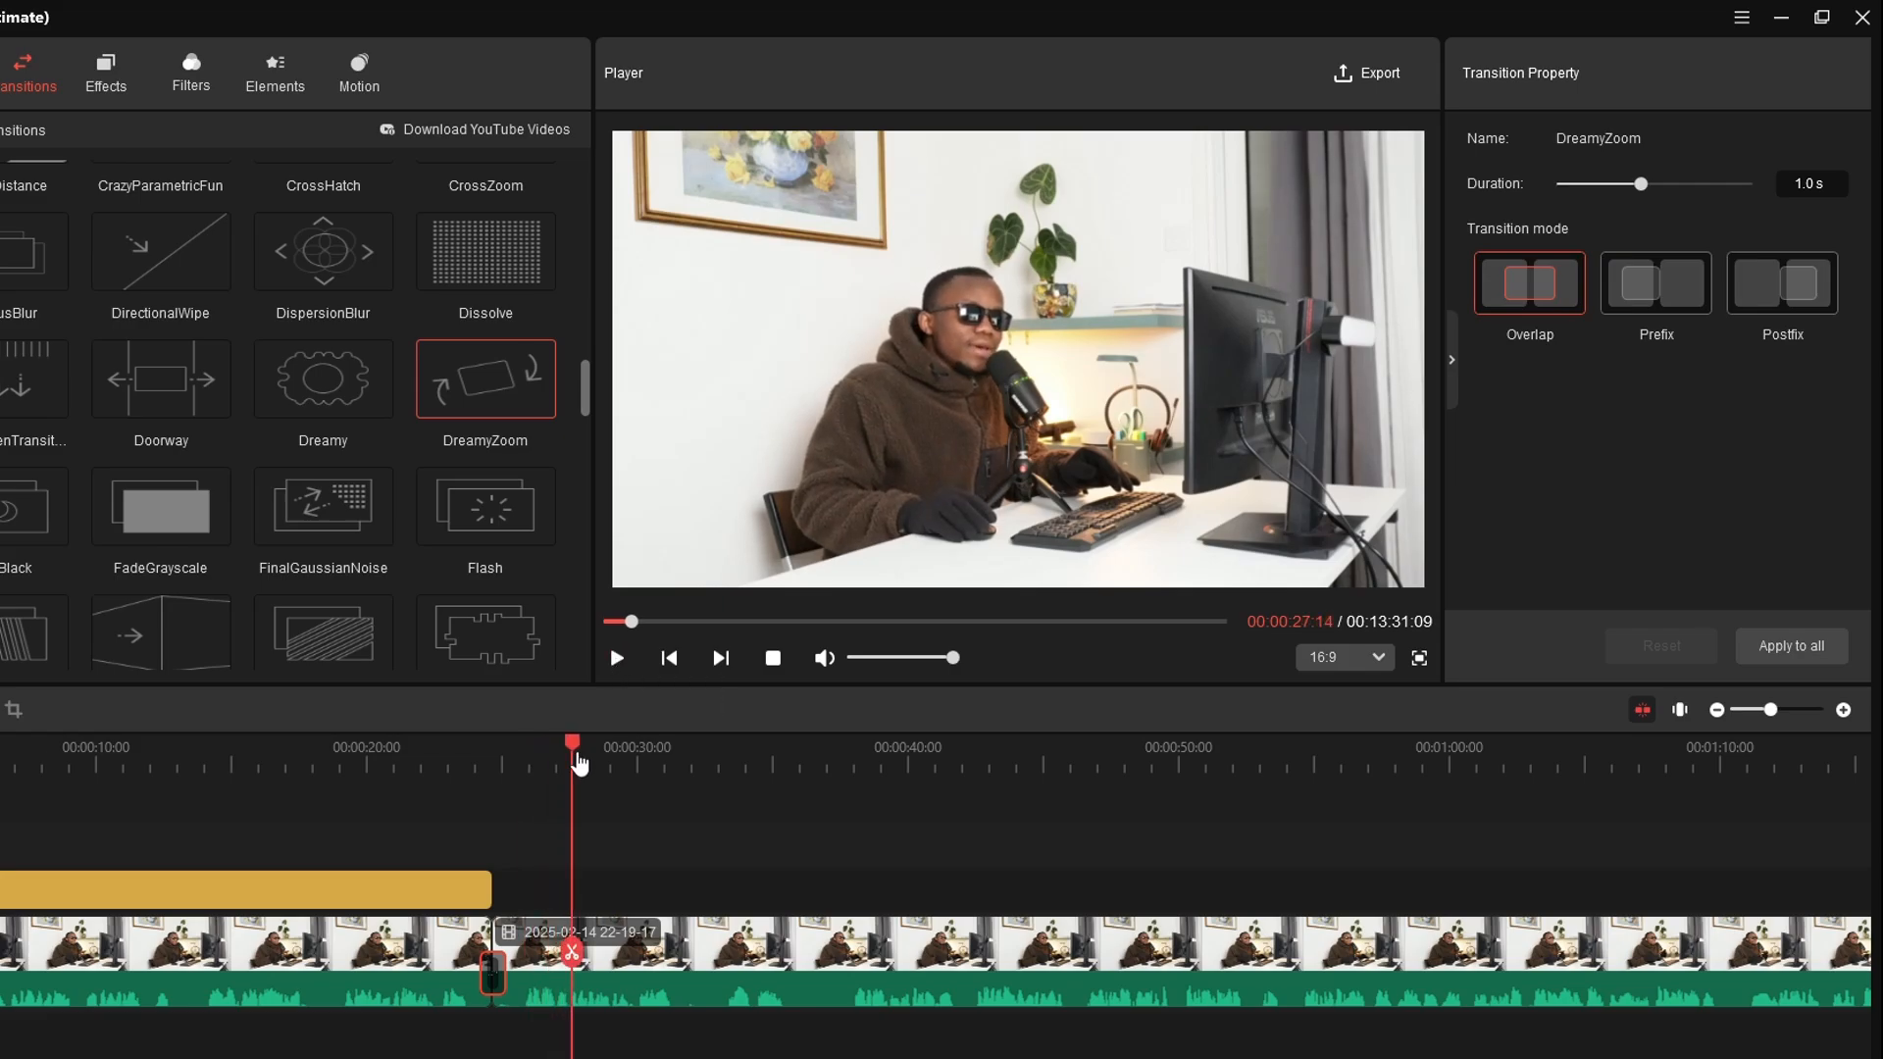
{"action": "left_click_drag", "start_coordinate": [572, 760], "coordinate": [431, 780]}
{"action": "left_click", "coordinate": [616, 658]}
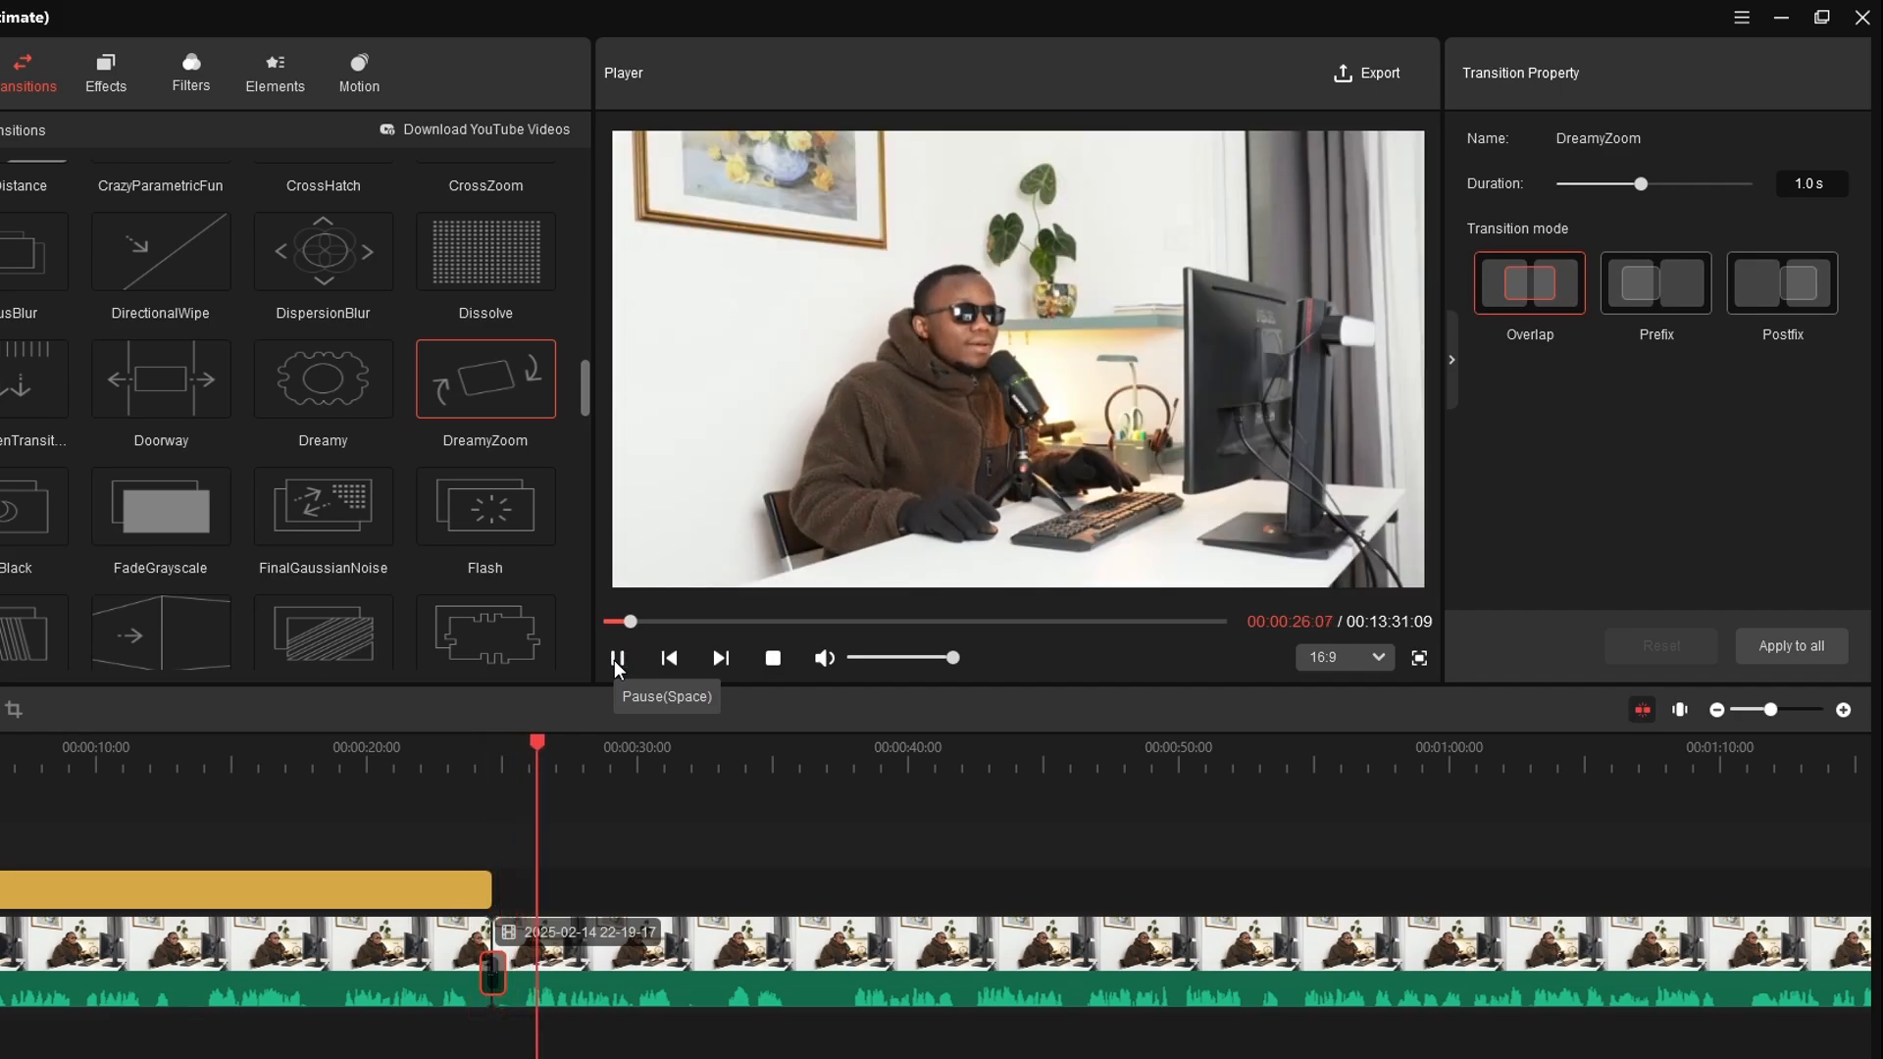
{"action": "left_click", "coordinate": [617, 658]}
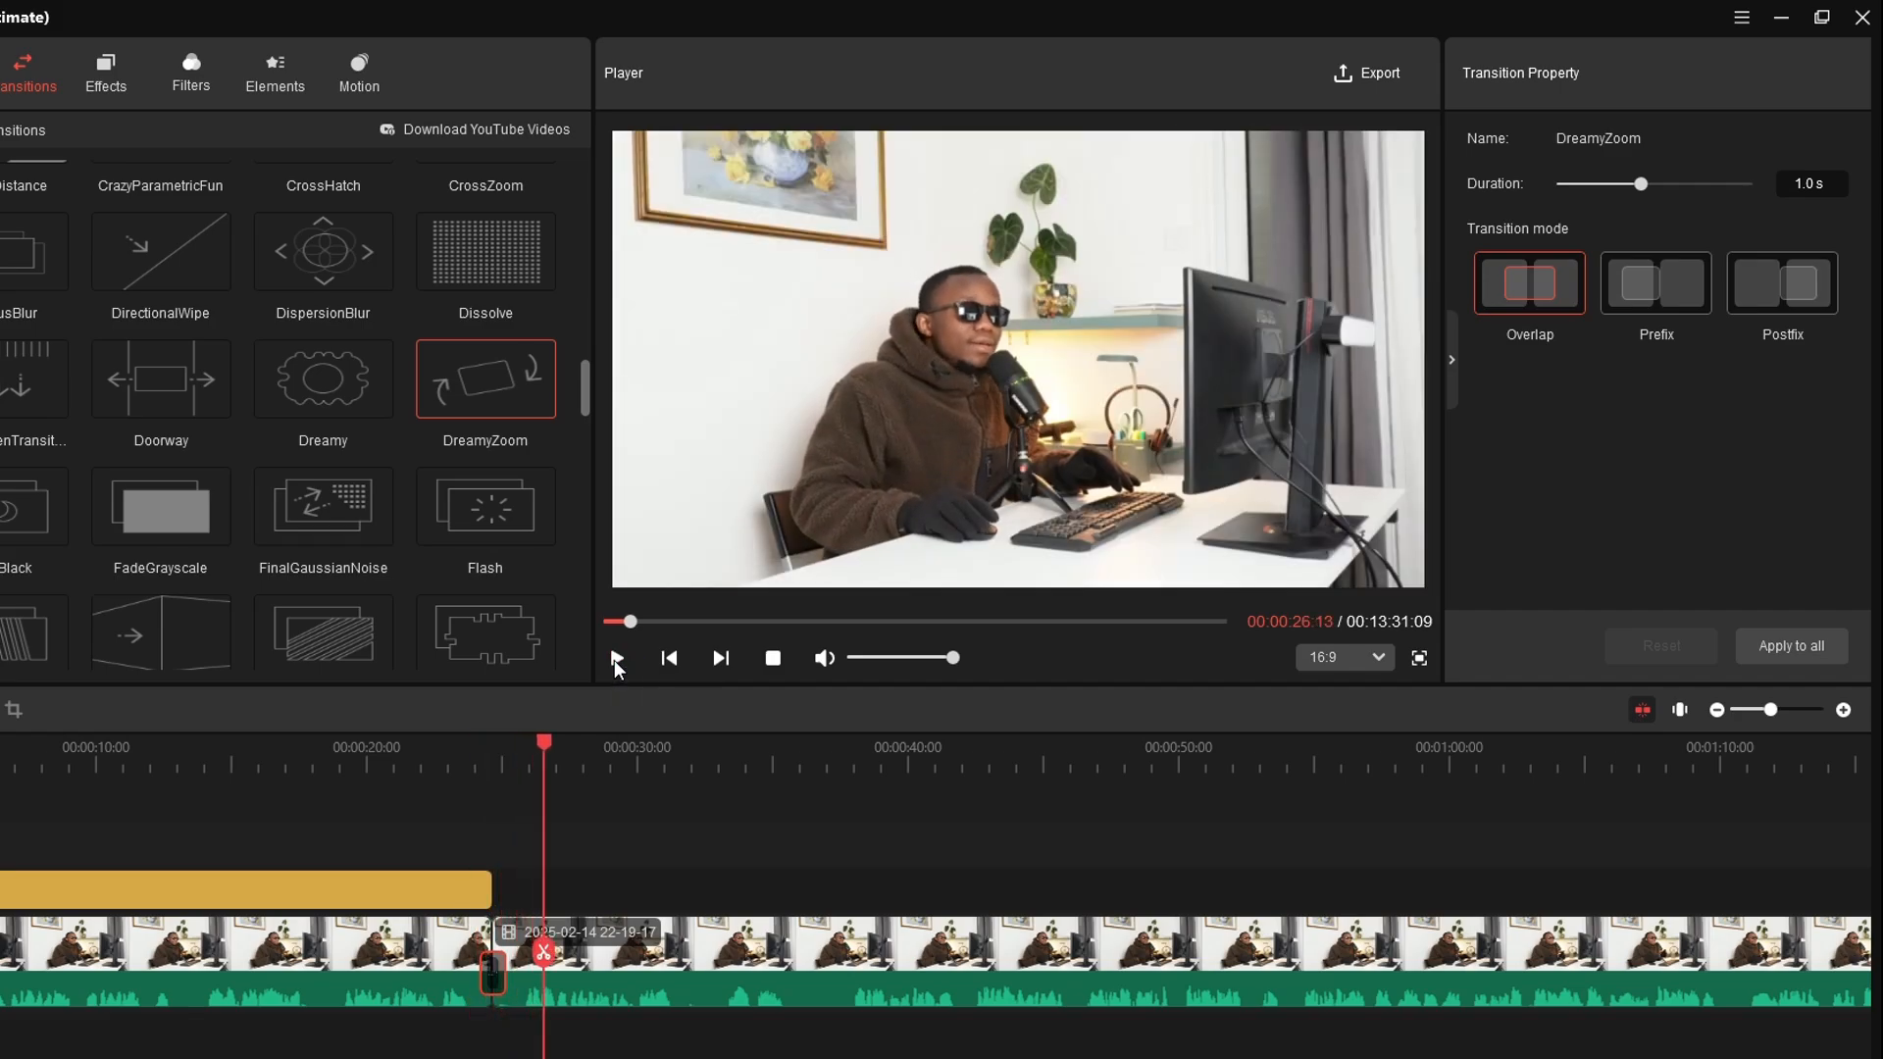
Step: Switch the DreamyZoom transition to Prefix mode and preview it from just before the split
{"action": "left_click", "coordinate": [1664, 307]}
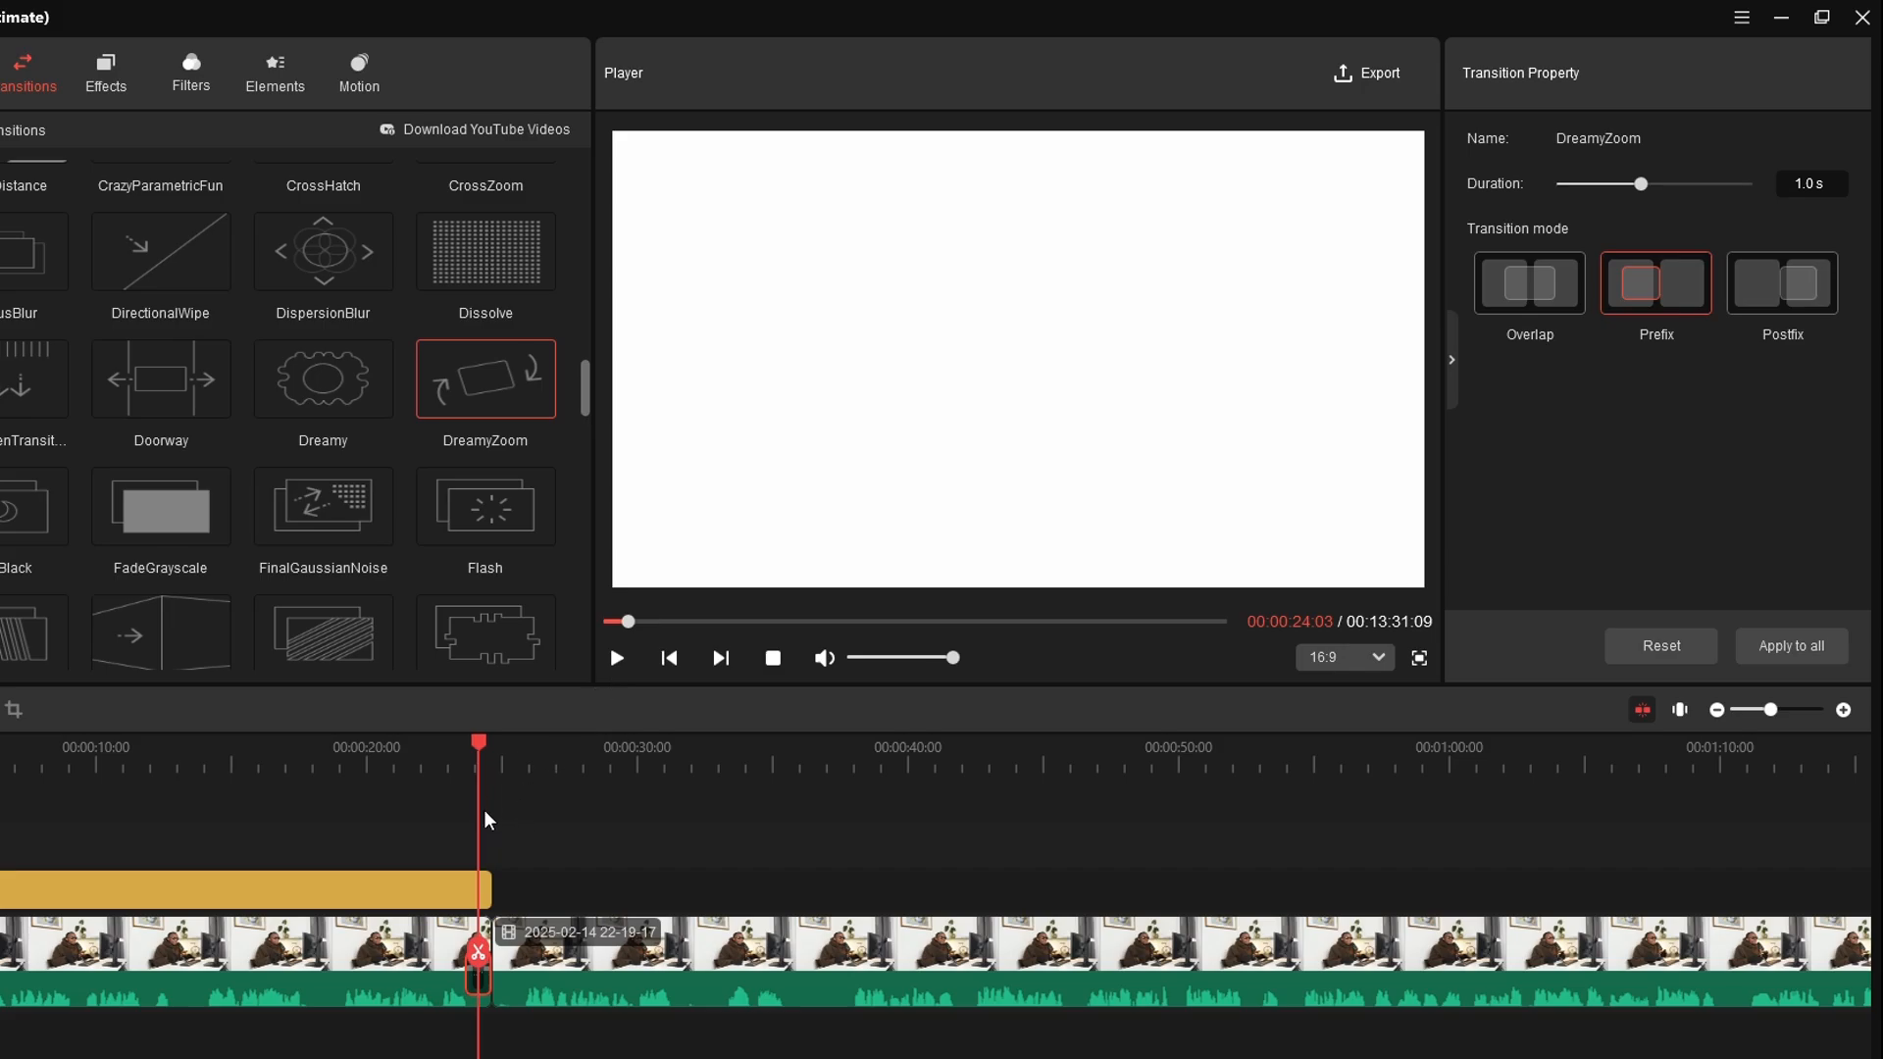
{"action": "left_click_drag", "start_coordinate": [481, 753], "coordinate": [449, 748]}
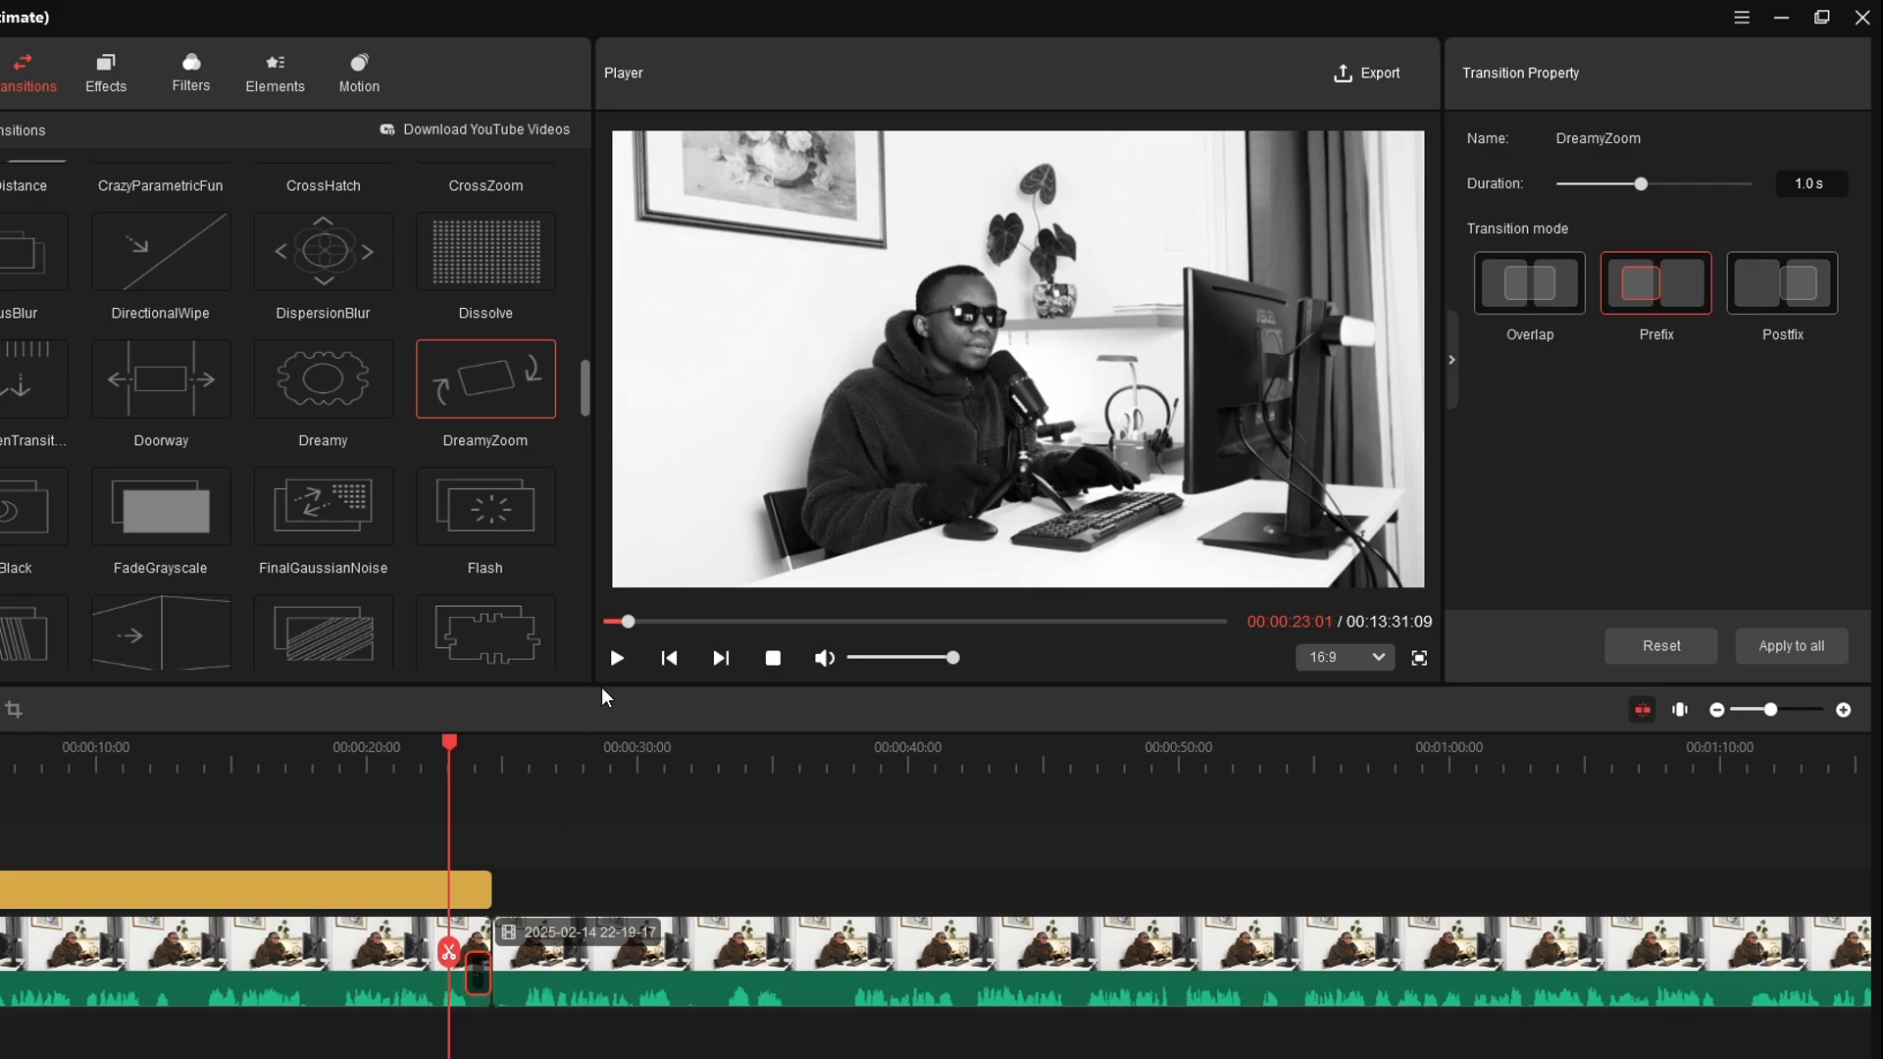
{"action": "left_click", "coordinate": [612, 658]}
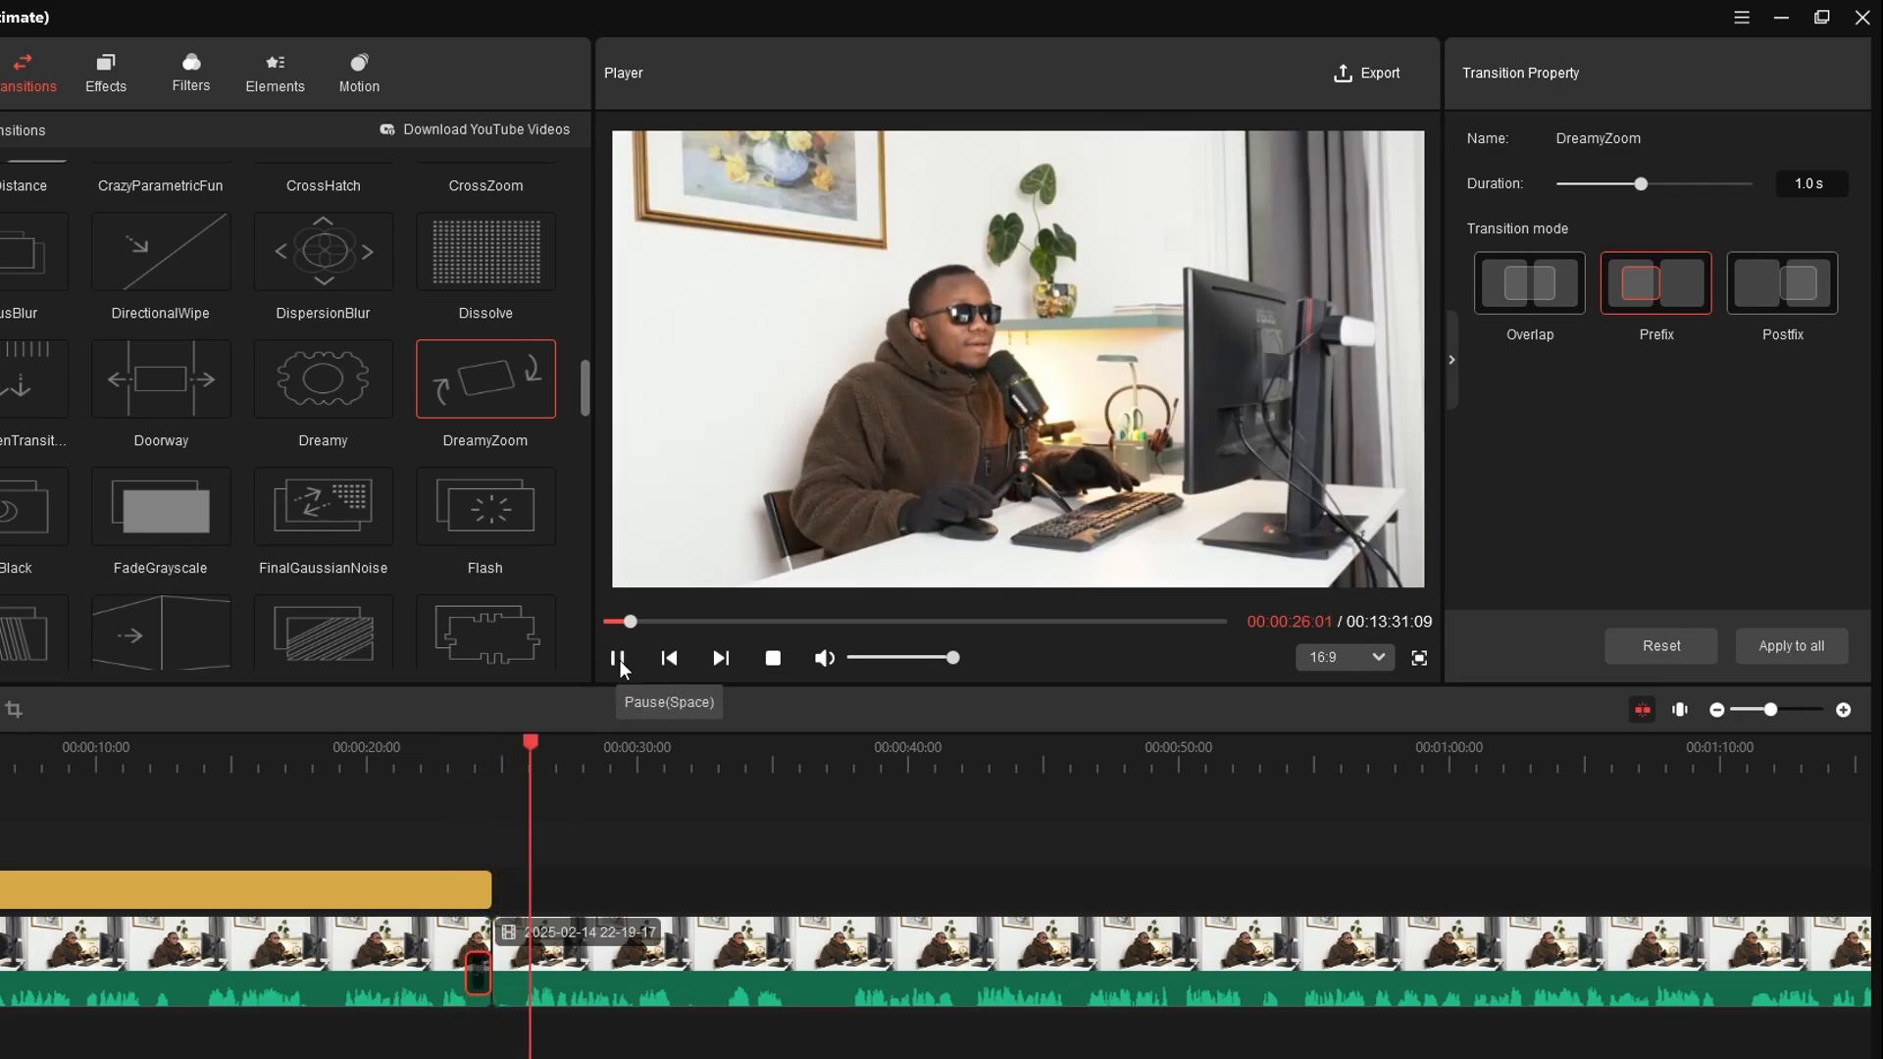
{"action": "left_click", "coordinate": [617, 659]}
Step: Set the DreamyZoom transition mode to Postfix and replay the passage between the two segments
{"action": "left_click", "coordinate": [1762, 295]}
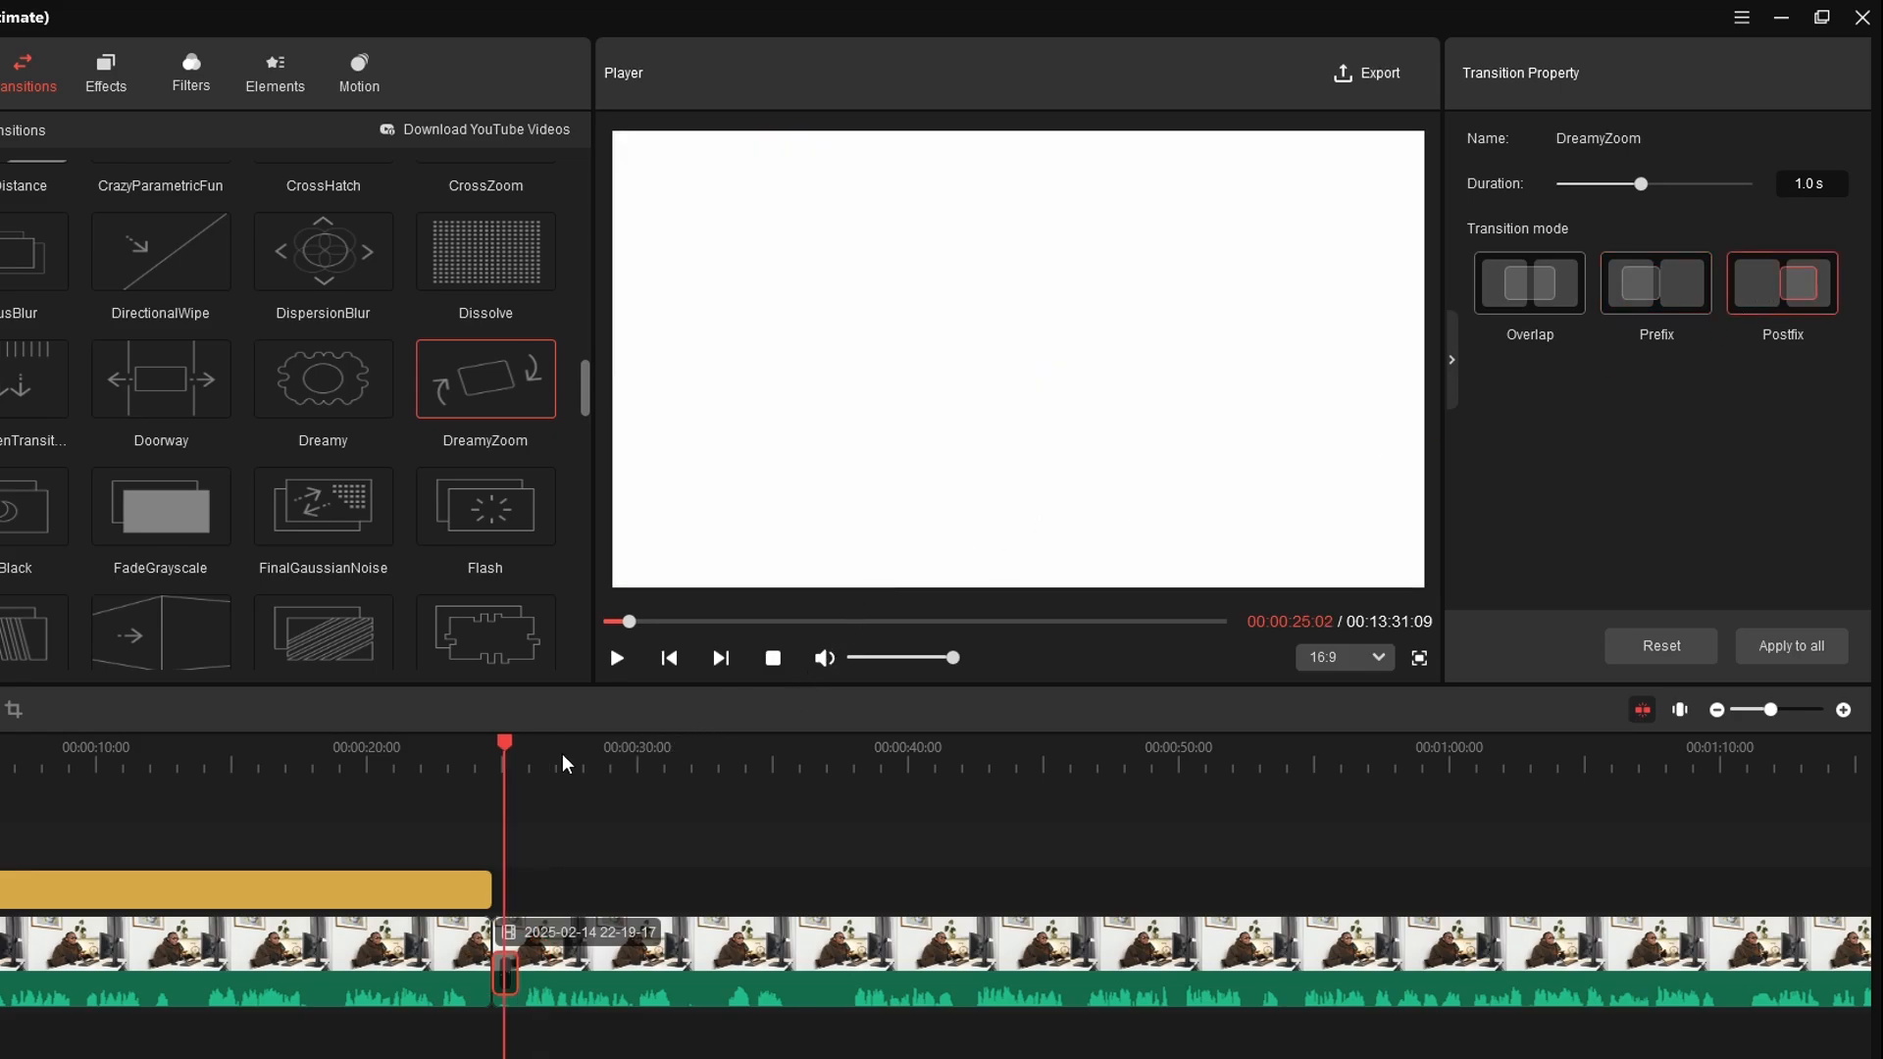
{"action": "left_click", "coordinate": [419, 751]}
{"action": "left_click", "coordinate": [618, 659]}
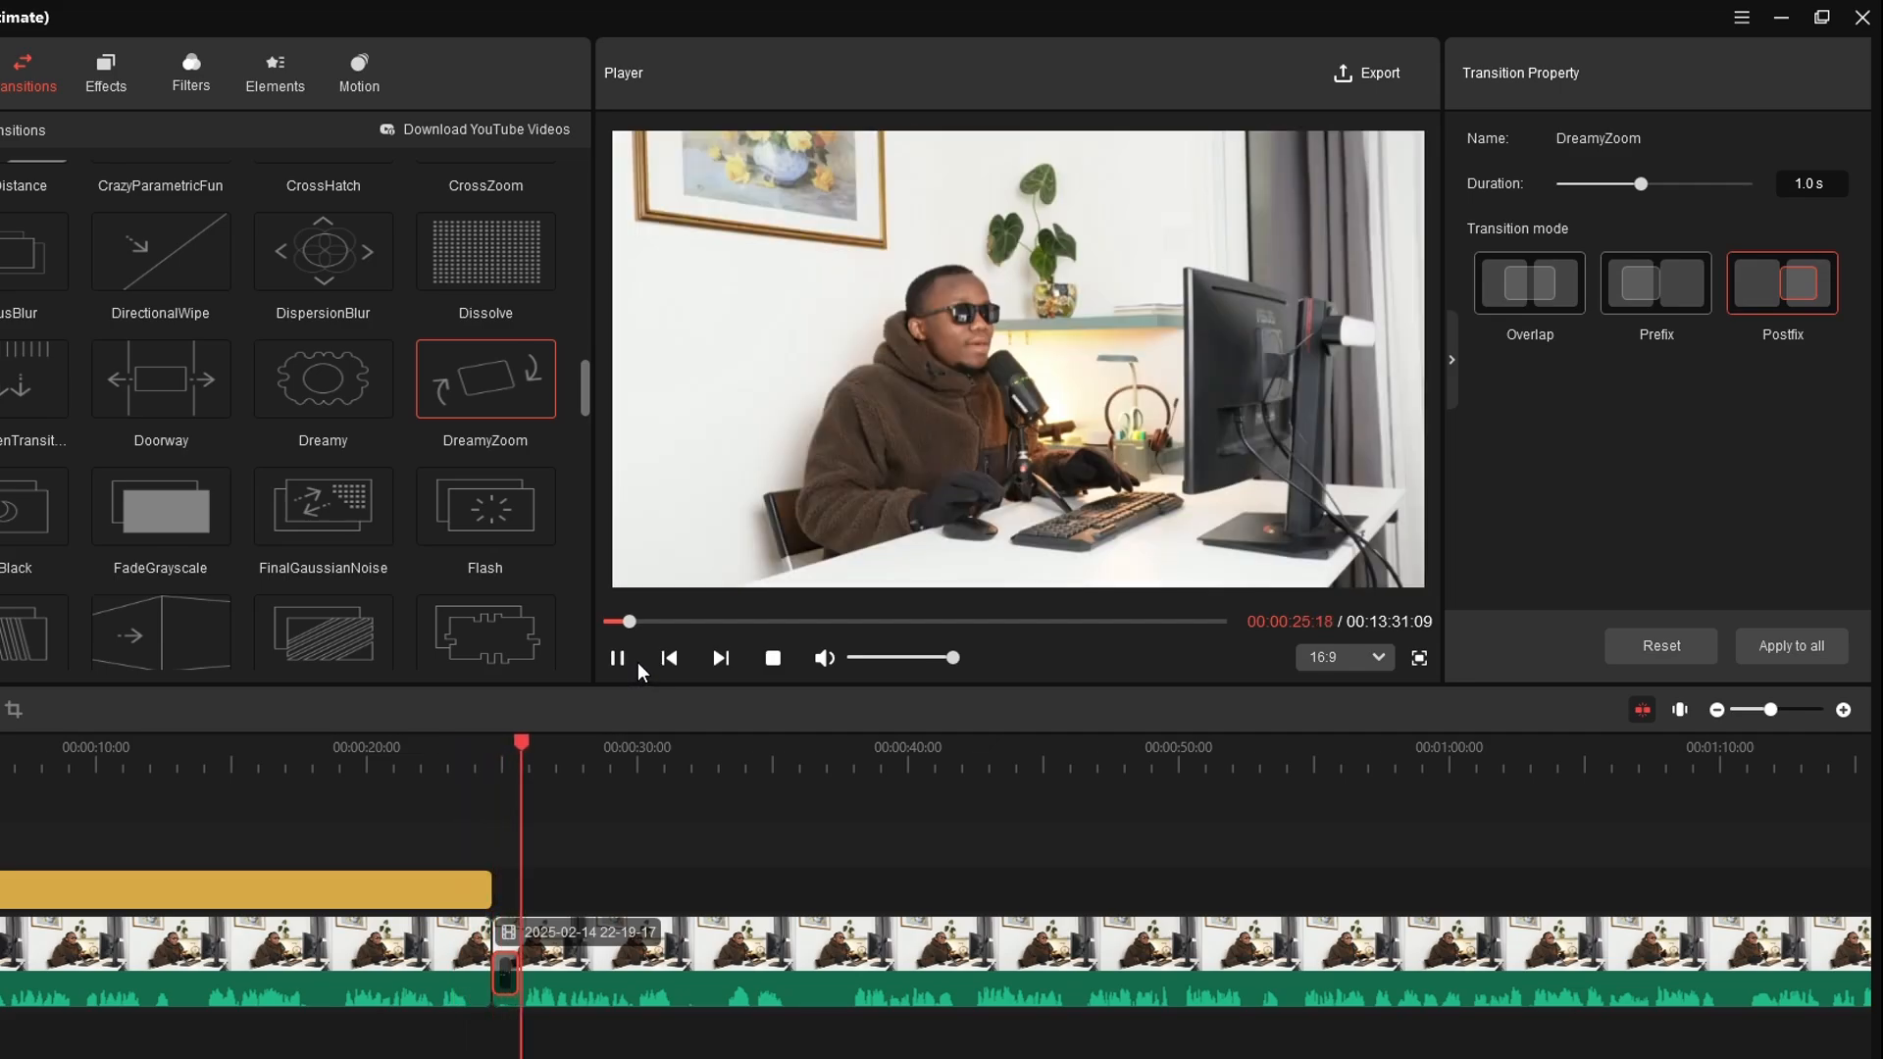
{"action": "left_click", "coordinate": [616, 654]}
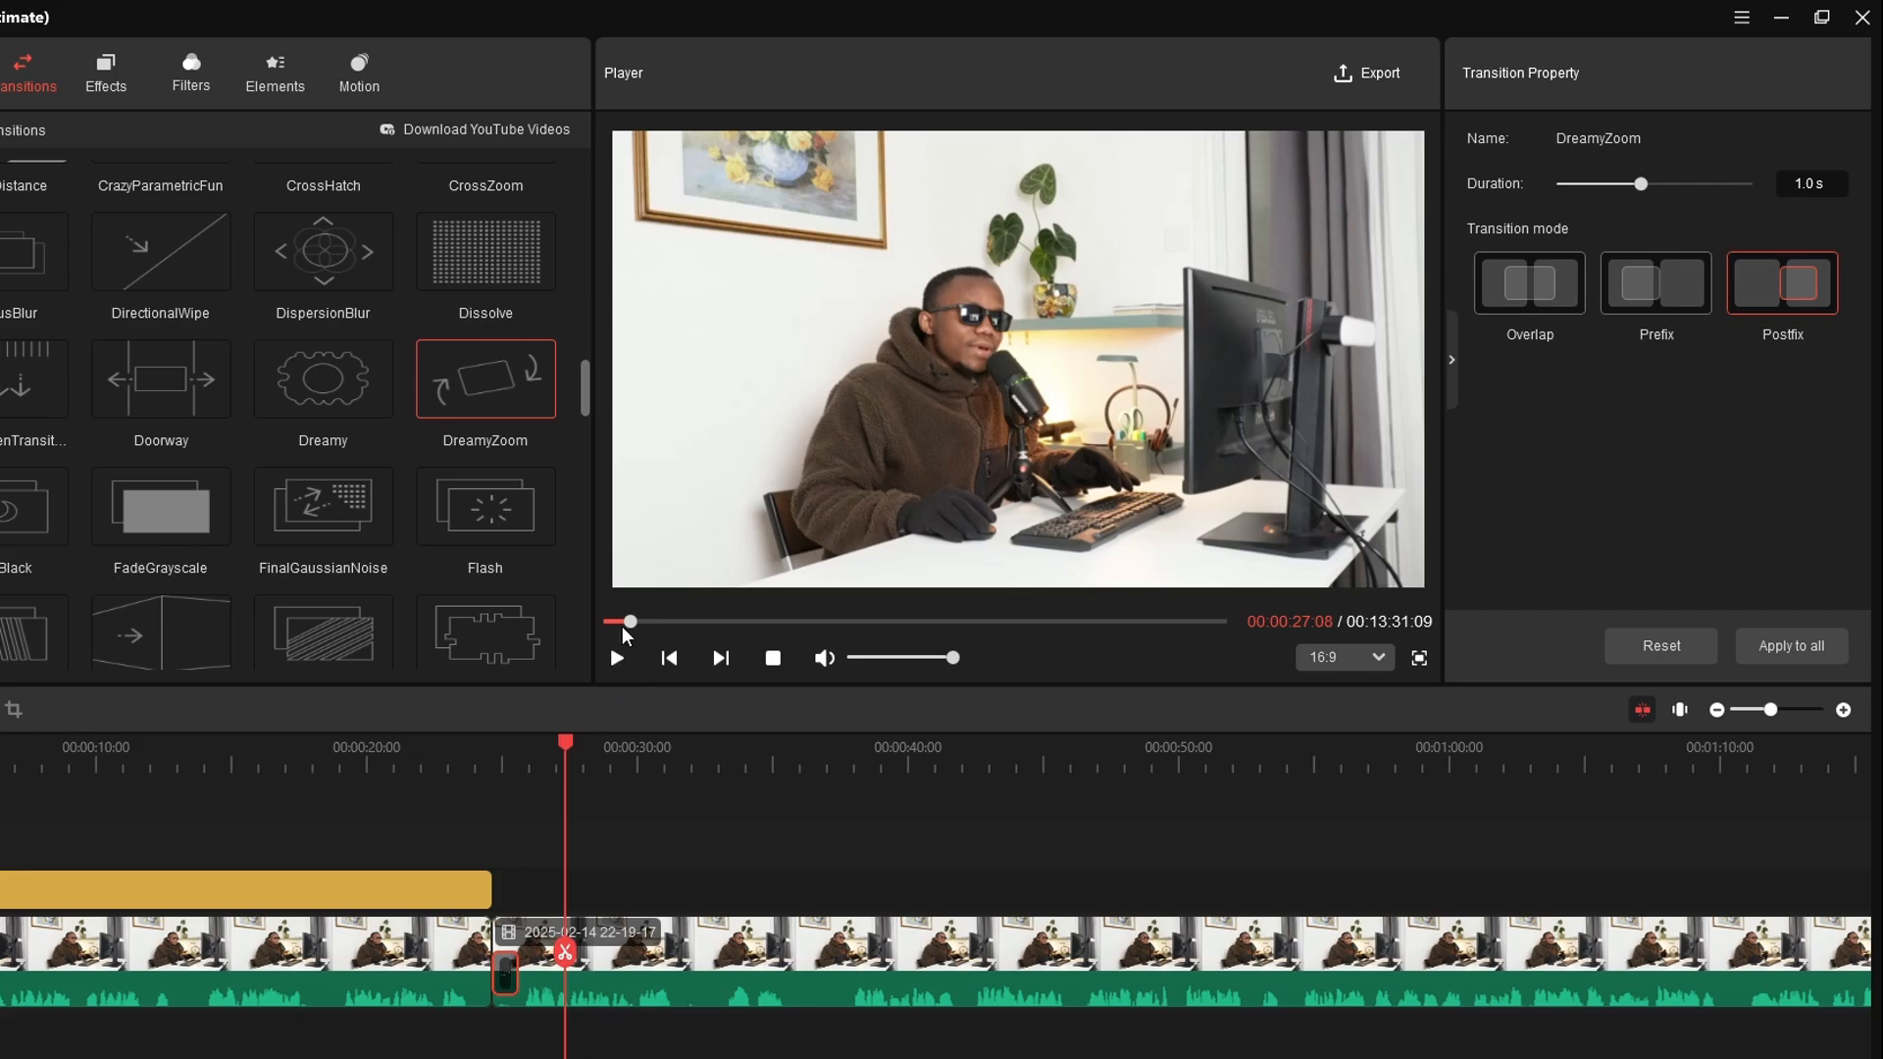
{"action": "left_click_drag", "start_coordinate": [566, 755], "coordinate": [472, 751]}
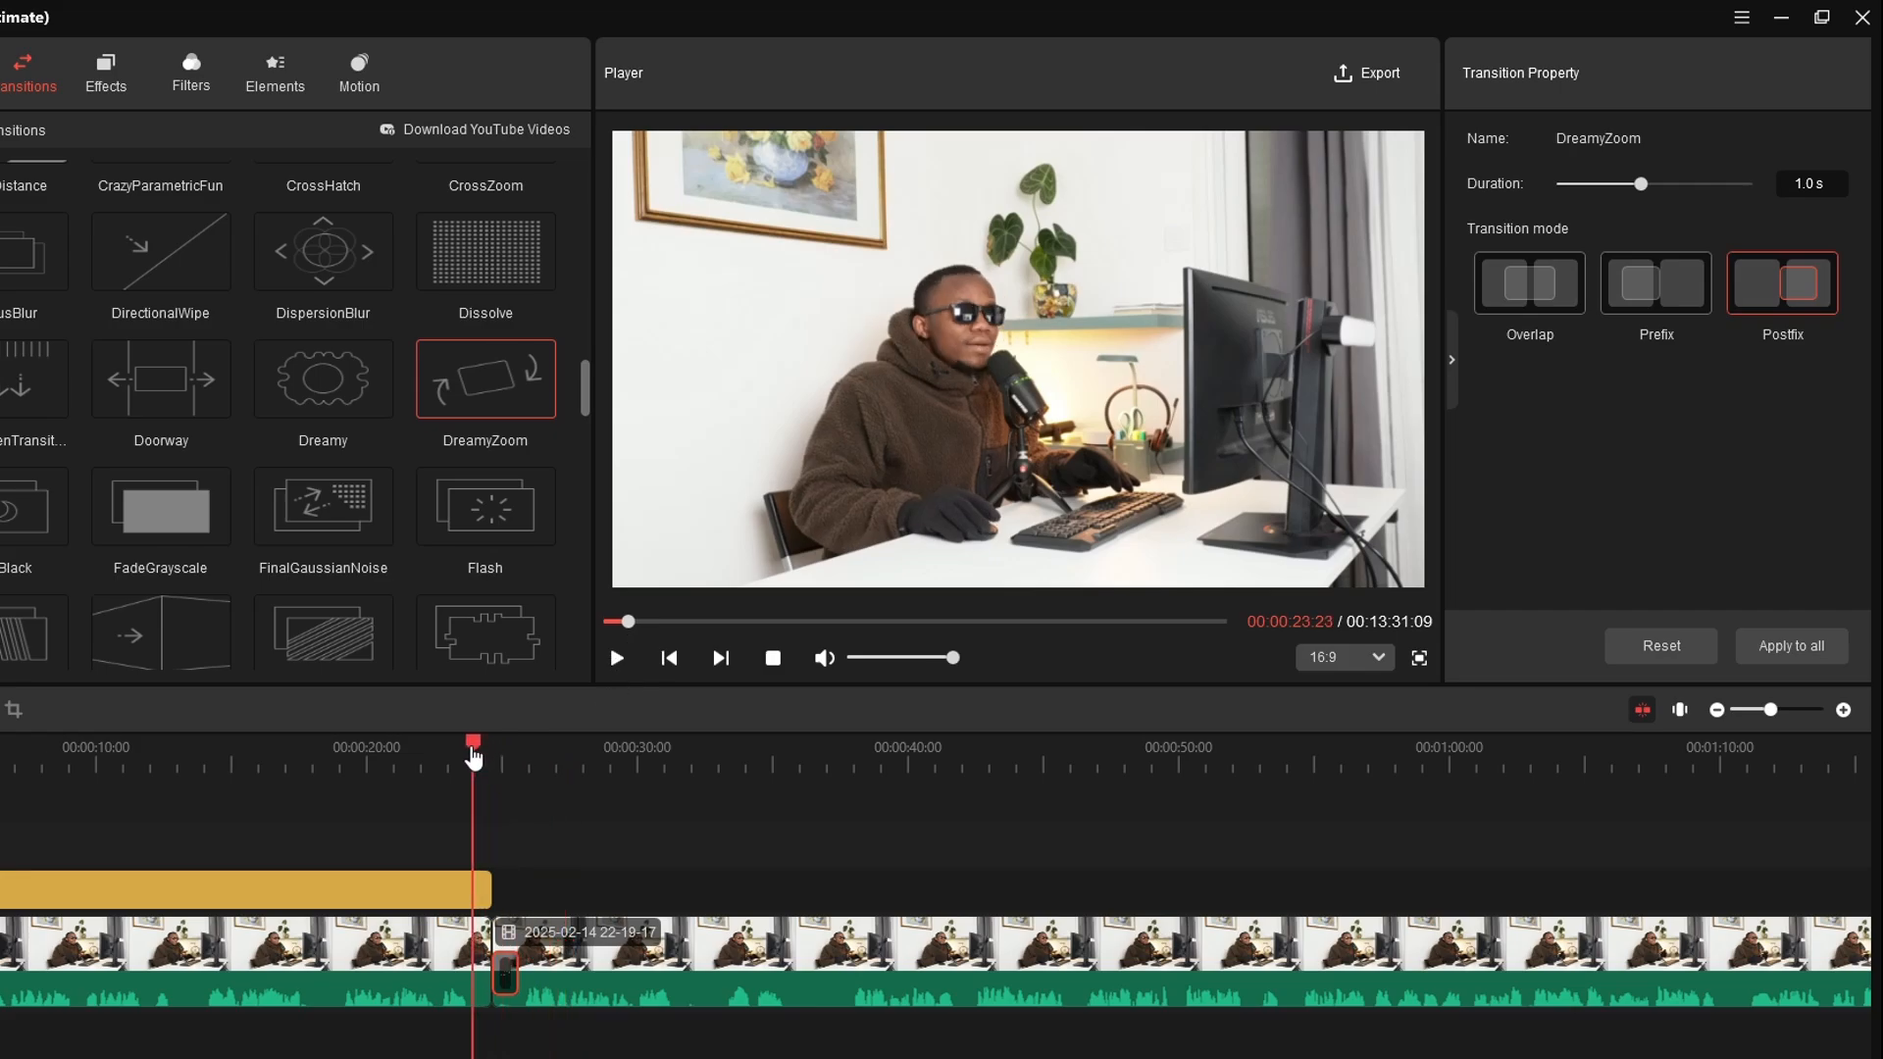
{"action": "left_click", "coordinate": [617, 658]}
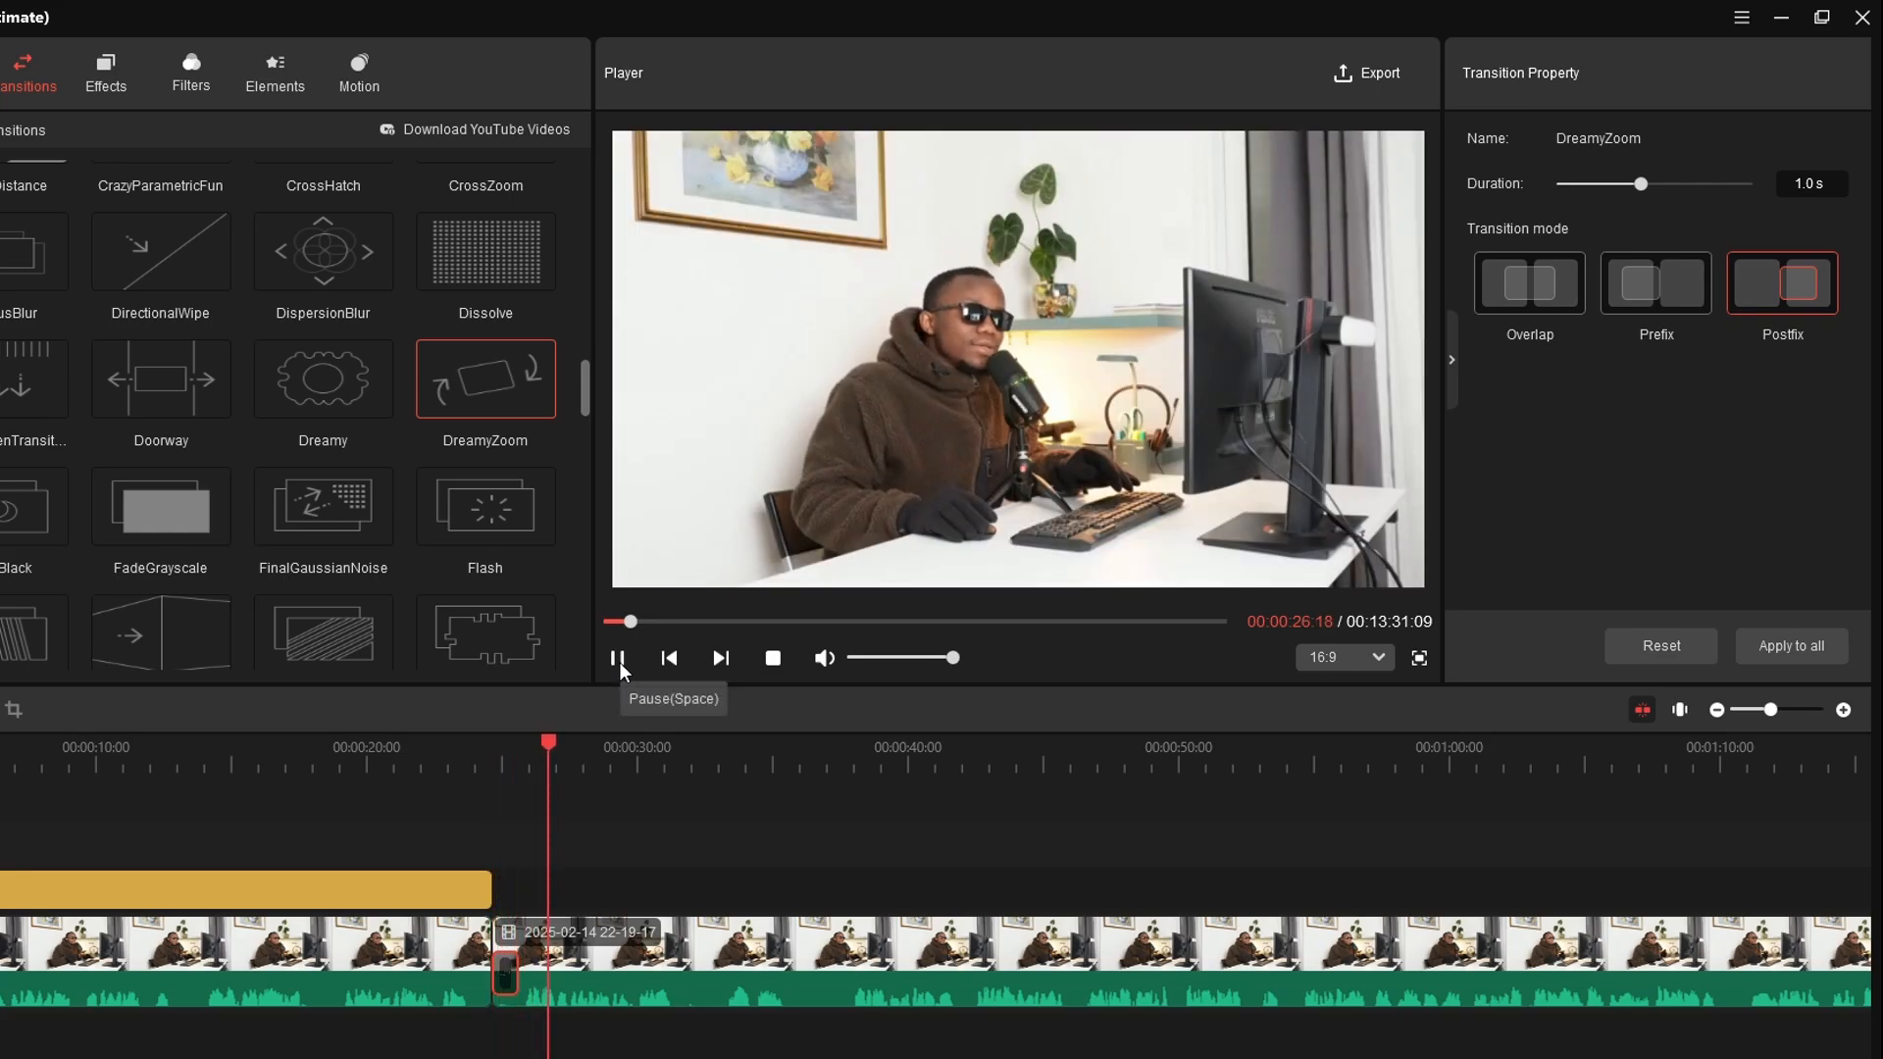
{"action": "left_click", "coordinate": [622, 661]}
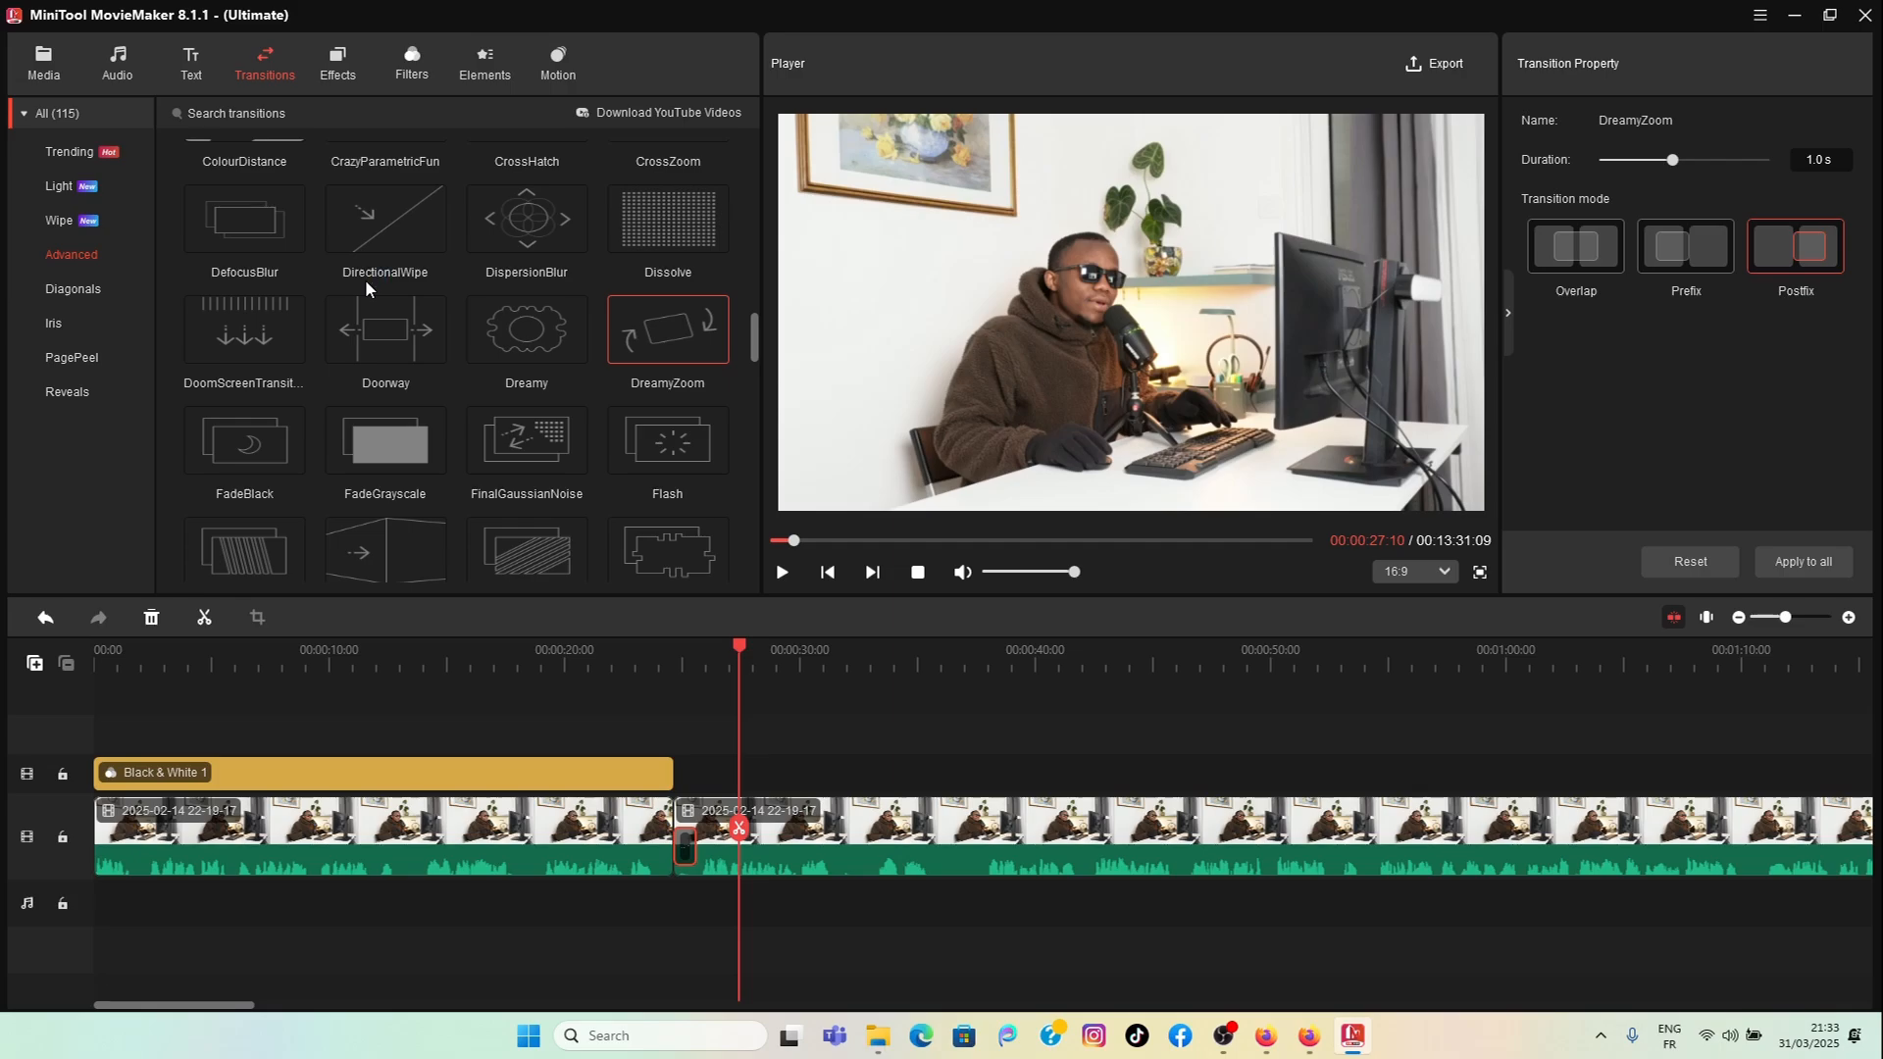
Step: Browse the music library, including the Happy, Hip Hop, Love and Travel categories
{"action": "mouse_move", "coordinate": [367, 304]}
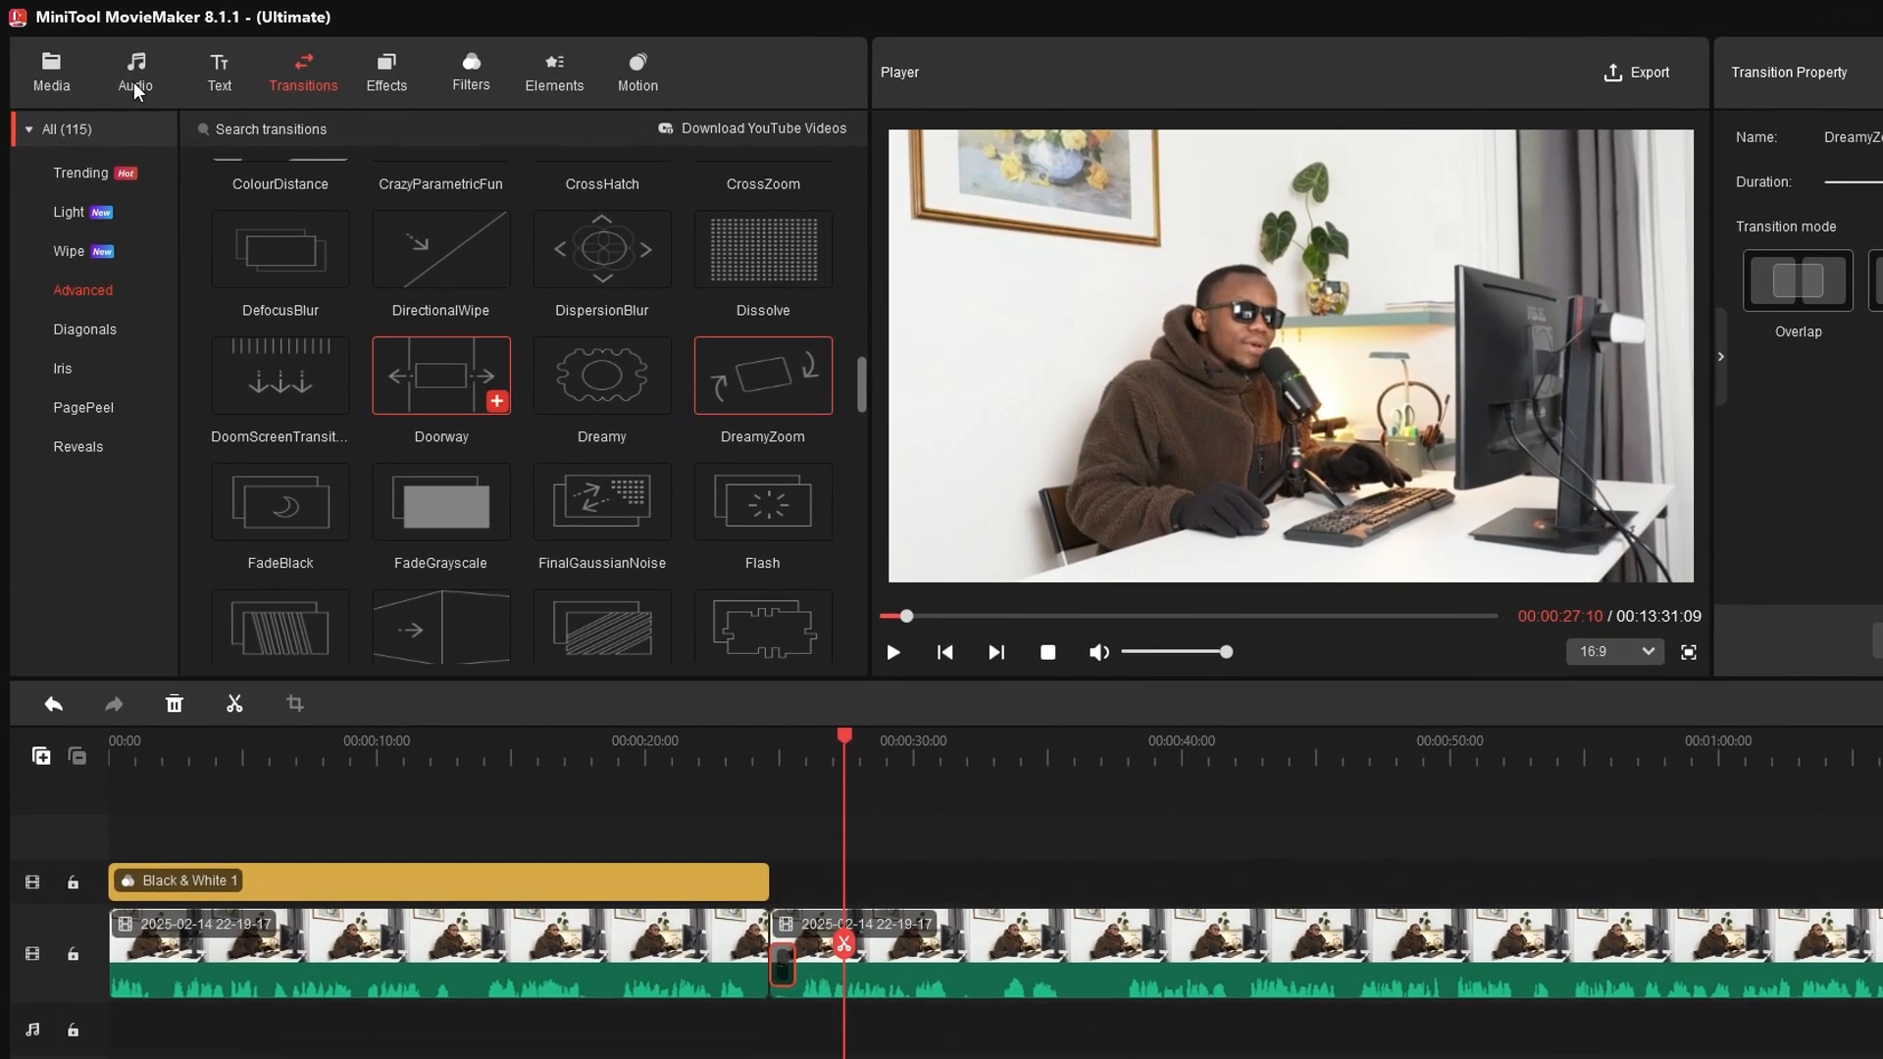
{"action": "left_click", "coordinate": [134, 79]}
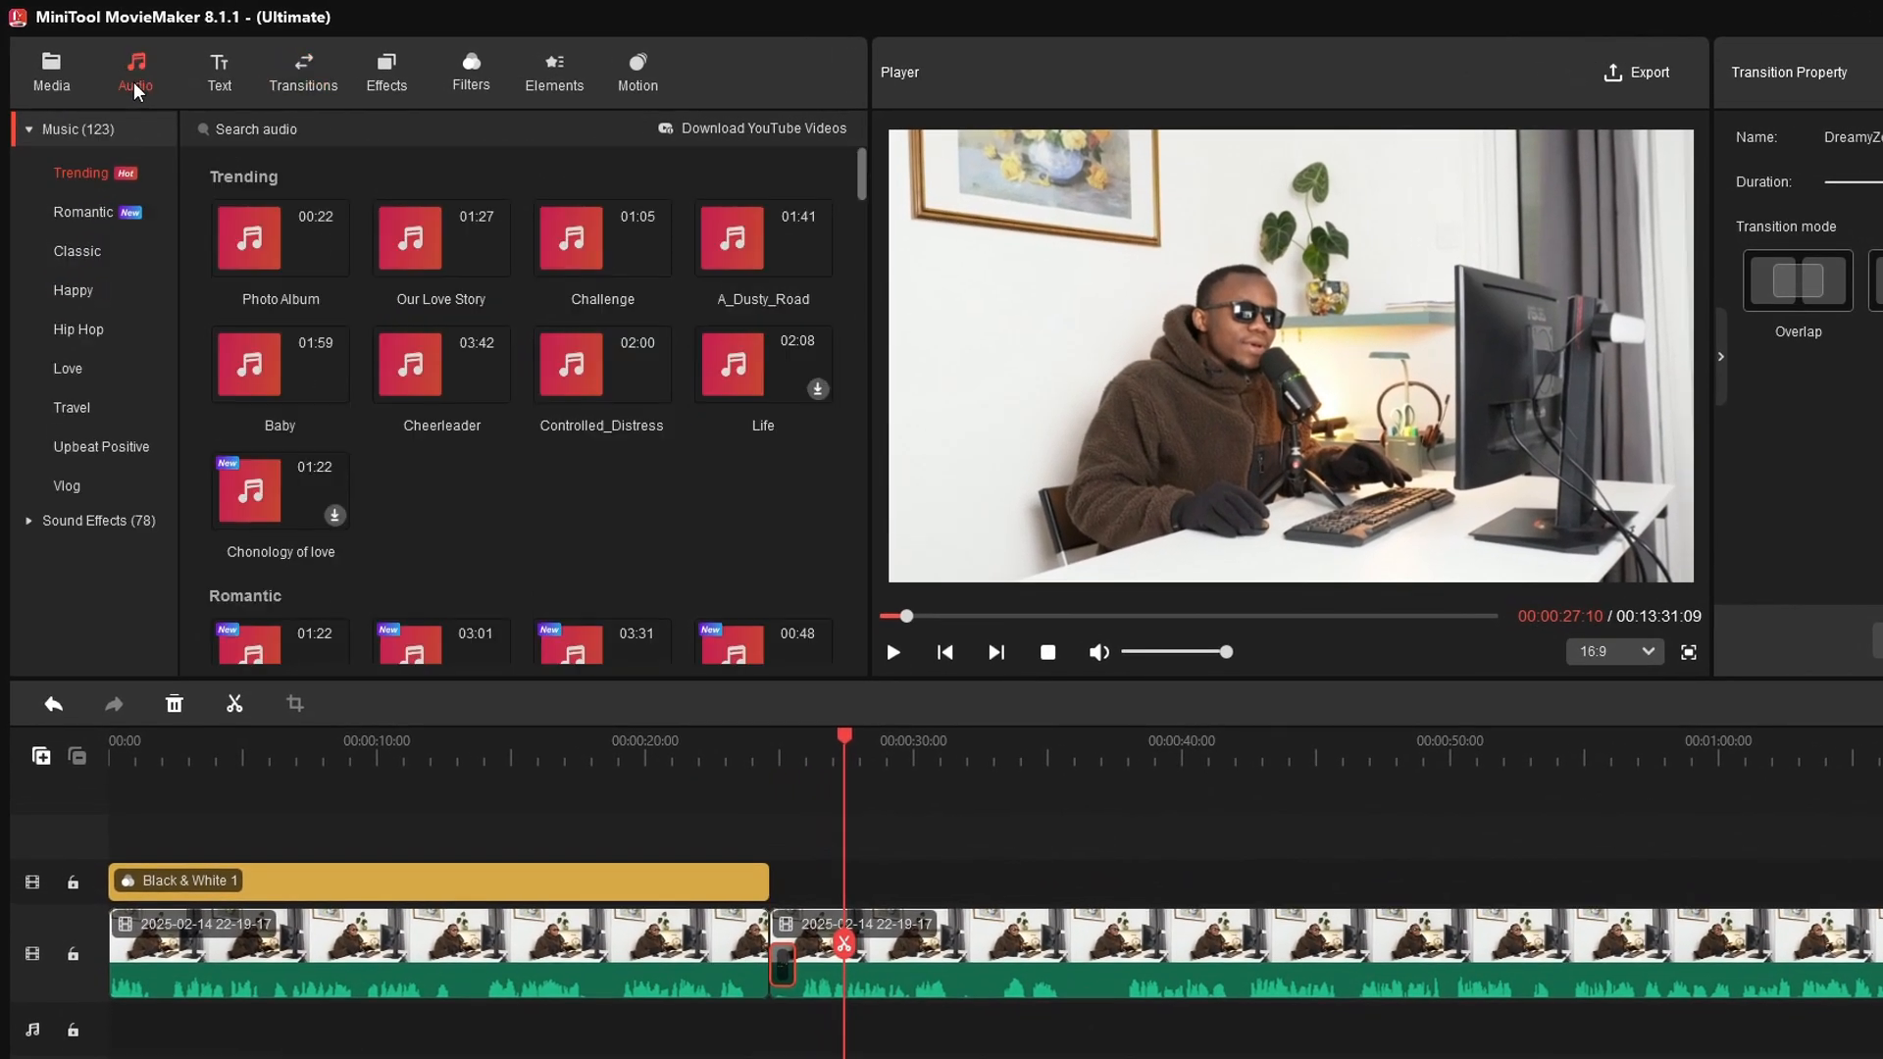
{"action": "scroll", "coordinate": [462, 481], "scroll_direction": "down", "scroll_amount": 3}
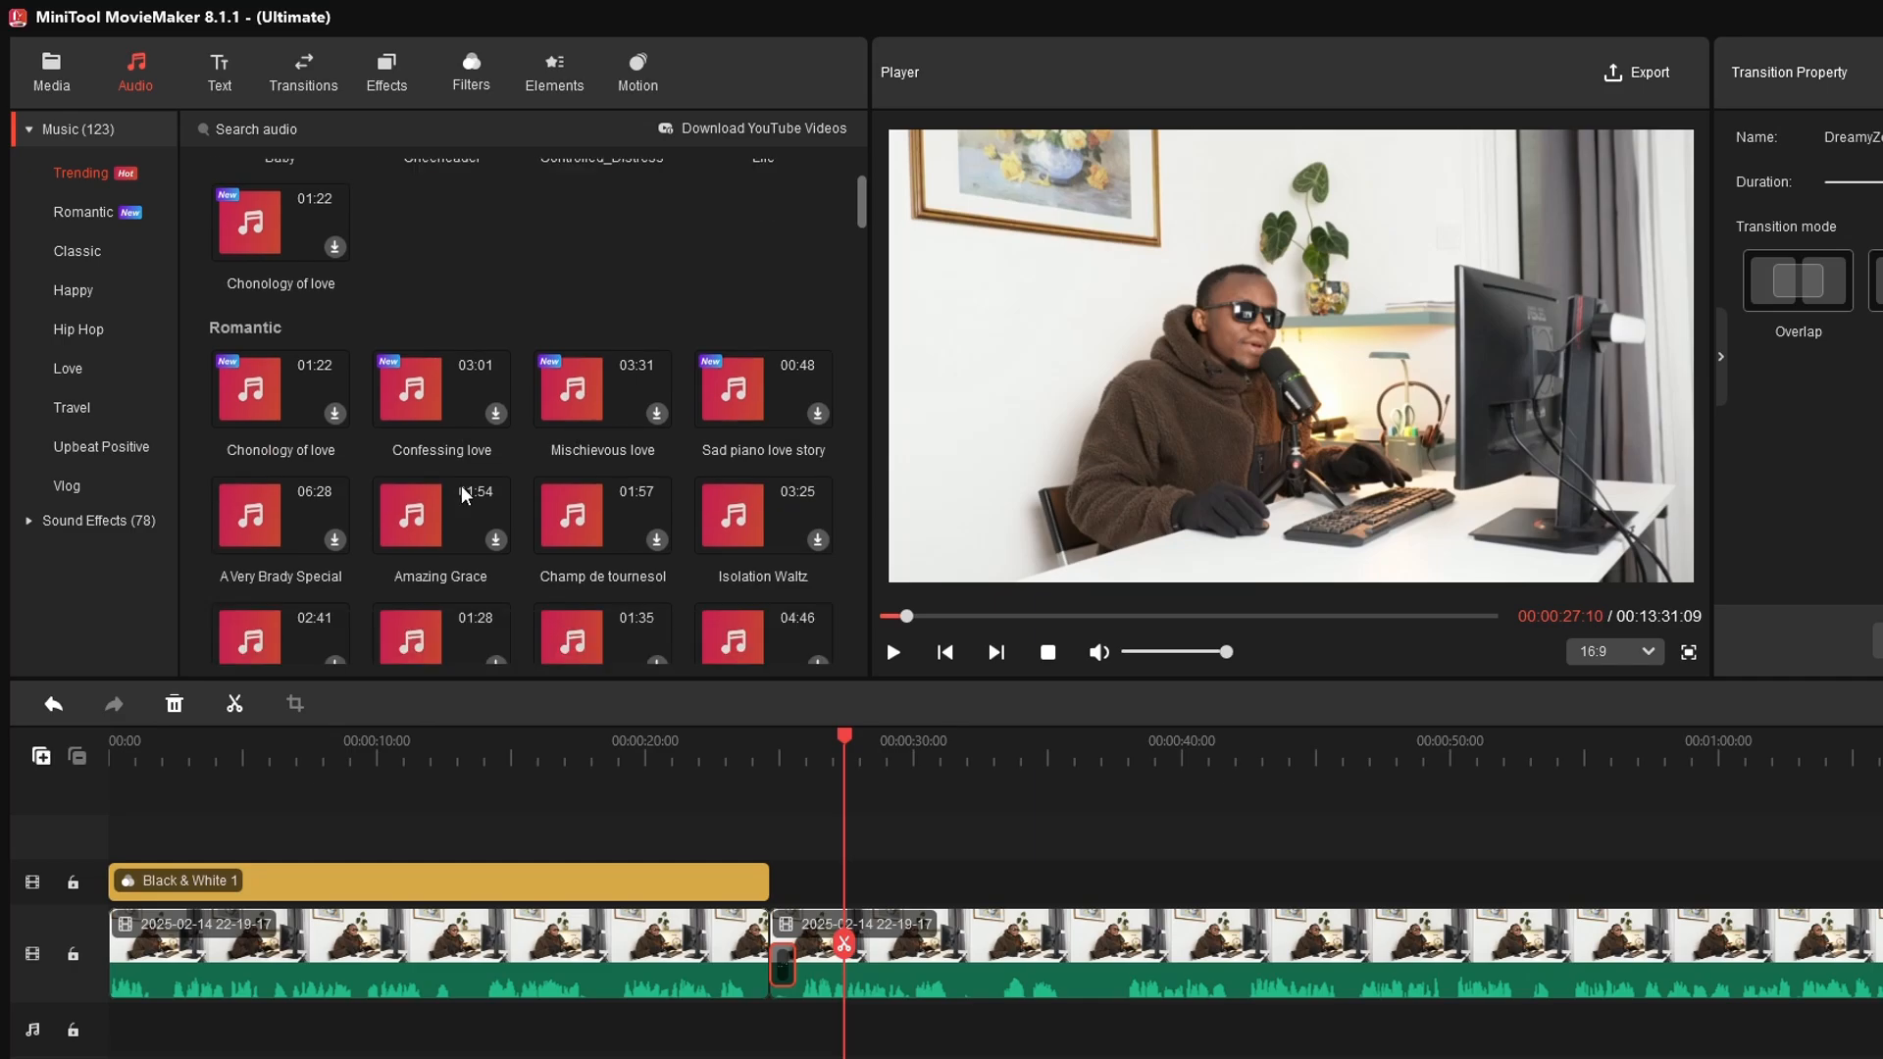
{"action": "scroll", "coordinate": [461, 486], "scroll_direction": "up", "scroll_amount": 3}
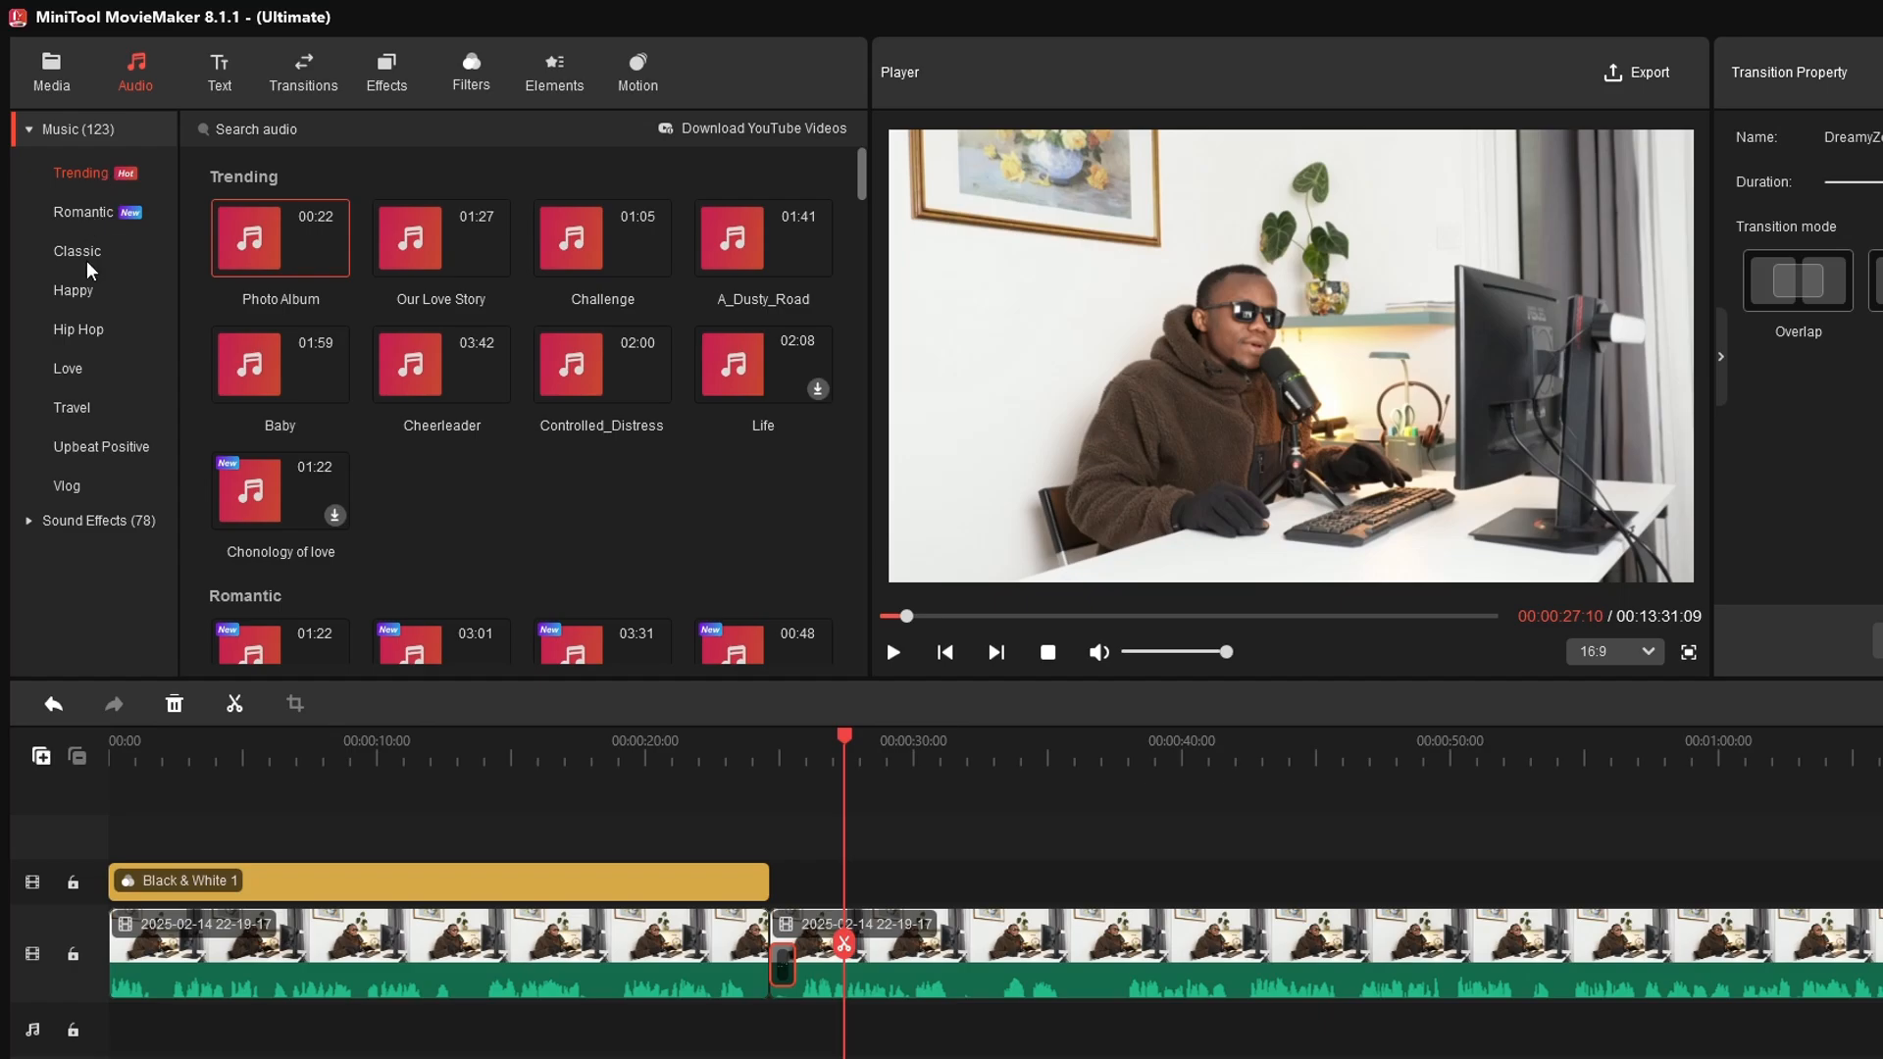
{"action": "left_click", "coordinate": [85, 289]}
{"action": "left_click", "coordinate": [90, 337]}
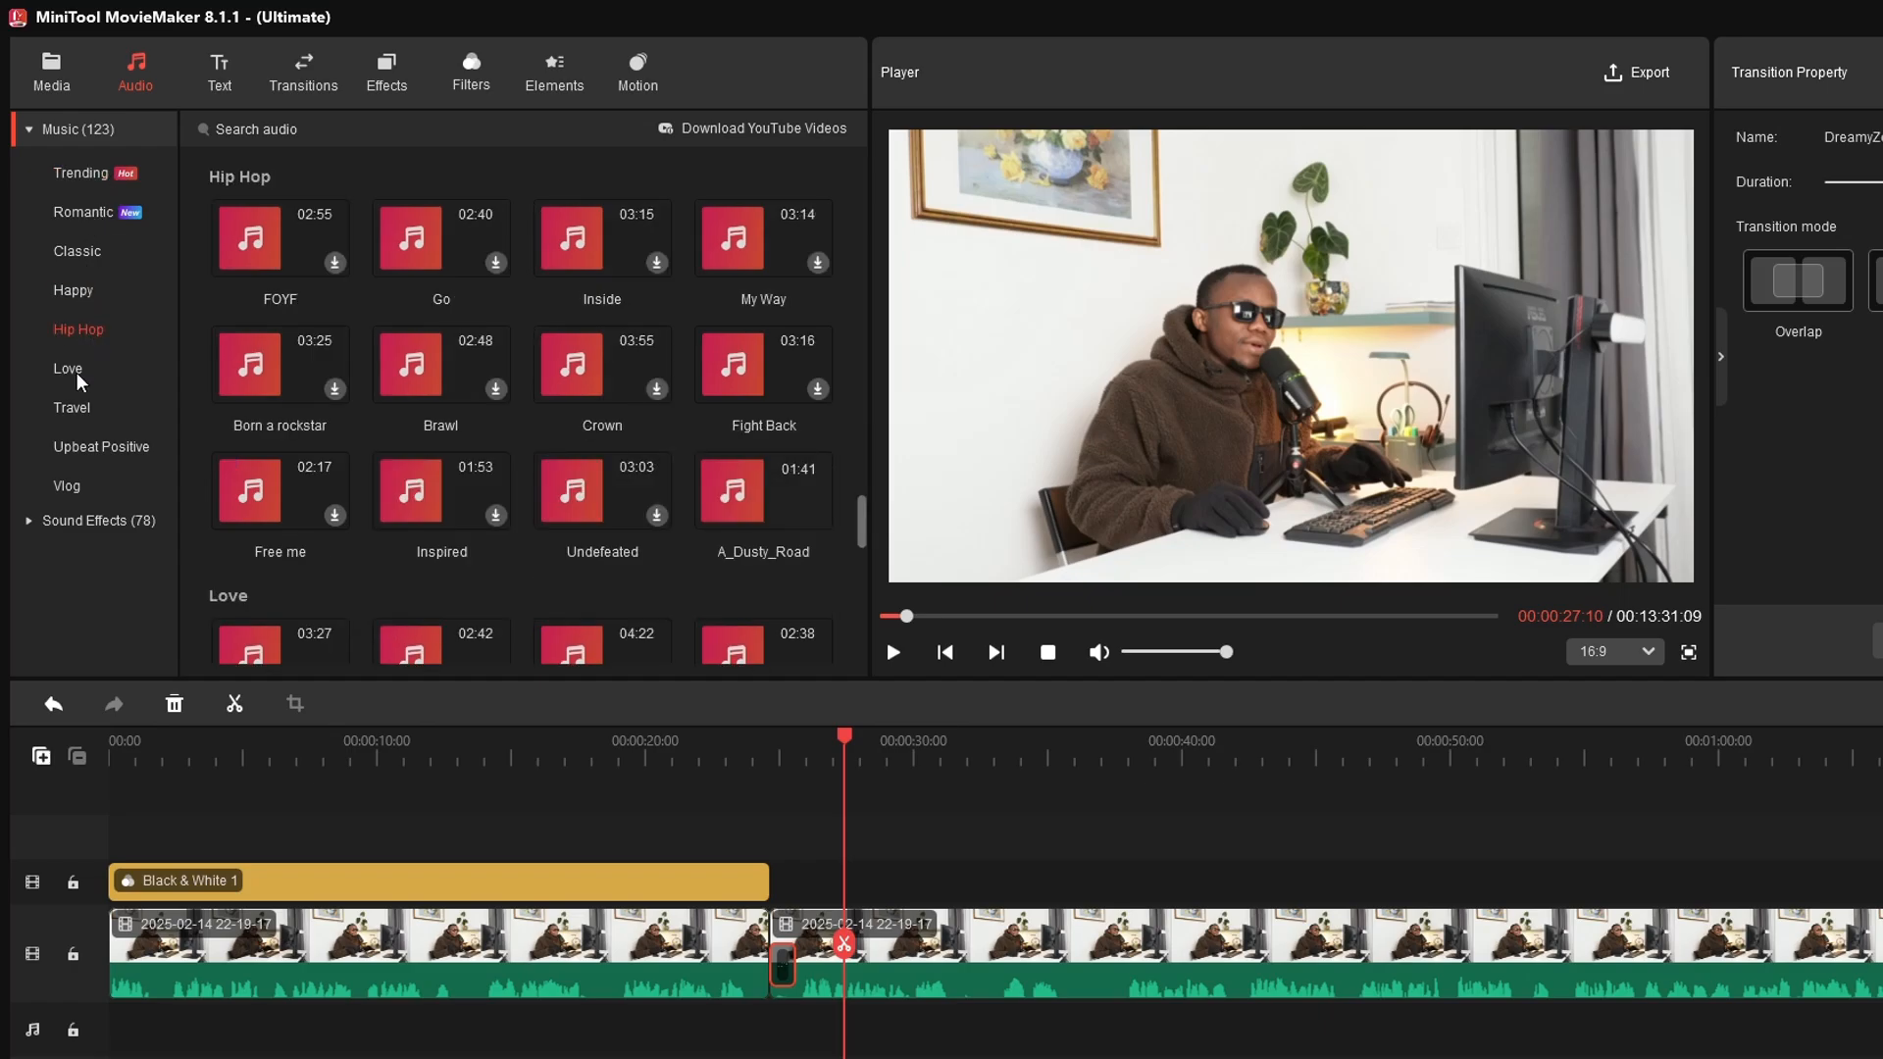
{"action": "left_click", "coordinate": [75, 373]}
{"action": "left_click", "coordinate": [90, 410]}
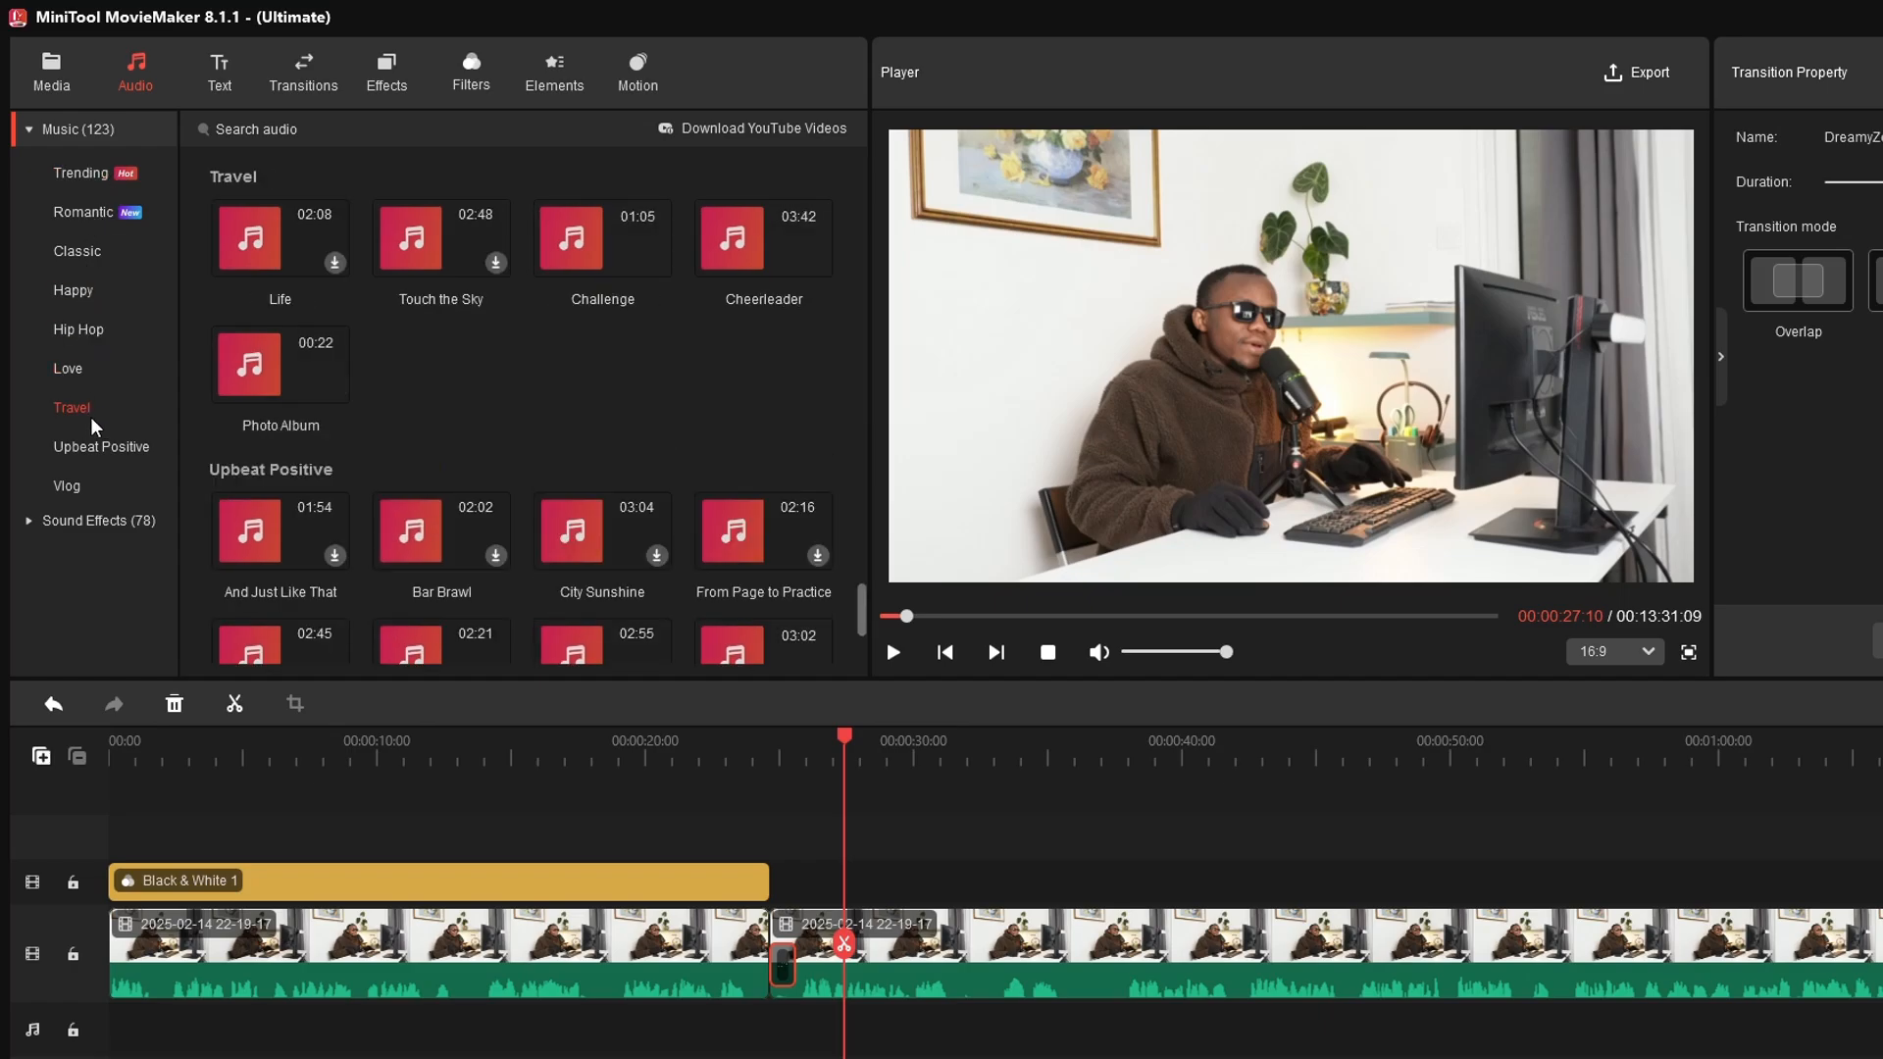
Step: Add the Cool impact movie trailer sound effect to the audio track at the start of the second segment, under the DreamyZoom transition
{"action": "left_click", "coordinate": [39, 520]}
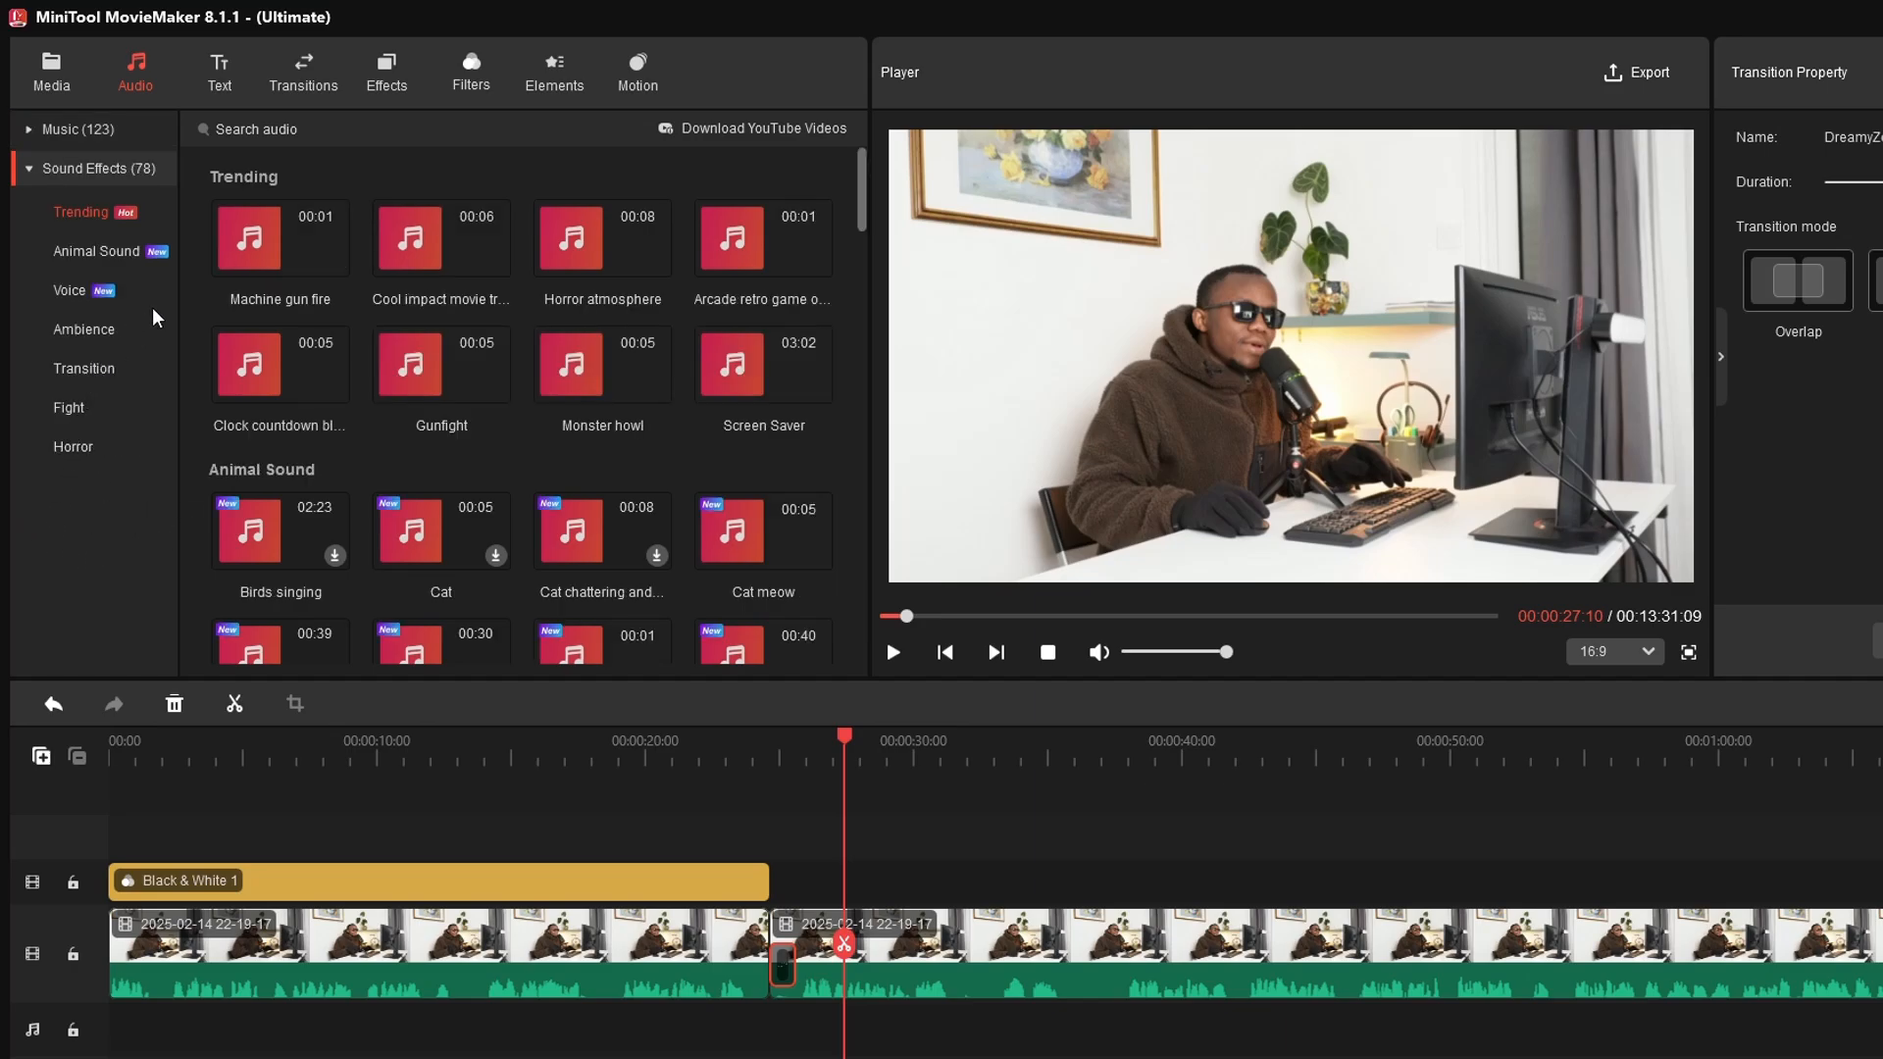
{"action": "left_click", "coordinate": [251, 244]}
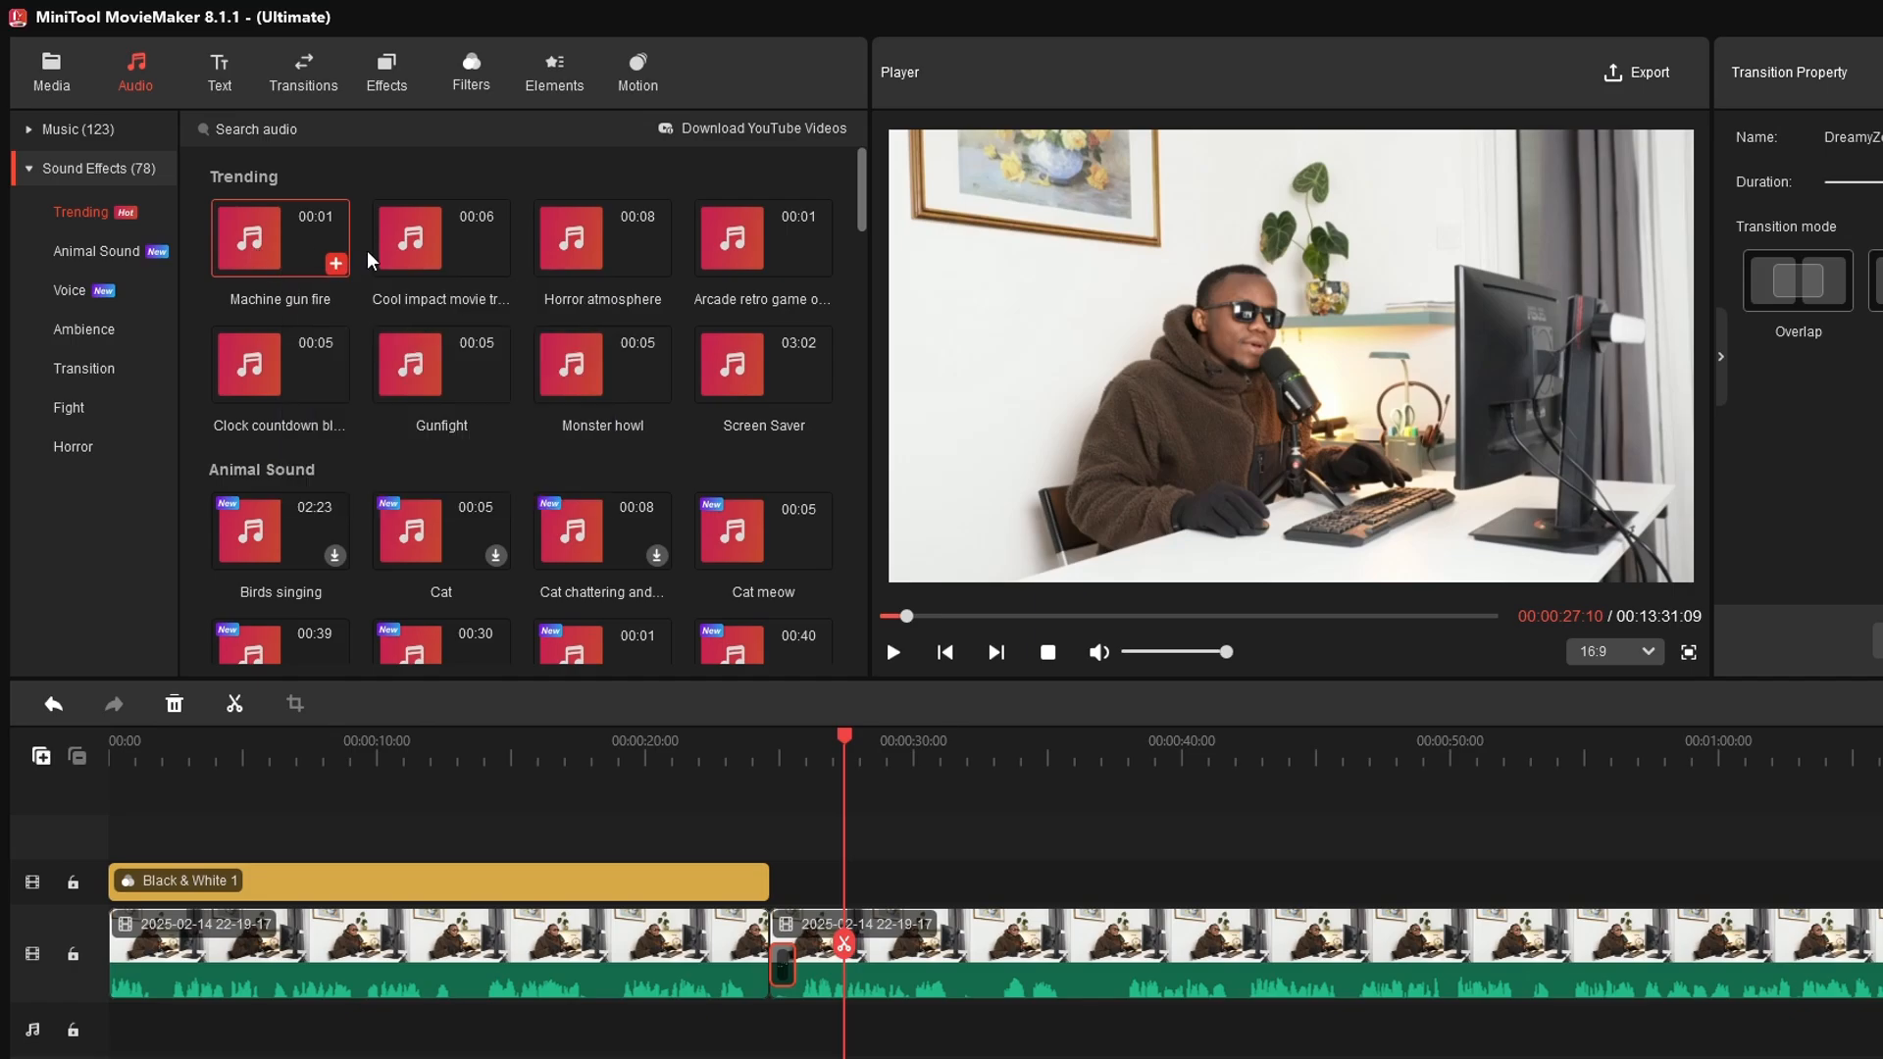
{"action": "mouse_move", "coordinate": [422, 249]}
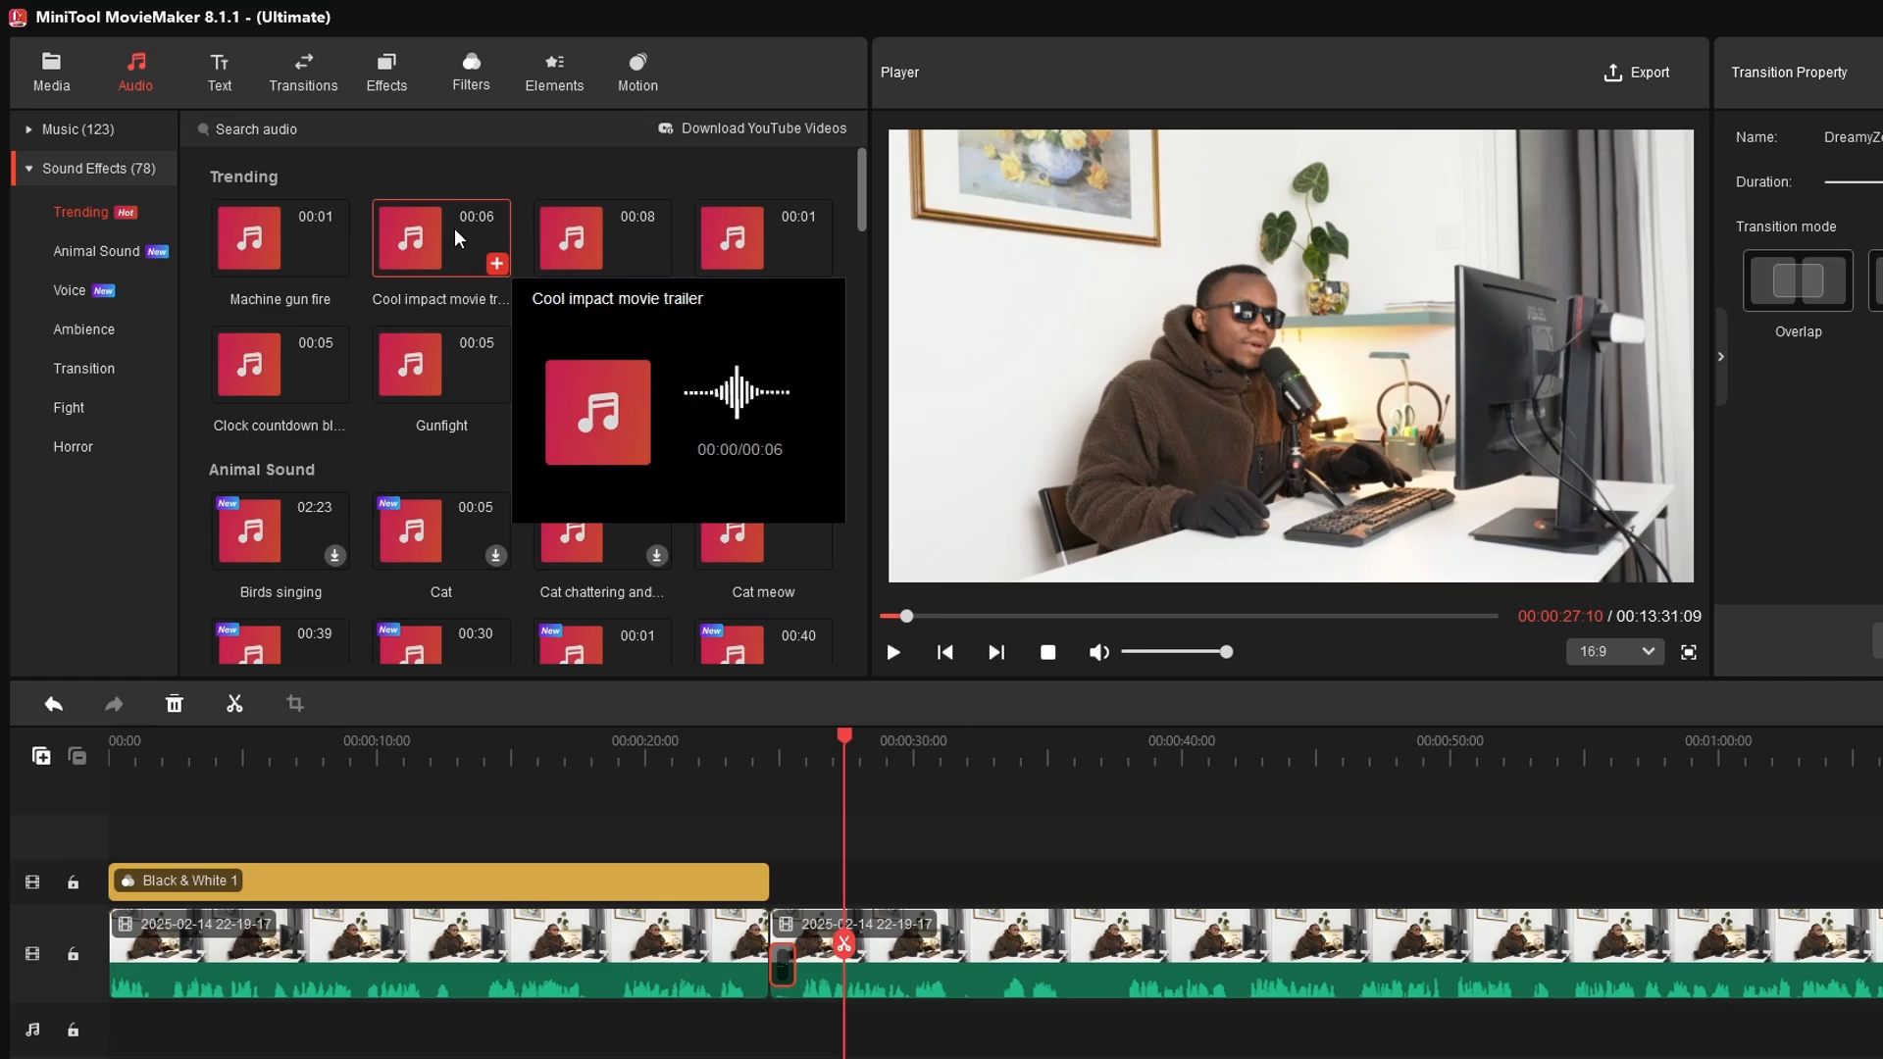
{"action": "left_click_drag", "start_coordinate": [443, 235], "coordinate": [785, 992]}
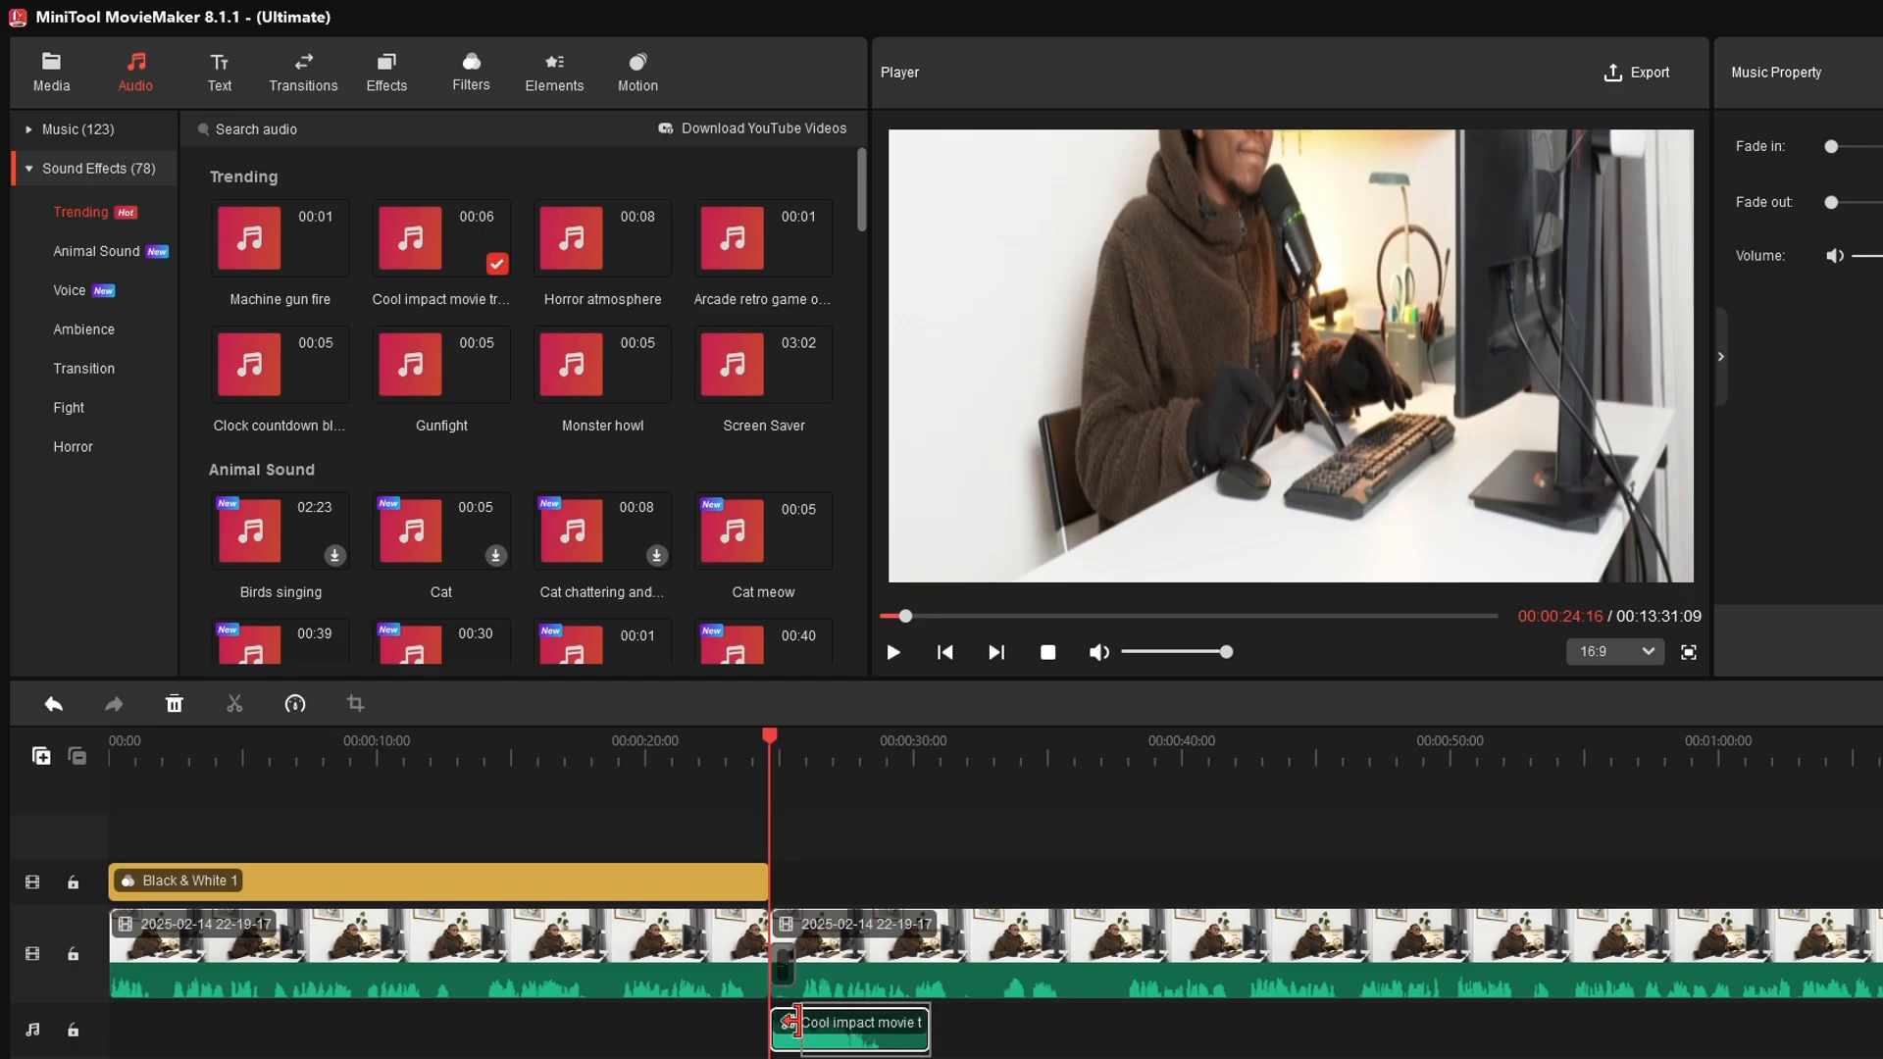
Step: Trim the end of the Cool impact movie trailer sound effect to the DreamyZoom transition's length and preview the passage across the split
{"action": "left_click_drag", "start_coordinate": [786, 1019], "coordinate": [786, 1022]}
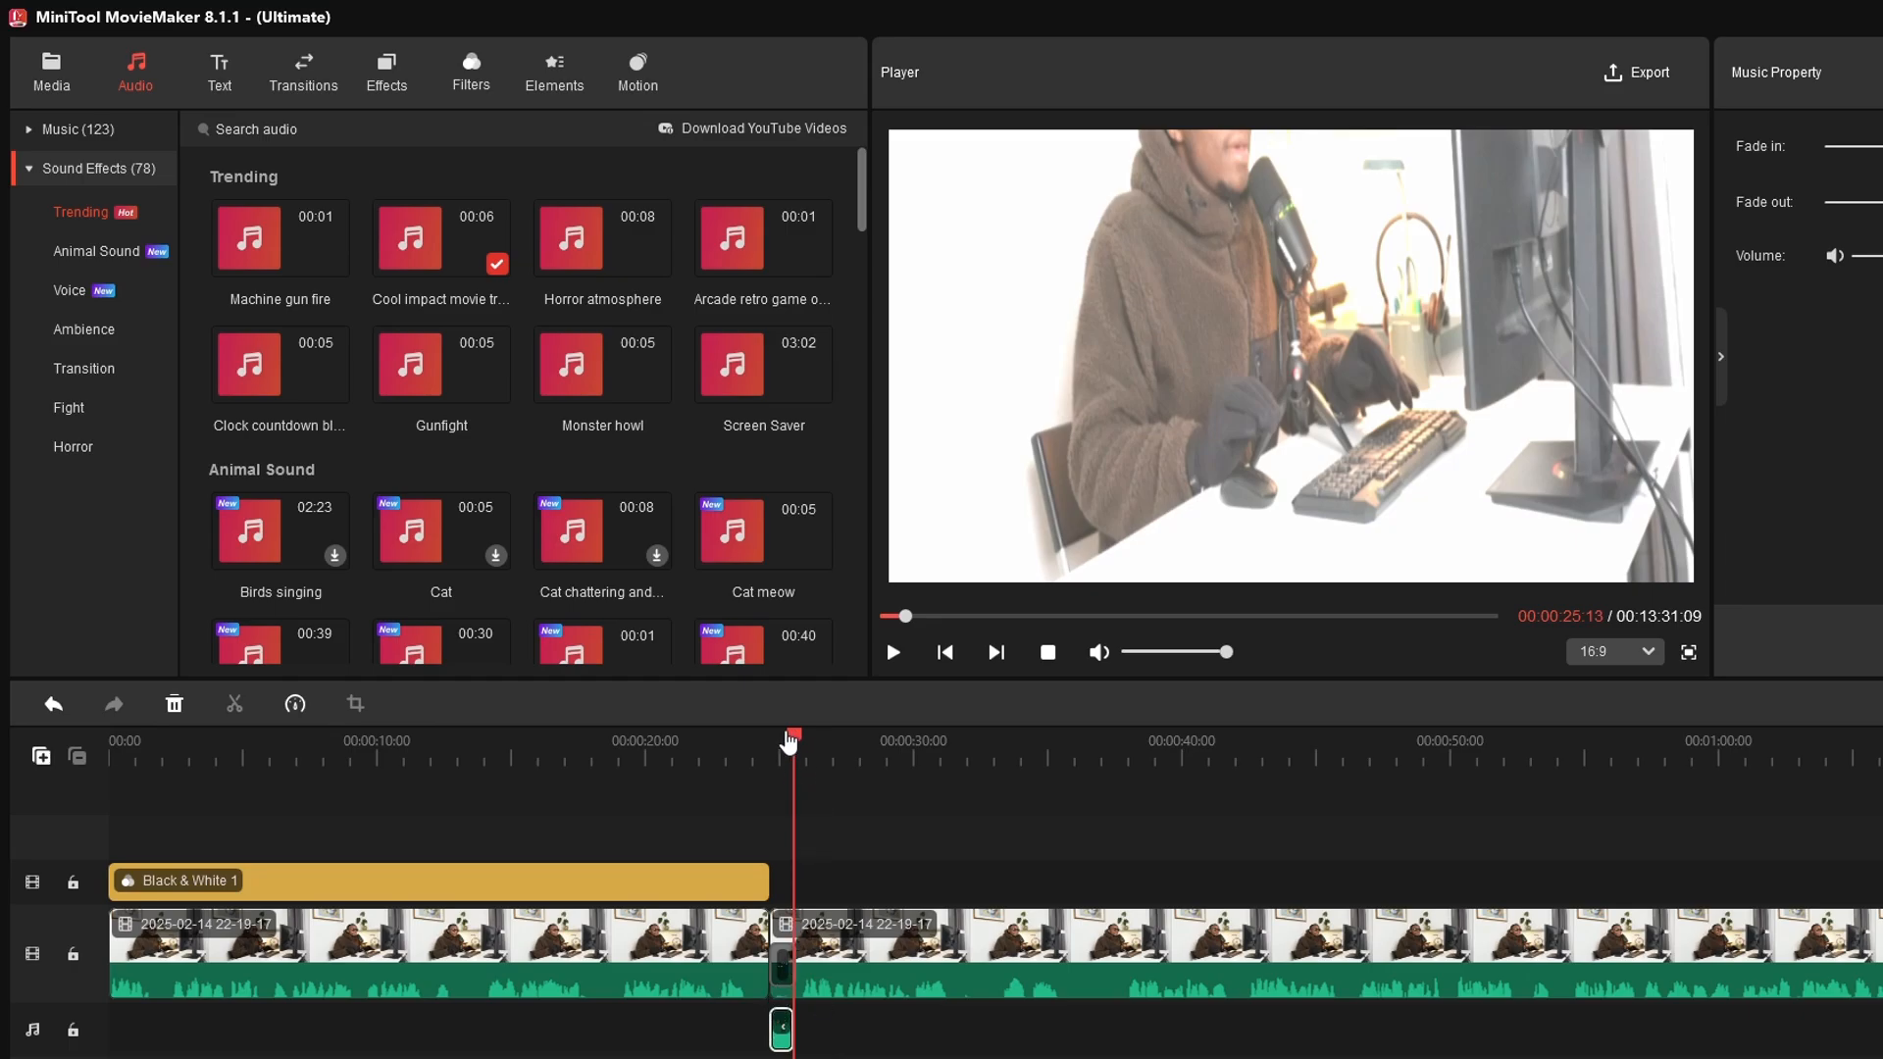
{"action": "left_click_drag", "start_coordinate": [790, 743], "coordinate": [748, 742]}
{"action": "left_click", "coordinate": [893, 651]}
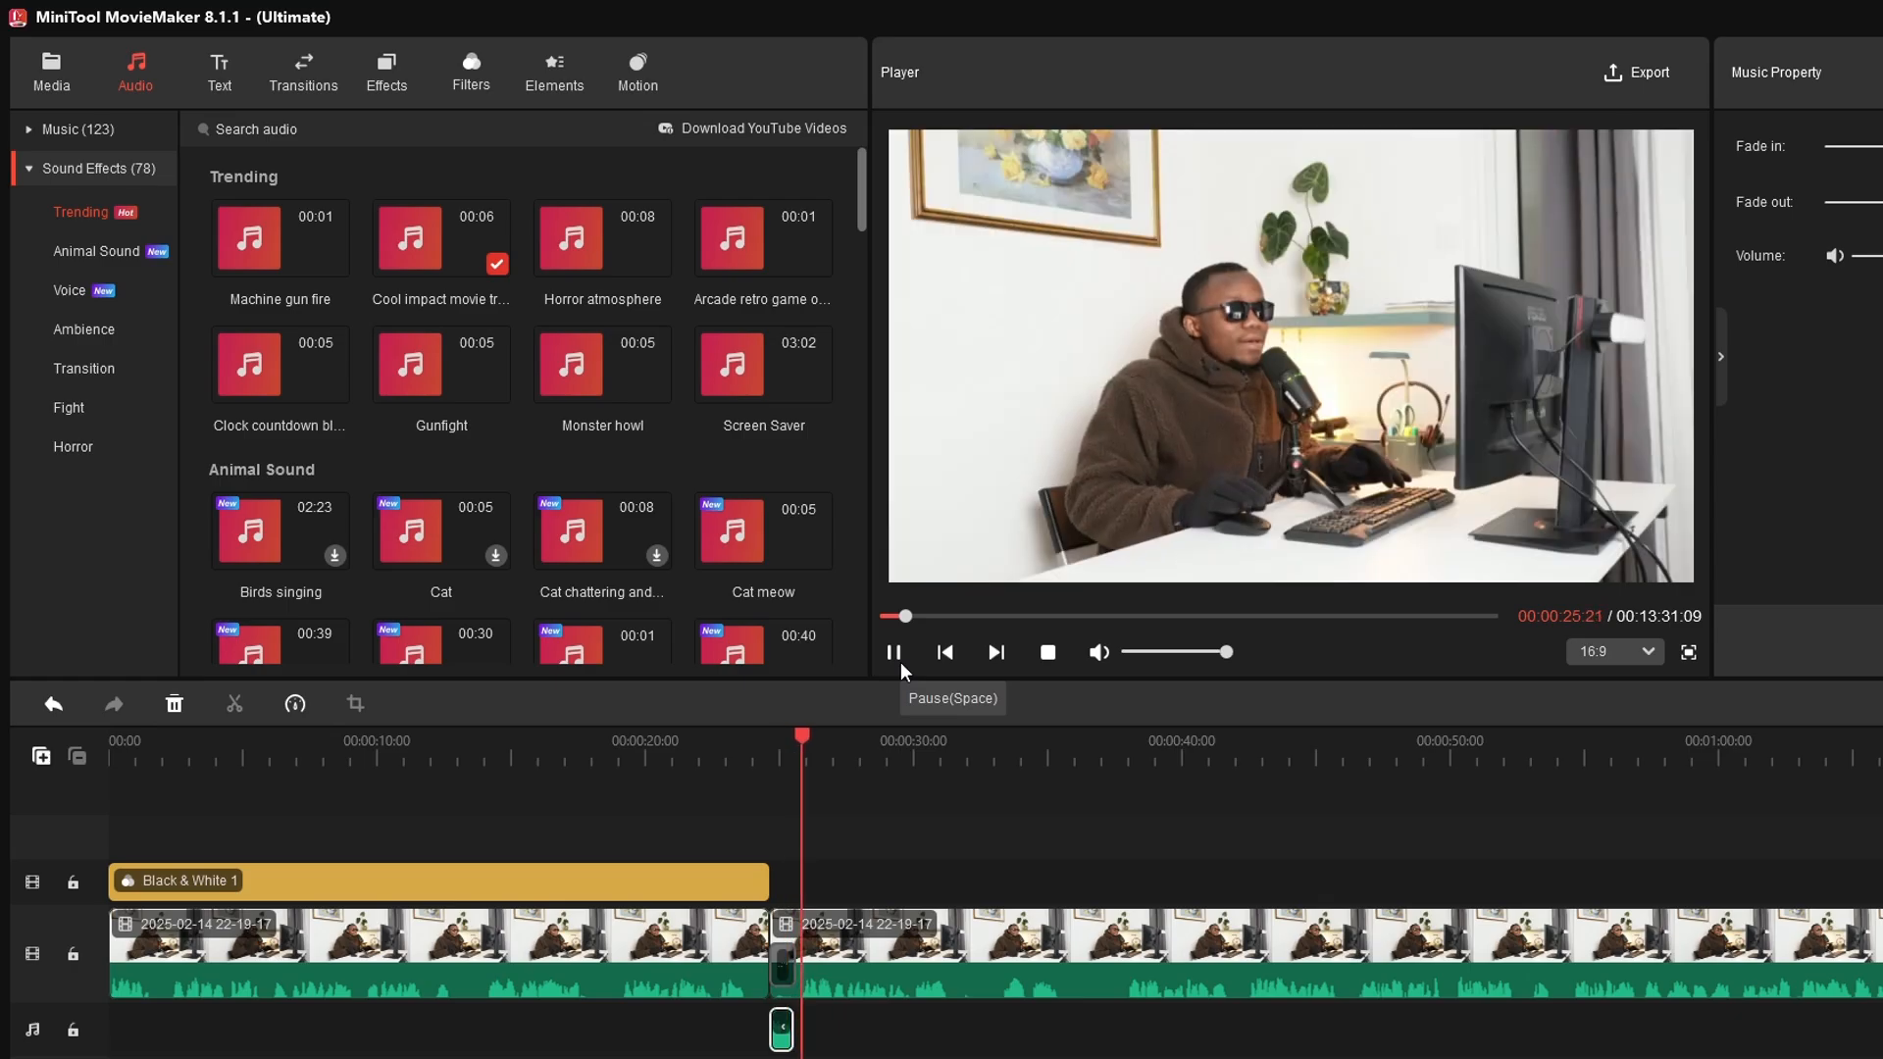
{"action": "left_click", "coordinate": [896, 649]}
{"action": "left_click_drag", "start_coordinate": [908, 616], "coordinate": [890, 616]}
{"action": "left_click", "coordinate": [902, 647]}
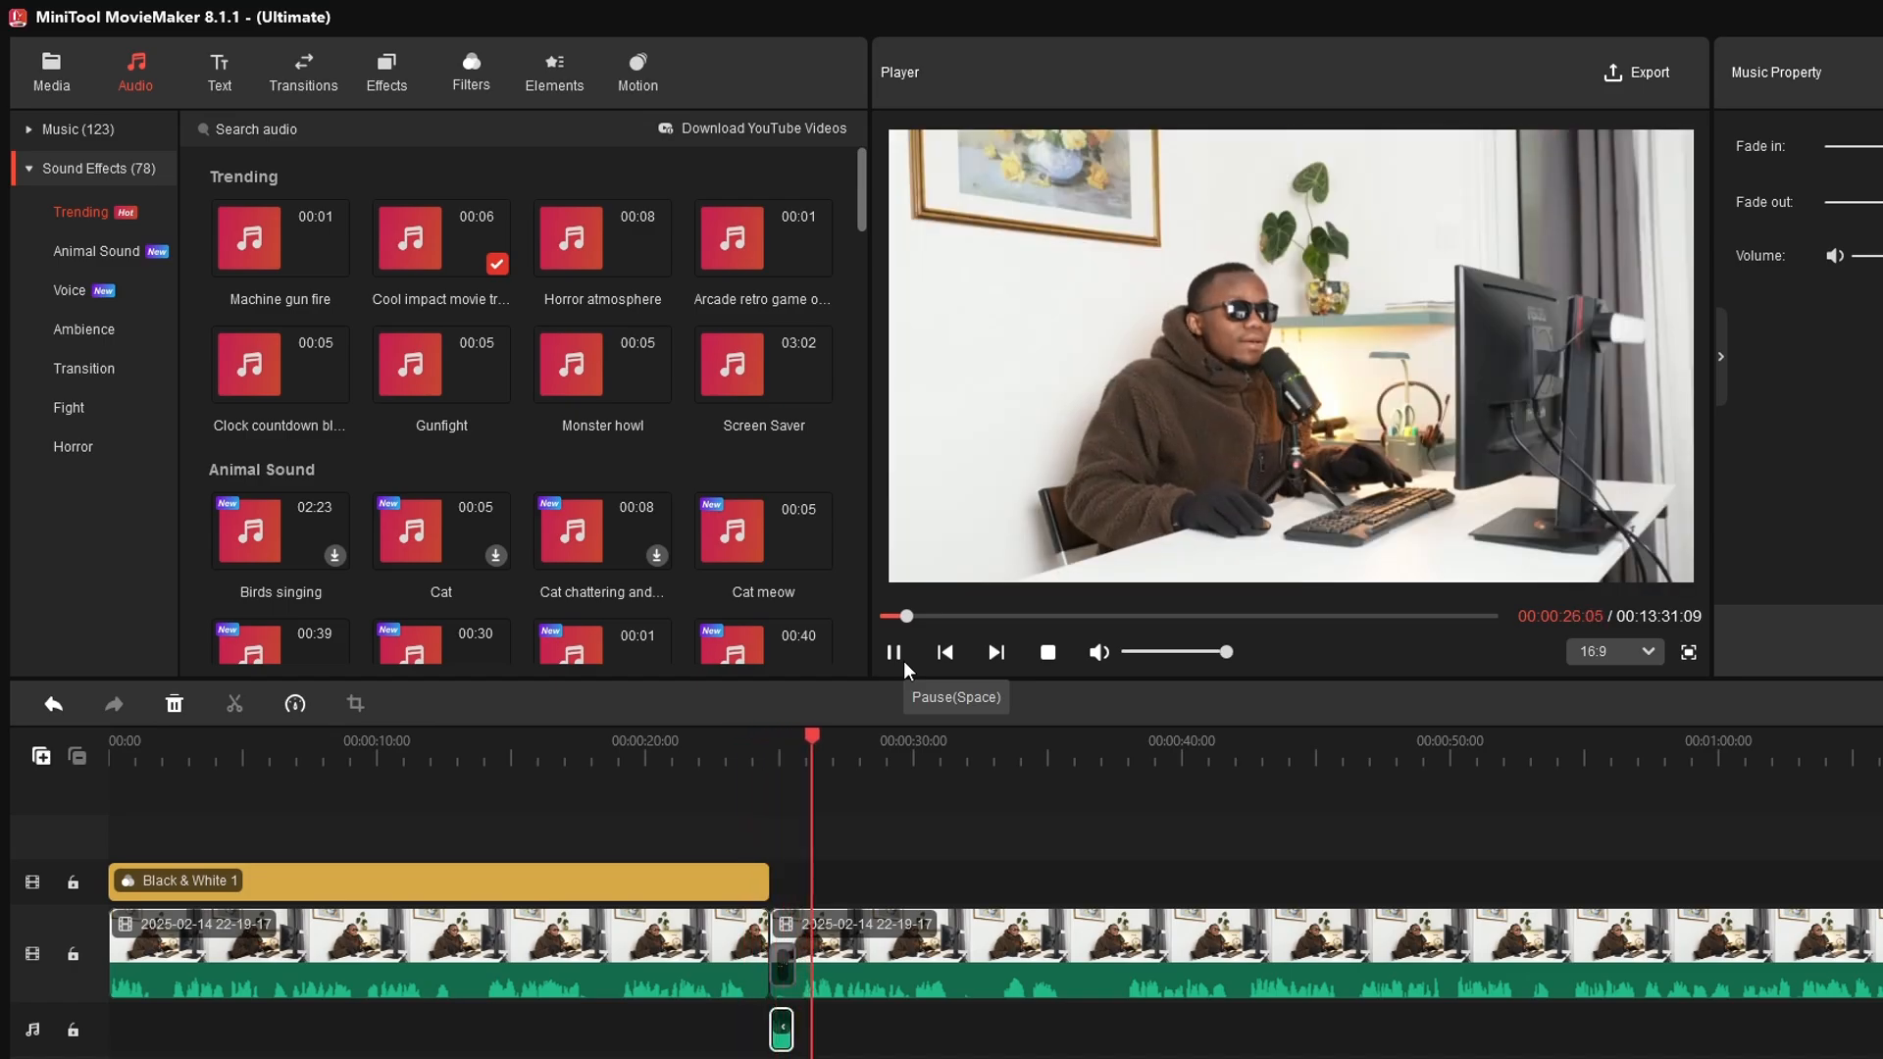
{"action": "left_click", "coordinate": [890, 651]}
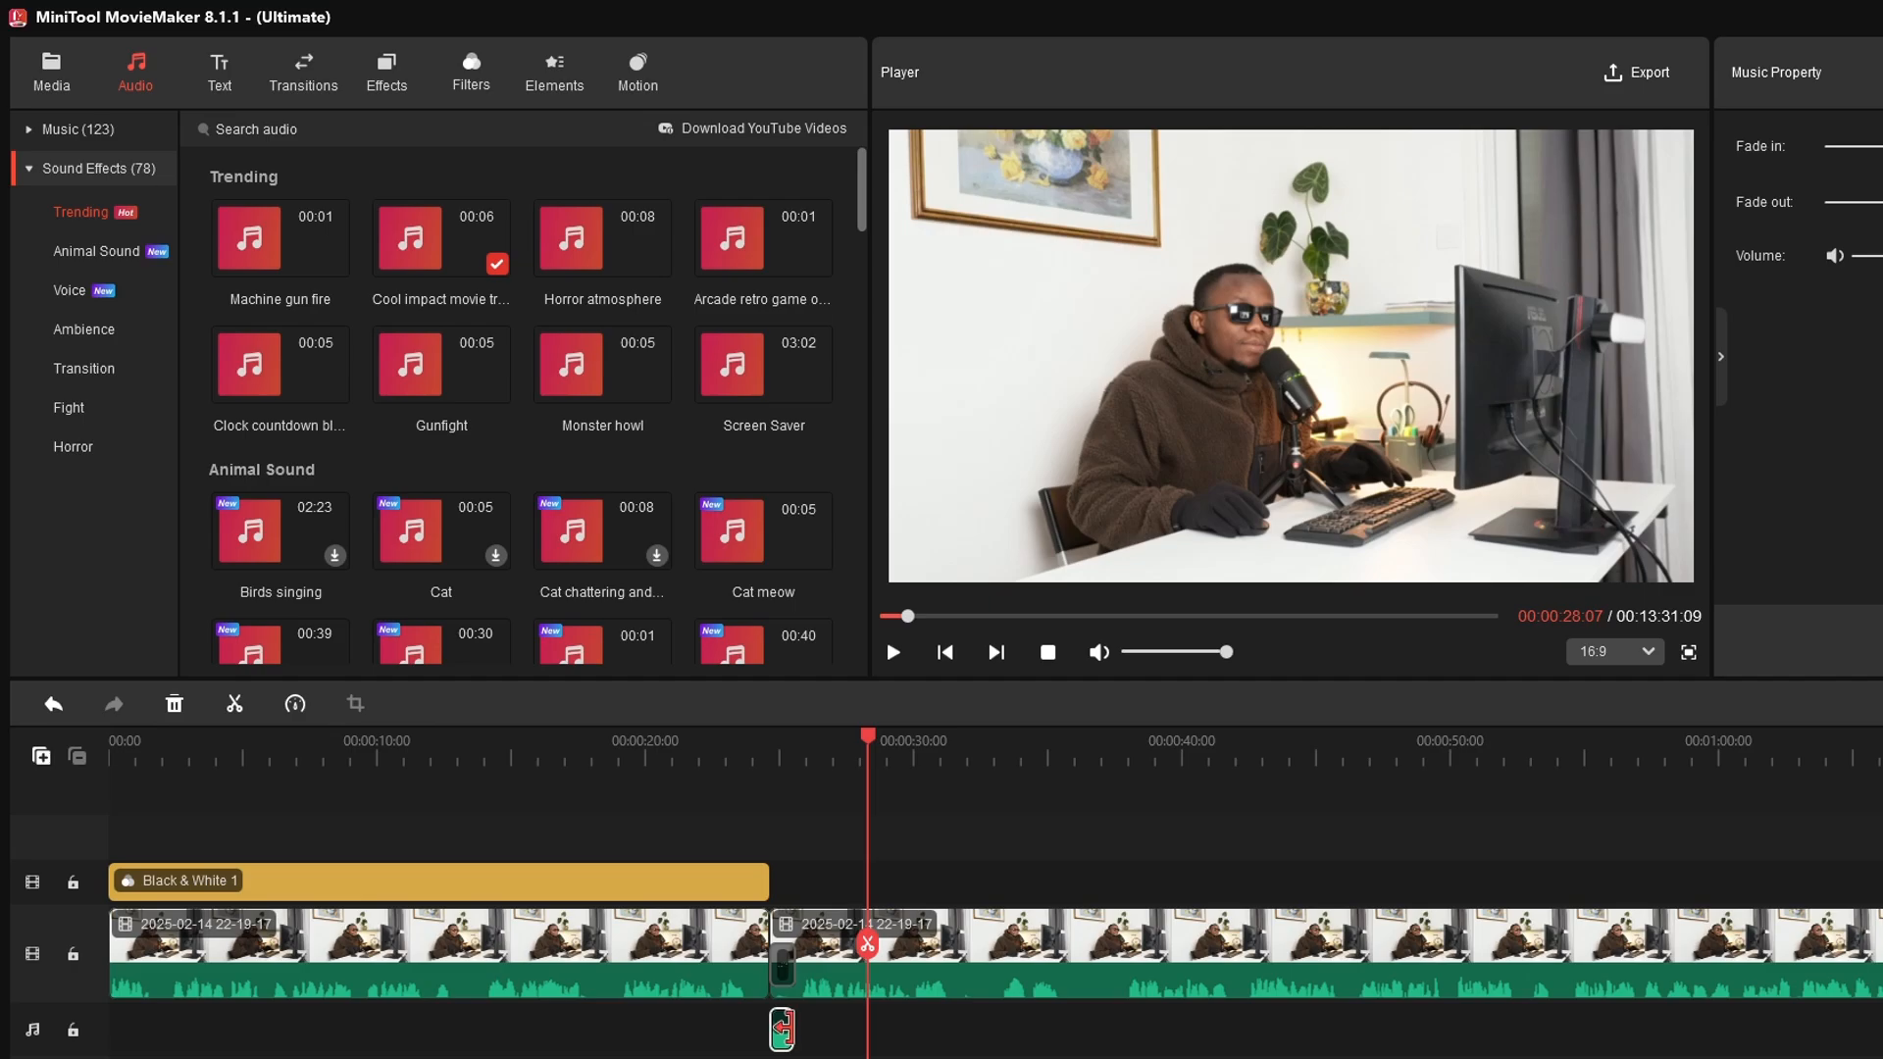
Step: Try trimming the sound effect slightly shorter, replaying the transition to check it, and undo that trim
{"action": "left_click", "coordinate": [790, 799]}
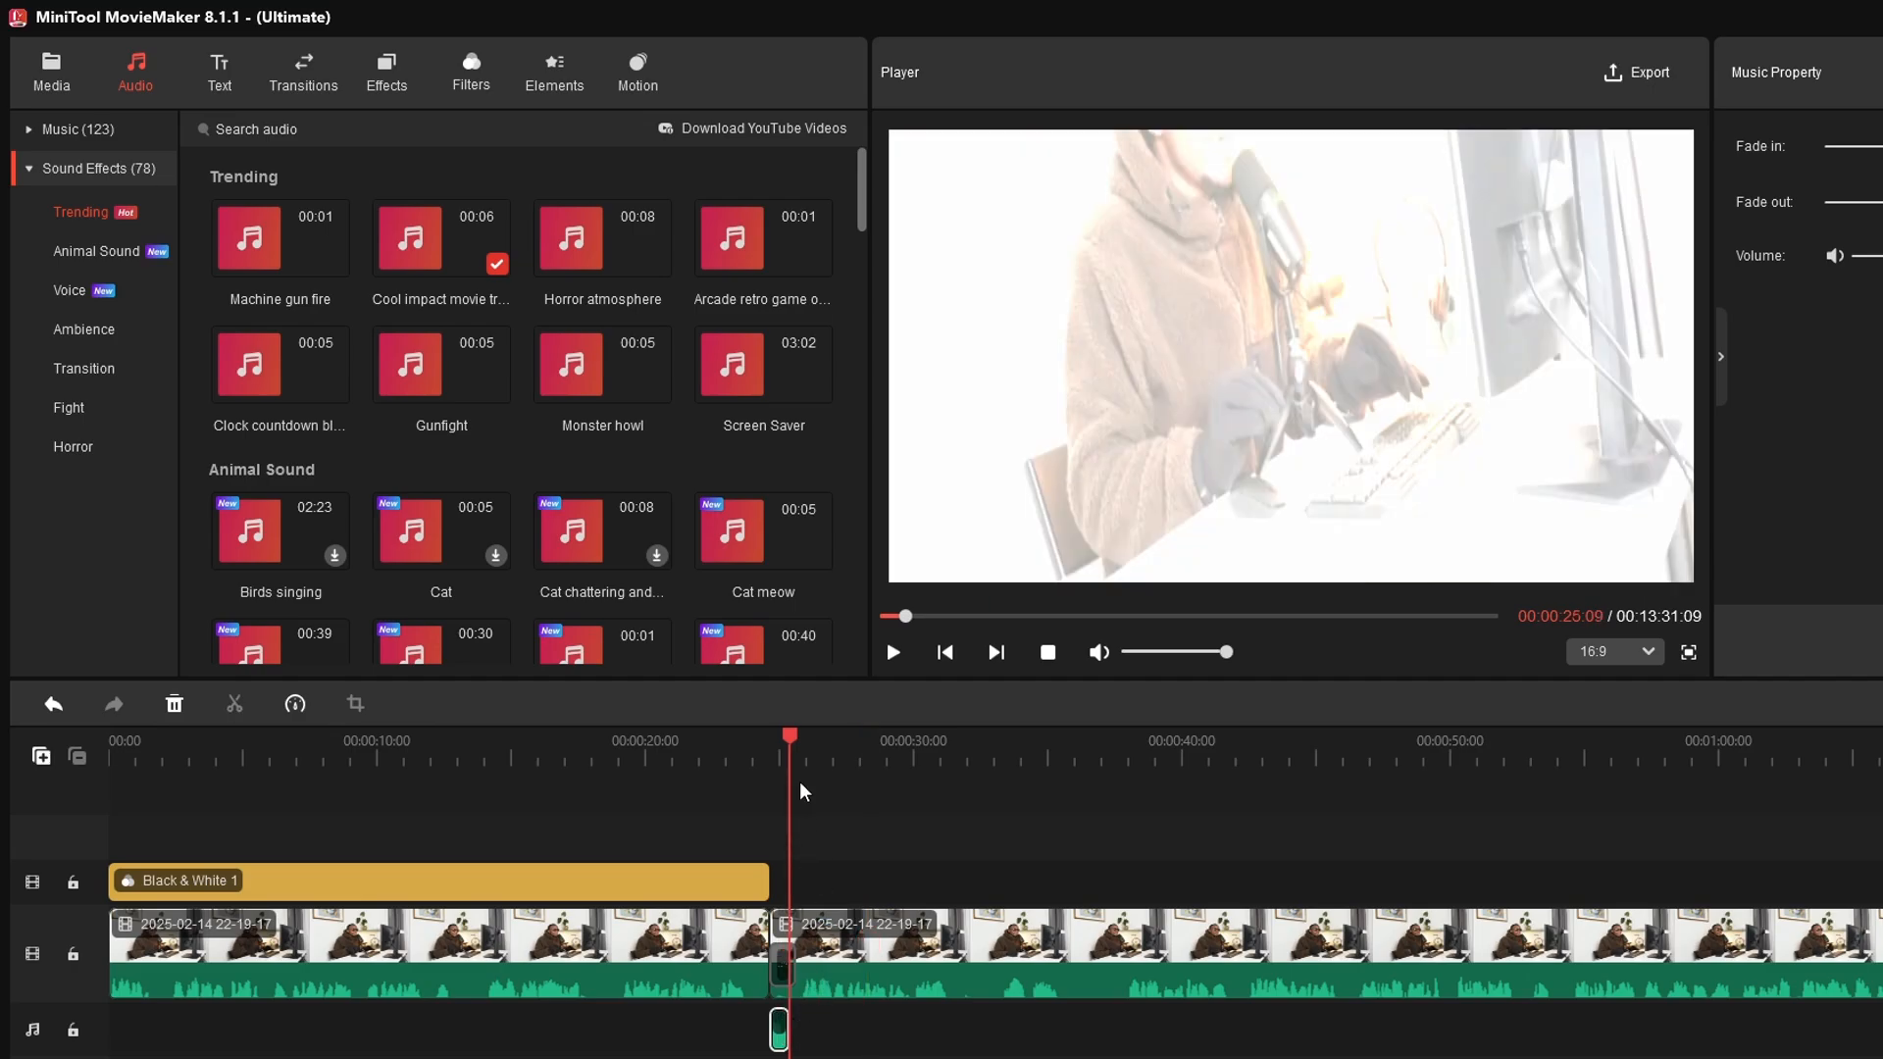
{"action": "left_click_drag", "start_coordinate": [790, 742], "coordinate": [748, 742]}
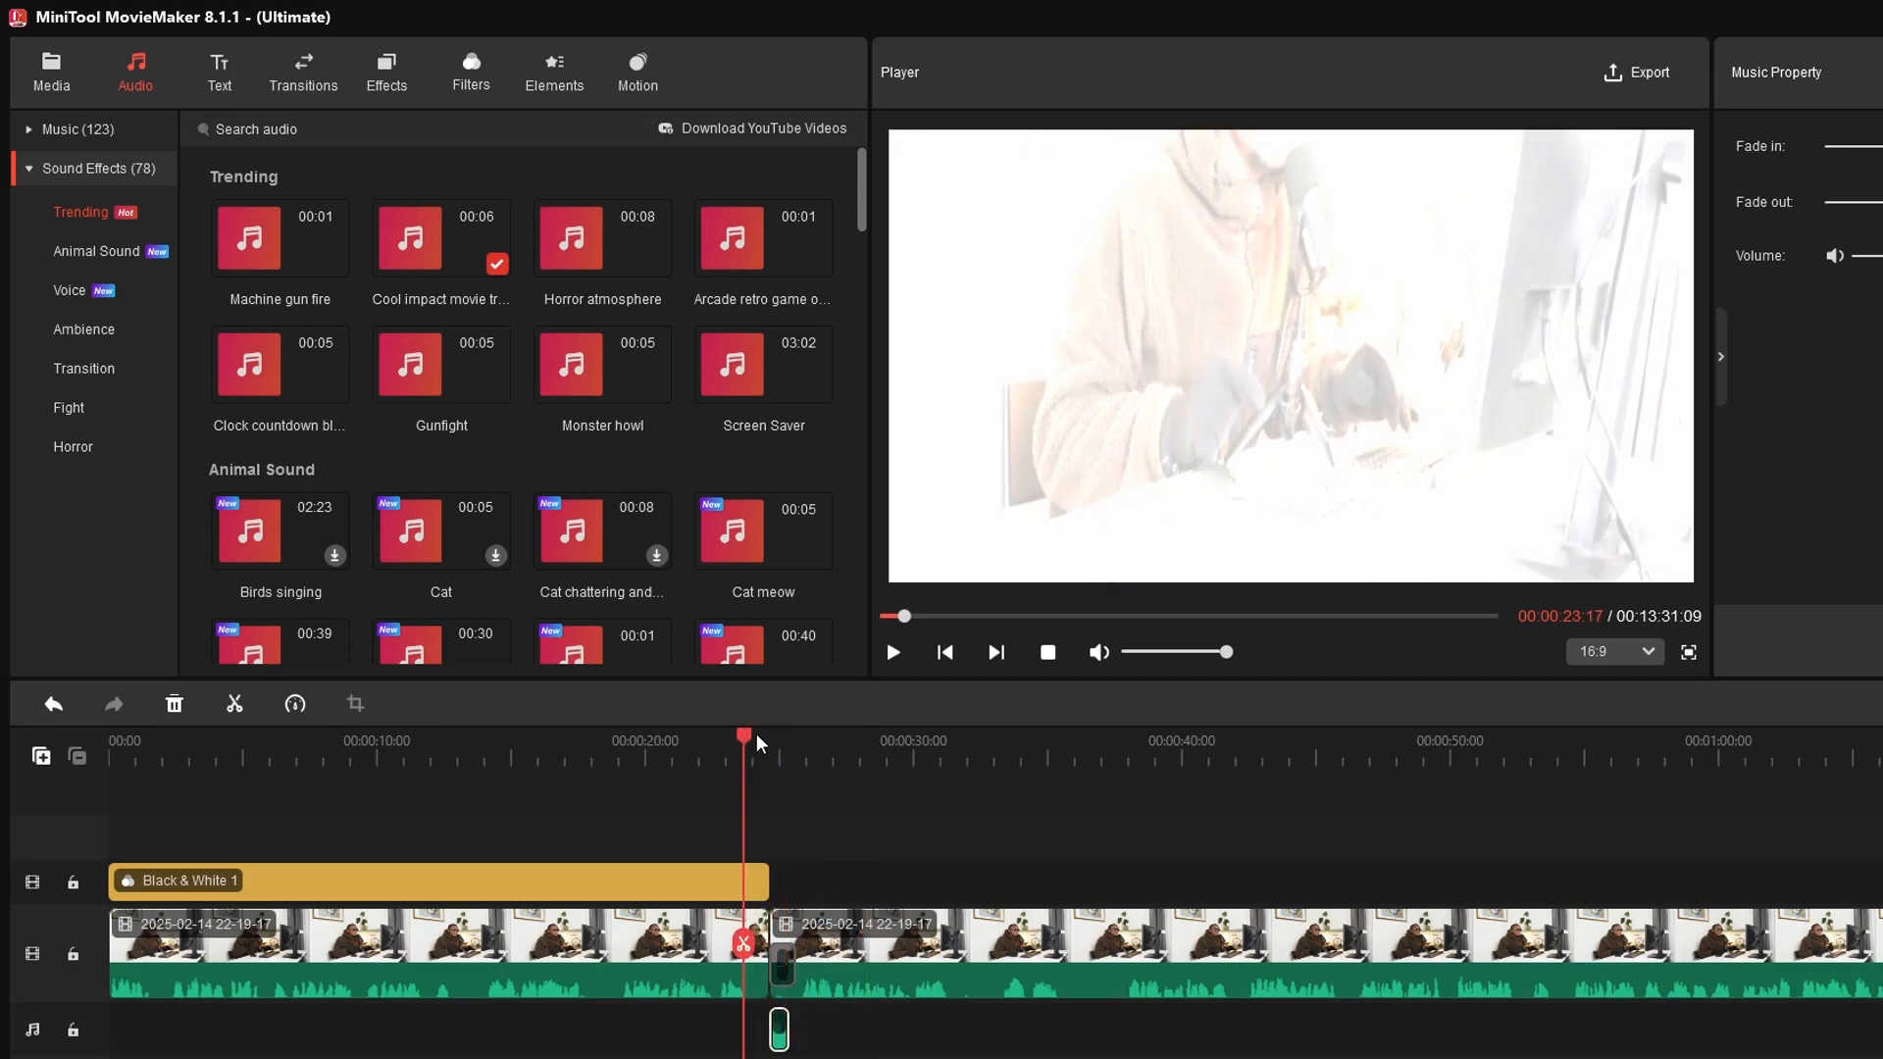
{"action": "left_click", "coordinate": [894, 652]}
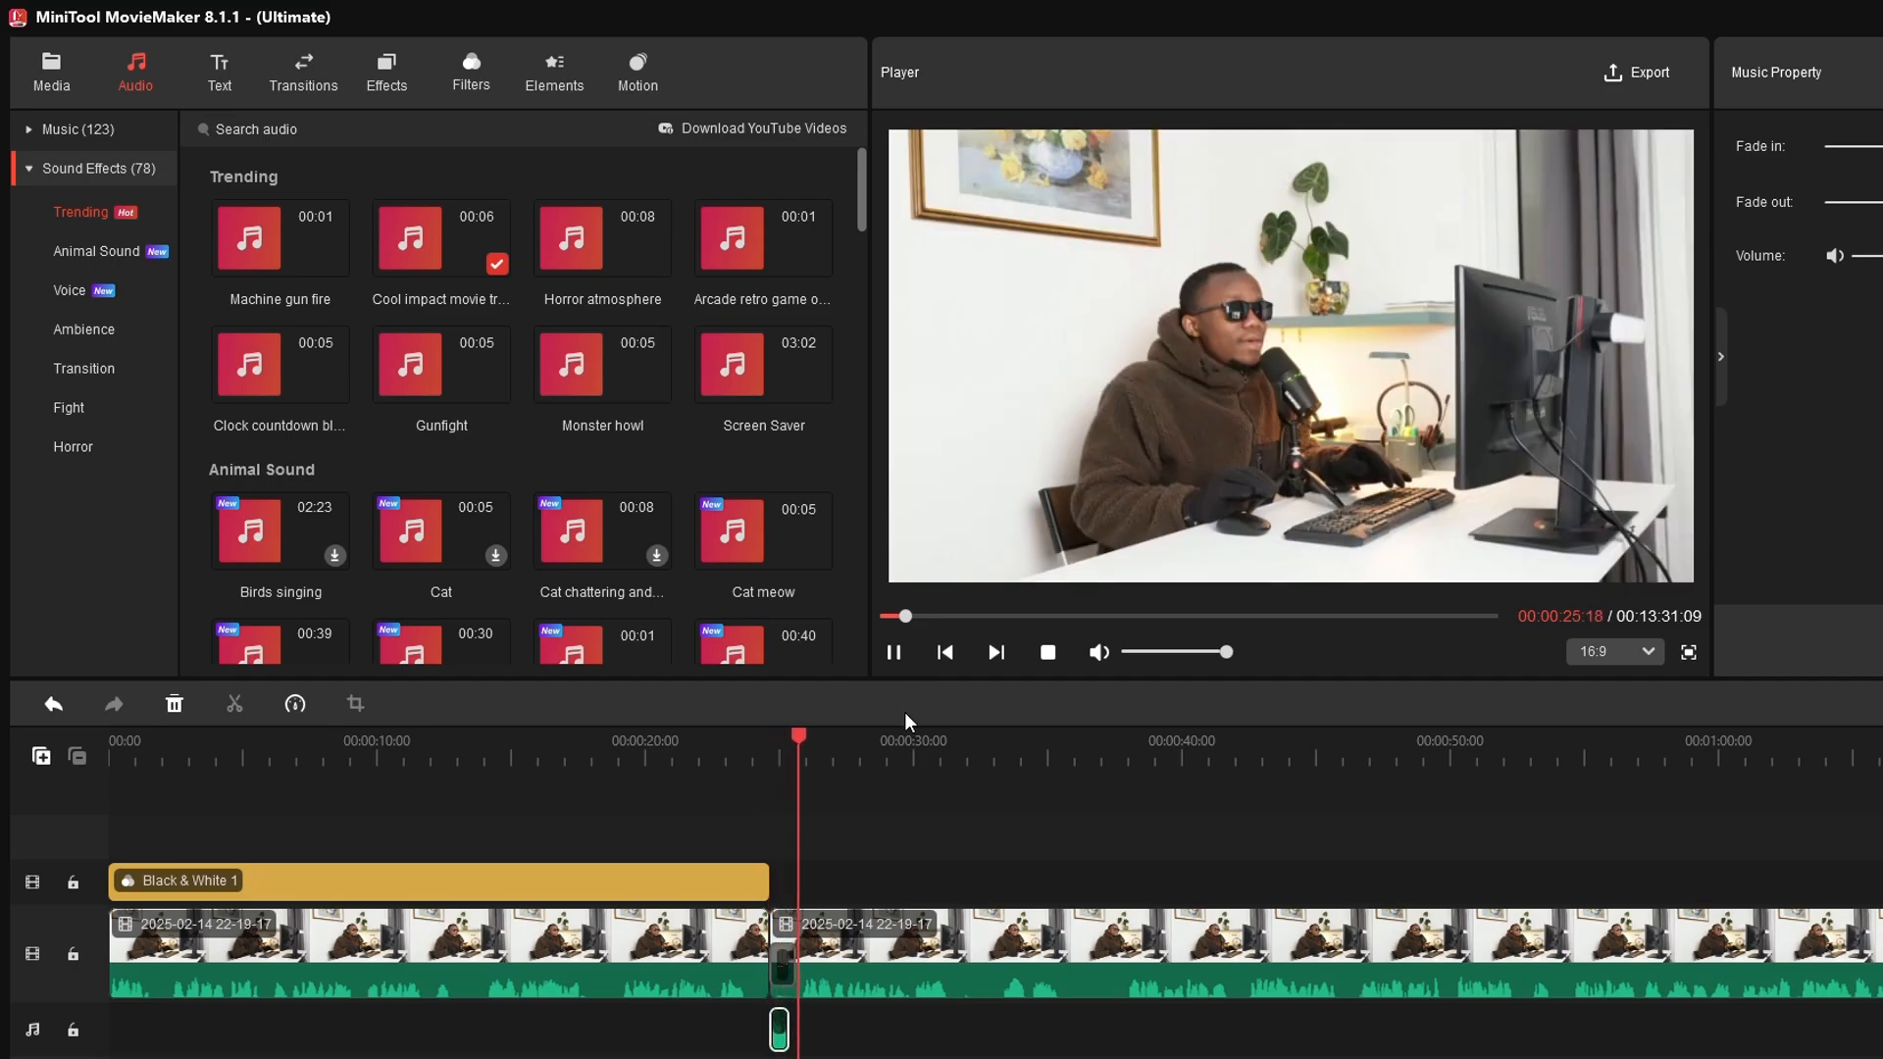
{"action": "left_click", "coordinate": [894, 652]}
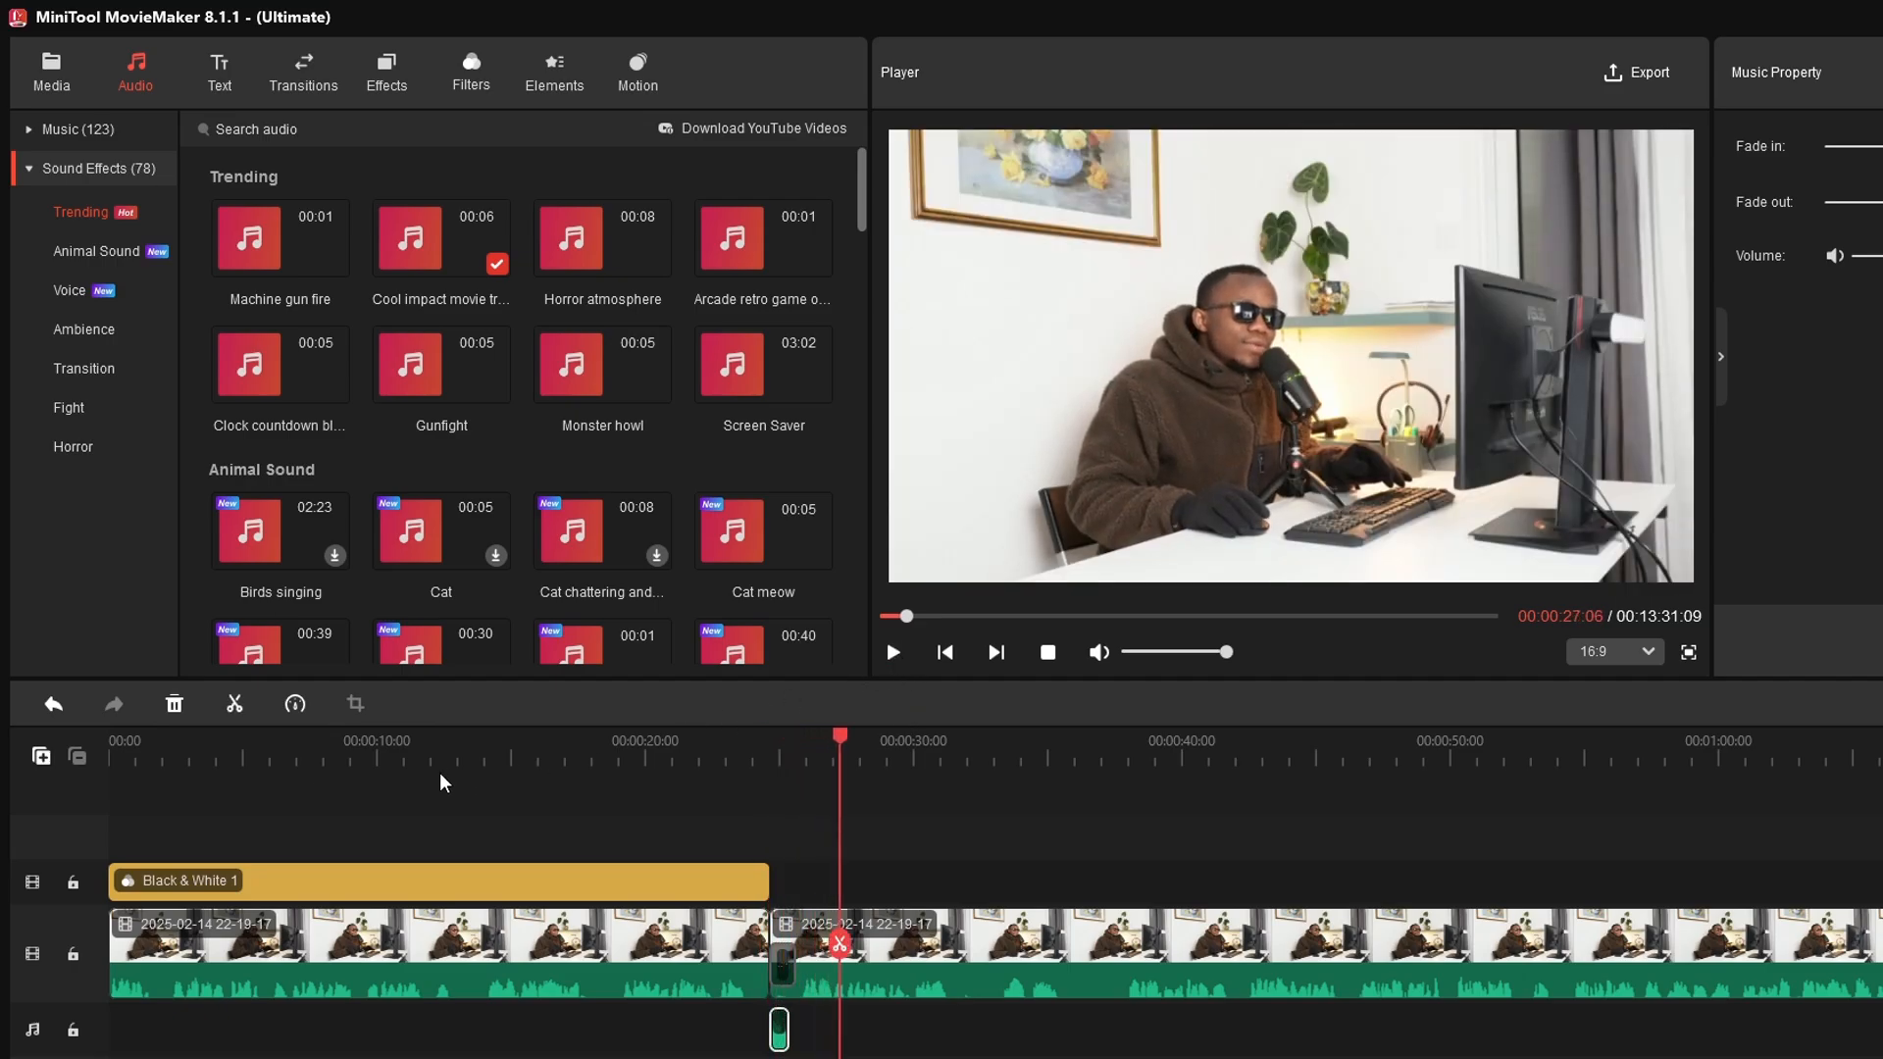
{"action": "left_click", "coordinate": [57, 706]}
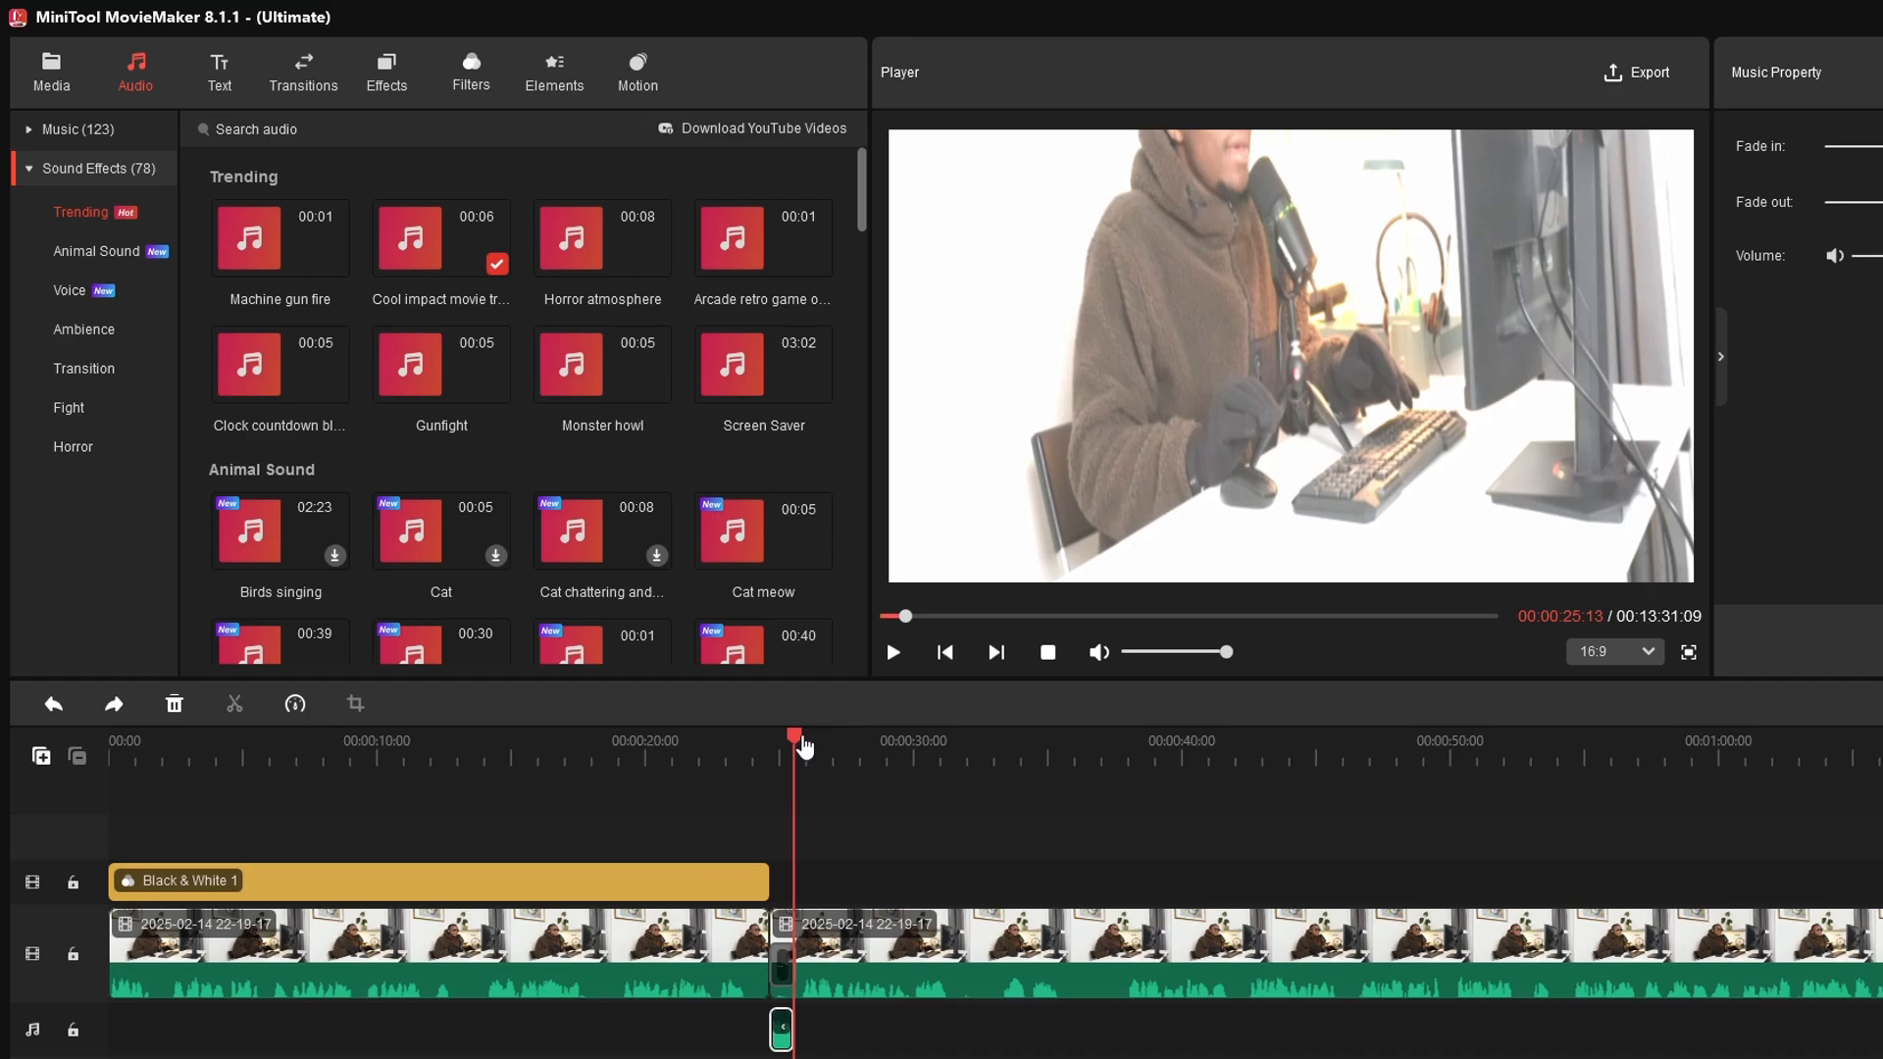
Step: Replay the passage from just before the split to check the sound effect against the DreamyZoom transition
{"action": "left_click_drag", "start_coordinate": [794, 744], "coordinate": [763, 744]}
{"action": "left_click", "coordinate": [895, 651]}
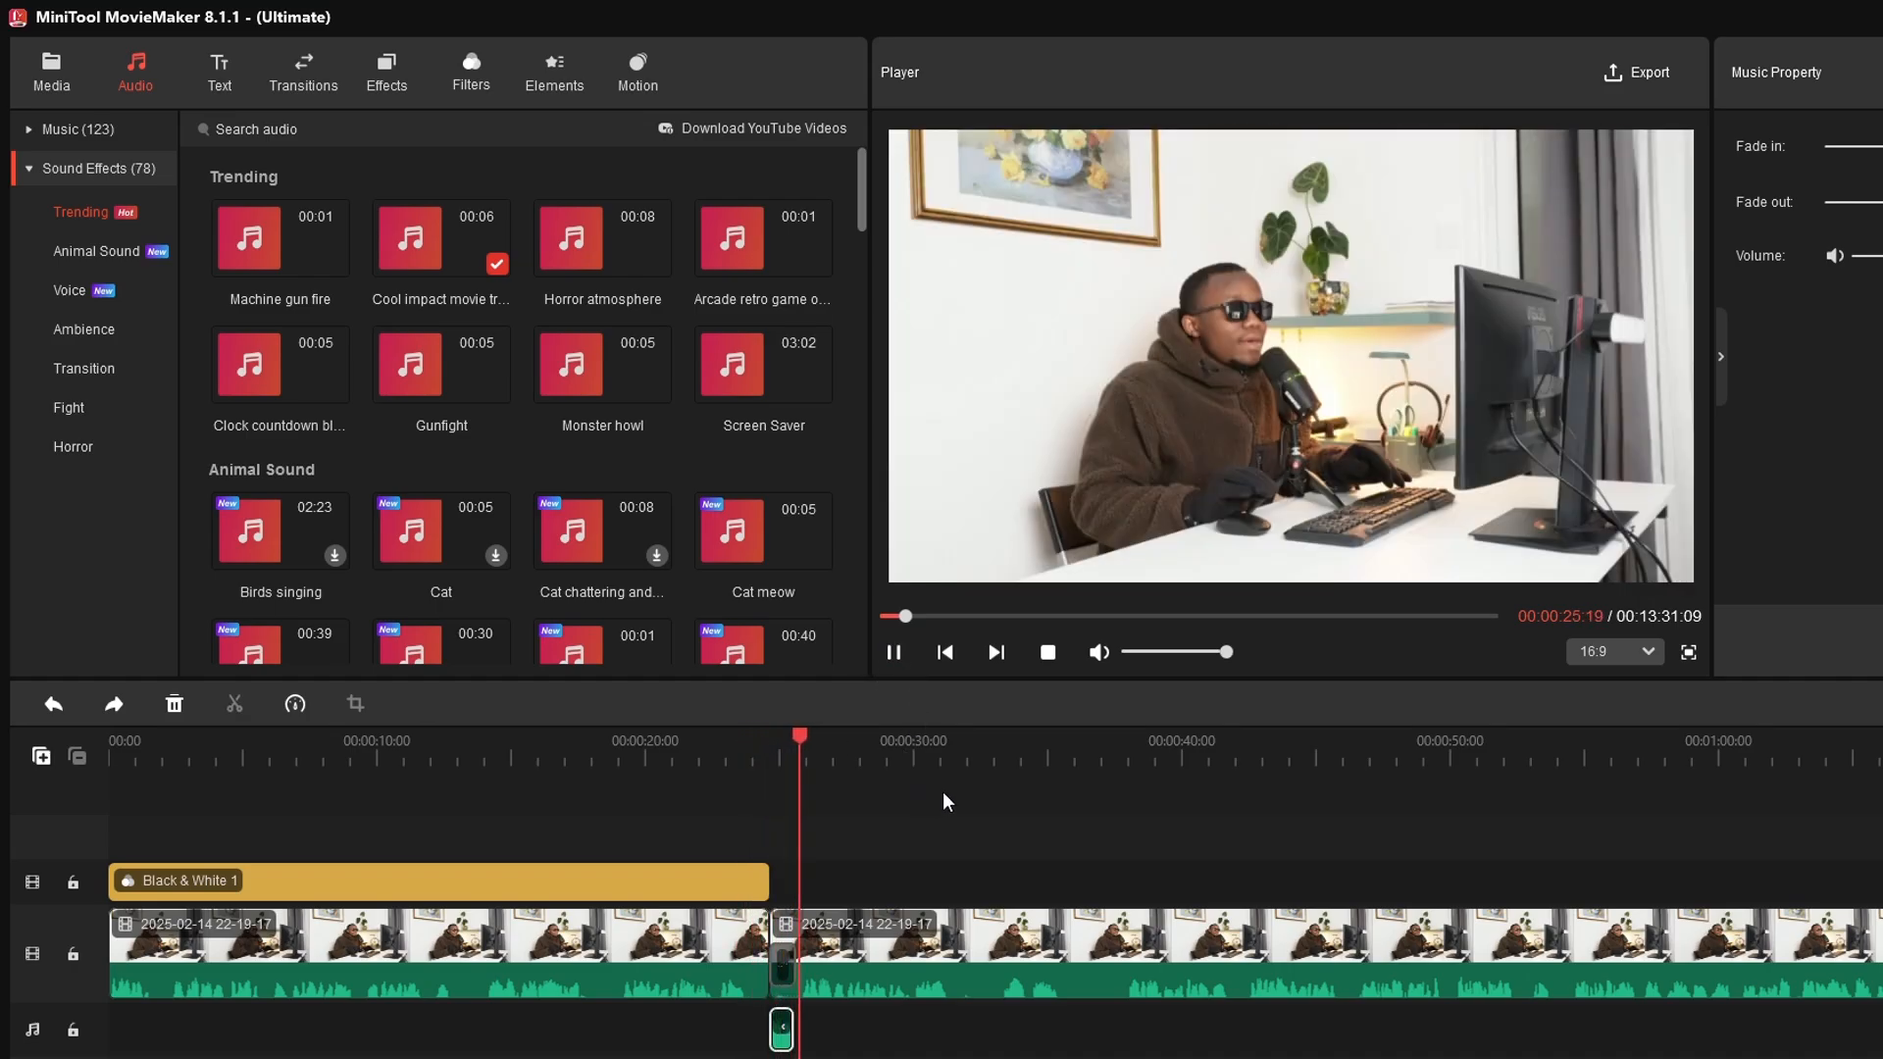
{"action": "left_click", "coordinate": [893, 652]}
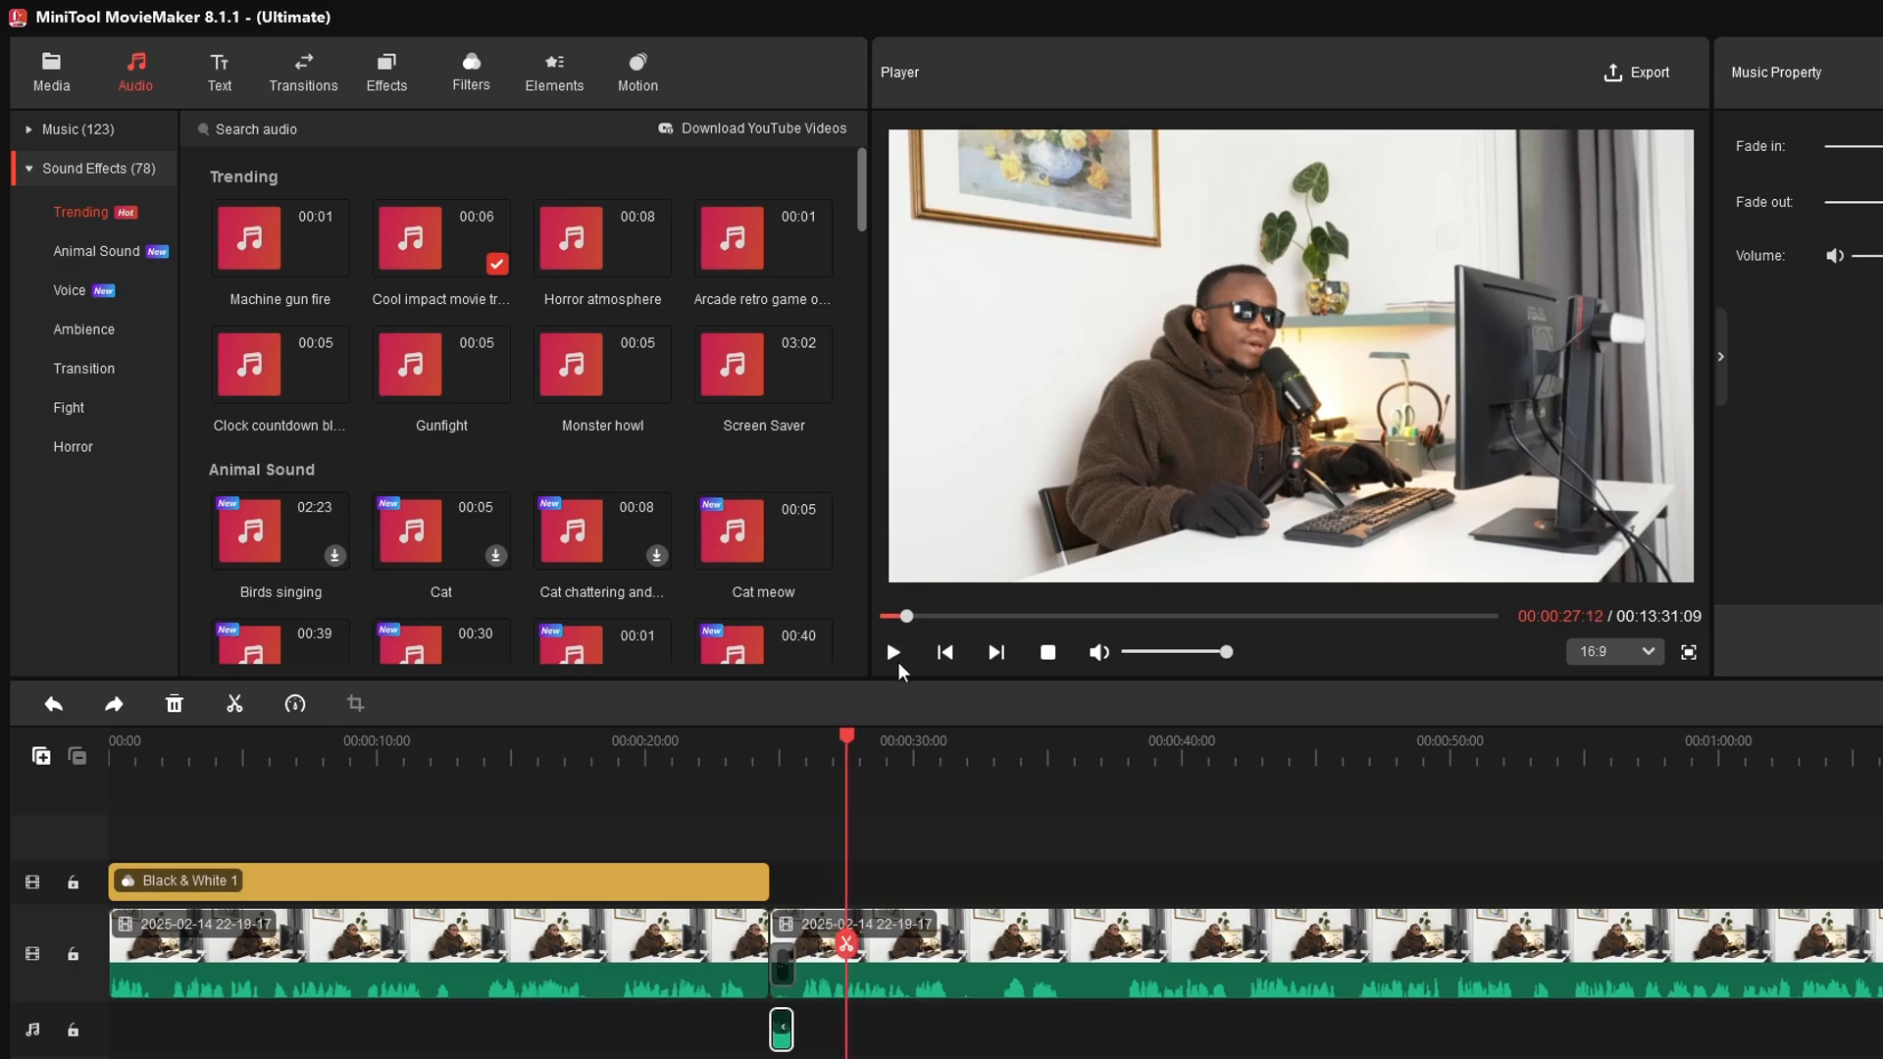
{"action": "left_click_drag", "start_coordinate": [850, 745], "coordinate": [730, 746]}
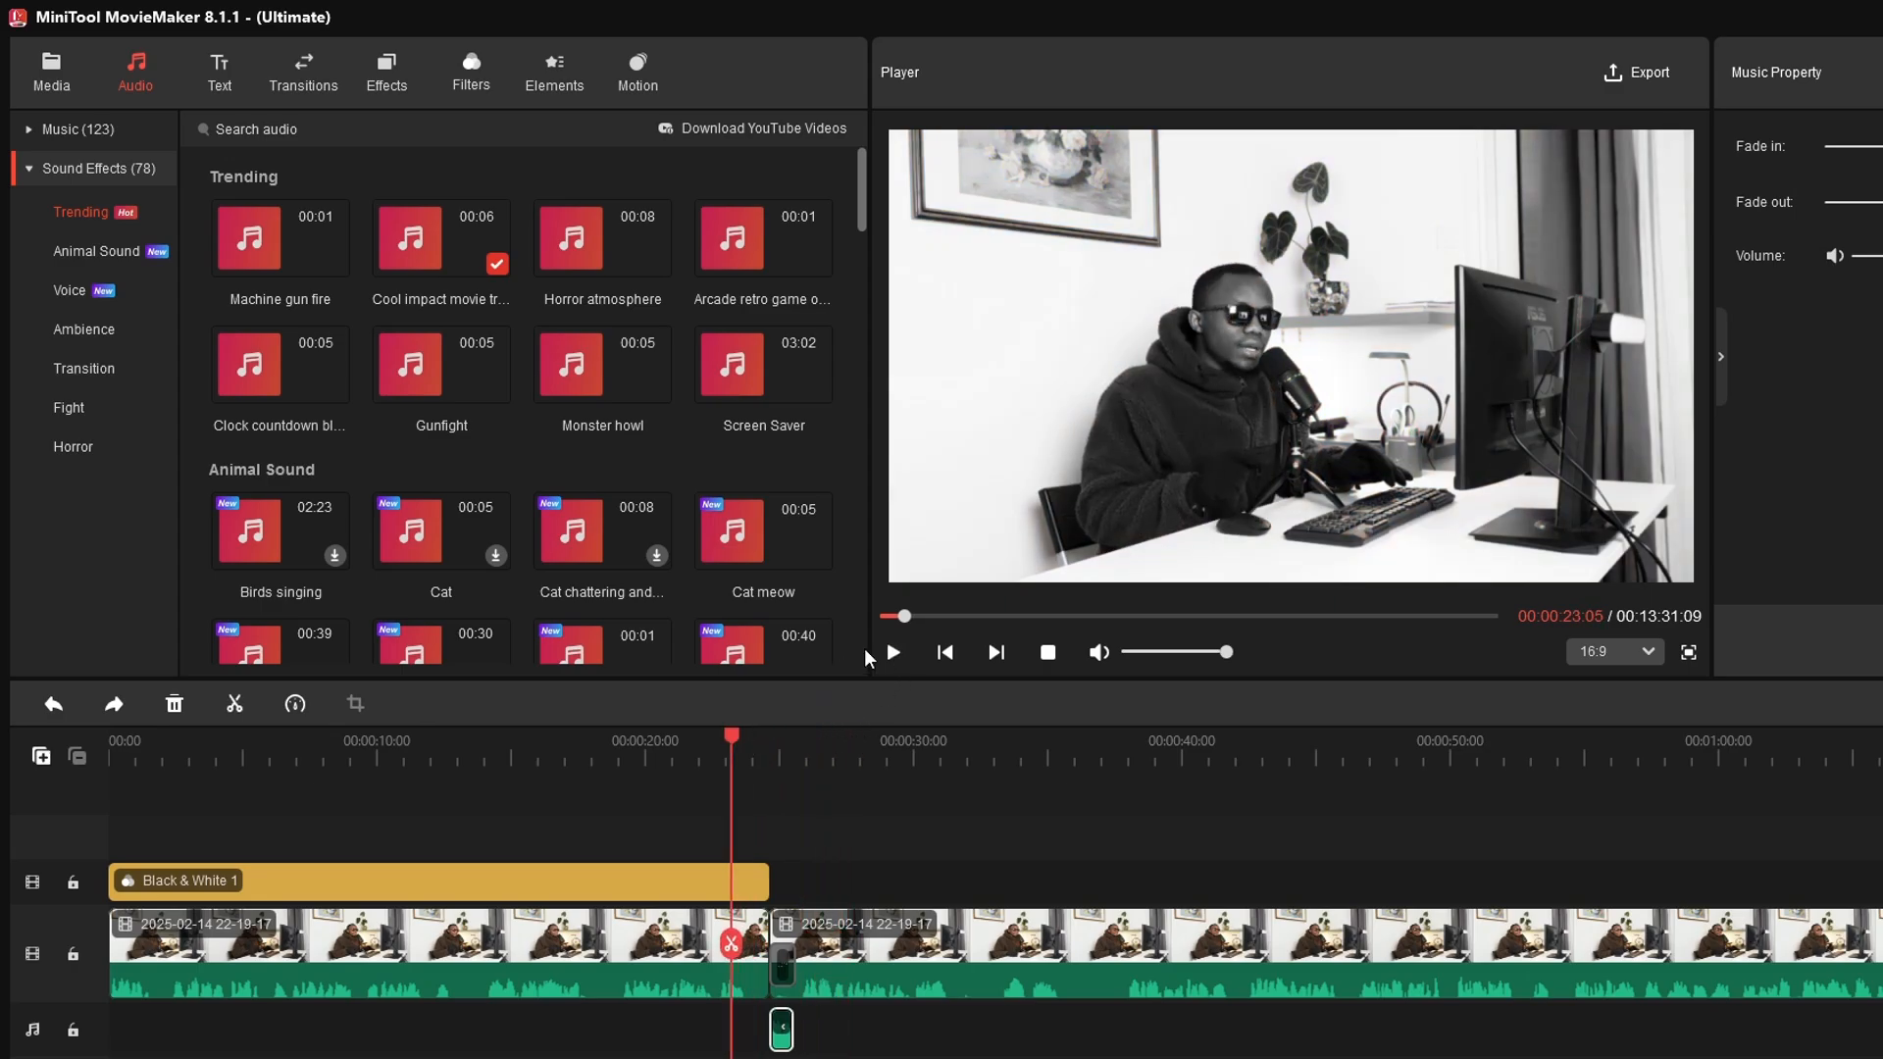
{"action": "left_click", "coordinate": [893, 651]}
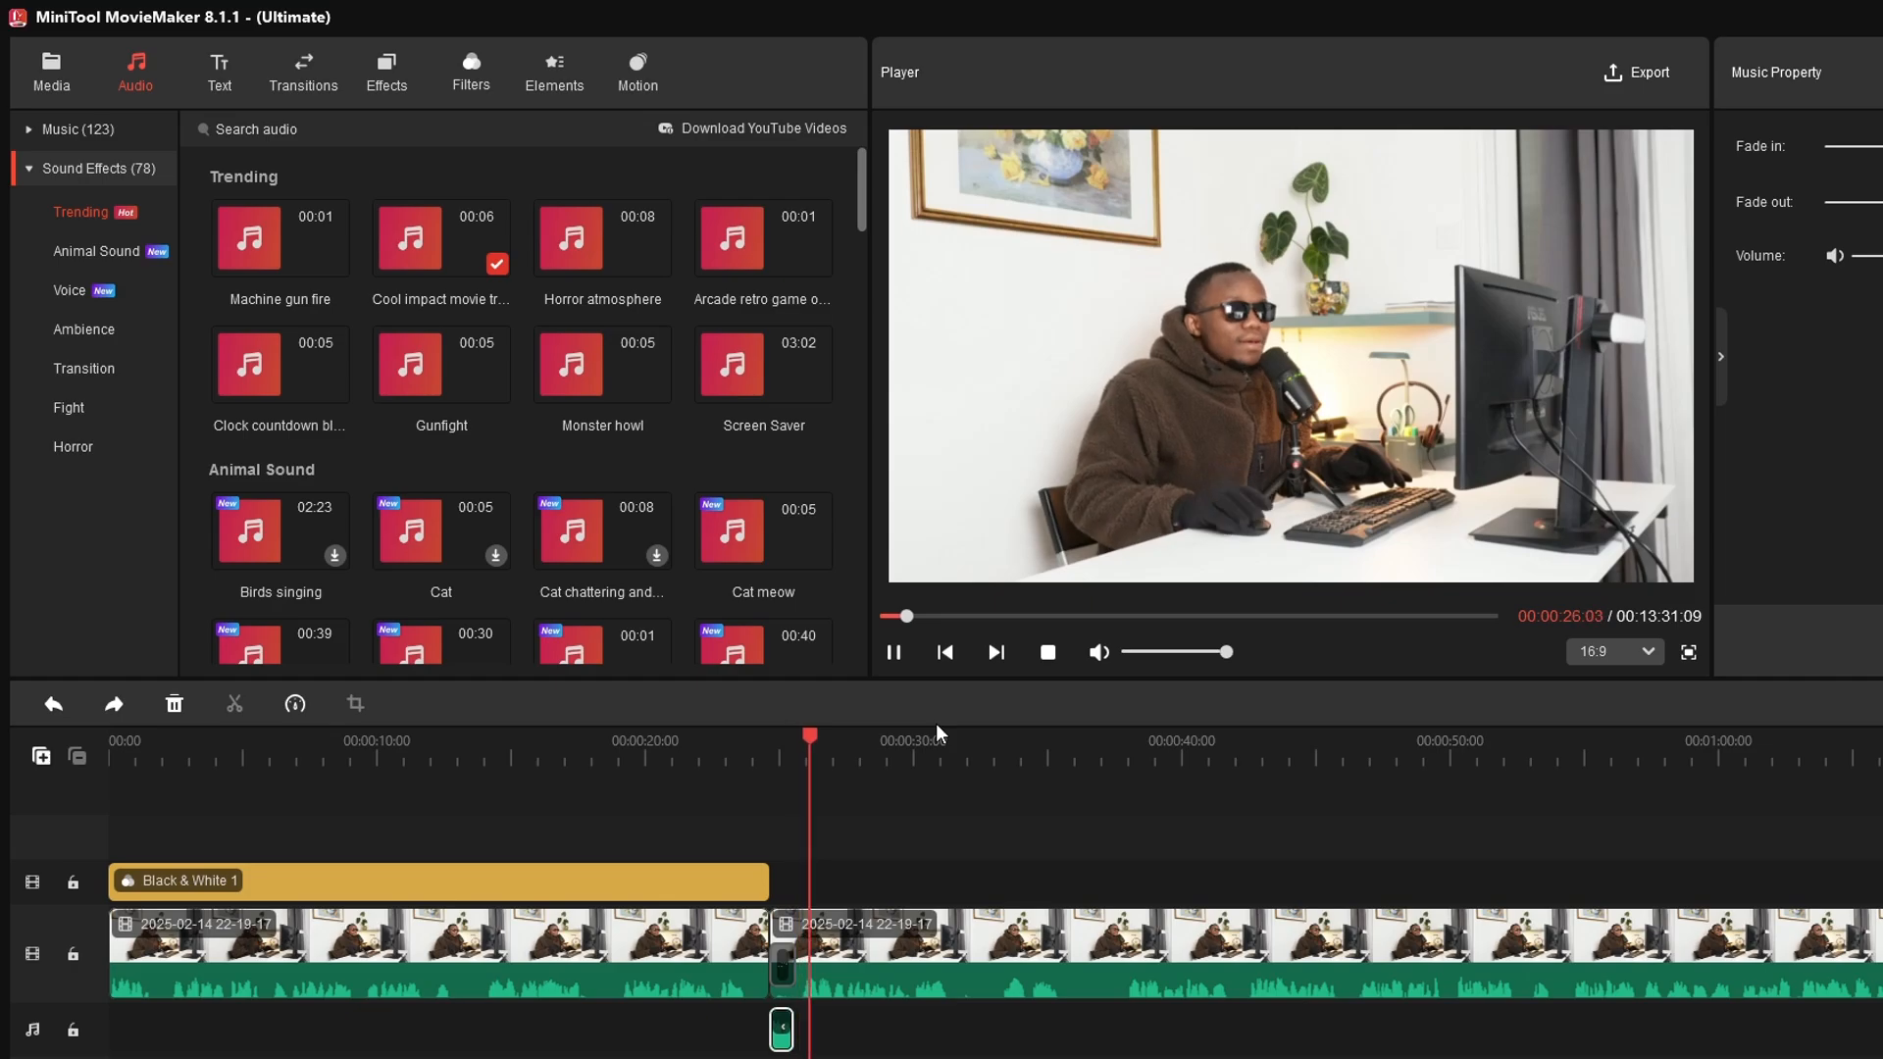
{"action": "left_click", "coordinate": [892, 651]}
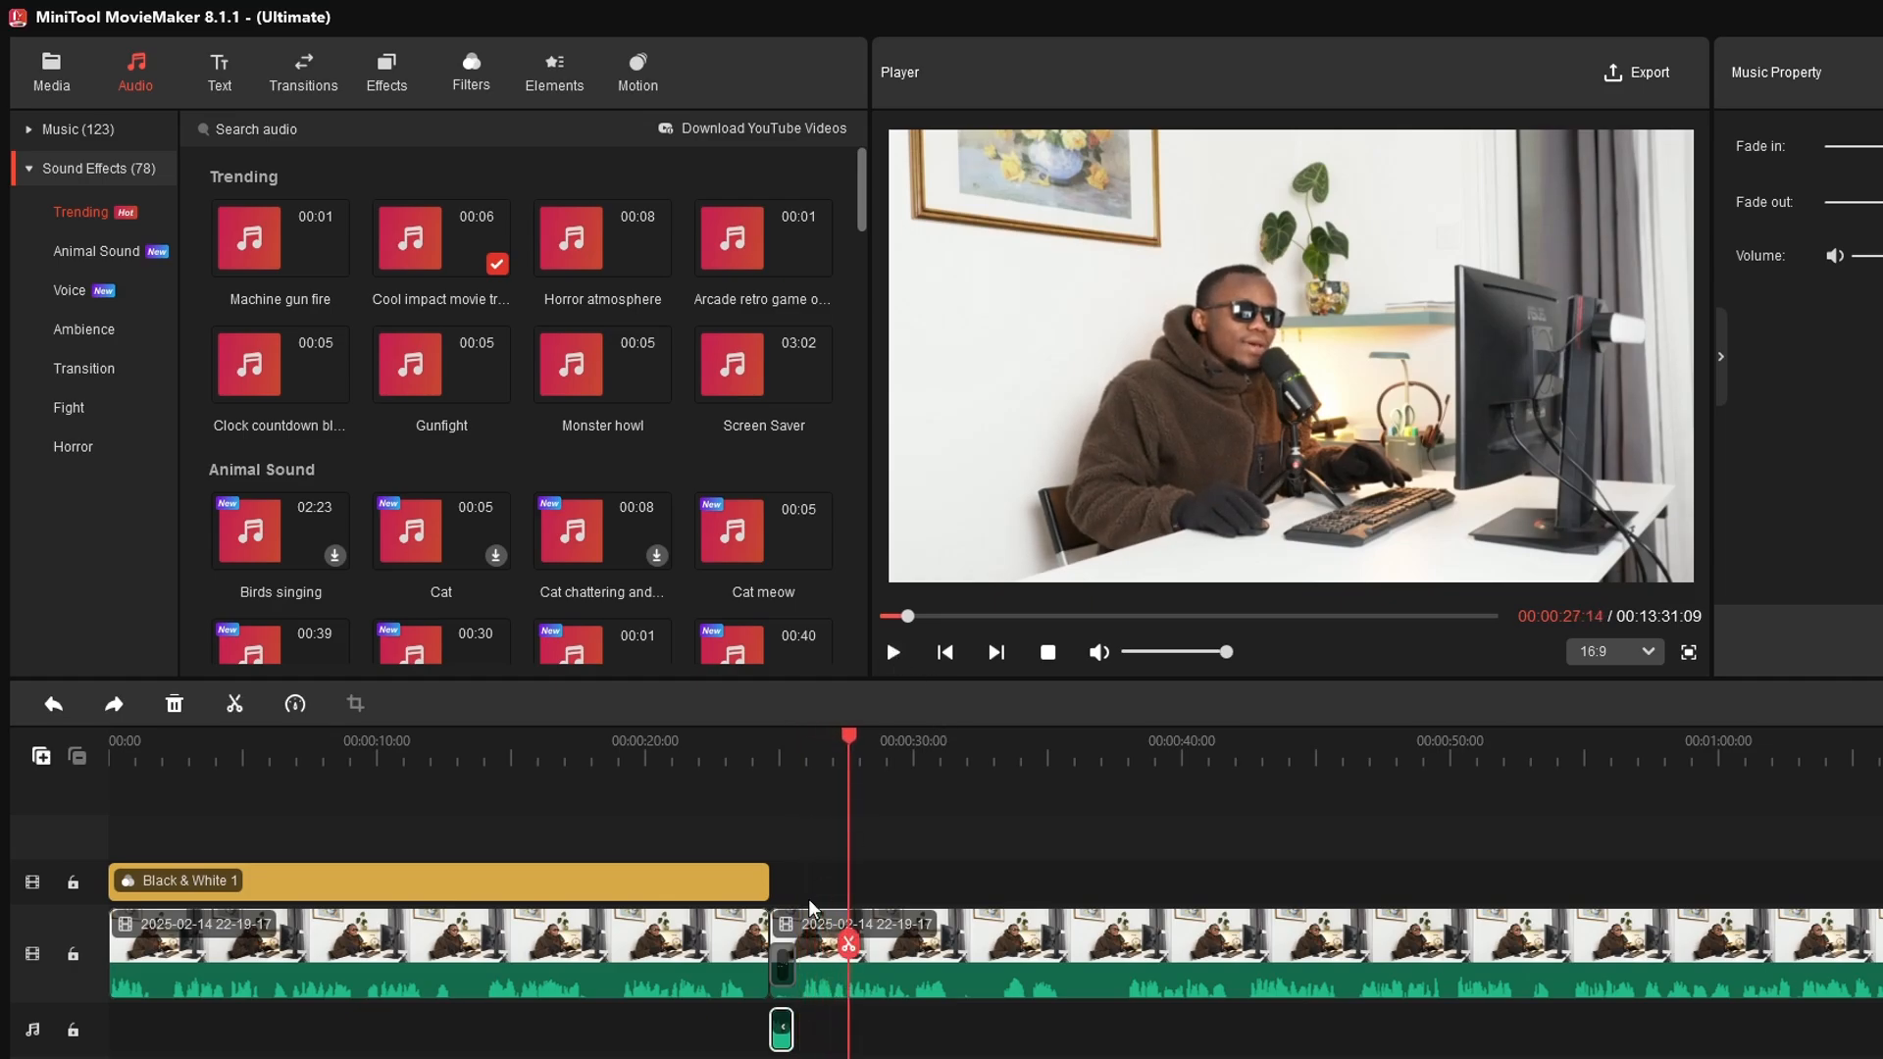
Step: Switch the DreamyZoom transition to Overlap mode and play it back together with the sound effect
{"action": "left_click", "coordinate": [782, 966]}
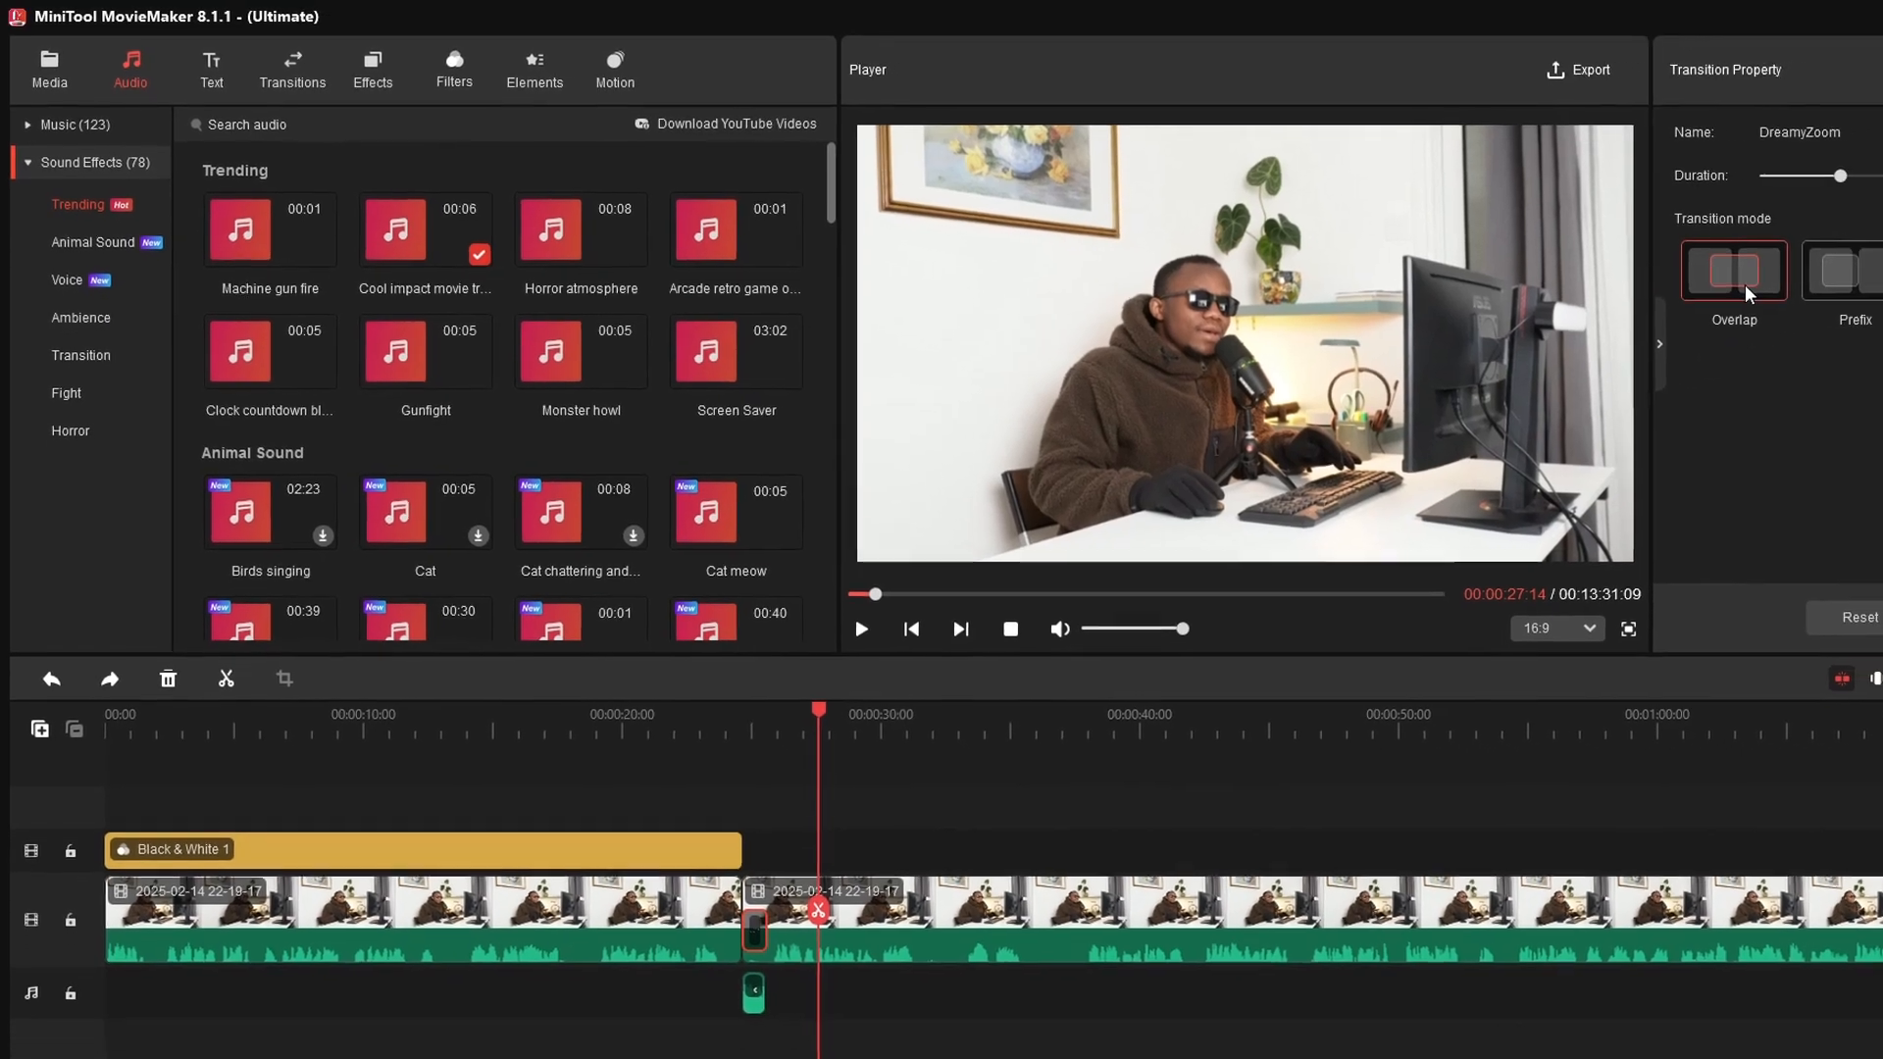
{"action": "left_click", "coordinate": [1808, 302]}
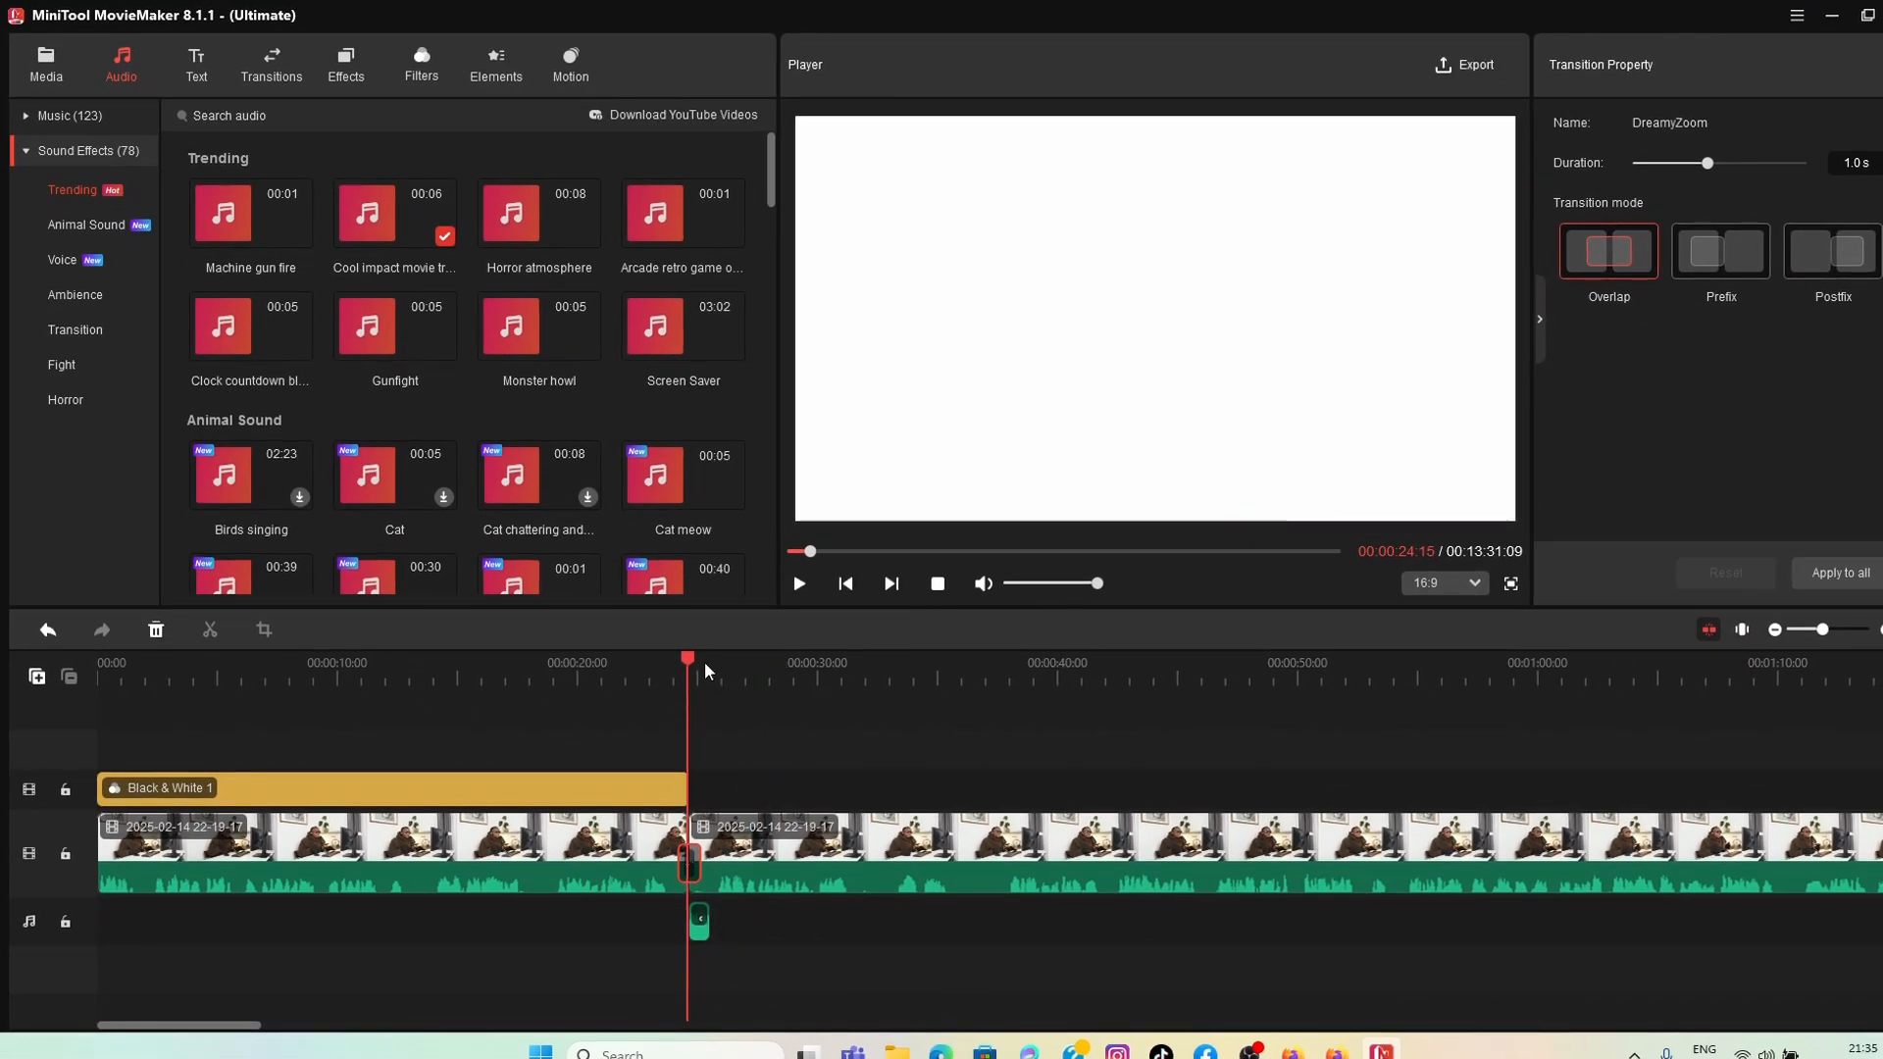
{"action": "left_click_drag", "start_coordinate": [686, 666], "coordinate": [664, 661]}
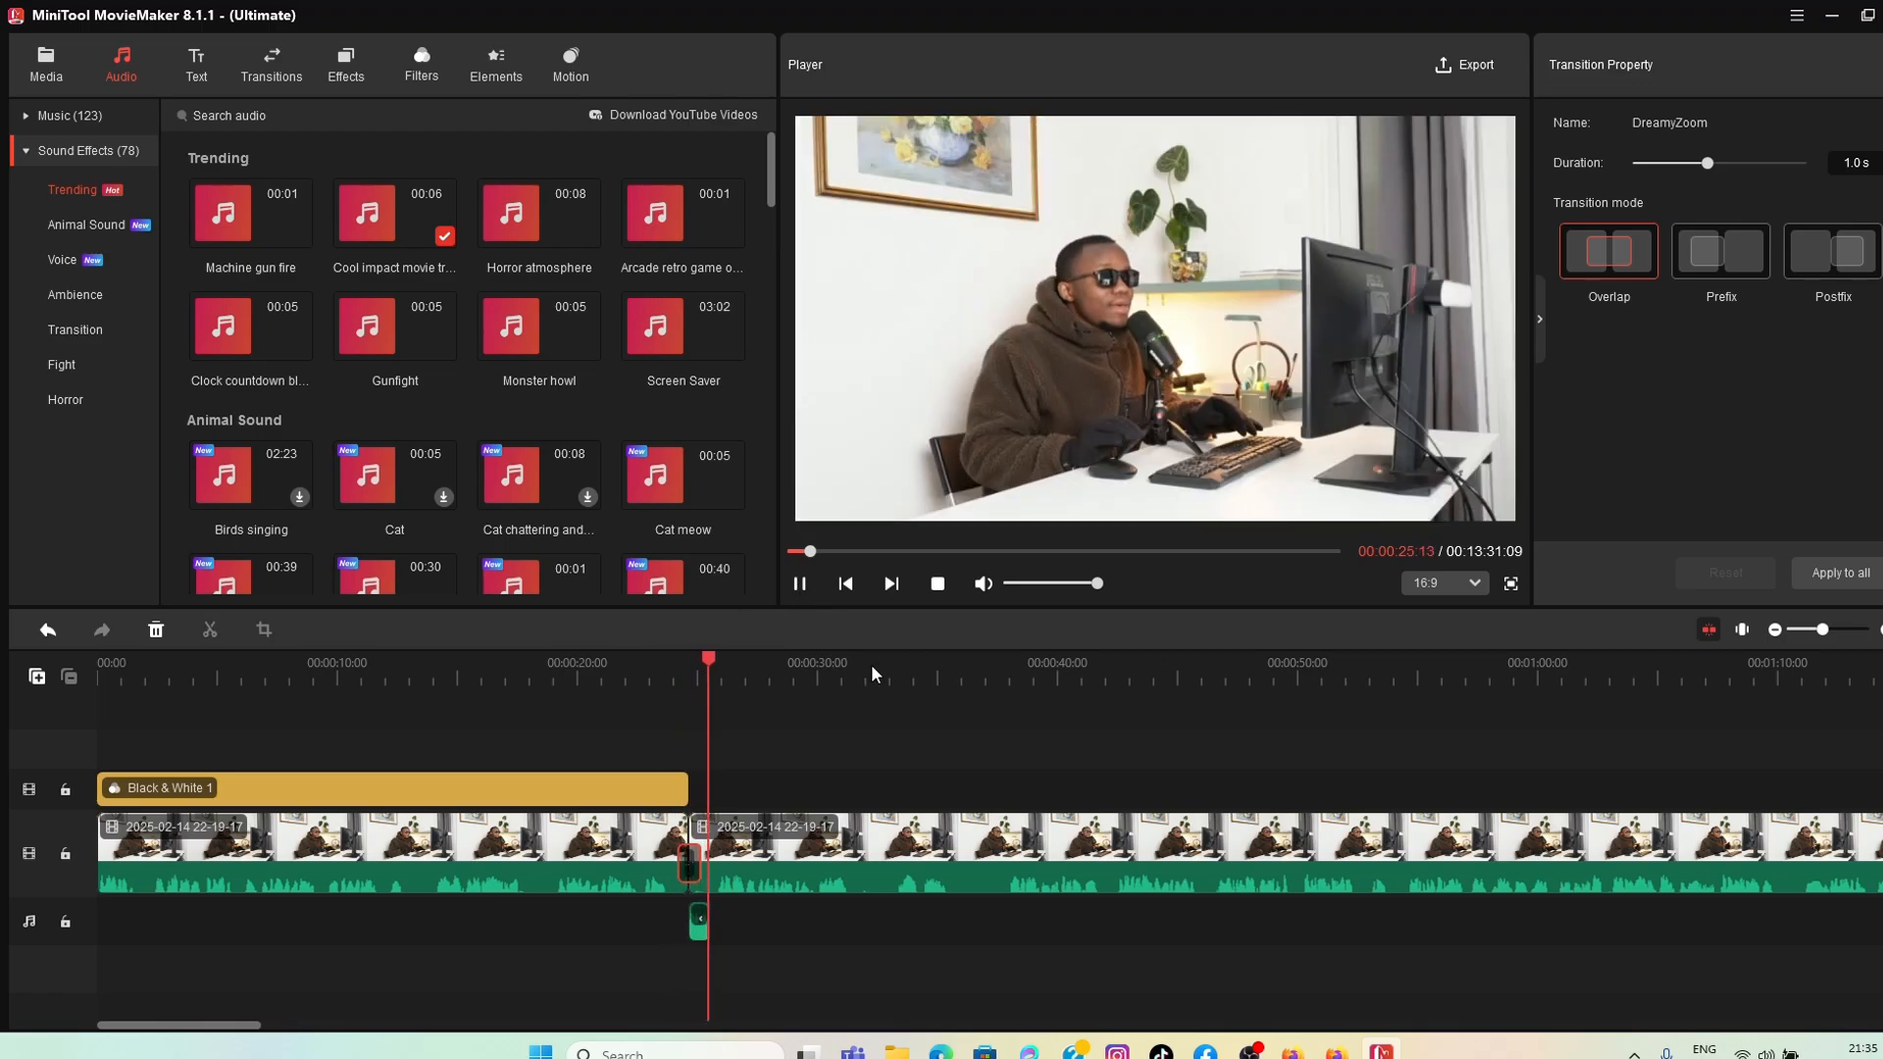
{"action": "left_click", "coordinate": [799, 584]}
{"action": "left_click_drag", "start_coordinate": [811, 552], "coordinate": [794, 552]}
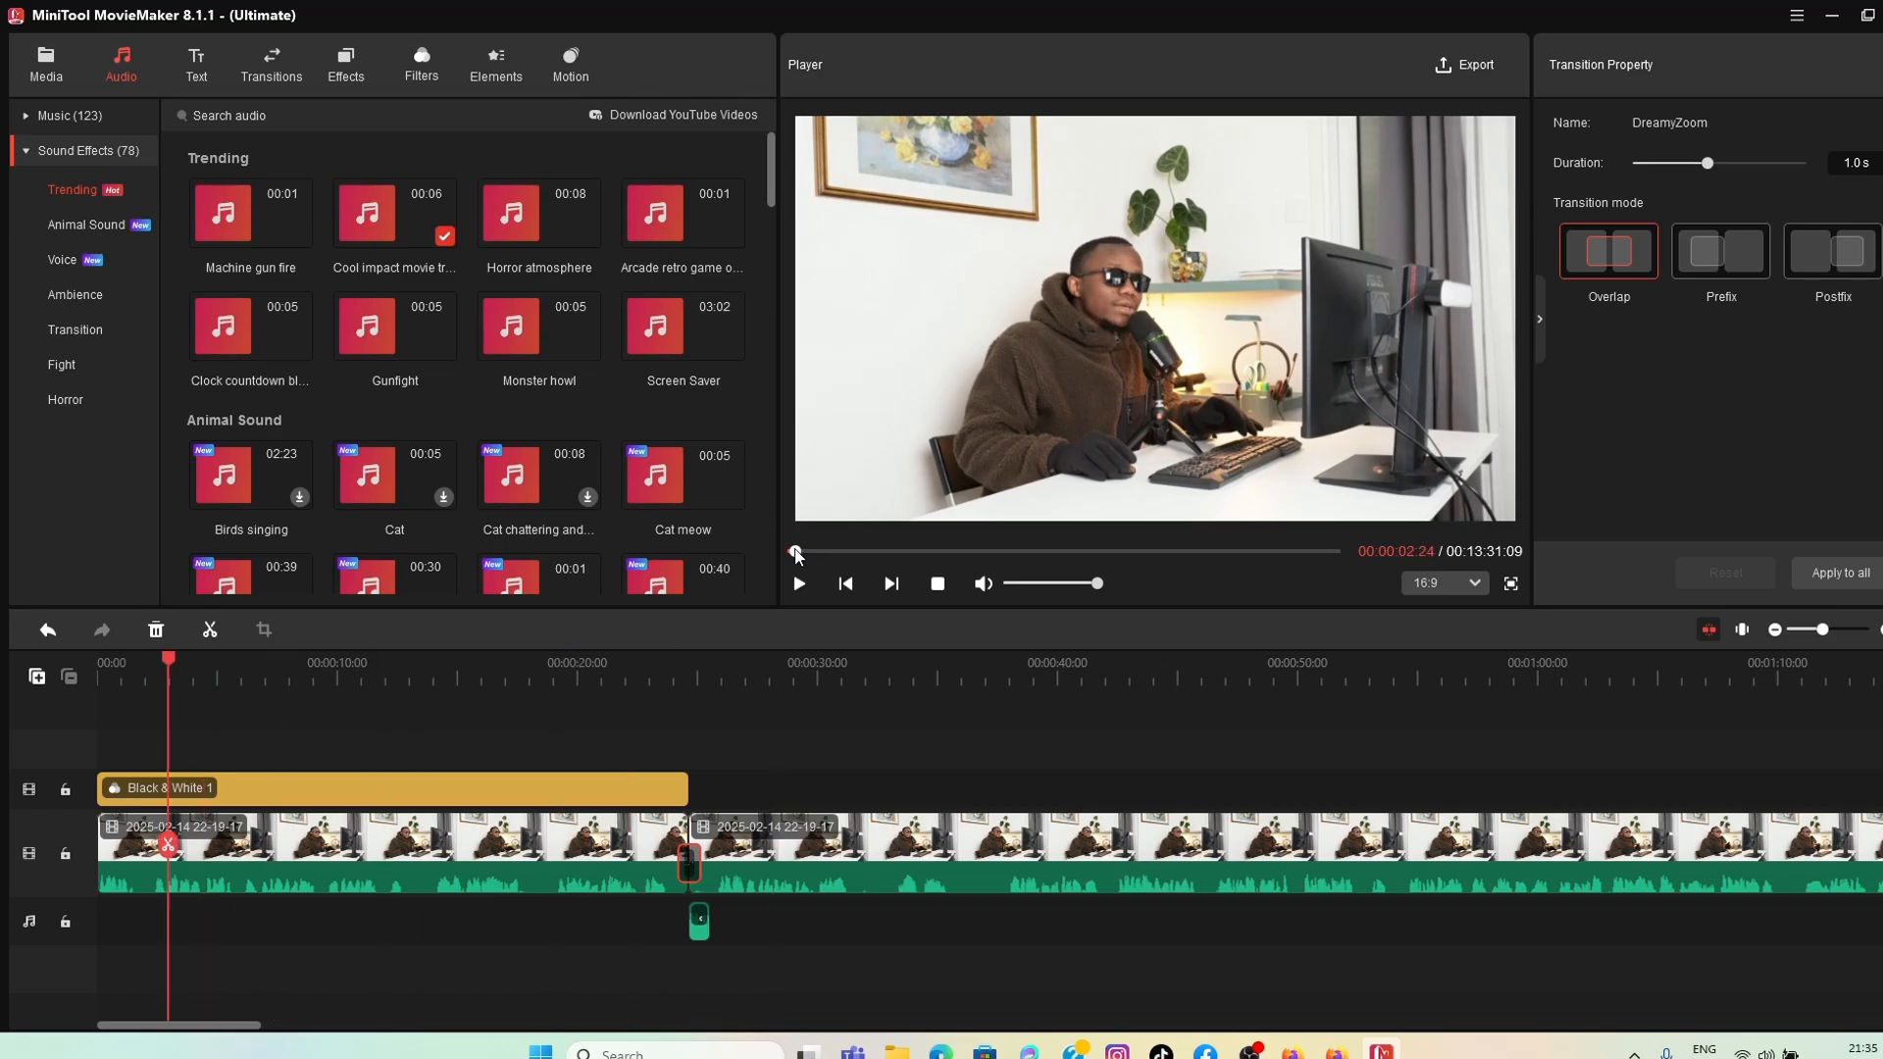
{"action": "left_click", "coordinate": [802, 587]}
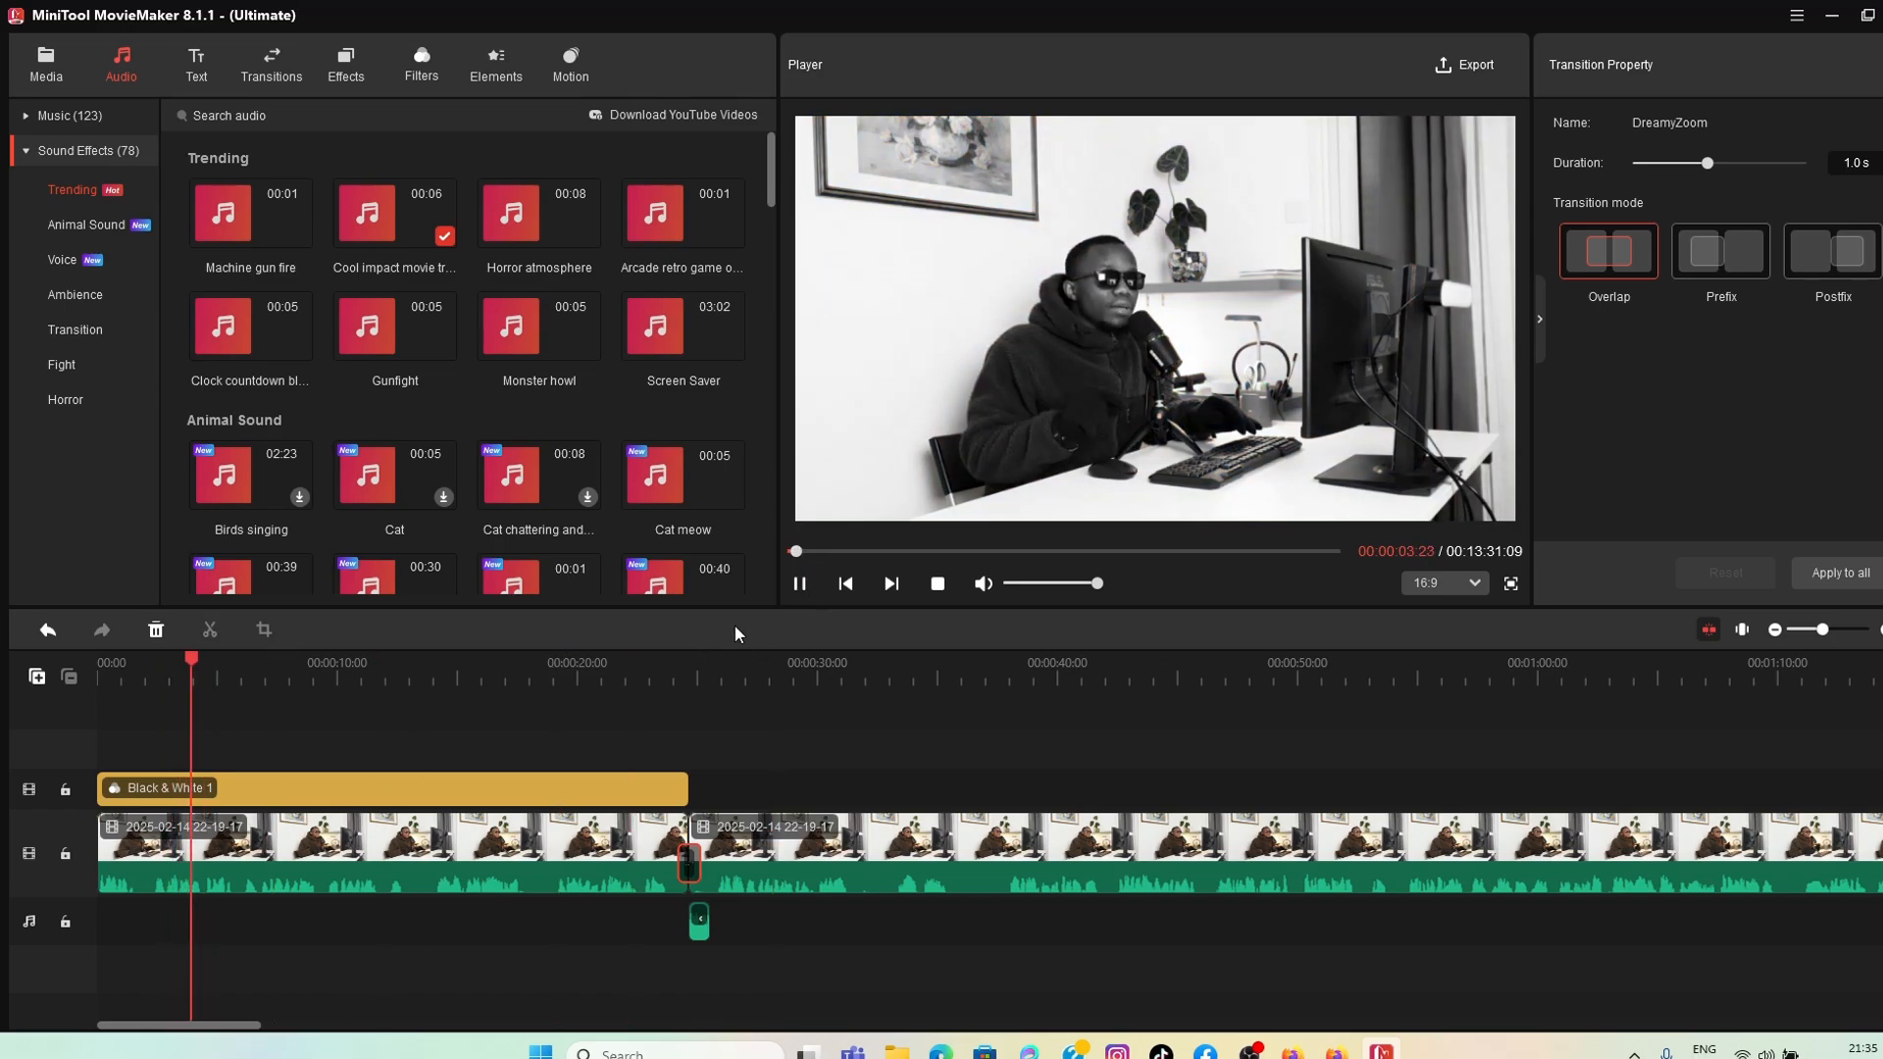
{"action": "left_click_drag", "start_coordinate": [799, 557], "coordinate": [806, 561]}
{"action": "left_click", "coordinate": [794, 588]}
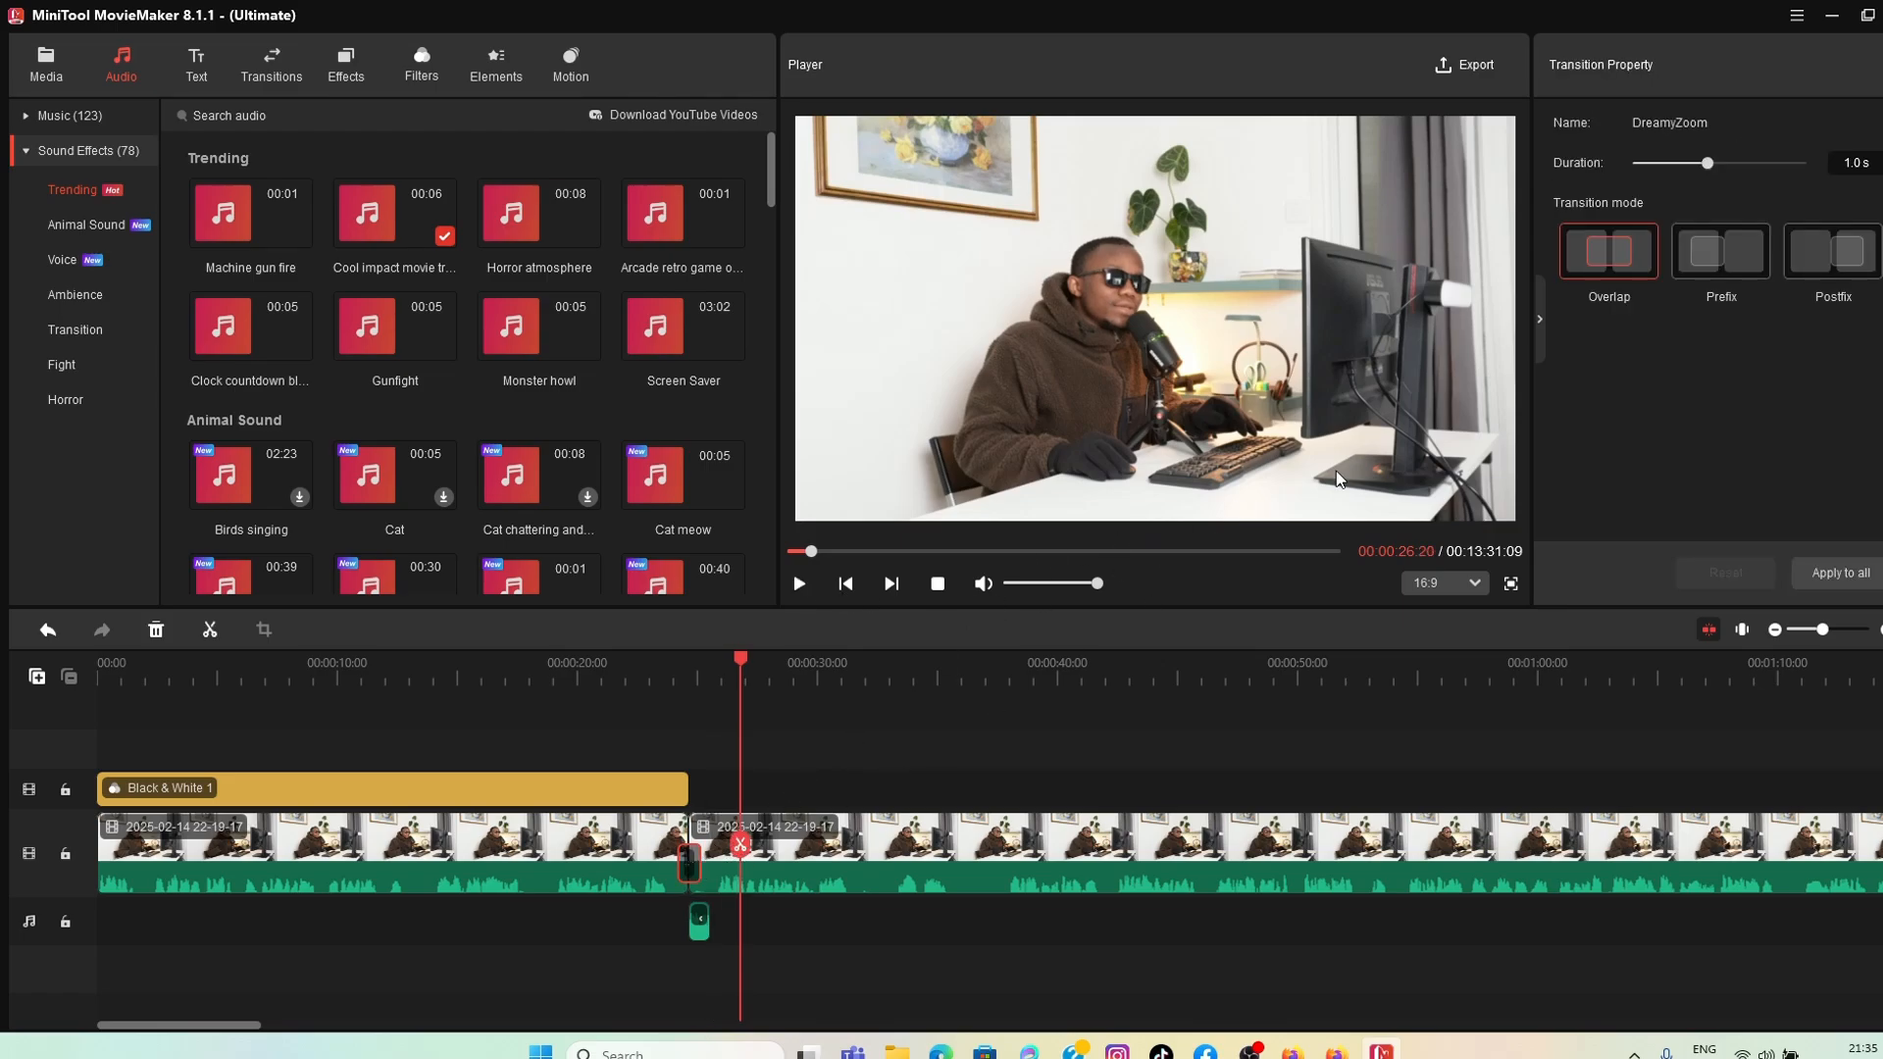
Step: Set the DreamyZoom transition mode back to Postfix and replay it from just before the split
{"action": "left_click", "coordinate": [1837, 273]}
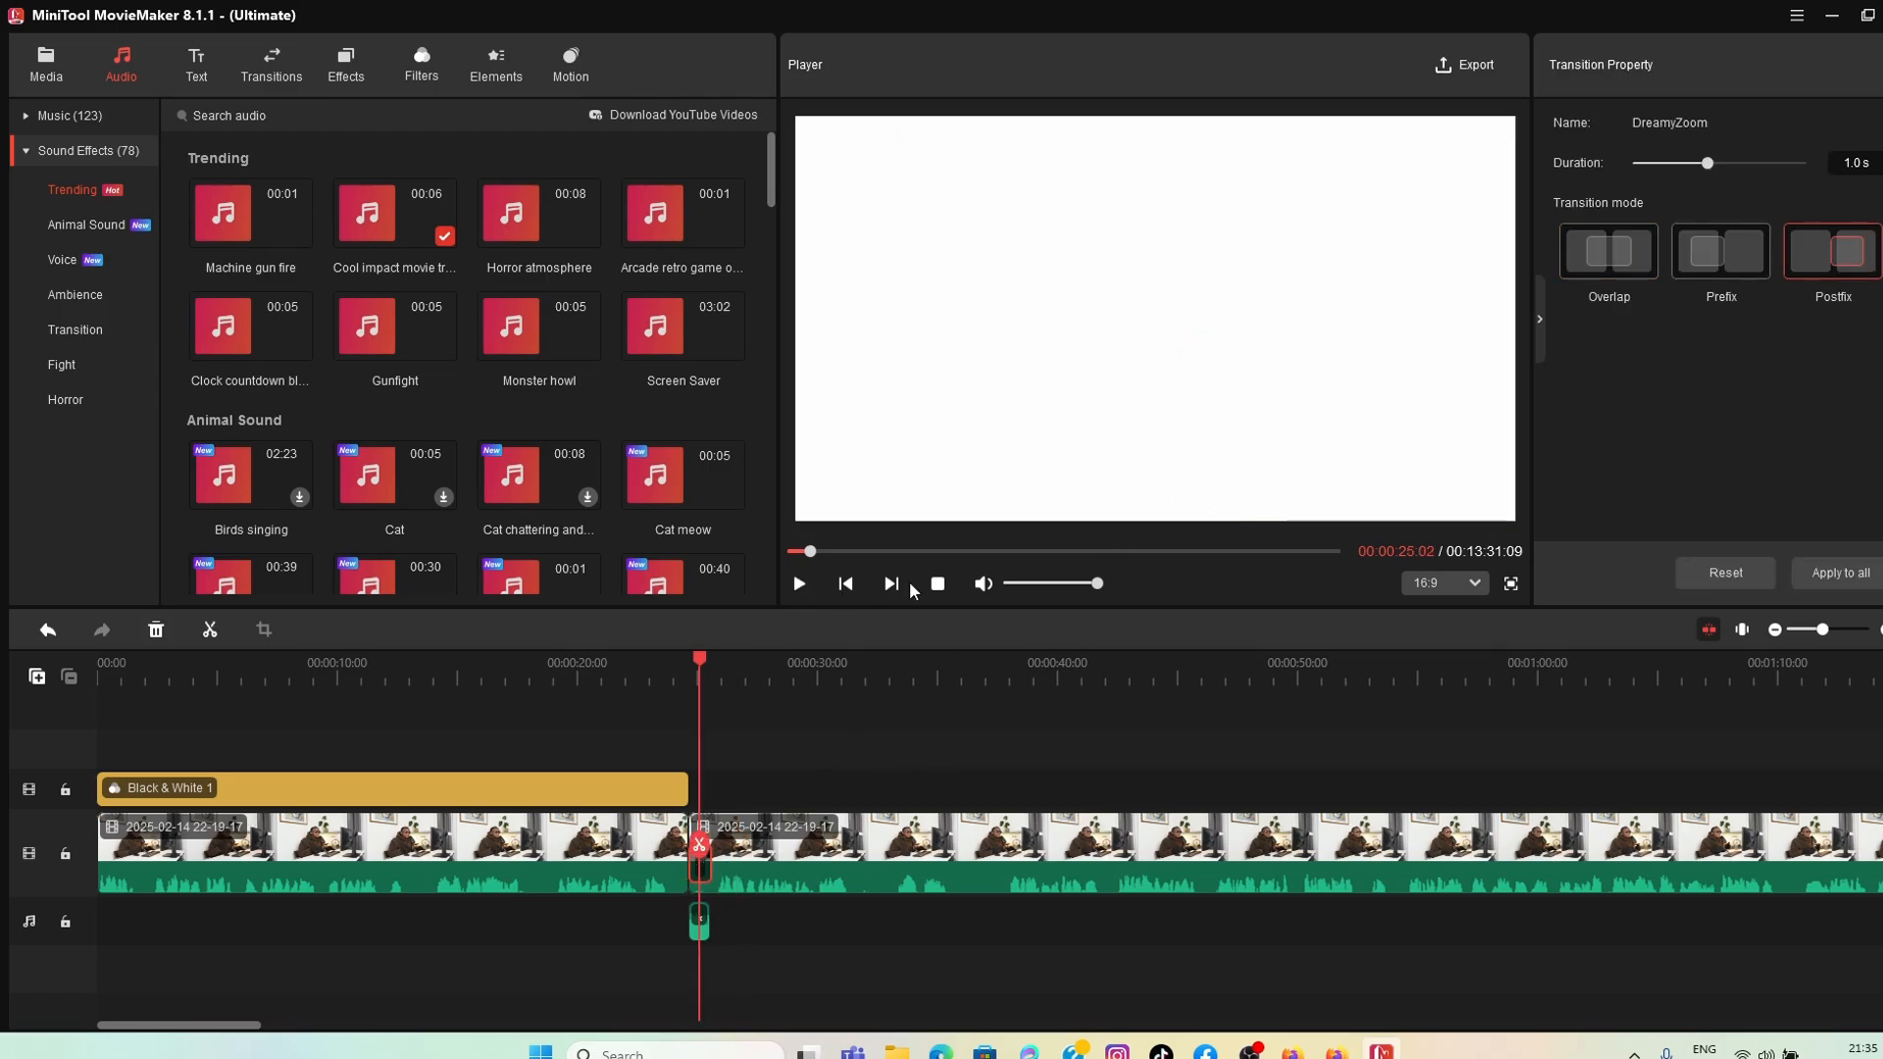
{"action": "left_click_drag", "start_coordinate": [700, 651], "coordinate": [679, 655]}
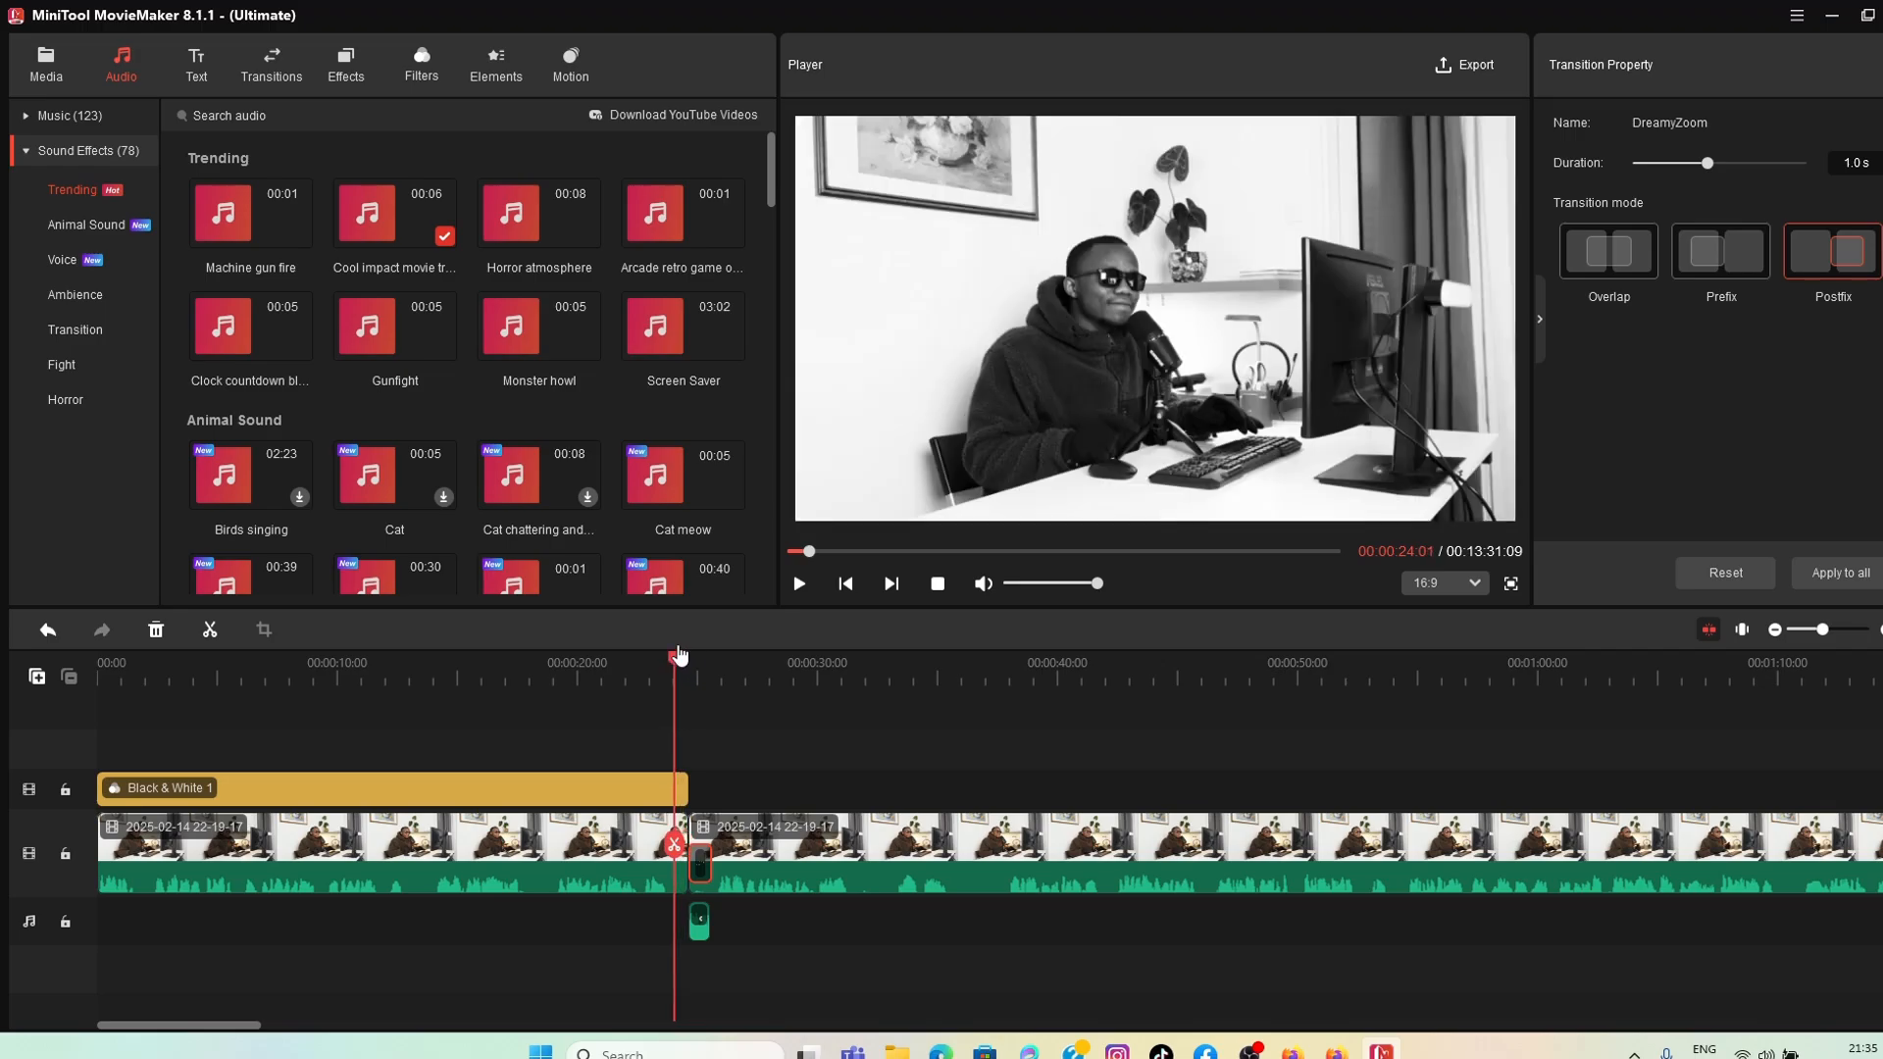
{"action": "left_click", "coordinate": [797, 585]}
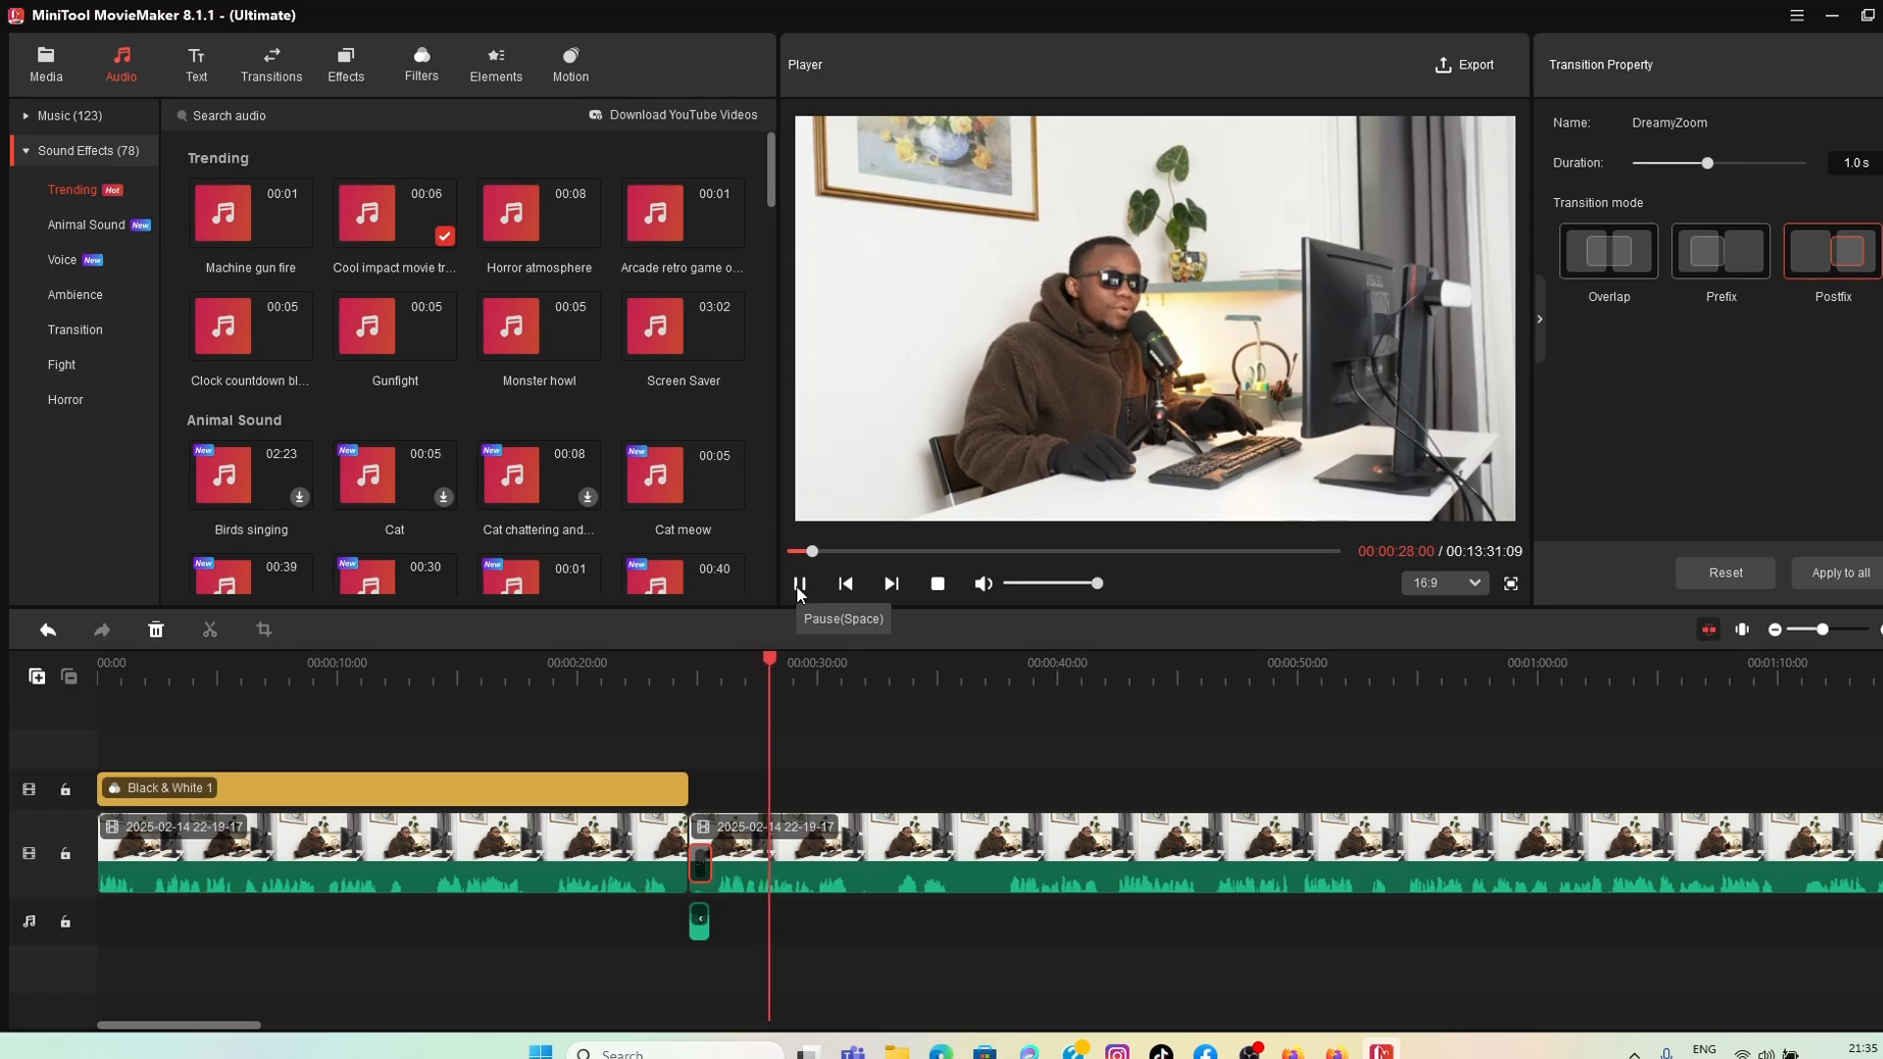
{"action": "left_click", "coordinate": [798, 587]}
{"action": "left_click", "coordinate": [799, 585]}
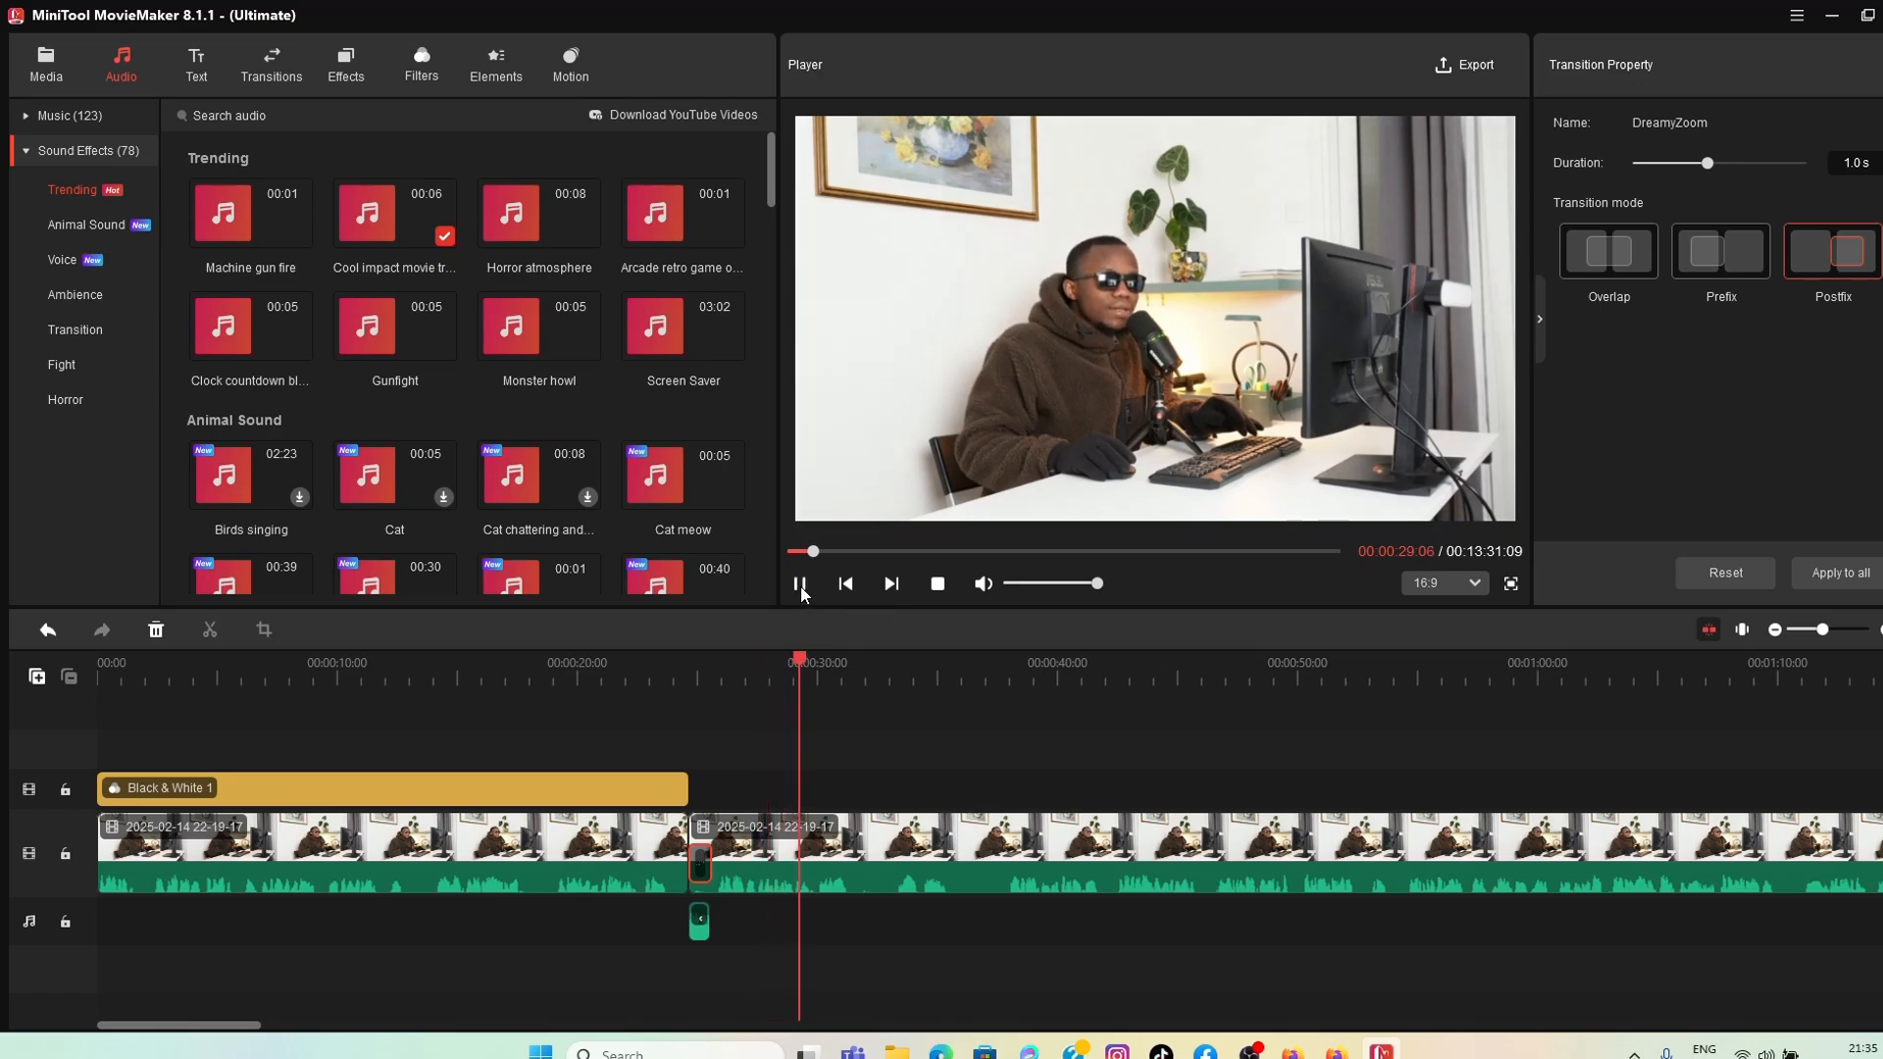
{"action": "left_click", "coordinate": [799, 586]}
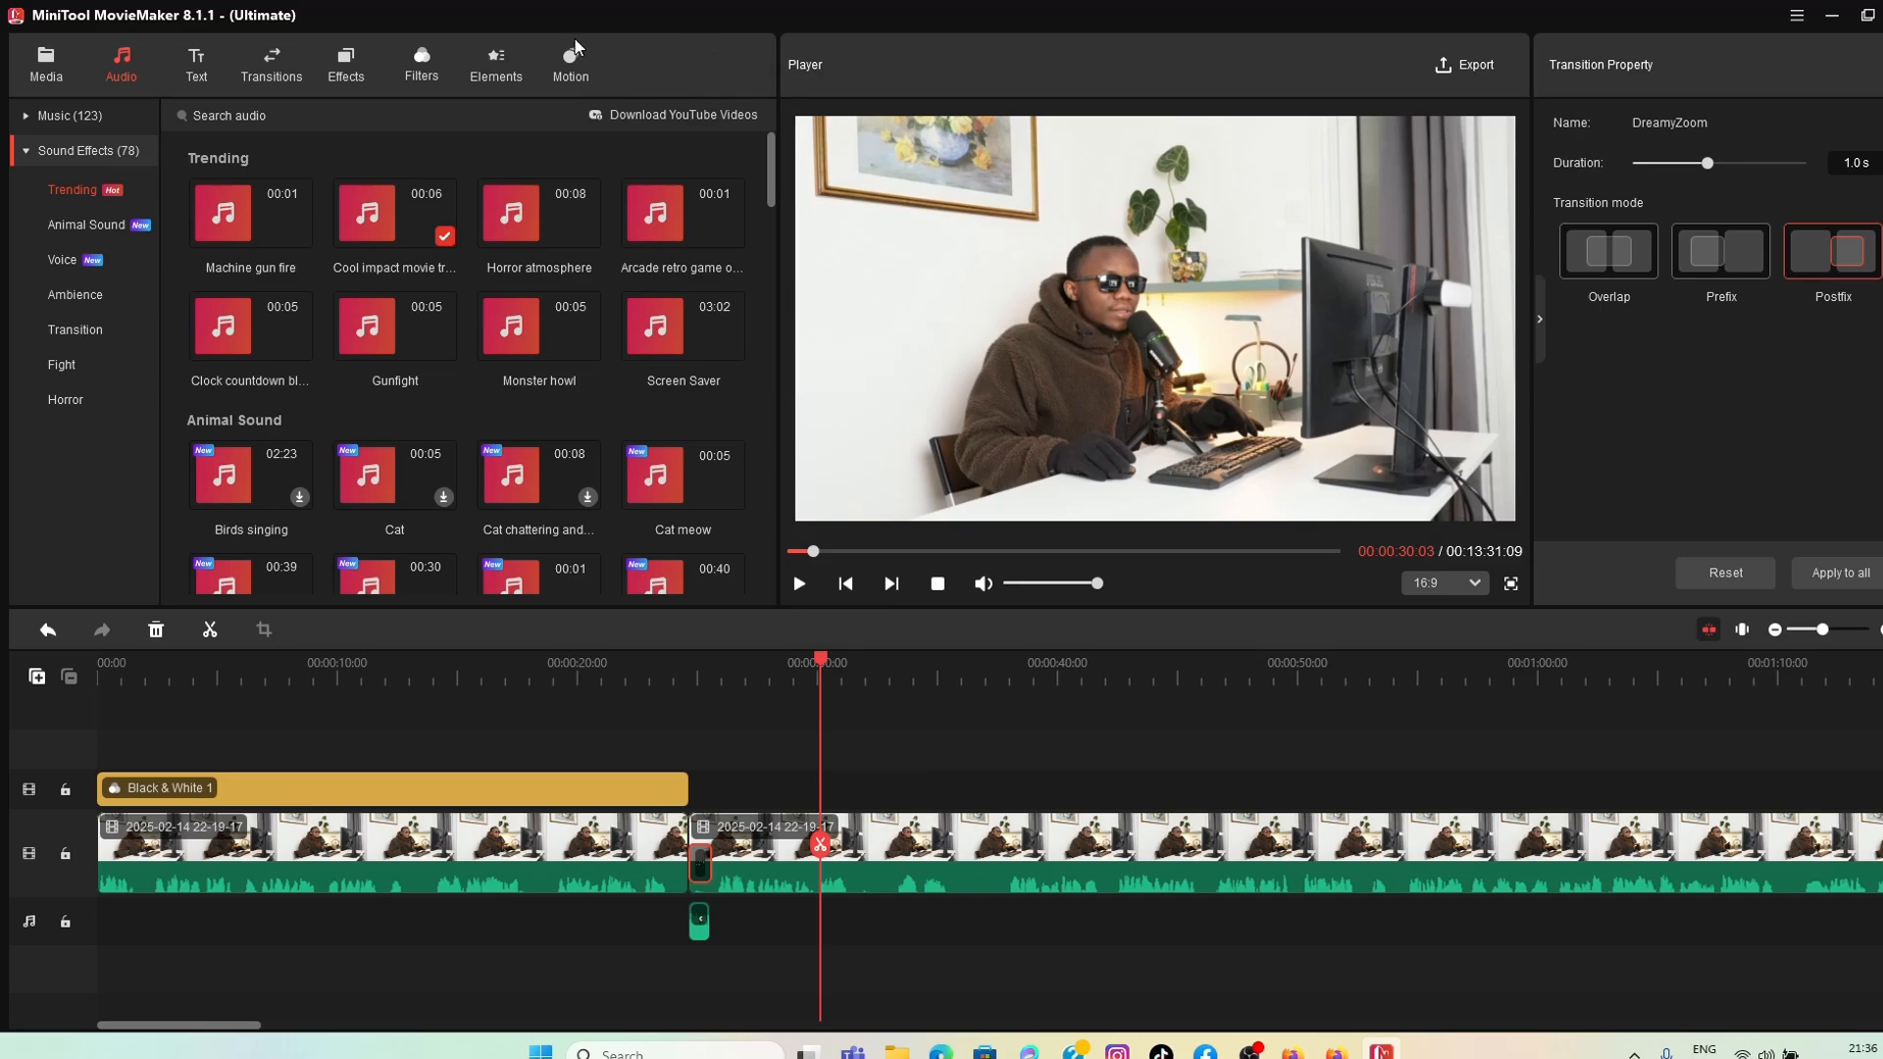
Step: Add the trending Subscribe 1 element on a track above the video at 00:00:30:03 and preview its animation
{"action": "left_click", "coordinate": [498, 73]}
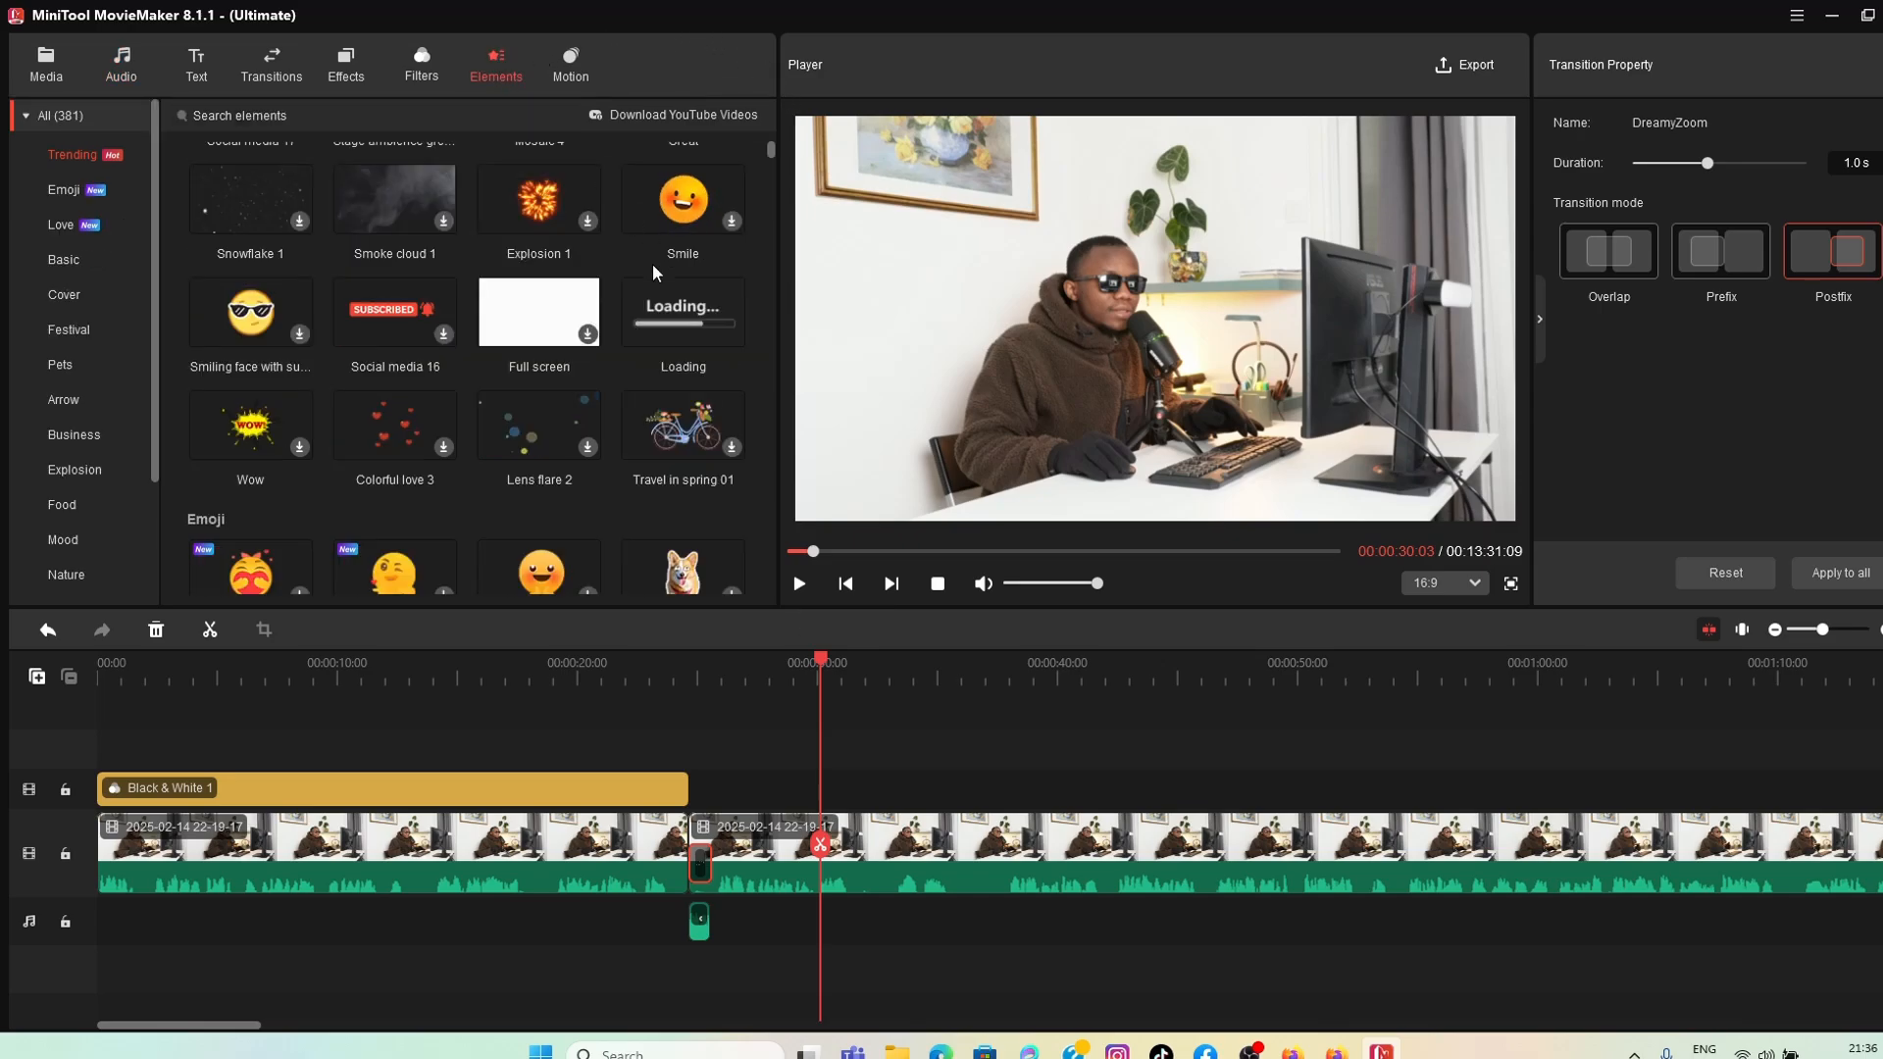
{"action": "scroll", "coordinate": [630, 339], "scroll_direction": "down", "scroll_amount": 3}
{"action": "scroll", "coordinate": [630, 340], "scroll_direction": "up", "scroll_amount": 5}
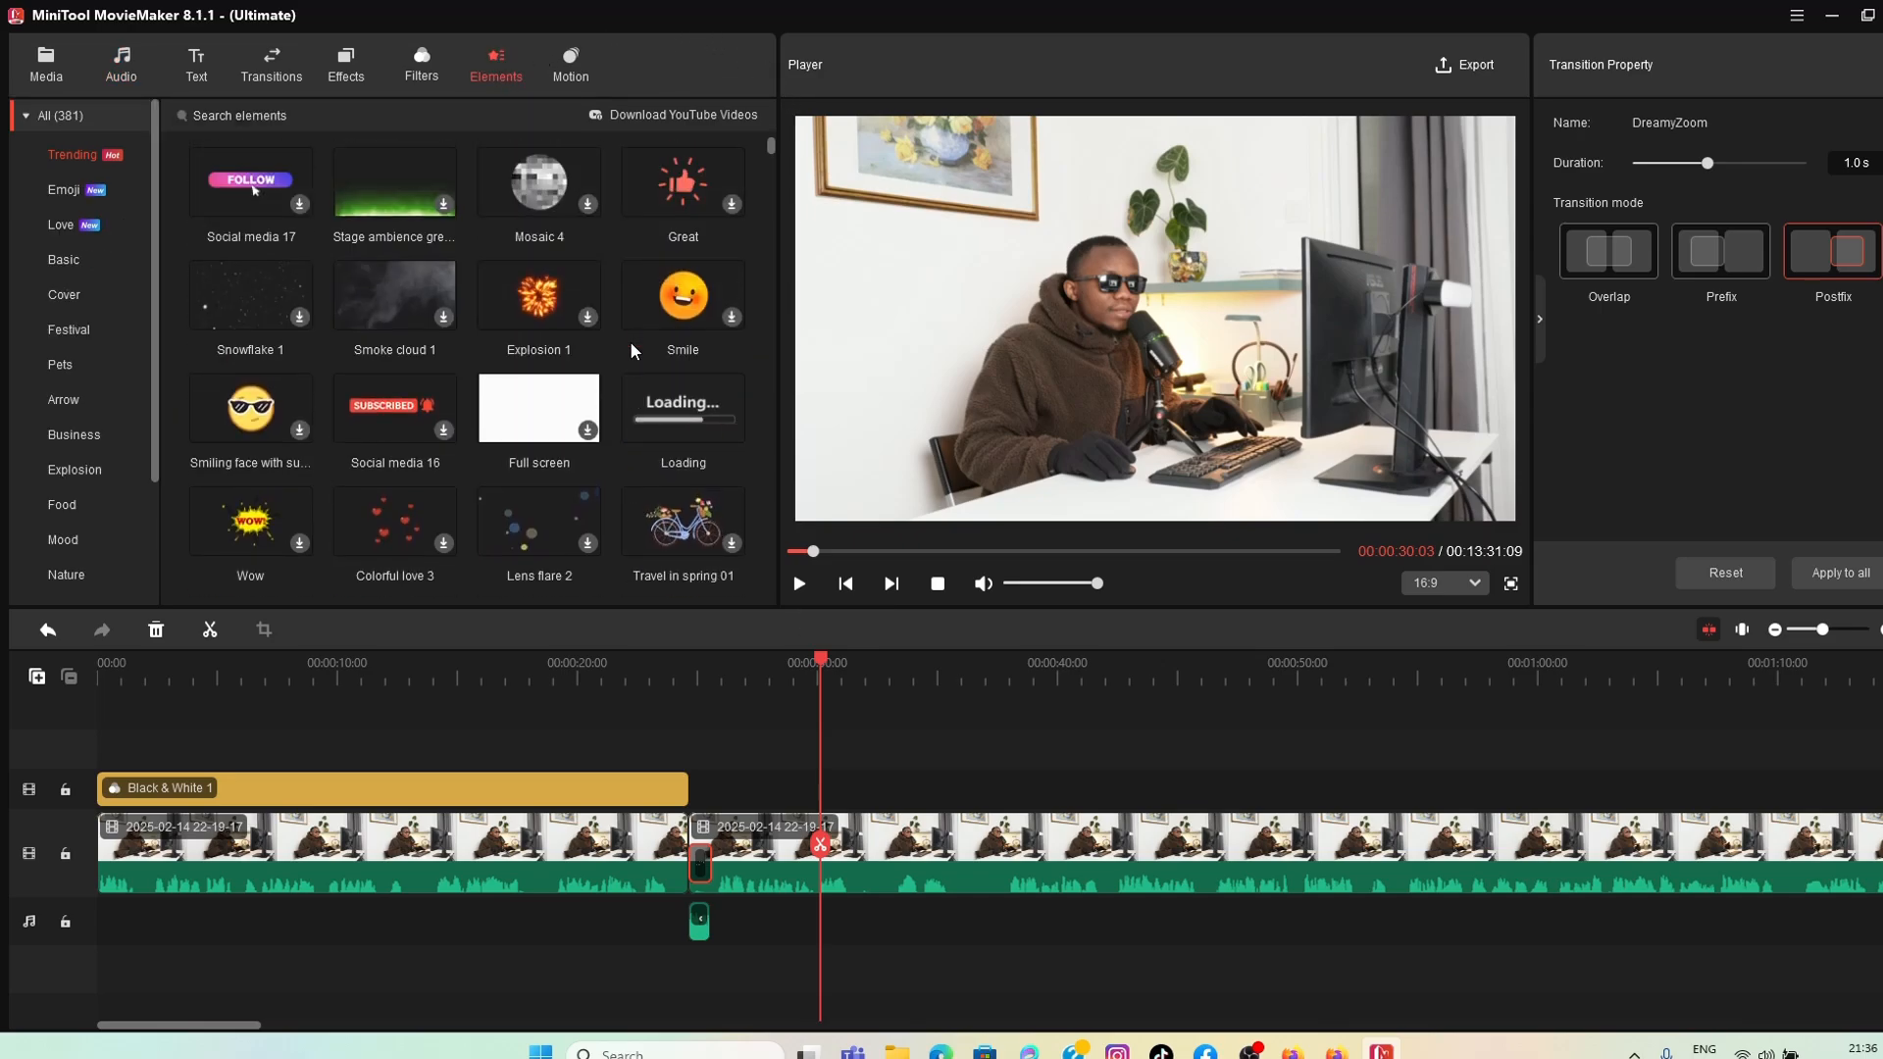
{"action": "scroll", "coordinate": [573, 292], "scroll_direction": "up", "scroll_amount": 2}
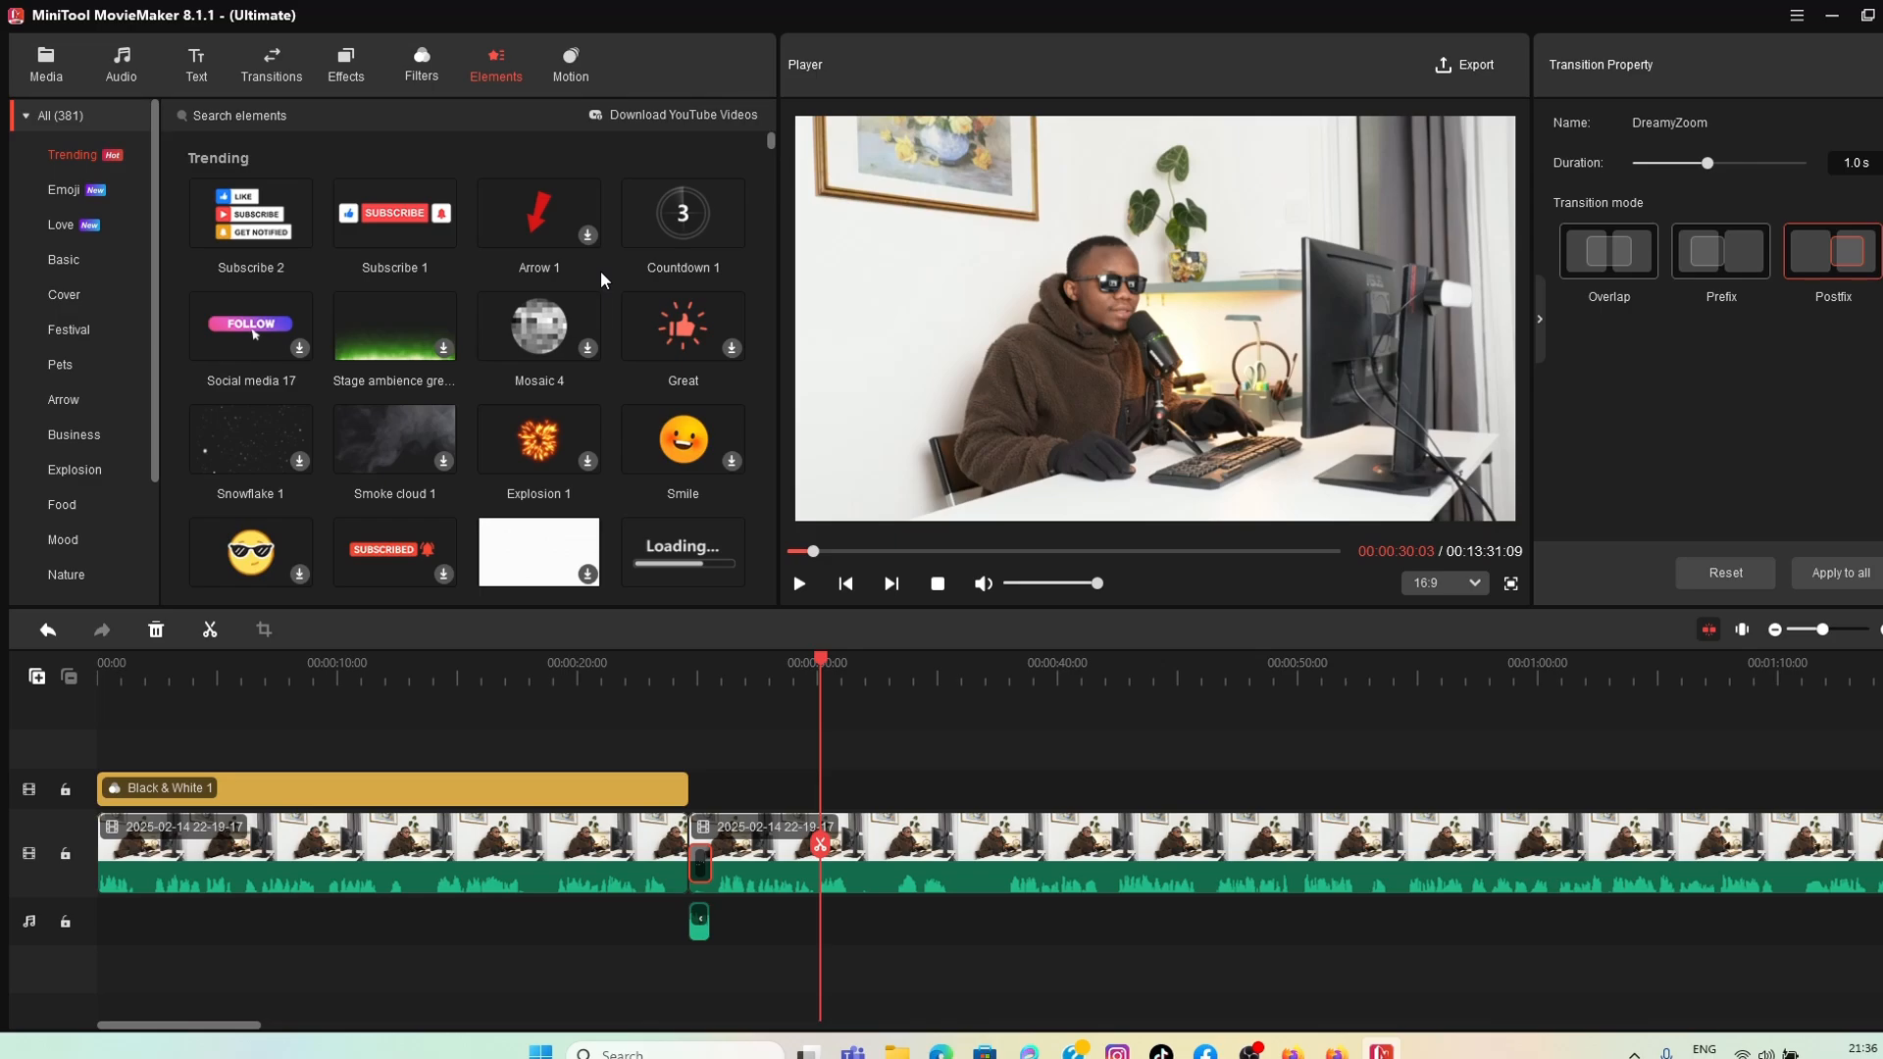
{"action": "mouse_move", "coordinate": [392, 216]}
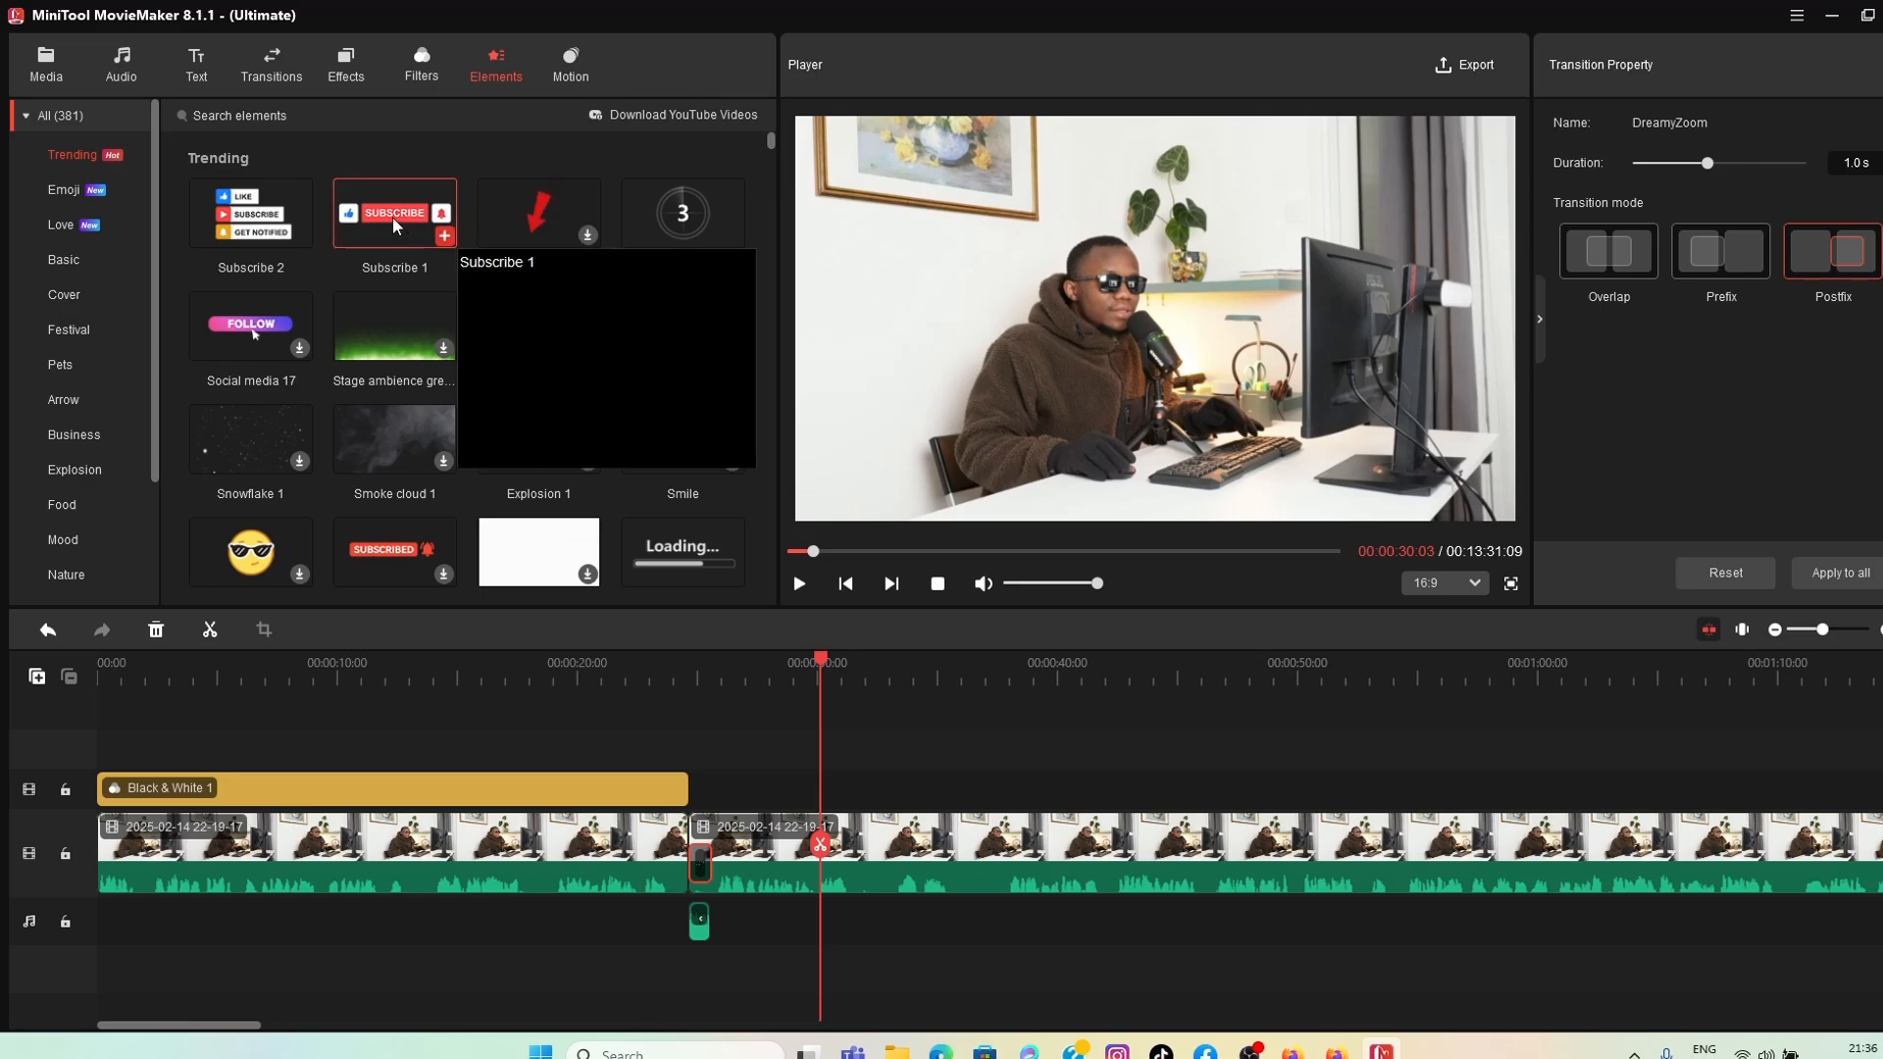
{"action": "left_click_drag", "start_coordinate": [386, 216], "coordinate": [825, 748]}
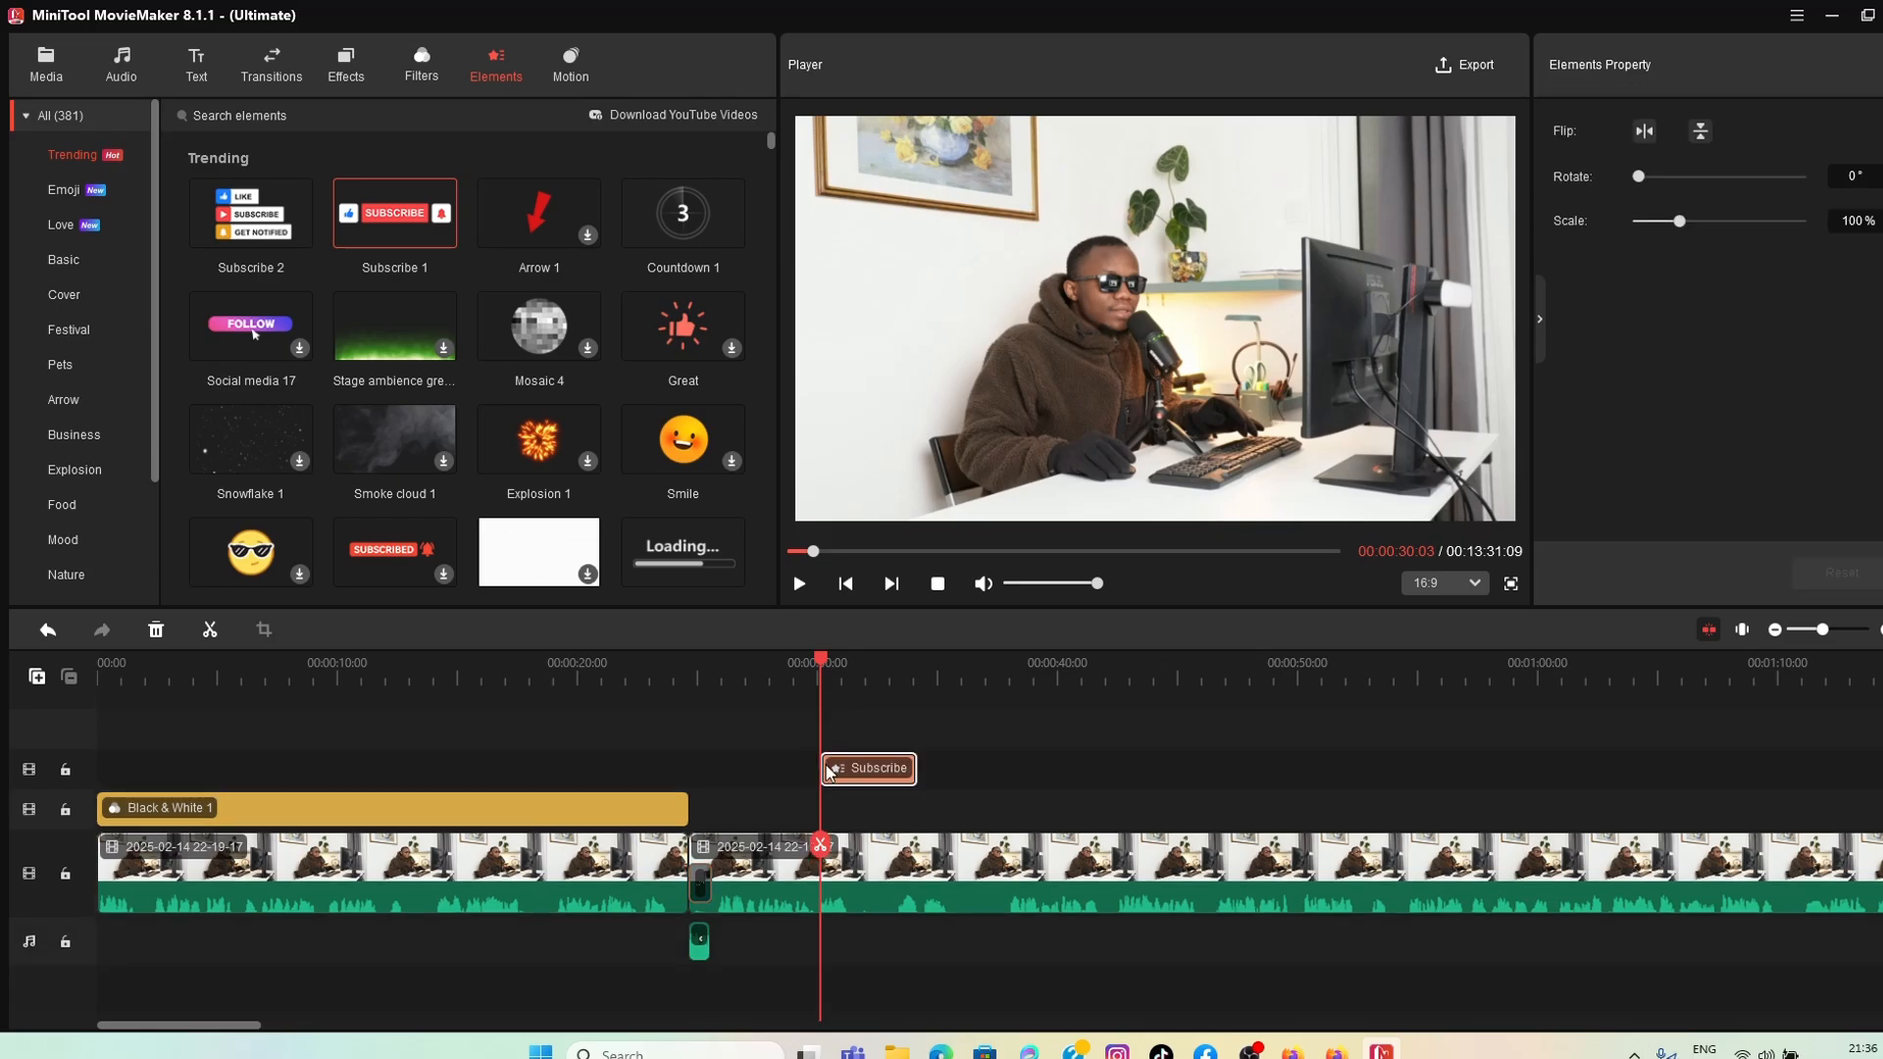
{"action": "left_click", "coordinate": [806, 585]}
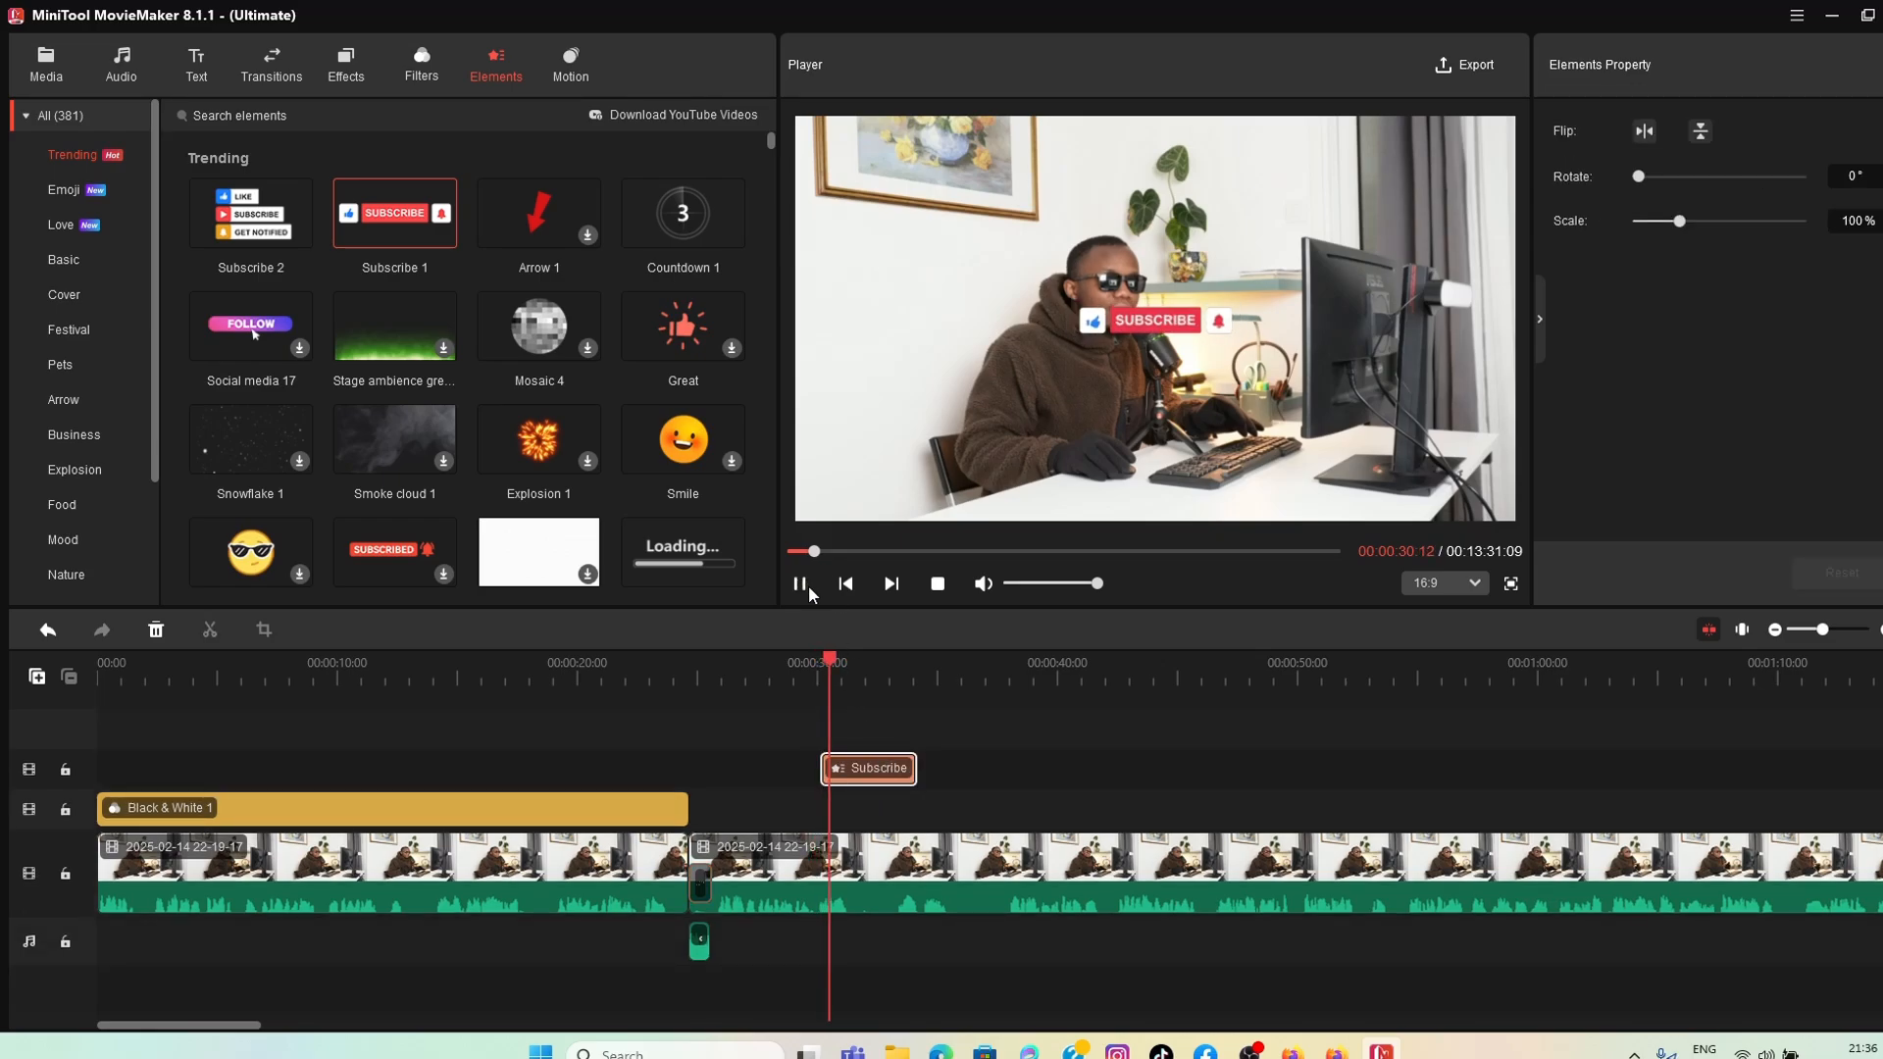
{"action": "left_click", "coordinate": [804, 585]}
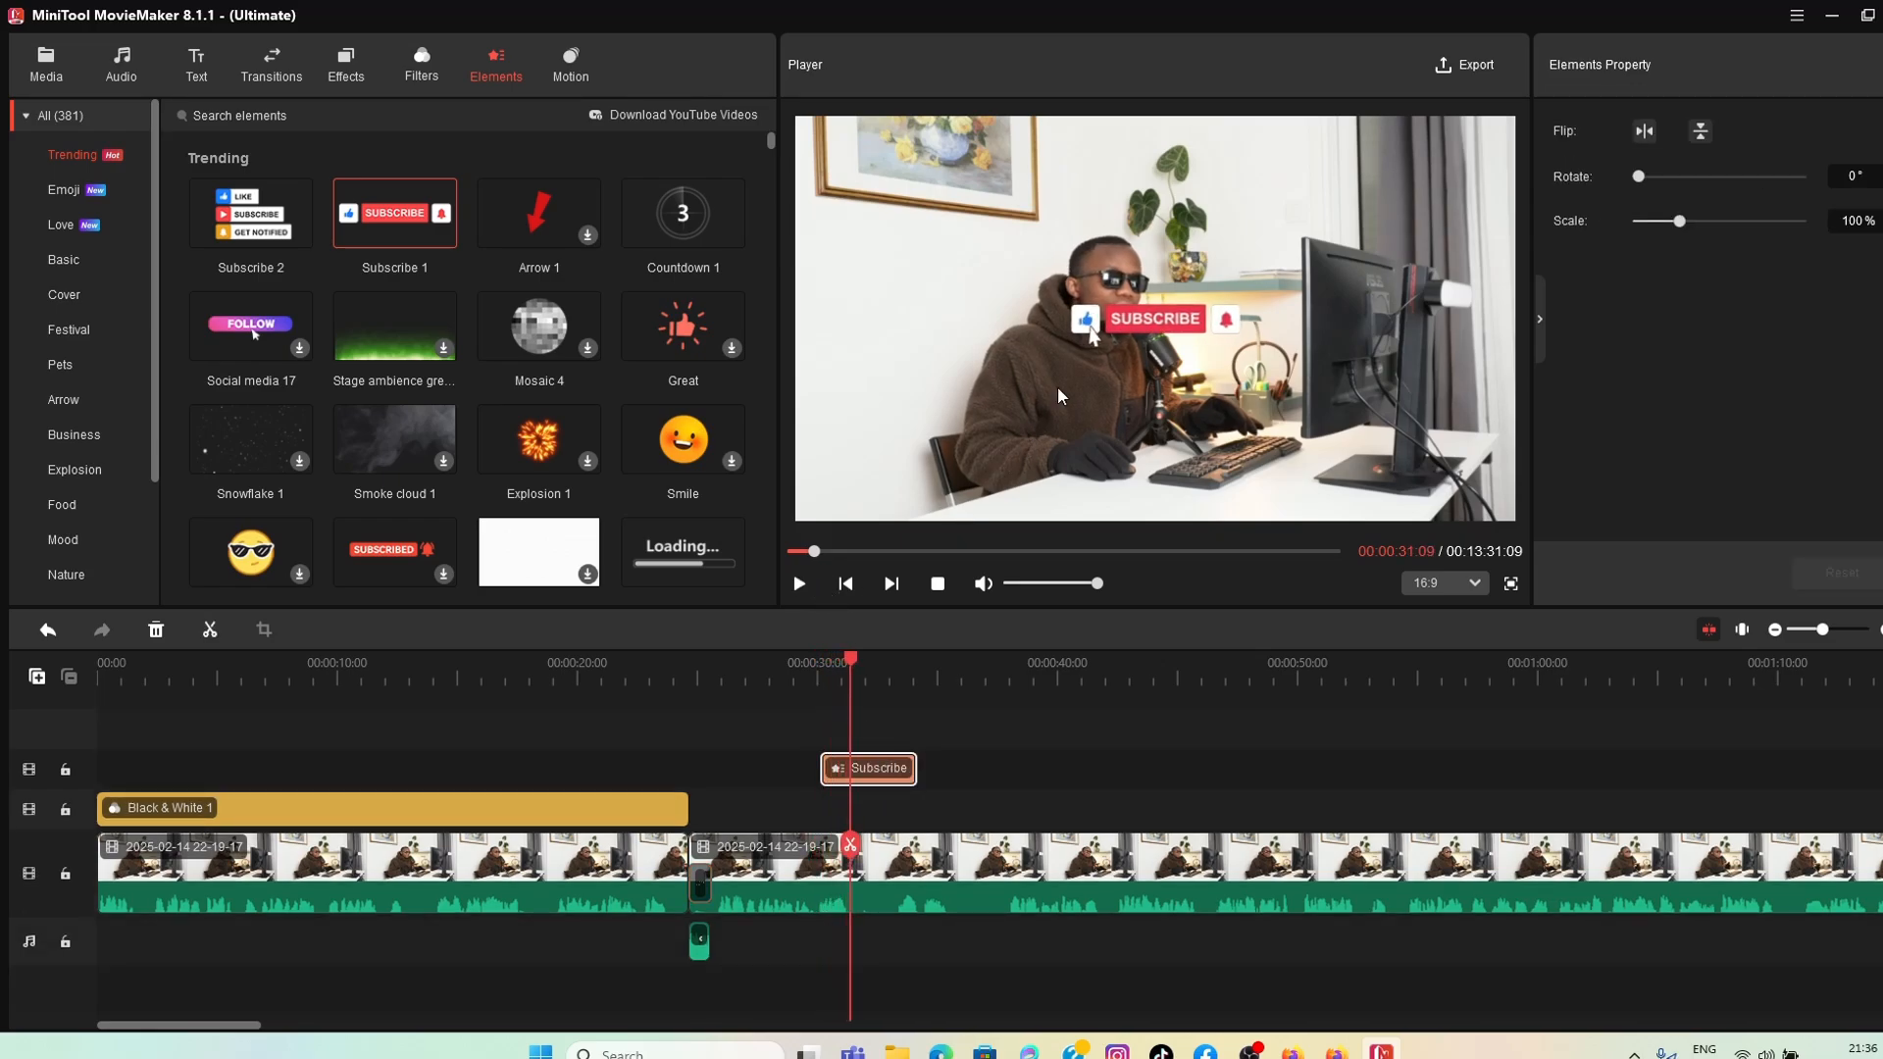
Step: Move the Subscribe 1 overlay to the lower-right area of the video frame and replay from around the split
{"action": "left_click", "coordinate": [890, 768]}
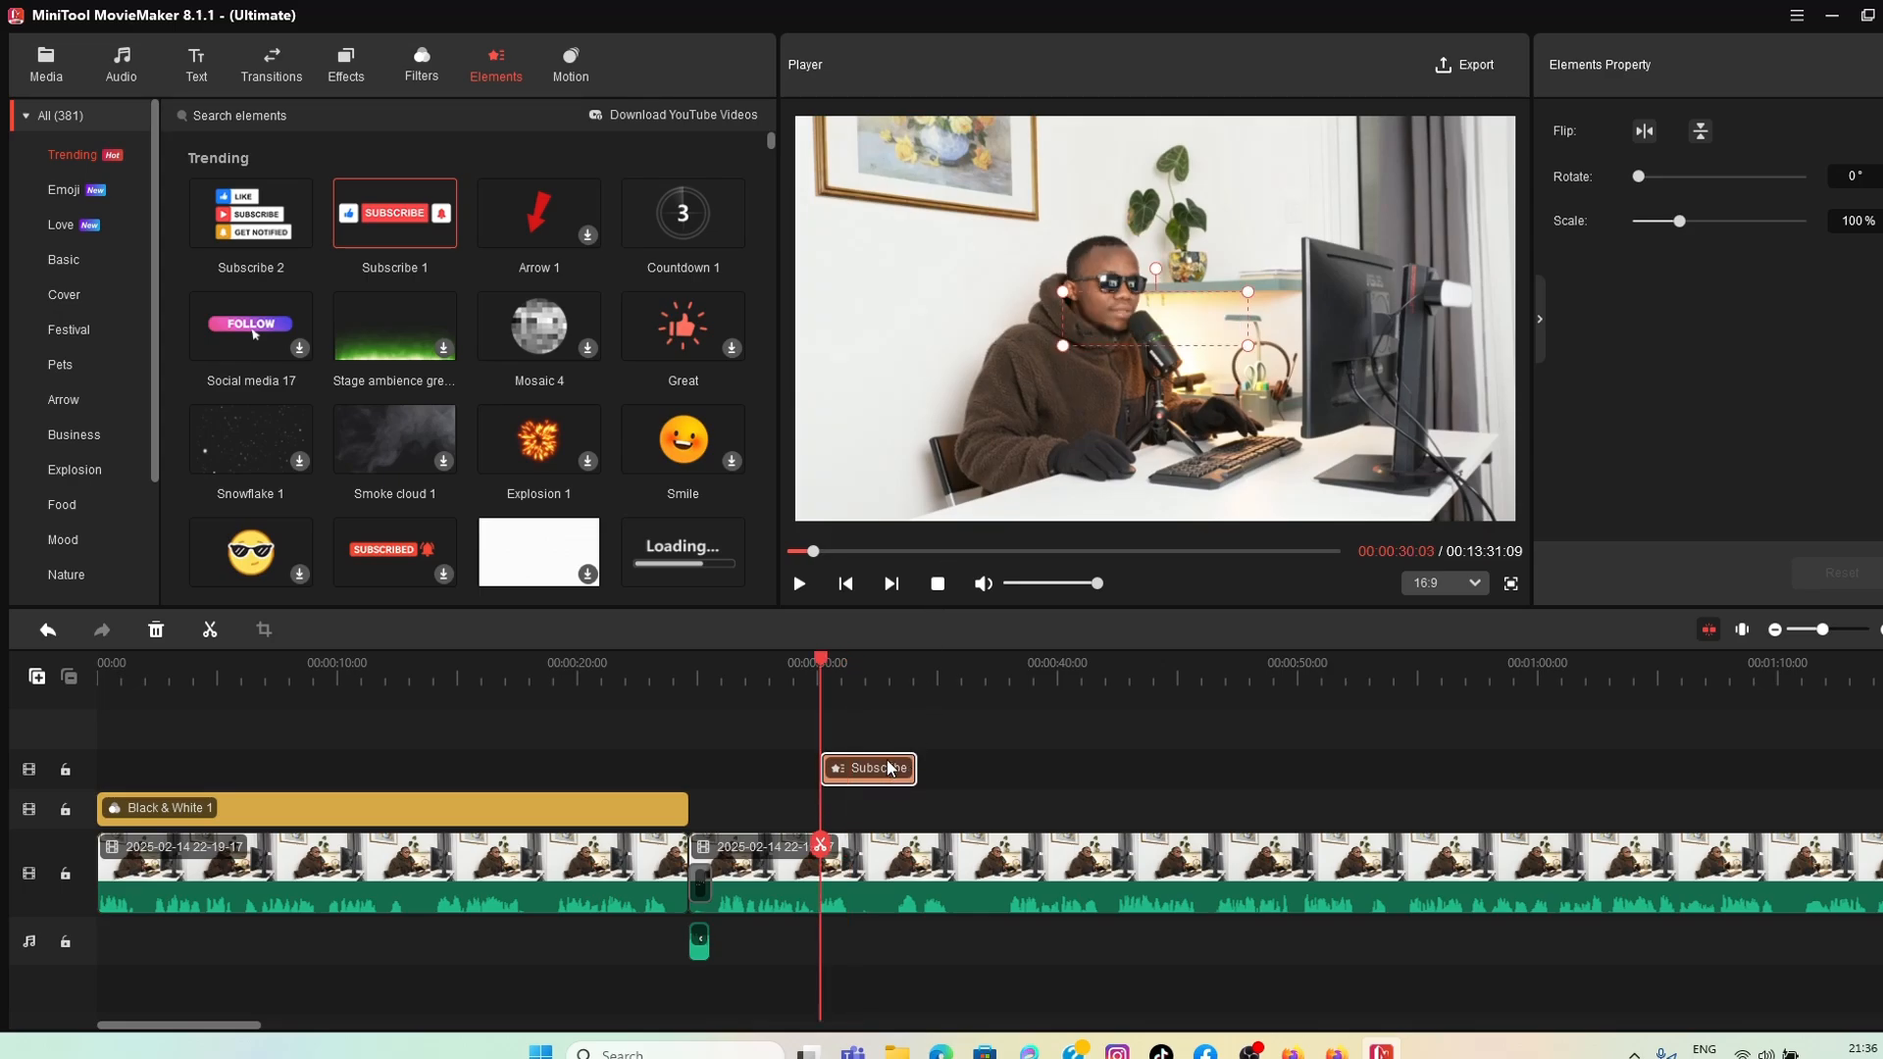
{"action": "left_click_drag", "start_coordinate": [1155, 314], "coordinate": [1334, 478]}
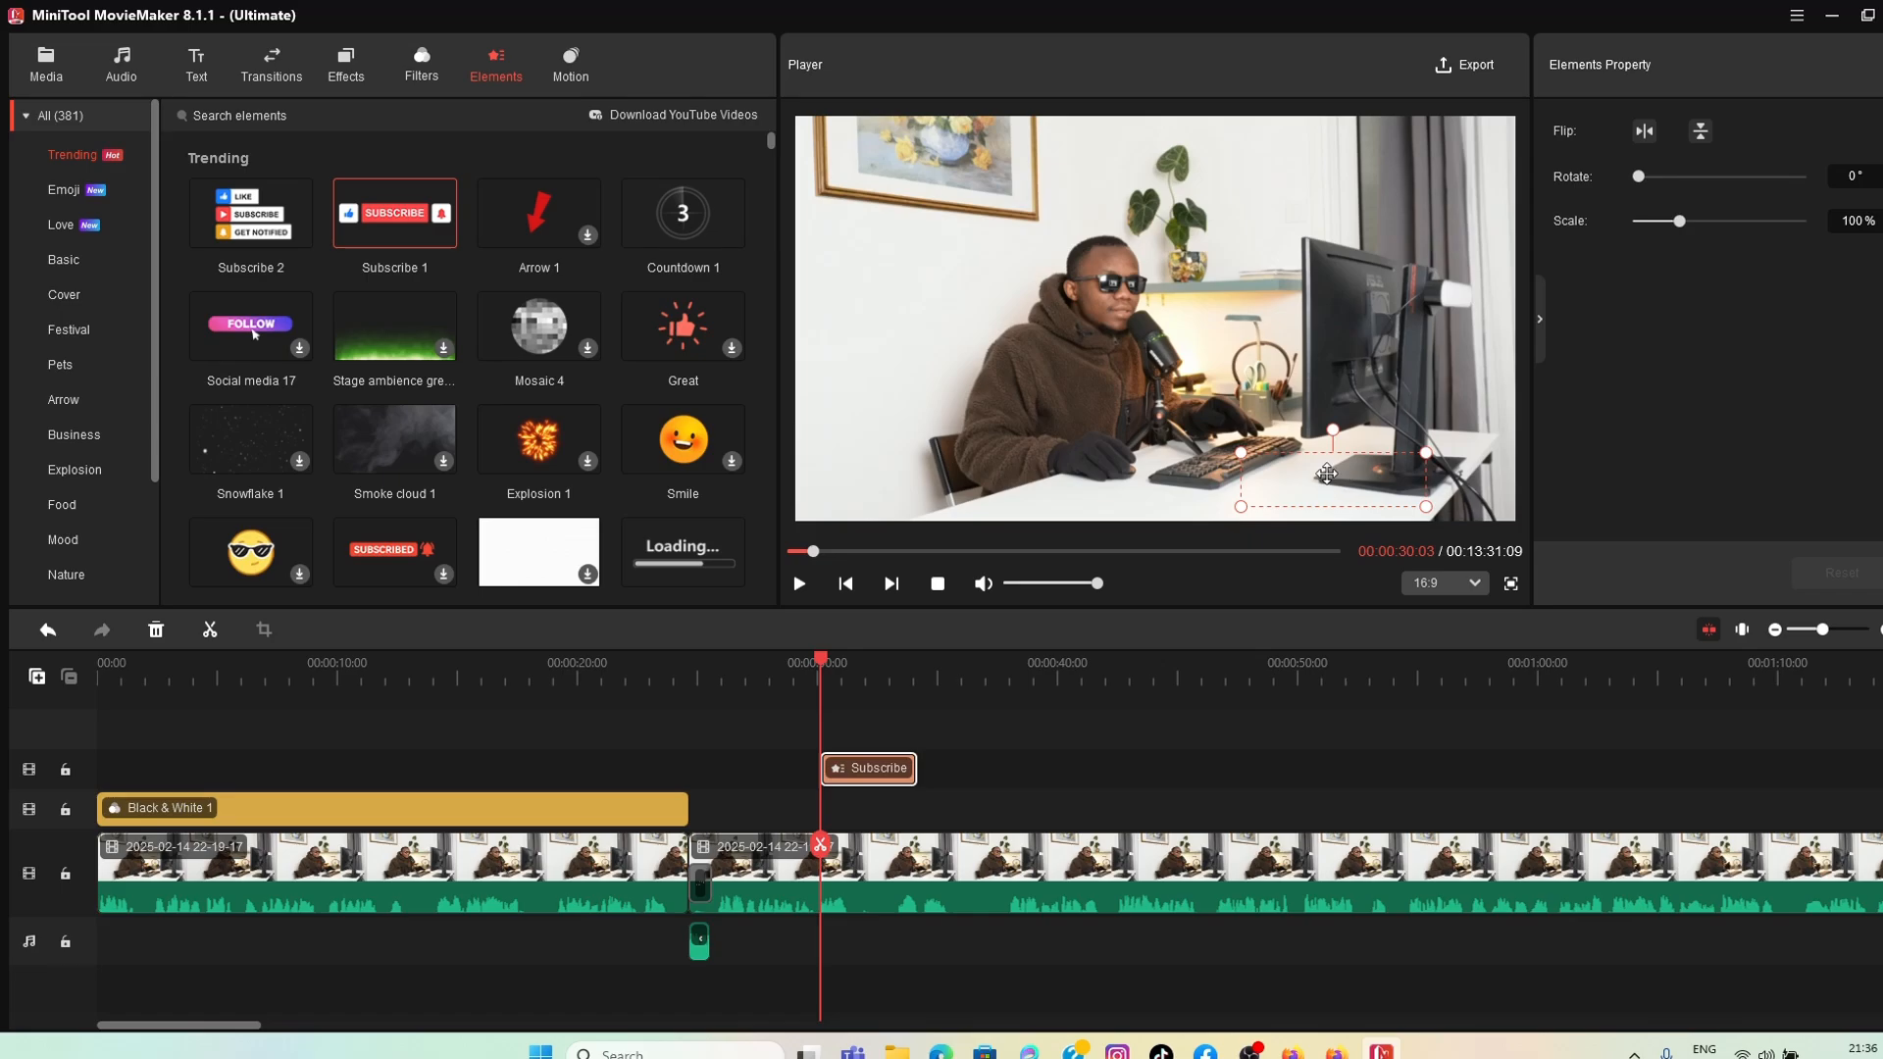
{"action": "left_click_drag", "start_coordinate": [824, 667], "coordinate": [680, 723]}
{"action": "left_click", "coordinate": [798, 586]}
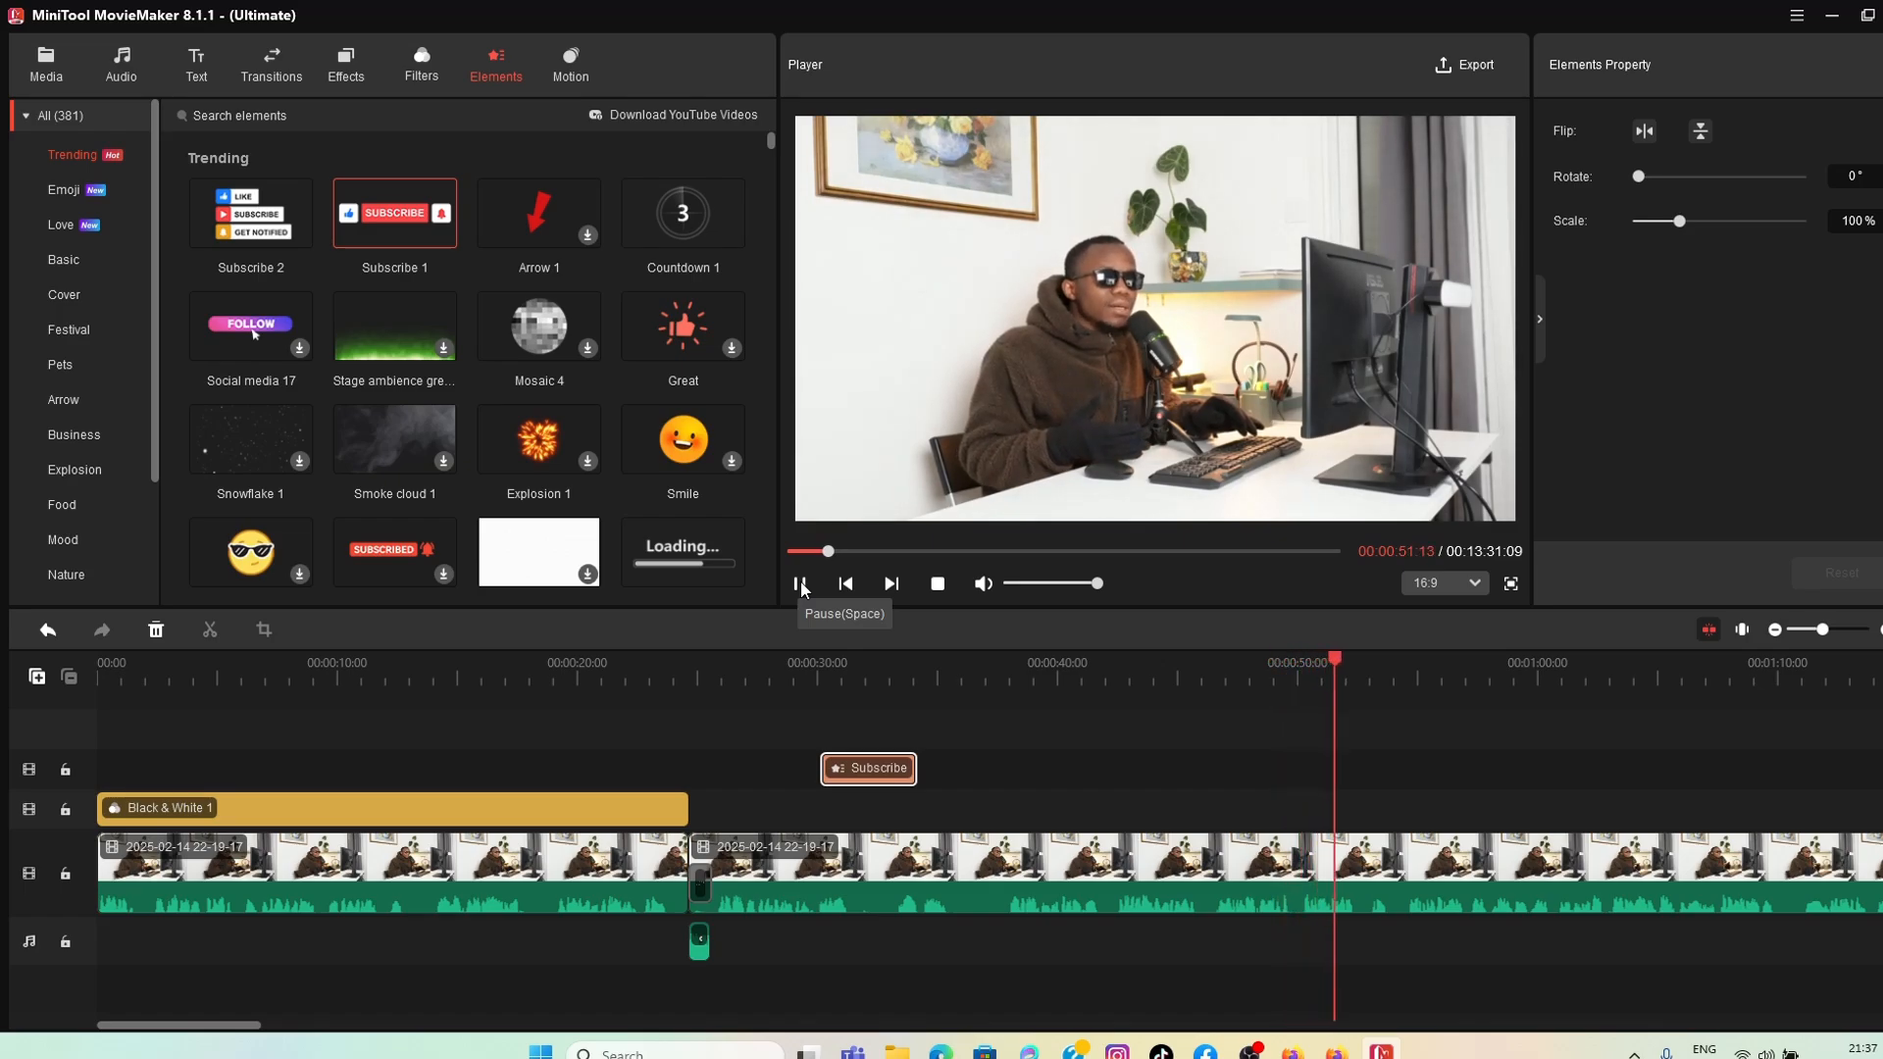
Step: Play the recording past the Subscribe overlay up to about 00:01:39, looking for a spot for supporting footage
{"action": "left_click", "coordinate": [801, 585]}
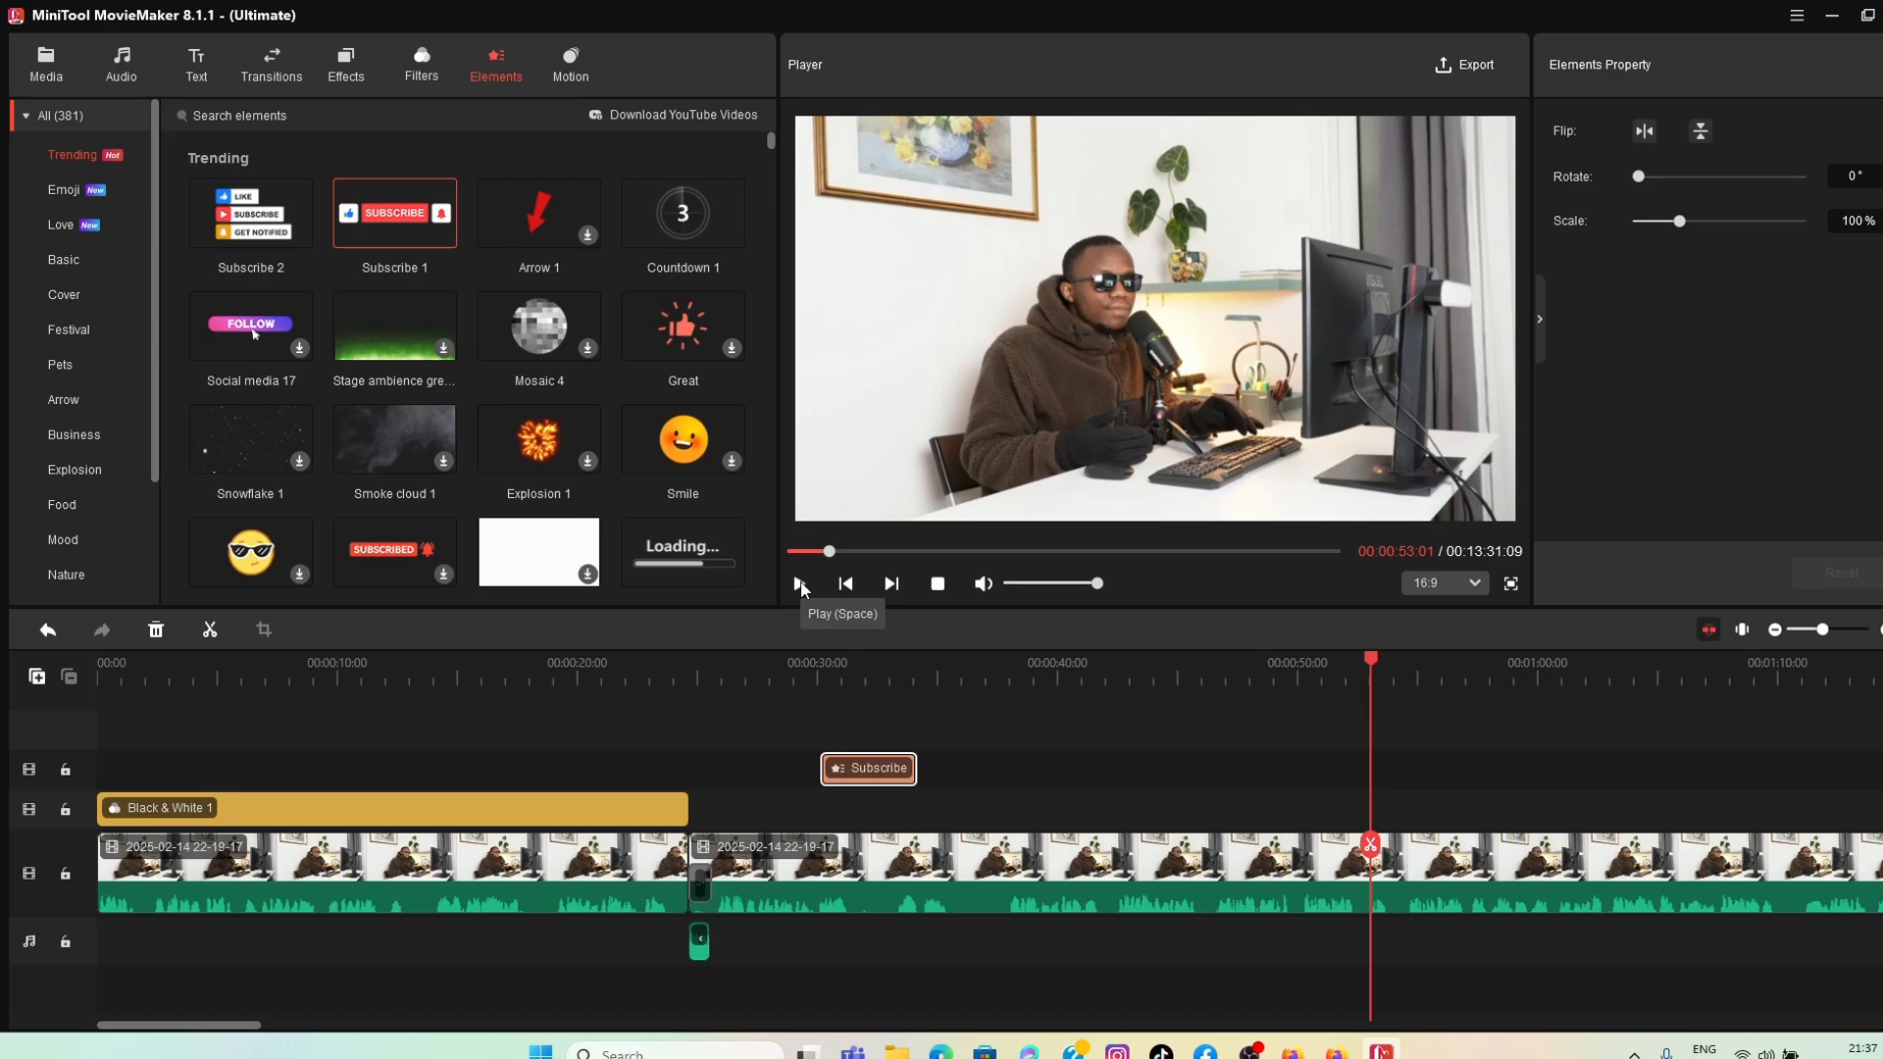
{"action": "left_click", "coordinate": [801, 584]}
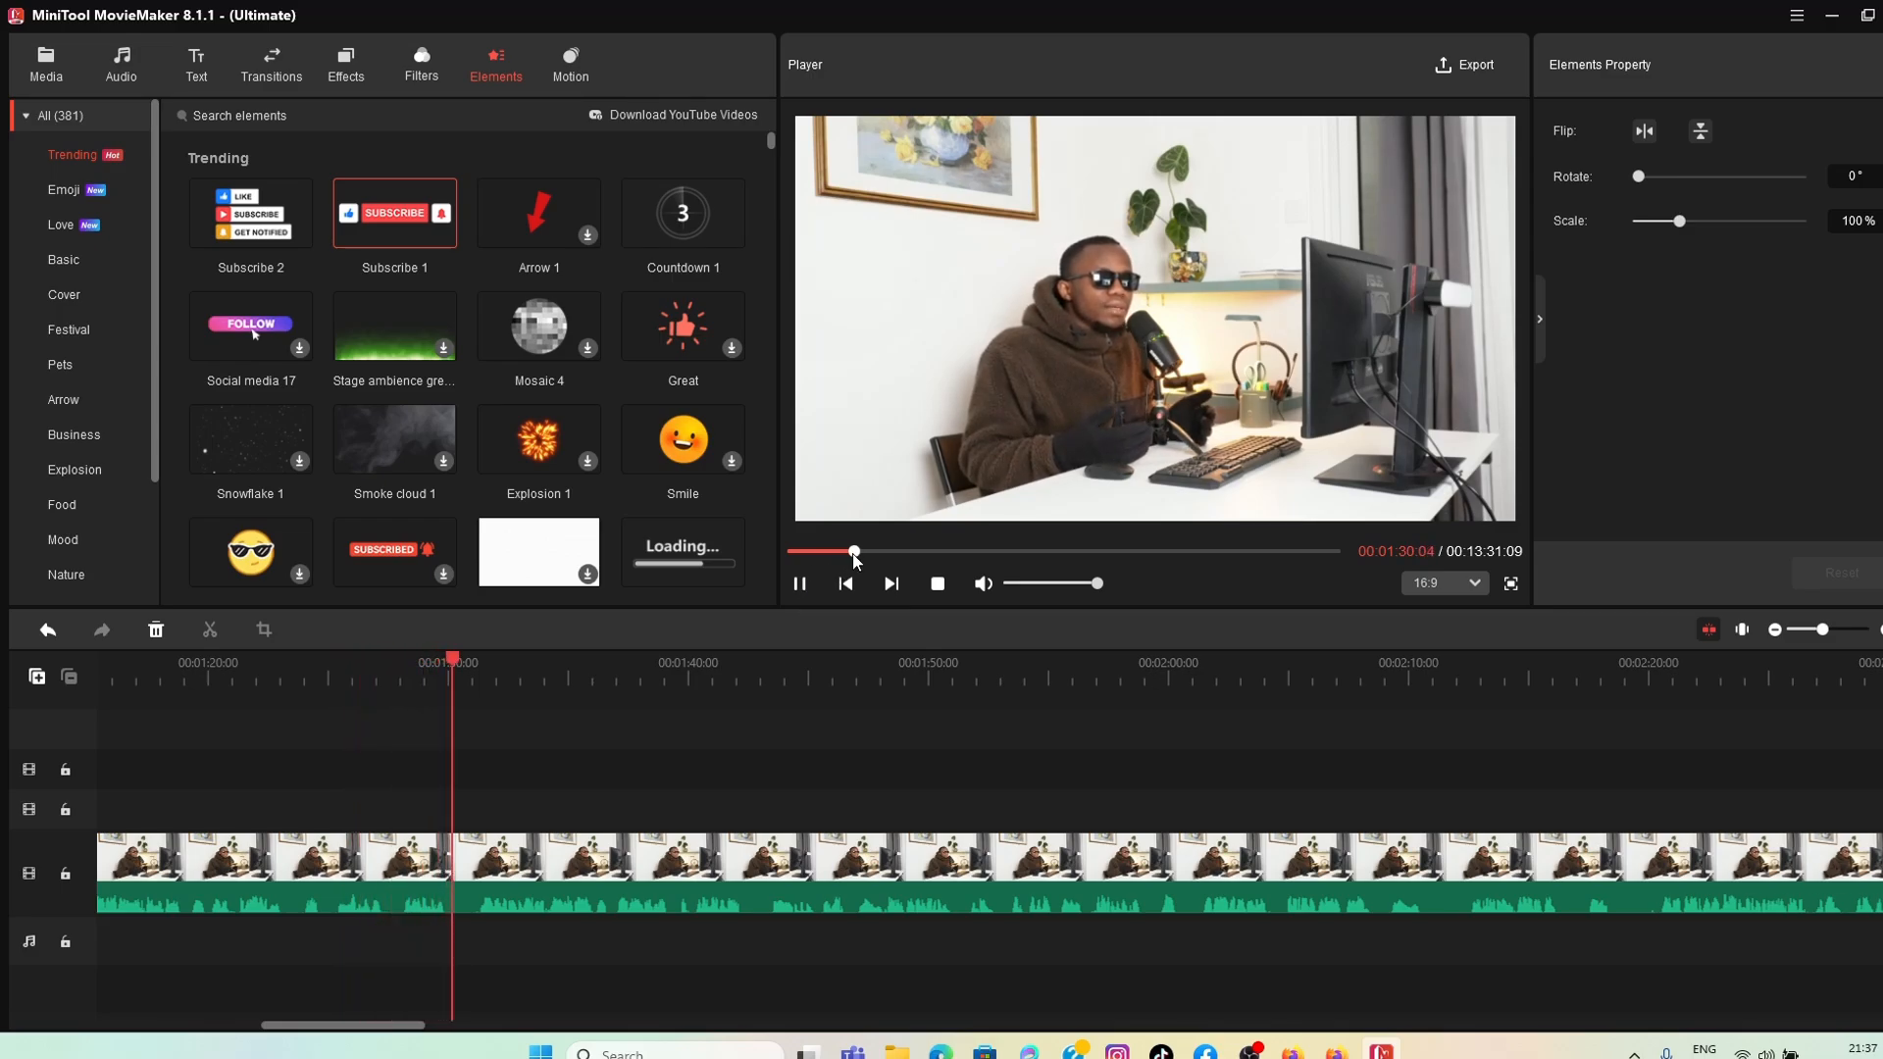
{"action": "left_click_drag", "start_coordinate": [560, 666], "coordinate": [555, 665]}
{"action": "left_click", "coordinate": [799, 585]}
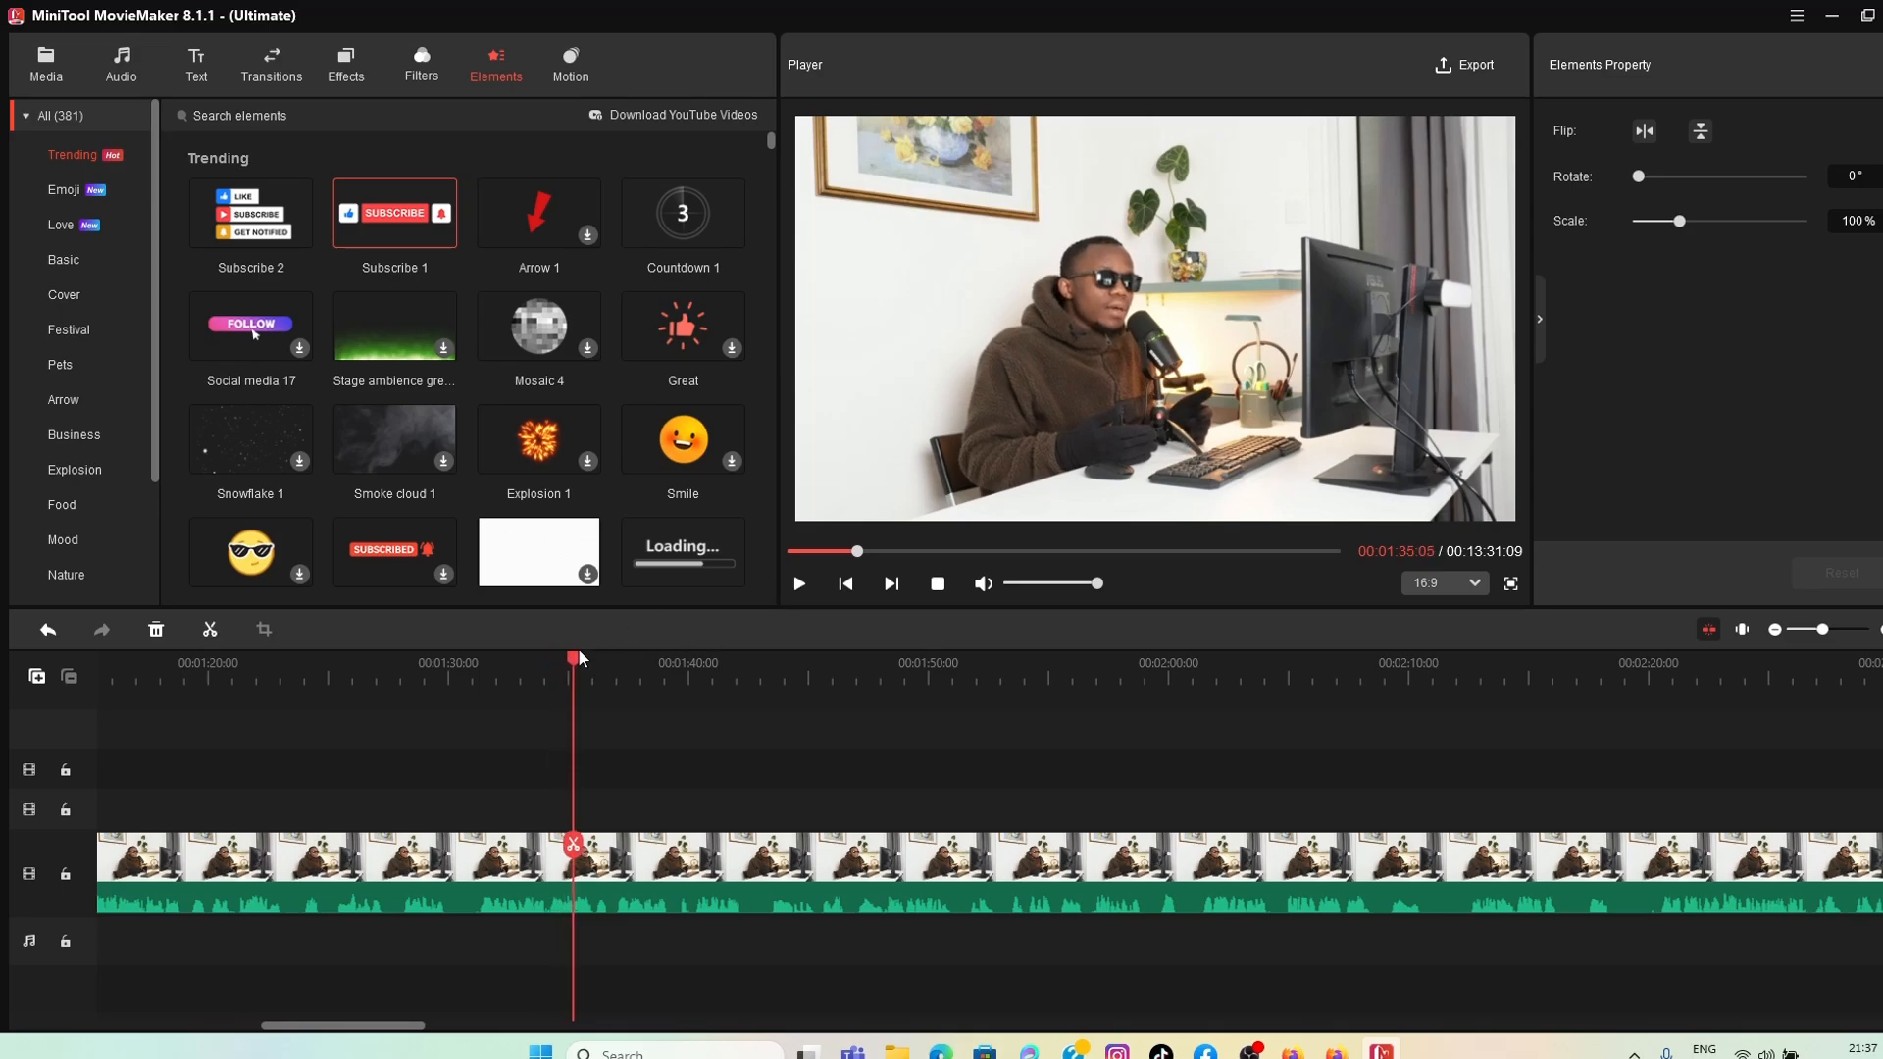
{"action": "left_click_drag", "start_coordinate": [575, 666], "coordinate": [543, 666]}
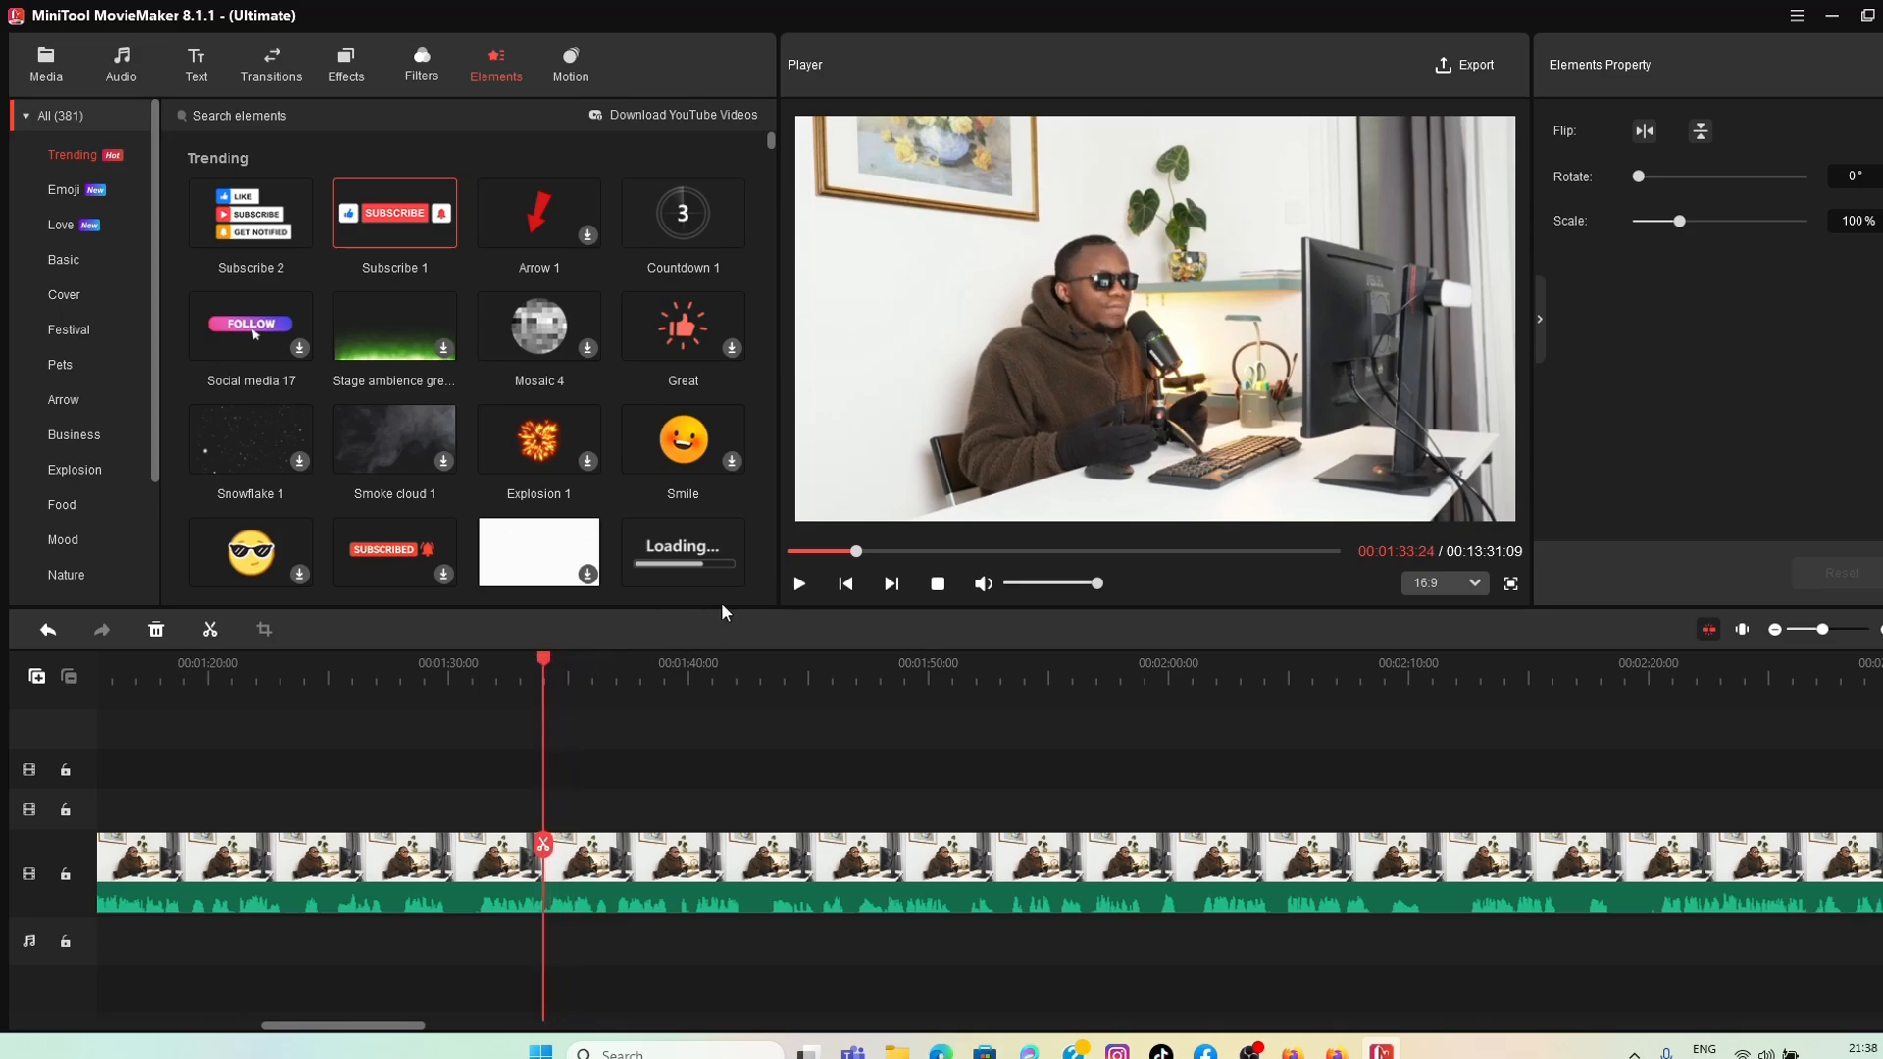
{"action": "left_click", "coordinate": [799, 586]}
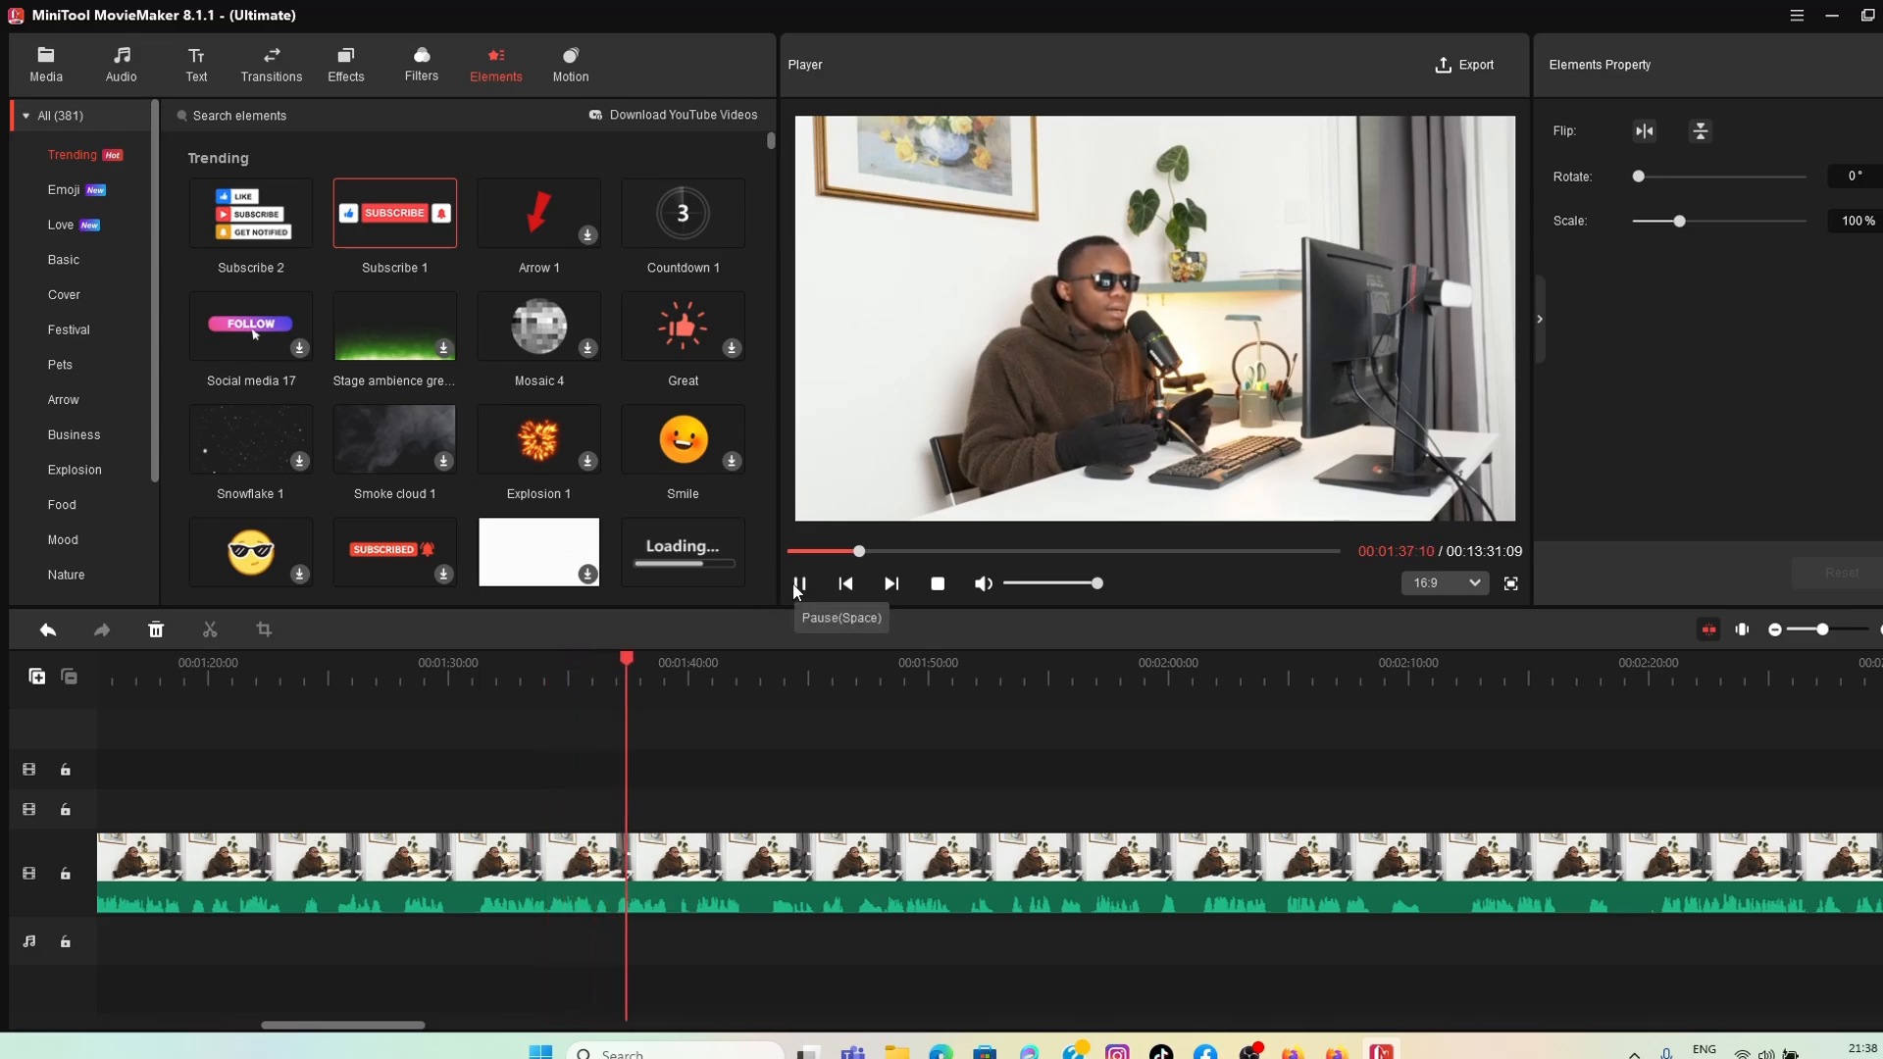
{"action": "left_click", "coordinate": [799, 584]}
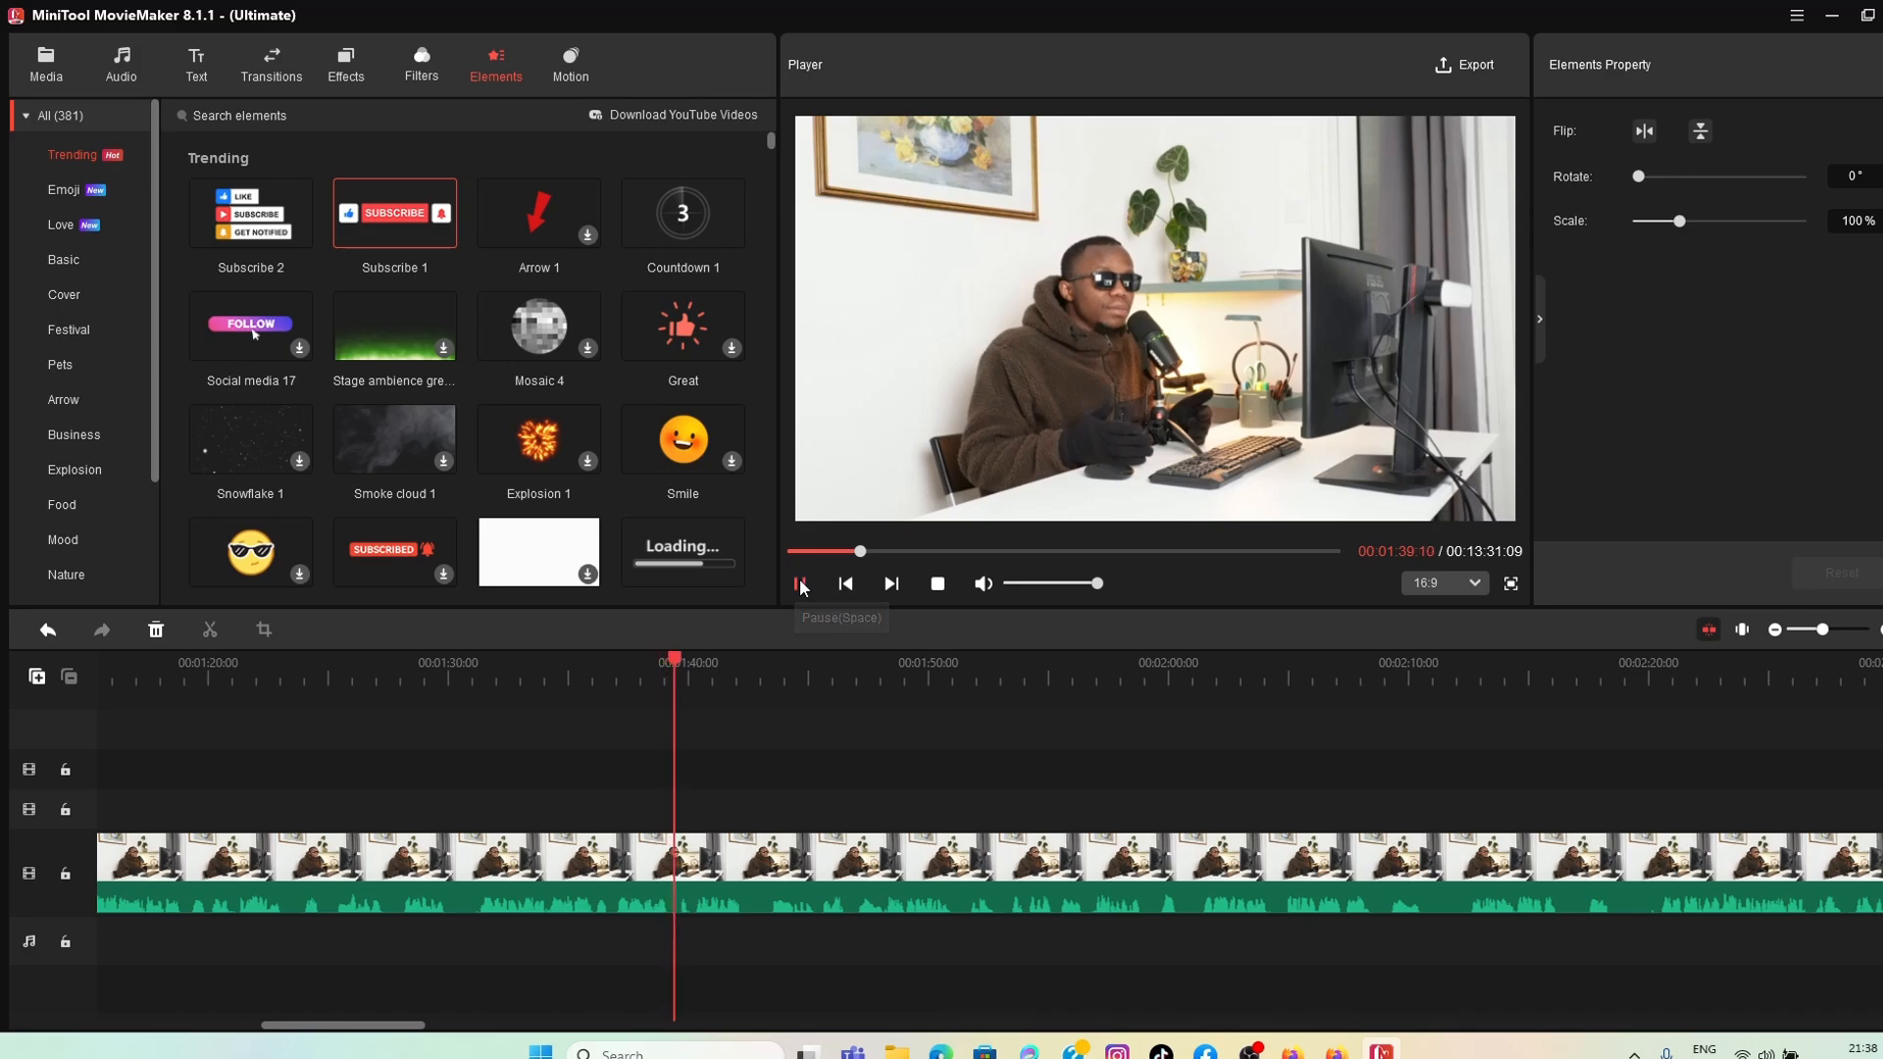
Step: Replay the passage around 00:01:33 repeatedly and park the playhead at 00:01:34:05
{"action": "left_click_drag", "start_coordinate": [678, 666], "coordinate": [533, 666]}
{"action": "left_click", "coordinate": [802, 586]}
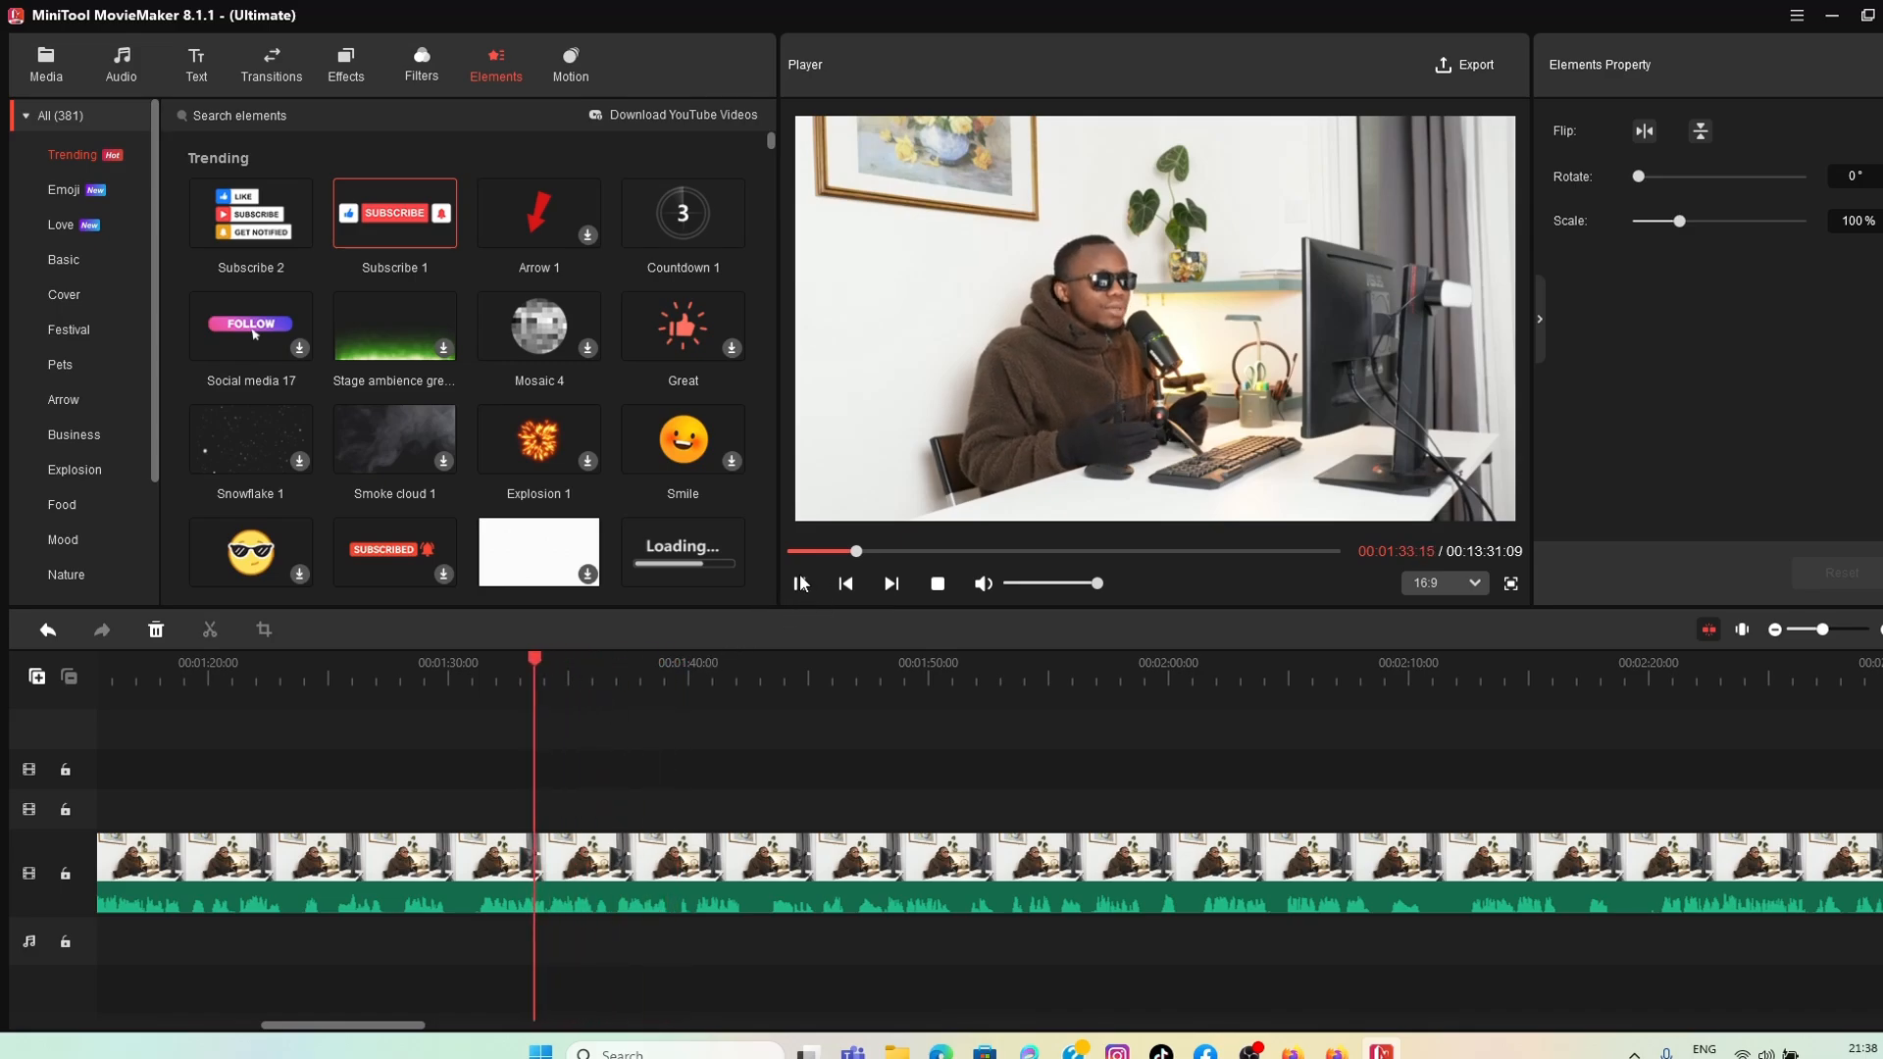
{"action": "left_click", "coordinate": [801, 586]}
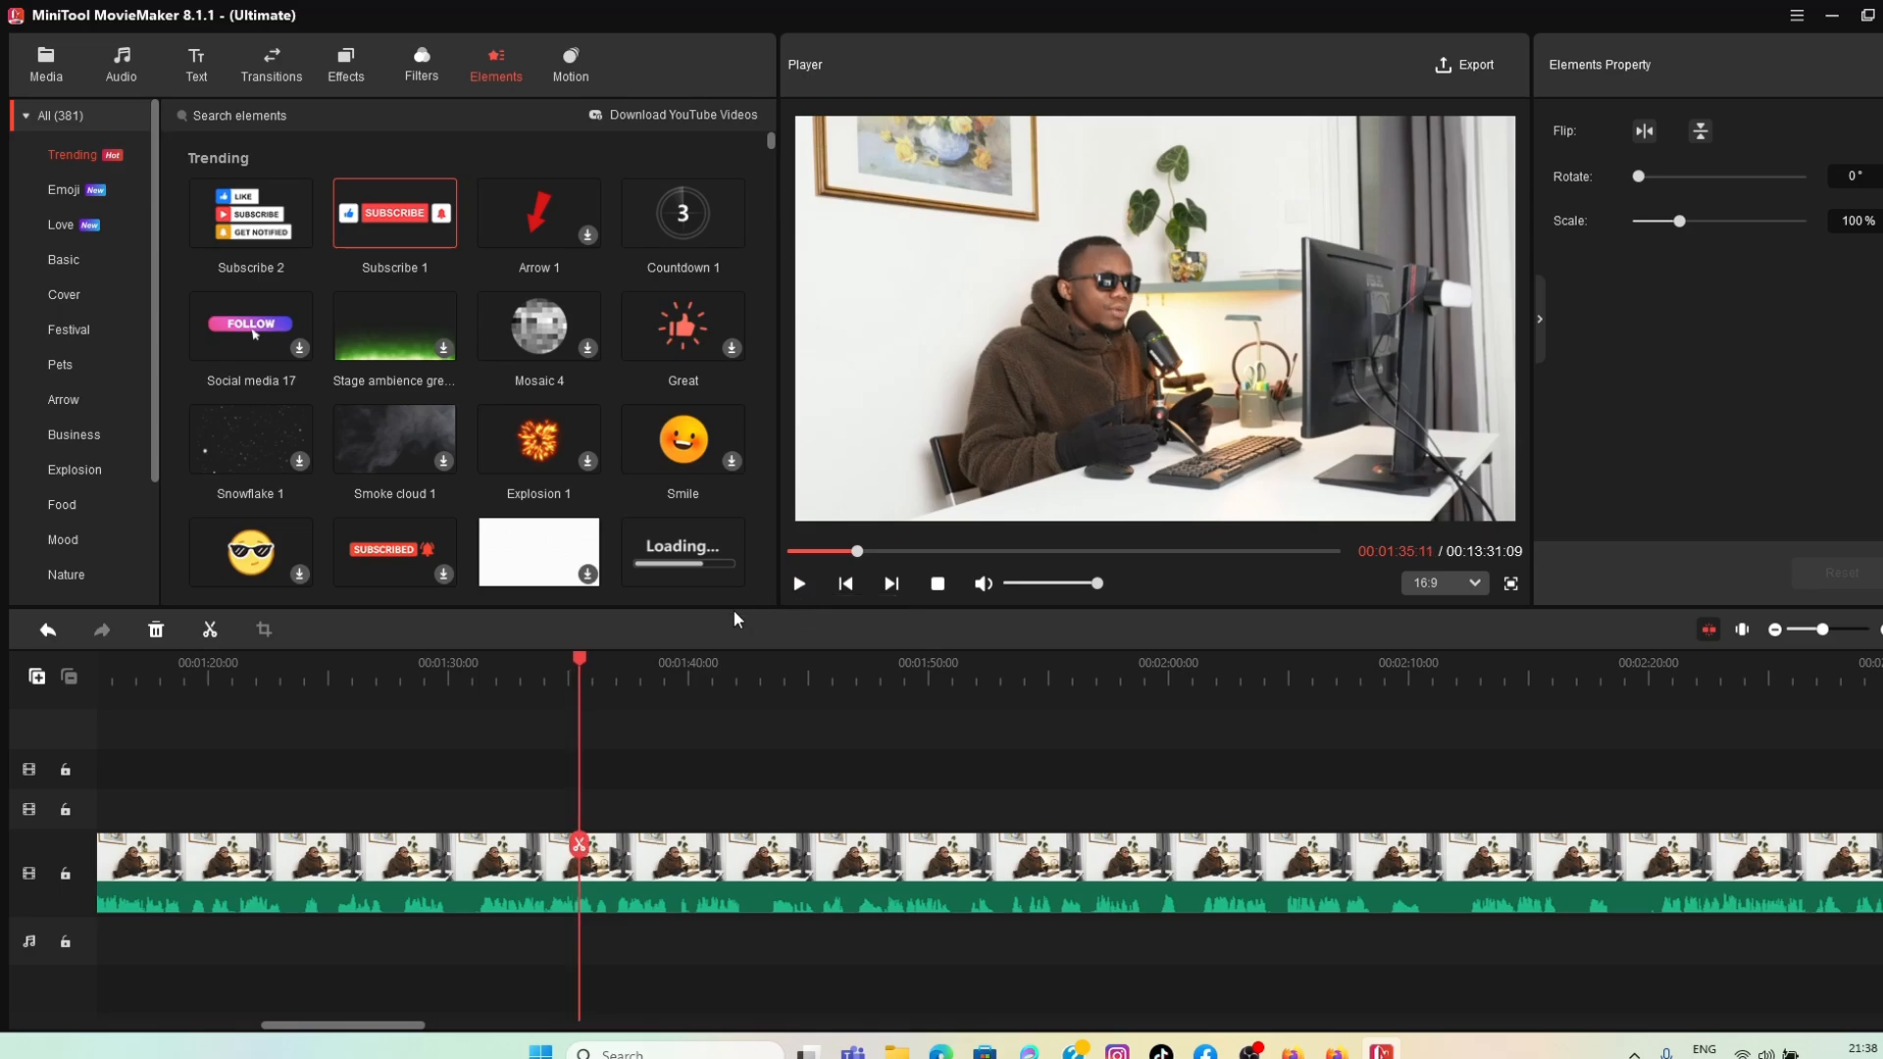
{"action": "left_click_drag", "start_coordinate": [585, 665], "coordinate": [492, 666]}
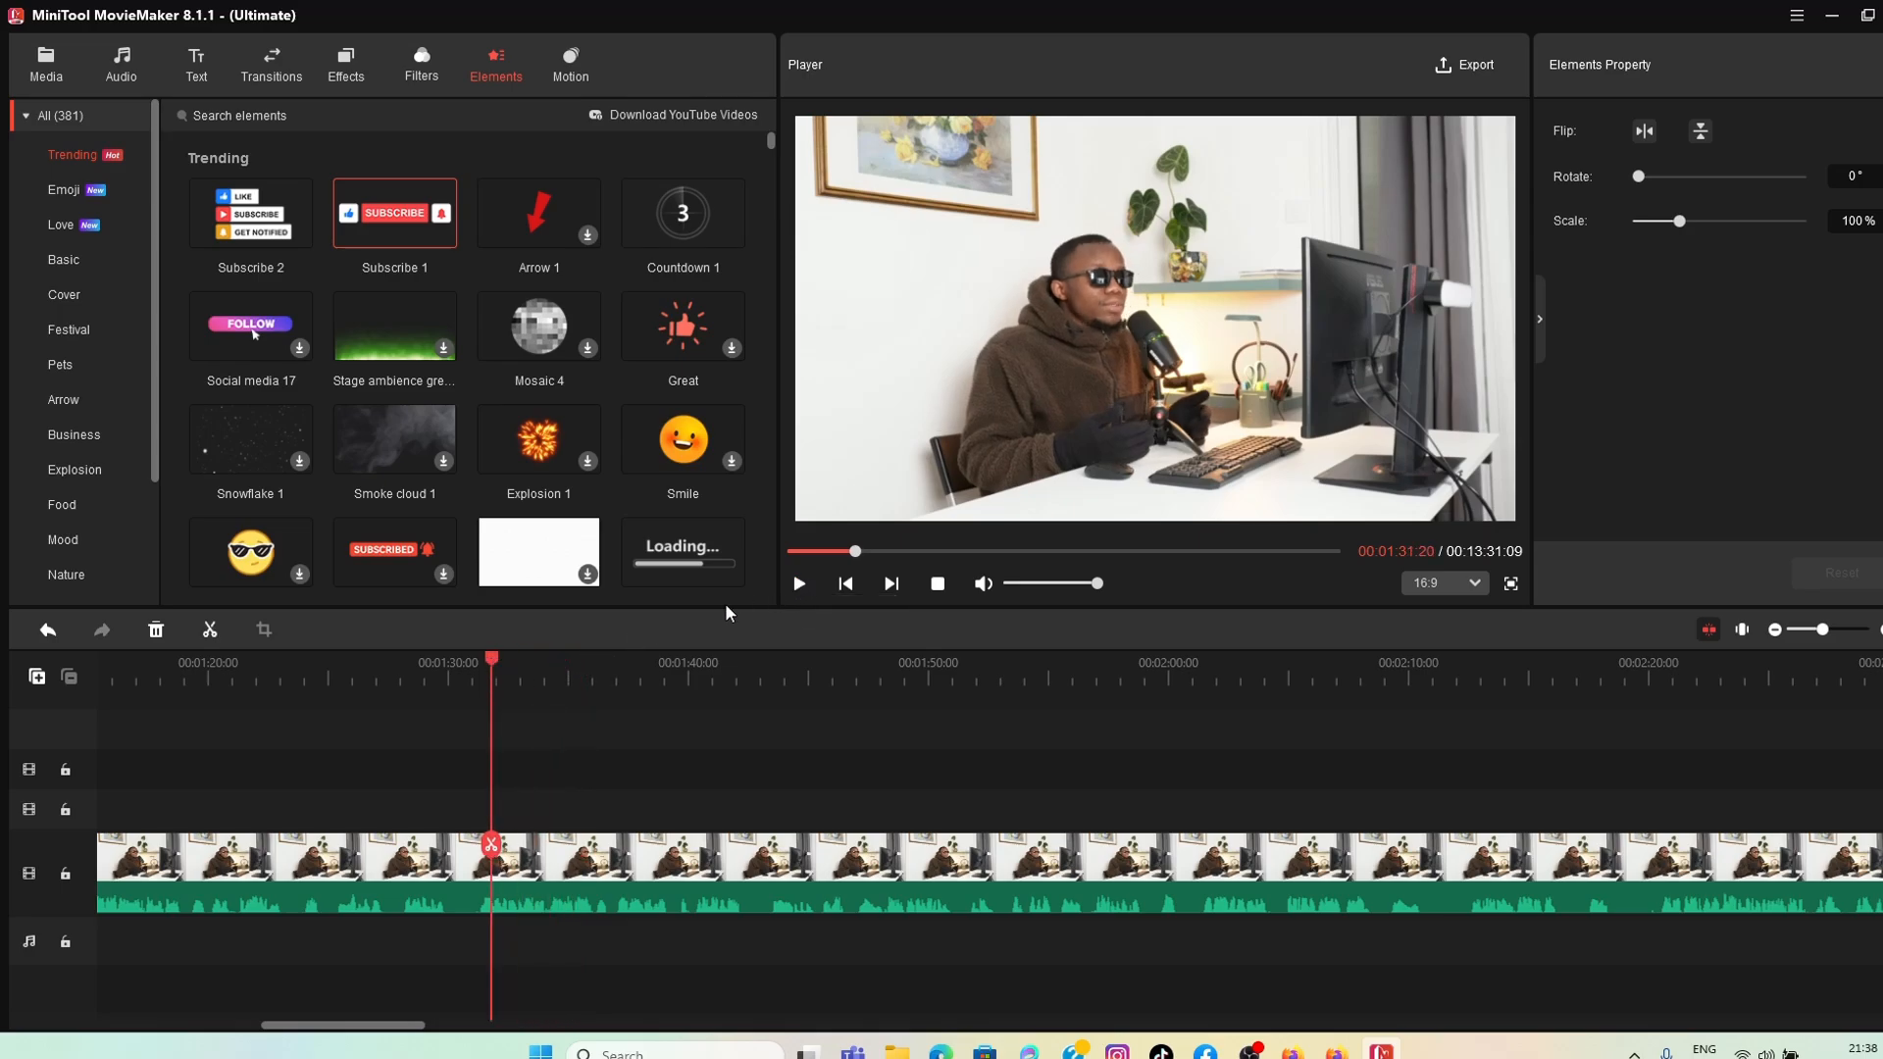
{"action": "left_click", "coordinate": [798, 584]}
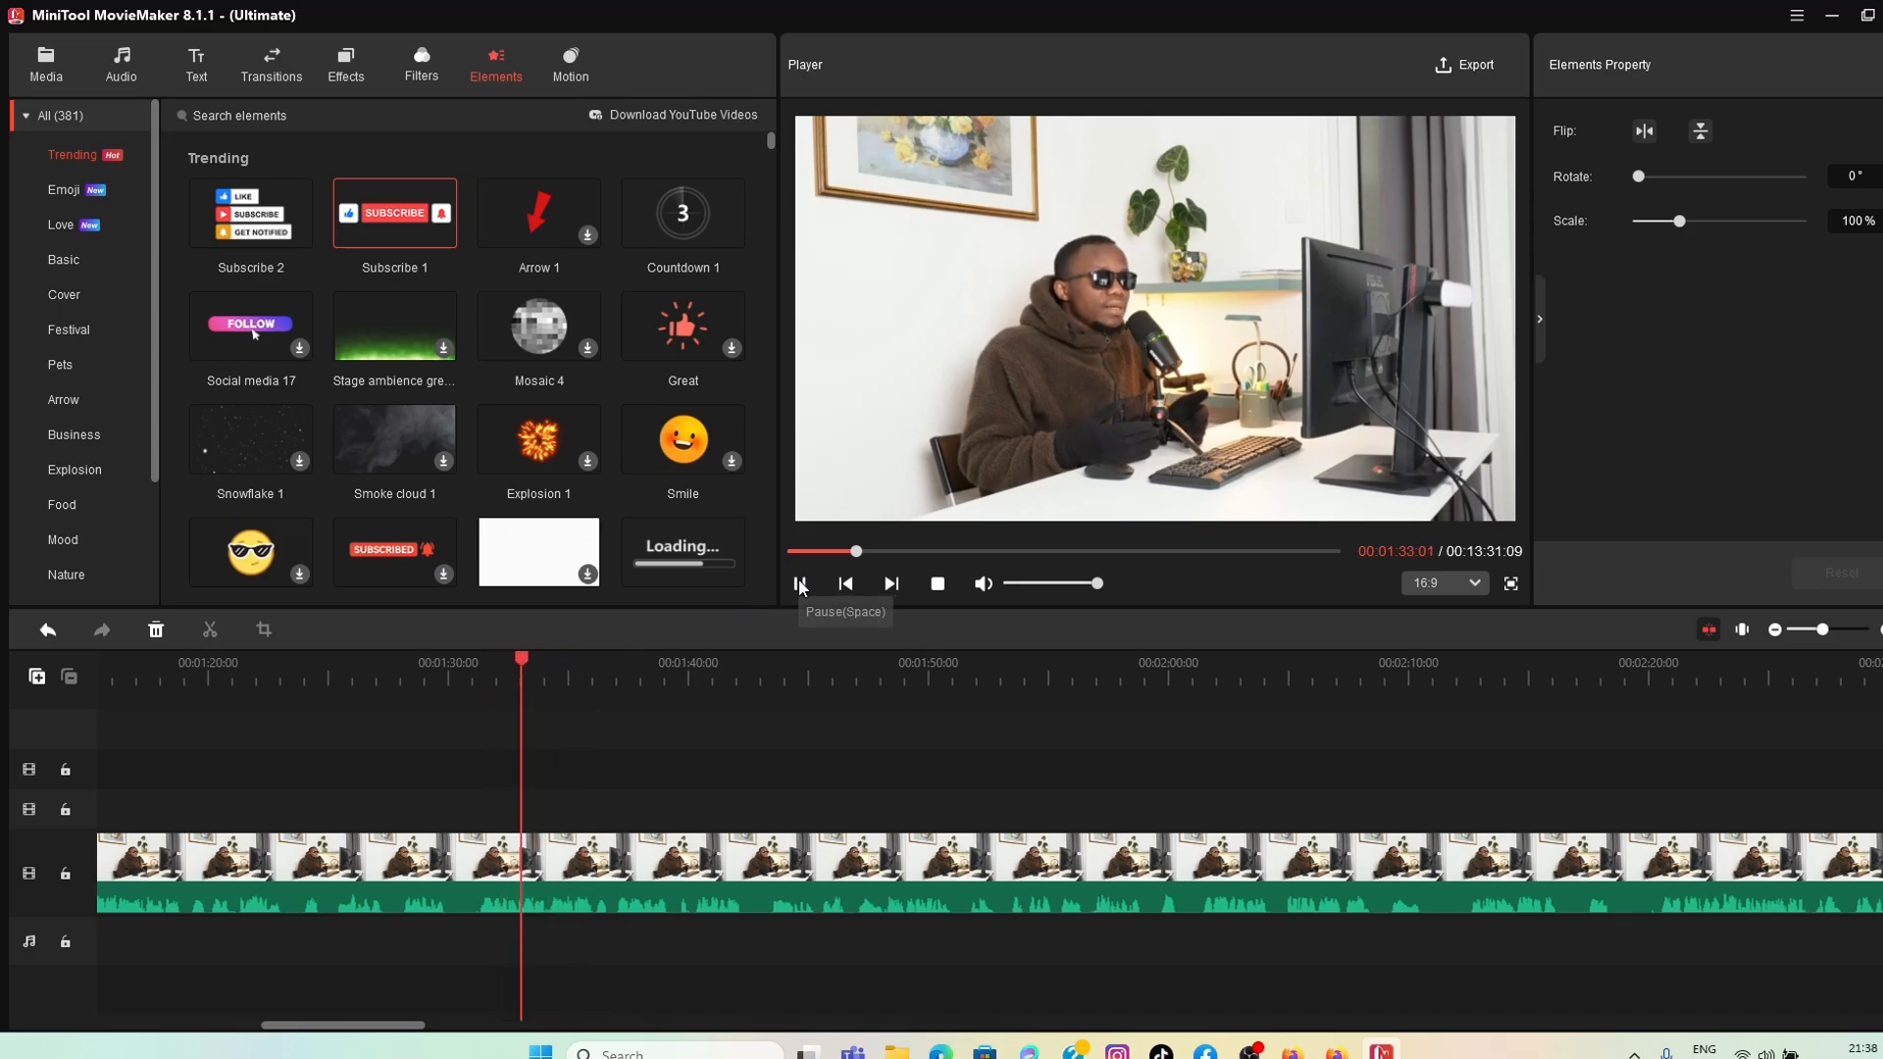
{"action": "left_click", "coordinate": [800, 585]}
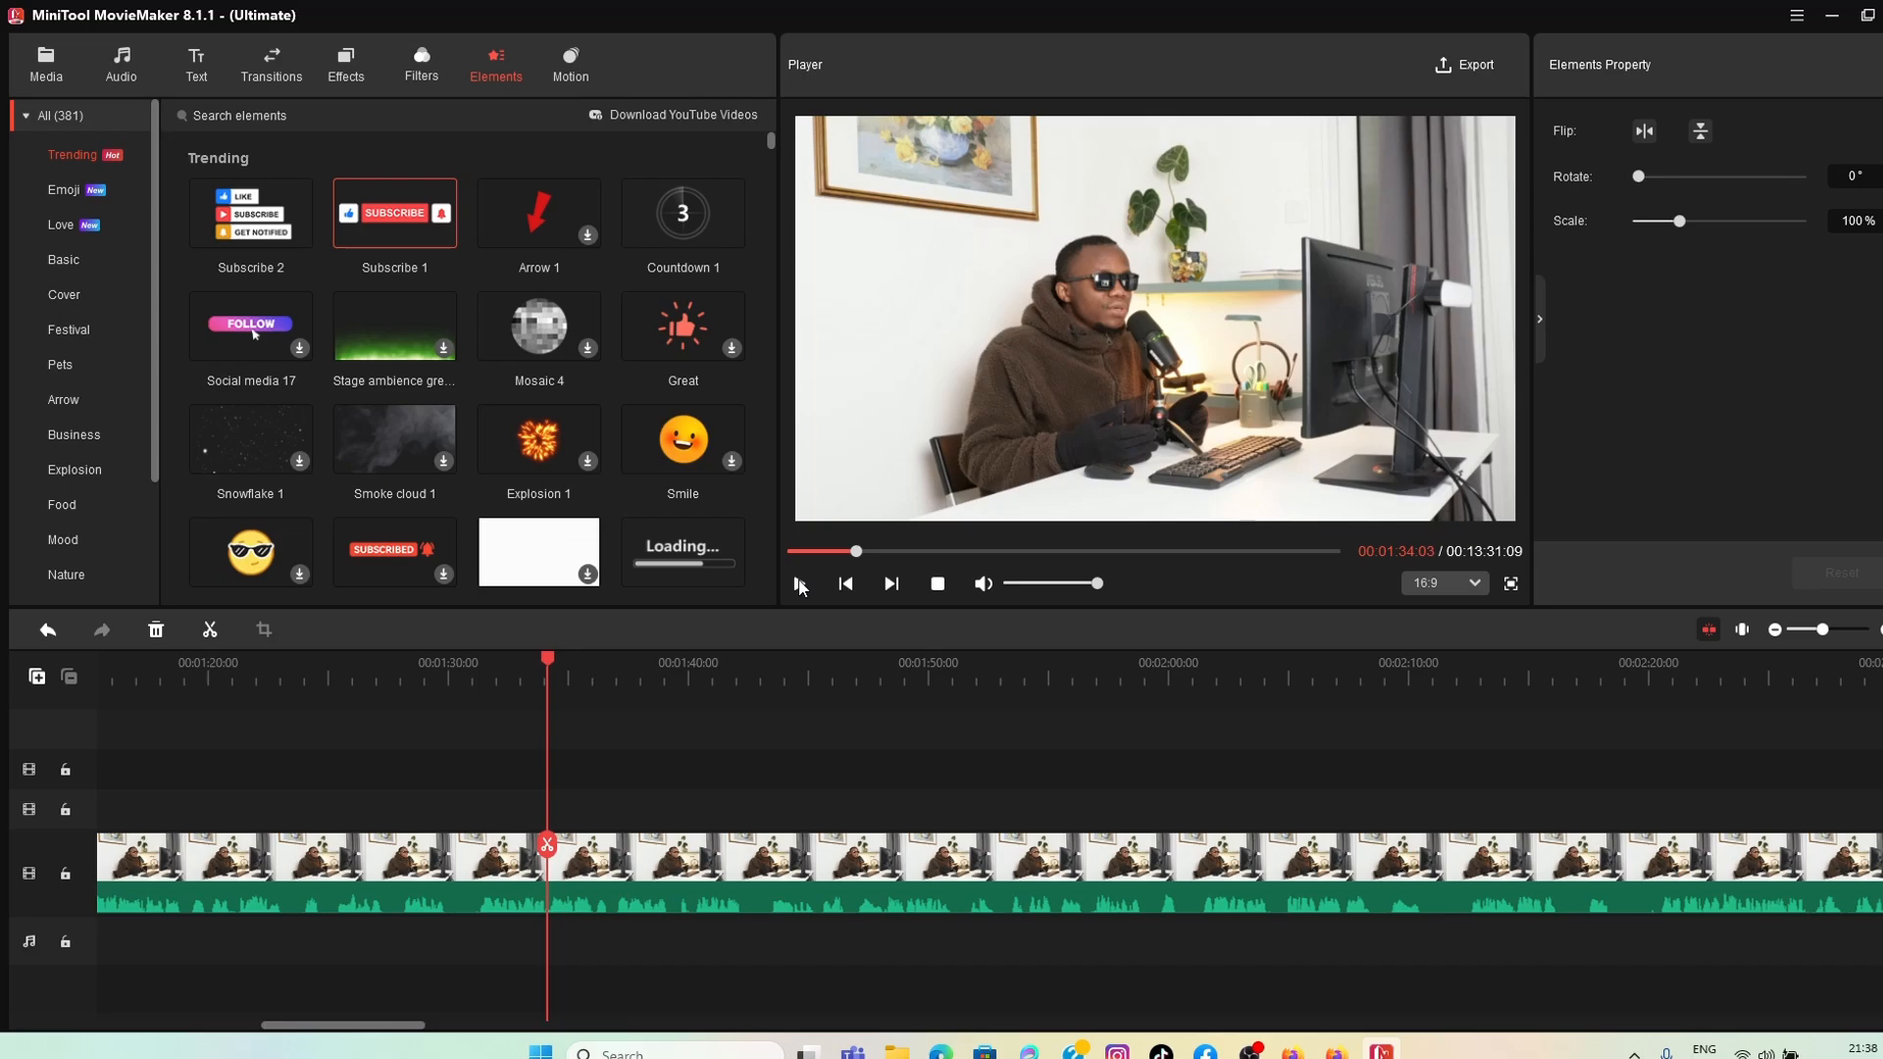
{"action": "left_click", "coordinate": [801, 586]}
{"action": "left_click", "coordinate": [799, 588]}
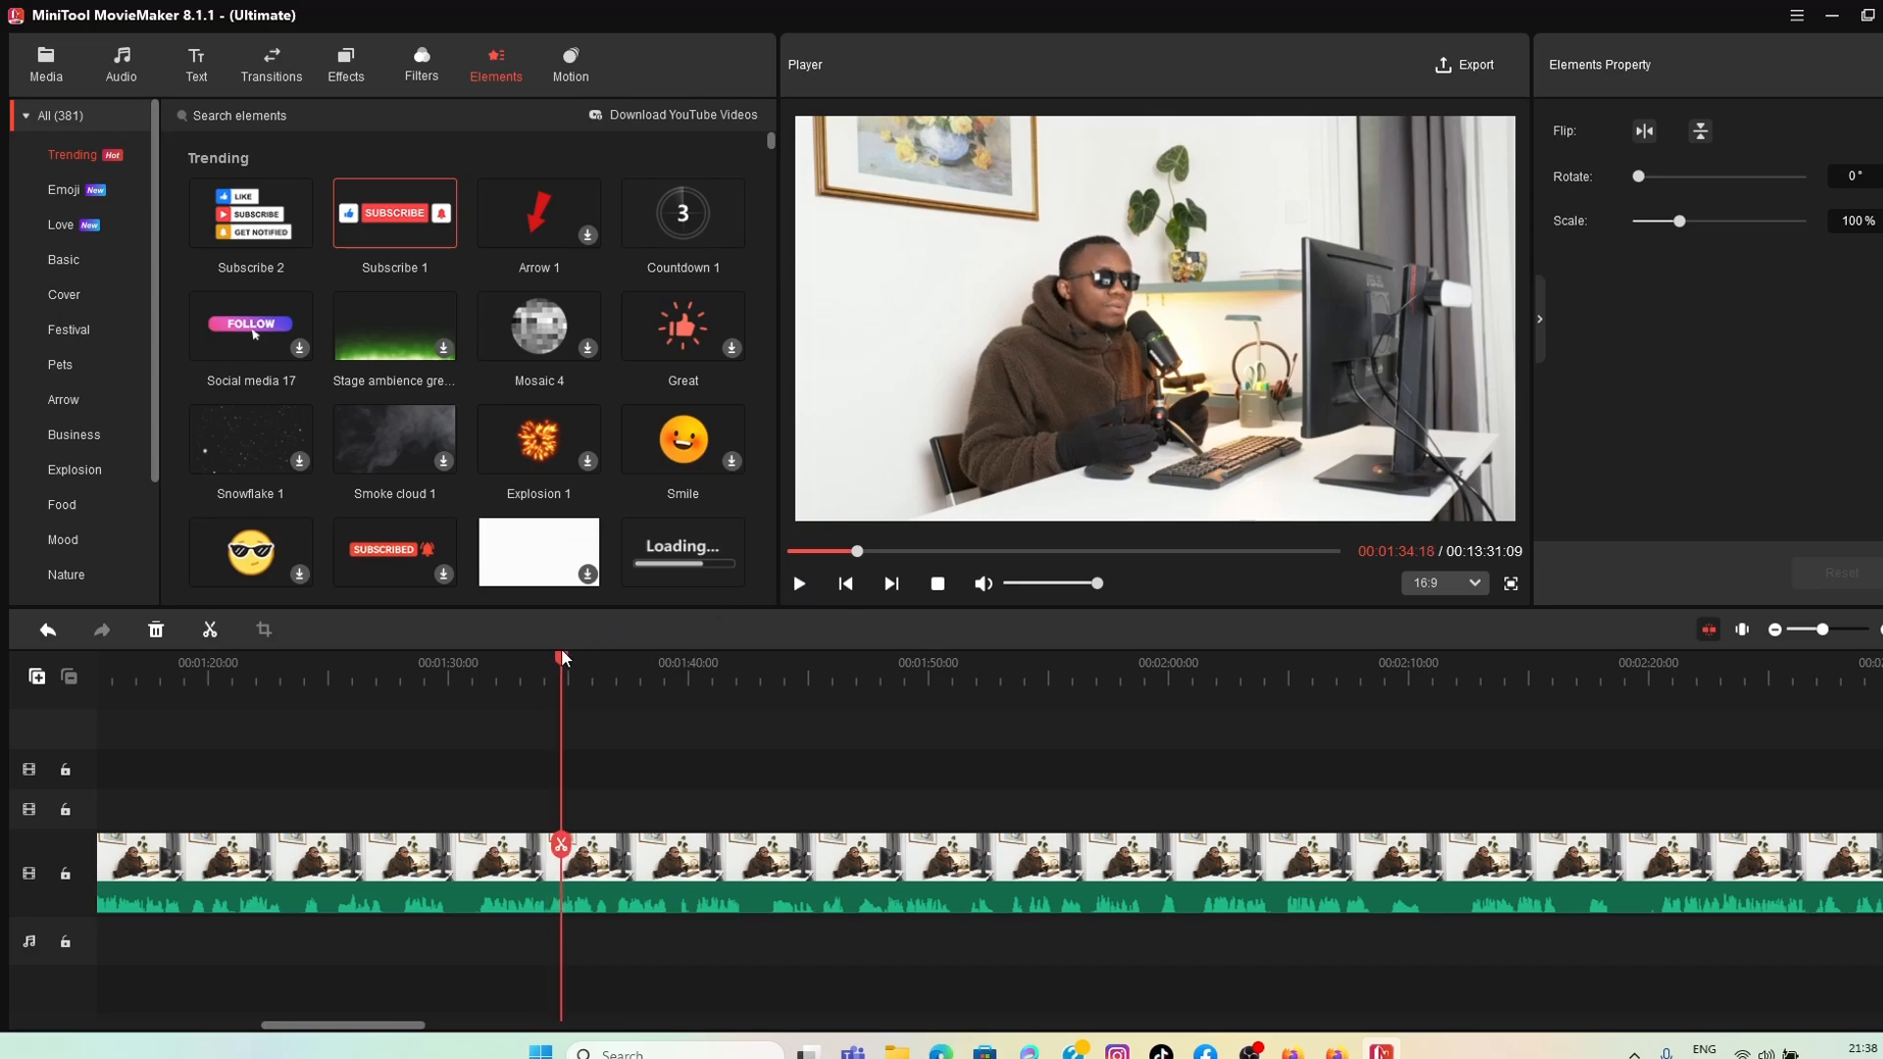
{"action": "left_click_drag", "start_coordinate": [561, 657], "coordinate": [550, 663]}
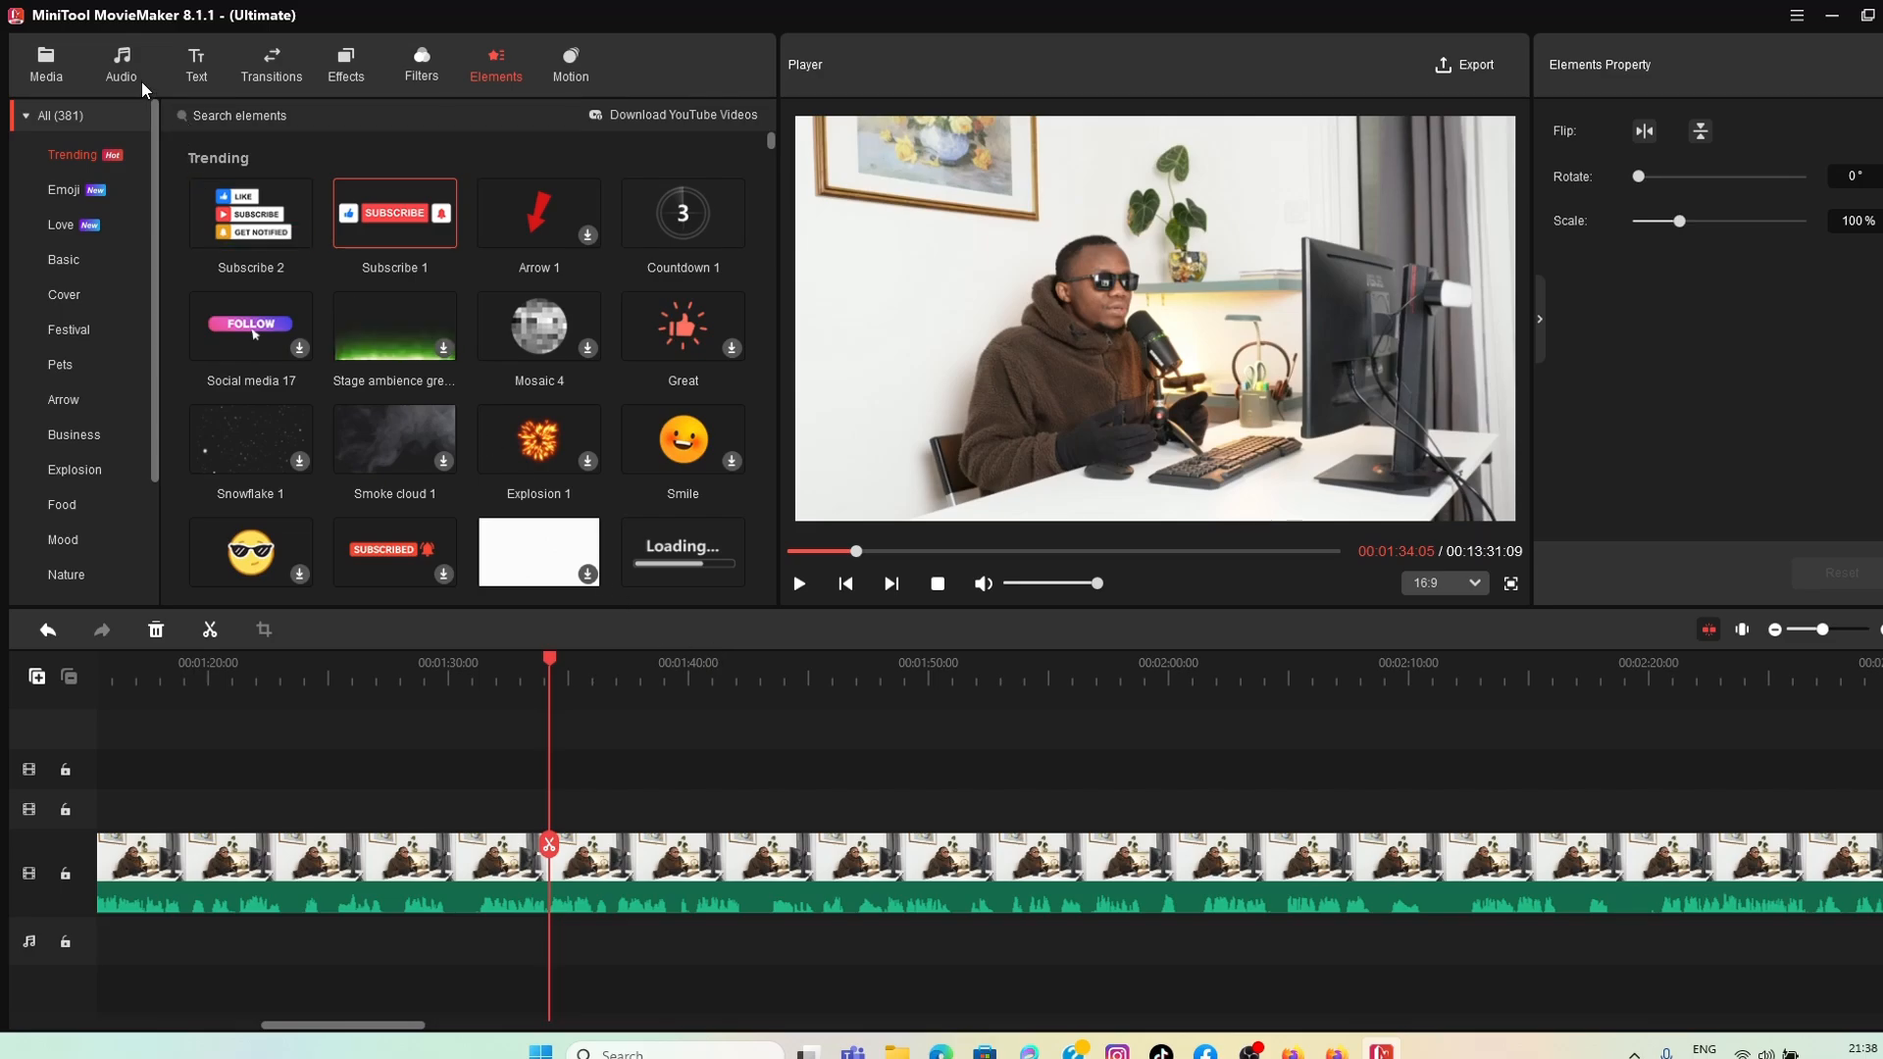
Step: Place the "leaving your job" video on the track above the recording at 00:01:34:07 and preview the overlay
{"action": "left_click", "coordinate": [44, 70]}
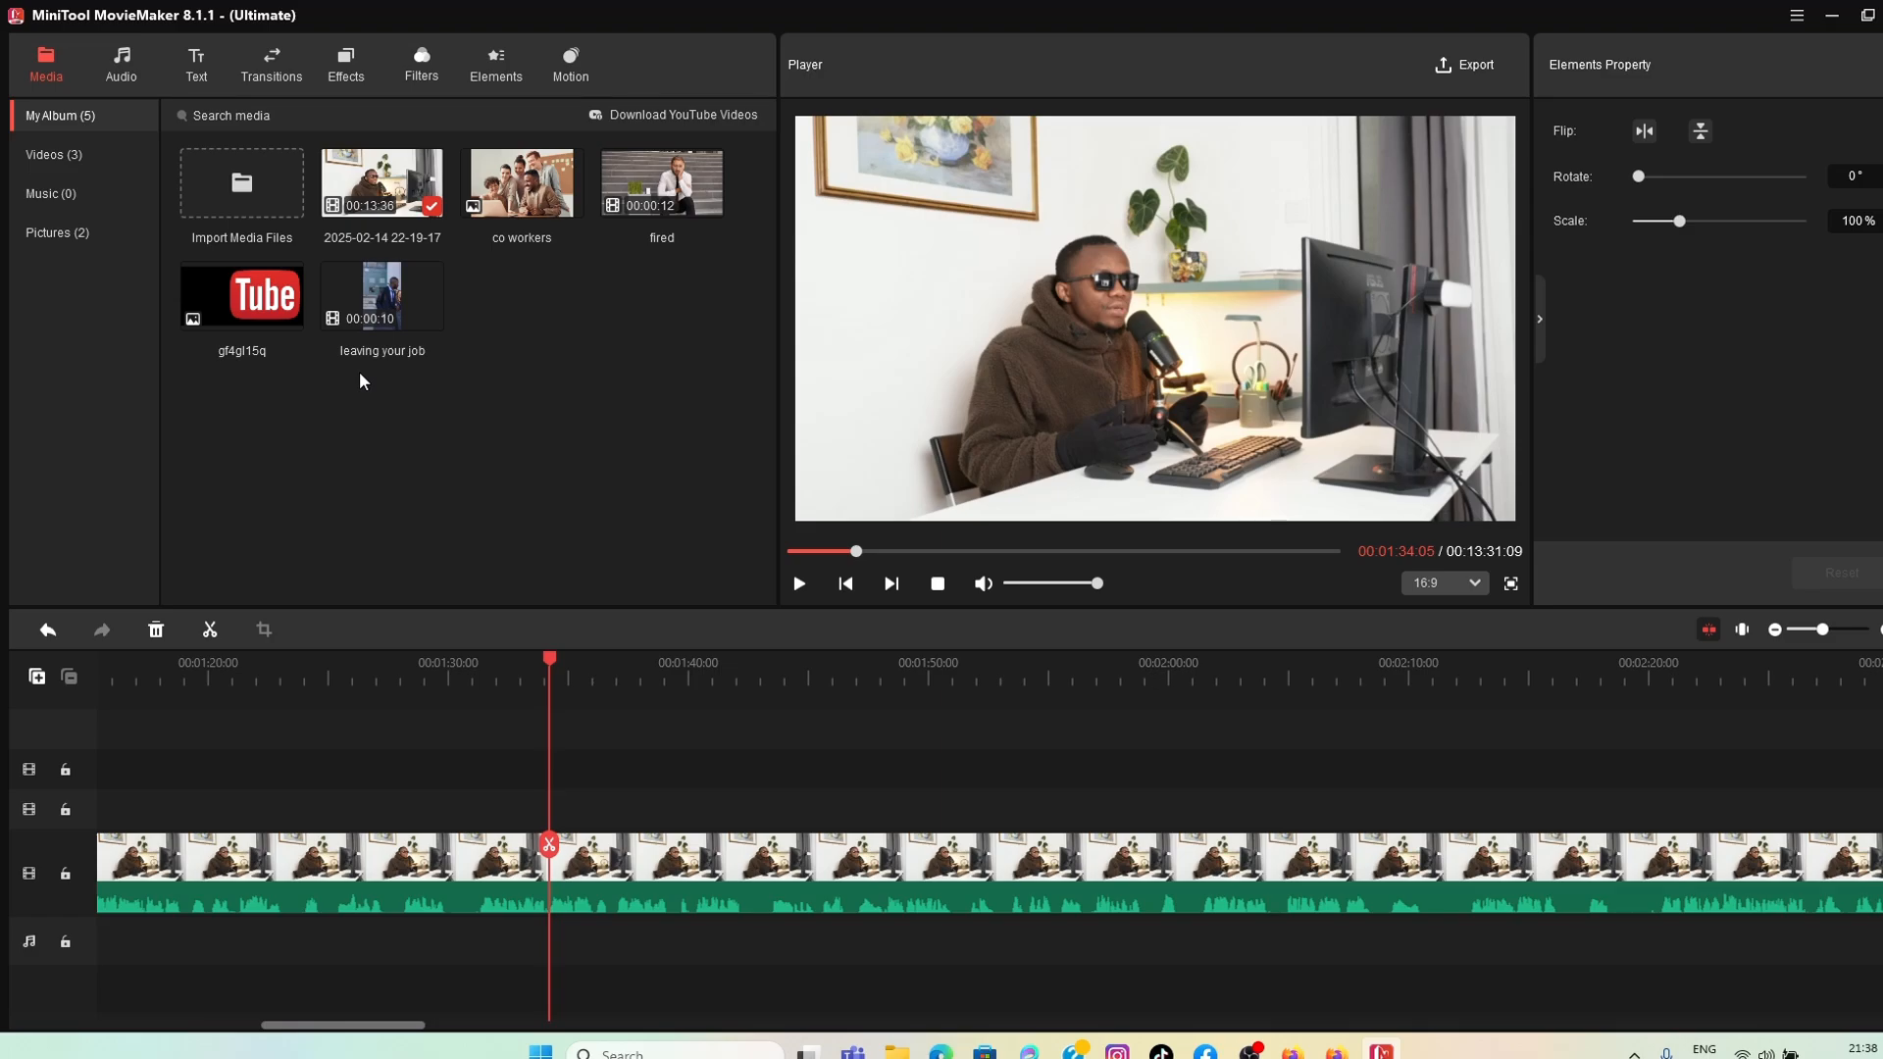
{"action": "mouse_move", "coordinate": [387, 294]}
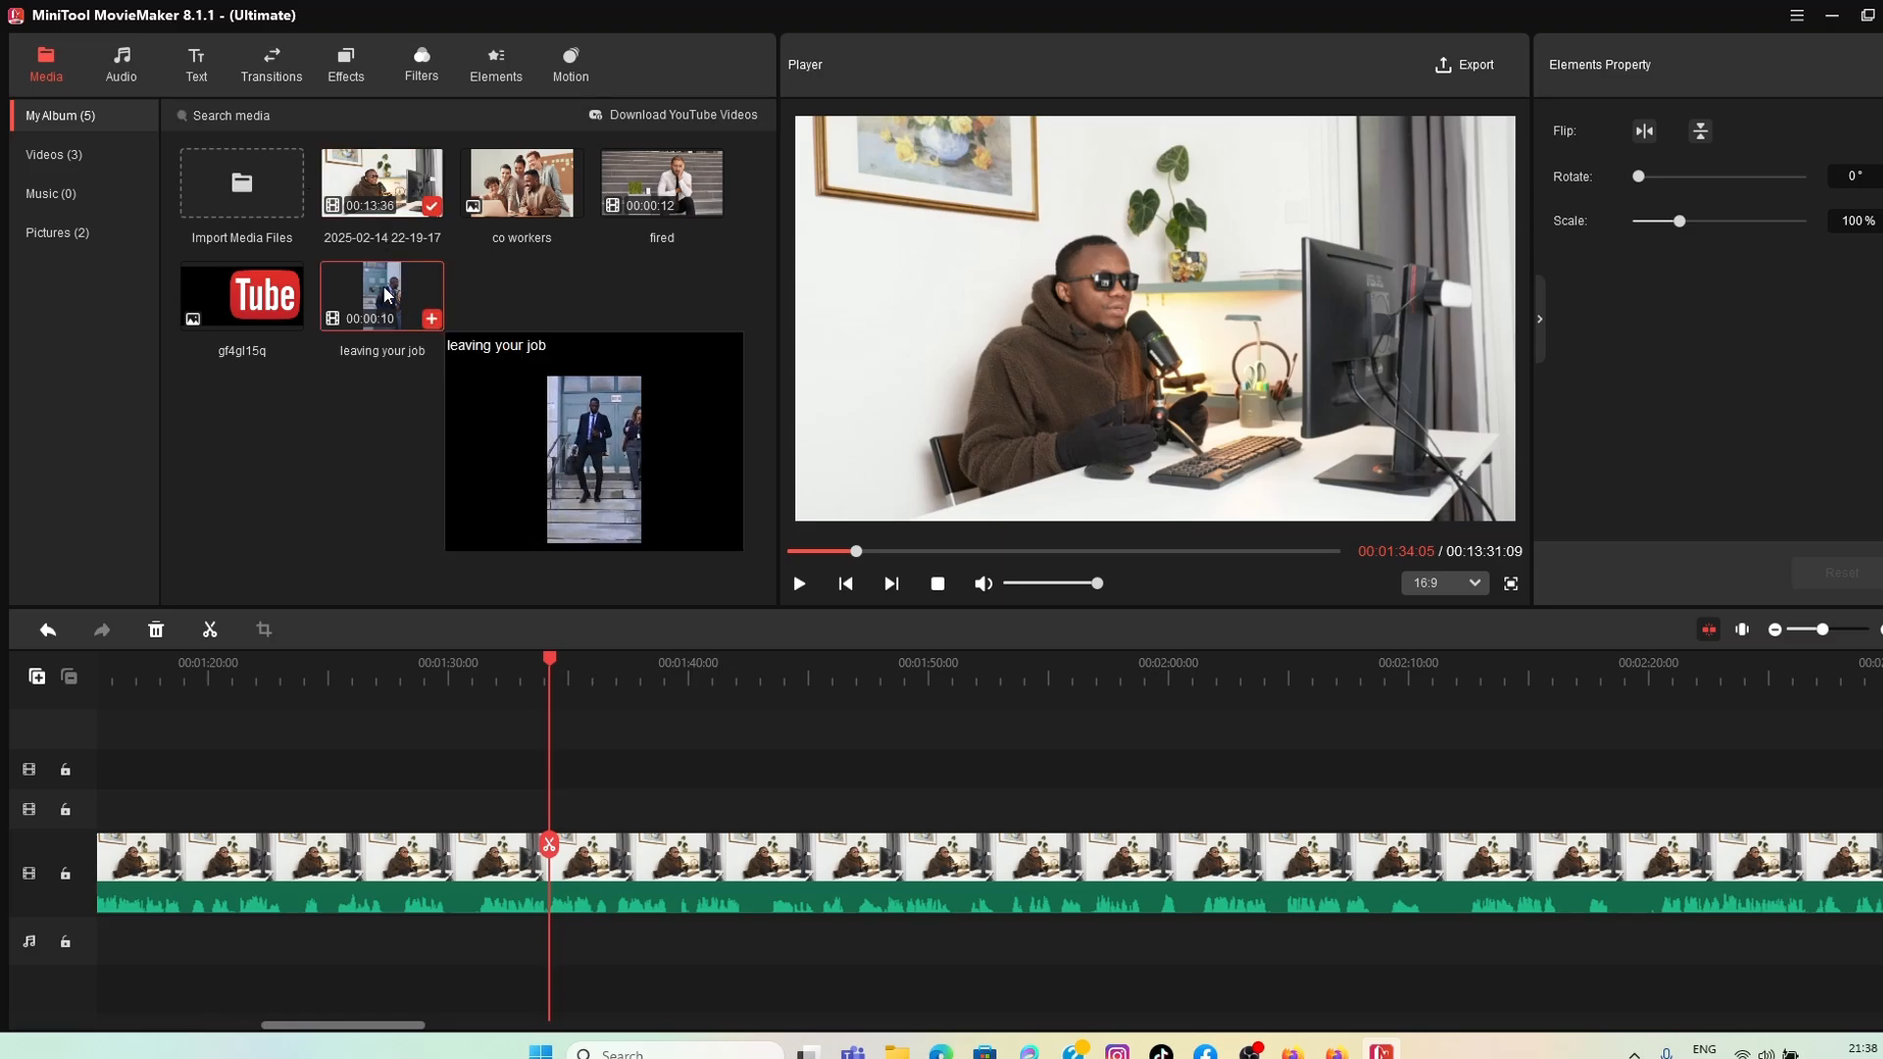
{"action": "mouse_move", "coordinate": [387, 294]}
{"action": "left_mouse_down"}
{"action": "mouse_move", "coordinate": [593, 673]}
{"action": "mouse_move", "coordinate": [556, 797]}
{"action": "mouse_move", "coordinate": [565, 775]}
{"action": "left_mouse_up"}
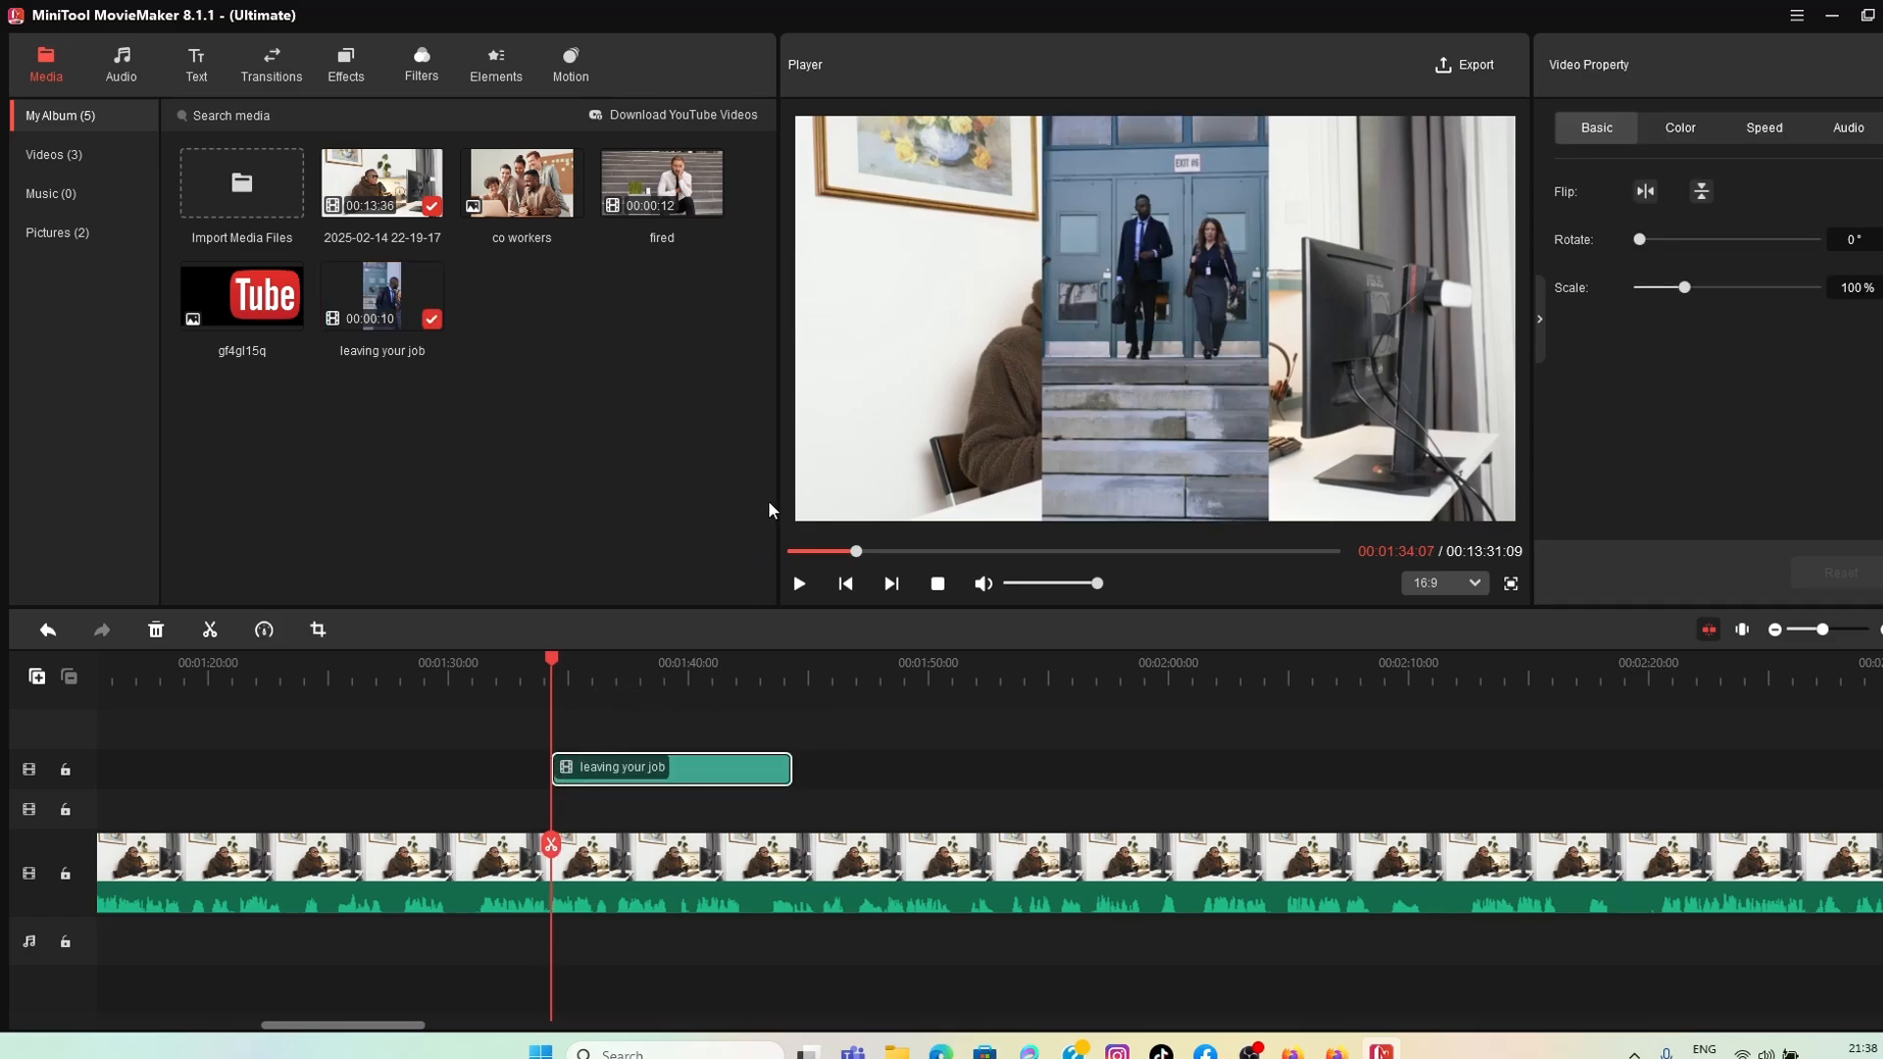
{"action": "left_click", "coordinate": [800, 586]}
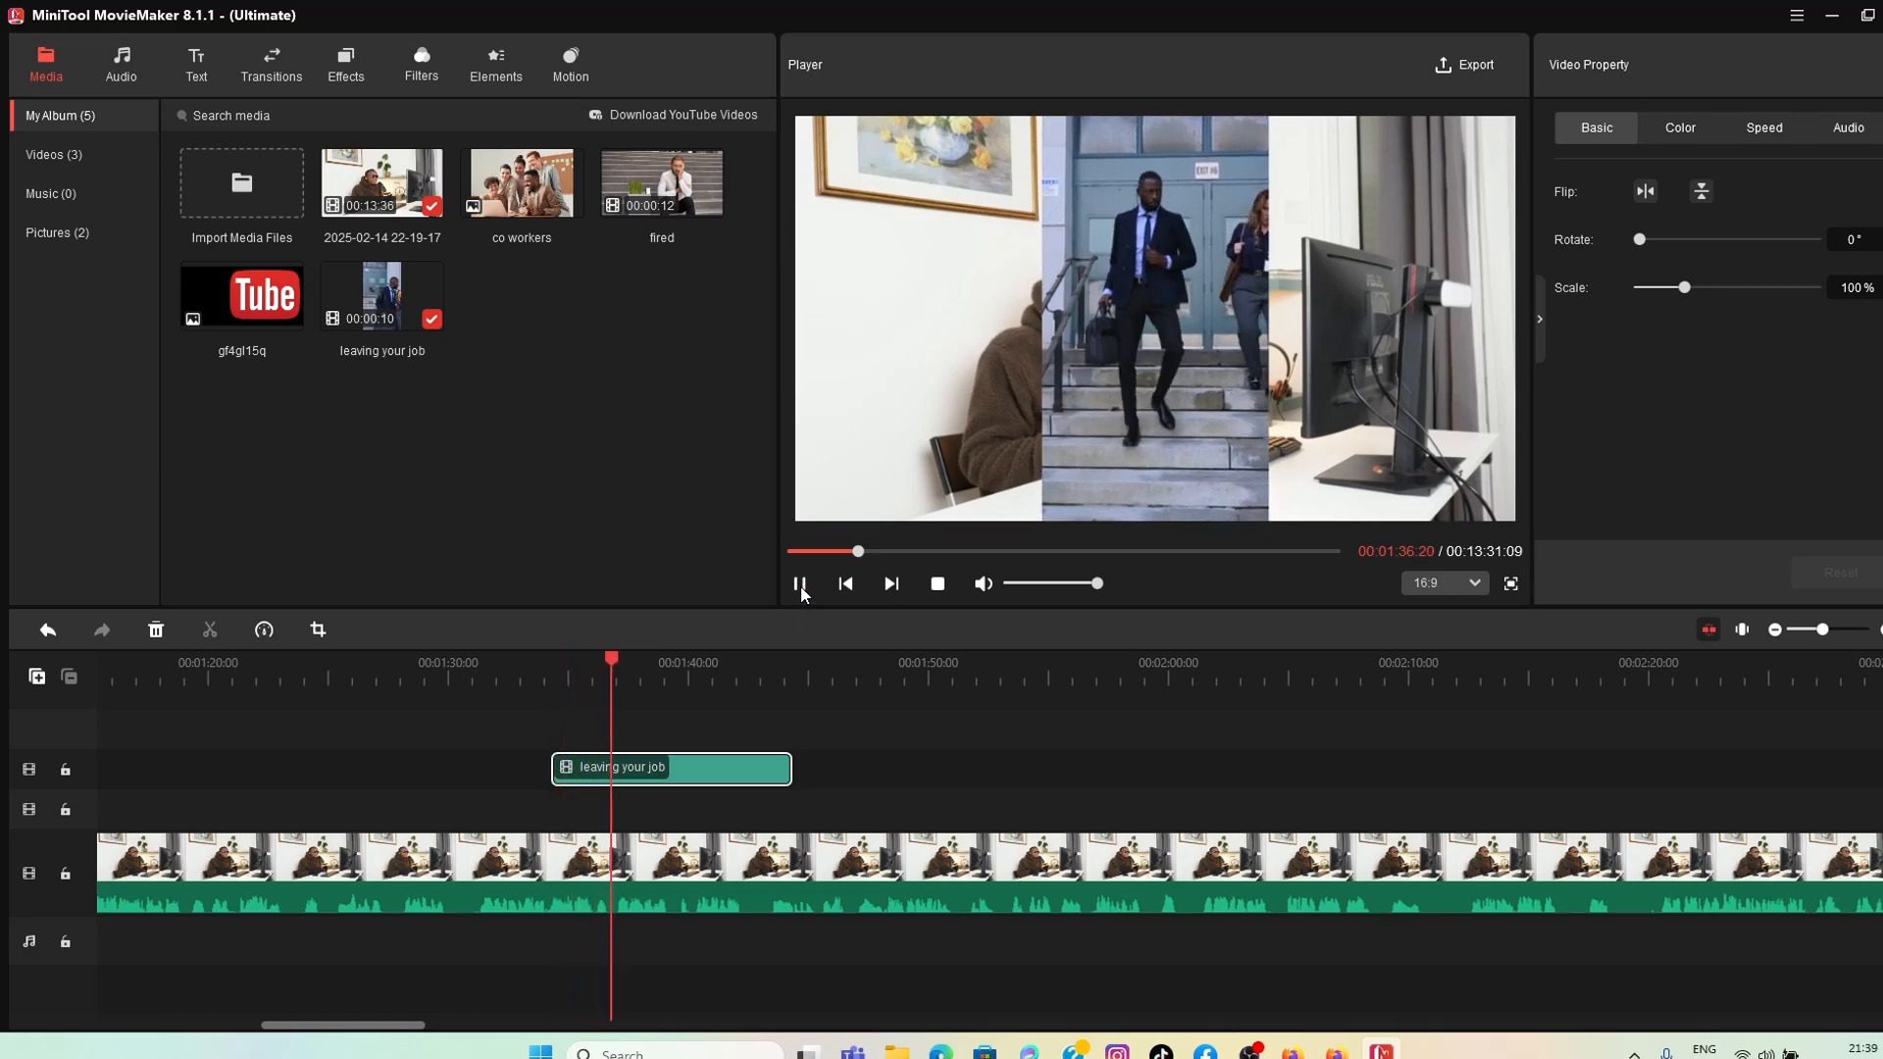
{"action": "left_click", "coordinate": [800, 586]}
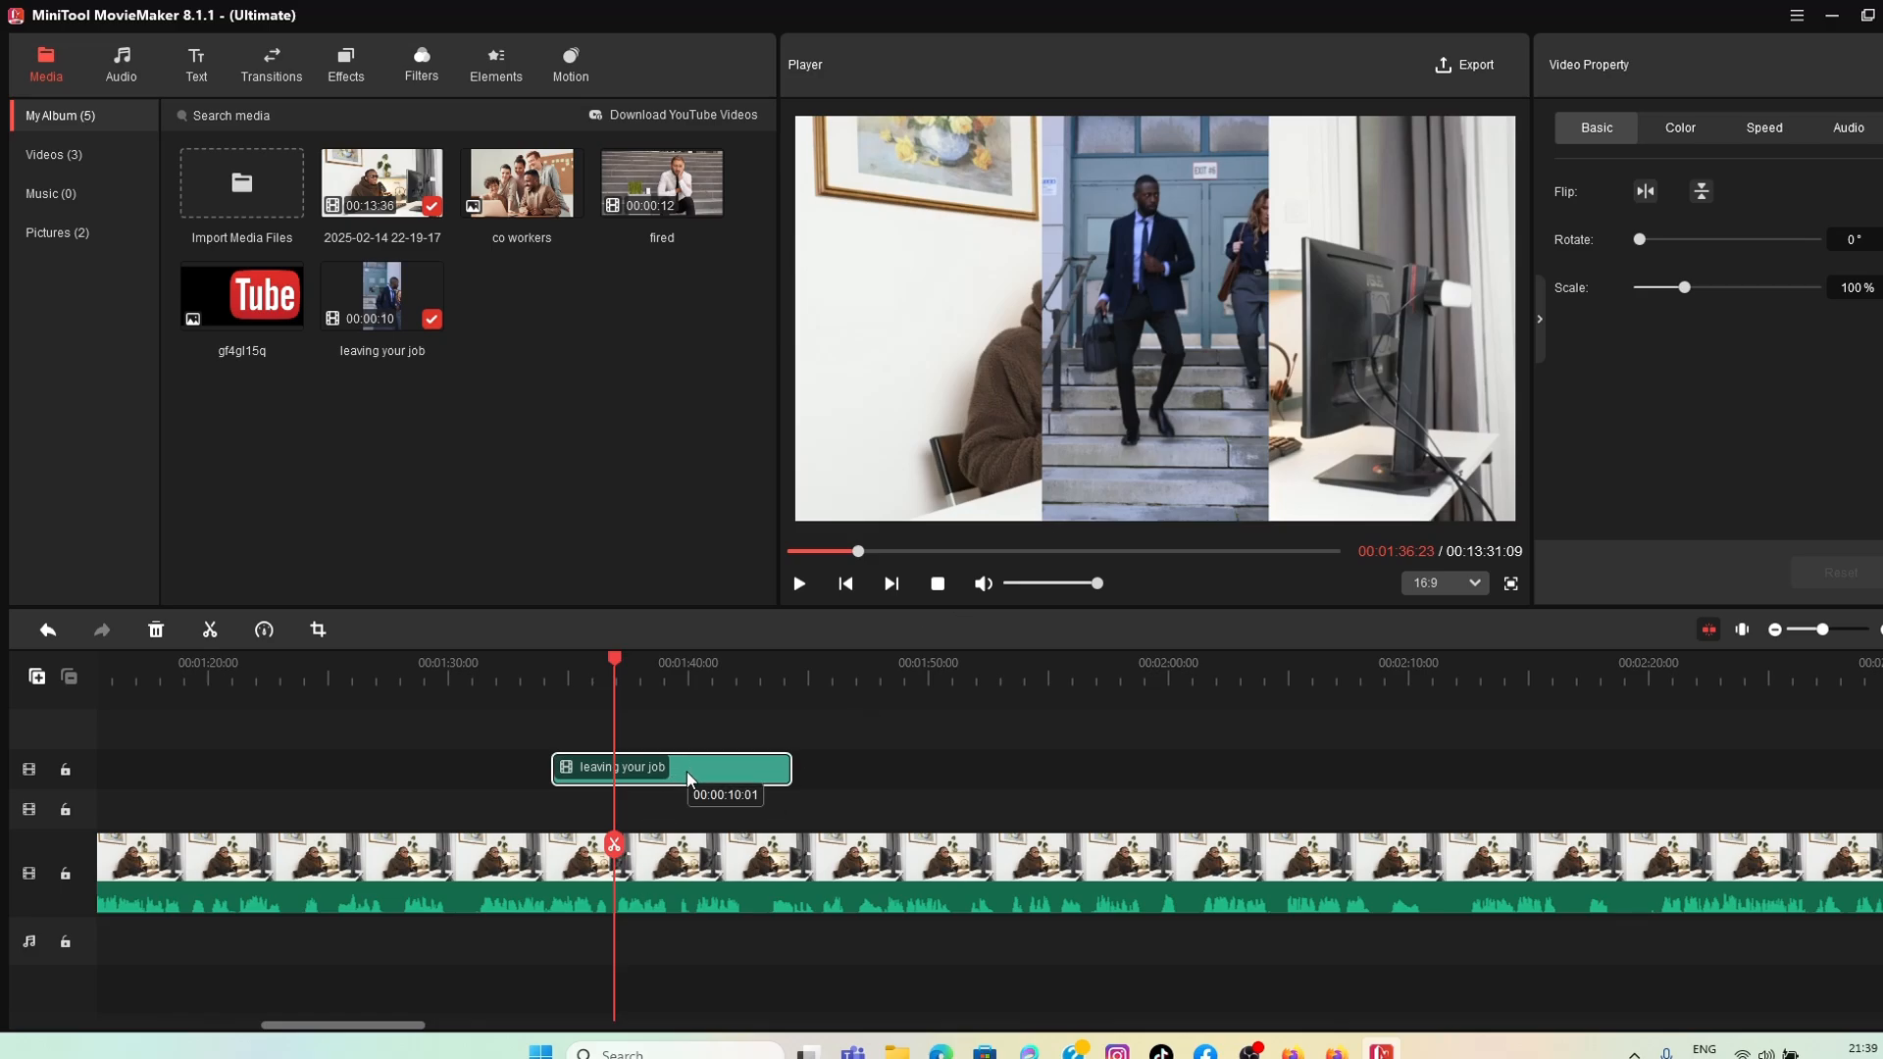
Step: Open cropping for the "leaving your job" clip, try a smaller area at the original ratio and restore the full frame
{"action": "left_click", "coordinate": [318, 630]}
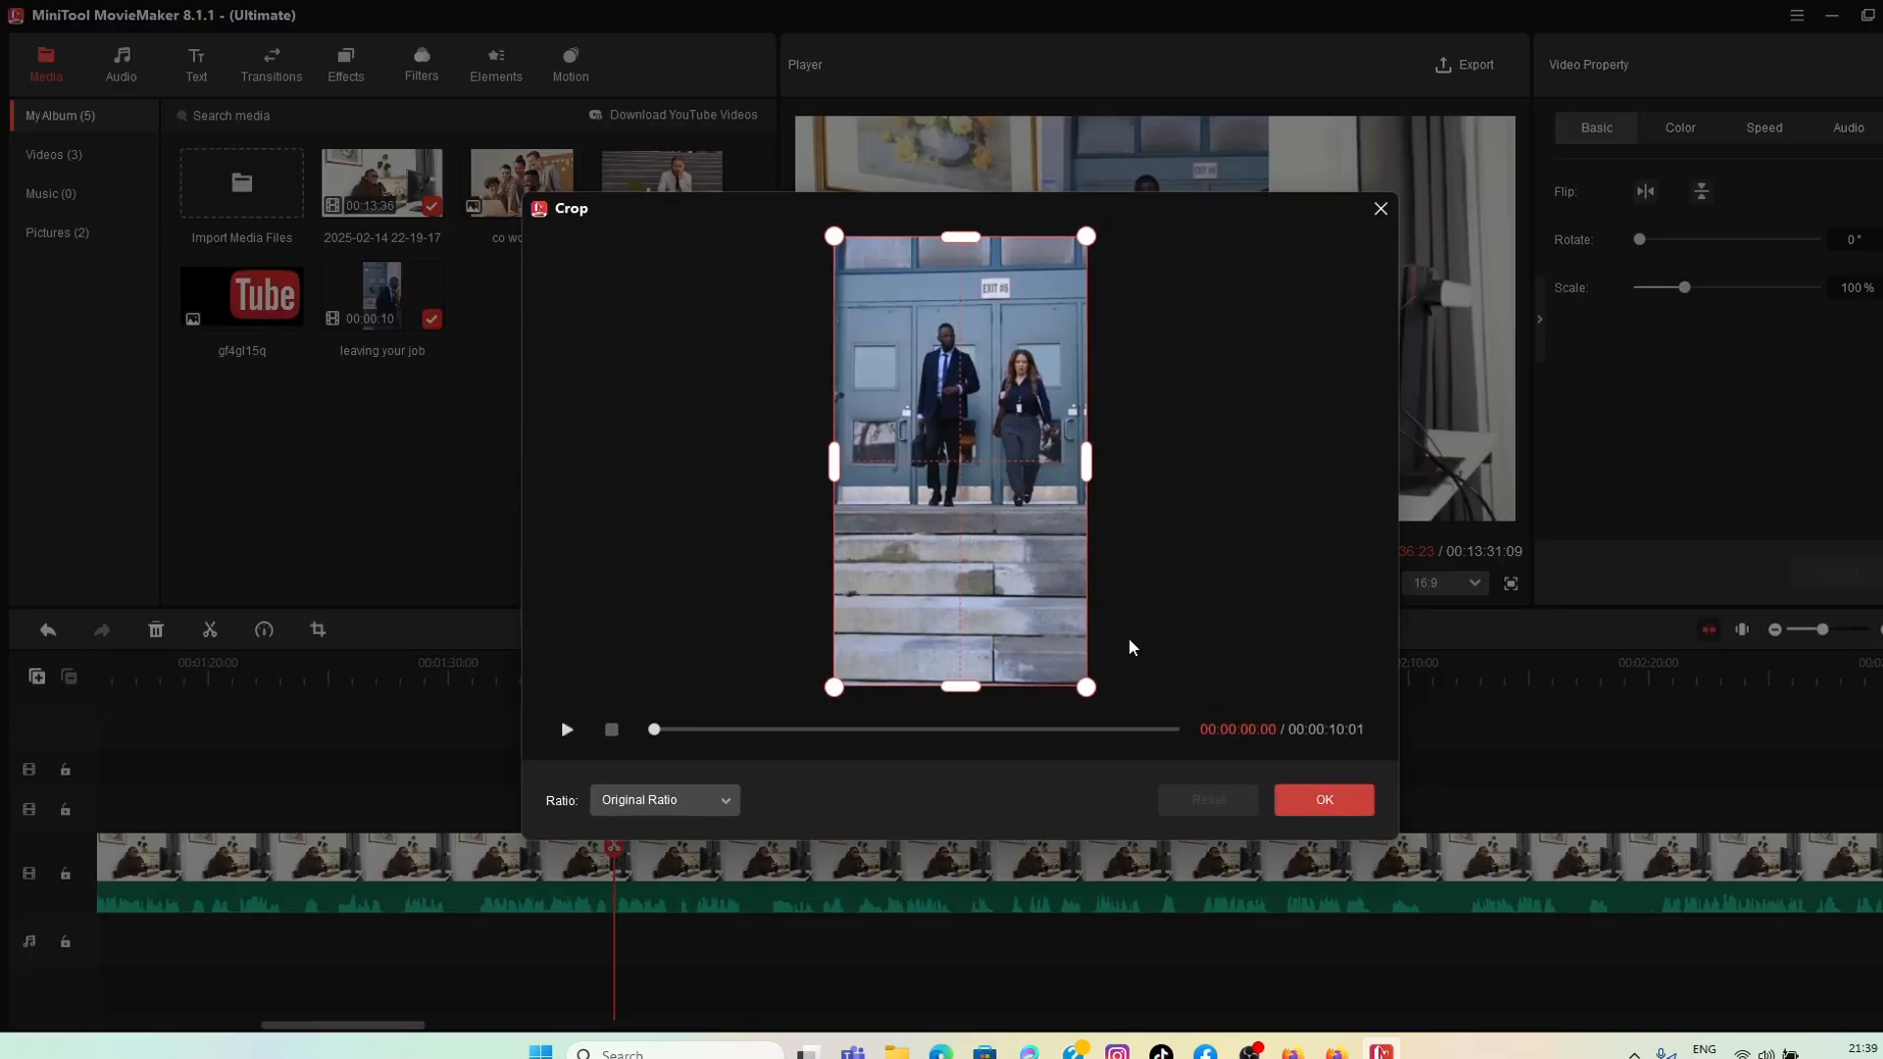
{"action": "left_click_drag", "start_coordinate": [1086, 688], "coordinate": [1017, 563]}
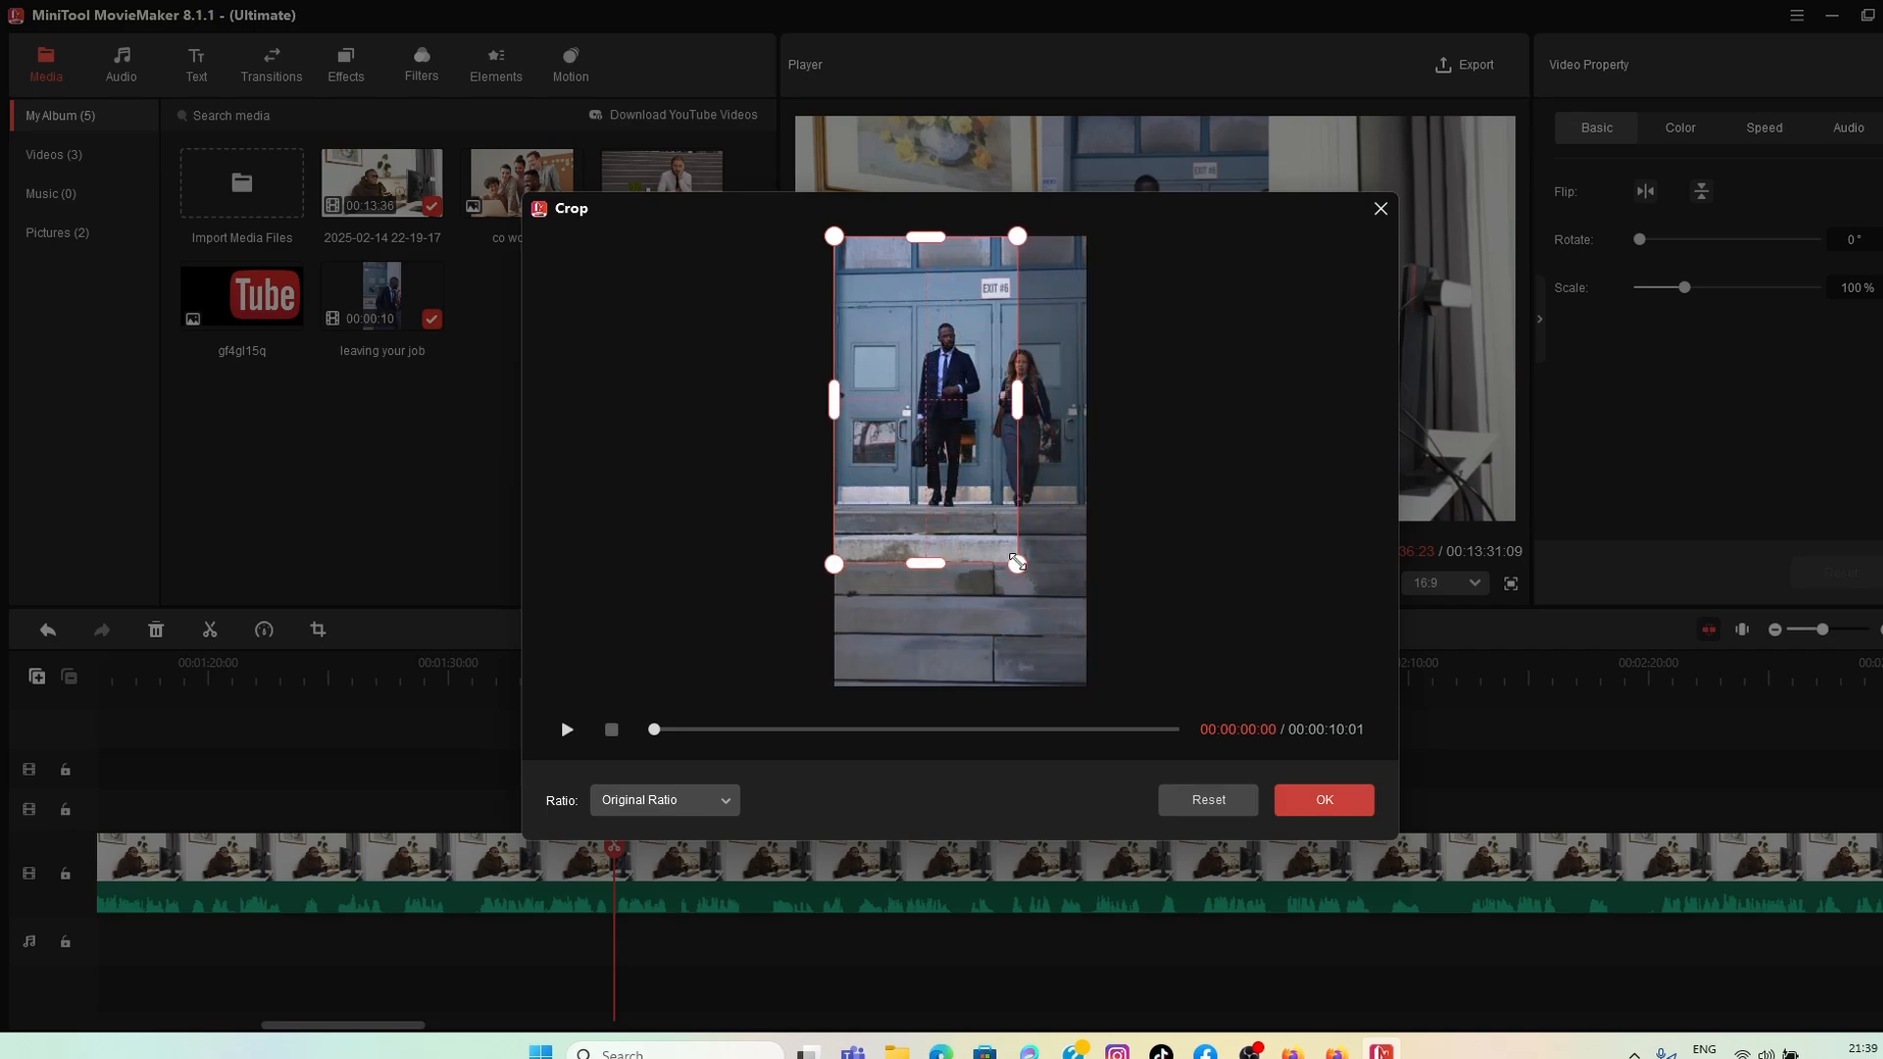
{"action": "left_click_drag", "start_coordinate": [920, 371], "coordinate": [960, 392]}
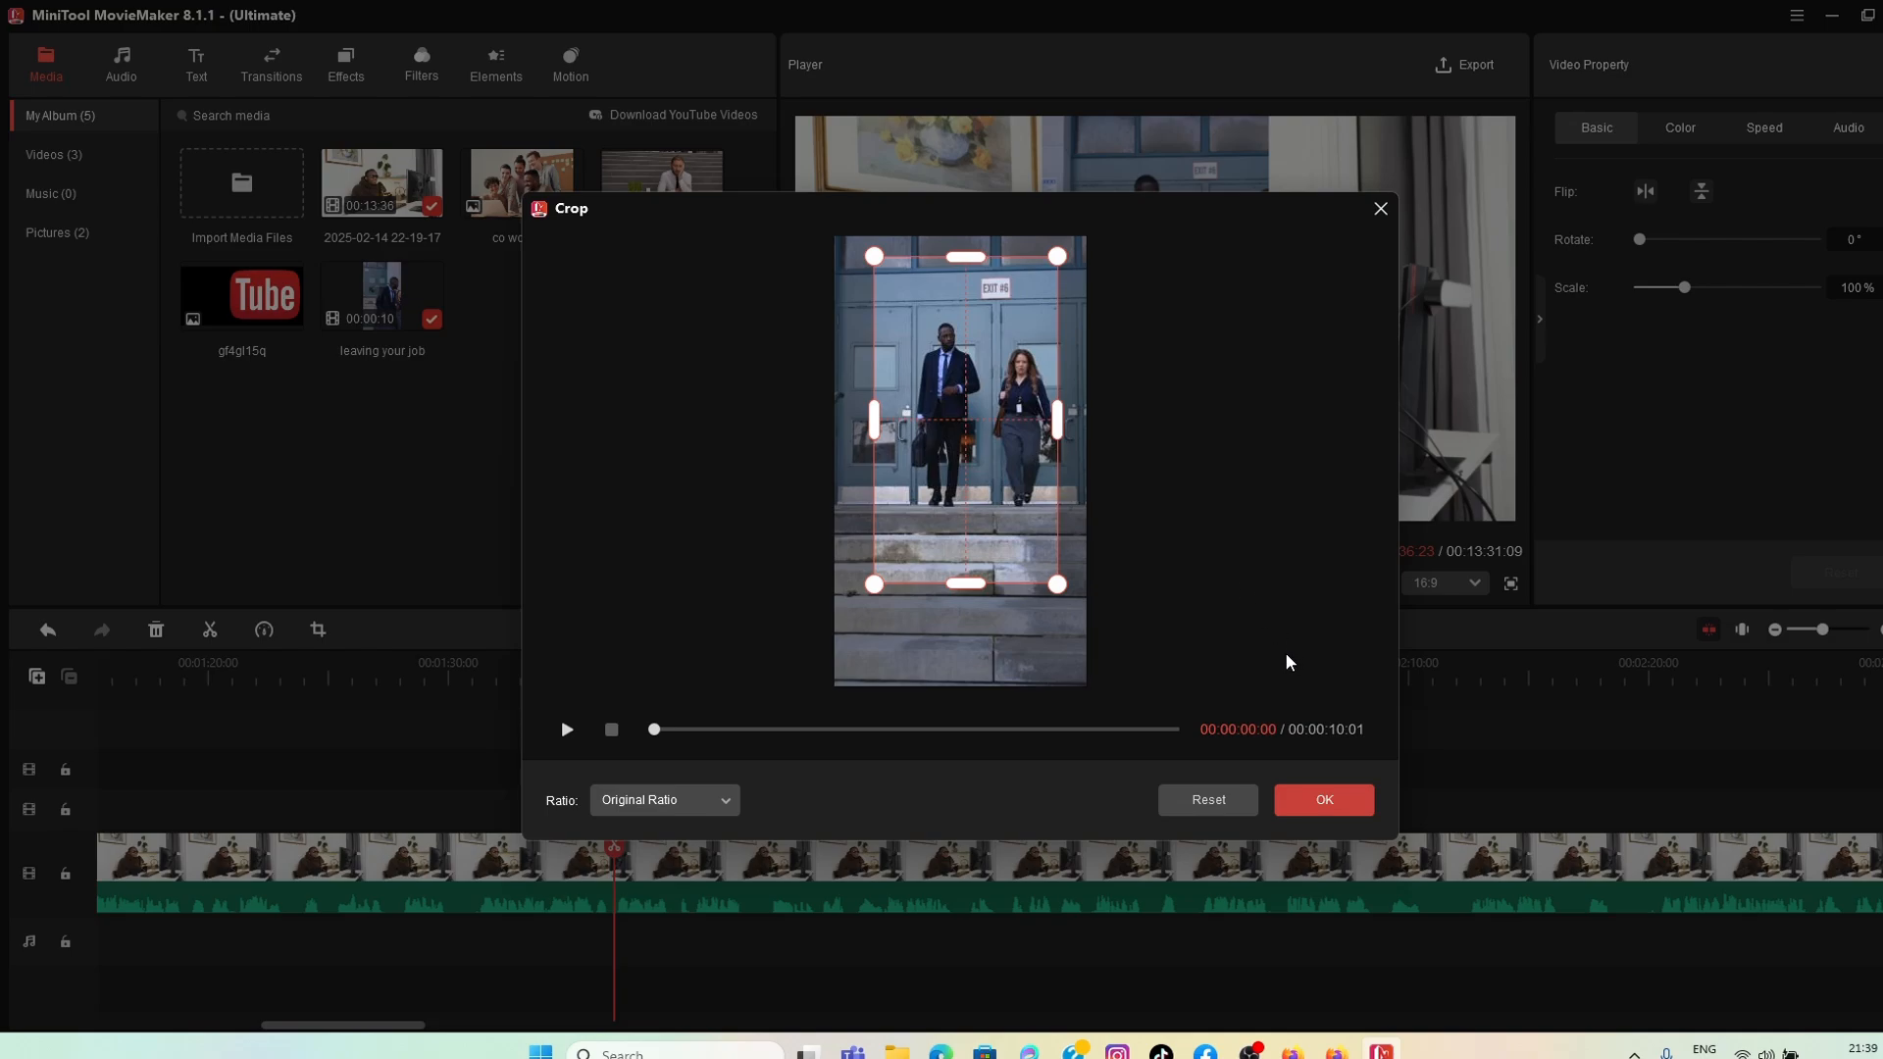
{"action": "left_click_drag", "start_coordinate": [952, 472], "coordinate": [912, 452]}
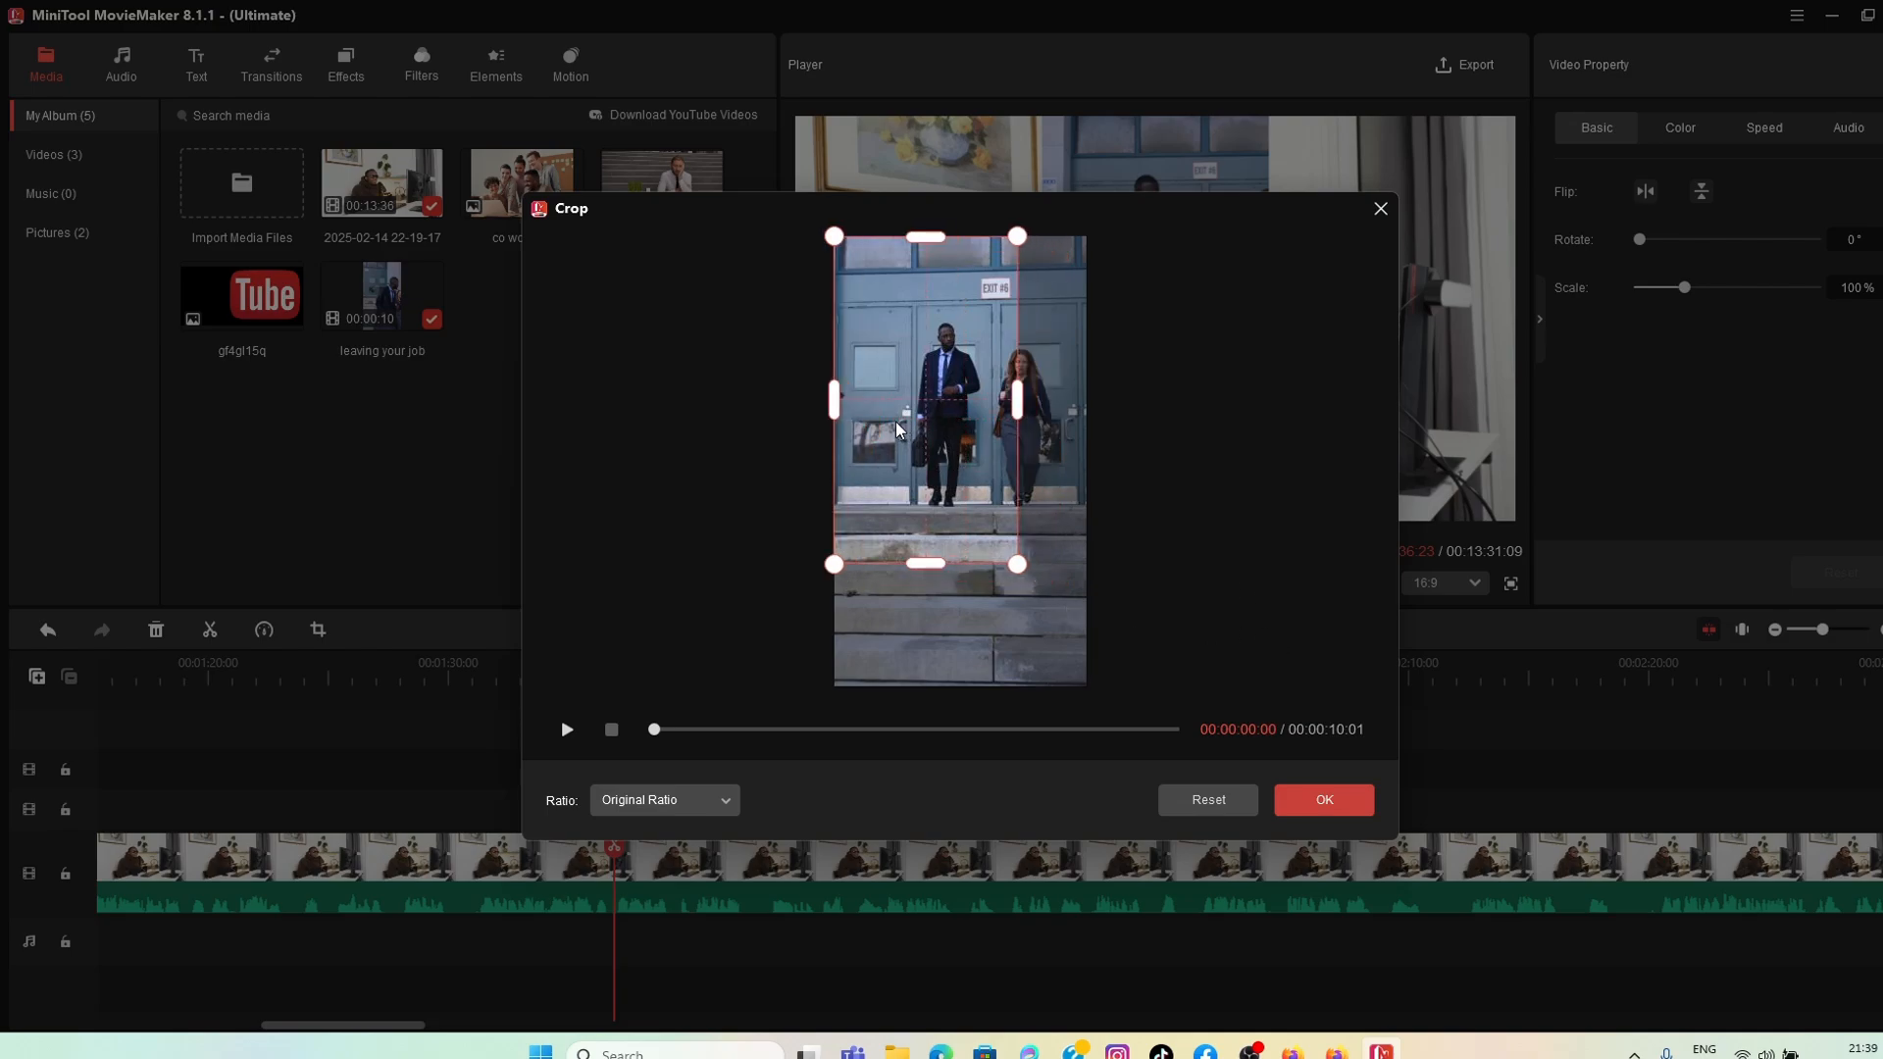
{"action": "left_click_drag", "start_coordinate": [1018, 564], "coordinate": [1093, 651]}
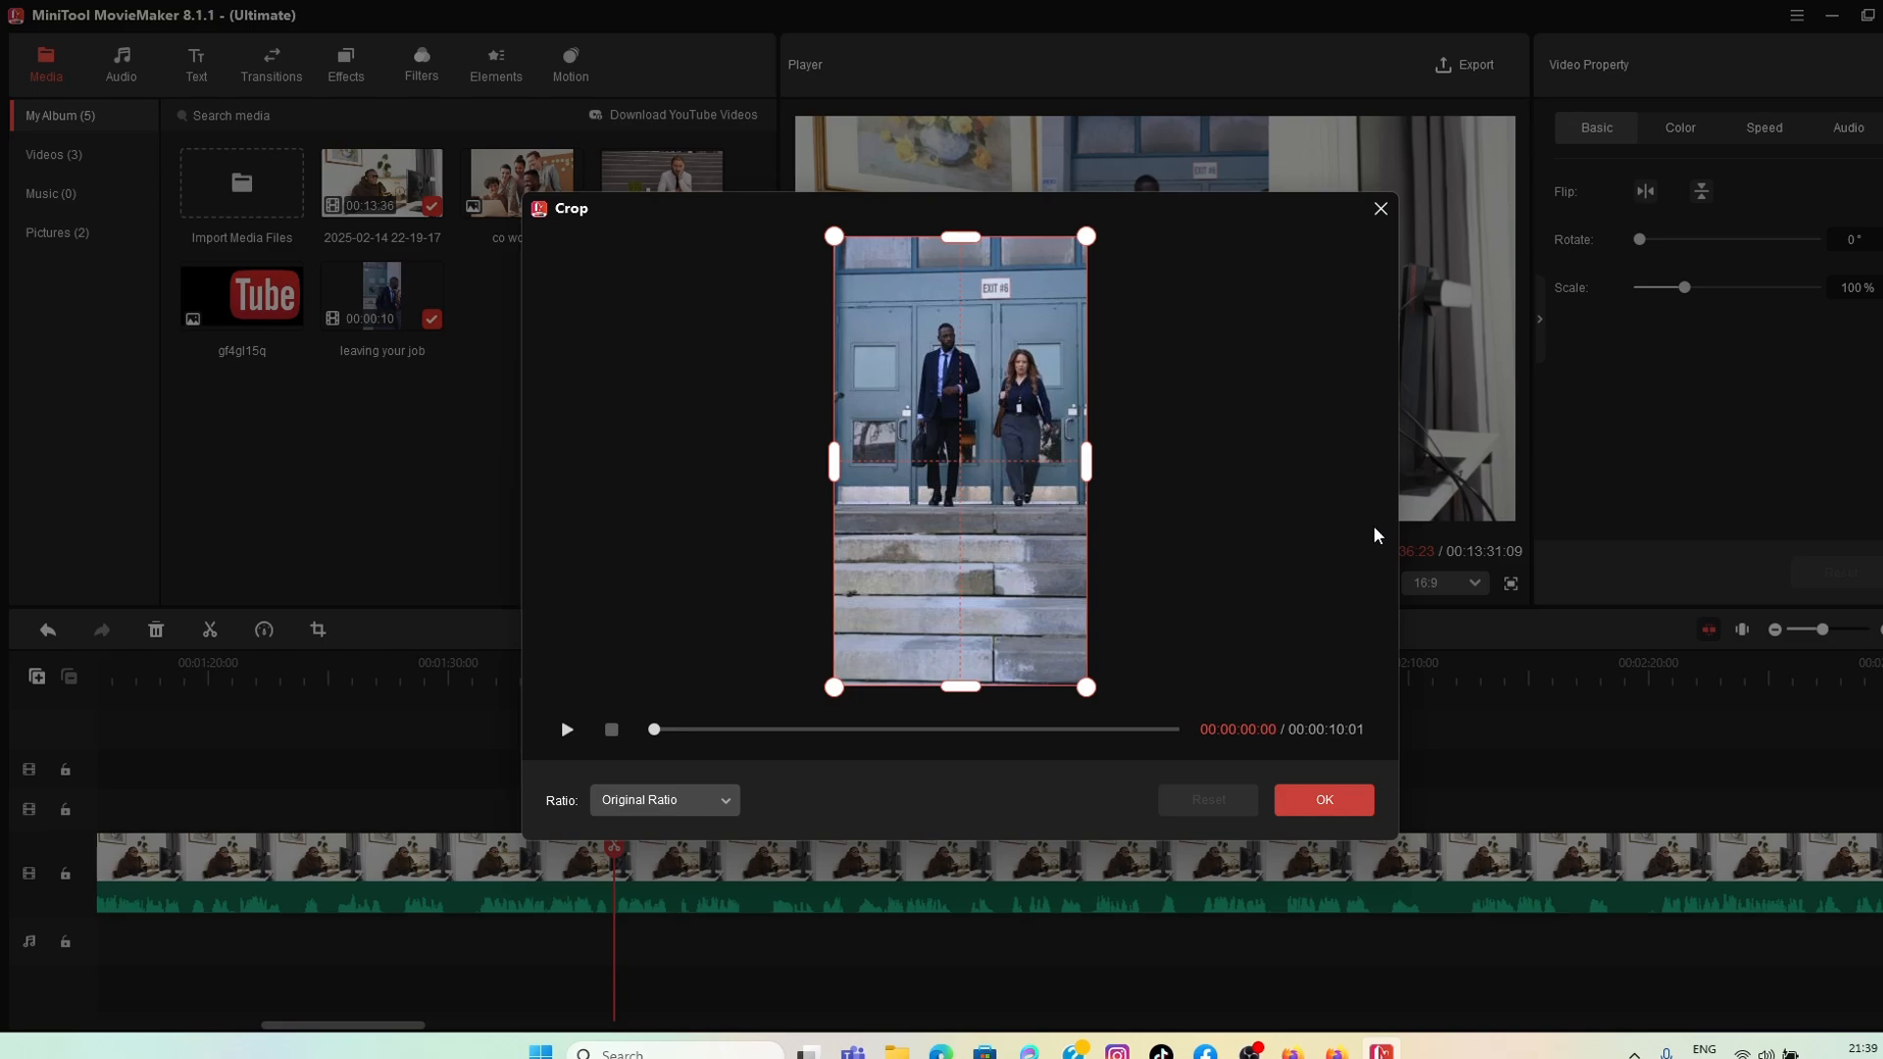
Step: Crop the "leaving your job" clip to a 16:9 ratio and play the video from just before the clip
{"action": "left_click", "coordinate": [720, 810]}
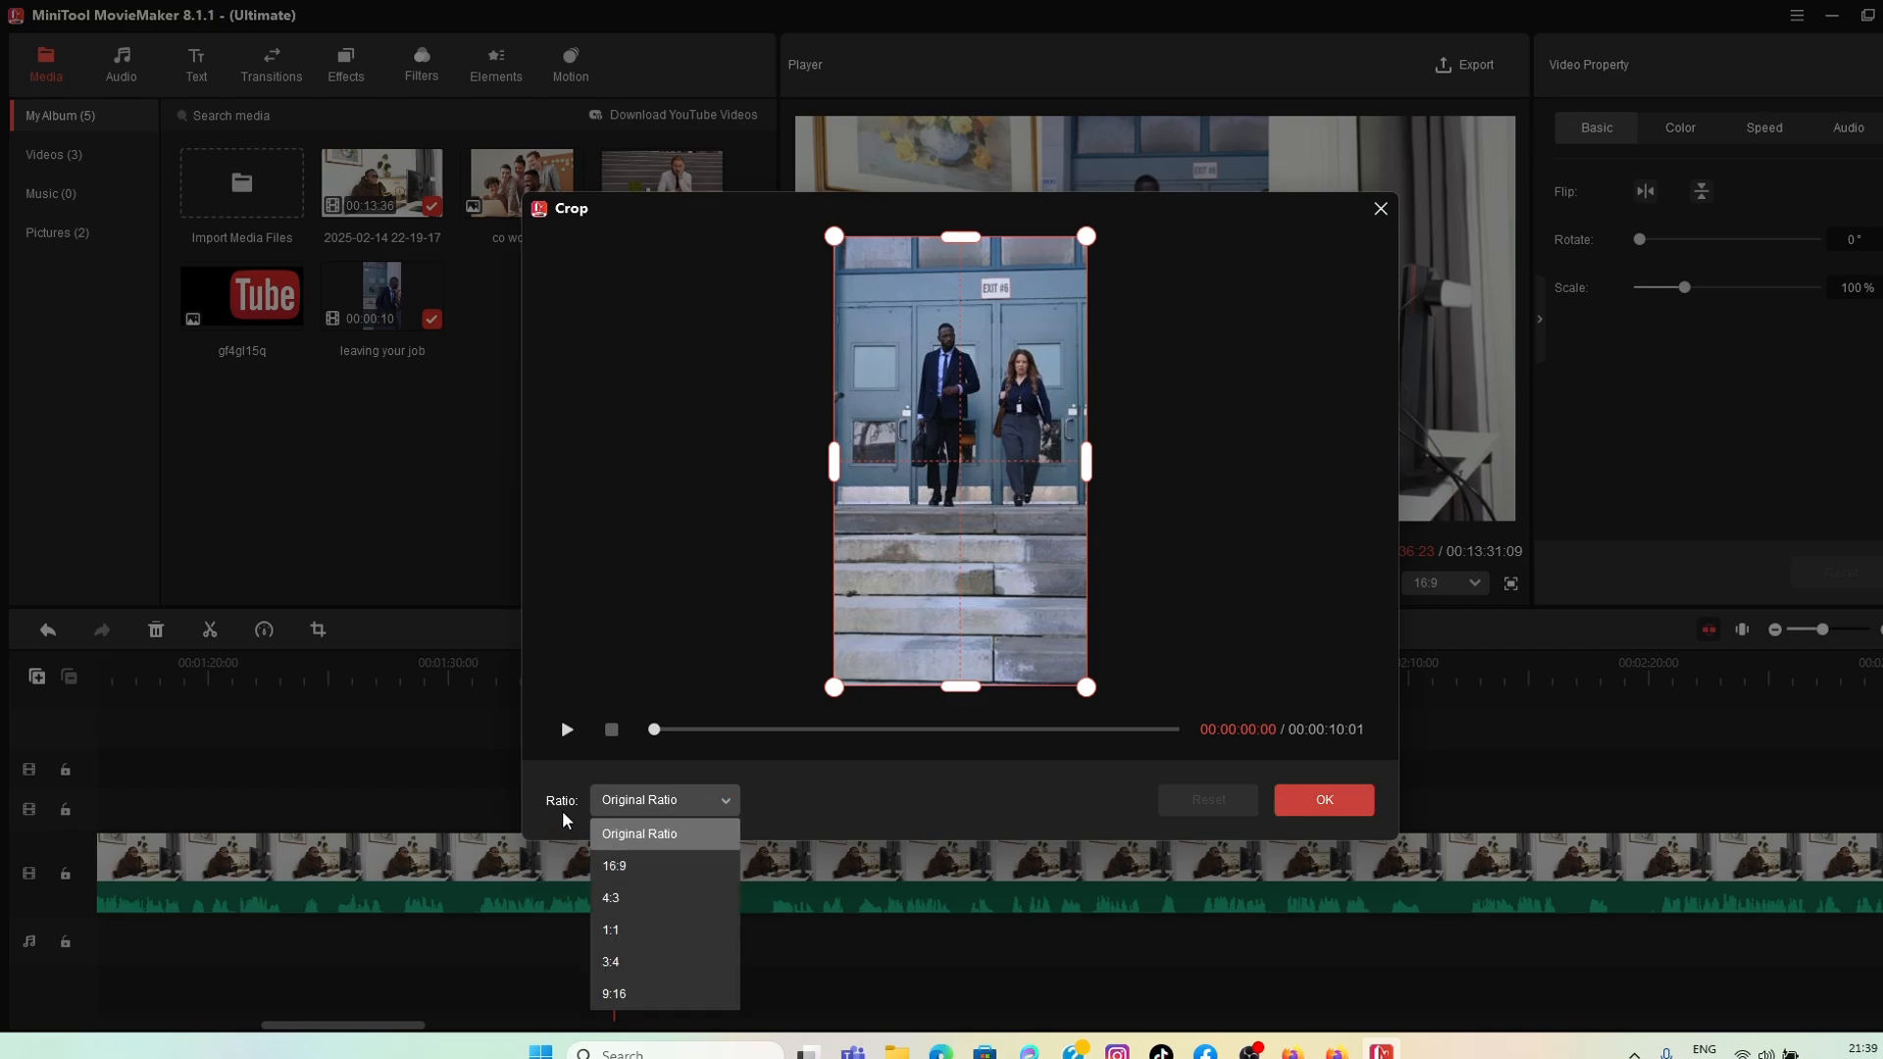
{"action": "left_click", "coordinate": [616, 866]}
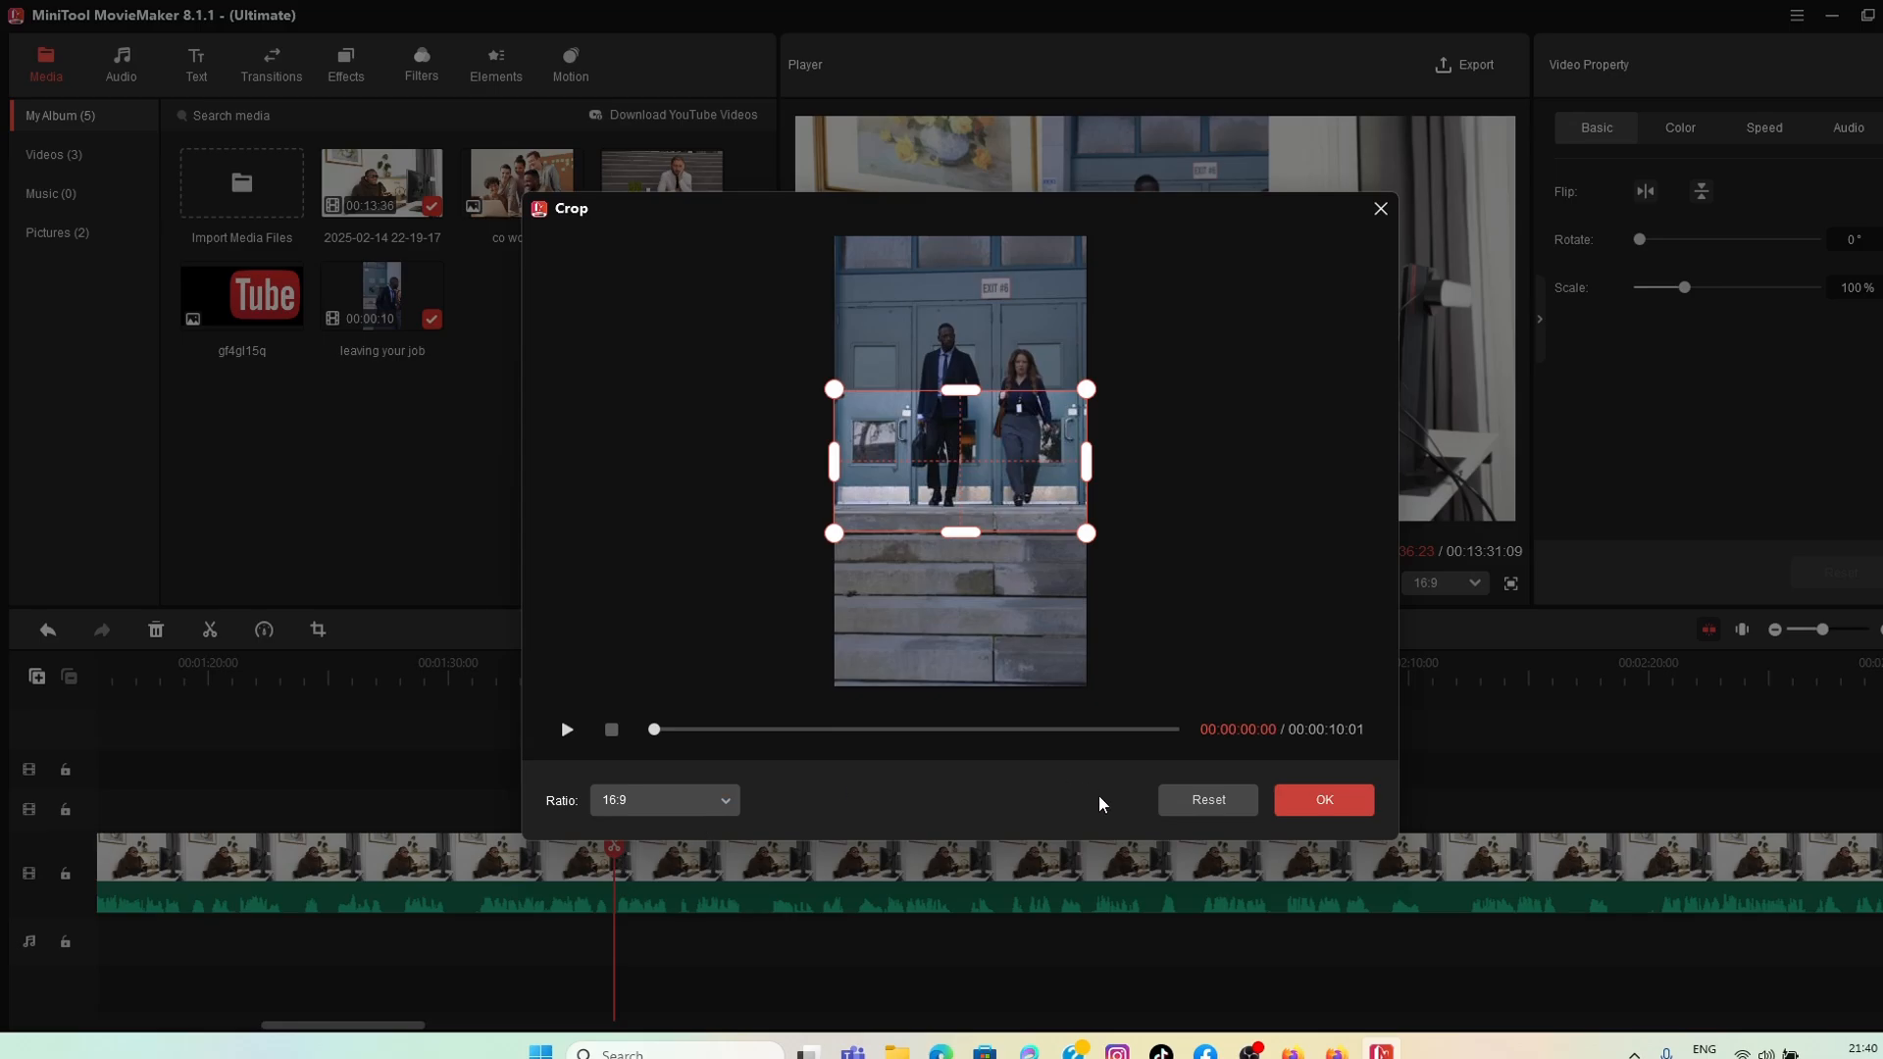
{"action": "left_click", "coordinate": [1343, 804]}
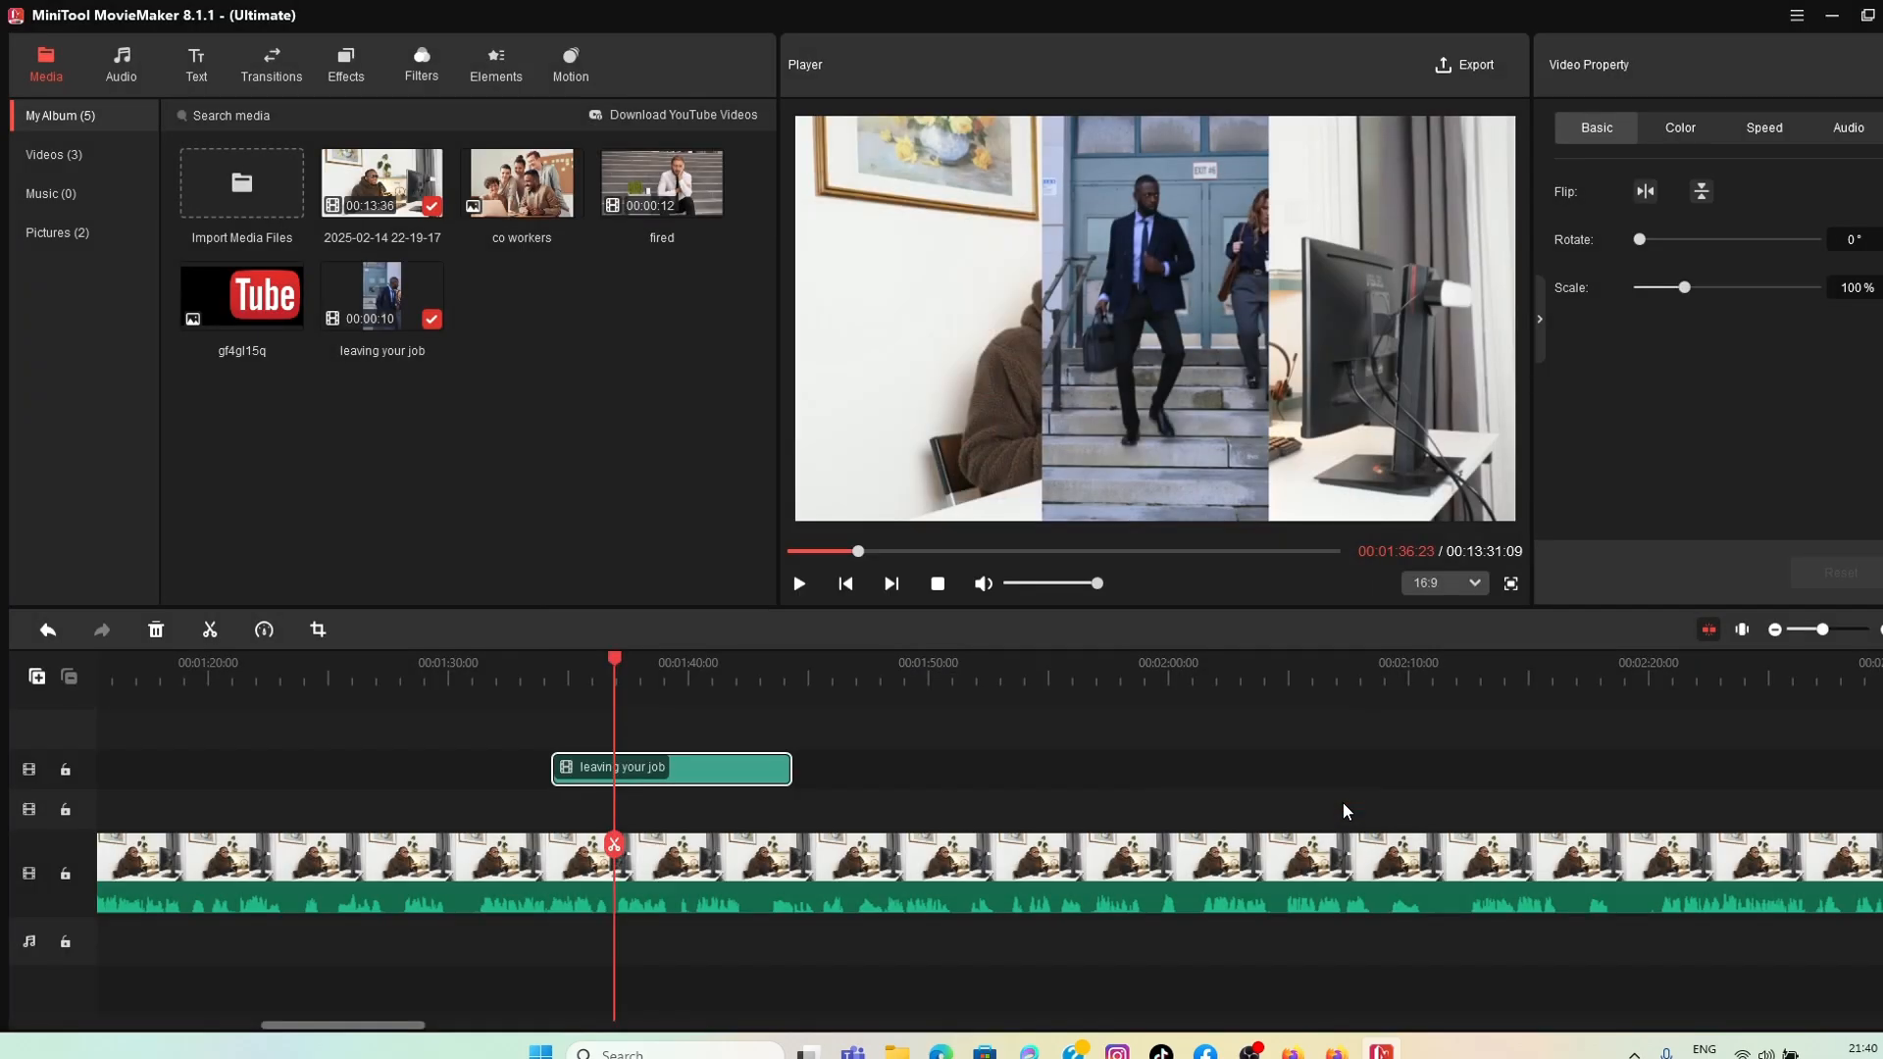
{"action": "left_click_drag", "start_coordinate": [615, 663], "coordinate": [534, 664]}
{"action": "left_click", "coordinate": [799, 586]}
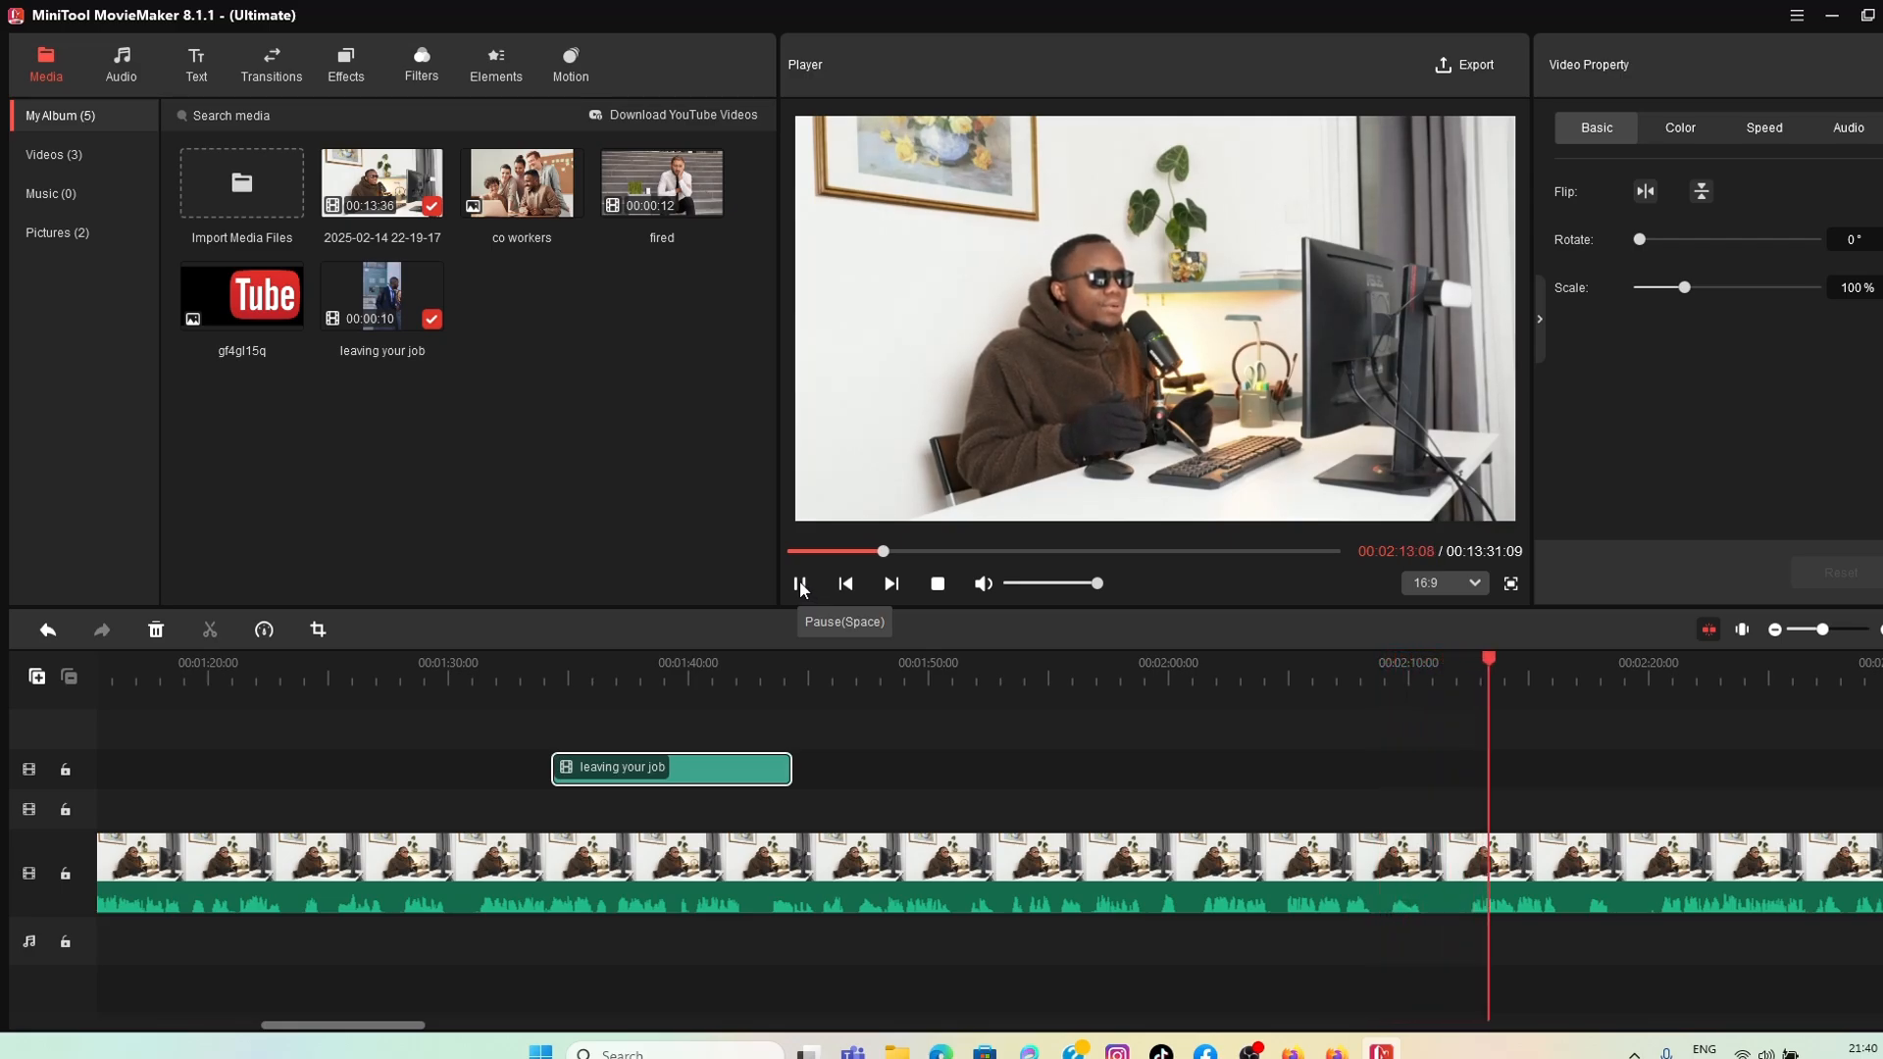
Step: Pause playback near 00:02:14 and add the "co workers" picture on a new track above the other overlays at 00:02:14:16
{"action": "left_click", "coordinate": [801, 585]}
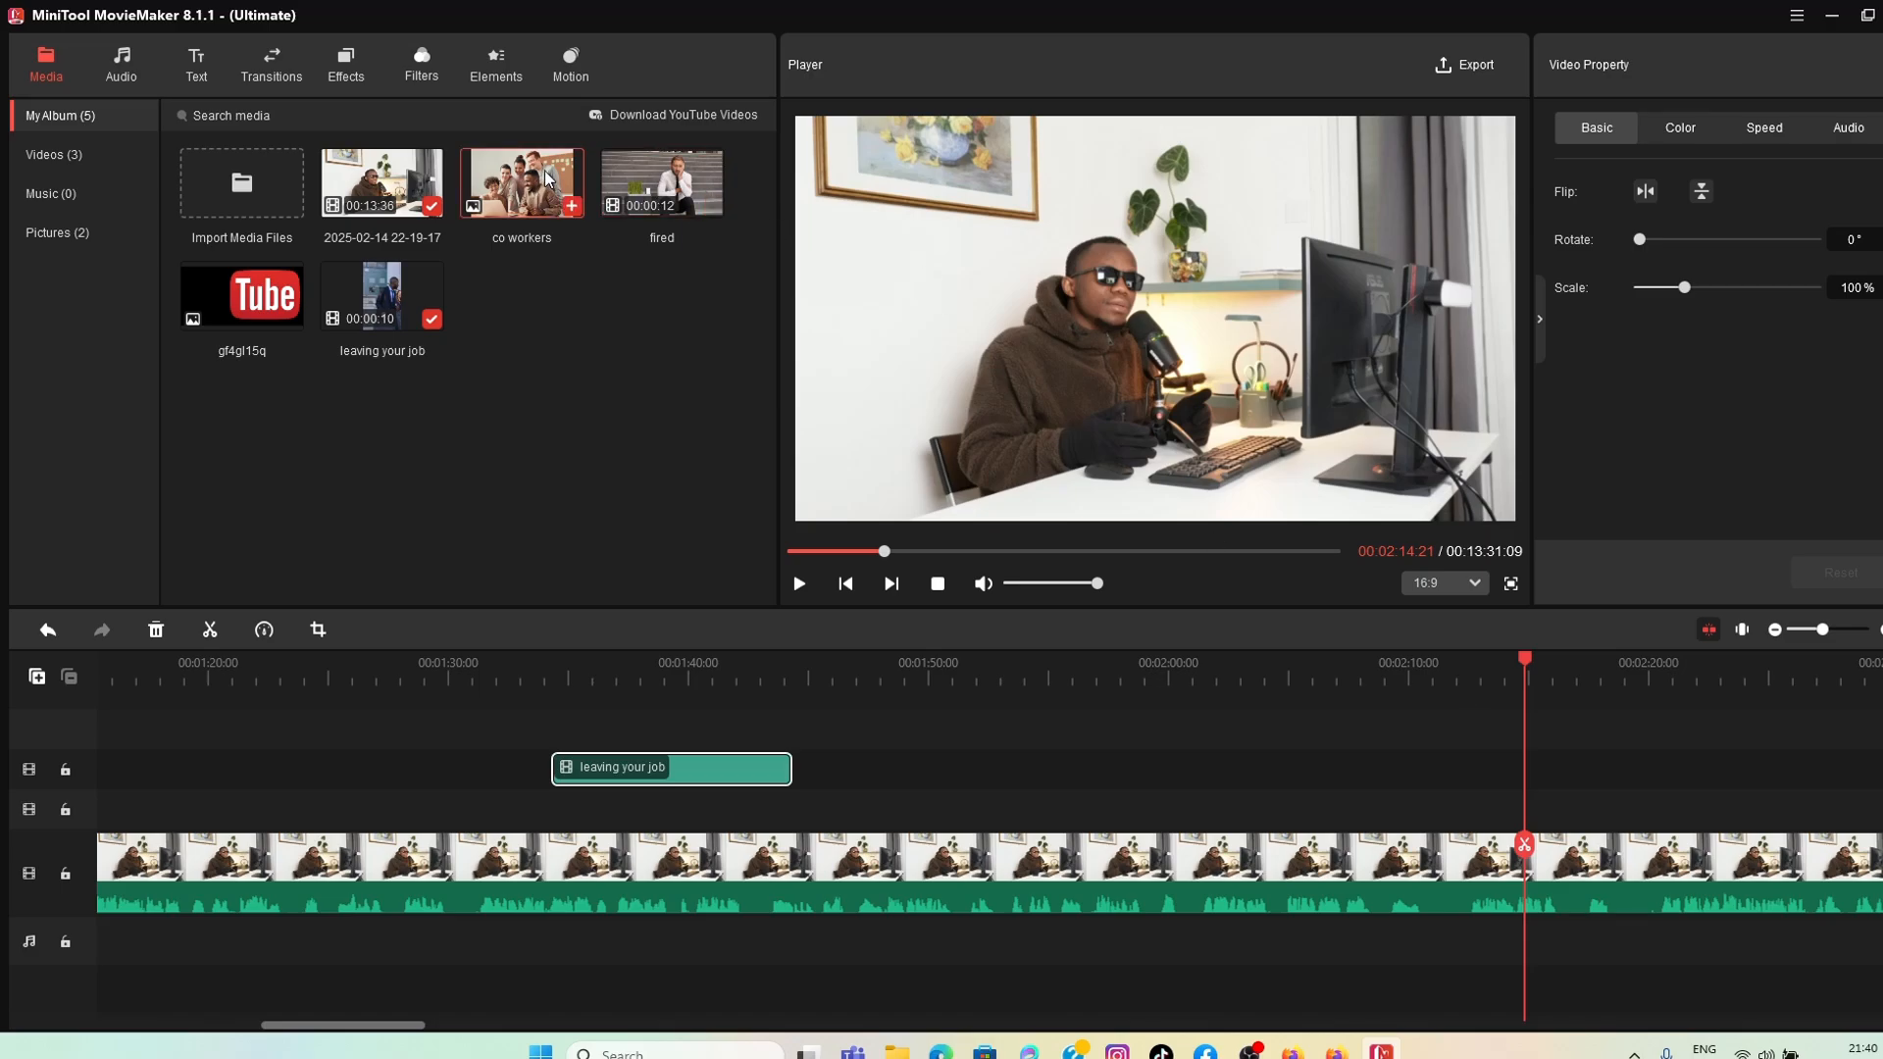
{"action": "mouse_move", "coordinate": [544, 171]}
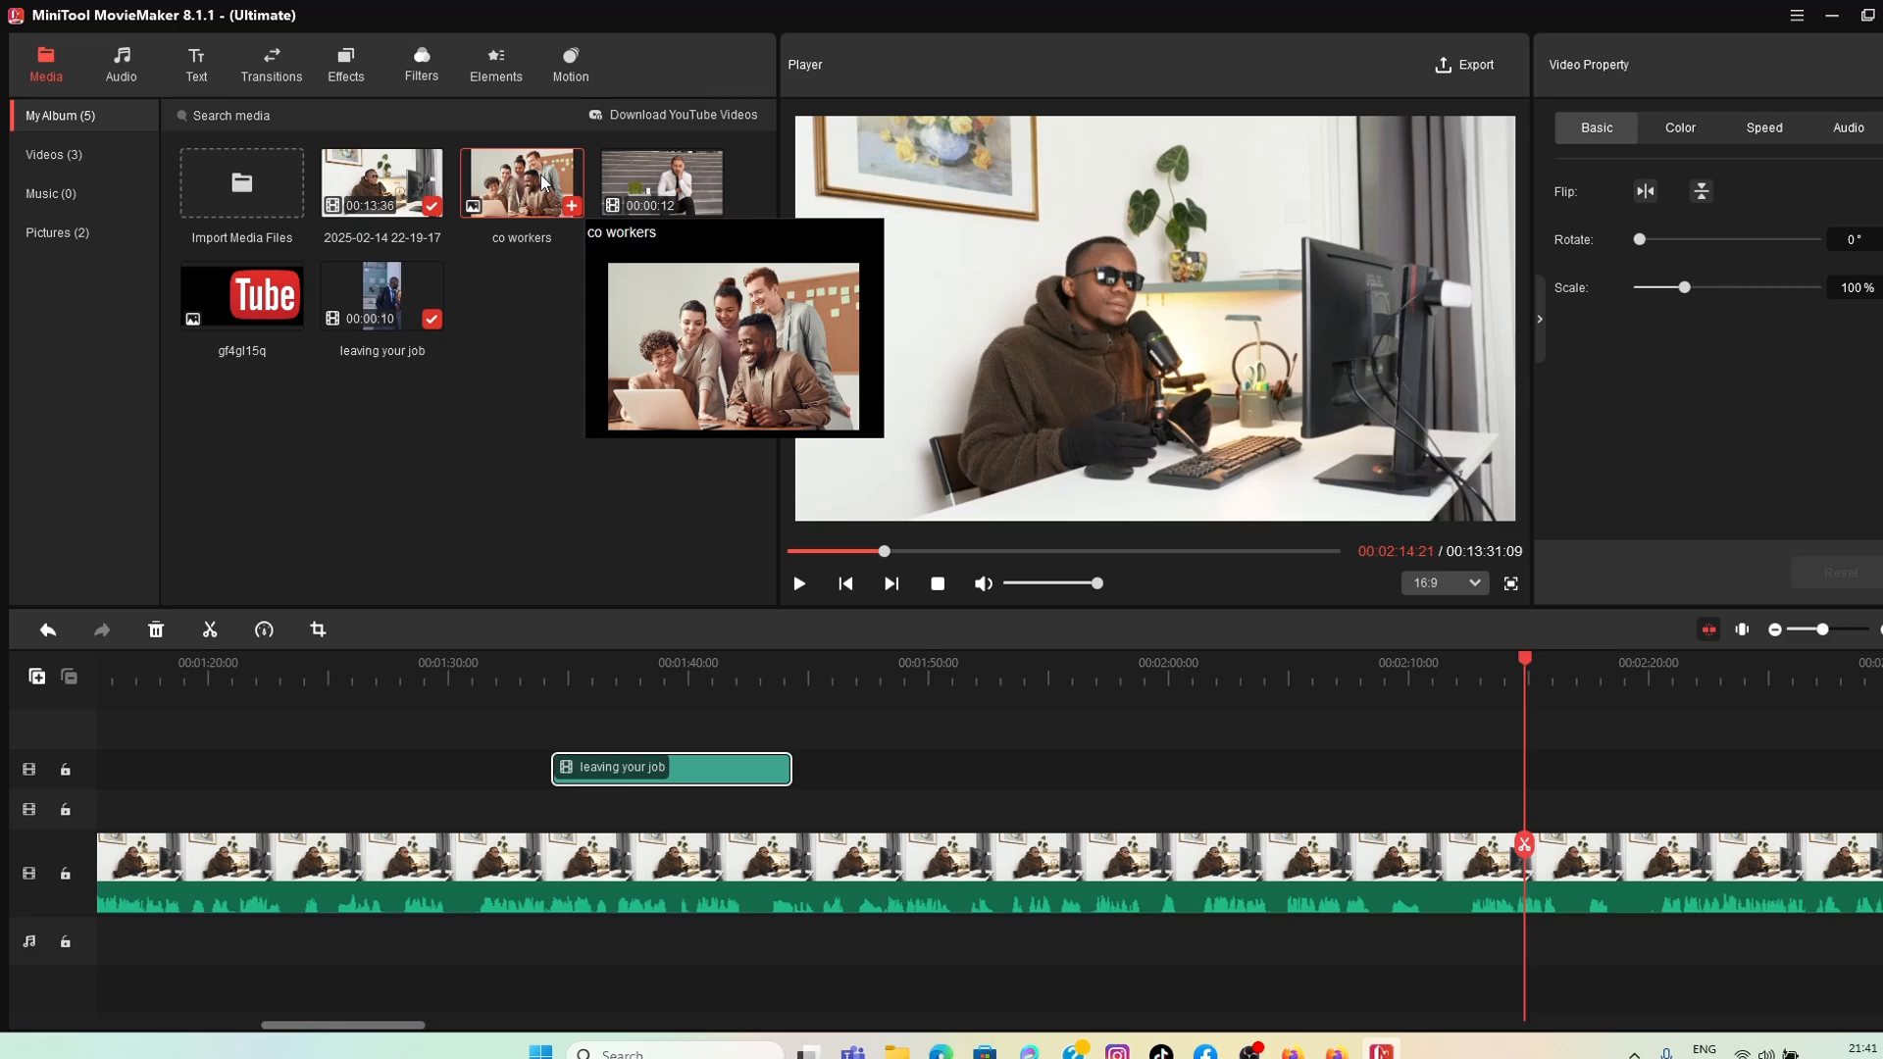
{"action": "left_click_drag", "start_coordinate": [535, 183], "coordinate": [1517, 719]}
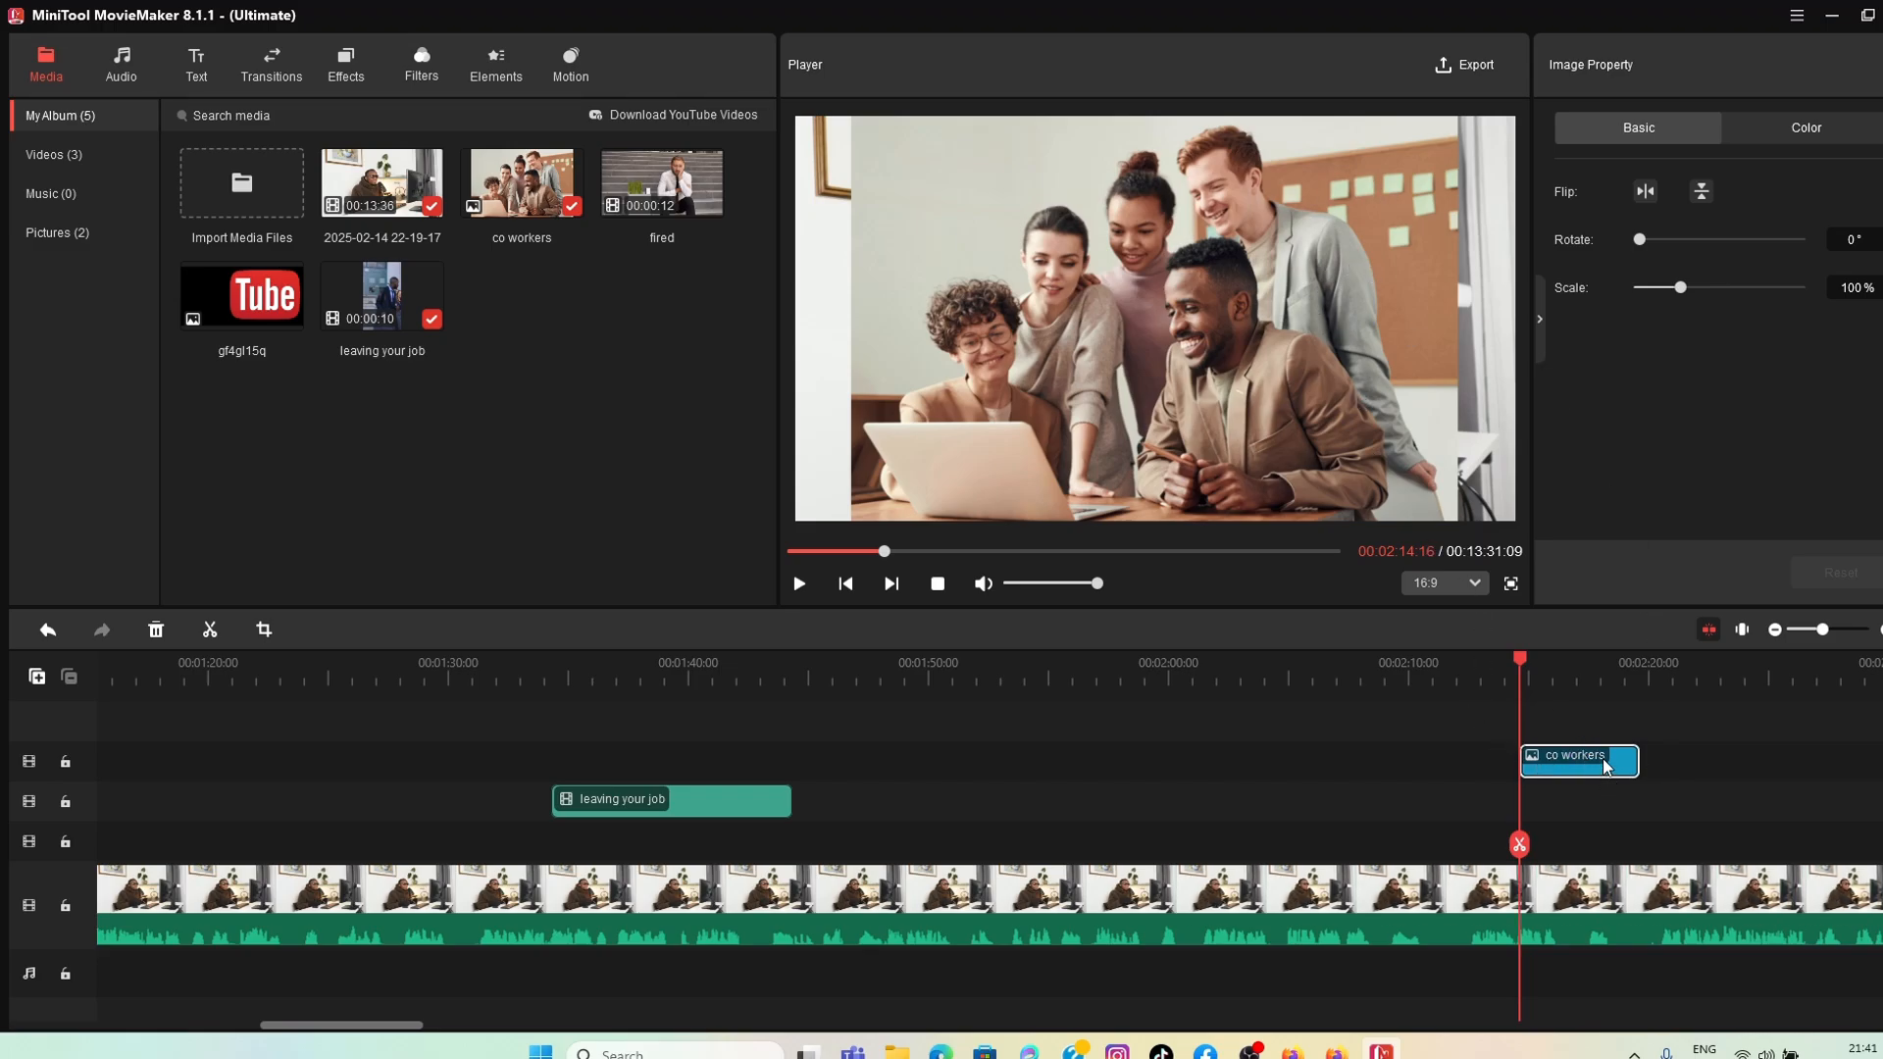
Step: Crop the "co workers" picture to a 16:9 ratio and play it back from just before it appears
{"action": "left_click", "coordinate": [263, 630]}
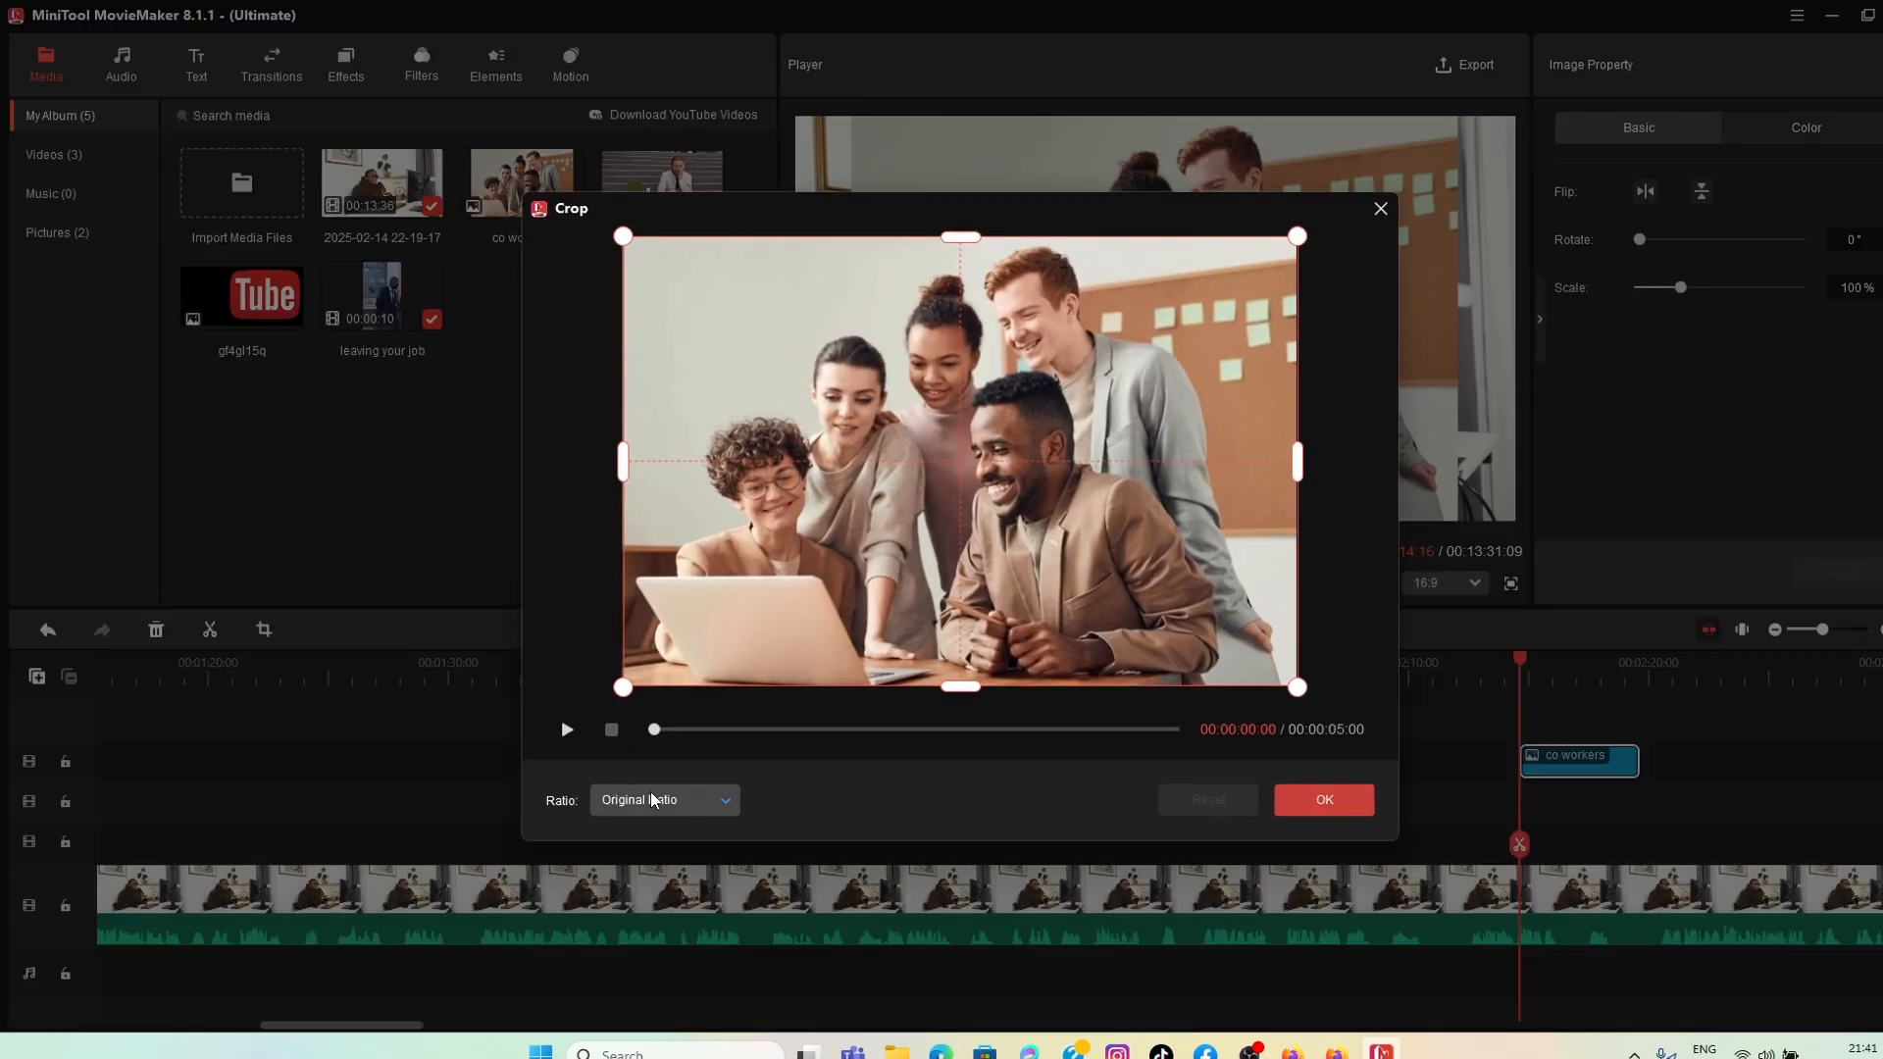
{"action": "left_click", "coordinate": [650, 797]}
{"action": "left_click", "coordinate": [642, 861]}
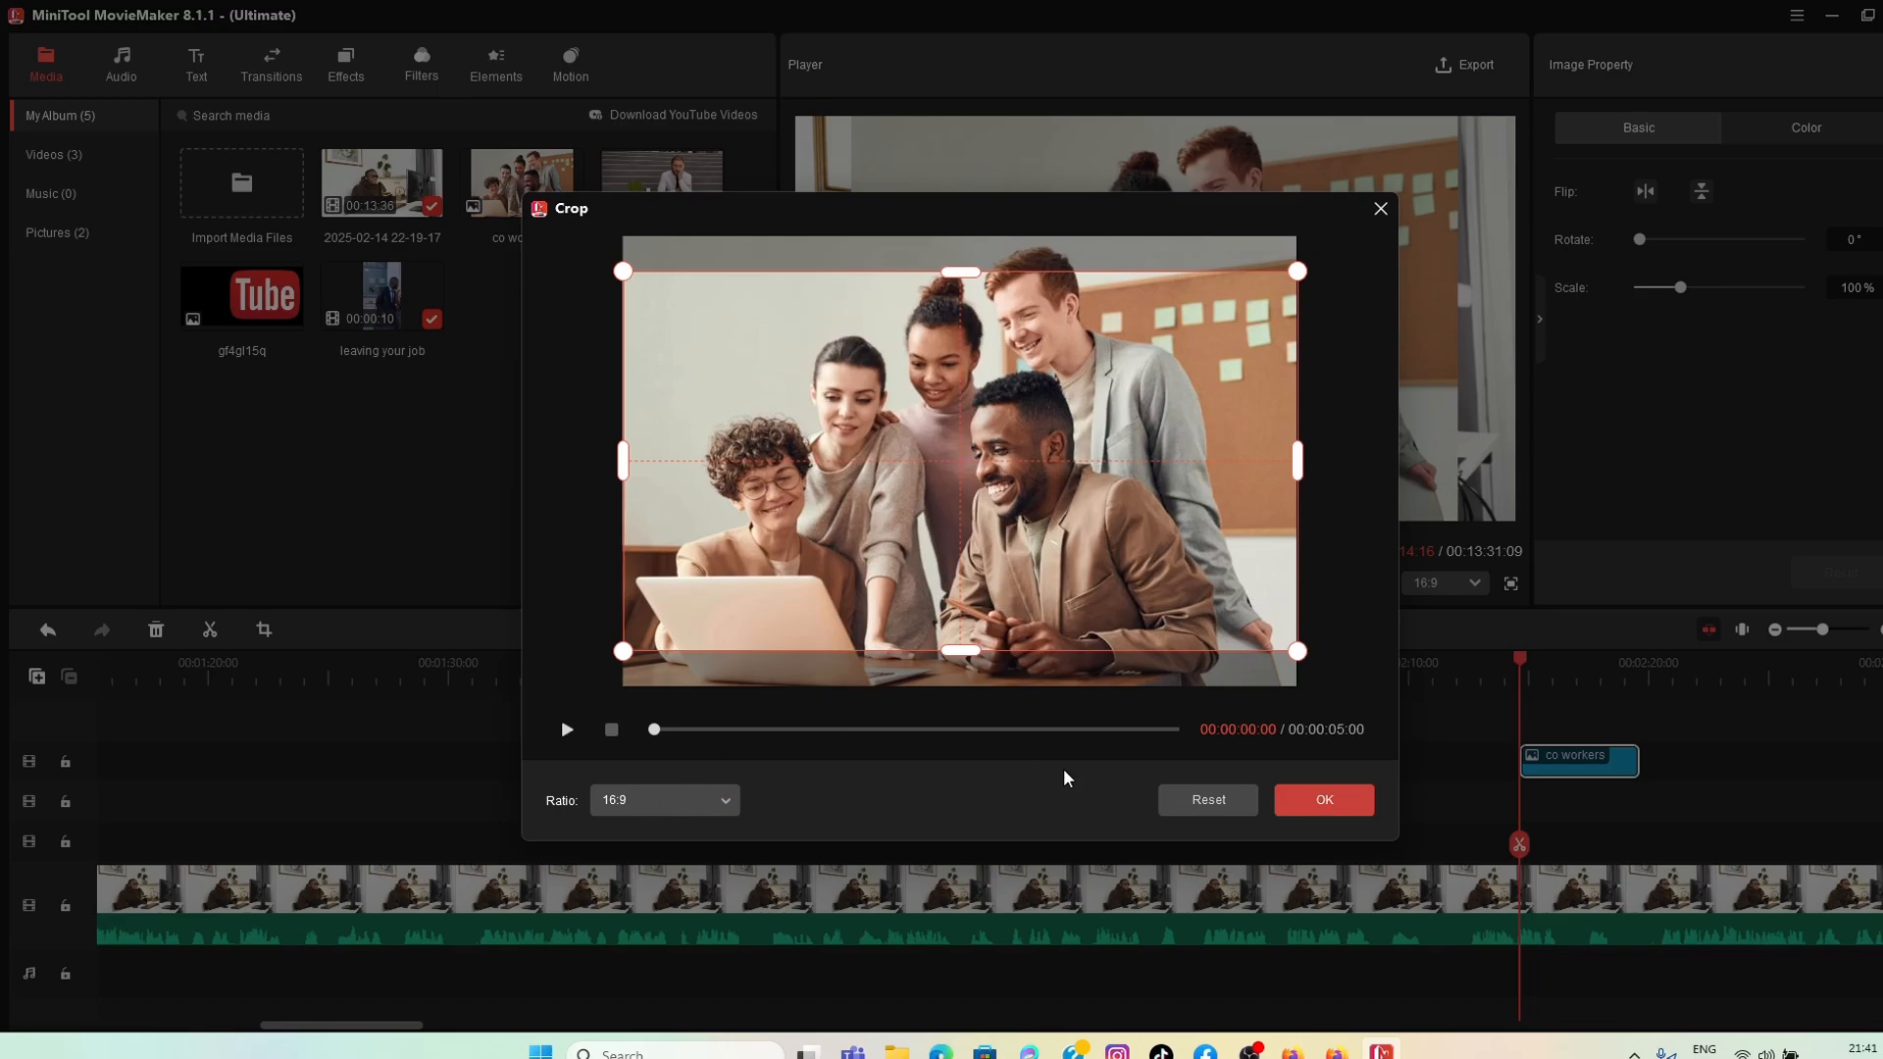
{"action": "left_click", "coordinate": [1324, 799]}
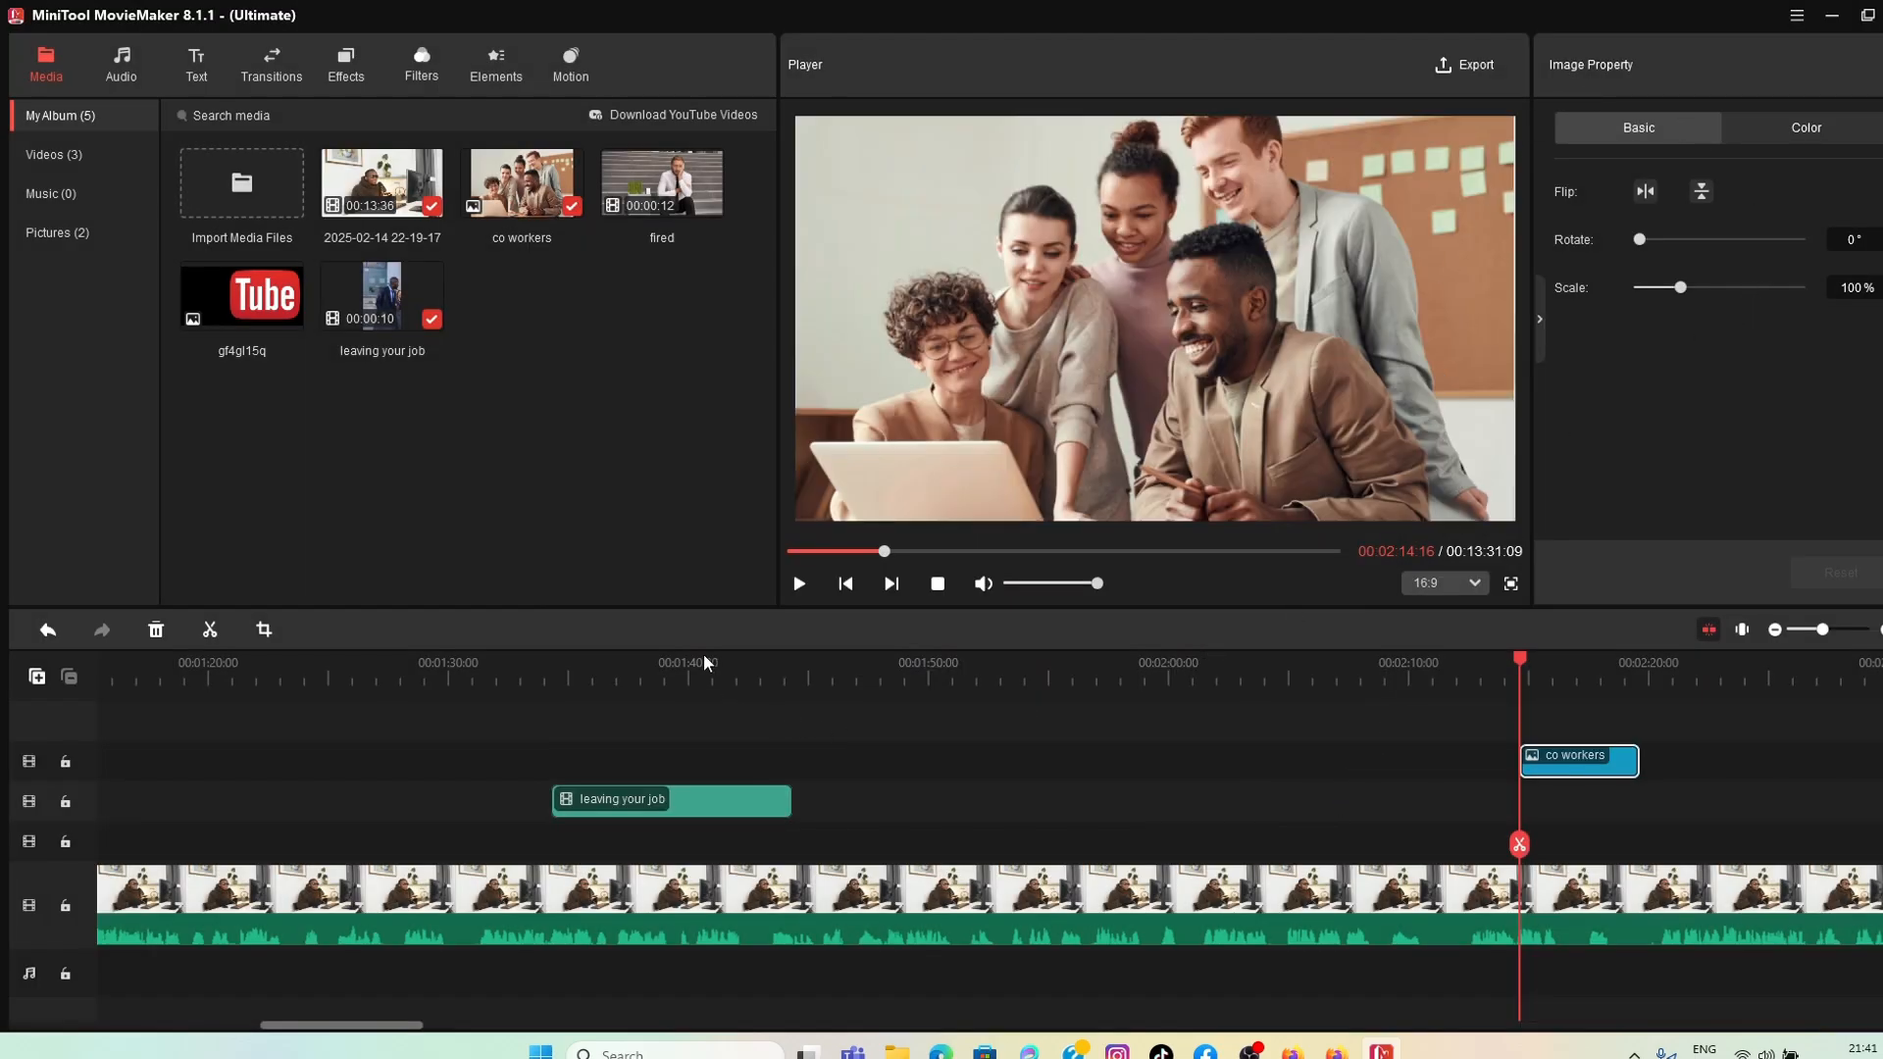
{"action": "left_click_drag", "start_coordinate": [1522, 674], "coordinate": [1449, 681]}
{"action": "left_click", "coordinate": [800, 588]}
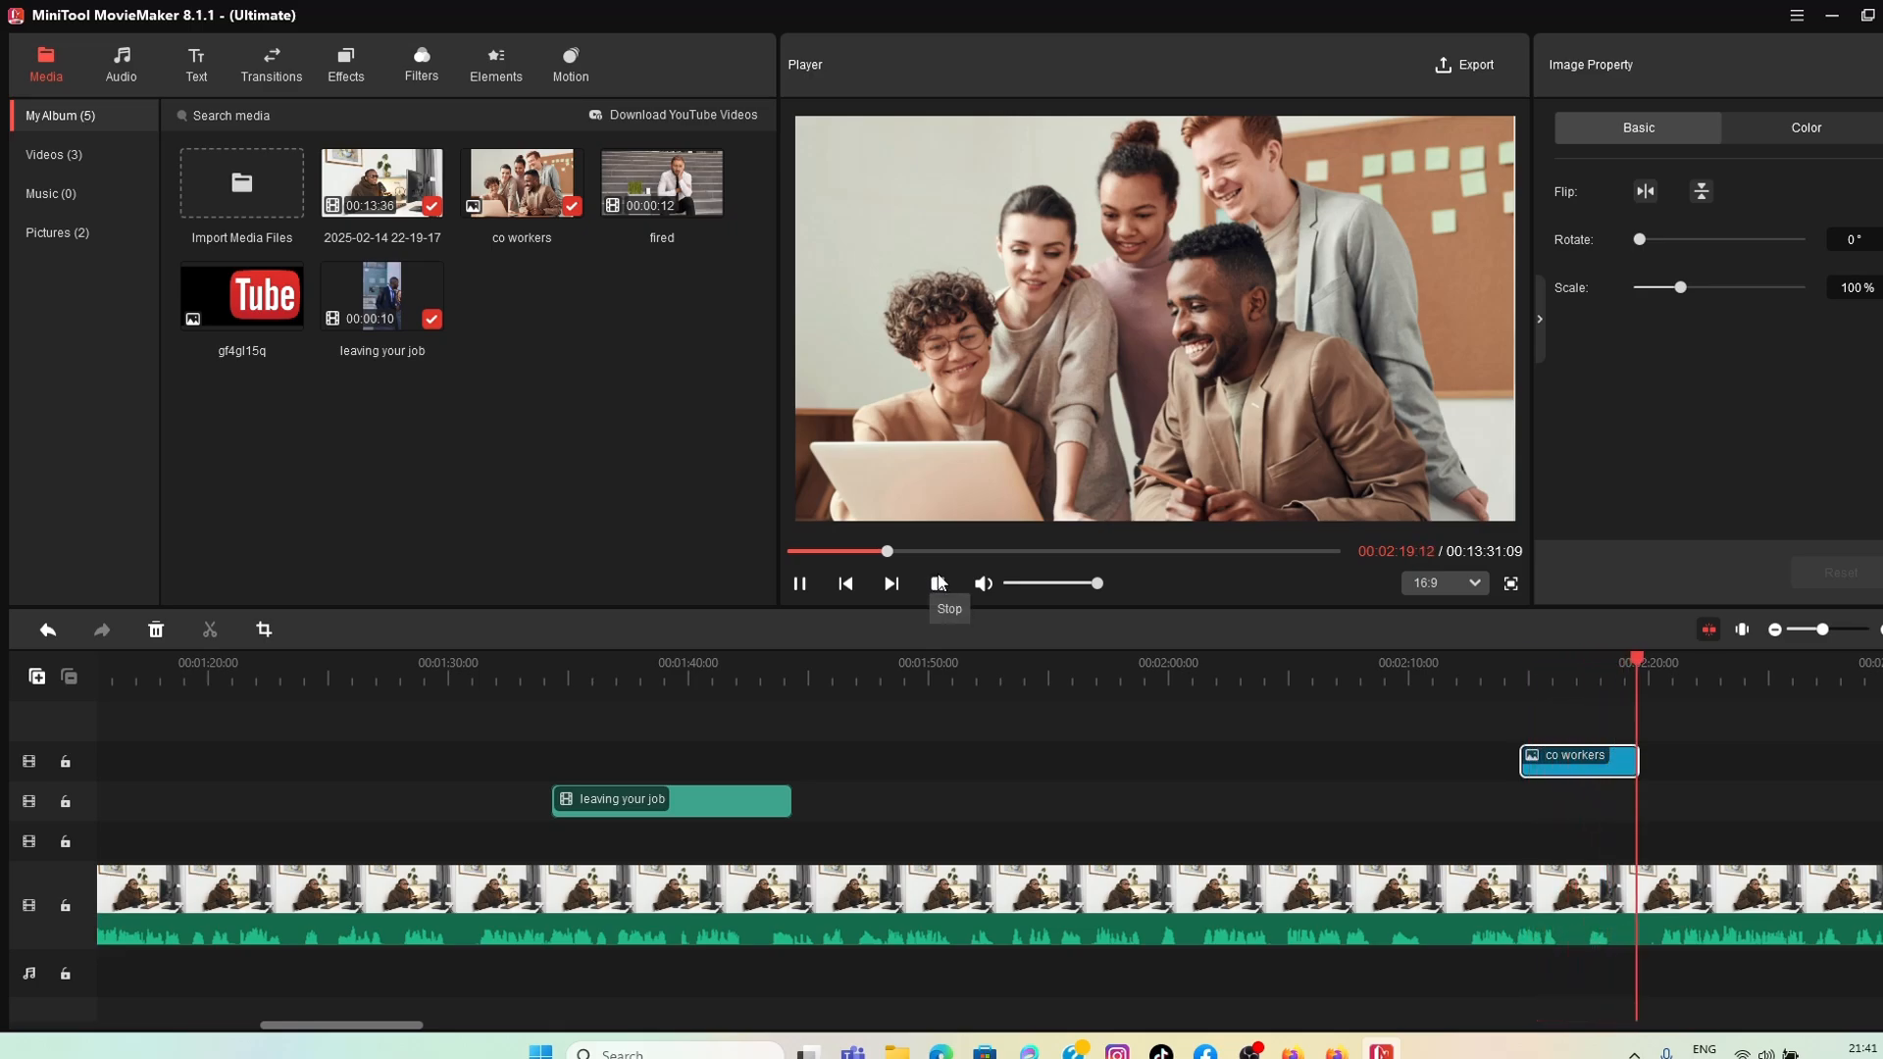
{"action": "left_click", "coordinate": [800, 583]}
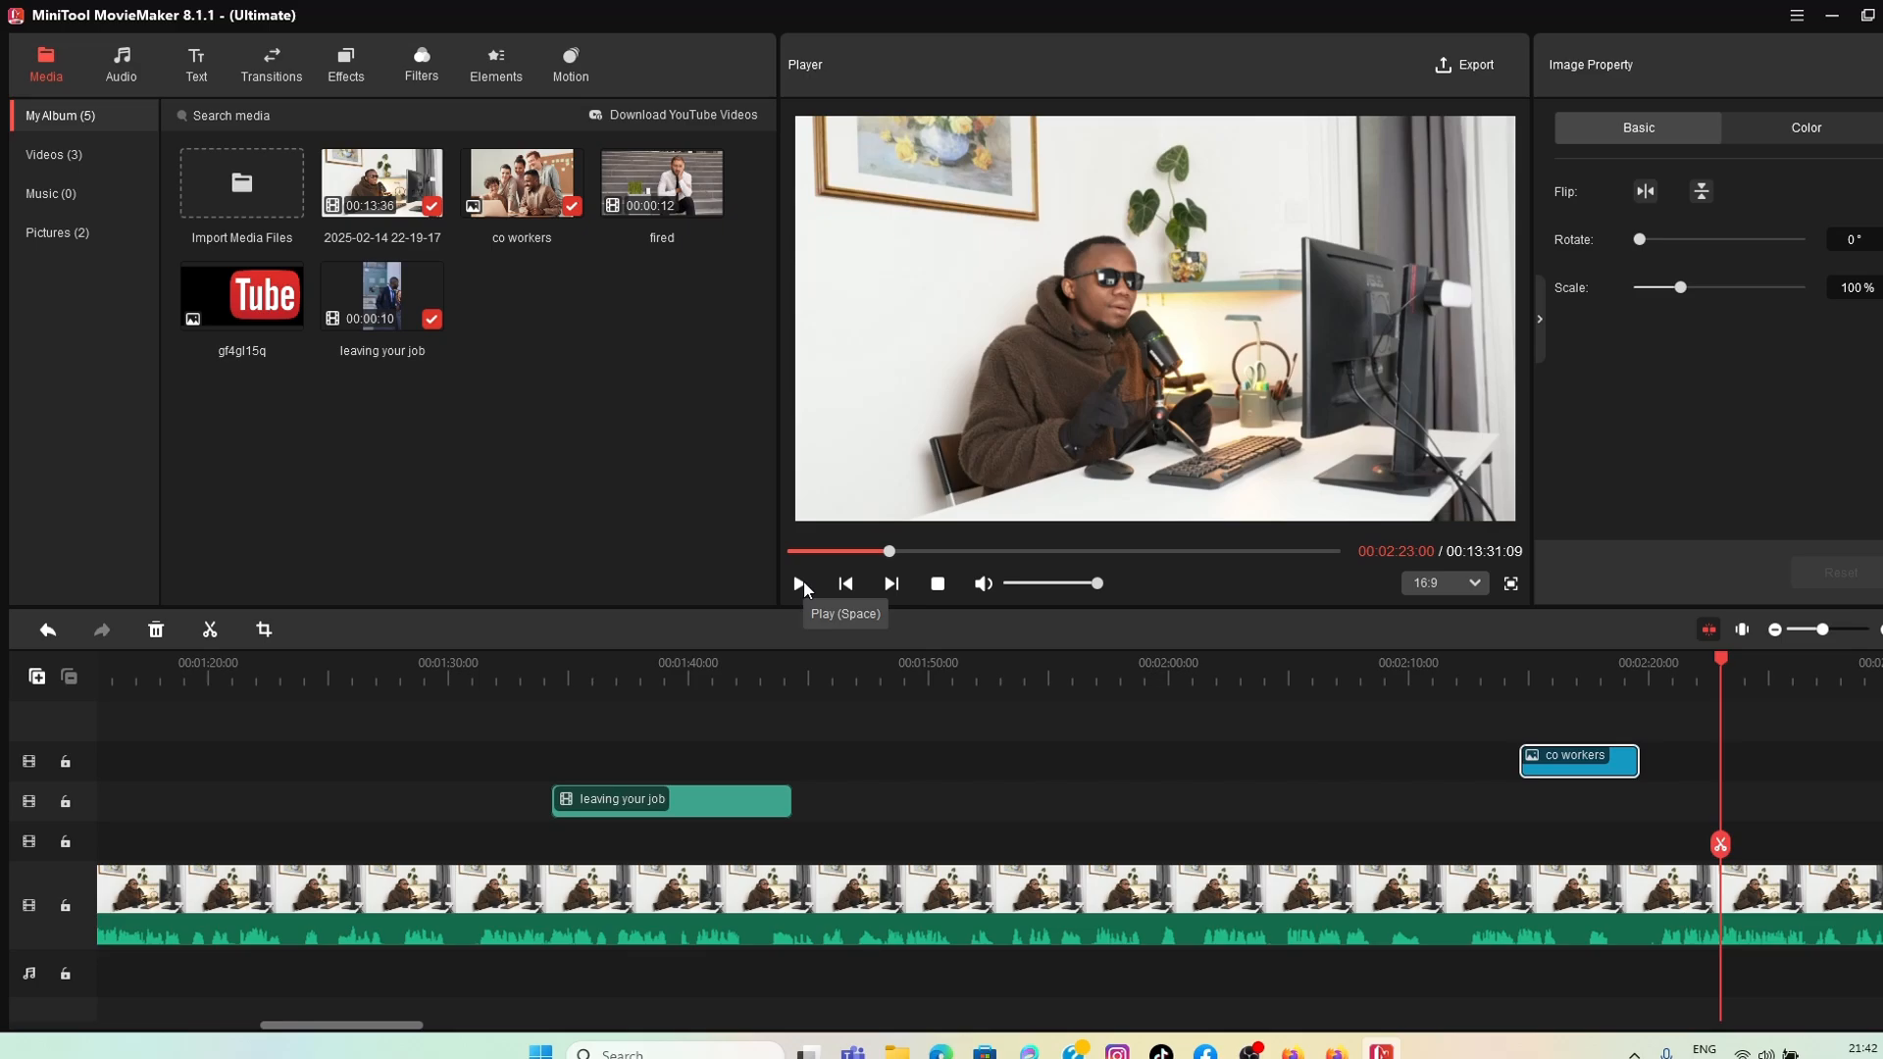
Step: Add the Zoom in center motion on a new track above the overlays at 00:02:23 and play from just before the "co workers" picture
{"action": "left_click", "coordinate": [355, 79]}
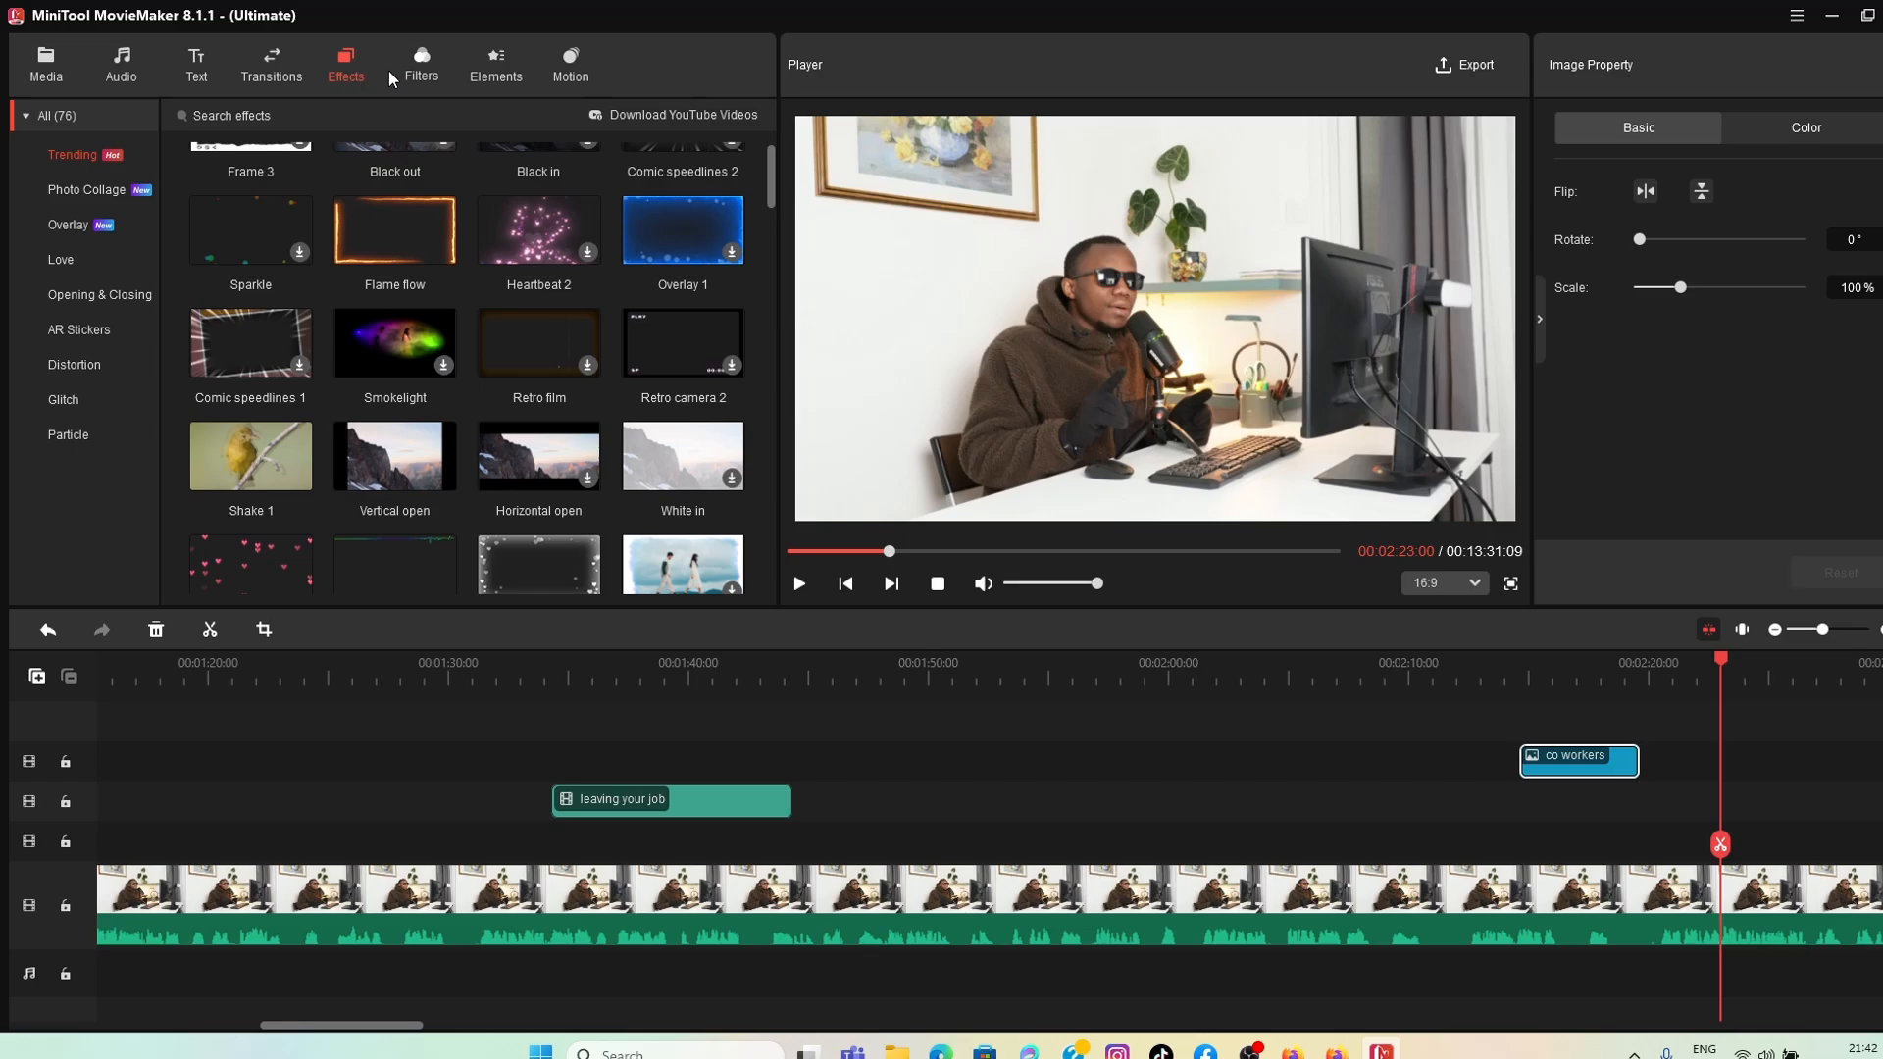
{"action": "left_click", "coordinate": [571, 73]}
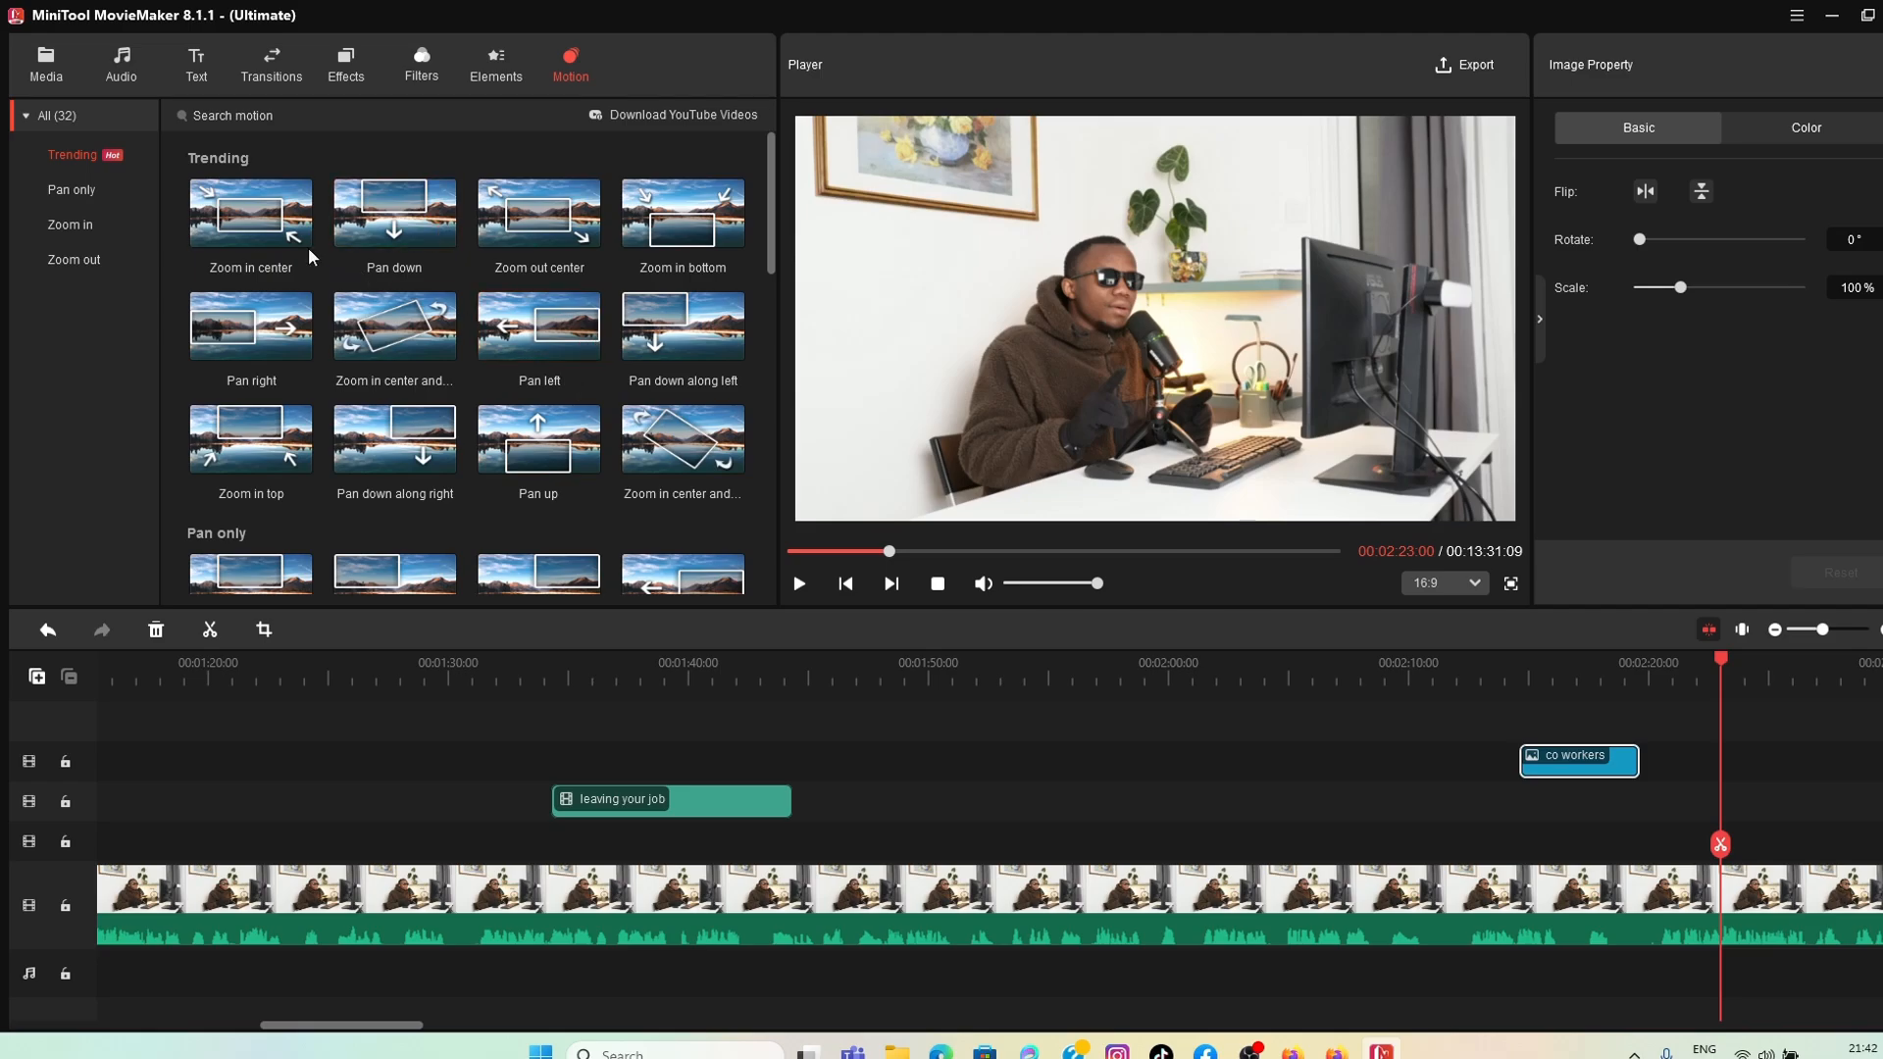
{"action": "mouse_move", "coordinate": [288, 243]}
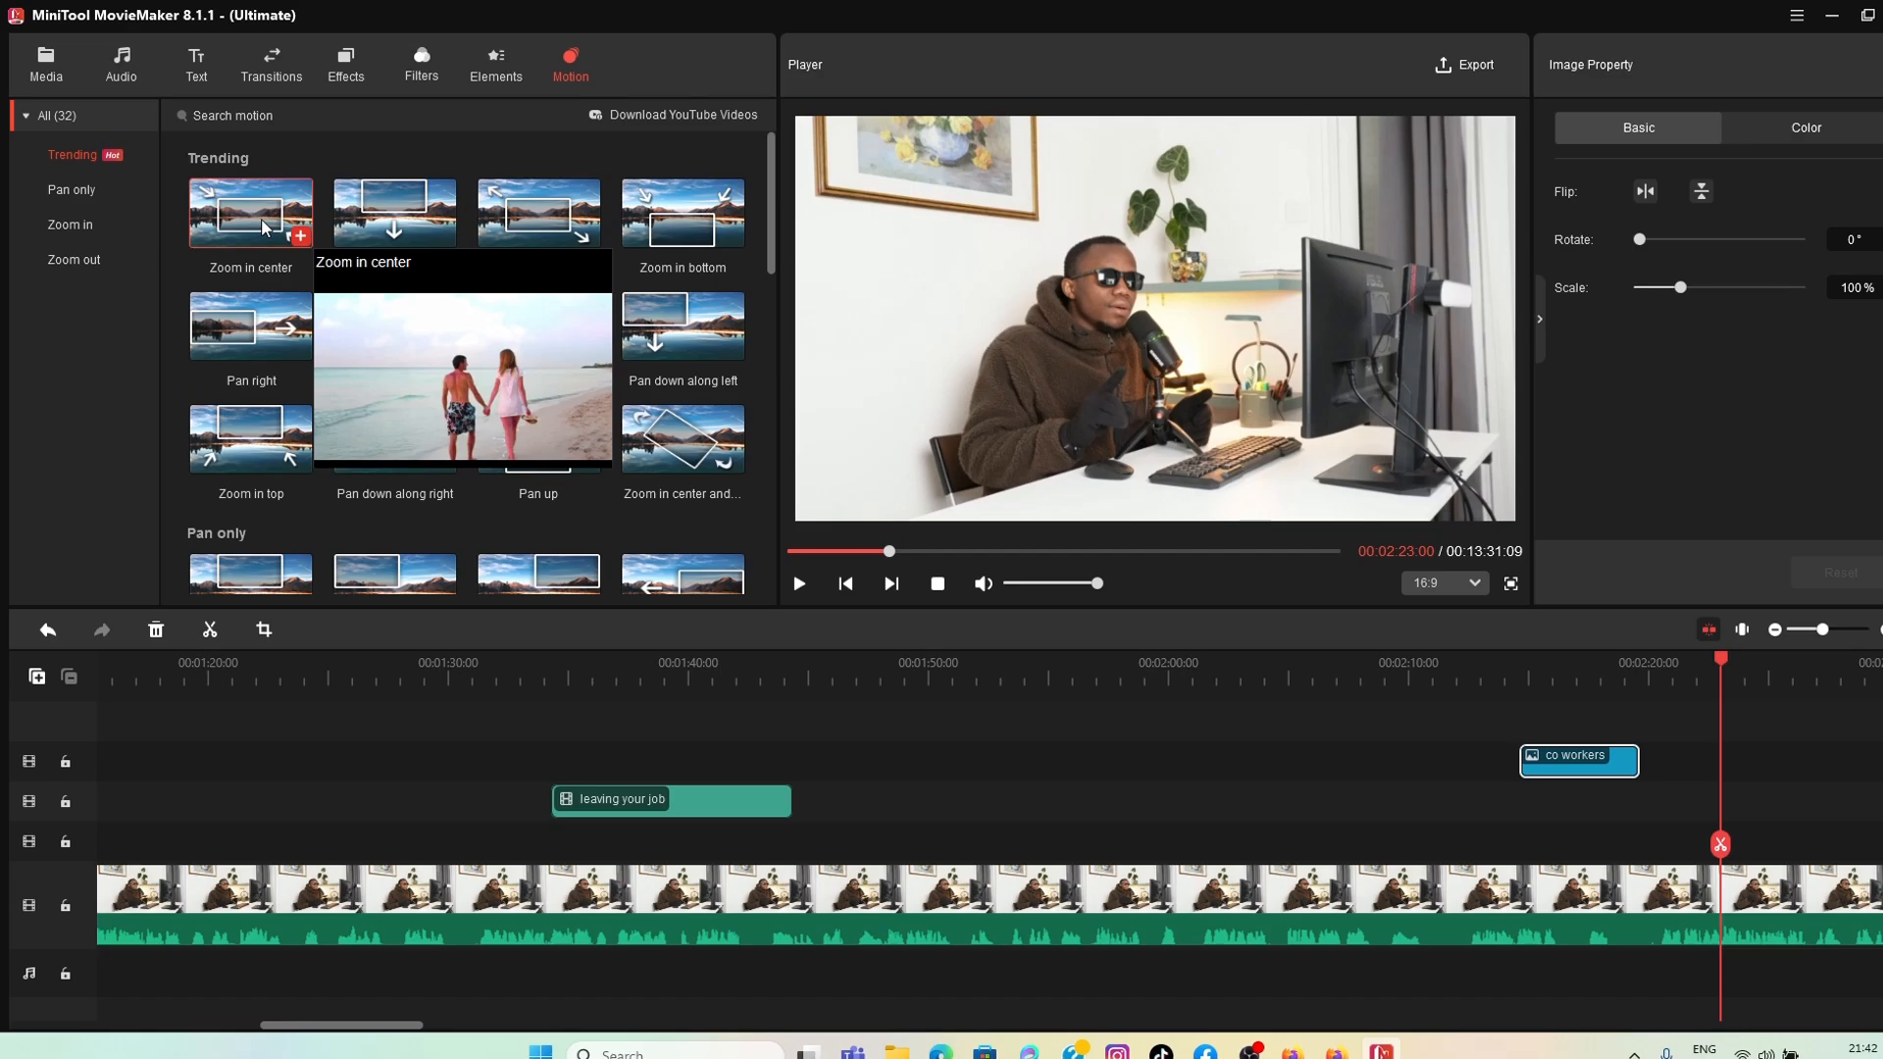
{"action": "mouse_move", "coordinate": [232, 232]}
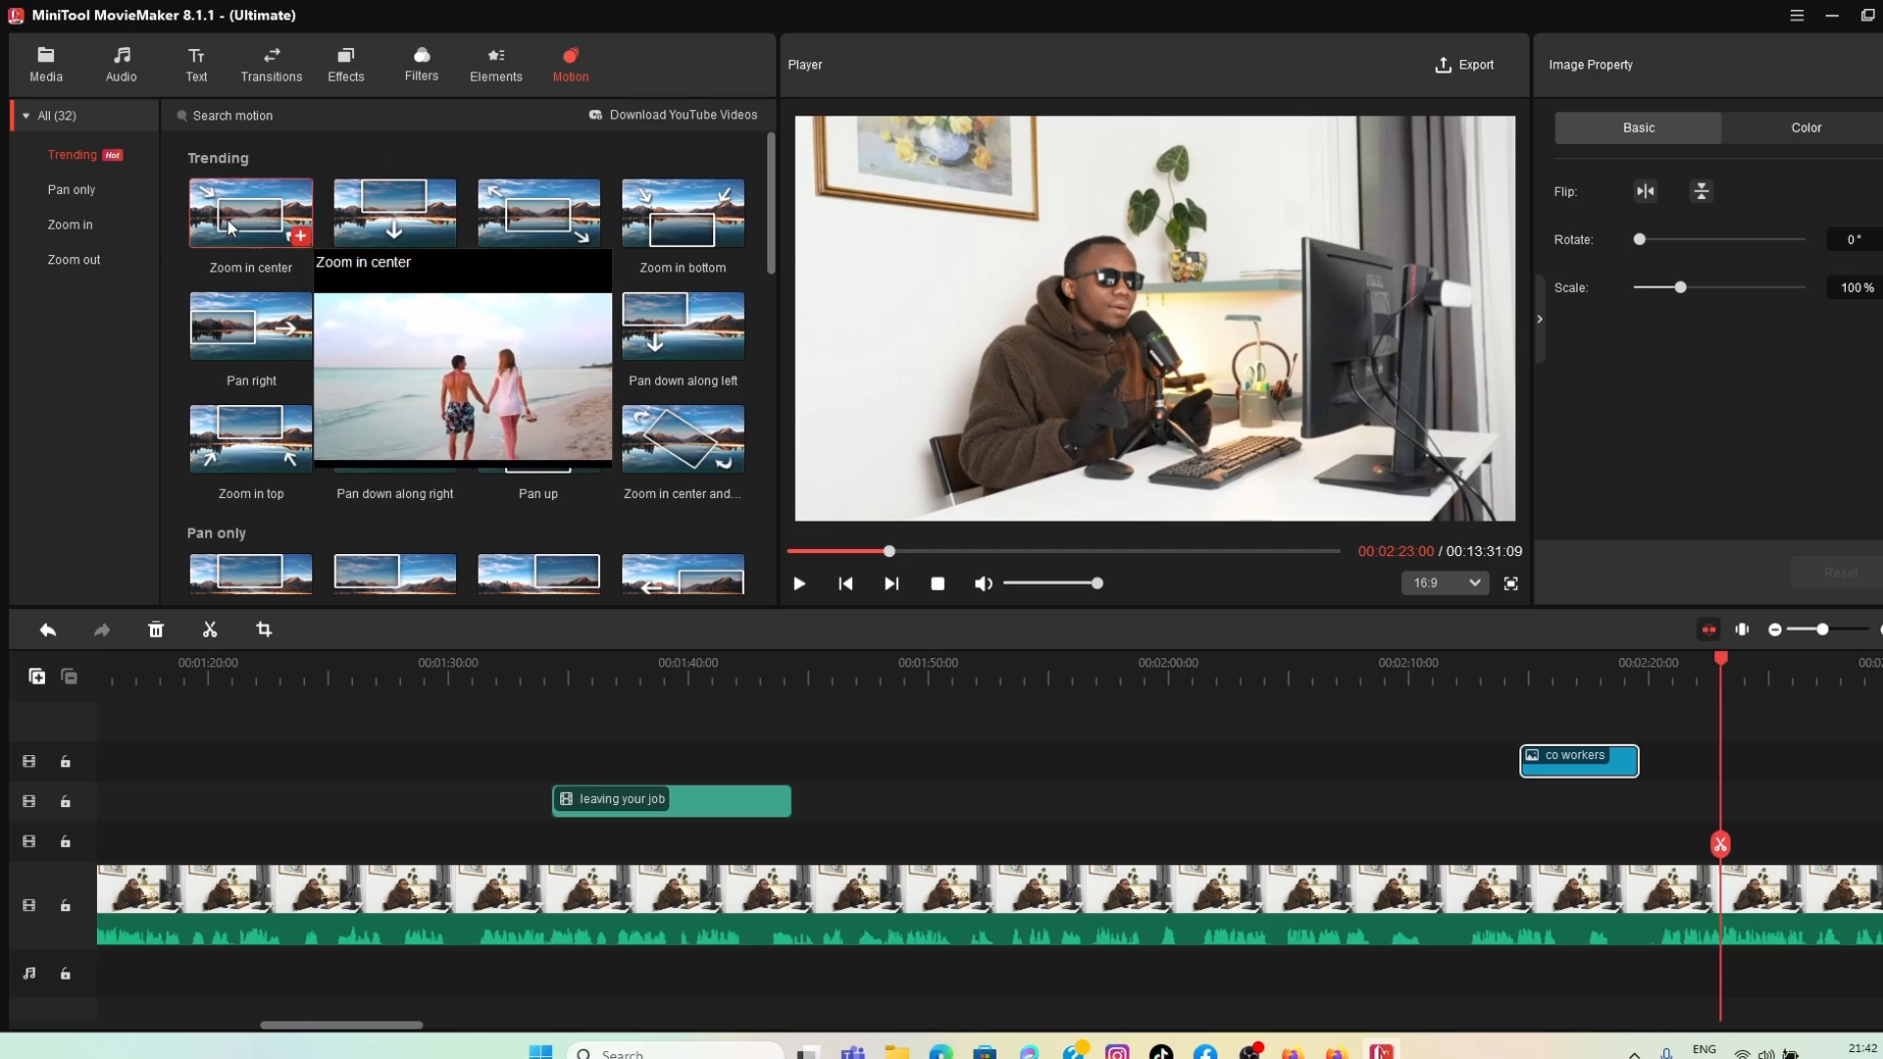
{"action": "mouse_move", "coordinate": [549, 219]}
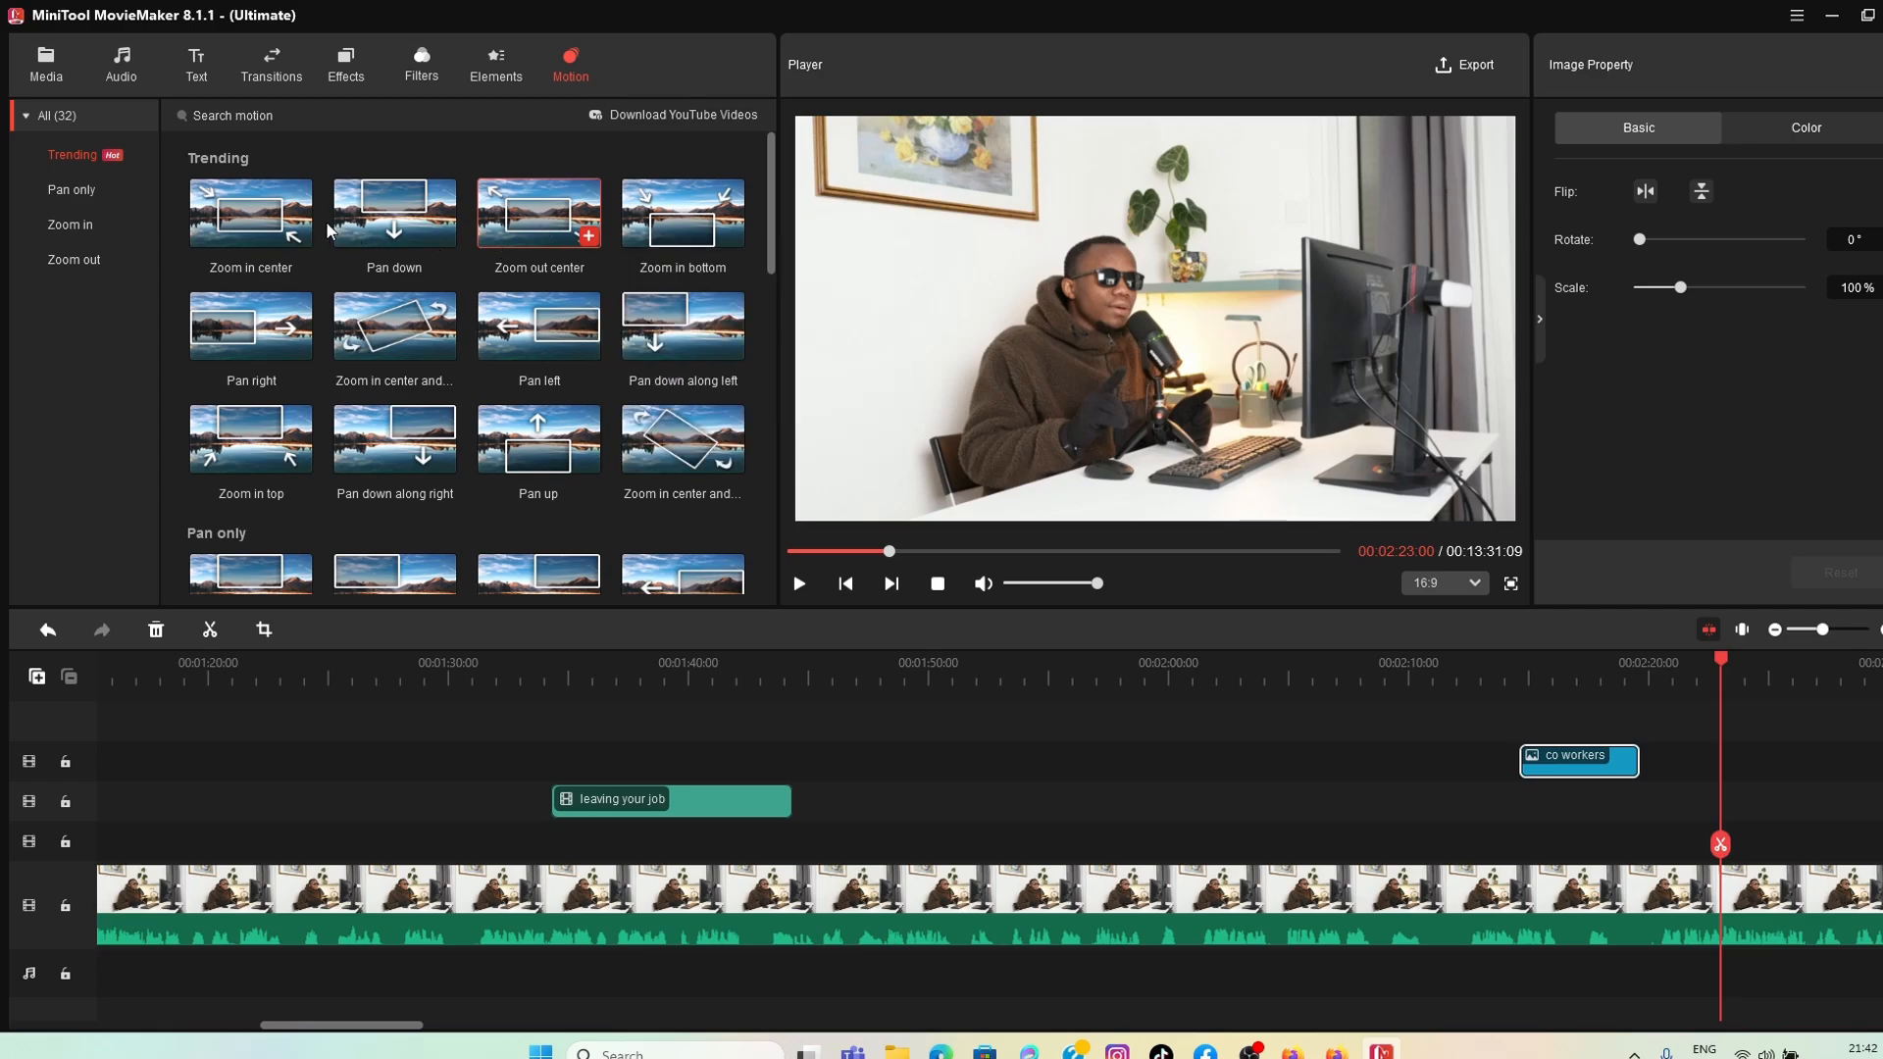
{"action": "left_click_drag", "start_coordinate": [244, 214], "coordinate": [1726, 692]}
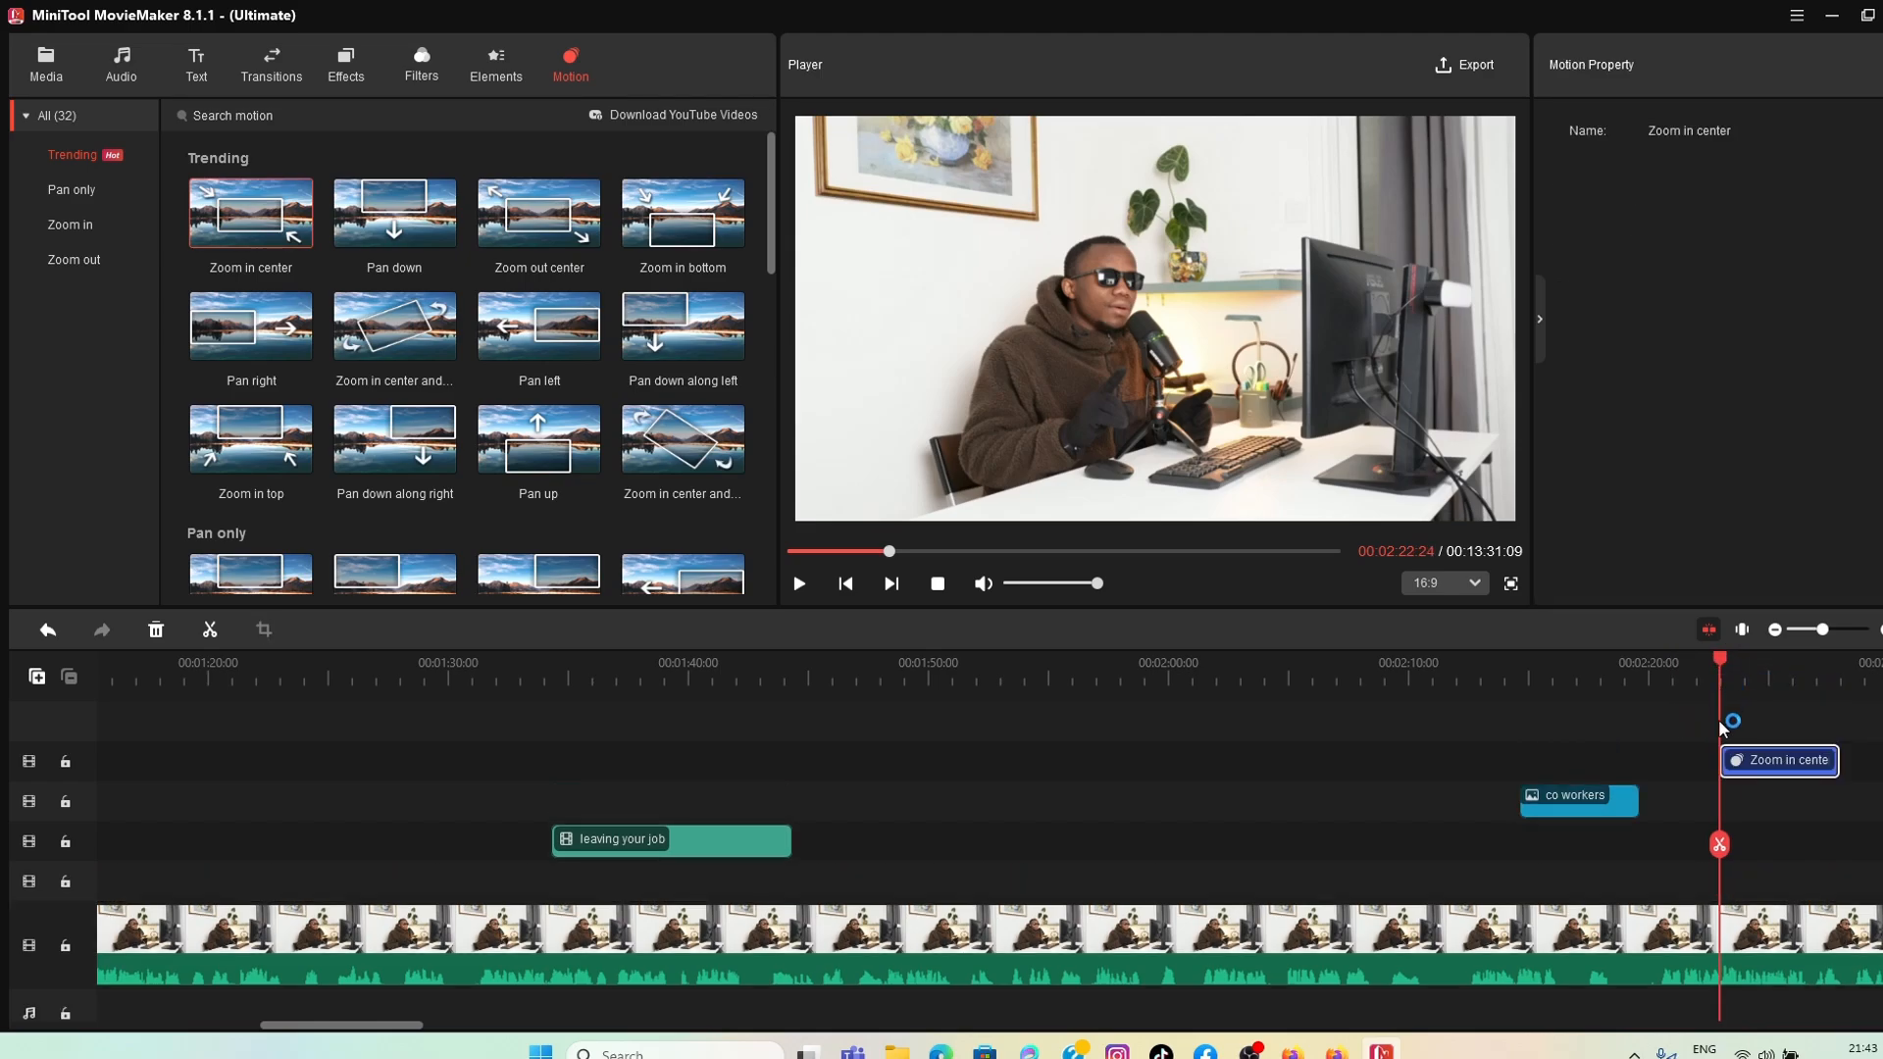
{"action": "left_click_drag", "start_coordinate": [1719, 665], "coordinate": [1501, 665]}
{"action": "left_click", "coordinate": [799, 584]}
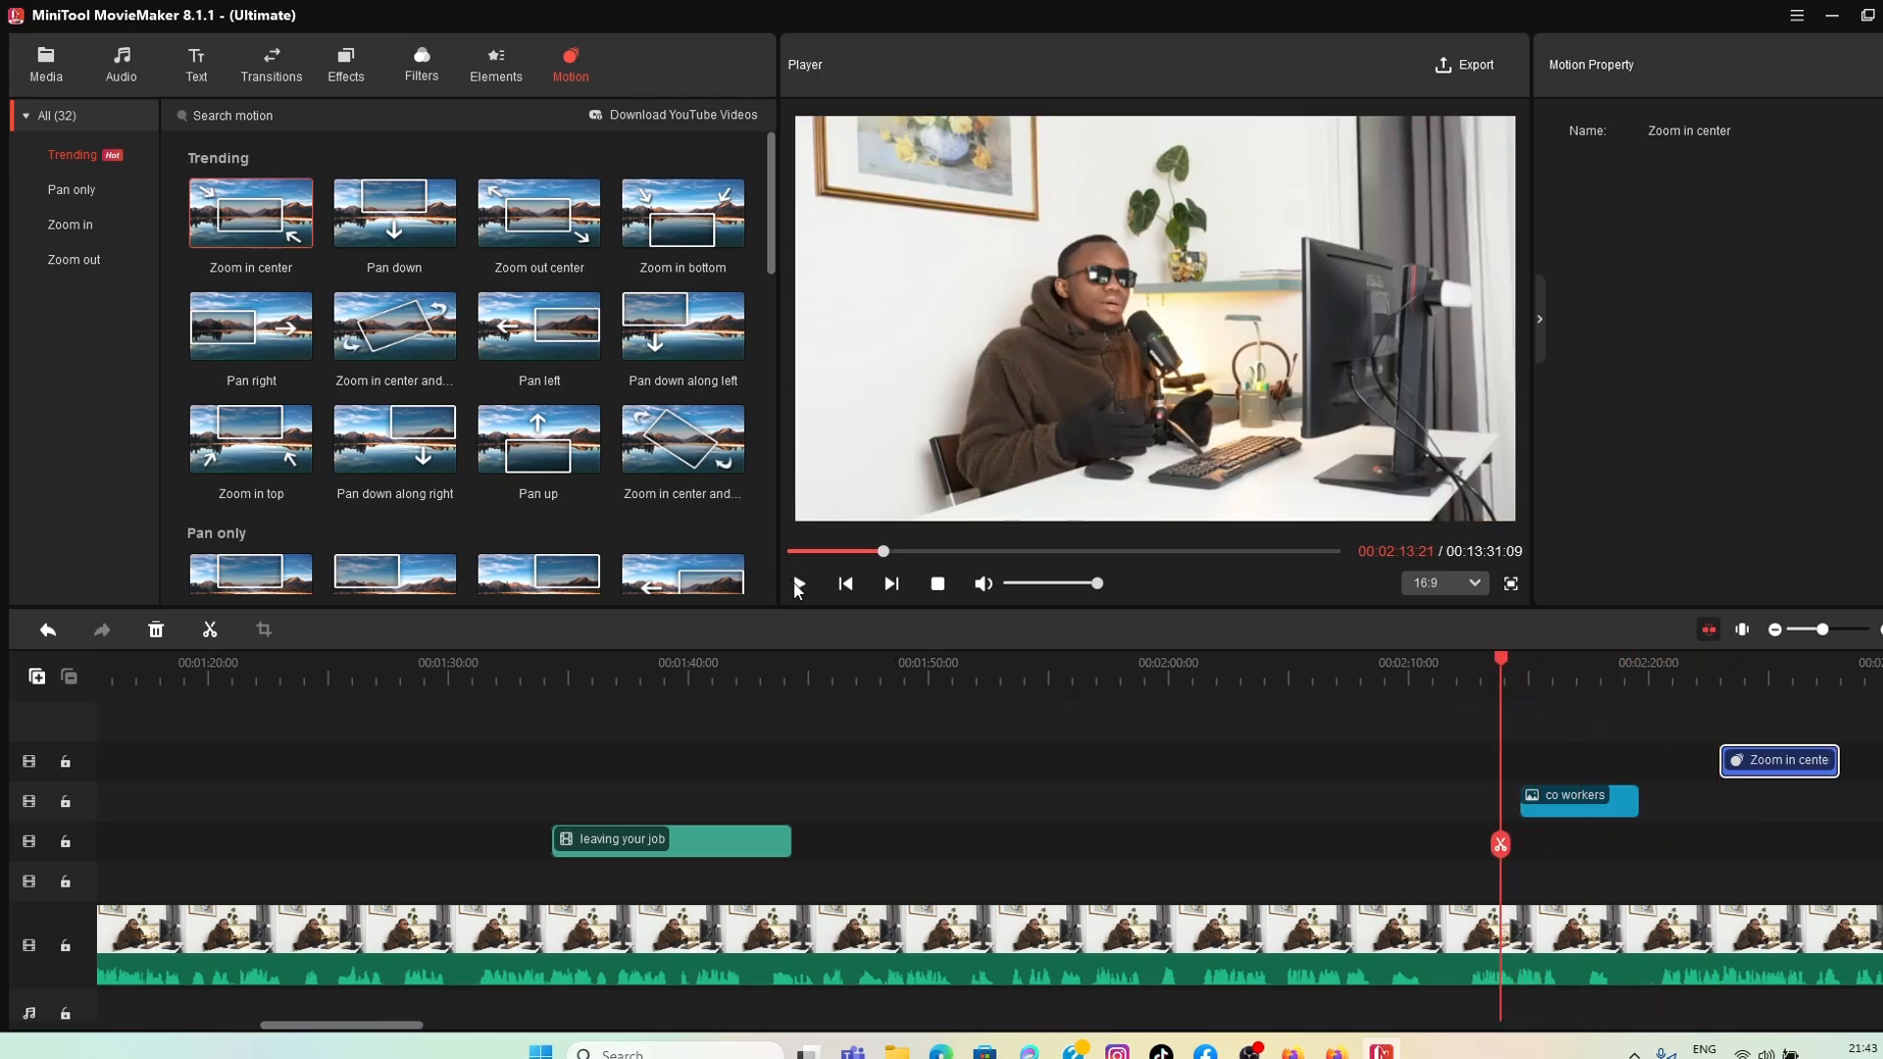
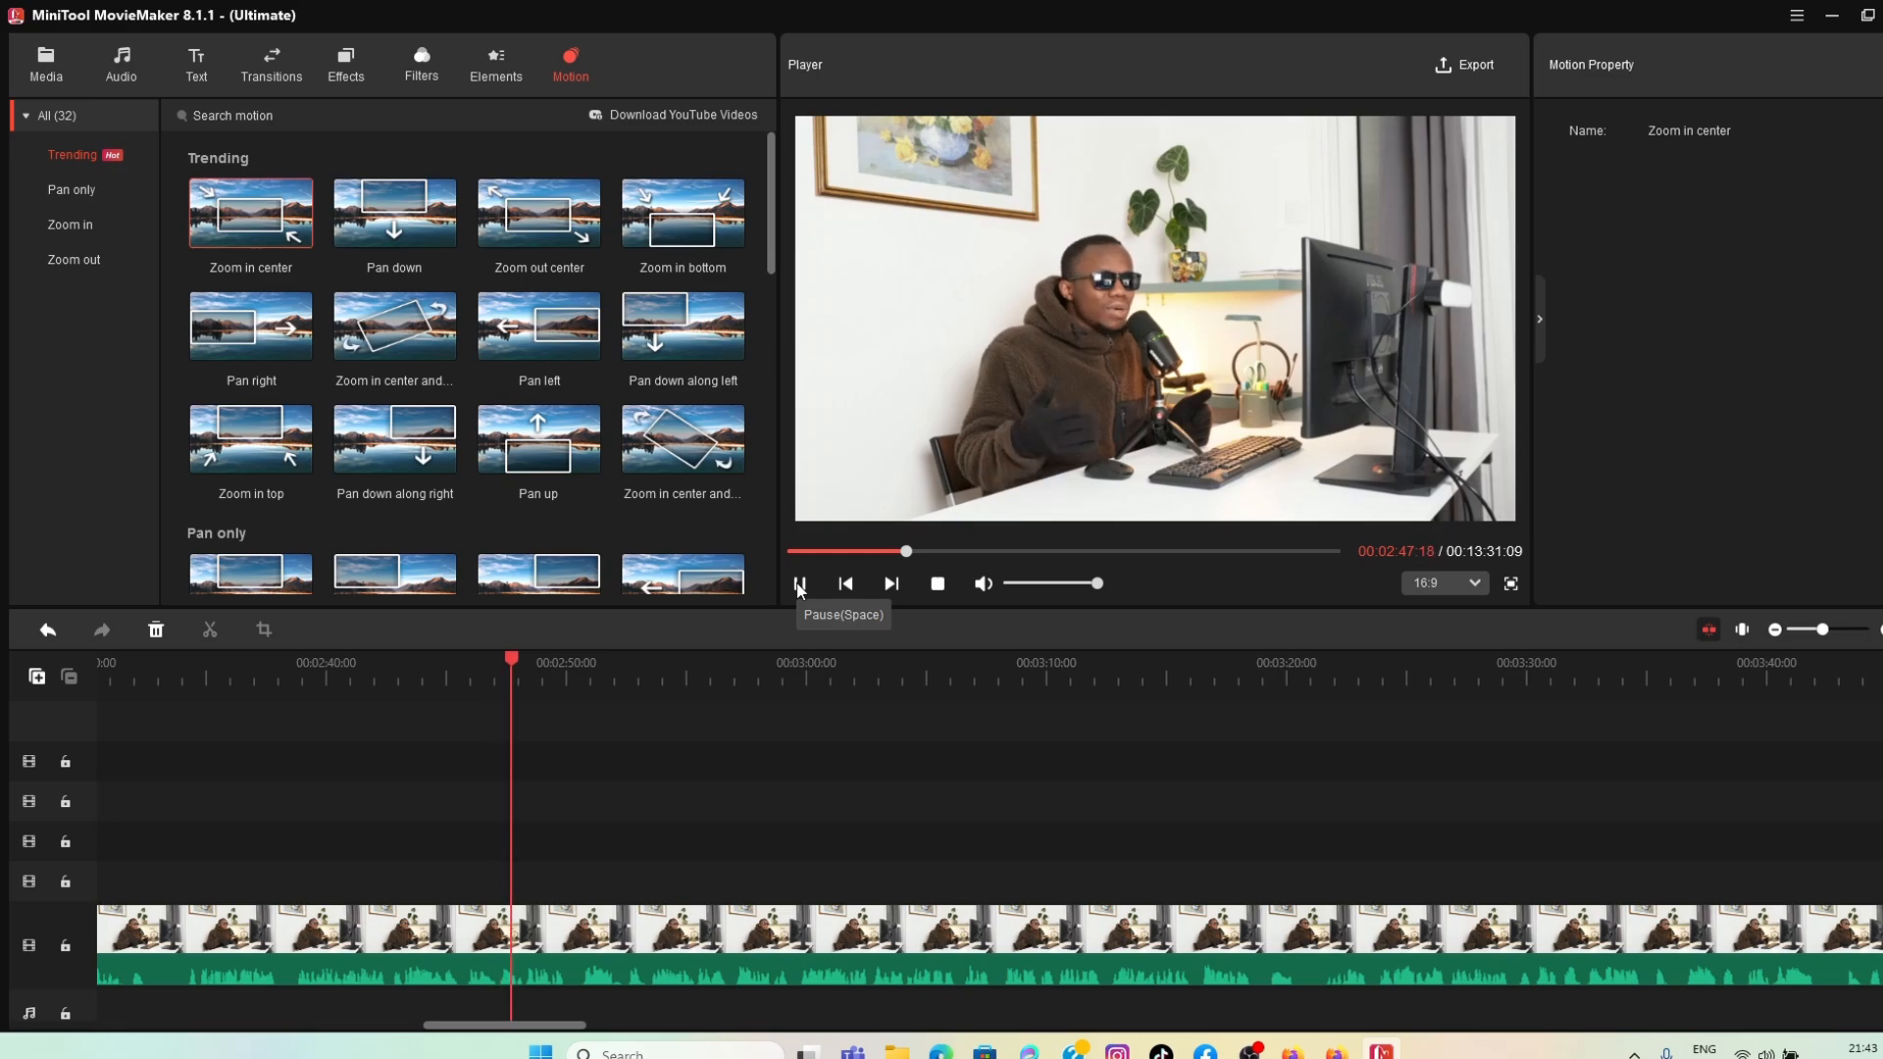
Step: Pause near 00:02:50, add the Zoom out center motion on a new track there, and play past it to about 00:03:02
{"action": "left_click", "coordinate": [800, 585]}
{"action": "left_click", "coordinate": [799, 585]}
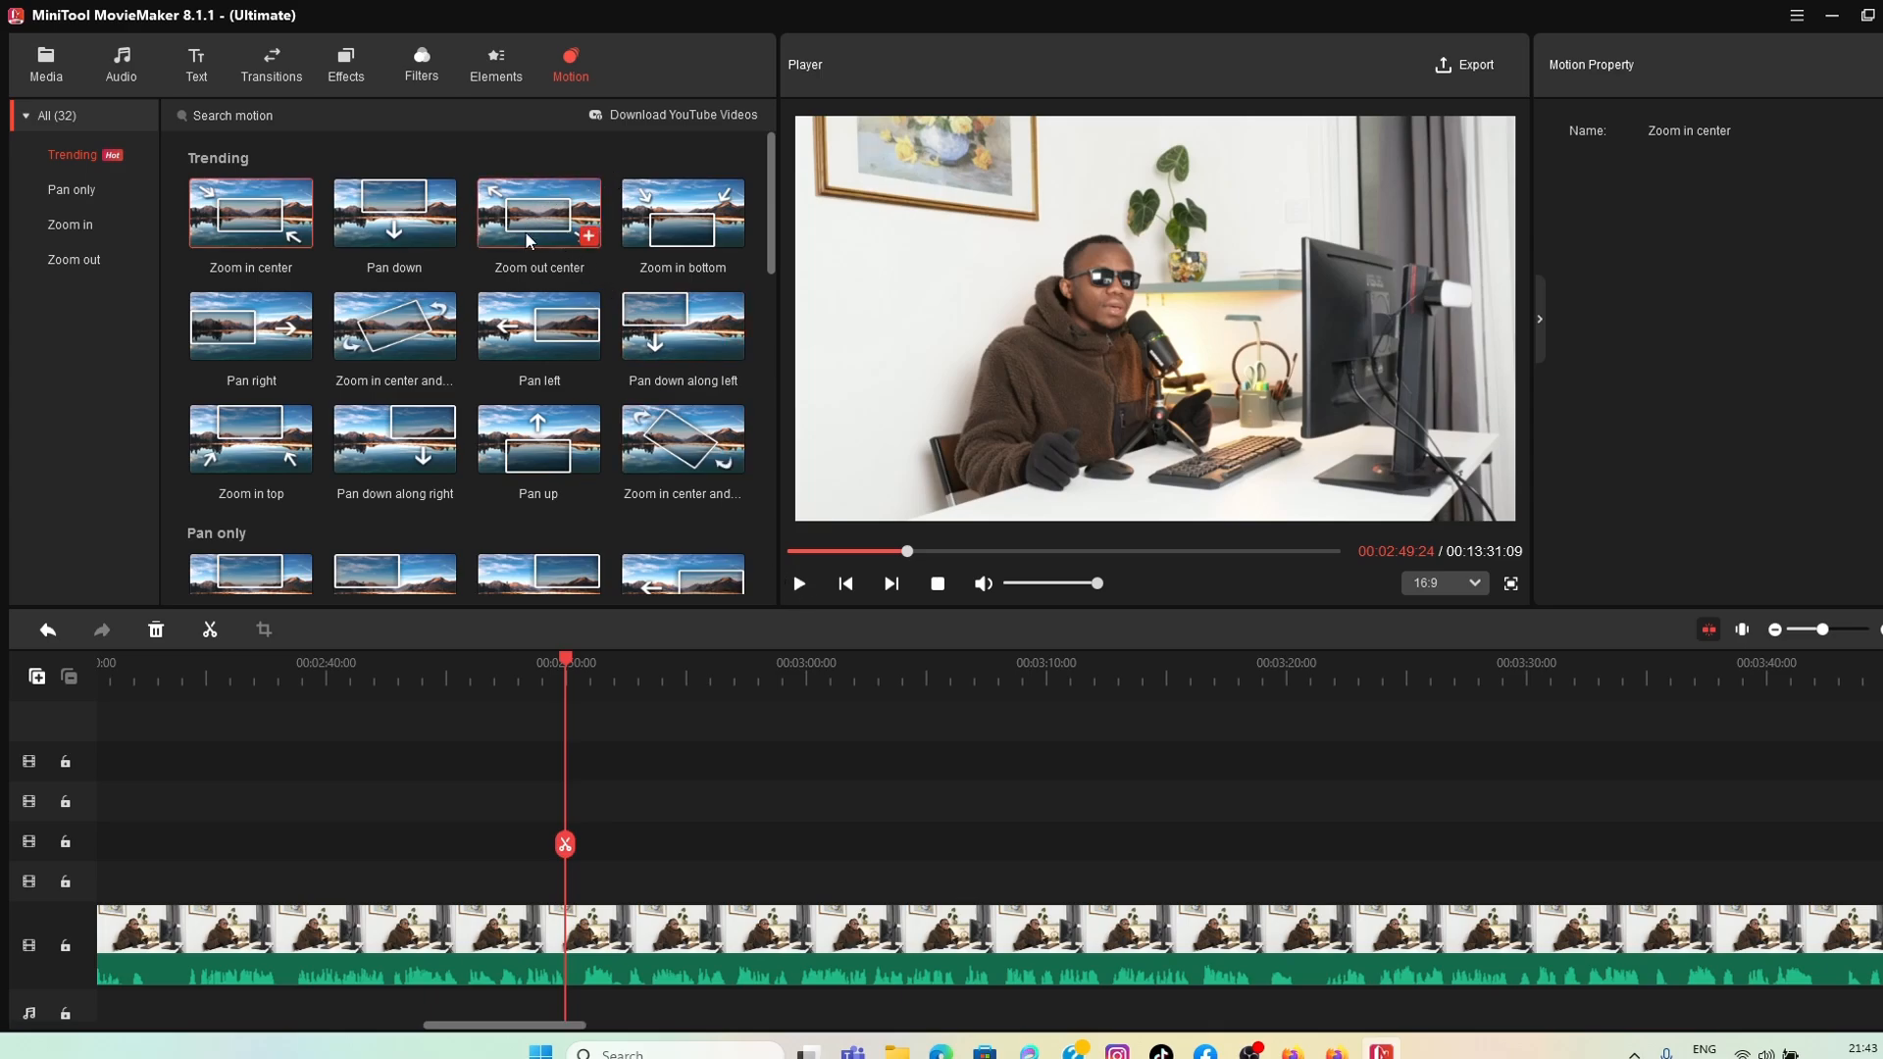
{"action": "mouse_move", "coordinate": [526, 231]}
{"action": "left_click_drag", "start_coordinate": [538, 221], "coordinate": [553, 715]}
{"action": "left_click", "coordinate": [797, 586]}
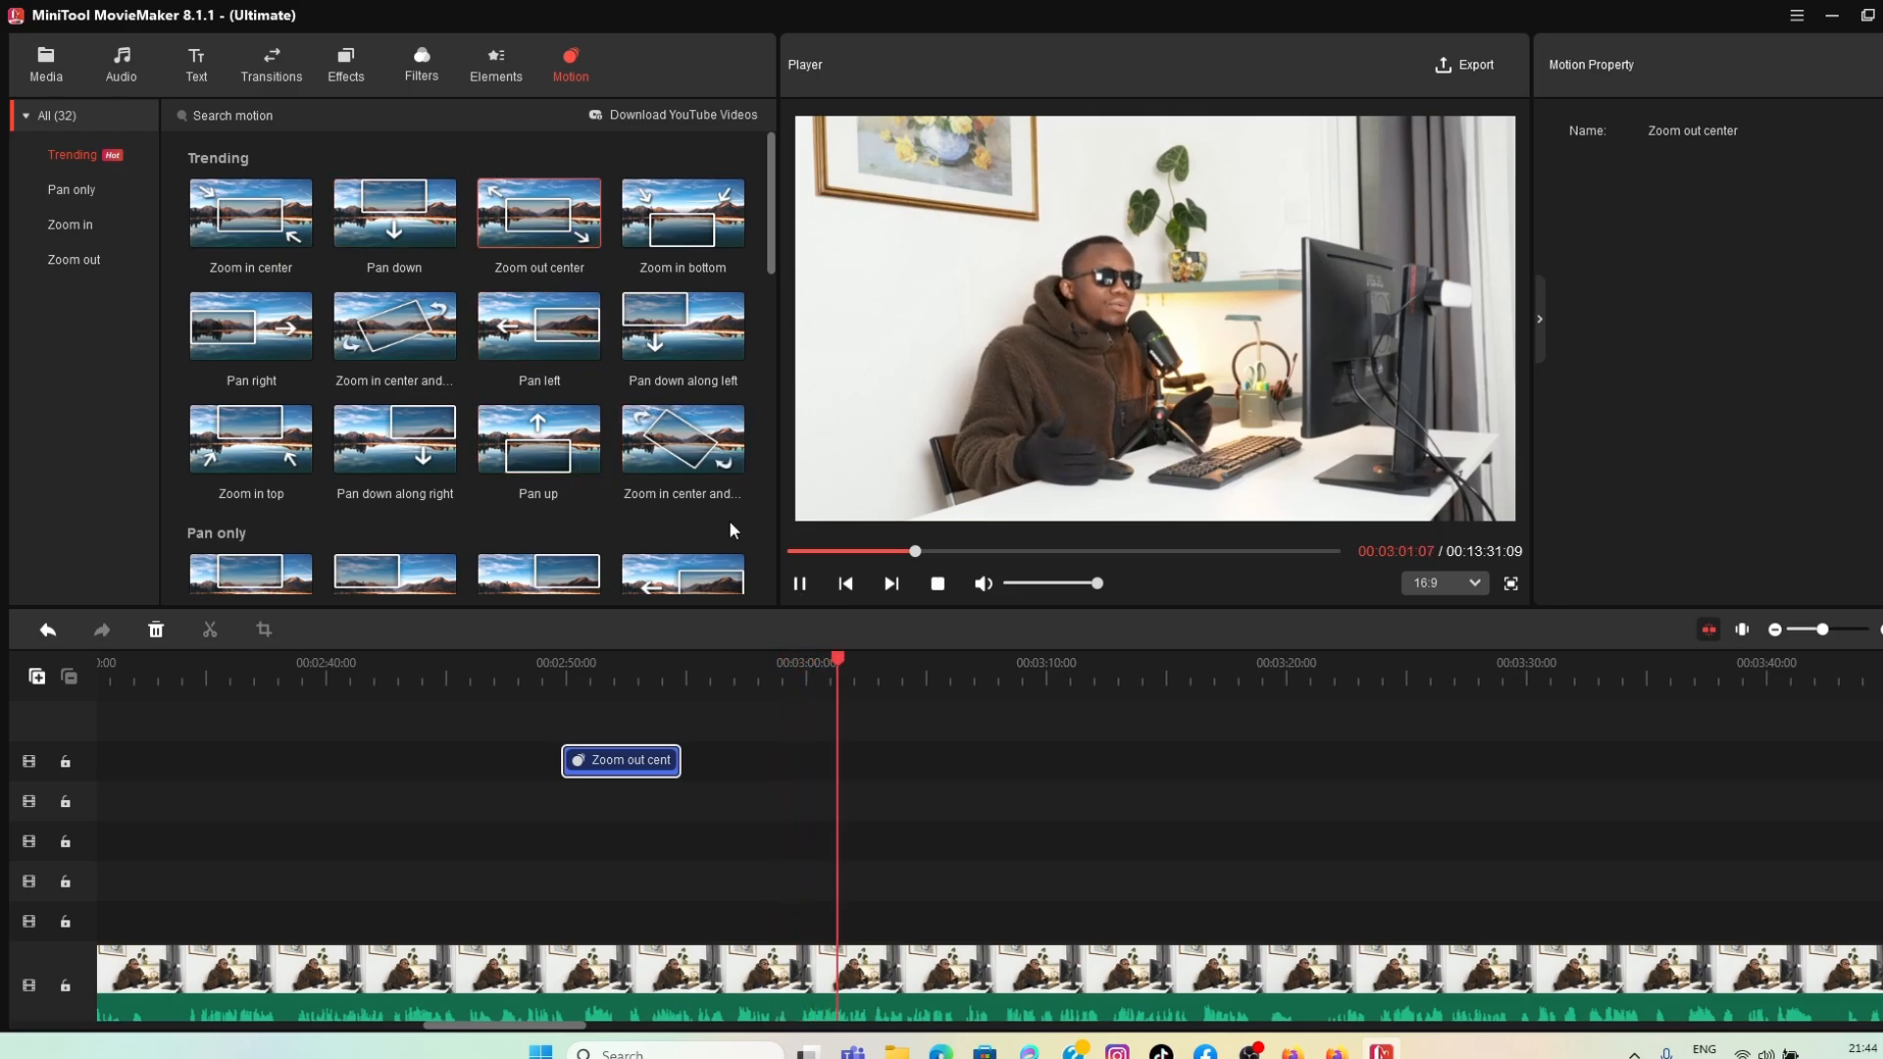
{"action": "left_click", "coordinate": [799, 584]}
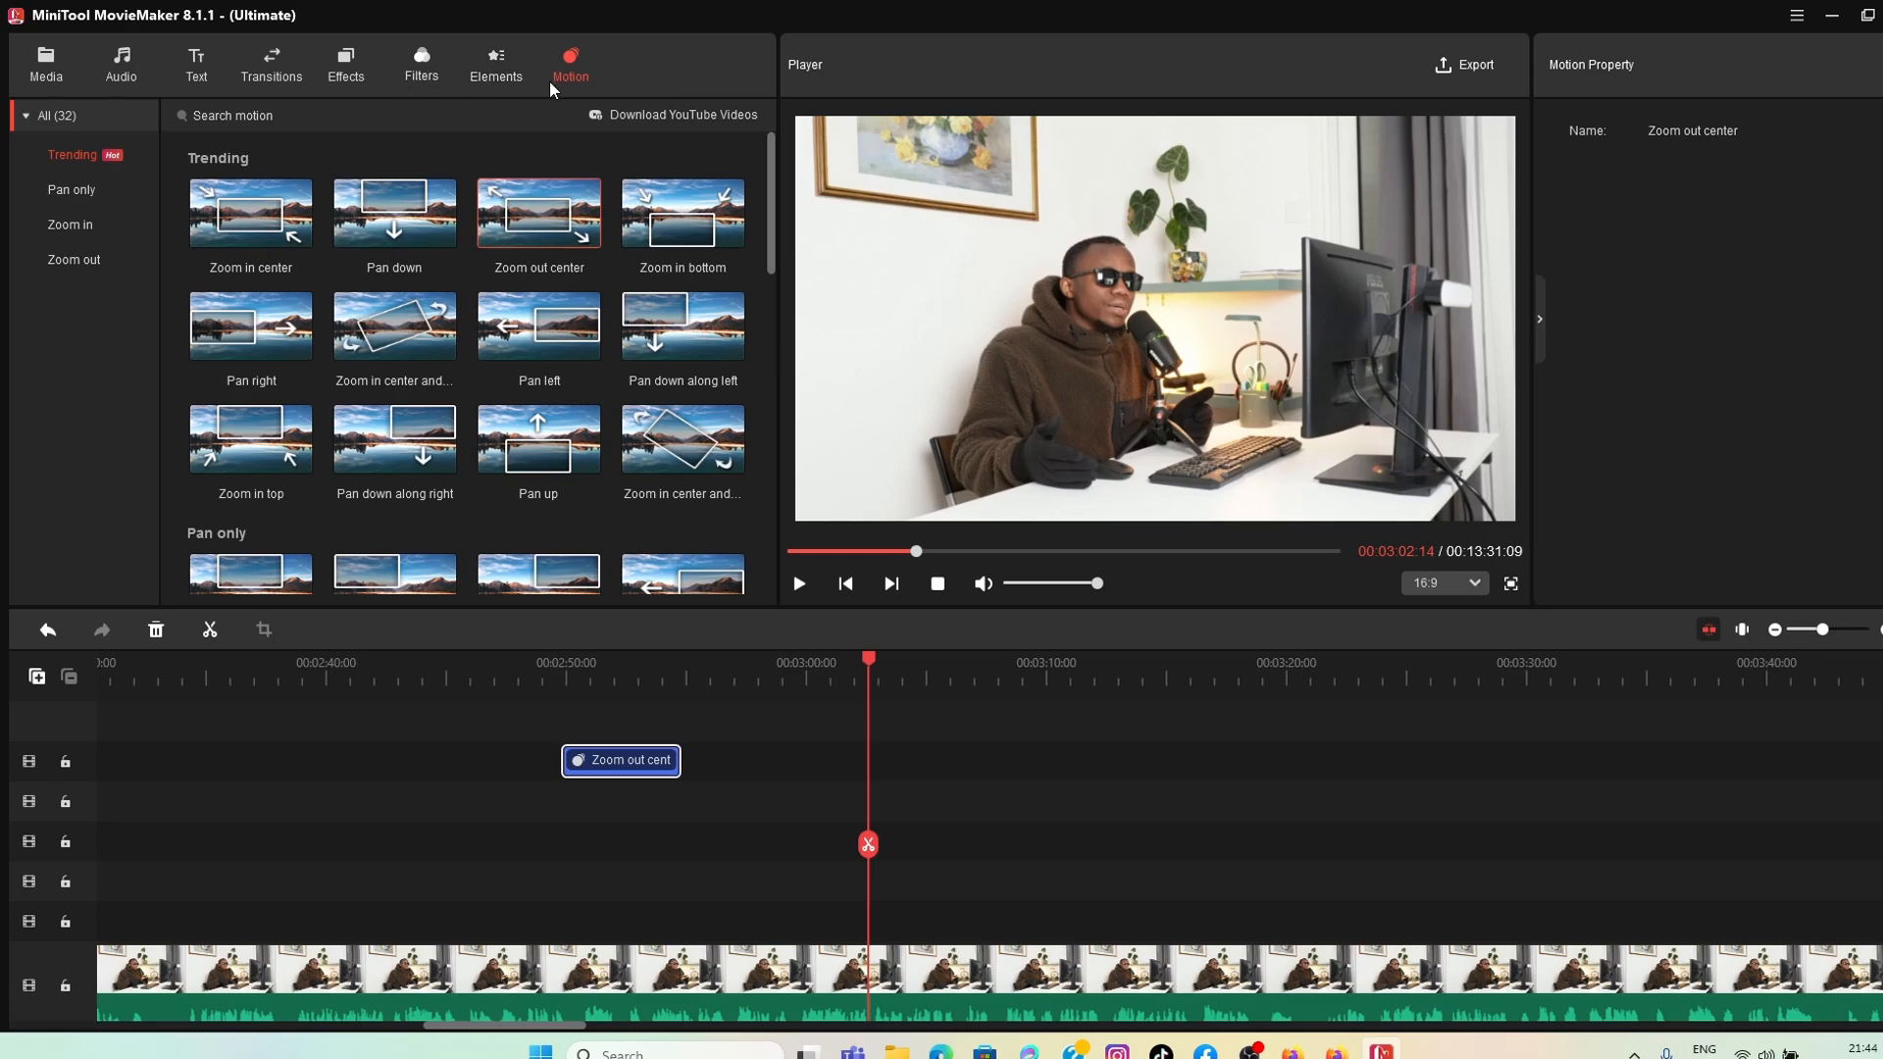
Step: Browse the available motions, elements, filters and trending effects for something else to add to the video
{"action": "scroll", "coordinate": [579, 348], "scroll_direction": "down", "scroll_amount": 1}
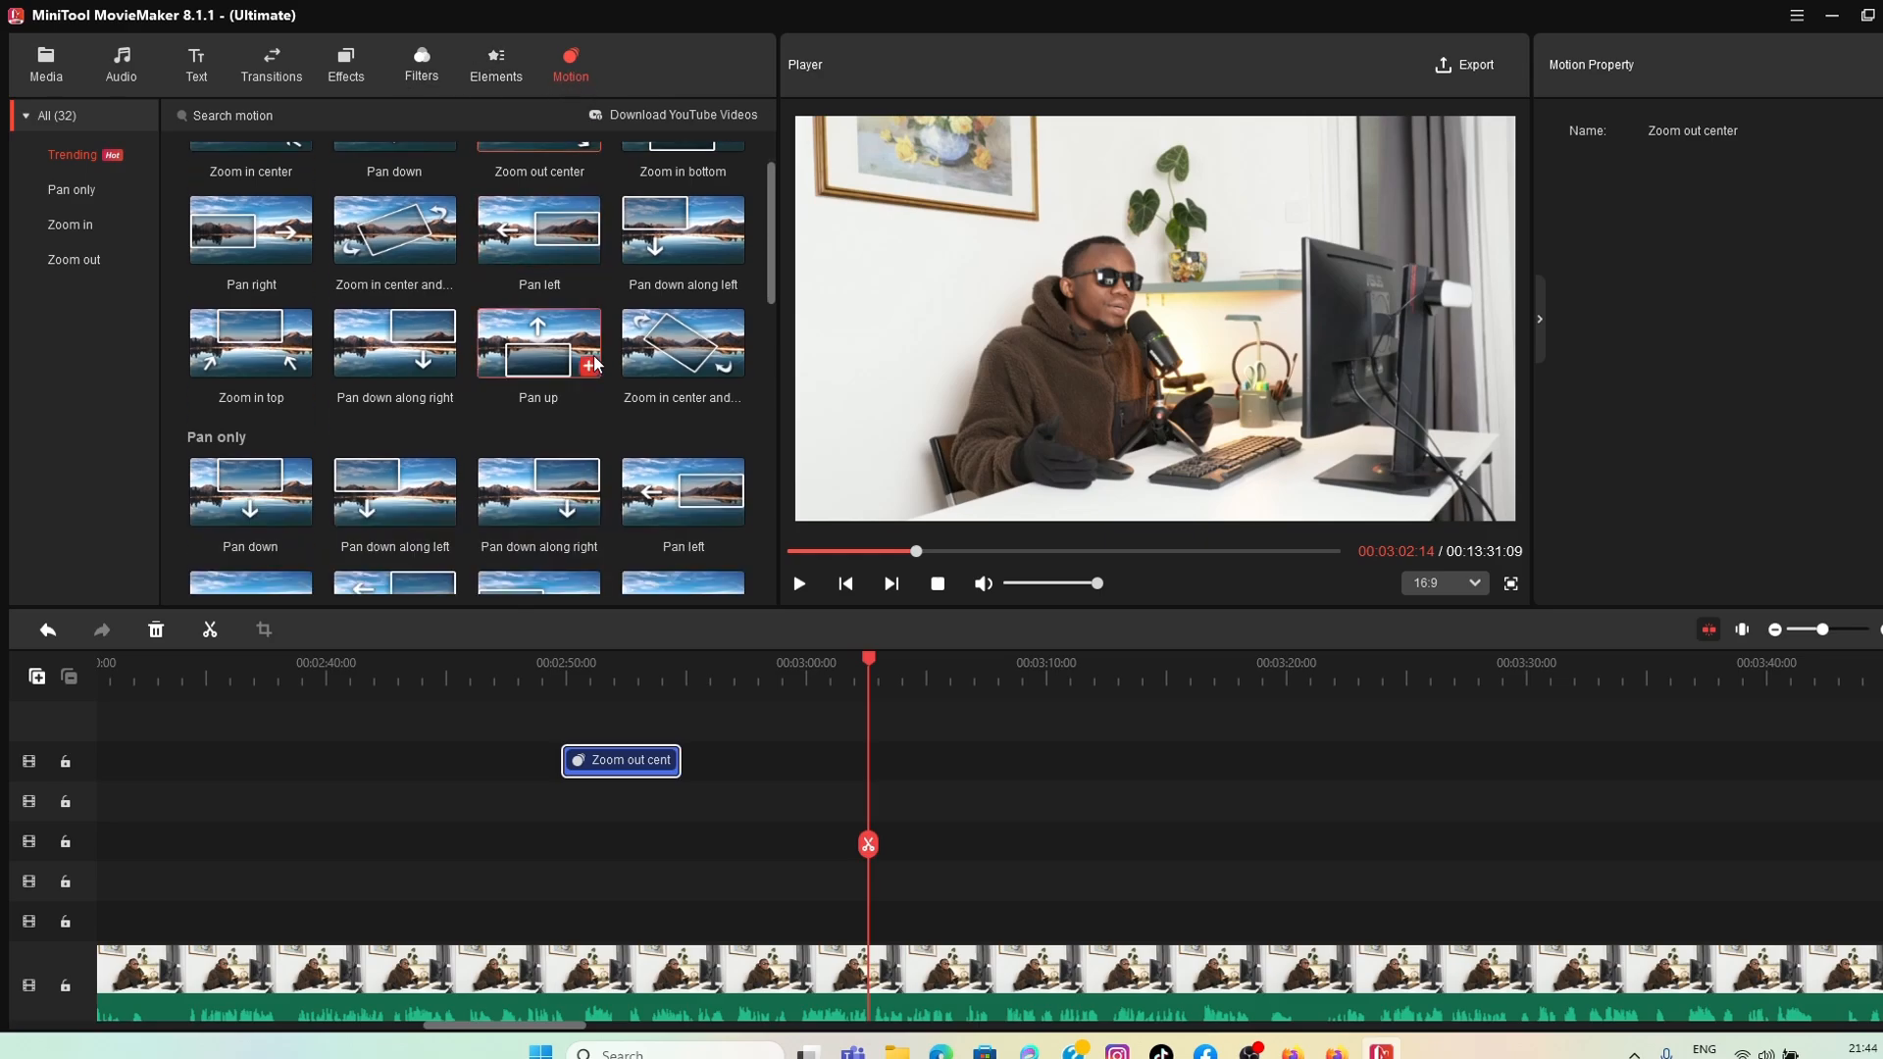
{"action": "scroll", "coordinate": [563, 443], "scroll_direction": "down", "scroll_amount": 1}
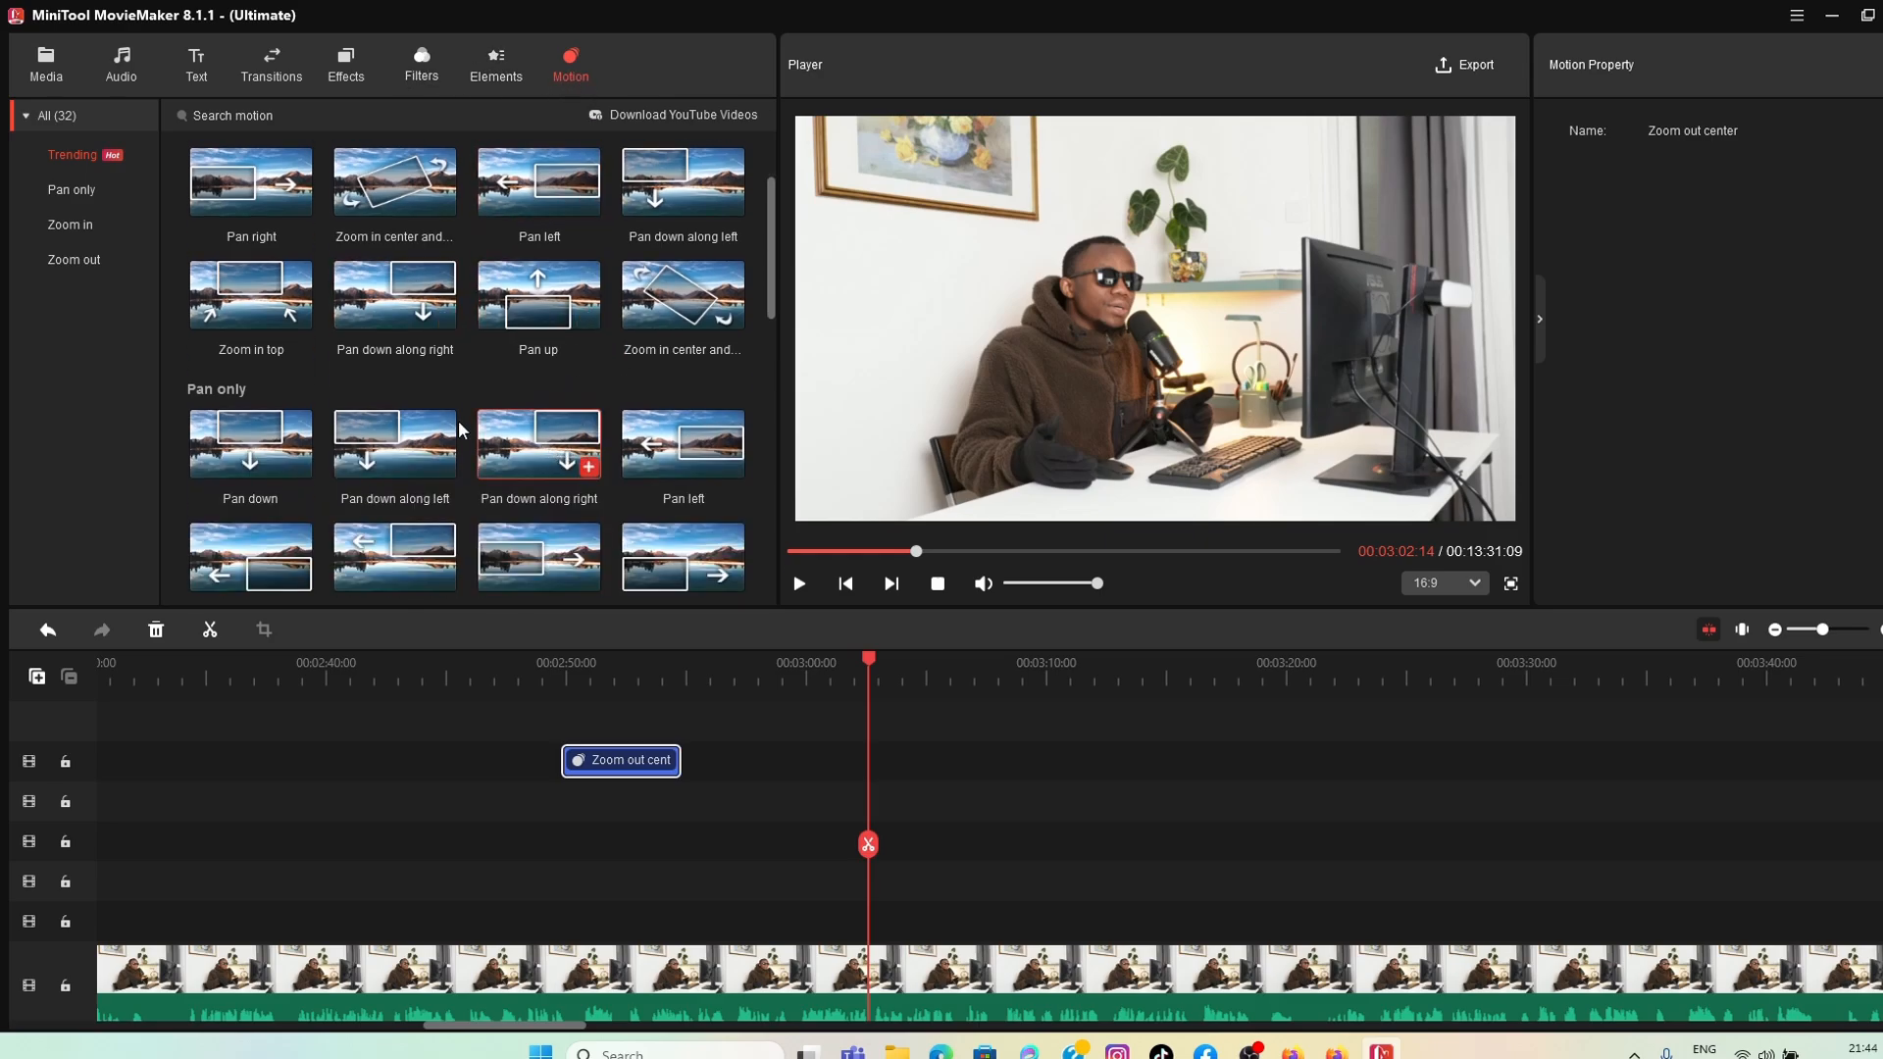
{"action": "scroll", "coordinate": [495, 331], "scroll_direction": "up", "scroll_amount": 2}
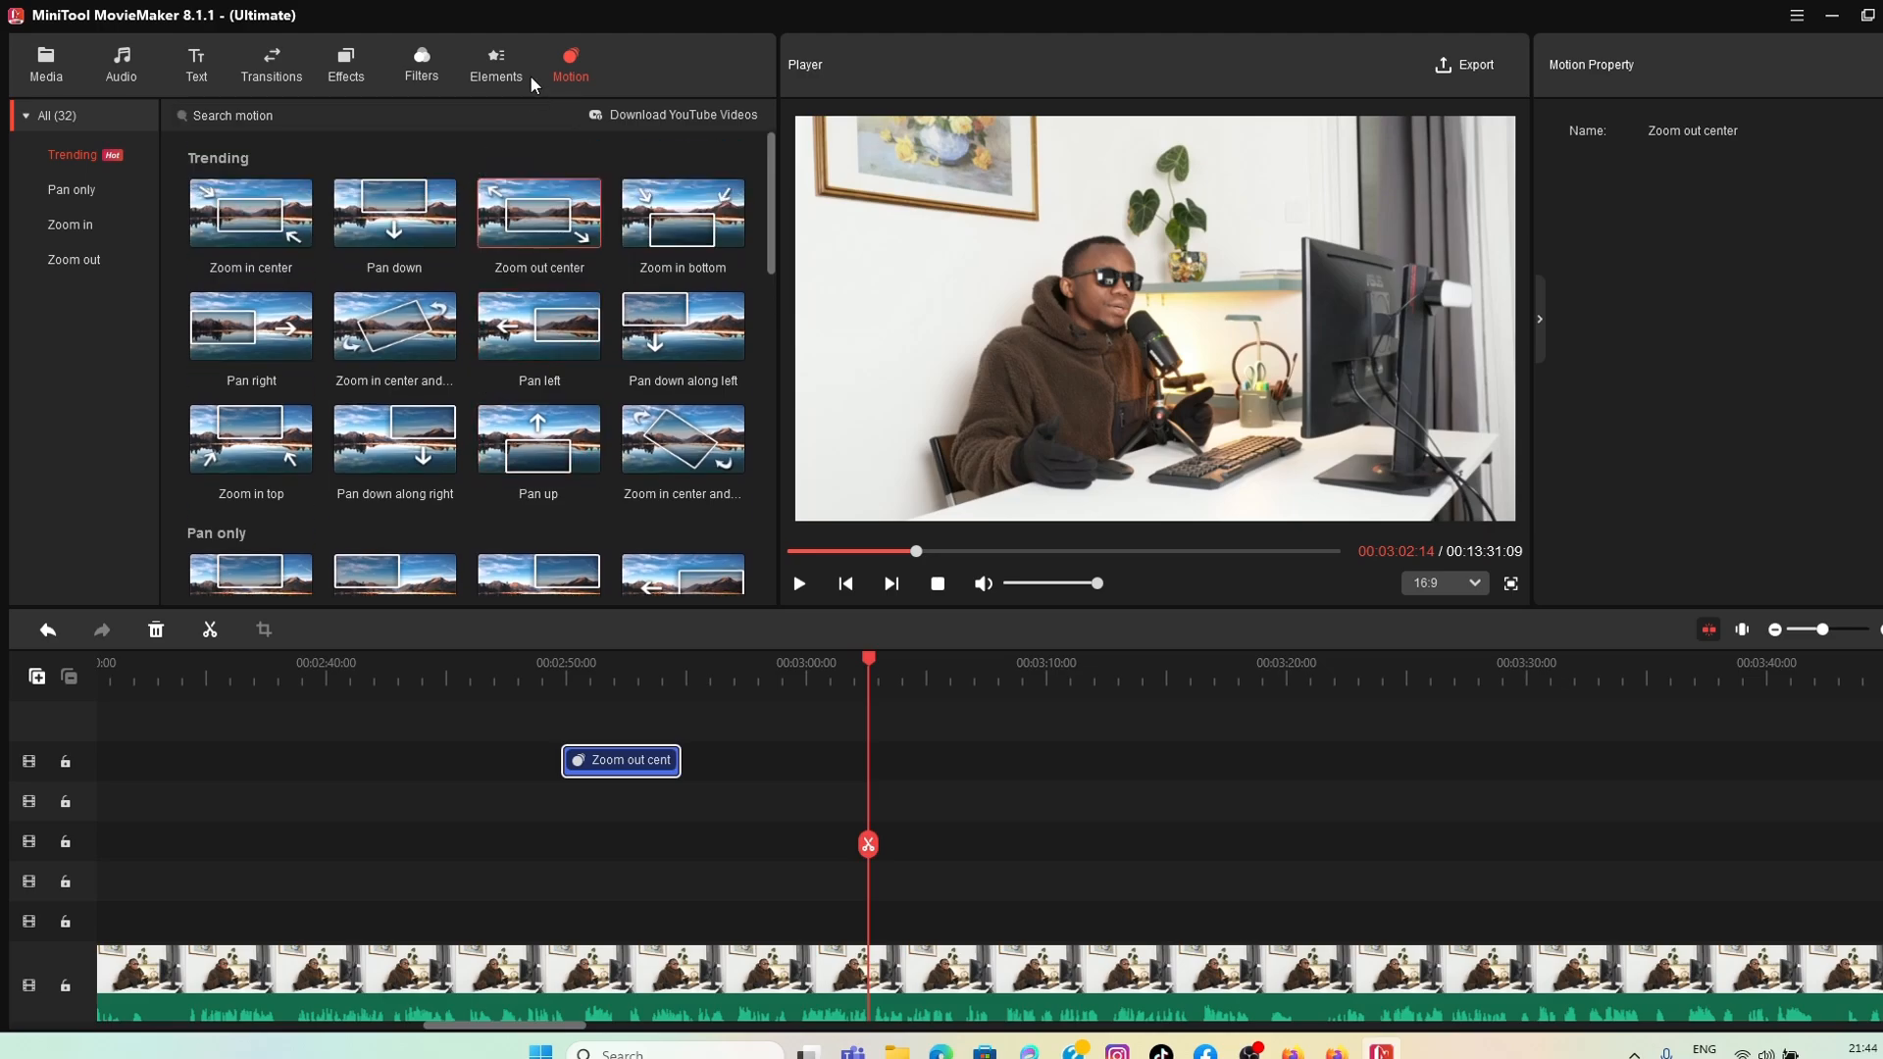
{"action": "left_click", "coordinate": [497, 71]}
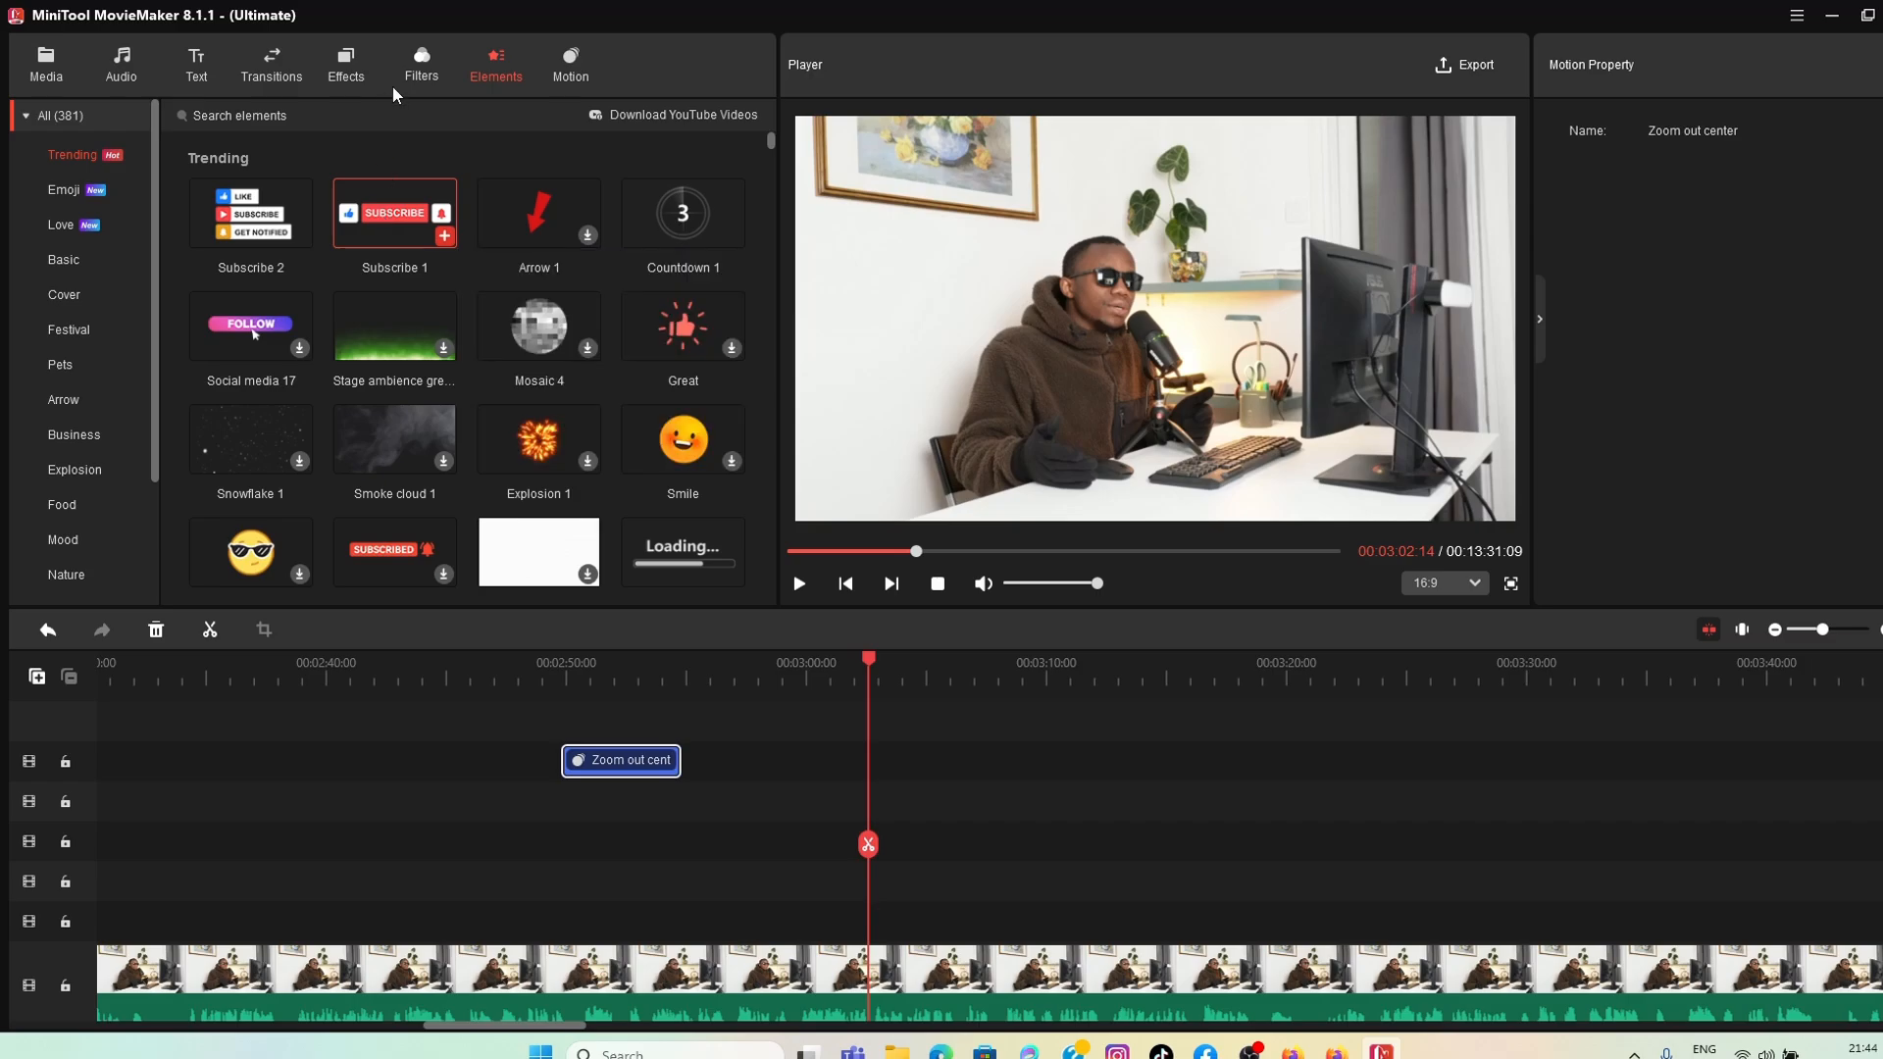
{"action": "left_click", "coordinate": [422, 69]}
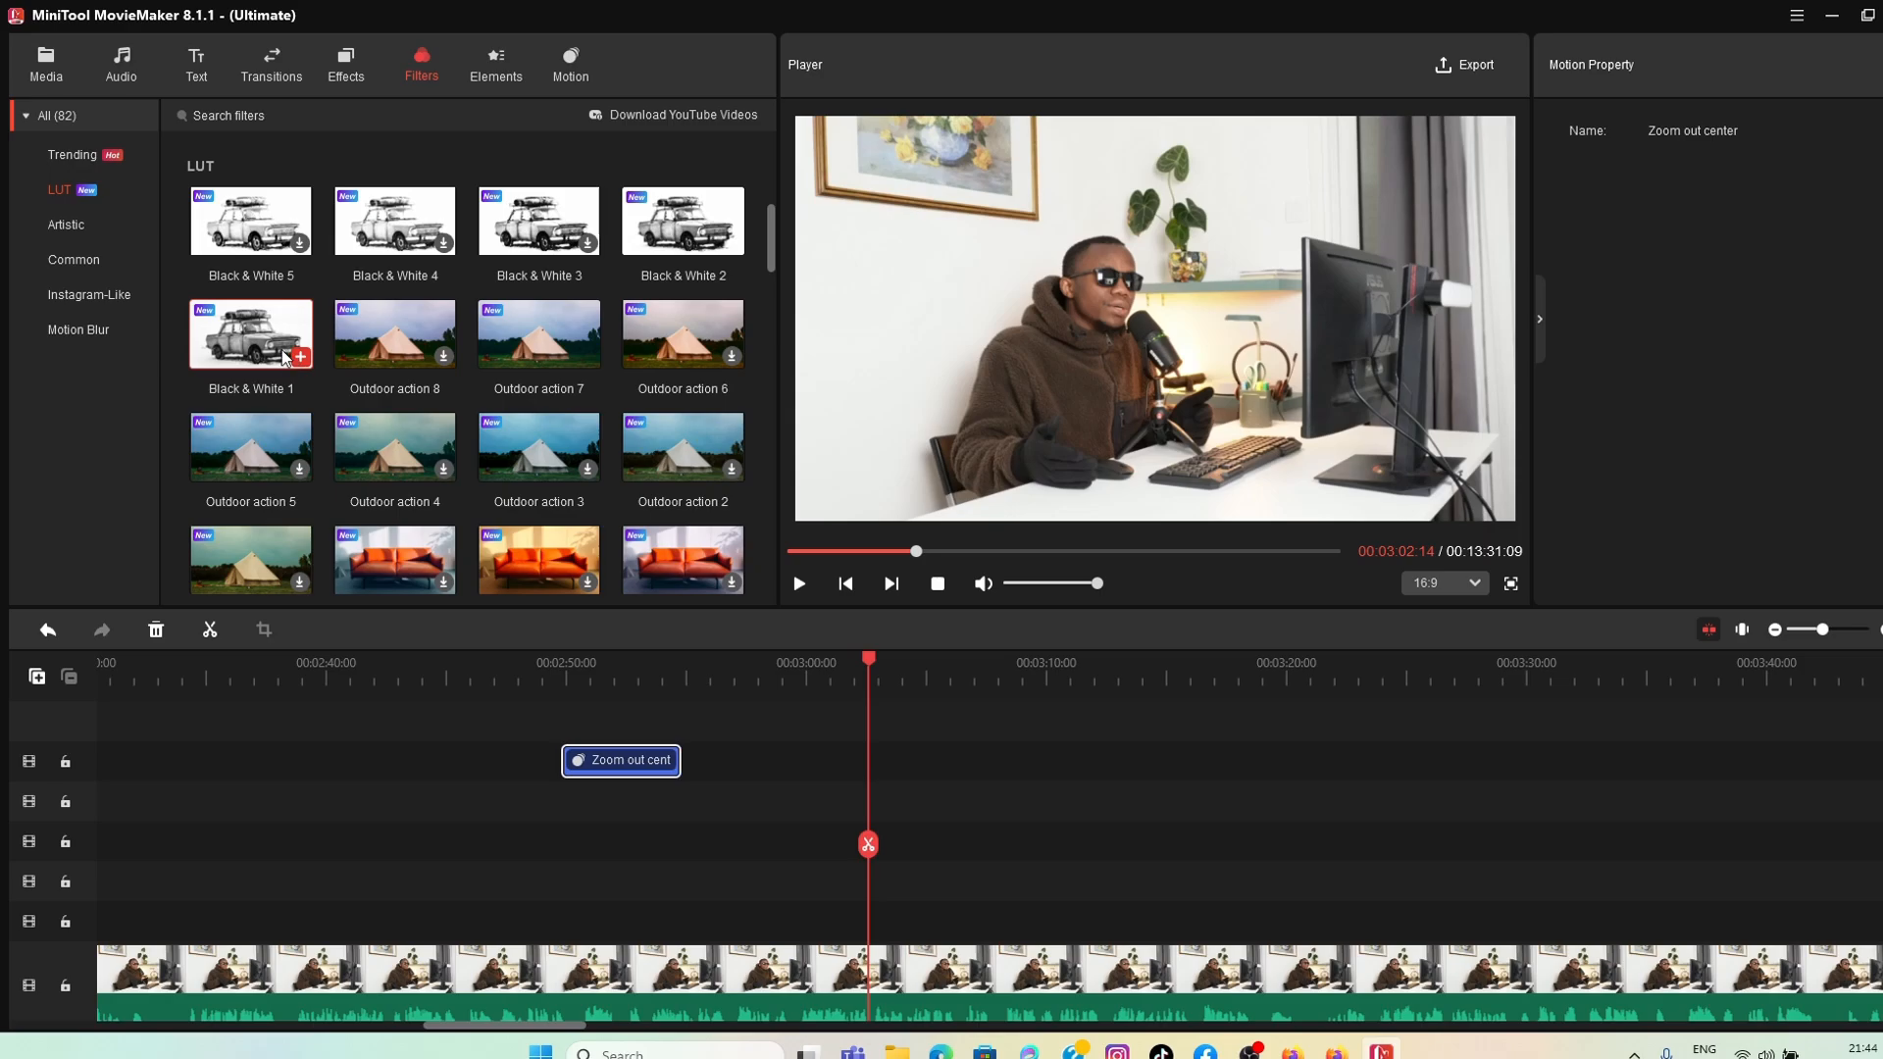
{"action": "left_click", "coordinate": [346, 74]}
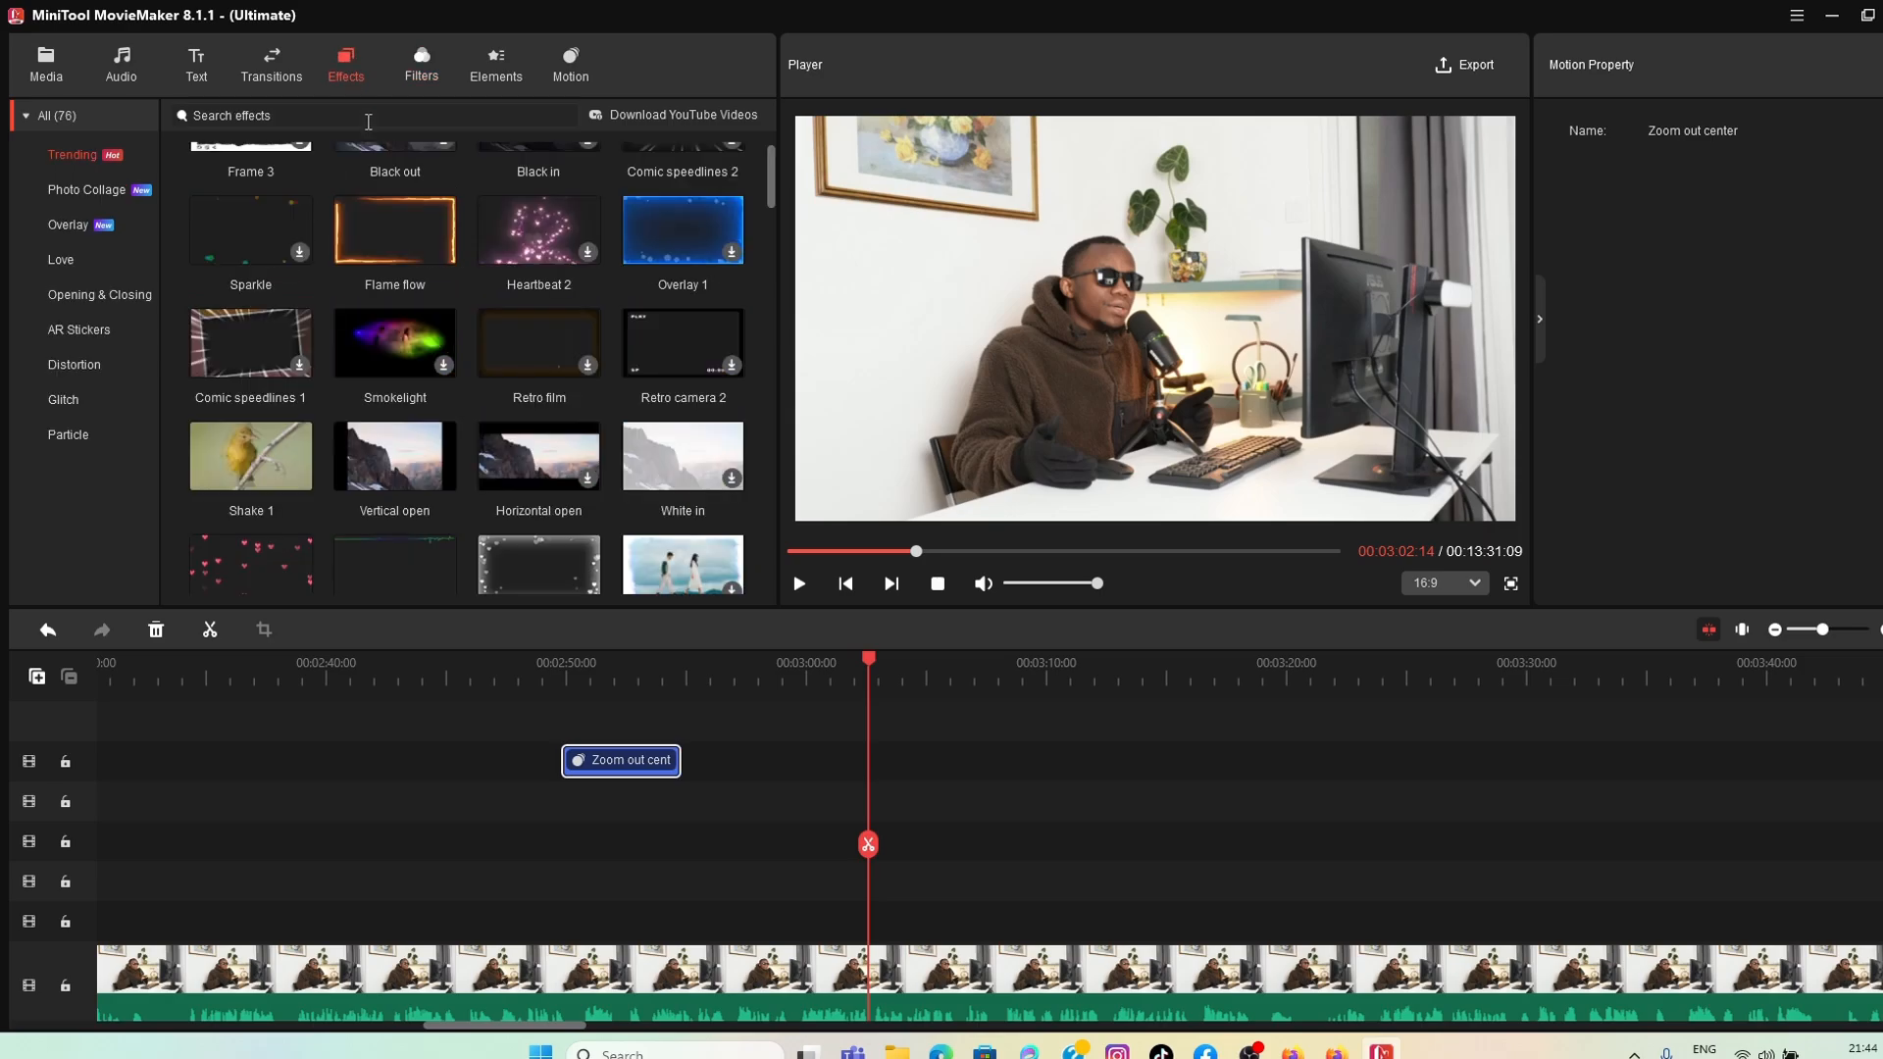
{"action": "scroll", "coordinate": [413, 382], "scroll_direction": "up", "scroll_amount": 1}
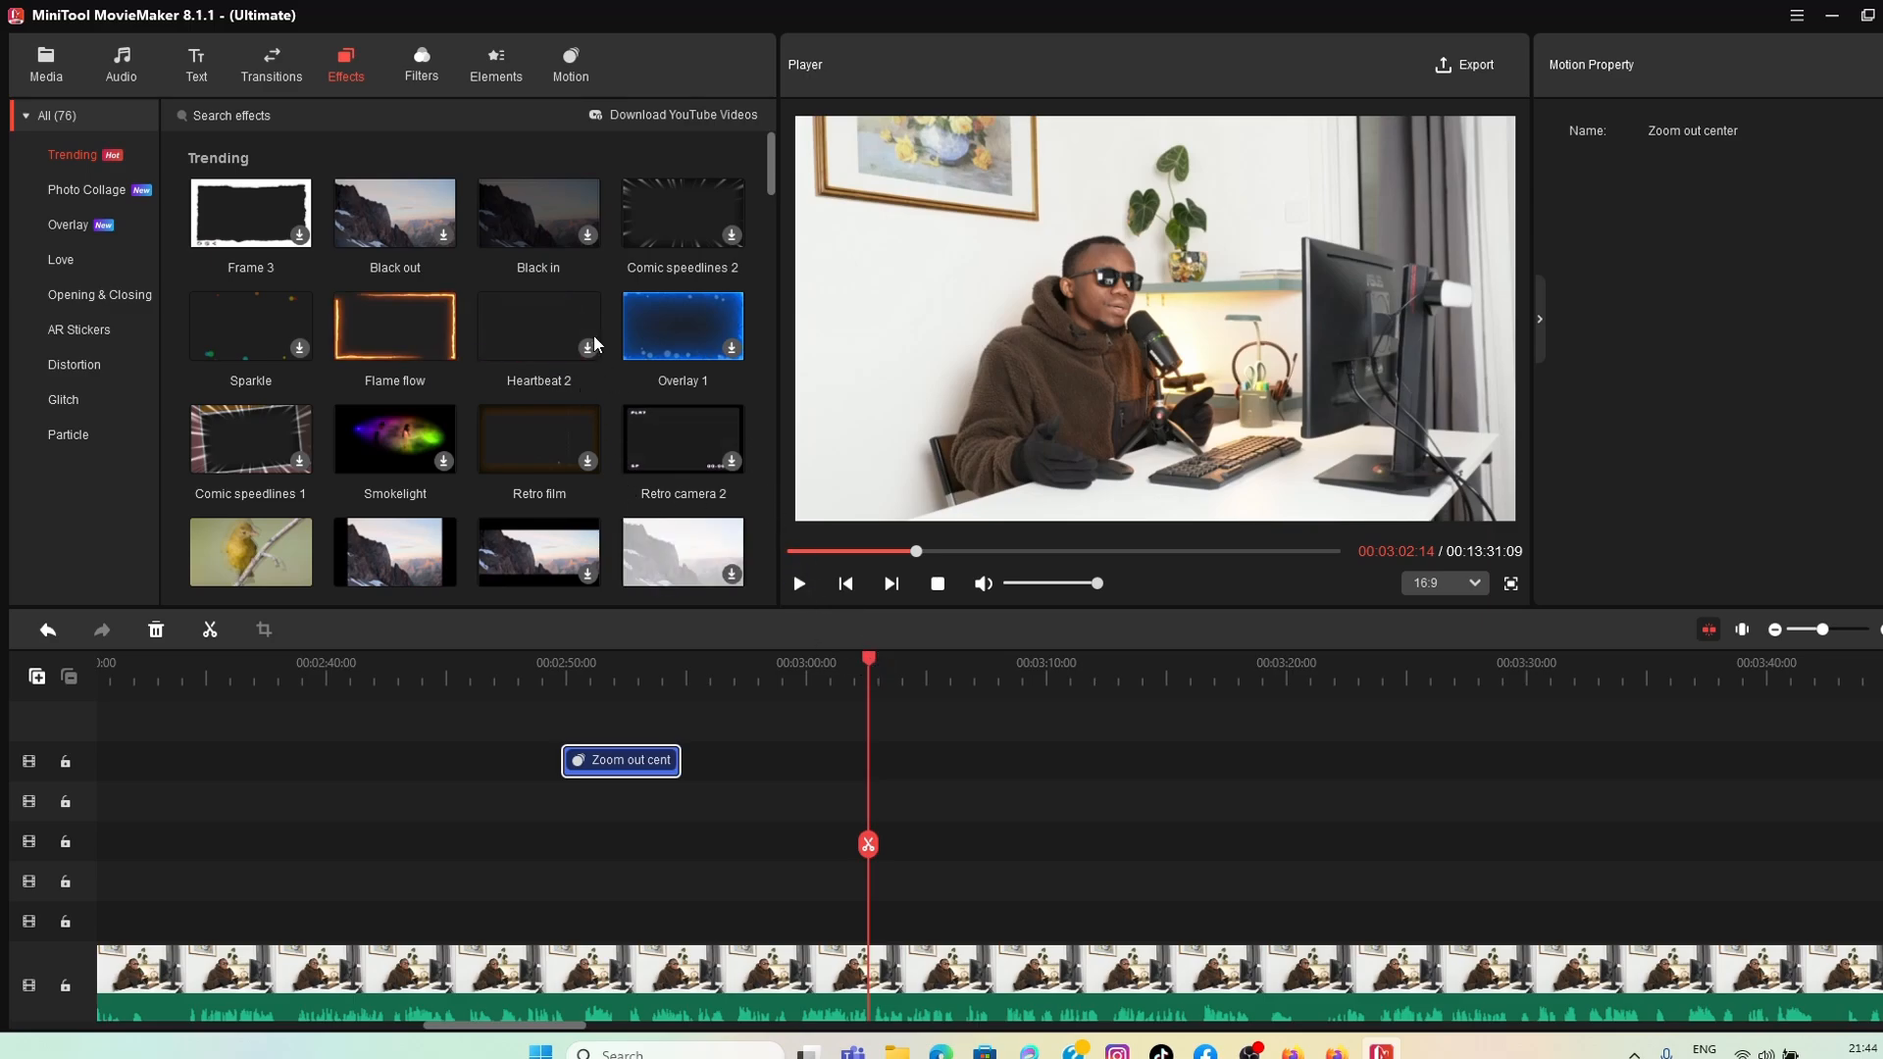
{"action": "scroll", "coordinate": [587, 343], "scroll_direction": "down", "scroll_amount": 1}
{"action": "scroll", "coordinate": [587, 343], "scroll_direction": "down", "scroll_amount": 2}
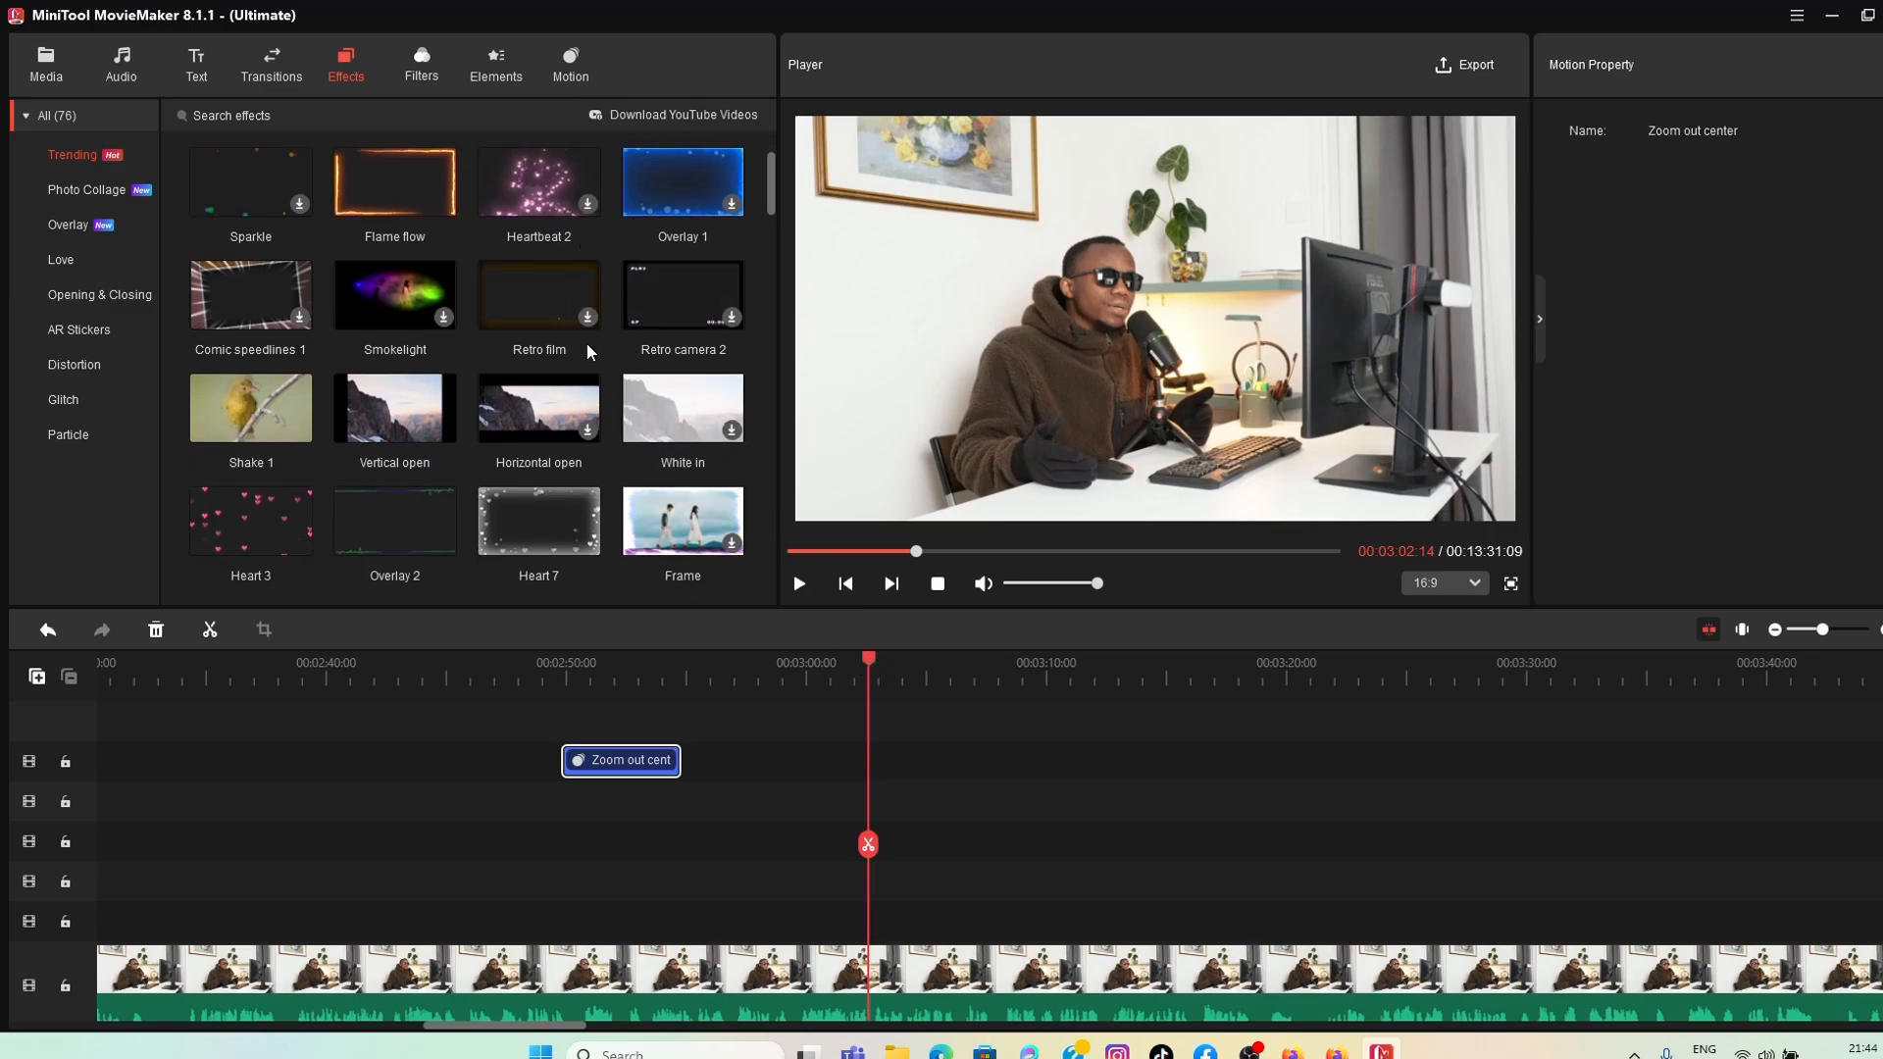
{"action": "scroll", "coordinate": [585, 344], "scroll_direction": "up", "scroll_amount": 2}
{"action": "scroll", "coordinate": [585, 349], "scroll_direction": "up", "scroll_amount": 1}
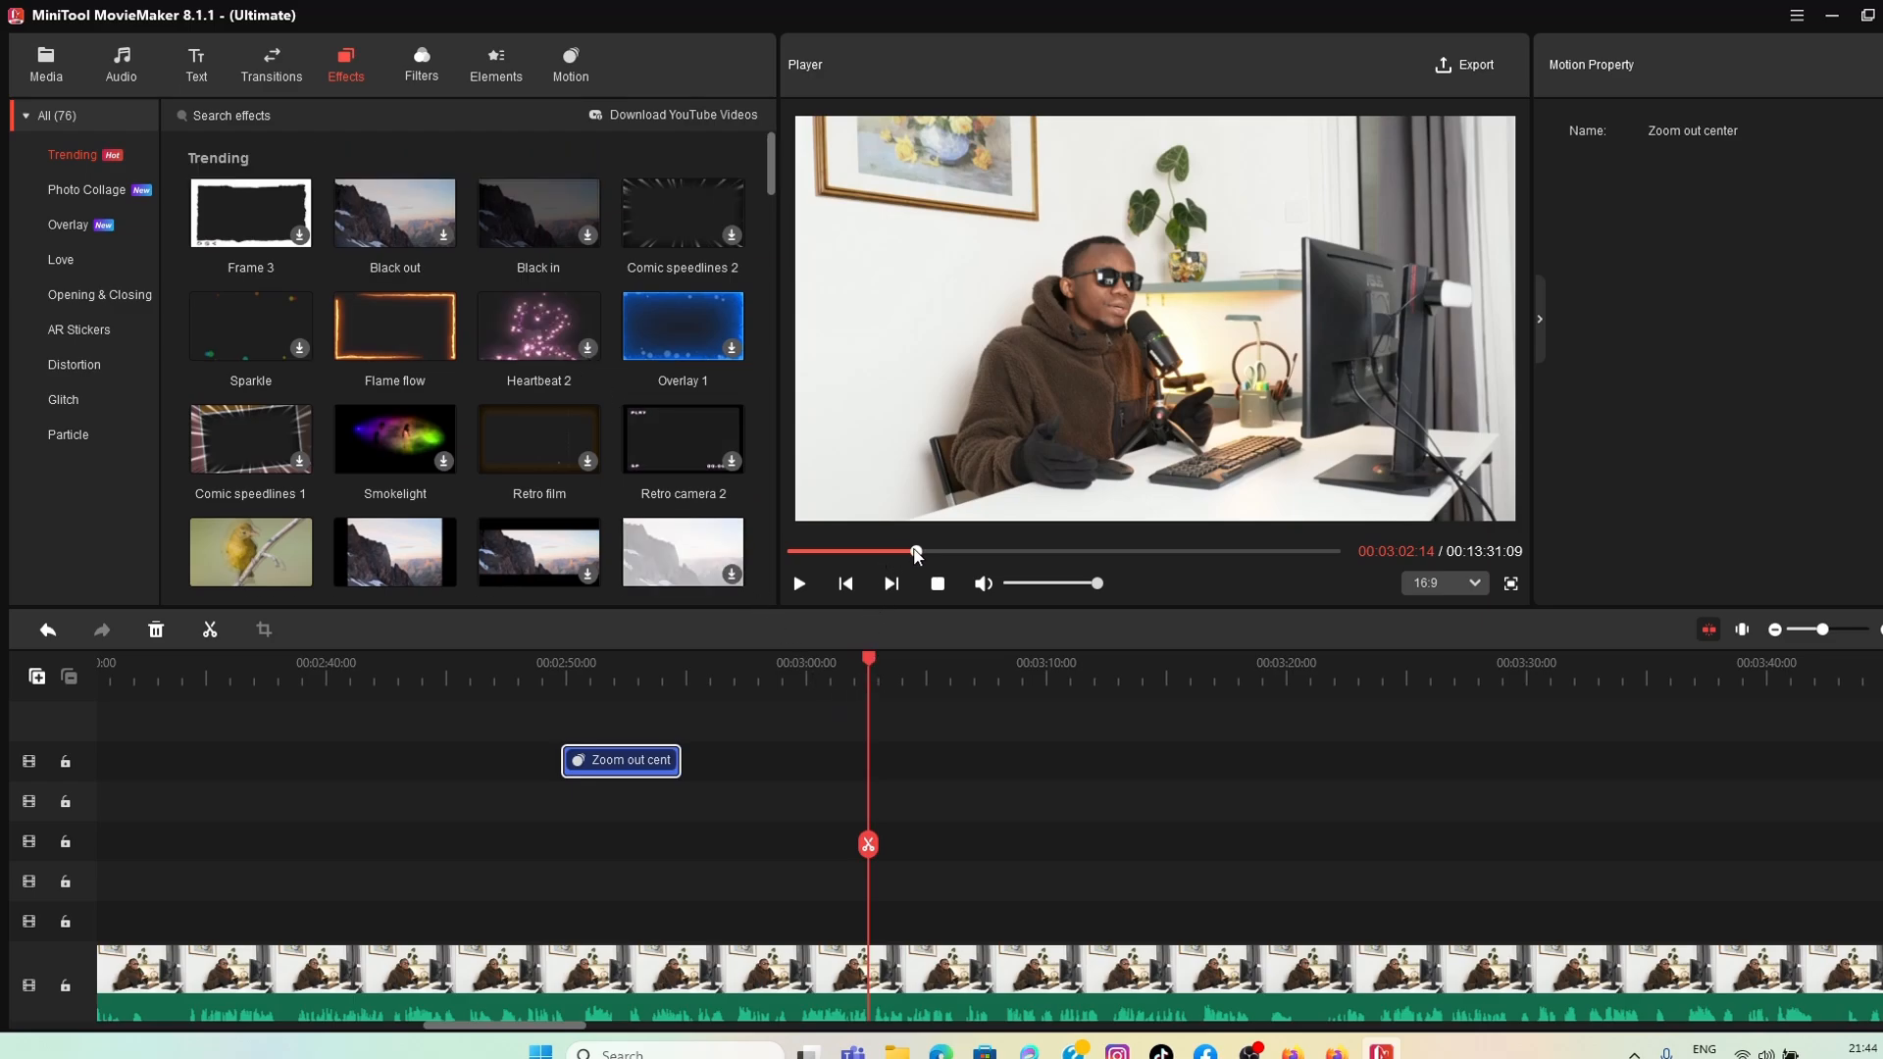
Step: Go to the end of the video and play its last few seconds from about 00:13:28
{"action": "left_click_drag", "start_coordinate": [920, 555], "coordinate": [1373, 567]}
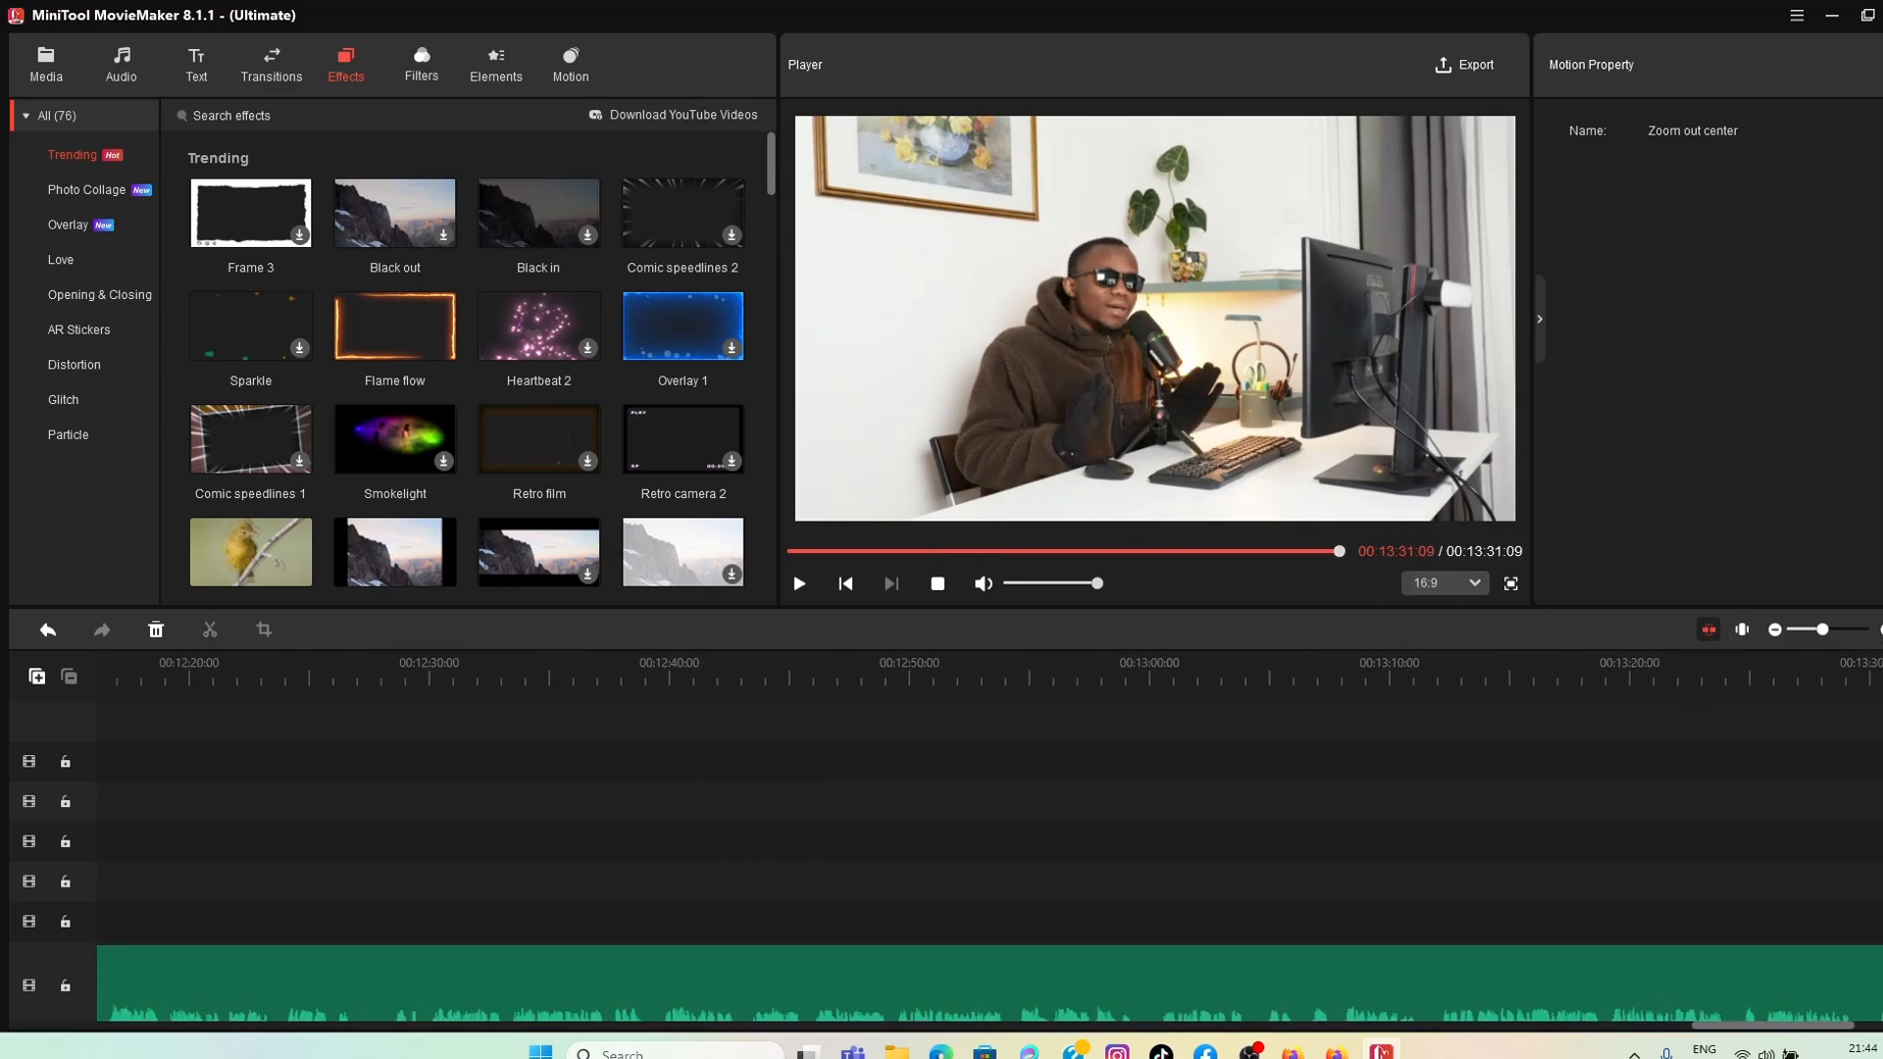
{"action": "left_click_drag", "start_coordinate": [1879, 670], "coordinate": [1823, 668]}
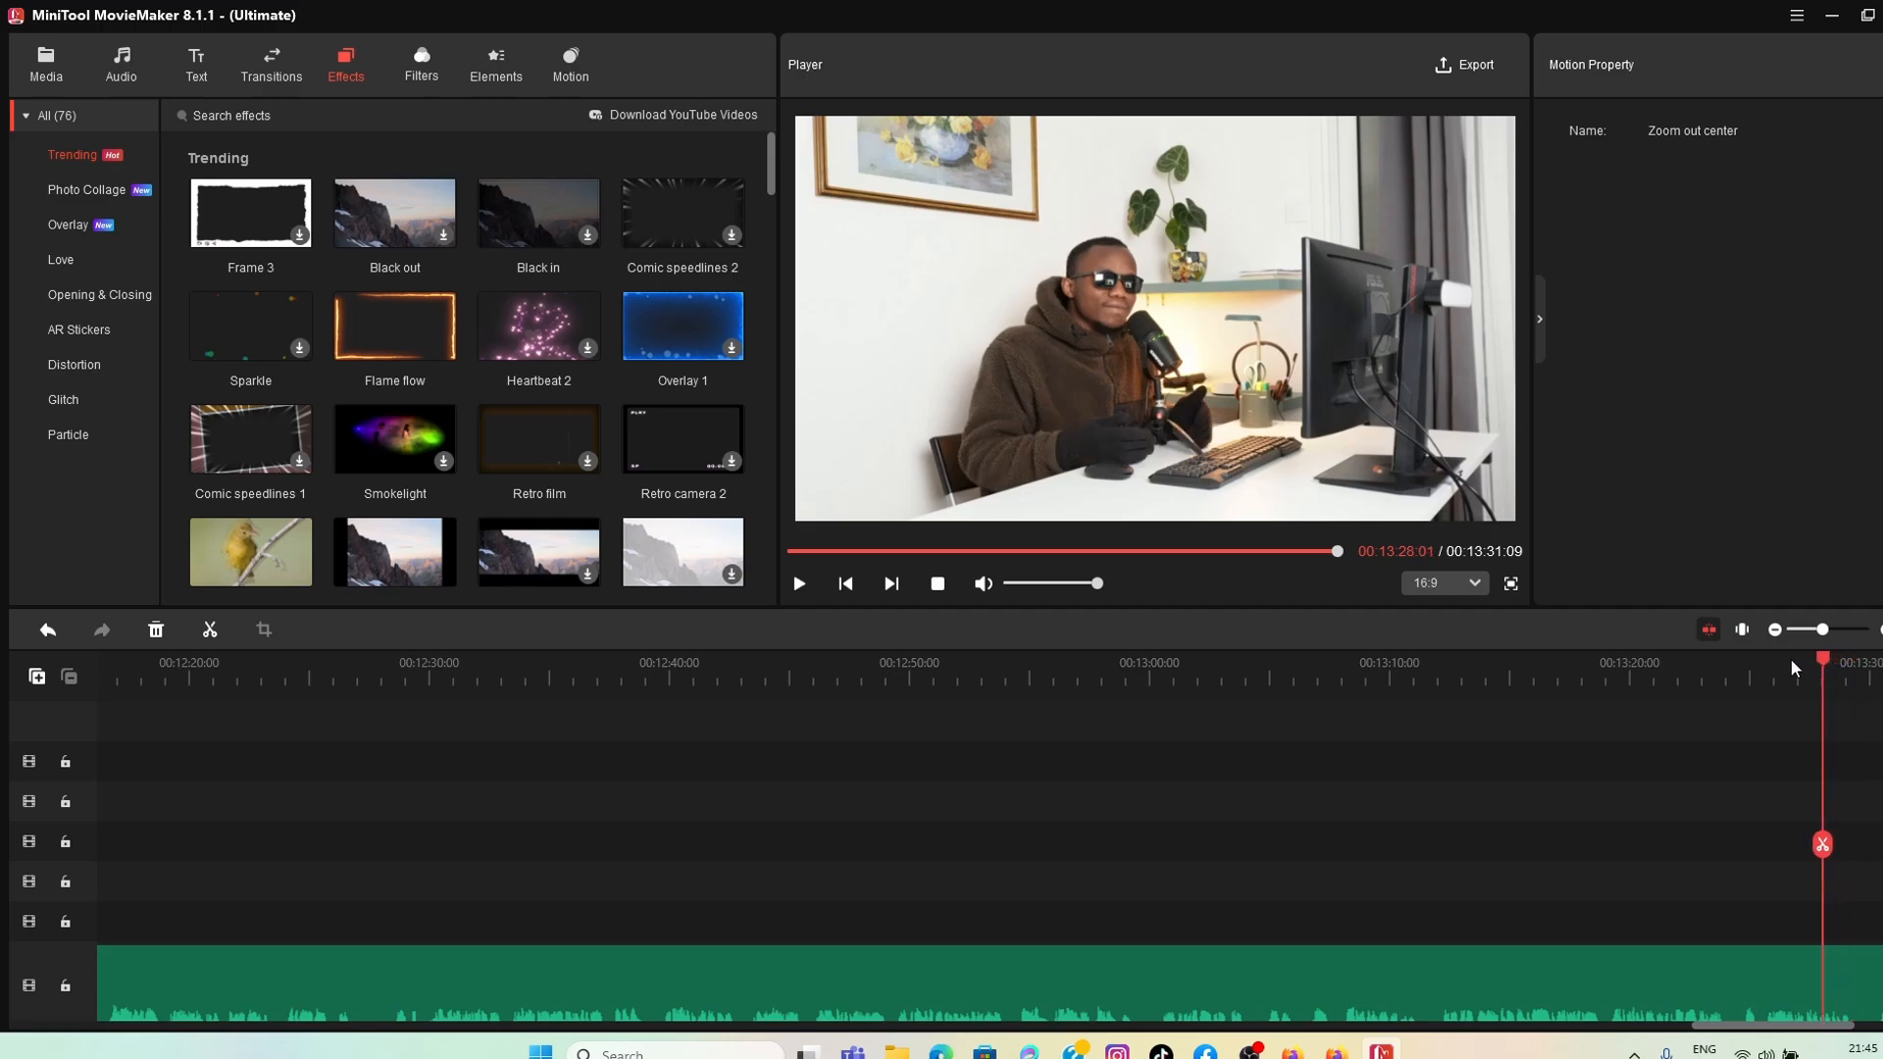
{"action": "left_click", "coordinate": [799, 584]}
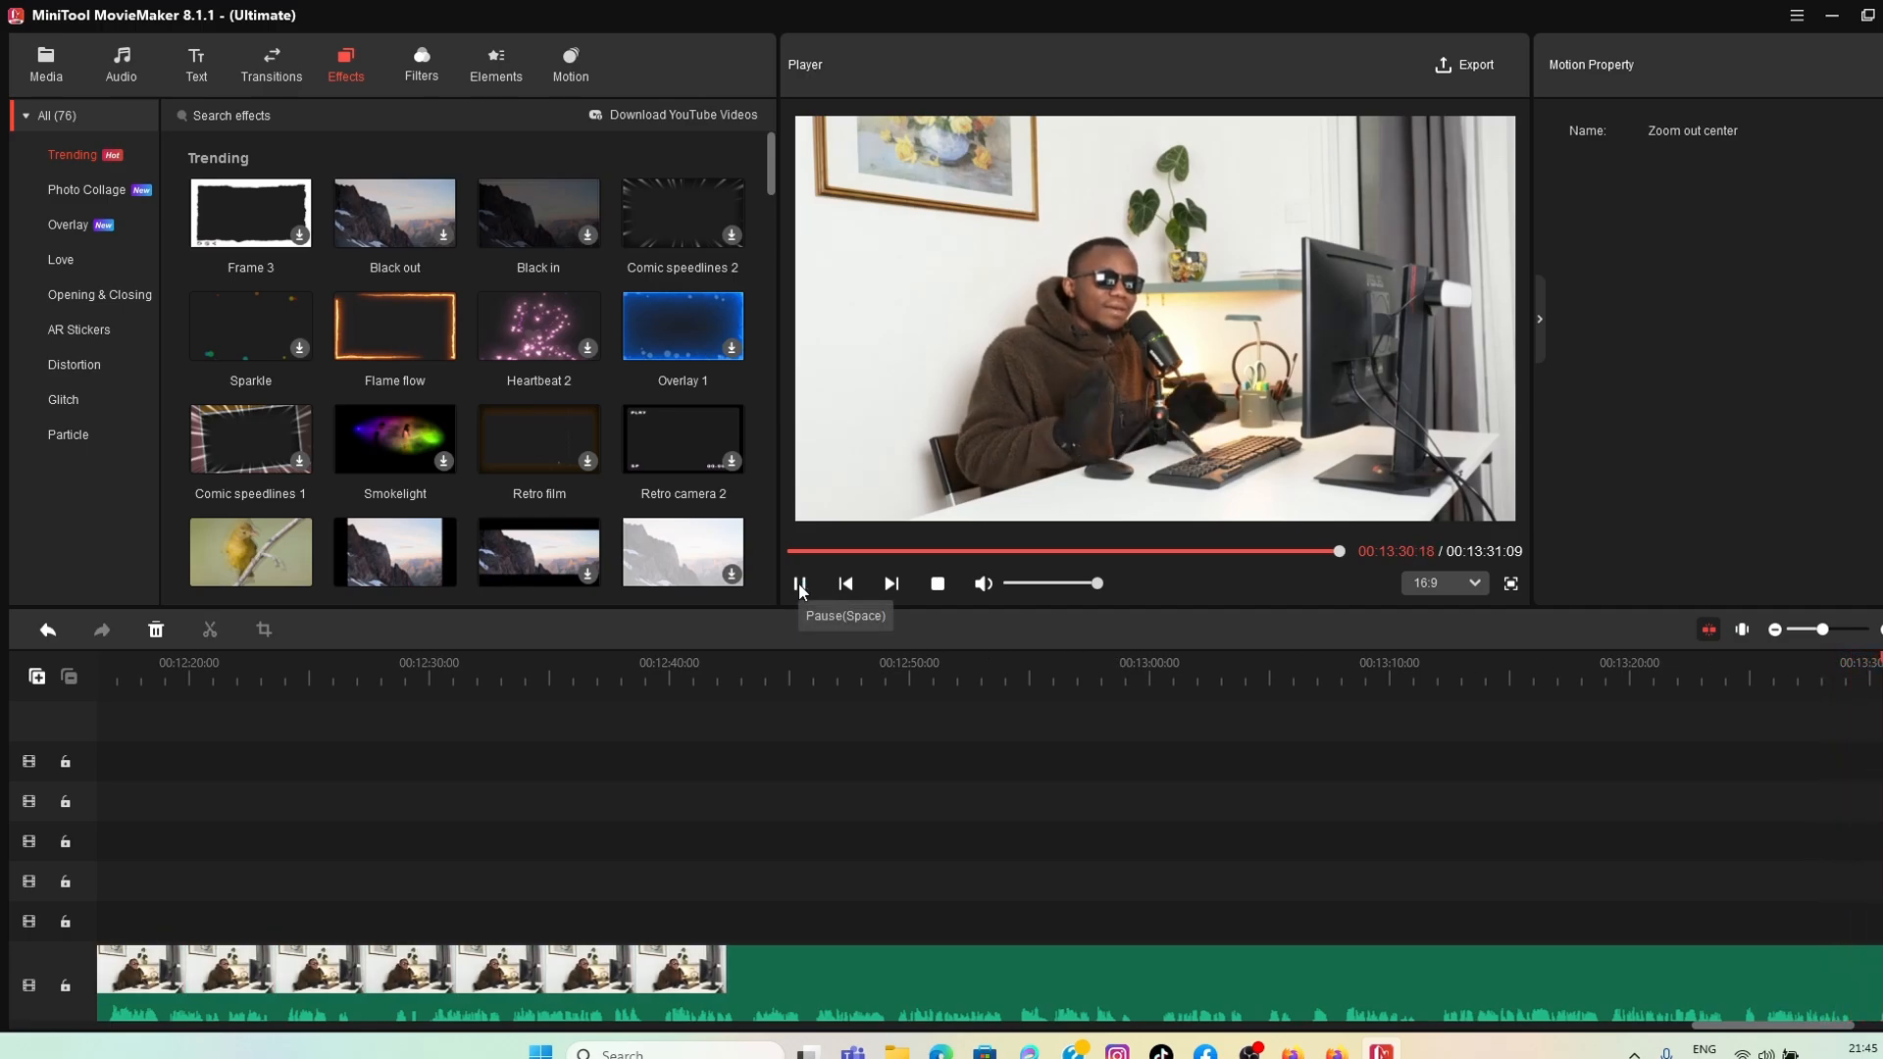
{"action": "left_click", "coordinate": [799, 585]}
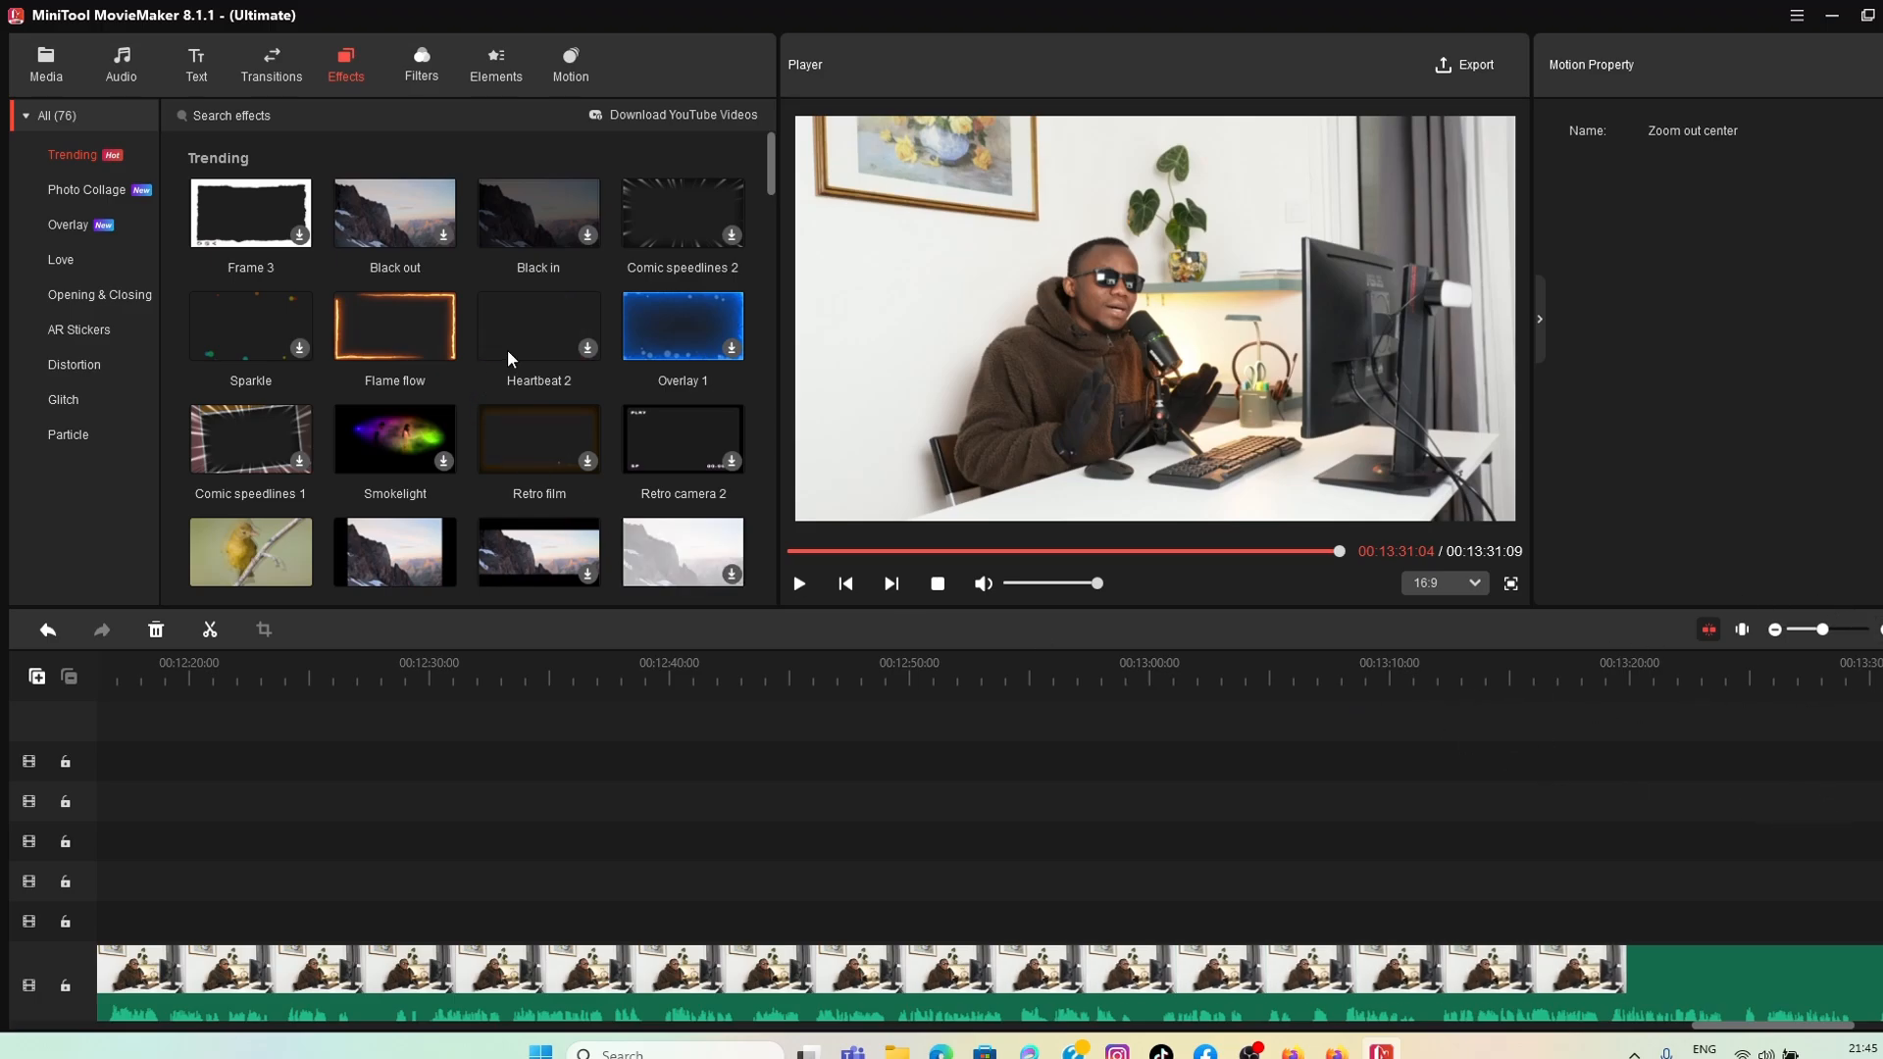
Step: Add the Flame flow effect on a new track above the others and move it to start at 00:13:28:09, ending with the video
{"action": "scroll", "coordinate": [308, 261], "scroll_direction": "down", "scroll_amount": 1}
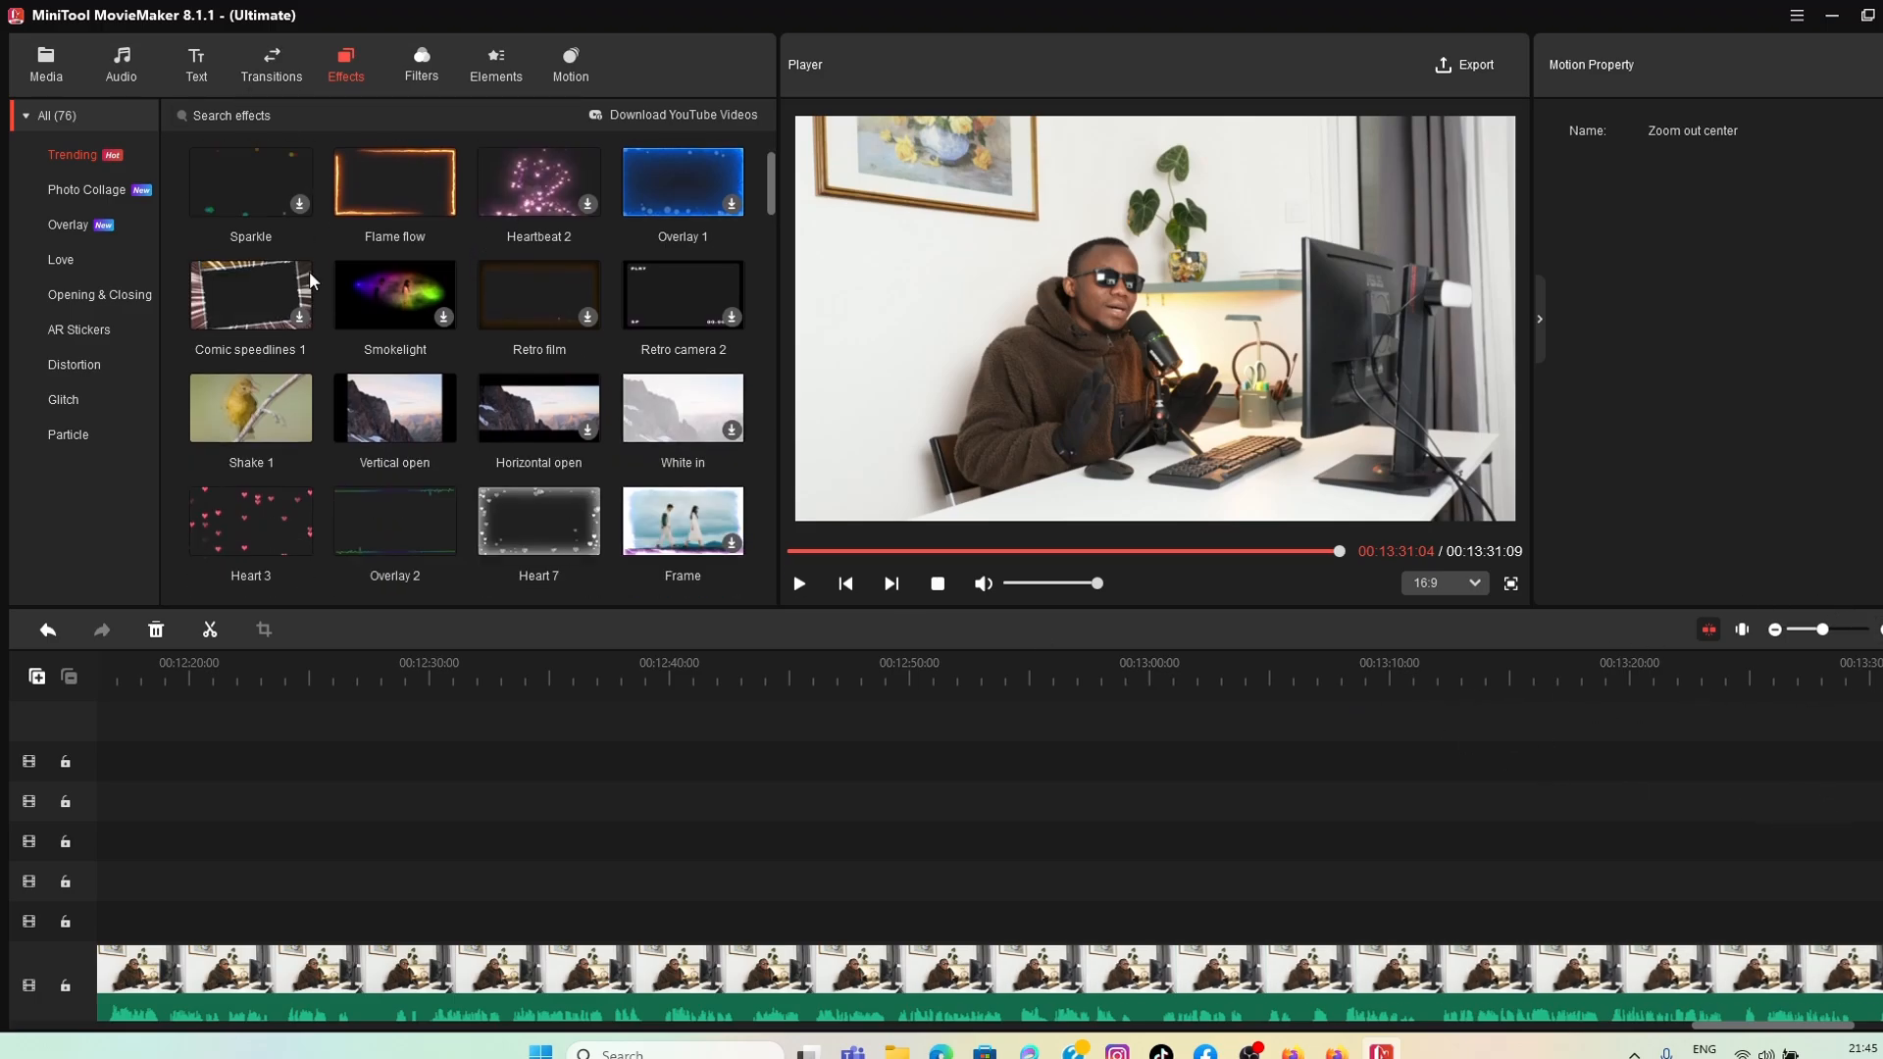
{"action": "scroll", "coordinate": [396, 277], "scroll_direction": "up", "scroll_amount": 1}
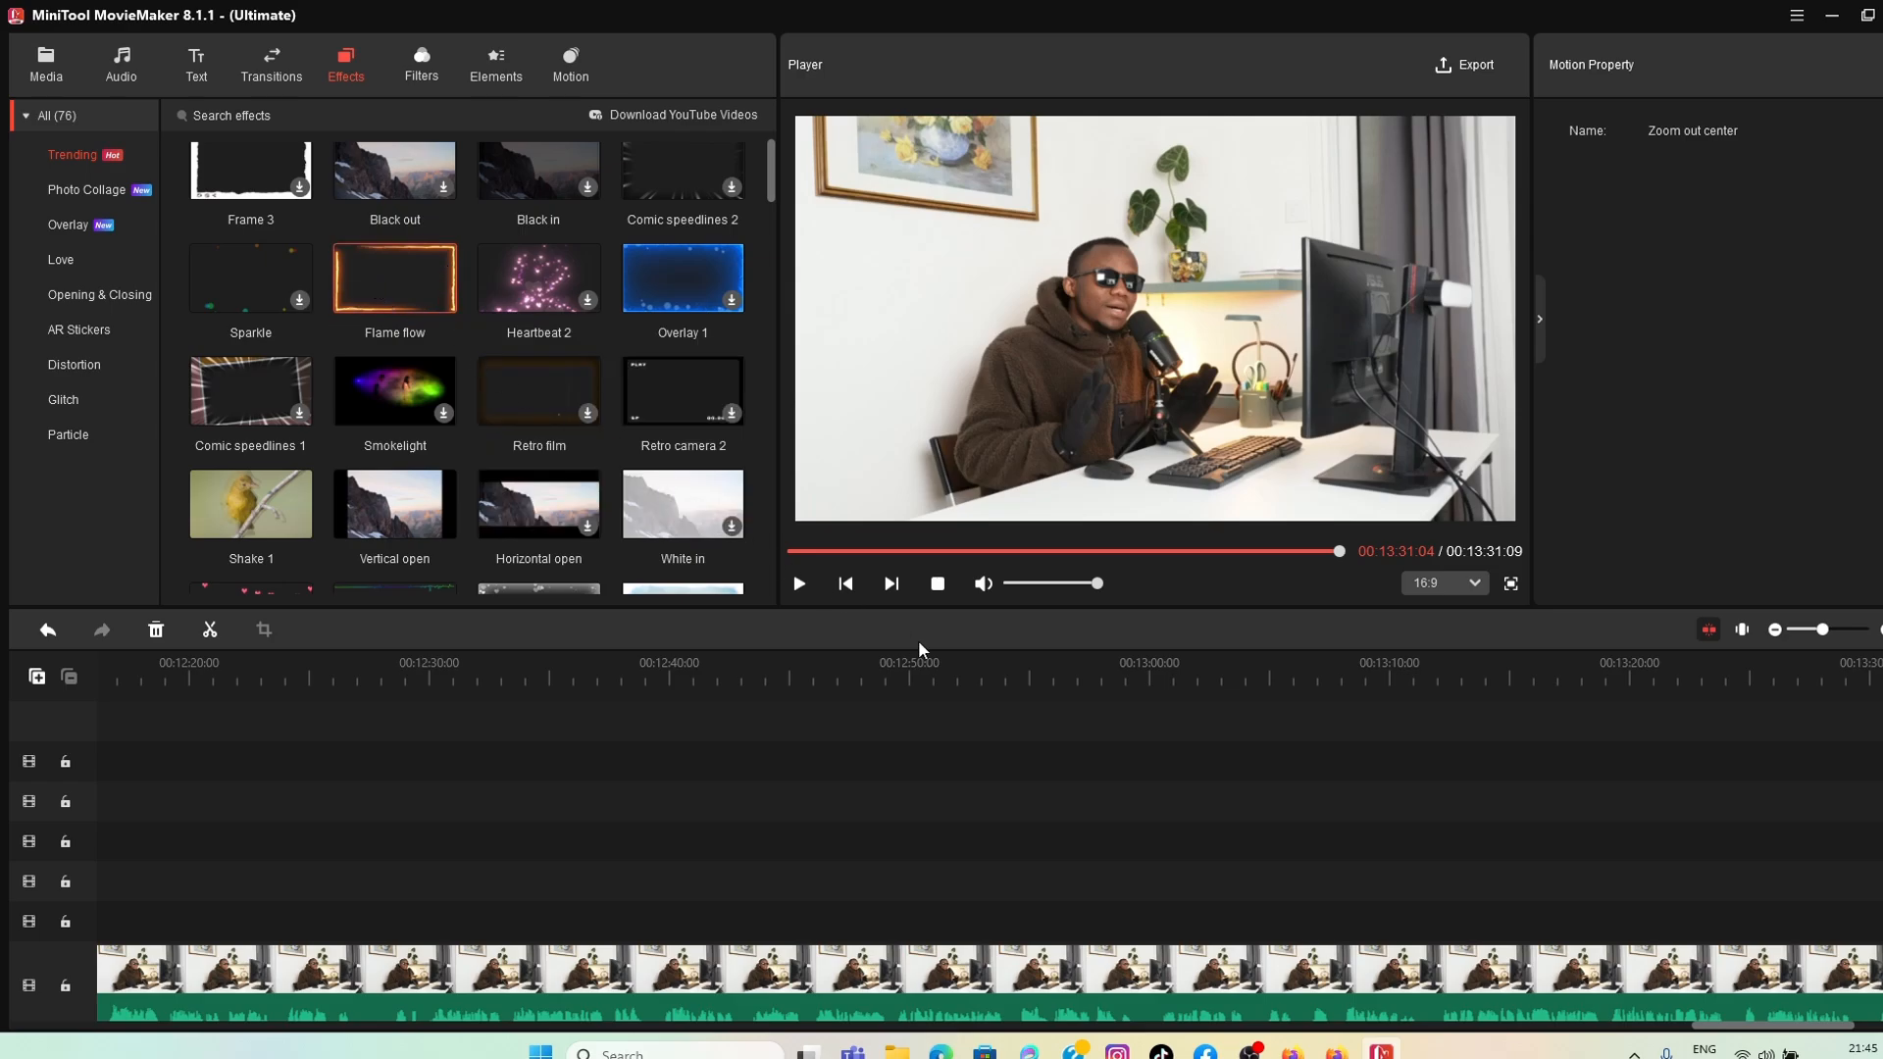
{"action": "left_click_drag", "start_coordinate": [389, 280], "coordinate": [1739, 743]}
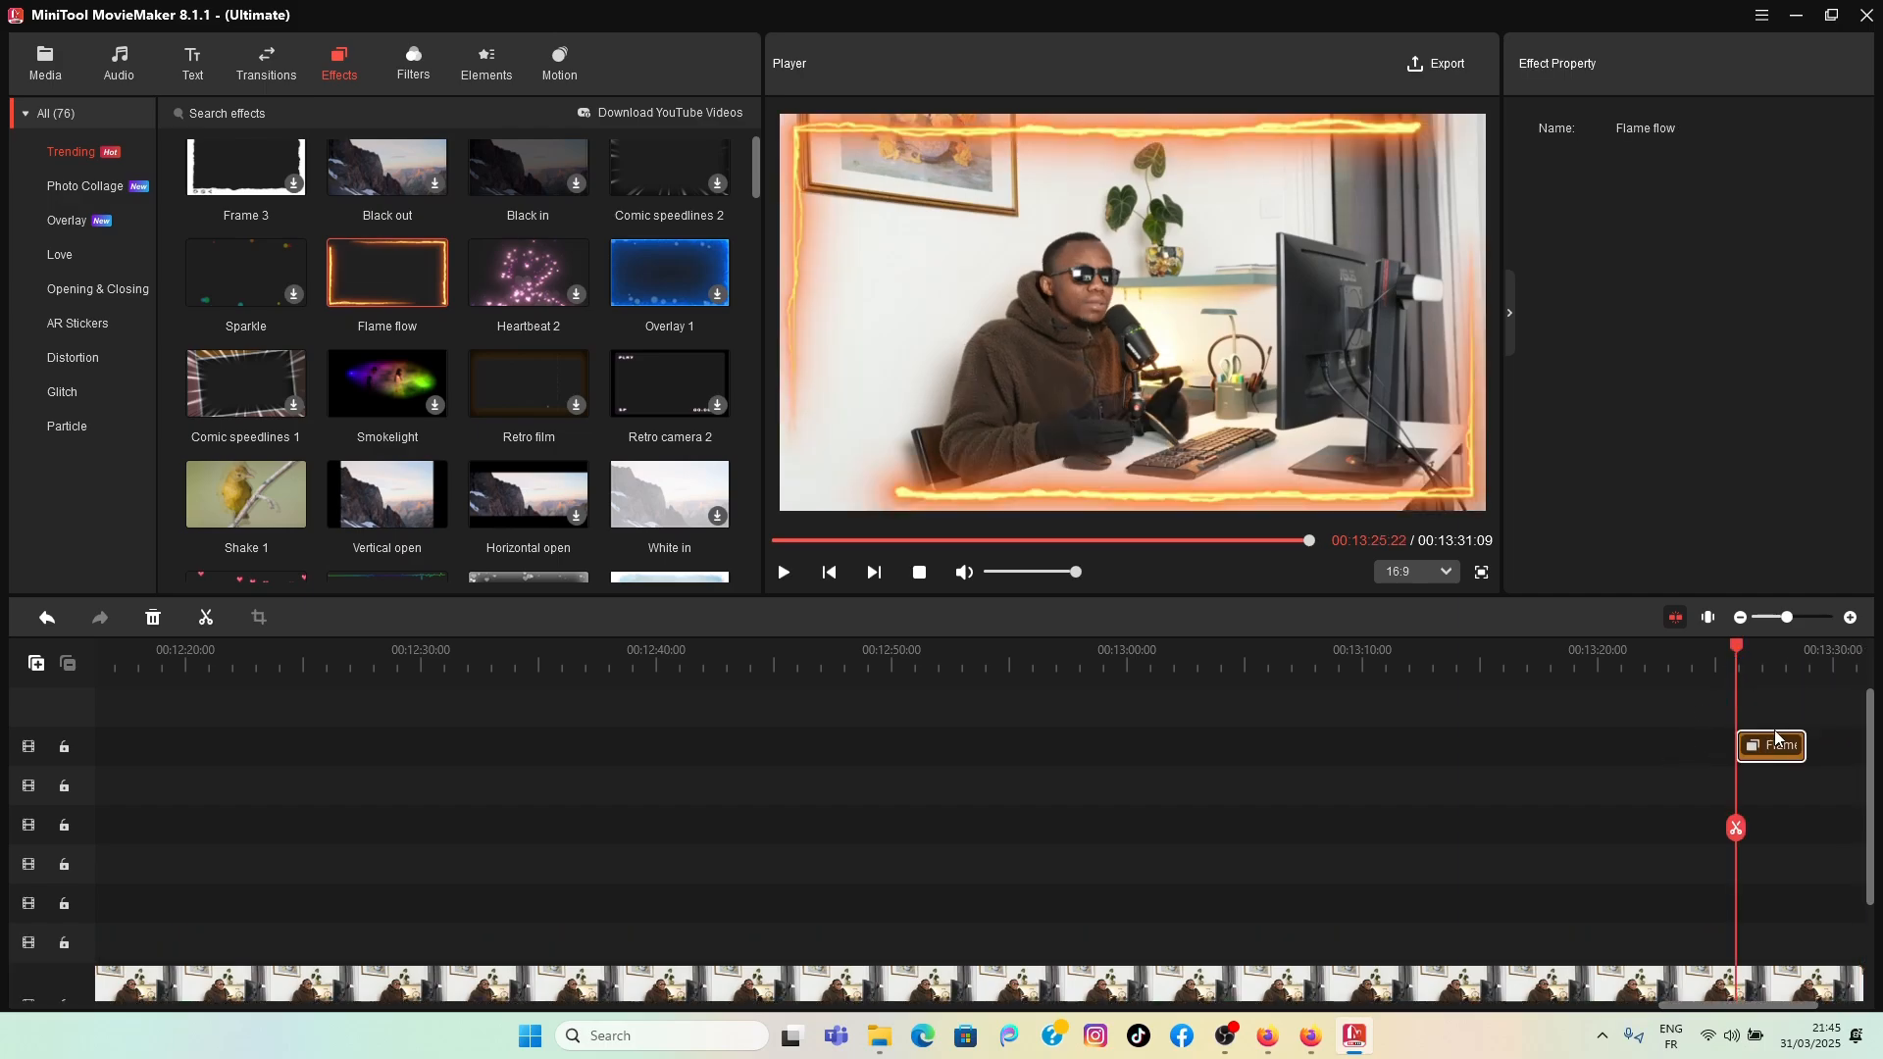
{"action": "left_click_drag", "start_coordinate": [1781, 748], "coordinate": [1826, 747]}
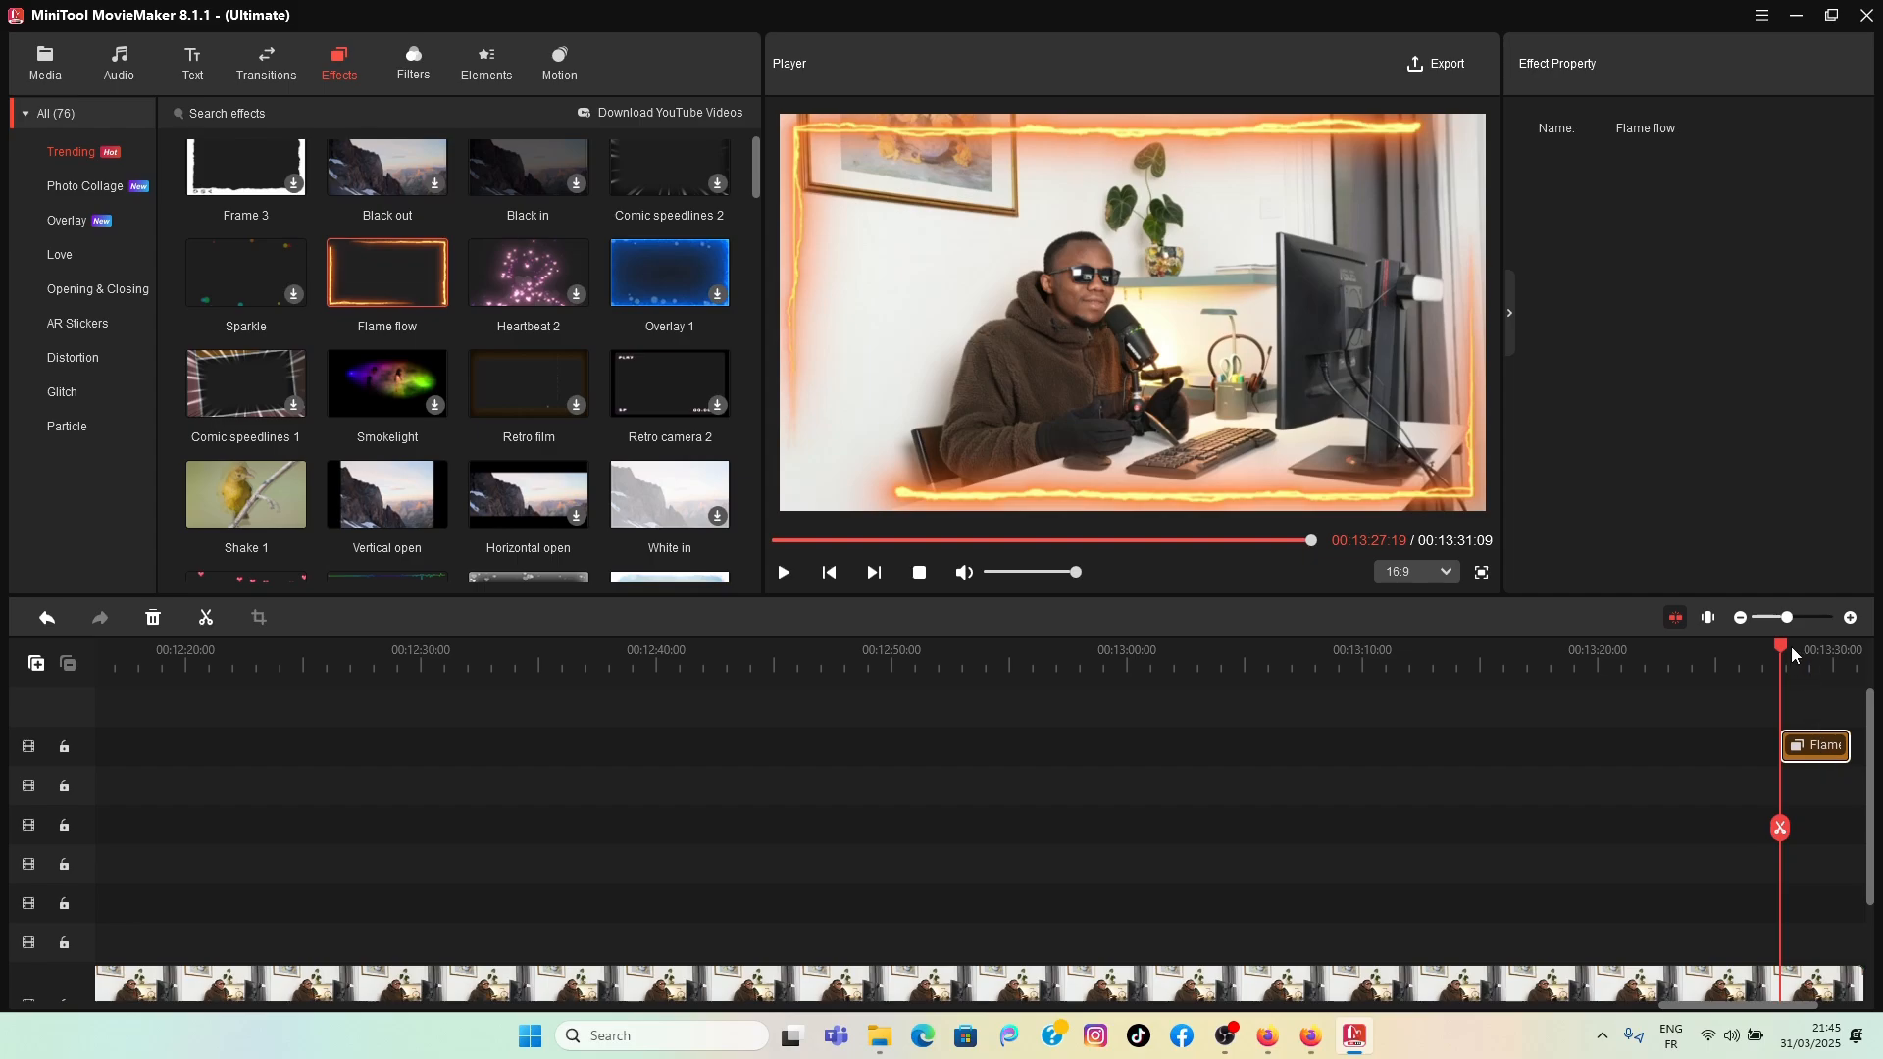
{"action": "left_click_drag", "start_coordinate": [1786, 655], "coordinate": [1867, 673]}
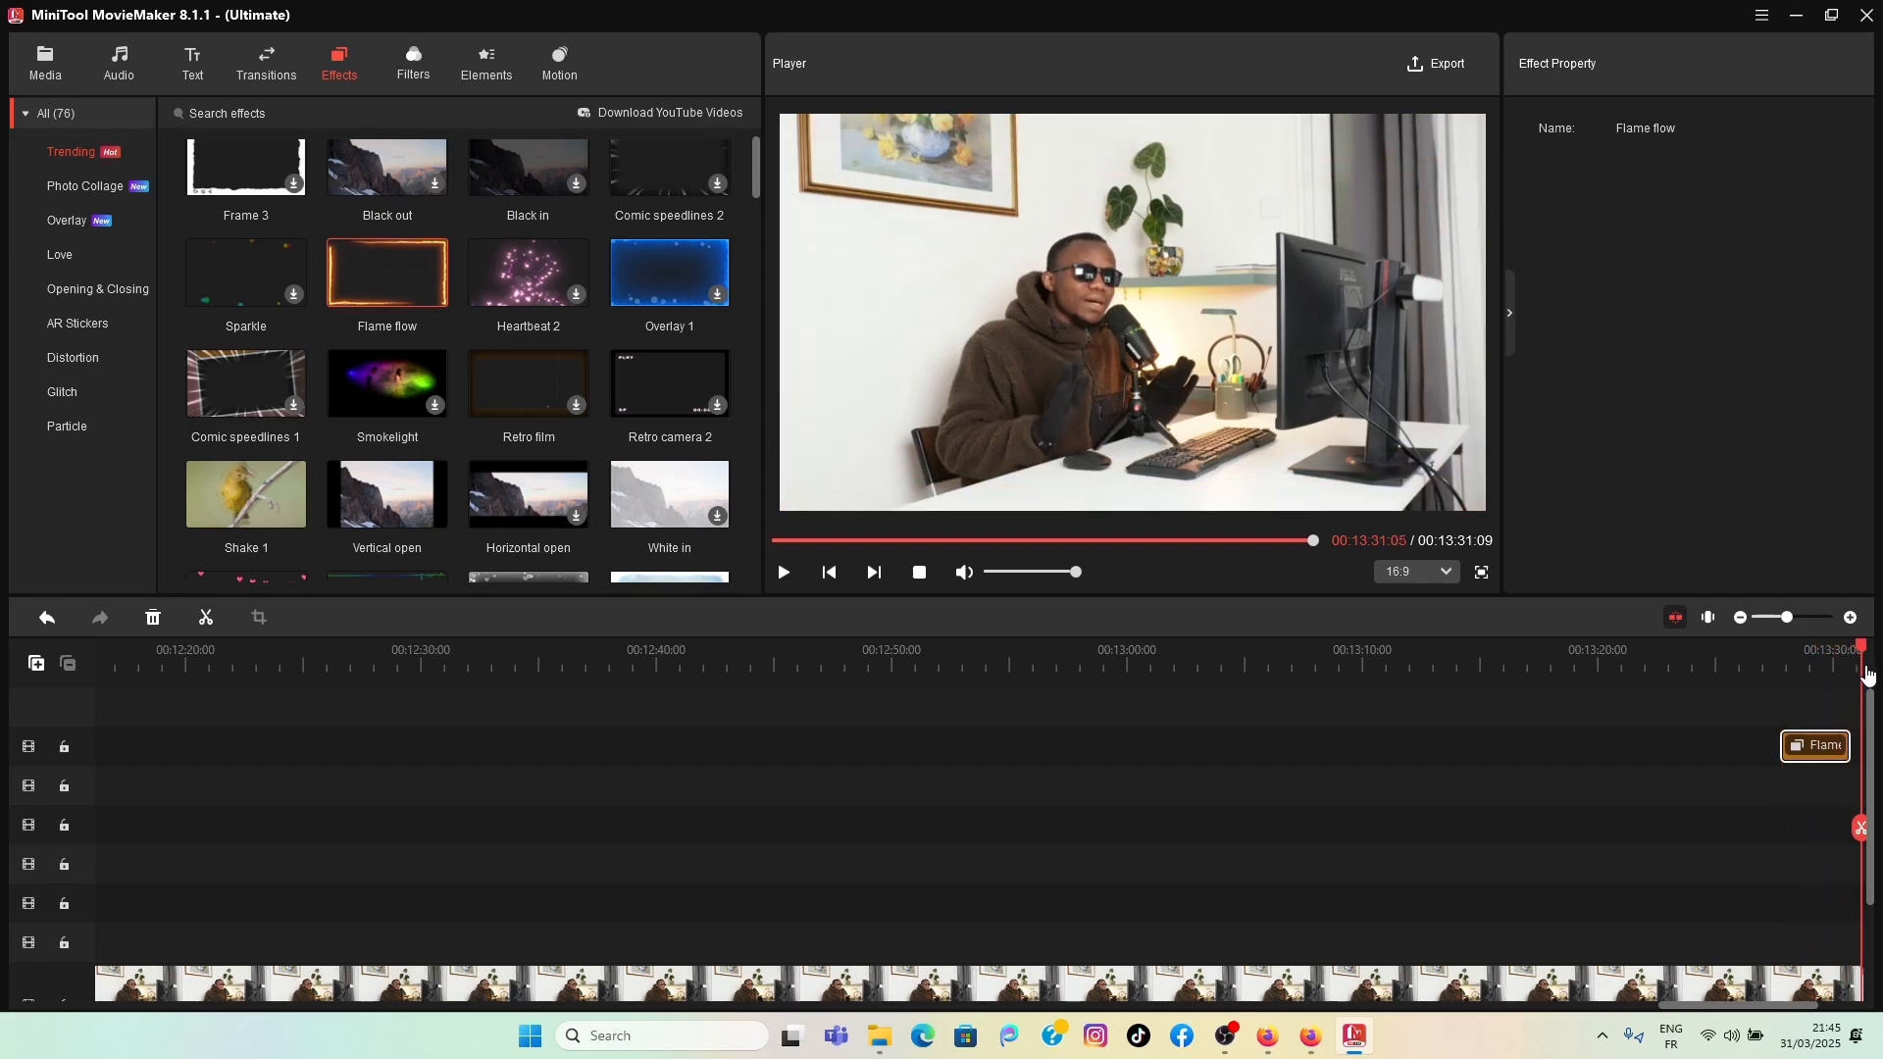
{"action": "left_click_drag", "start_coordinate": [1815, 750], "coordinate": [1830, 747]}
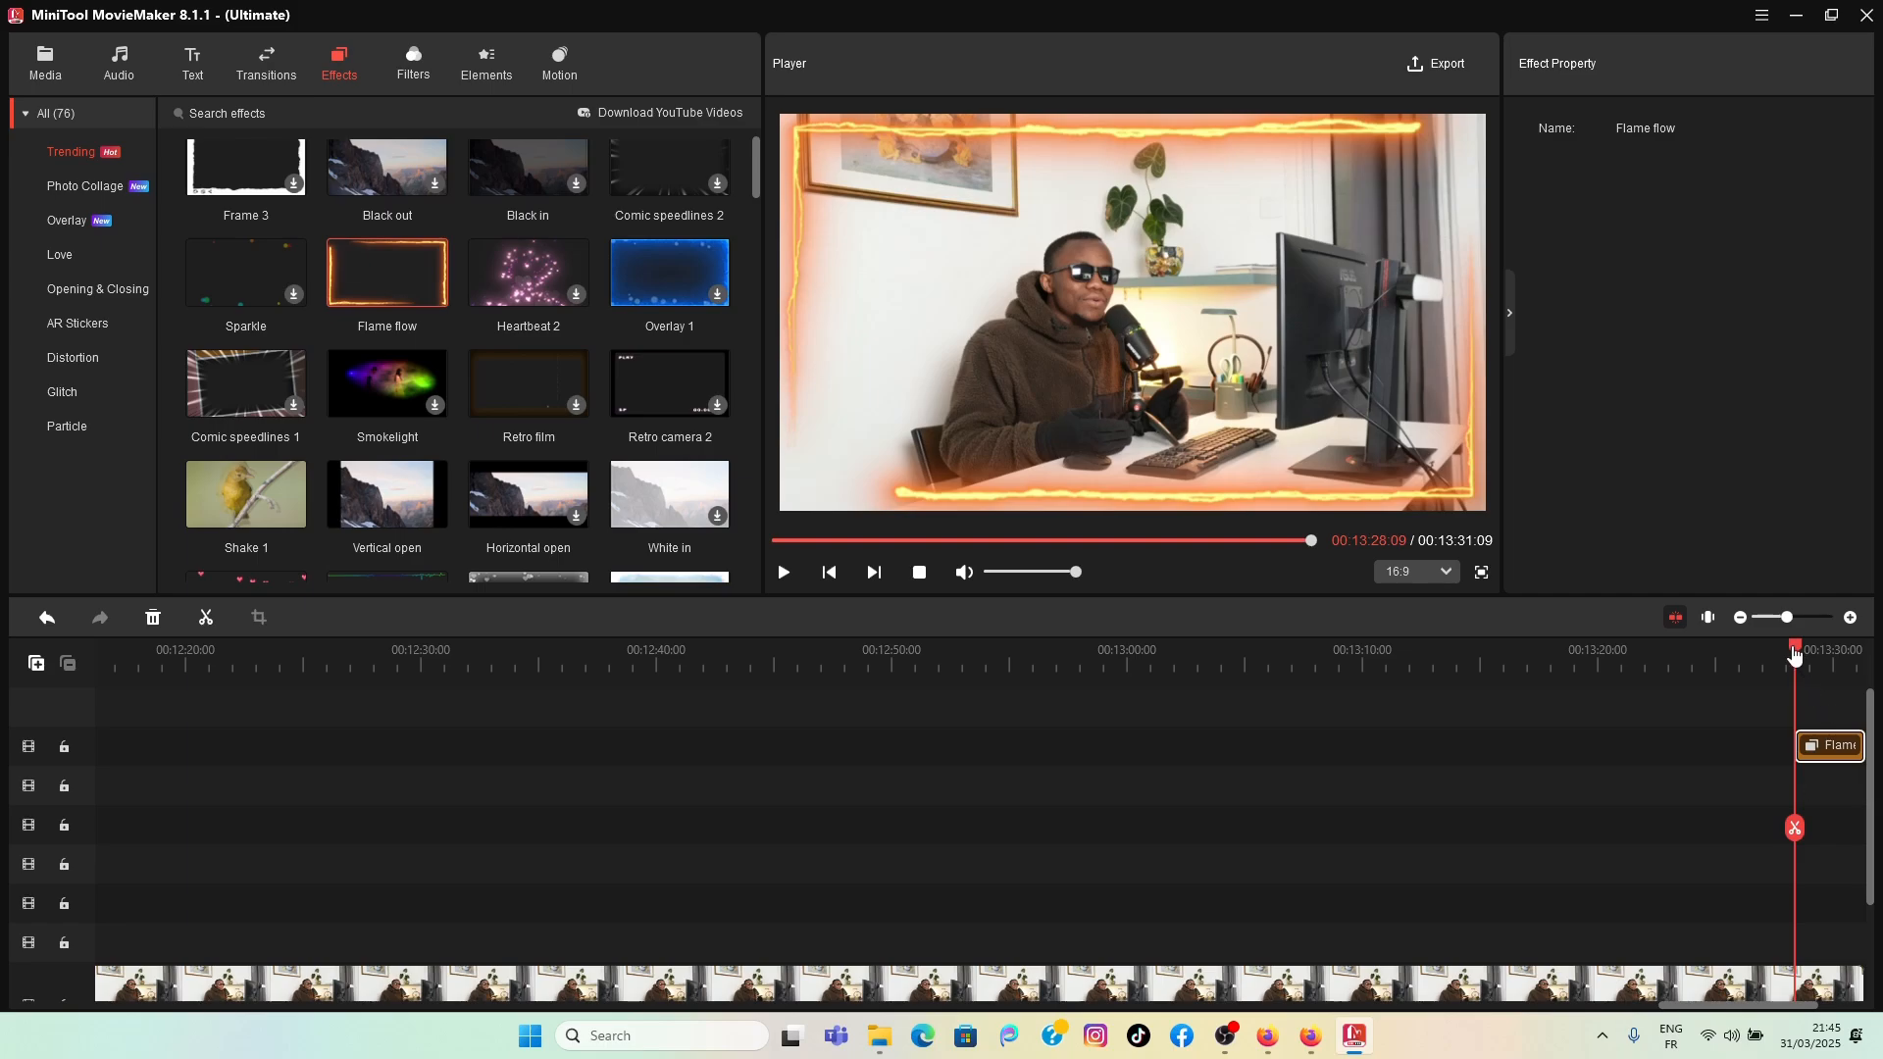
Step: Play the ending with the Flame flow effect from 00:13:28:00, and replay it from 00:13:15:02
{"action": "left_click_drag", "start_coordinate": [1795, 655], "coordinate": [1787, 655]}
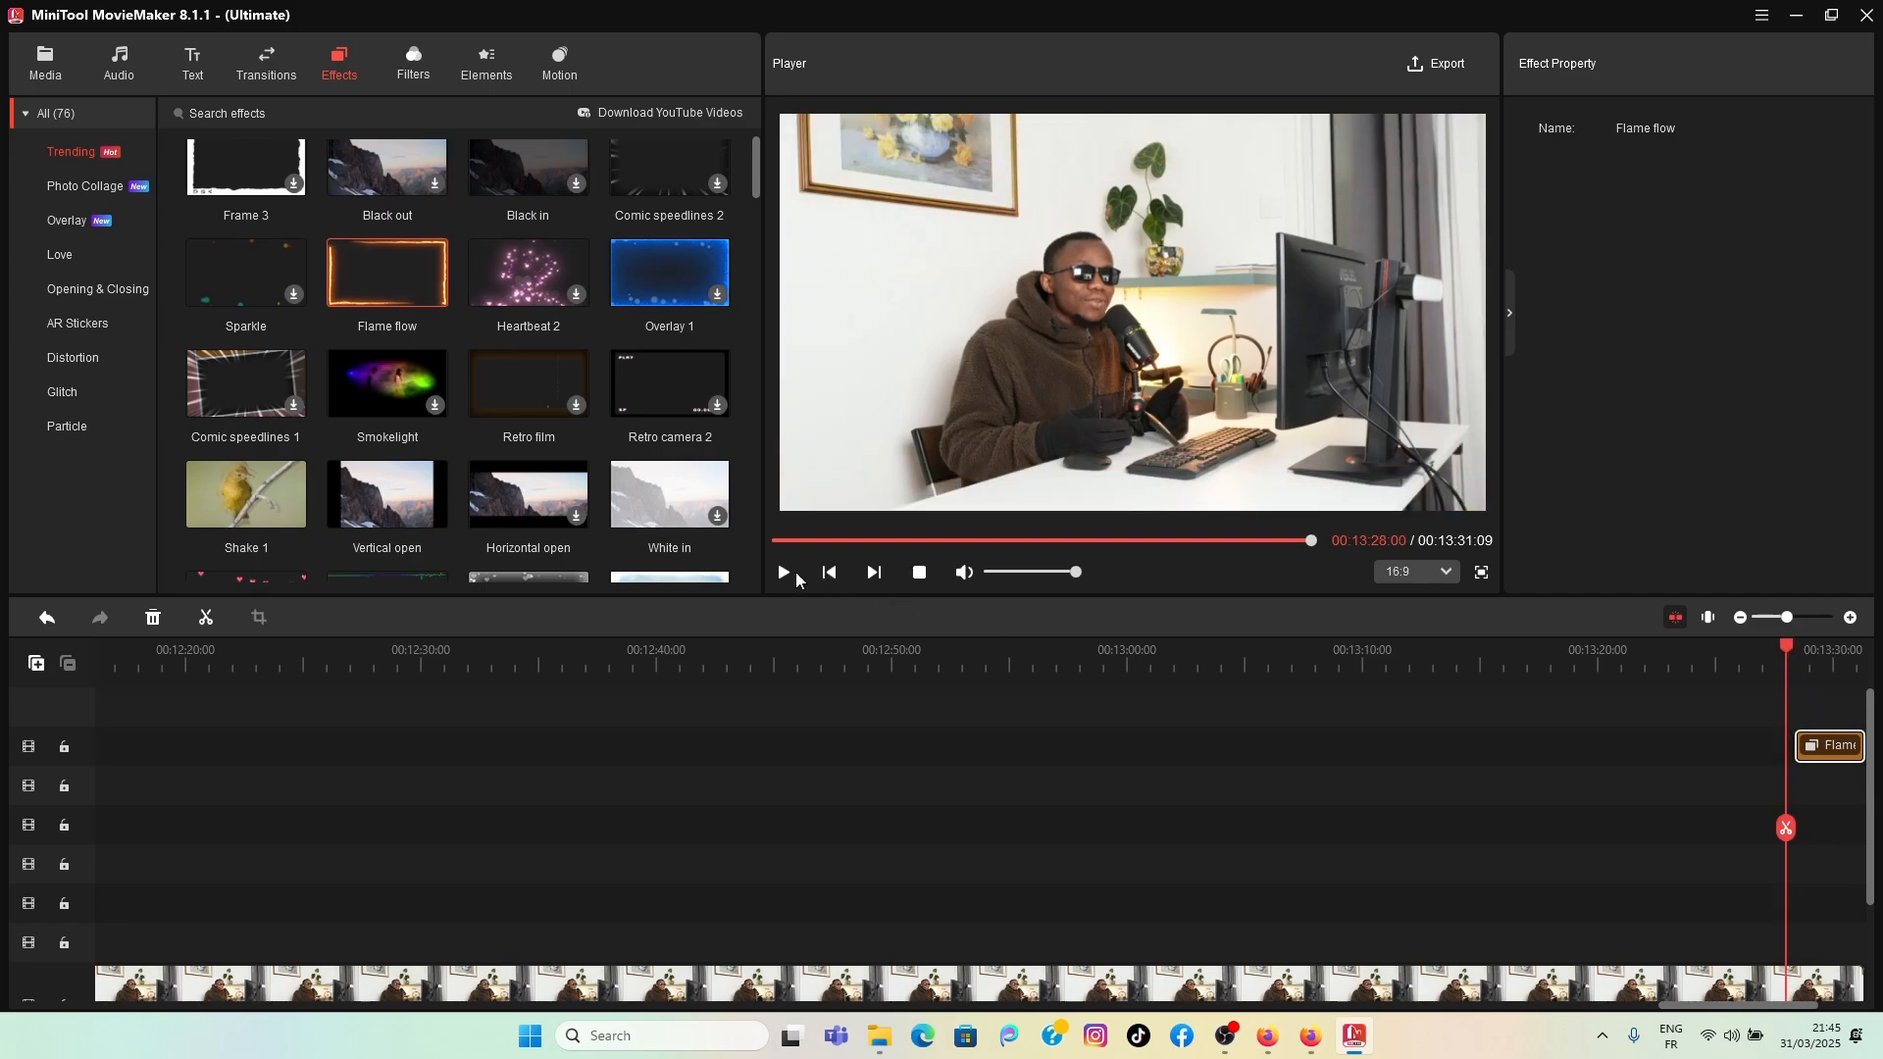
{"action": "left_click", "coordinate": [789, 577]}
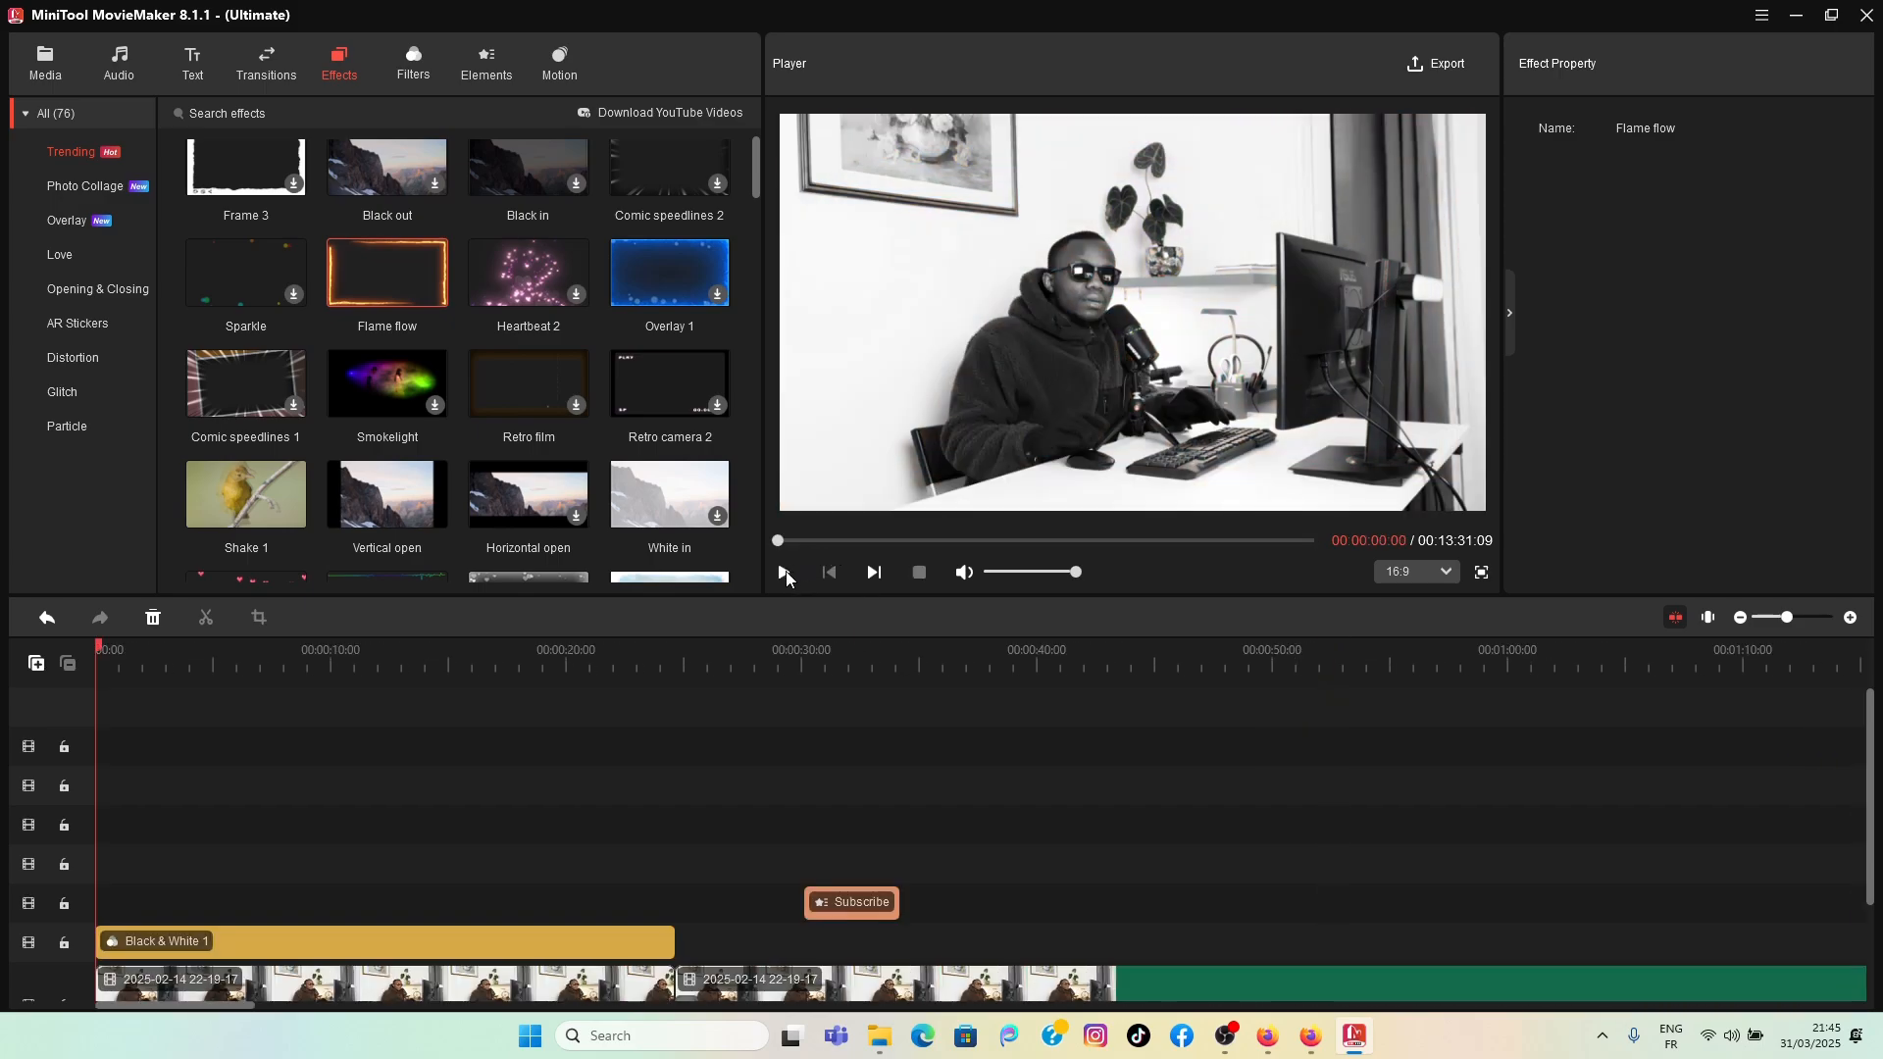
{"action": "left_click_drag", "start_coordinate": [777, 542], "coordinate": [1344, 584]}
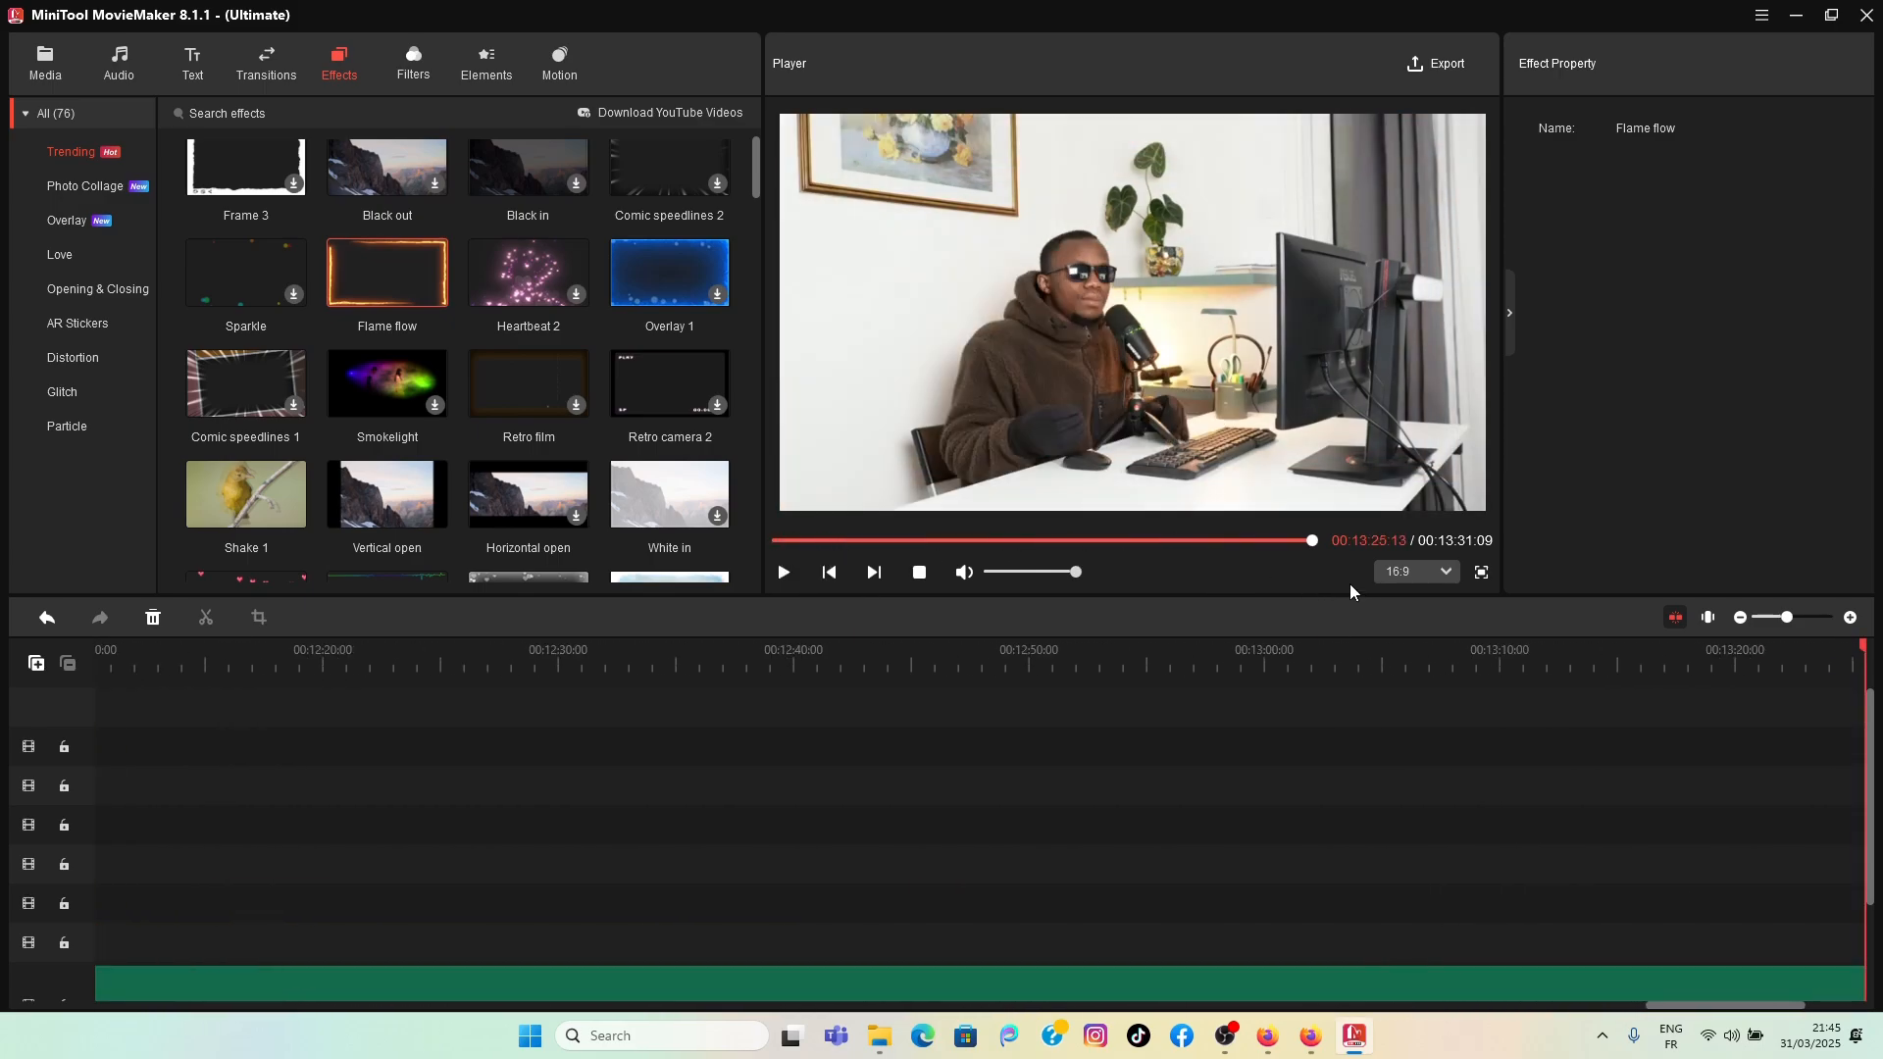
{"action": "left_click", "coordinate": [1304, 541]}
{"action": "left_click", "coordinate": [1302, 541]}
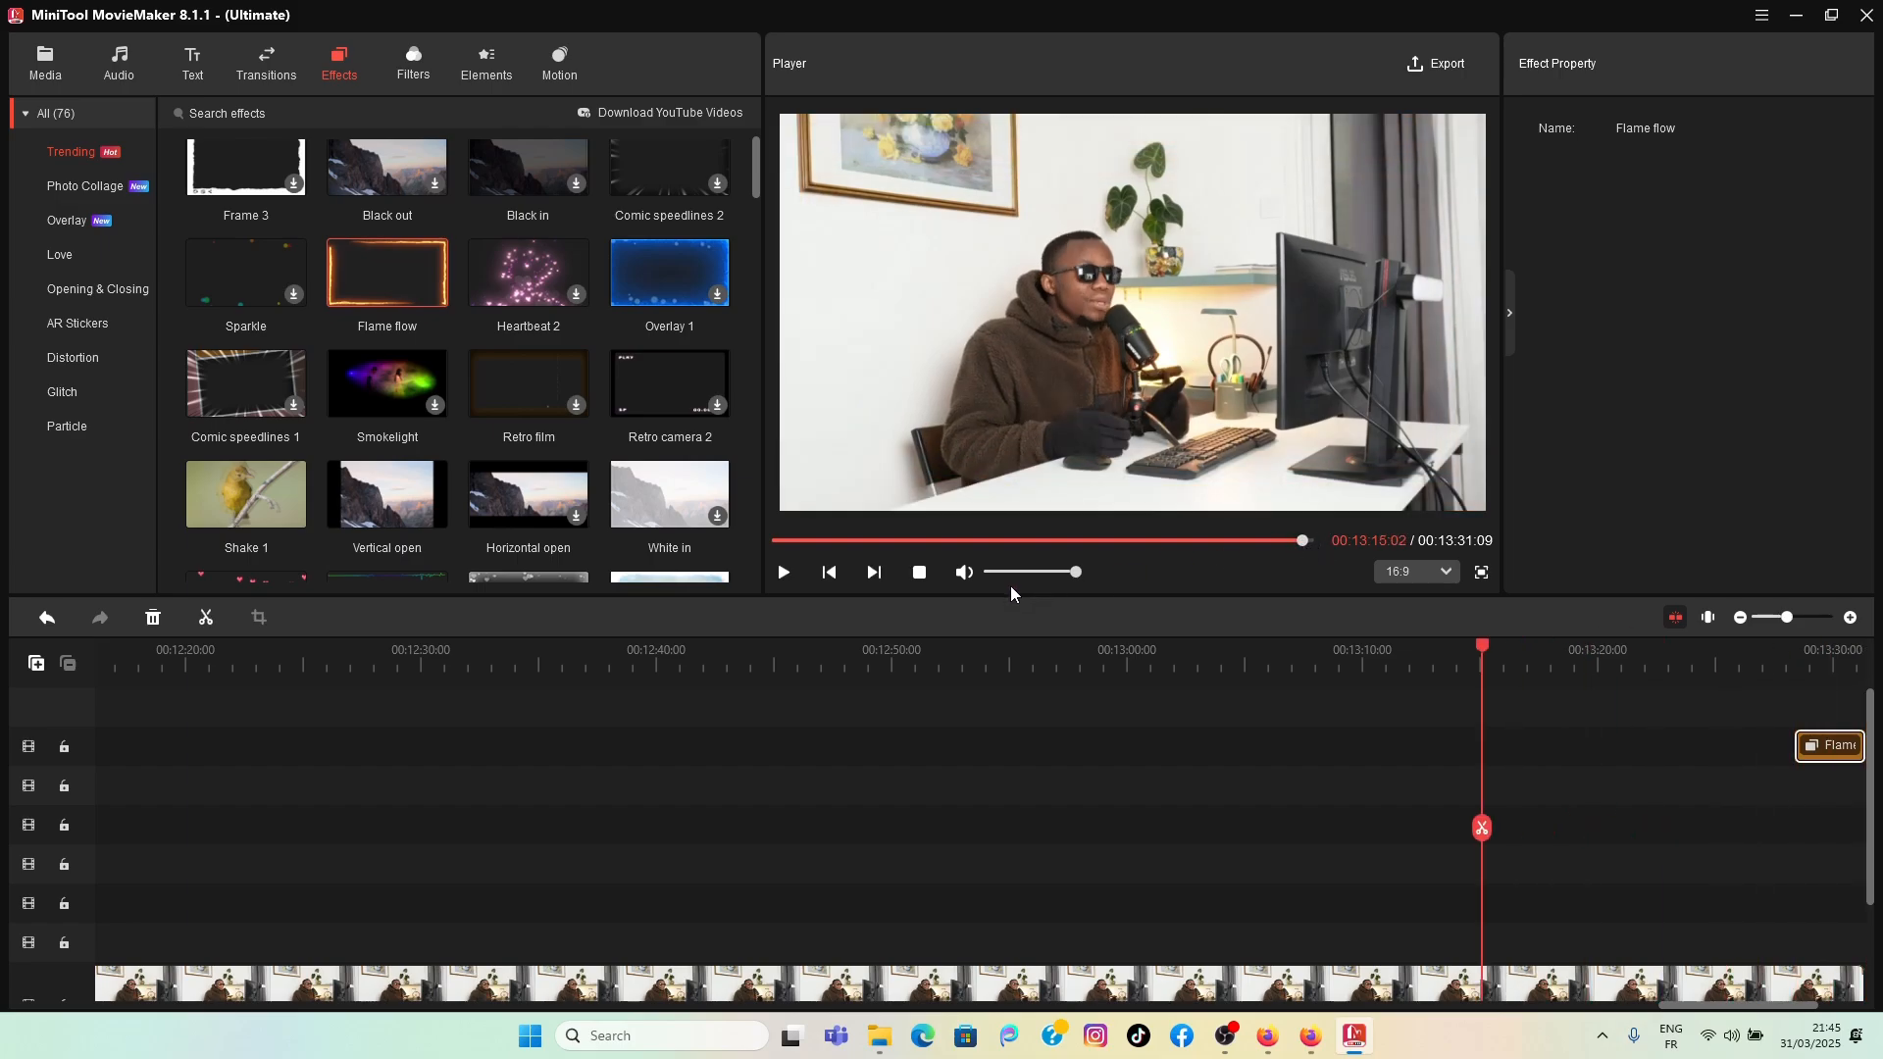
{"action": "left_click", "coordinate": [785, 575]}
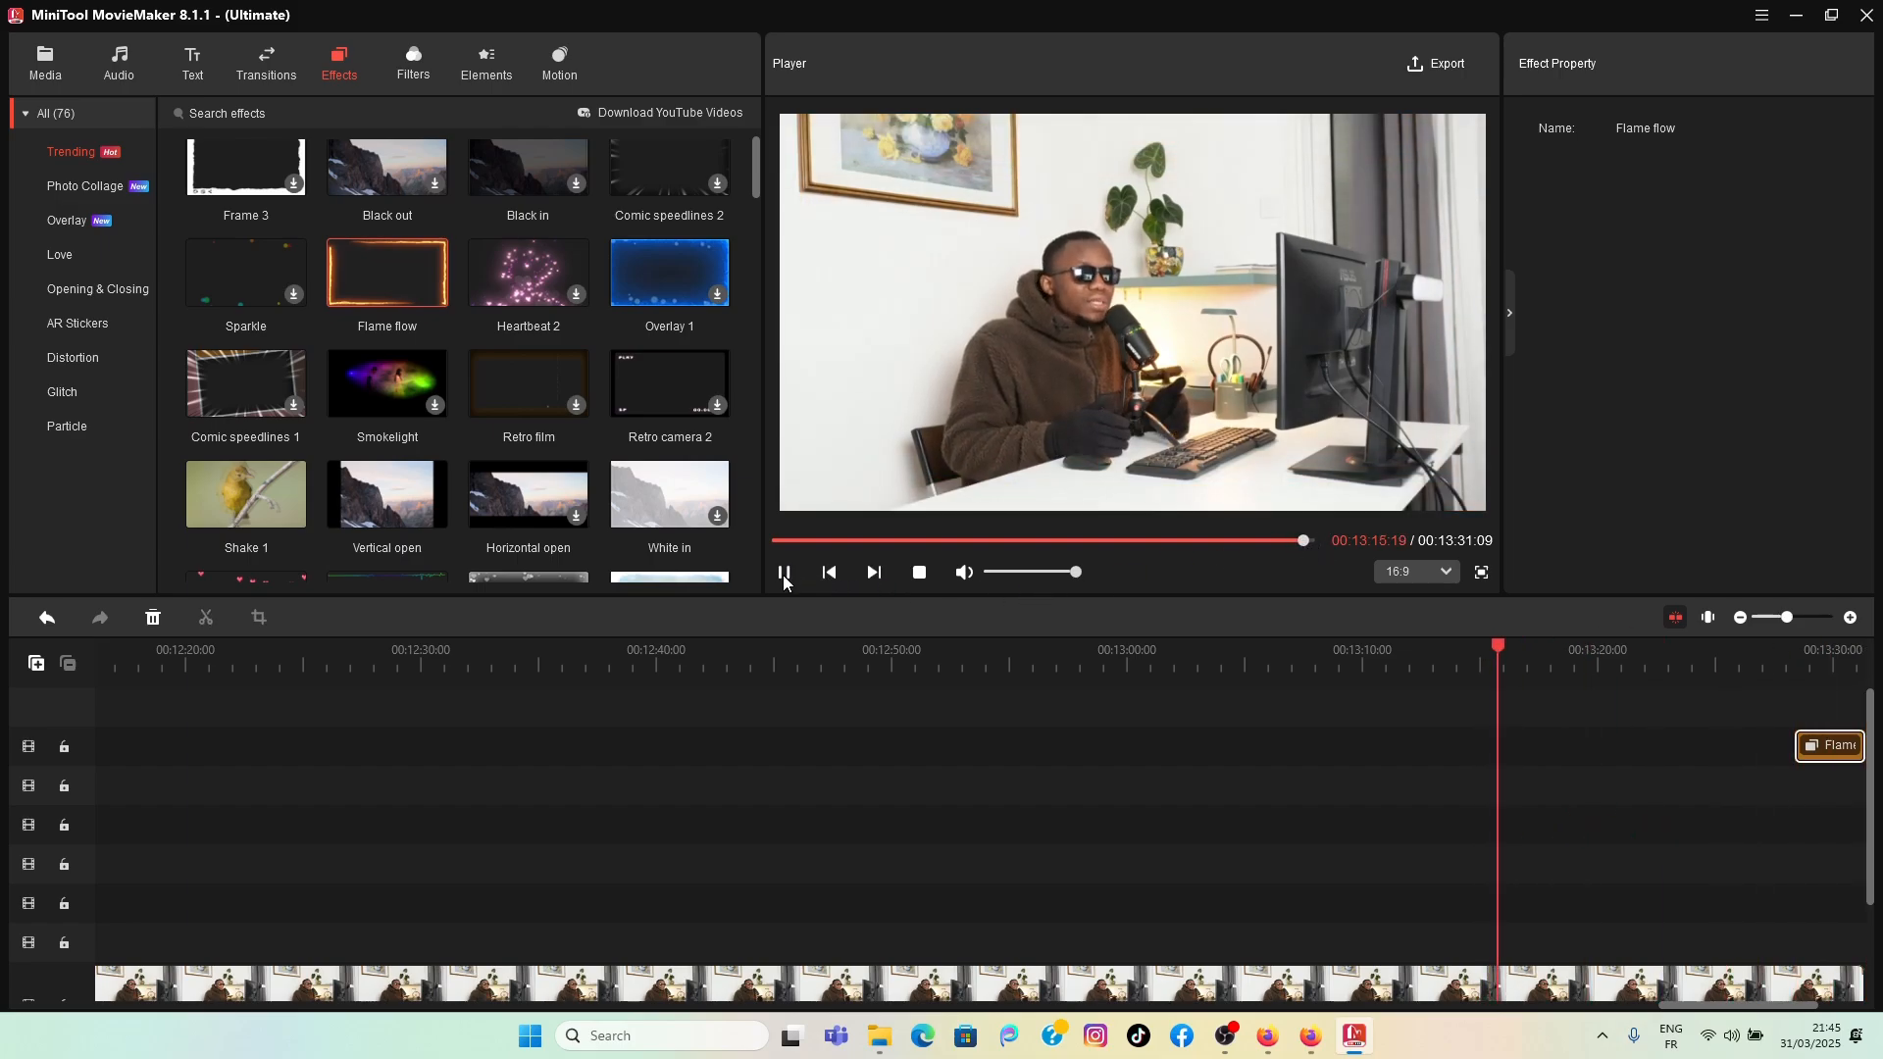
Step: Extend the start of the Flame flow effect back to 00:12:56:01 and play the lengthened section
{"action": "left_click_drag", "start_coordinate": [1510, 653], "coordinate": [1738, 675]}
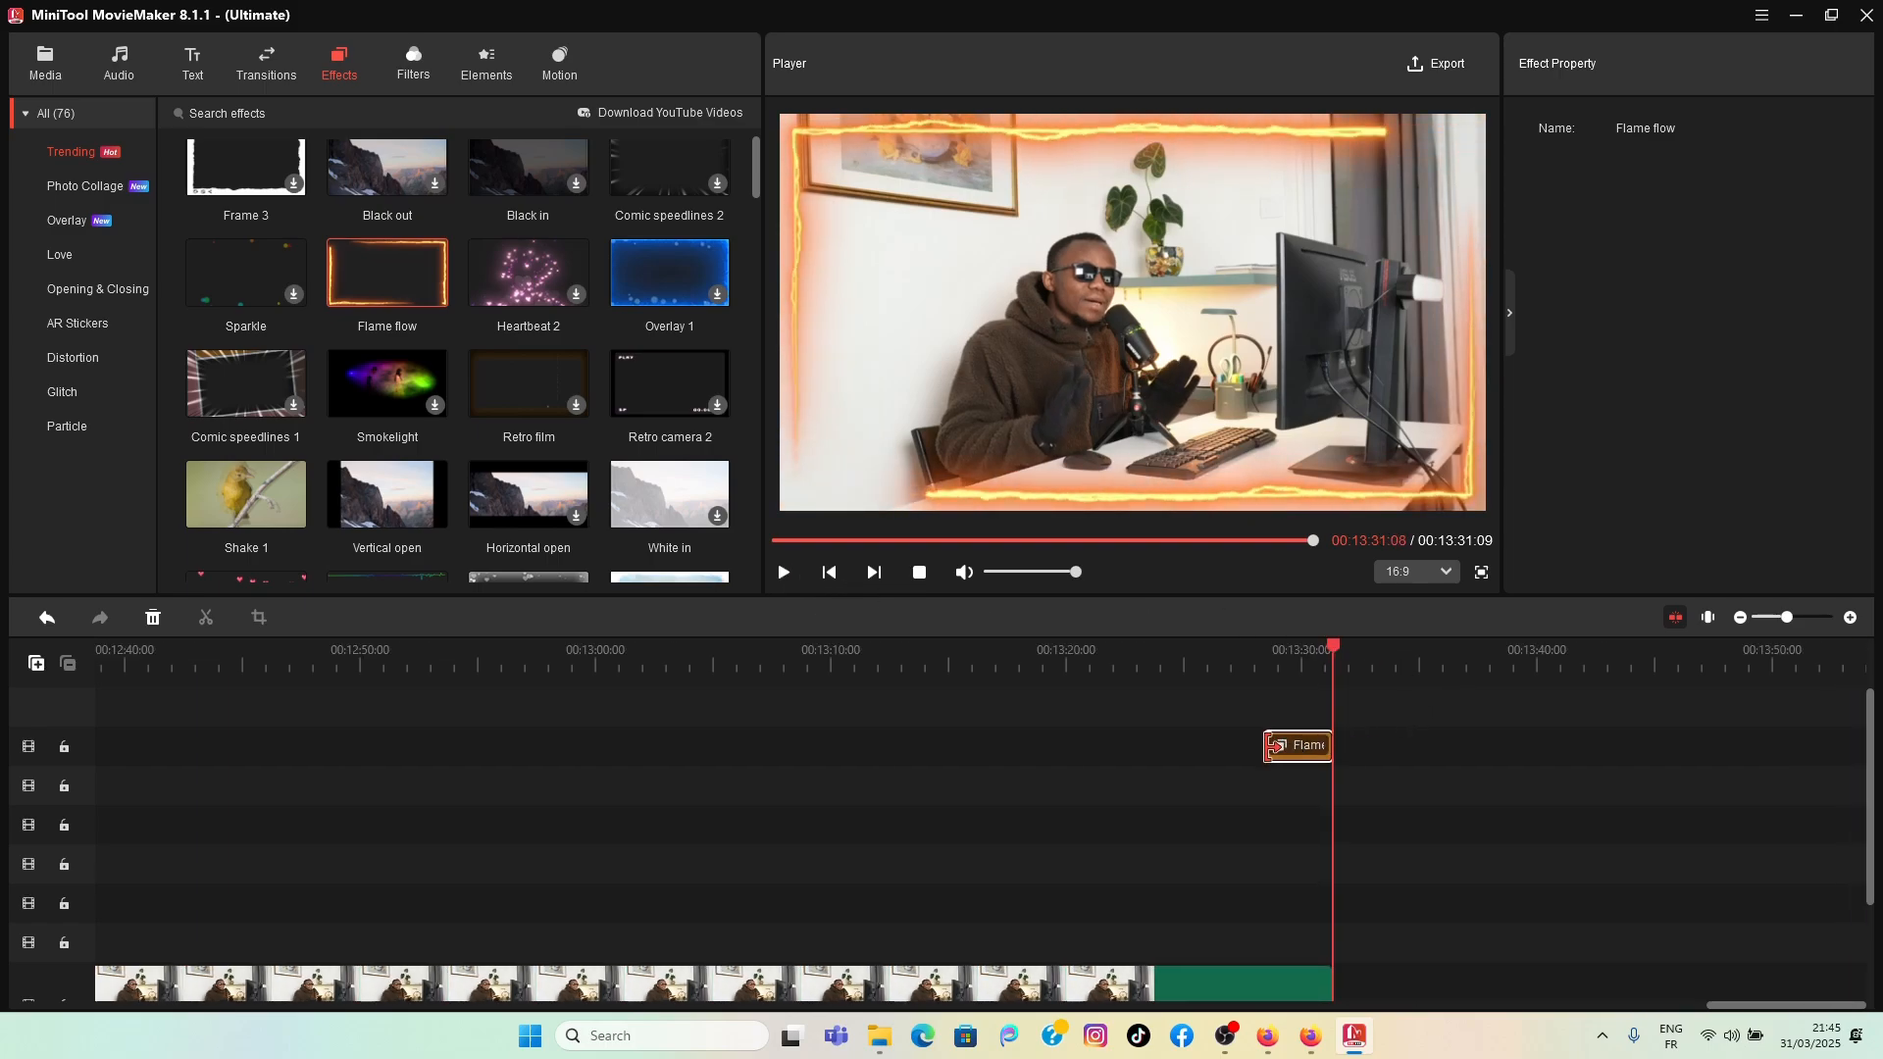
{"action": "left_click_drag", "start_coordinate": [1270, 745], "coordinate": [507, 737]}
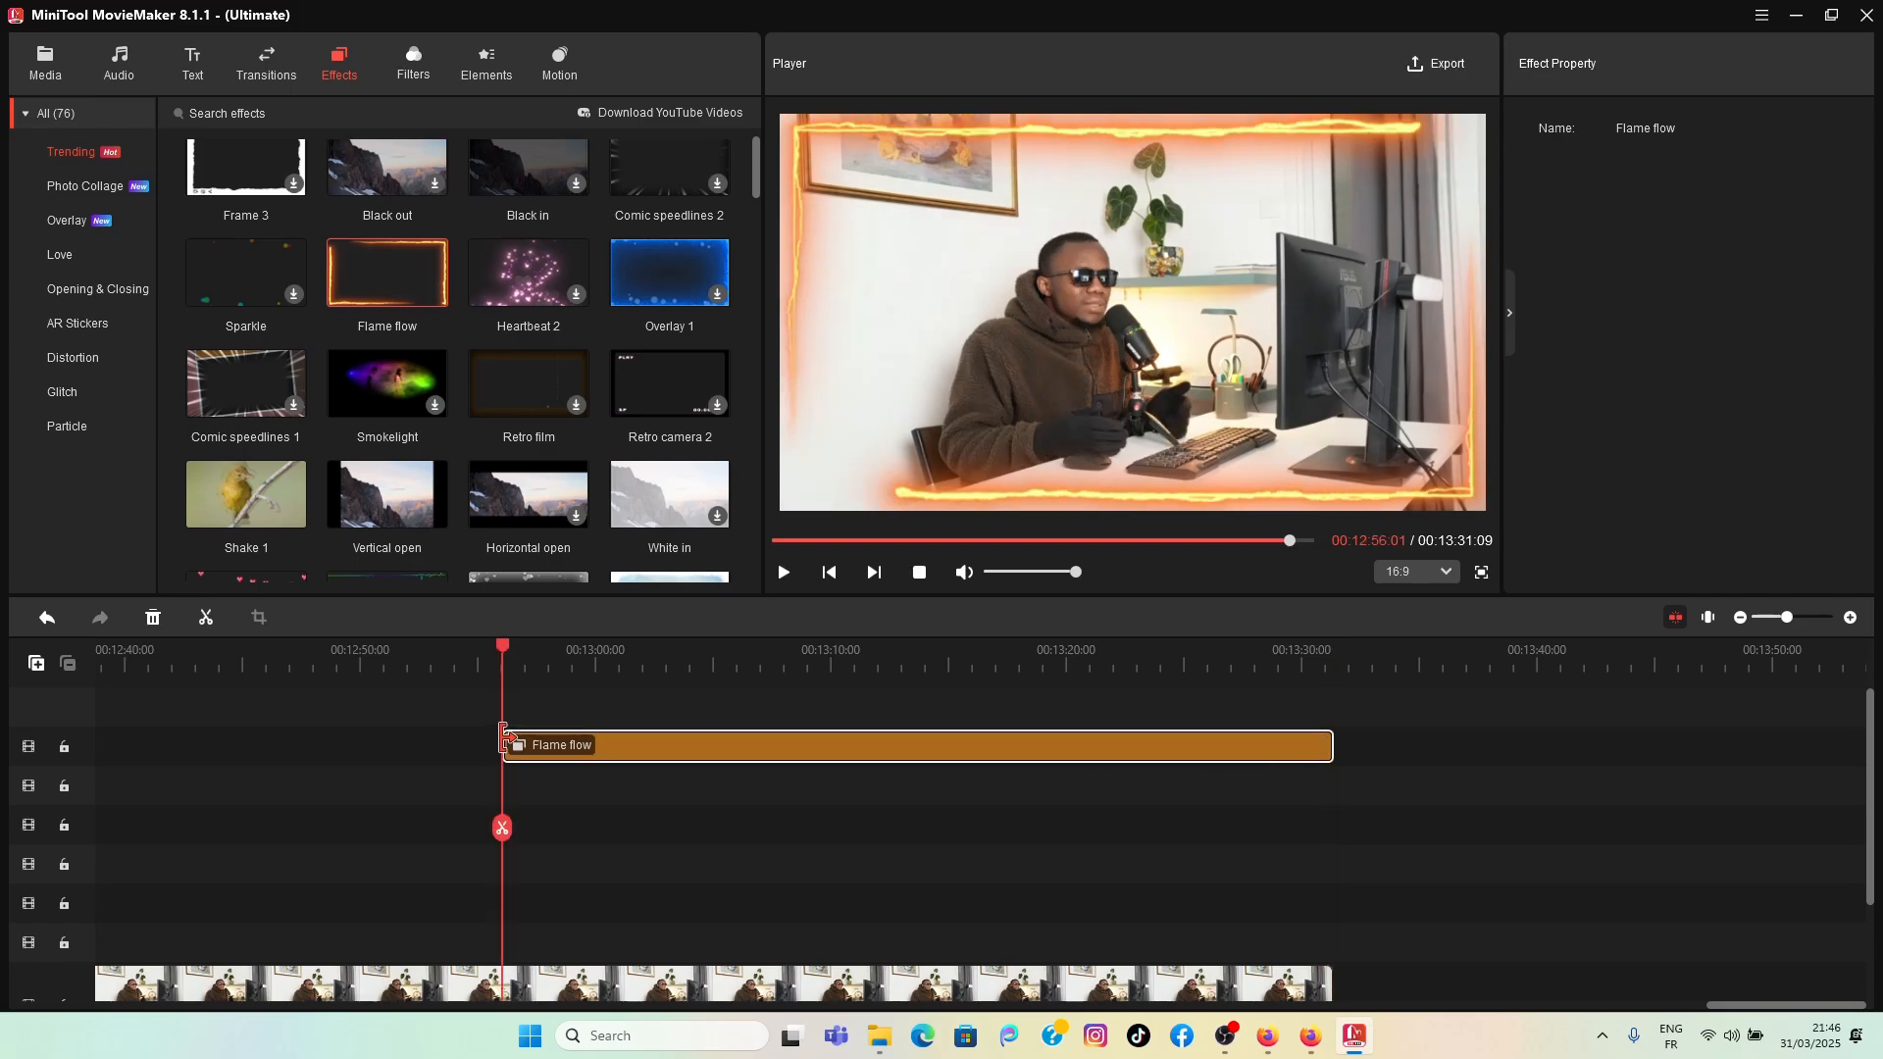
{"action": "left_click", "coordinate": [474, 651]}
{"action": "left_click", "coordinate": [784, 573]}
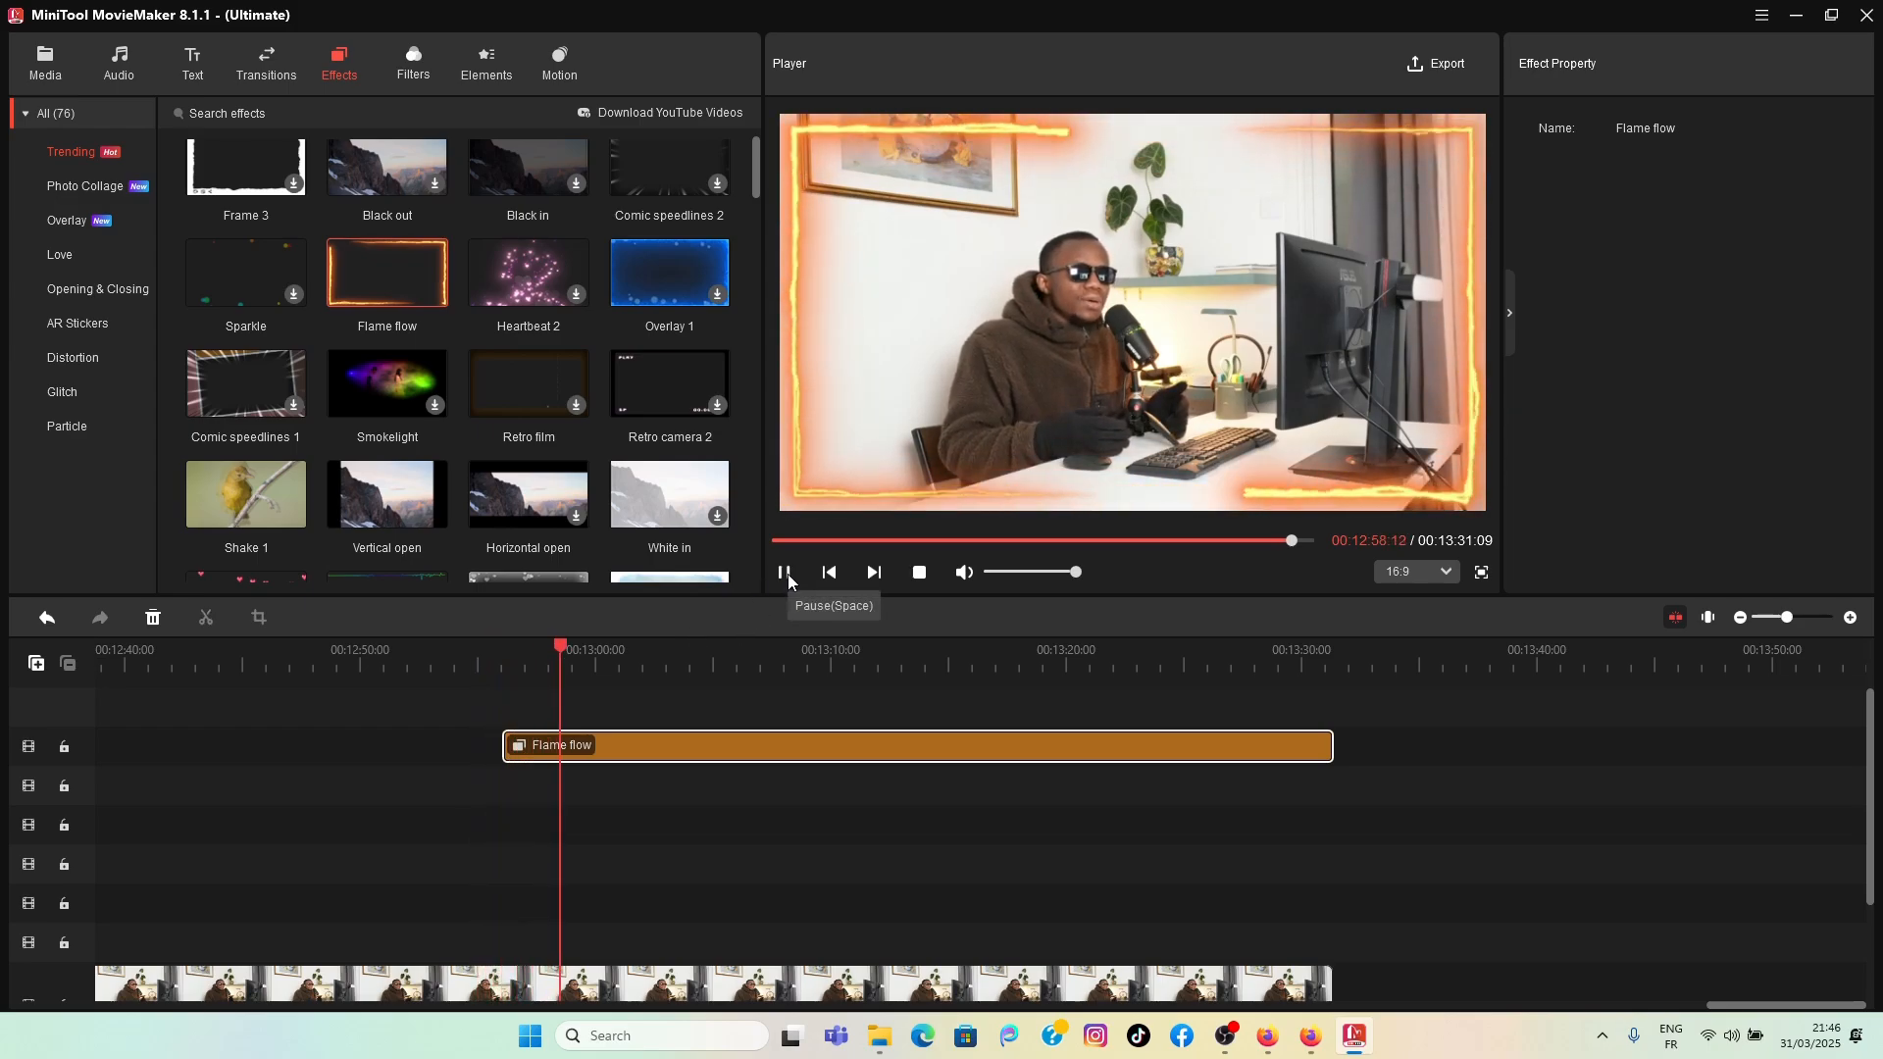
{"action": "left_click", "coordinate": [784, 573]}
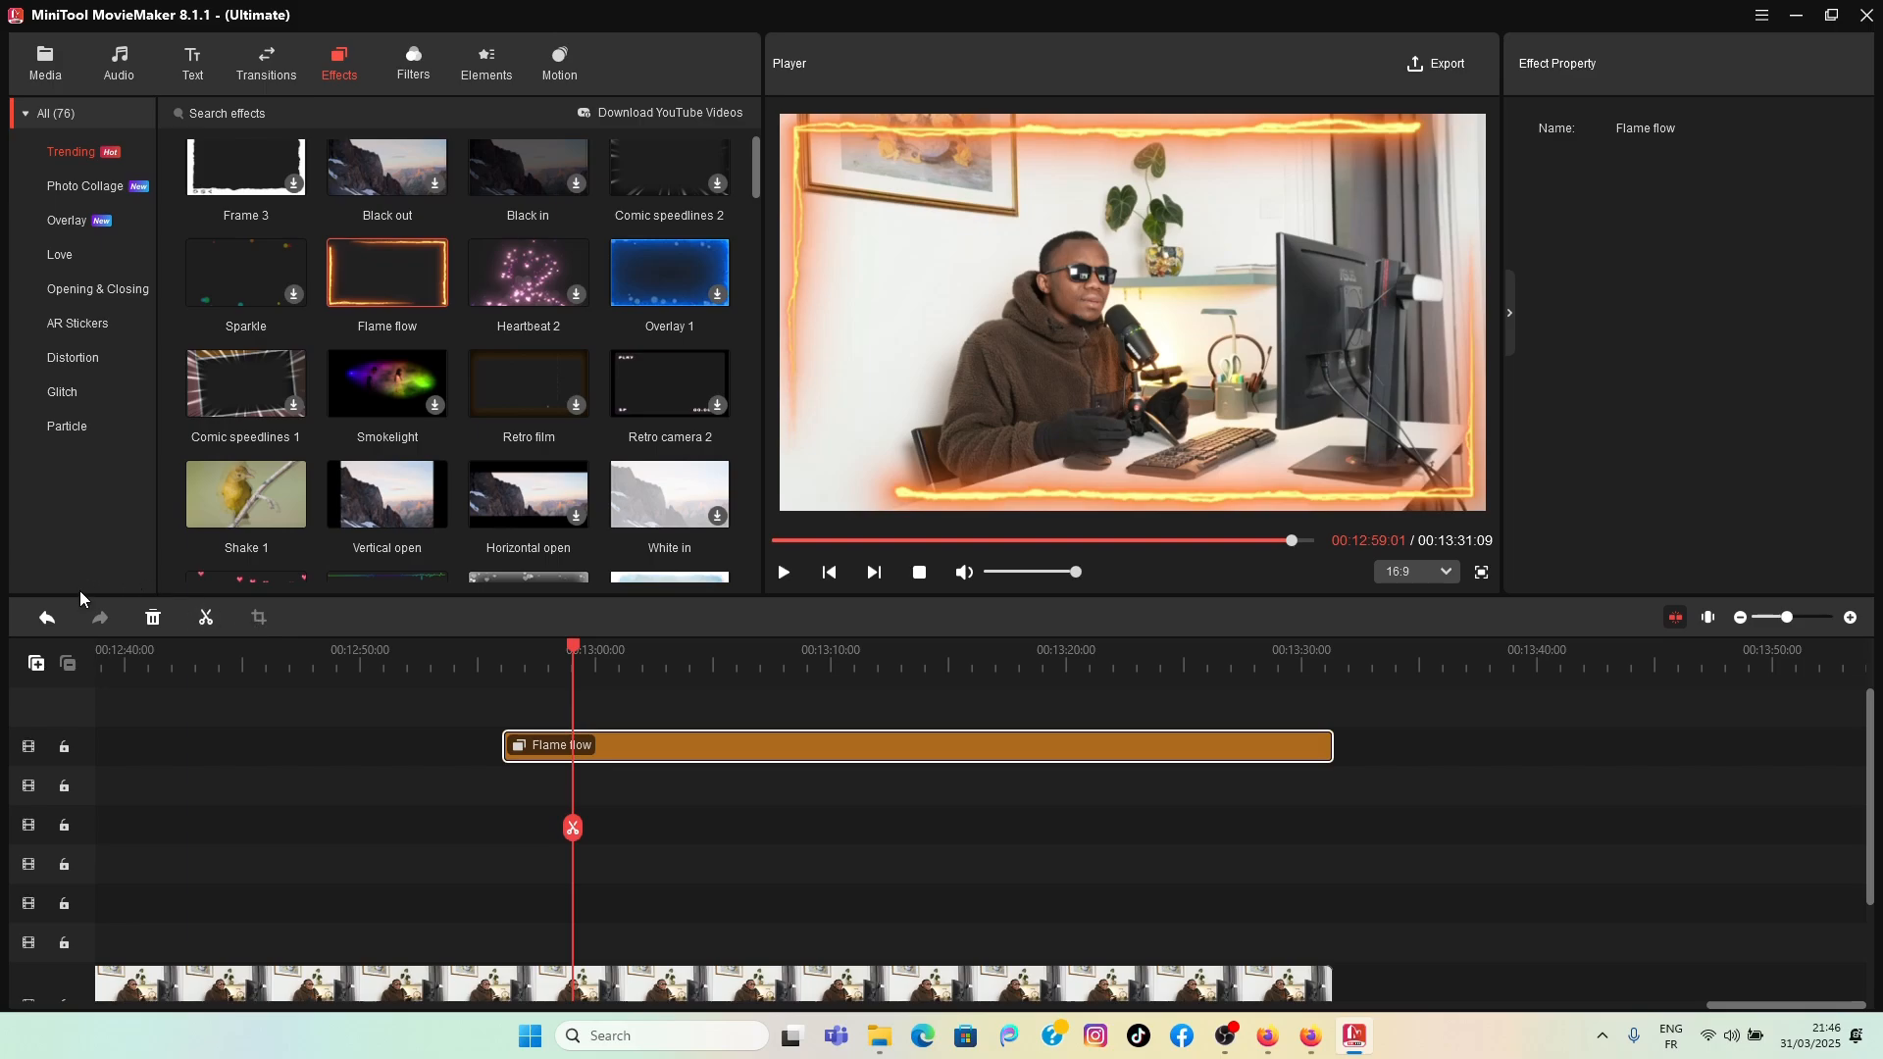
Step: Undo the extension, the repositioning and the addition of the Flame flow effect
{"action": "left_click", "coordinate": [47, 621]}
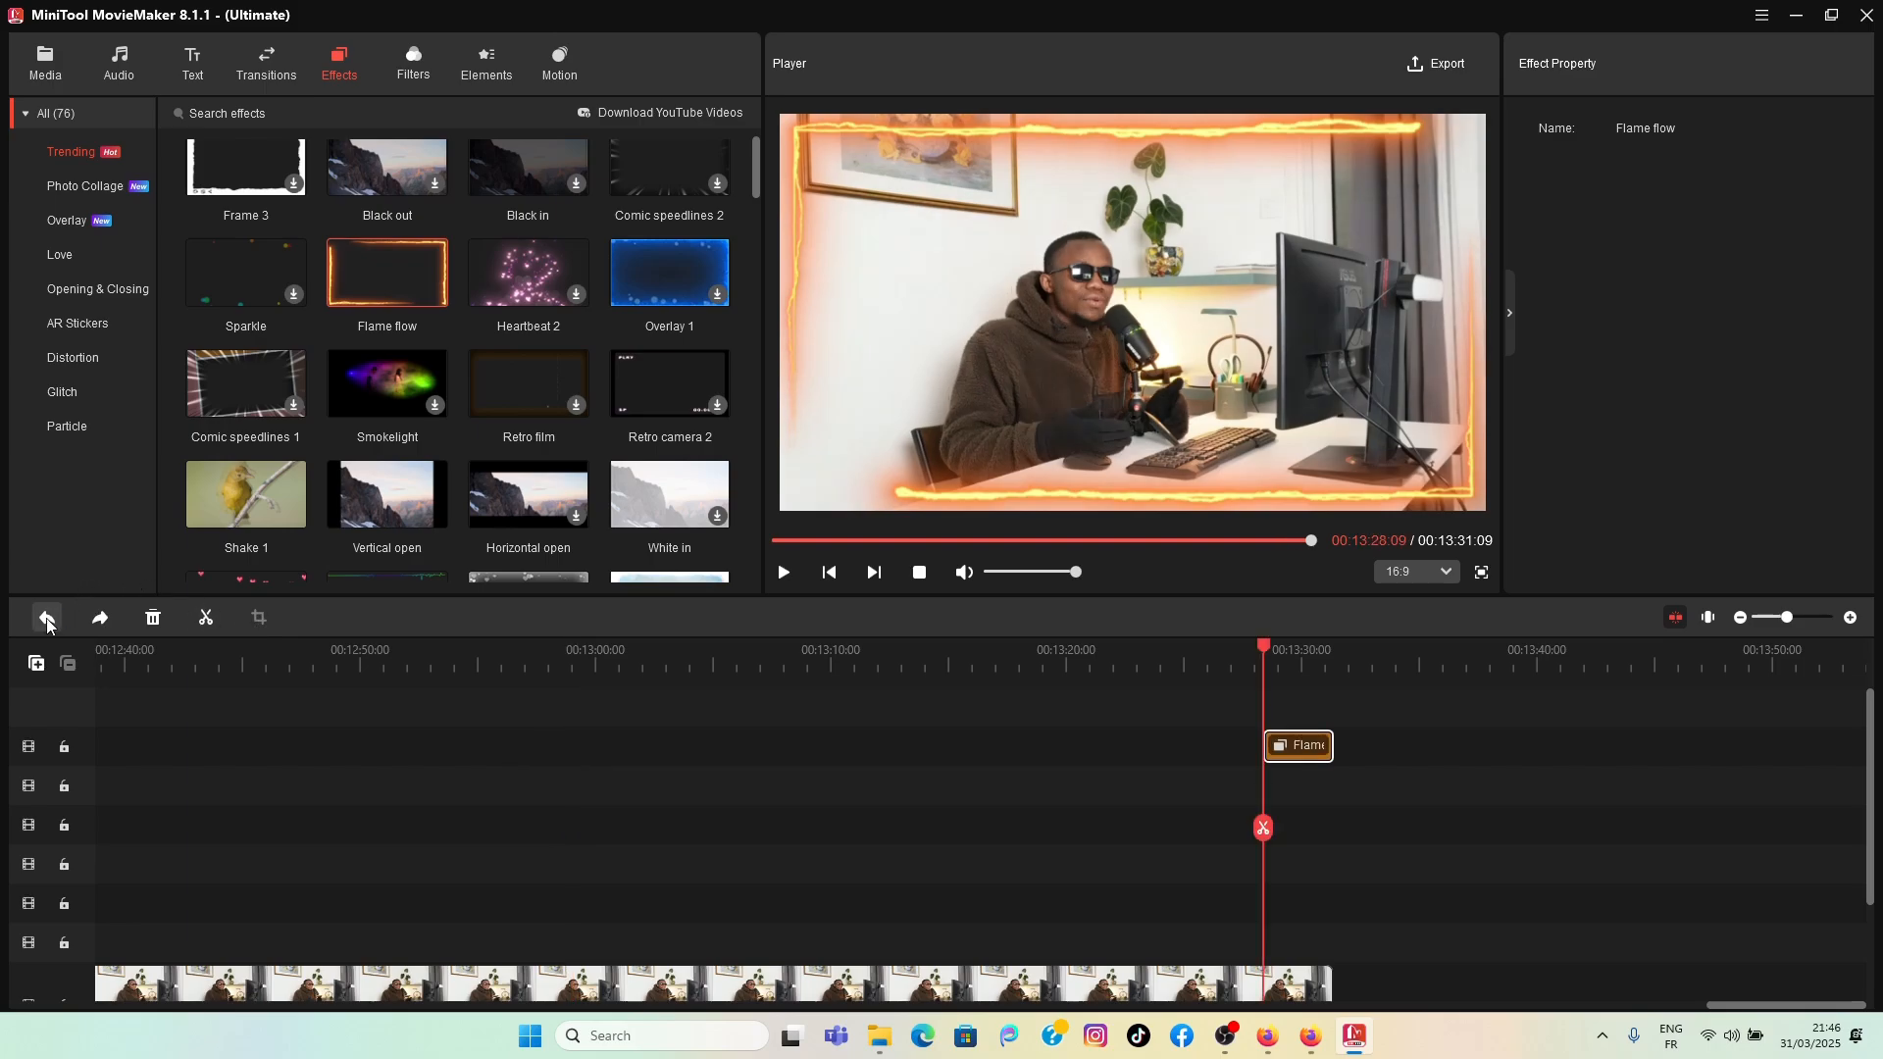
{"action": "left_click", "coordinate": [47, 622]}
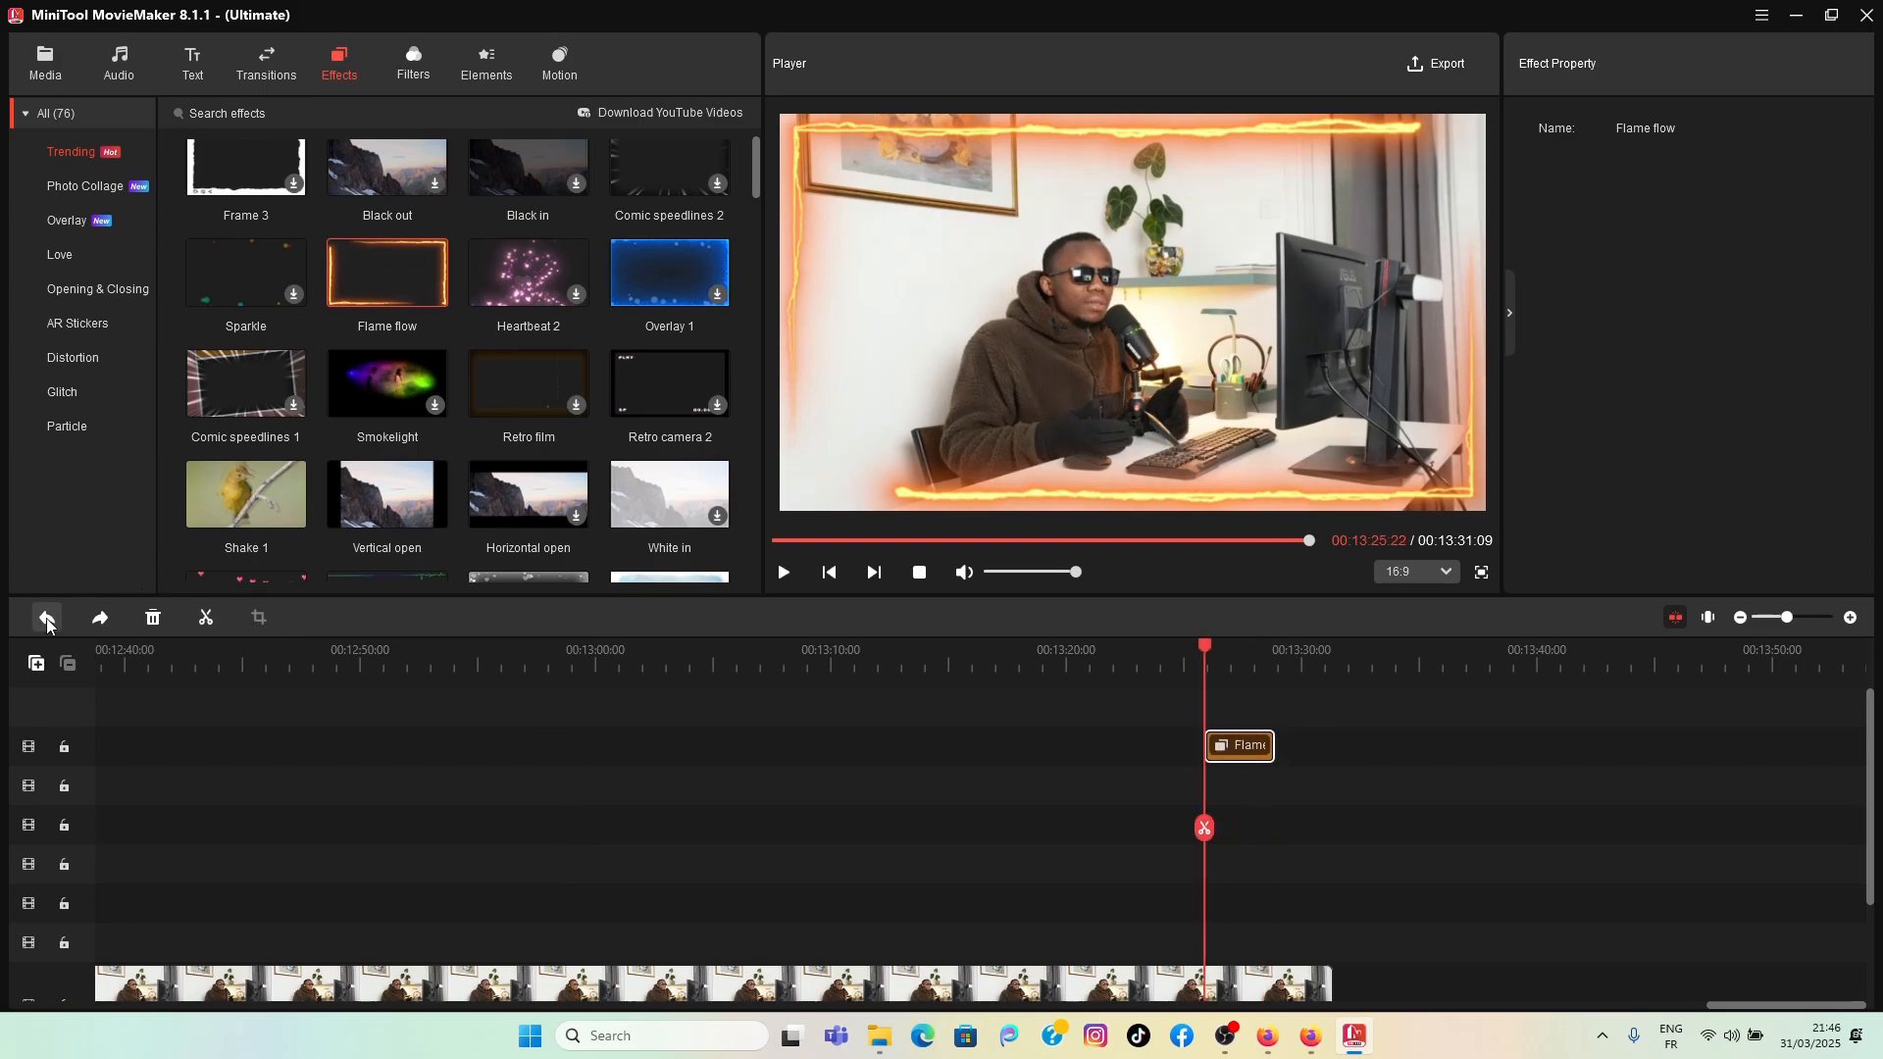
{"action": "left_click", "coordinate": [47, 622]}
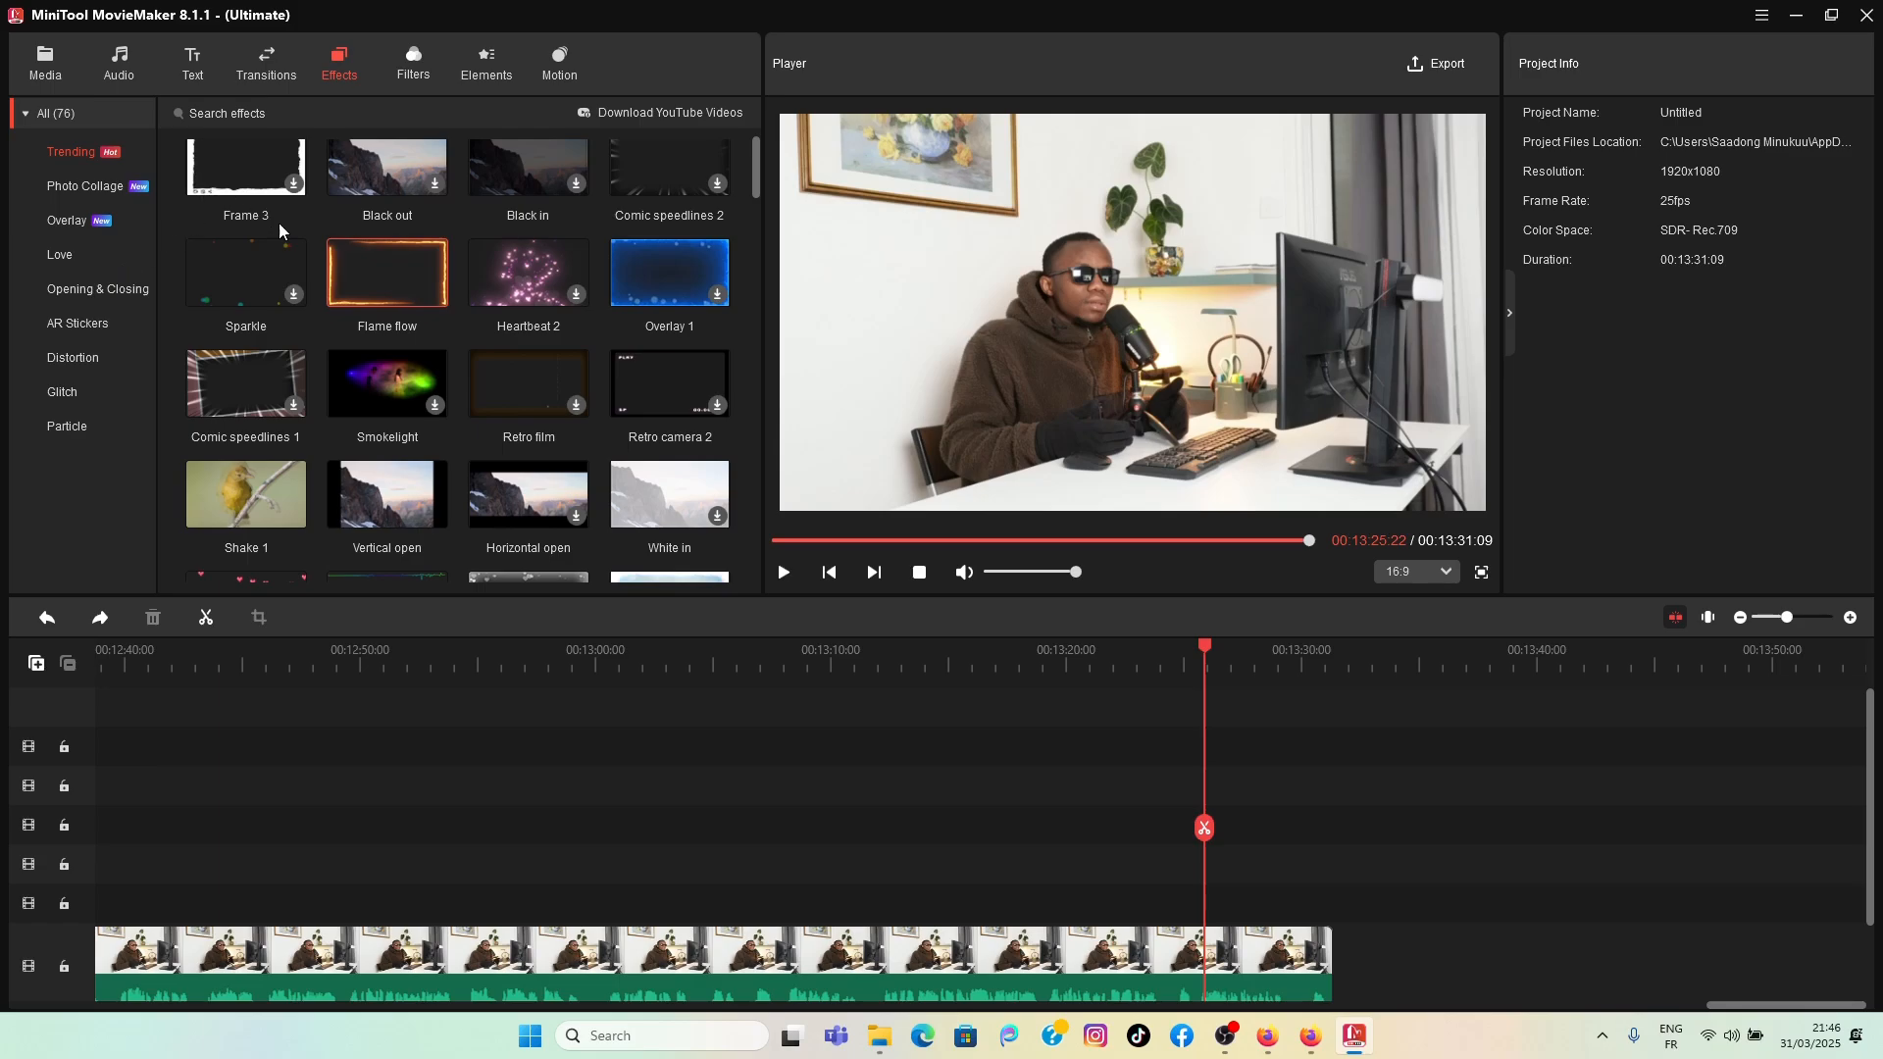
Step: Try the Heart 3 effect on a new track from 00:13:25:09 to the video's end, play it, and undo it
{"action": "scroll", "coordinate": [294, 256], "scroll_direction": "up", "scroll_amount": 1}
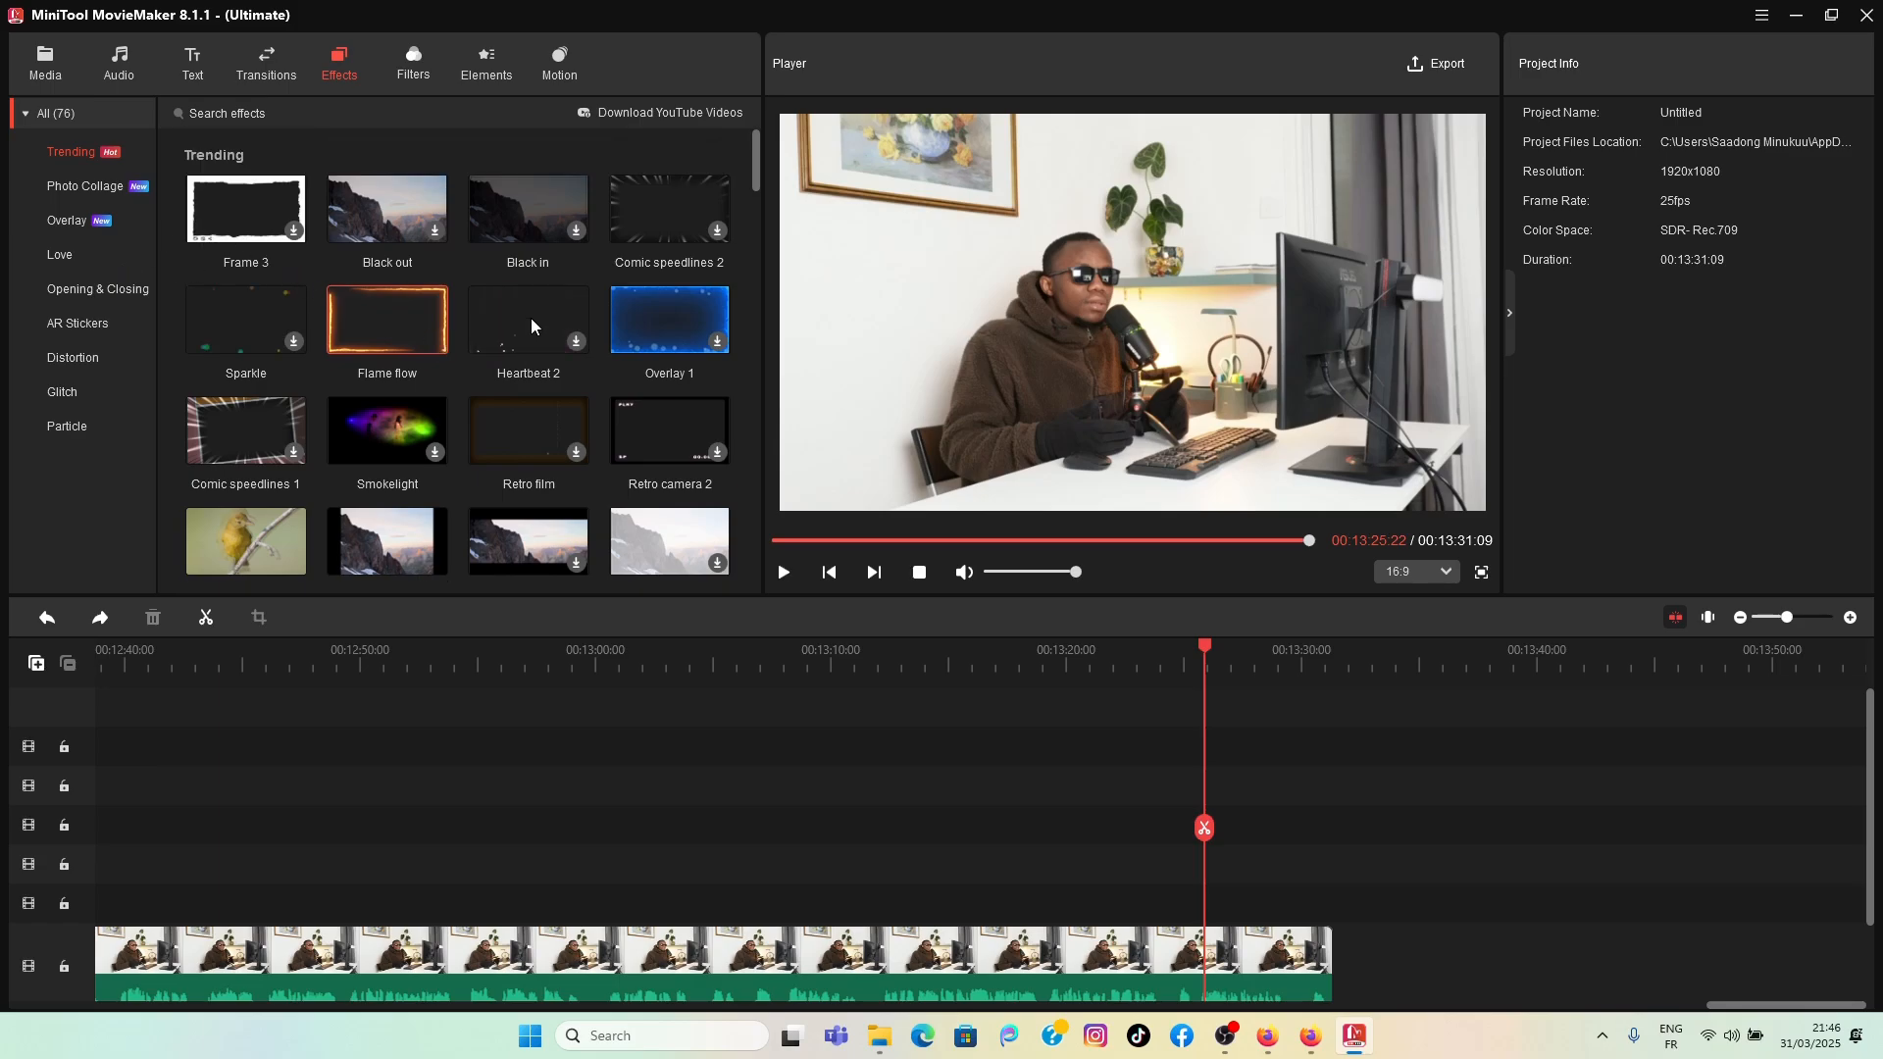
{"action": "mouse_move", "coordinate": [531, 328]}
{"action": "left_mouse_down"}
{"action": "mouse_move", "coordinate": [1126, 761]}
{"action": "mouse_move", "coordinate": [1322, 737]}
{"action": "mouse_move", "coordinate": [649, 470]}
{"action": "mouse_move", "coordinate": [508, 316]}
{"action": "left_mouse_up"}
{"action": "scroll", "coordinate": [484, 320], "scroll_direction": "down", "scroll_amount": 1}
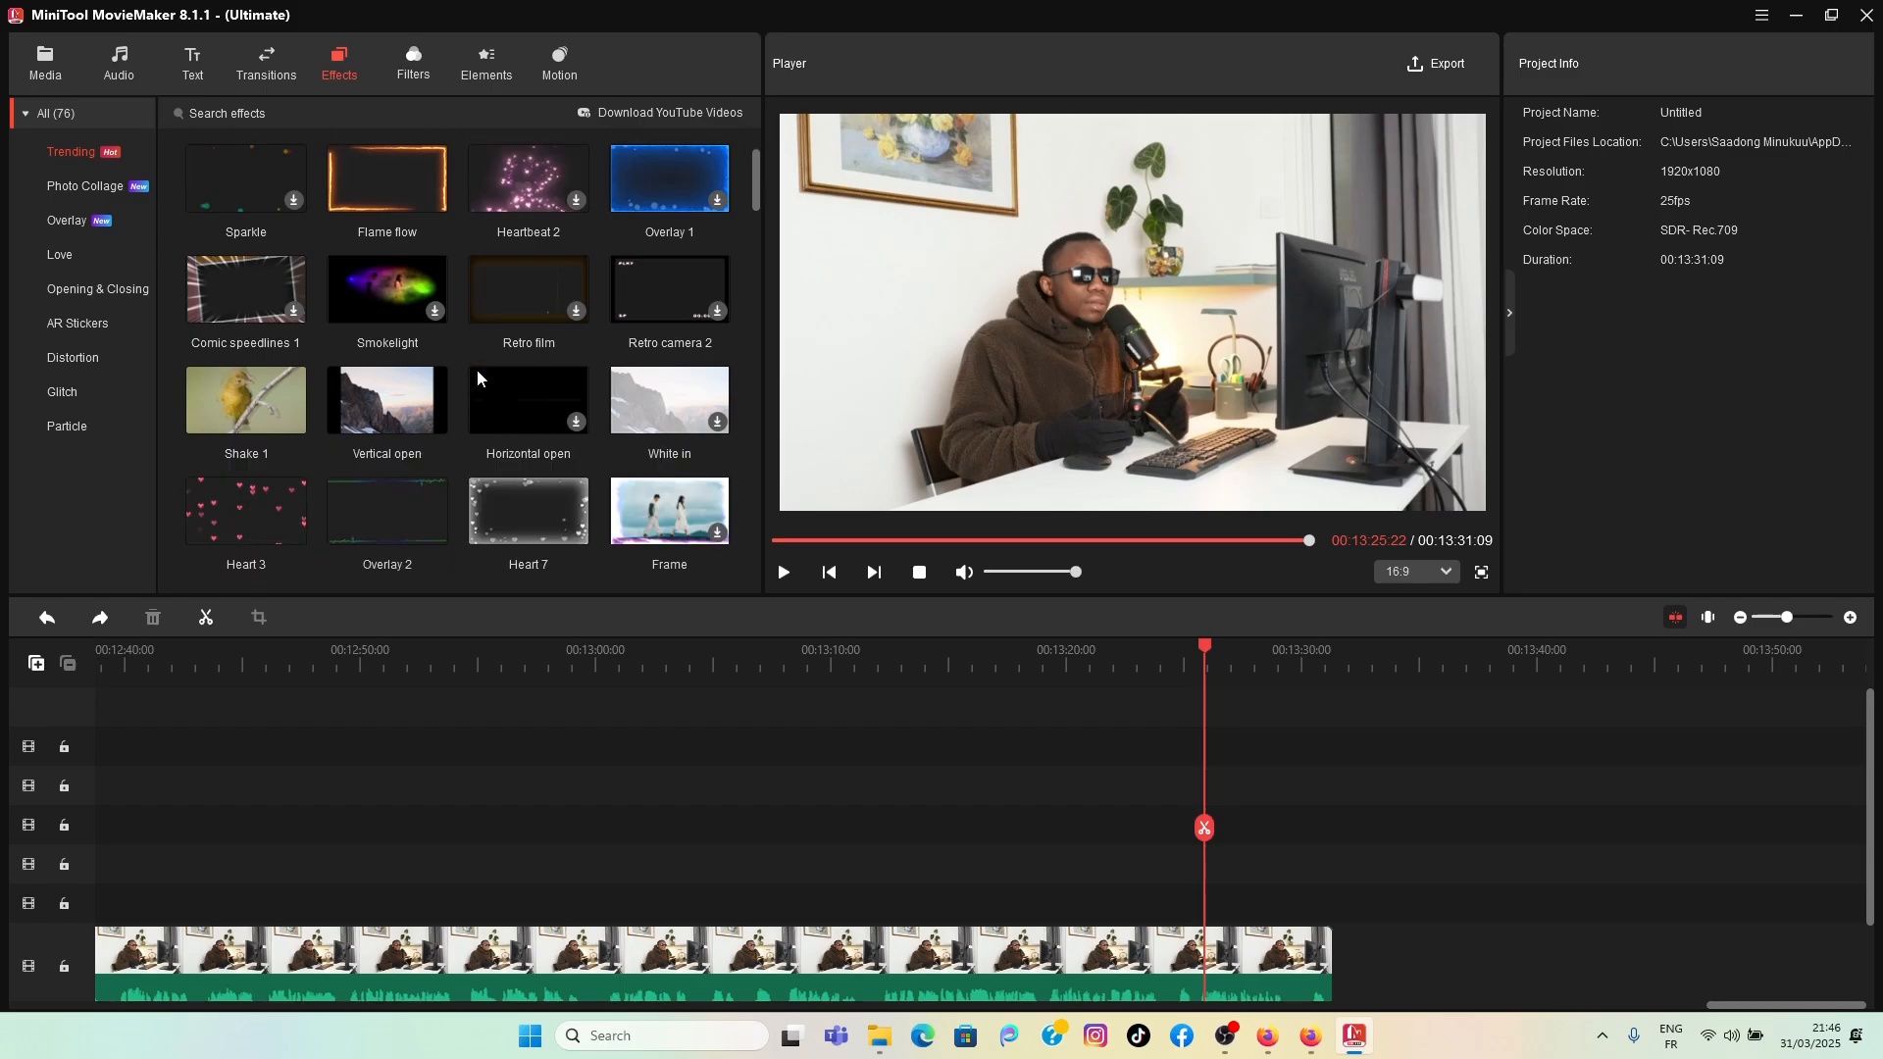
{"action": "left_click_drag", "start_coordinate": [243, 502], "coordinate": [1197, 730]}
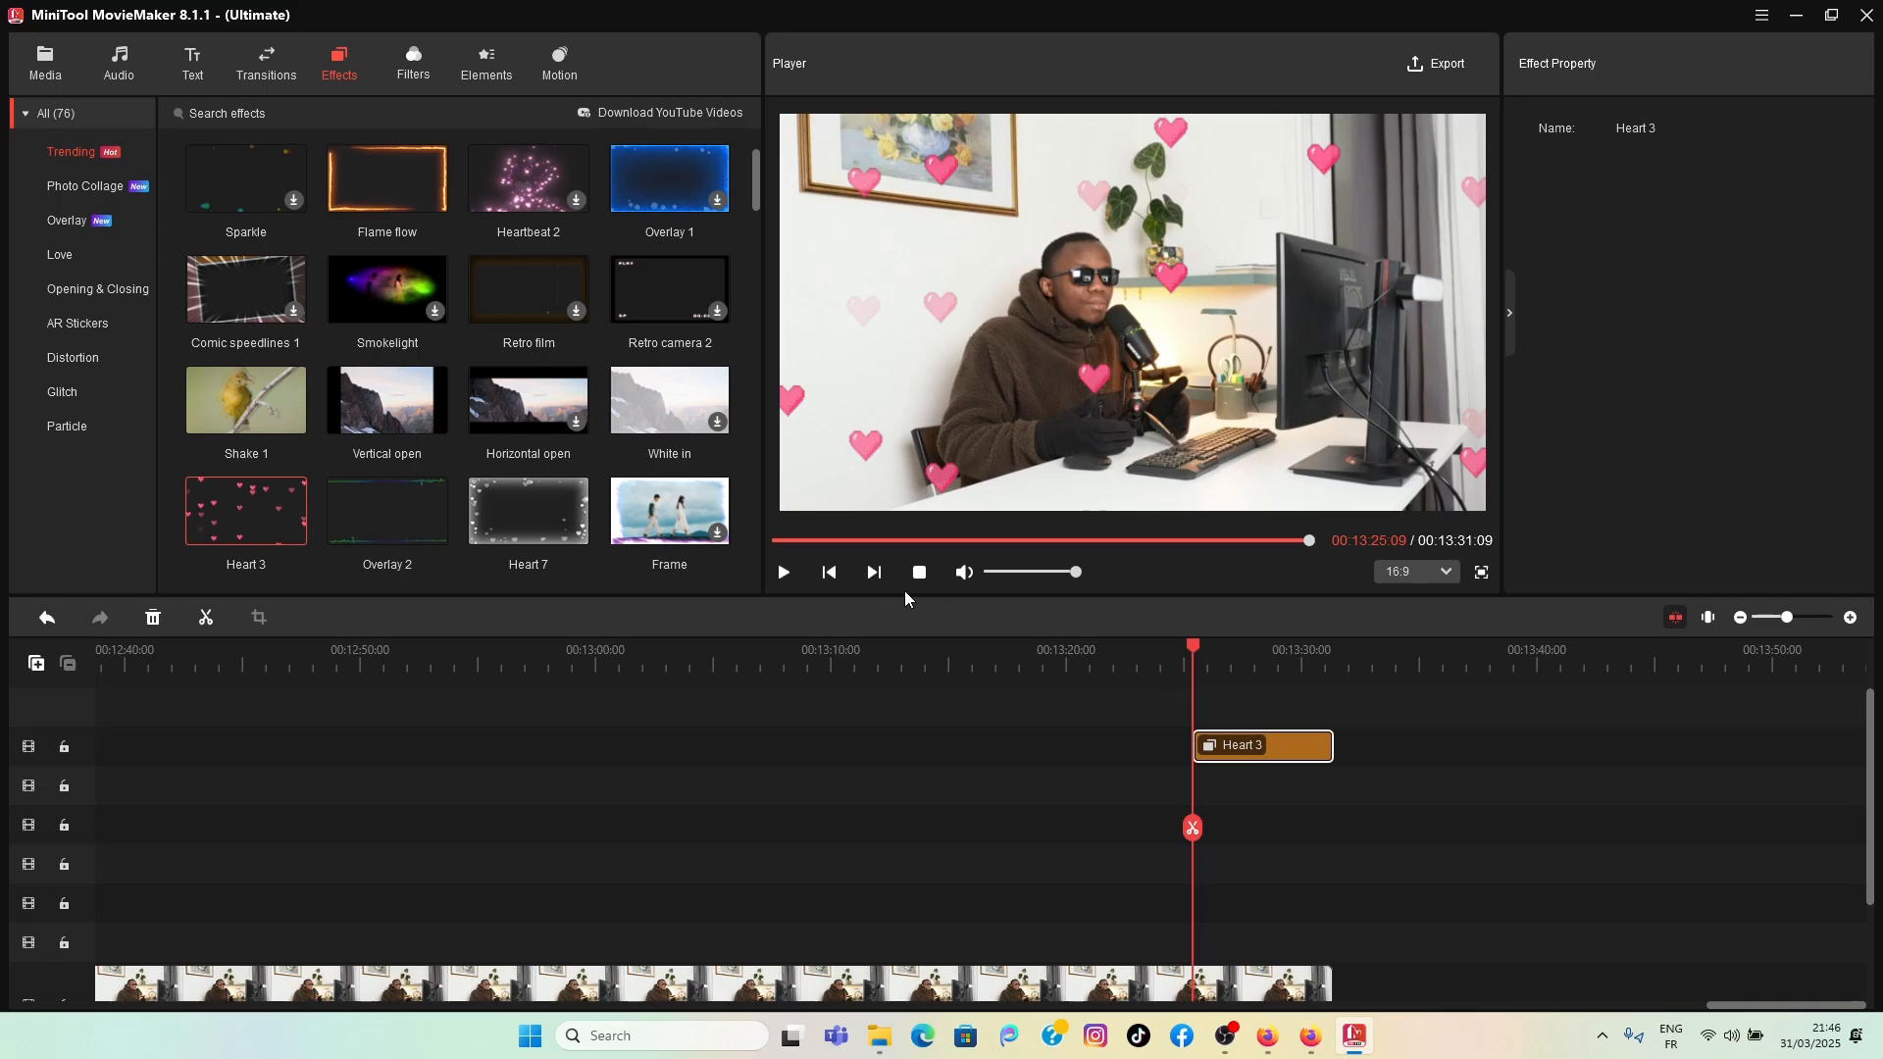
{"action": "left_click", "coordinate": [785, 572]}
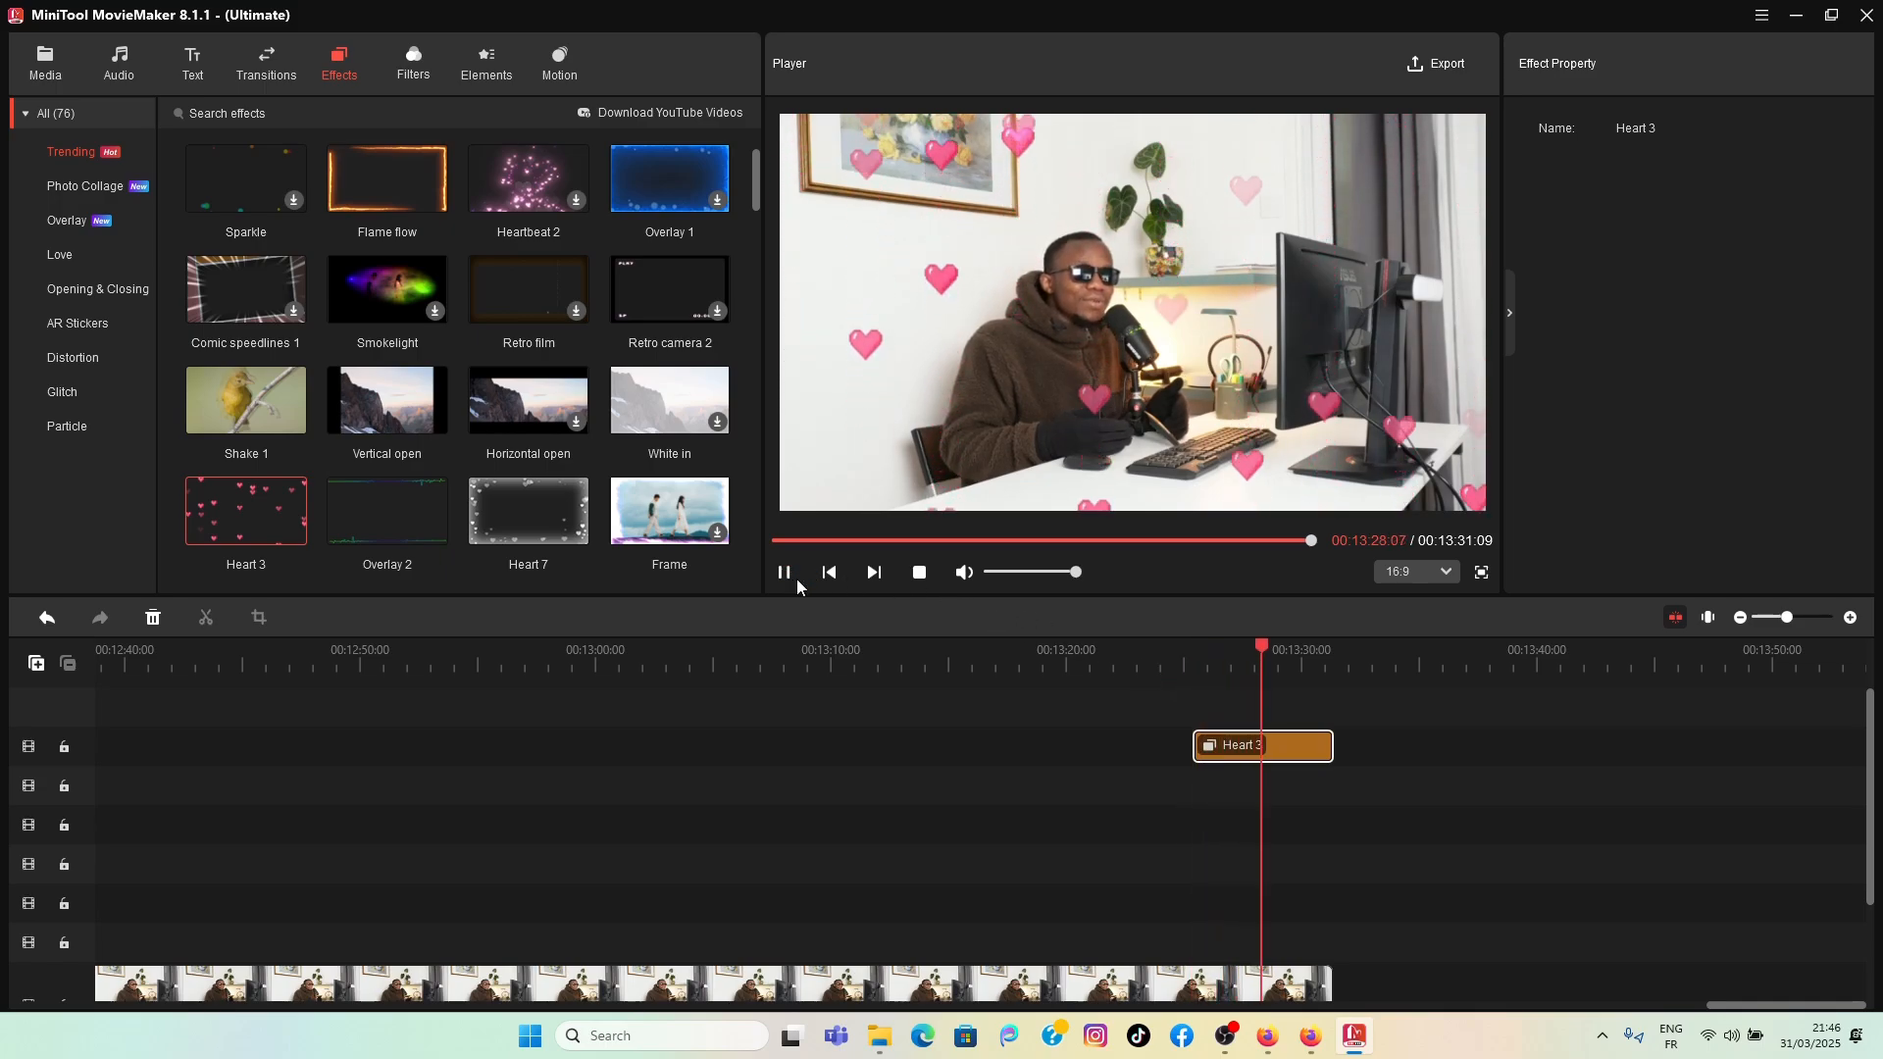
{"action": "left_click", "coordinate": [787, 574]}
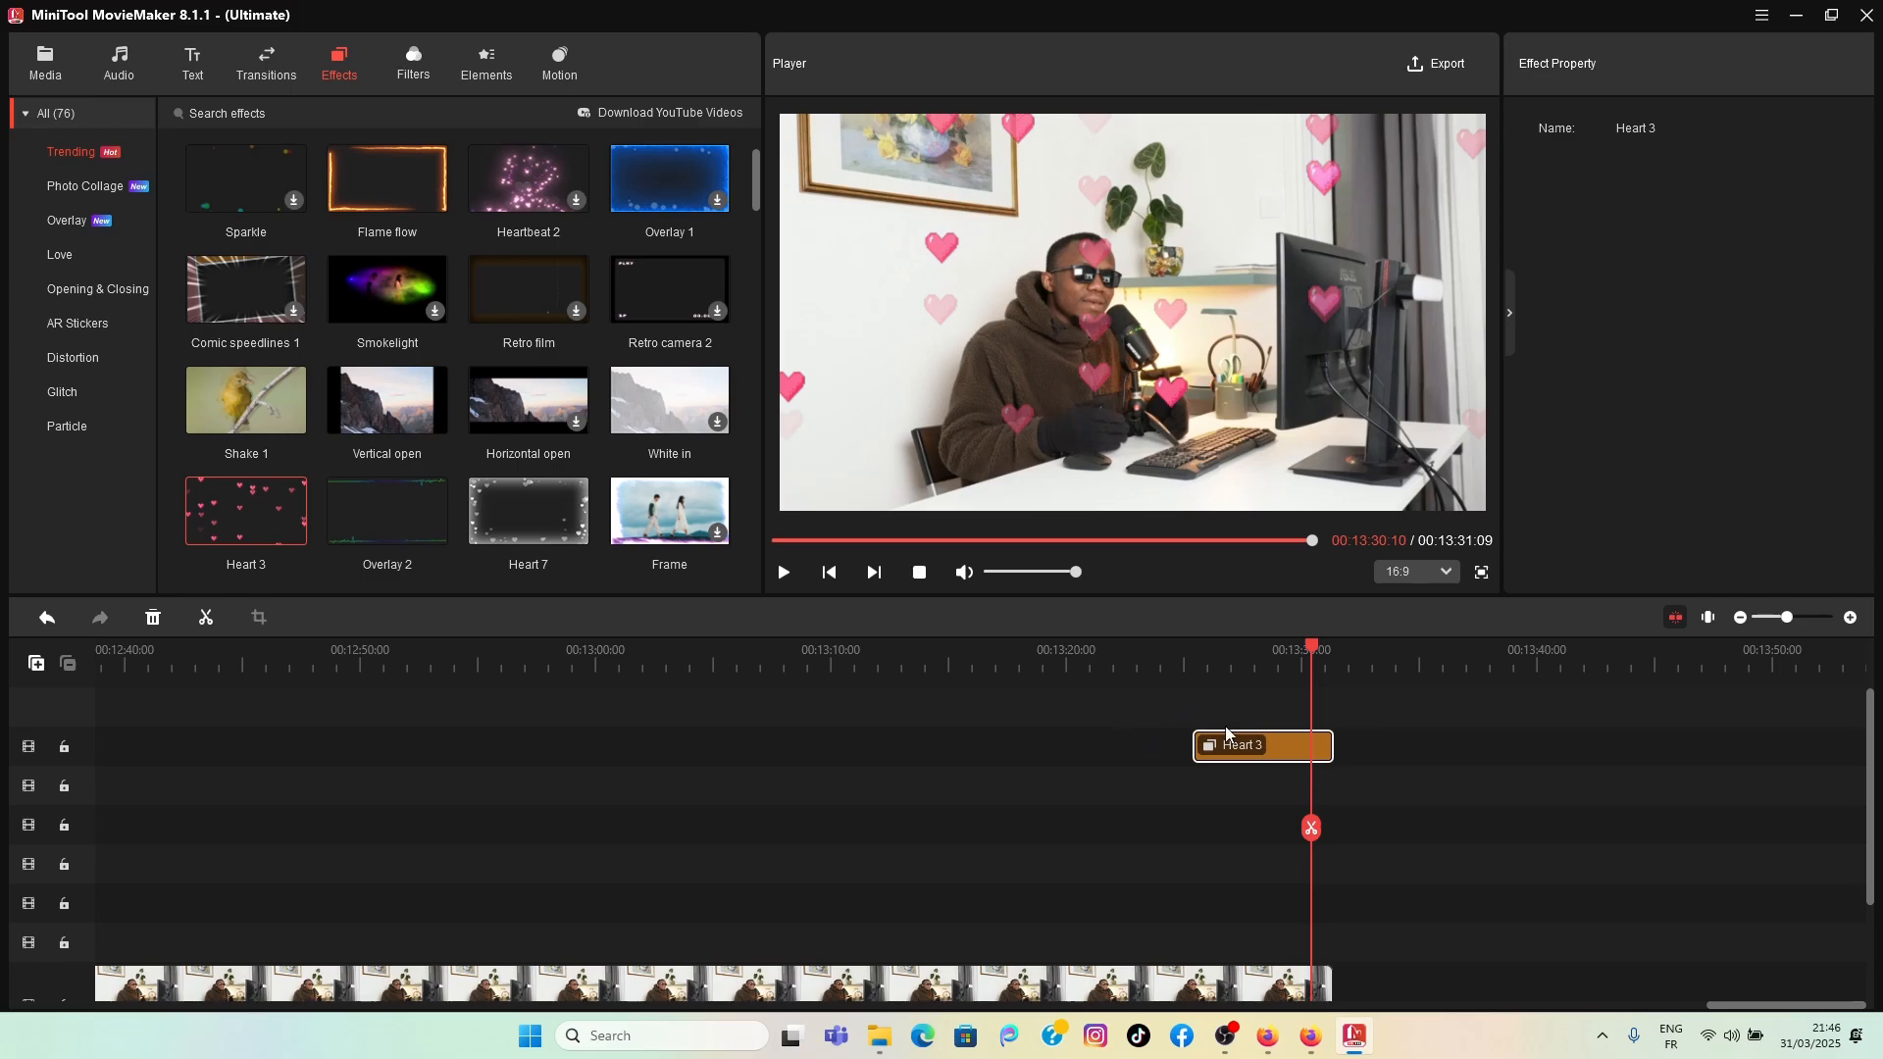
{"action": "left_click", "coordinate": [46, 618]}
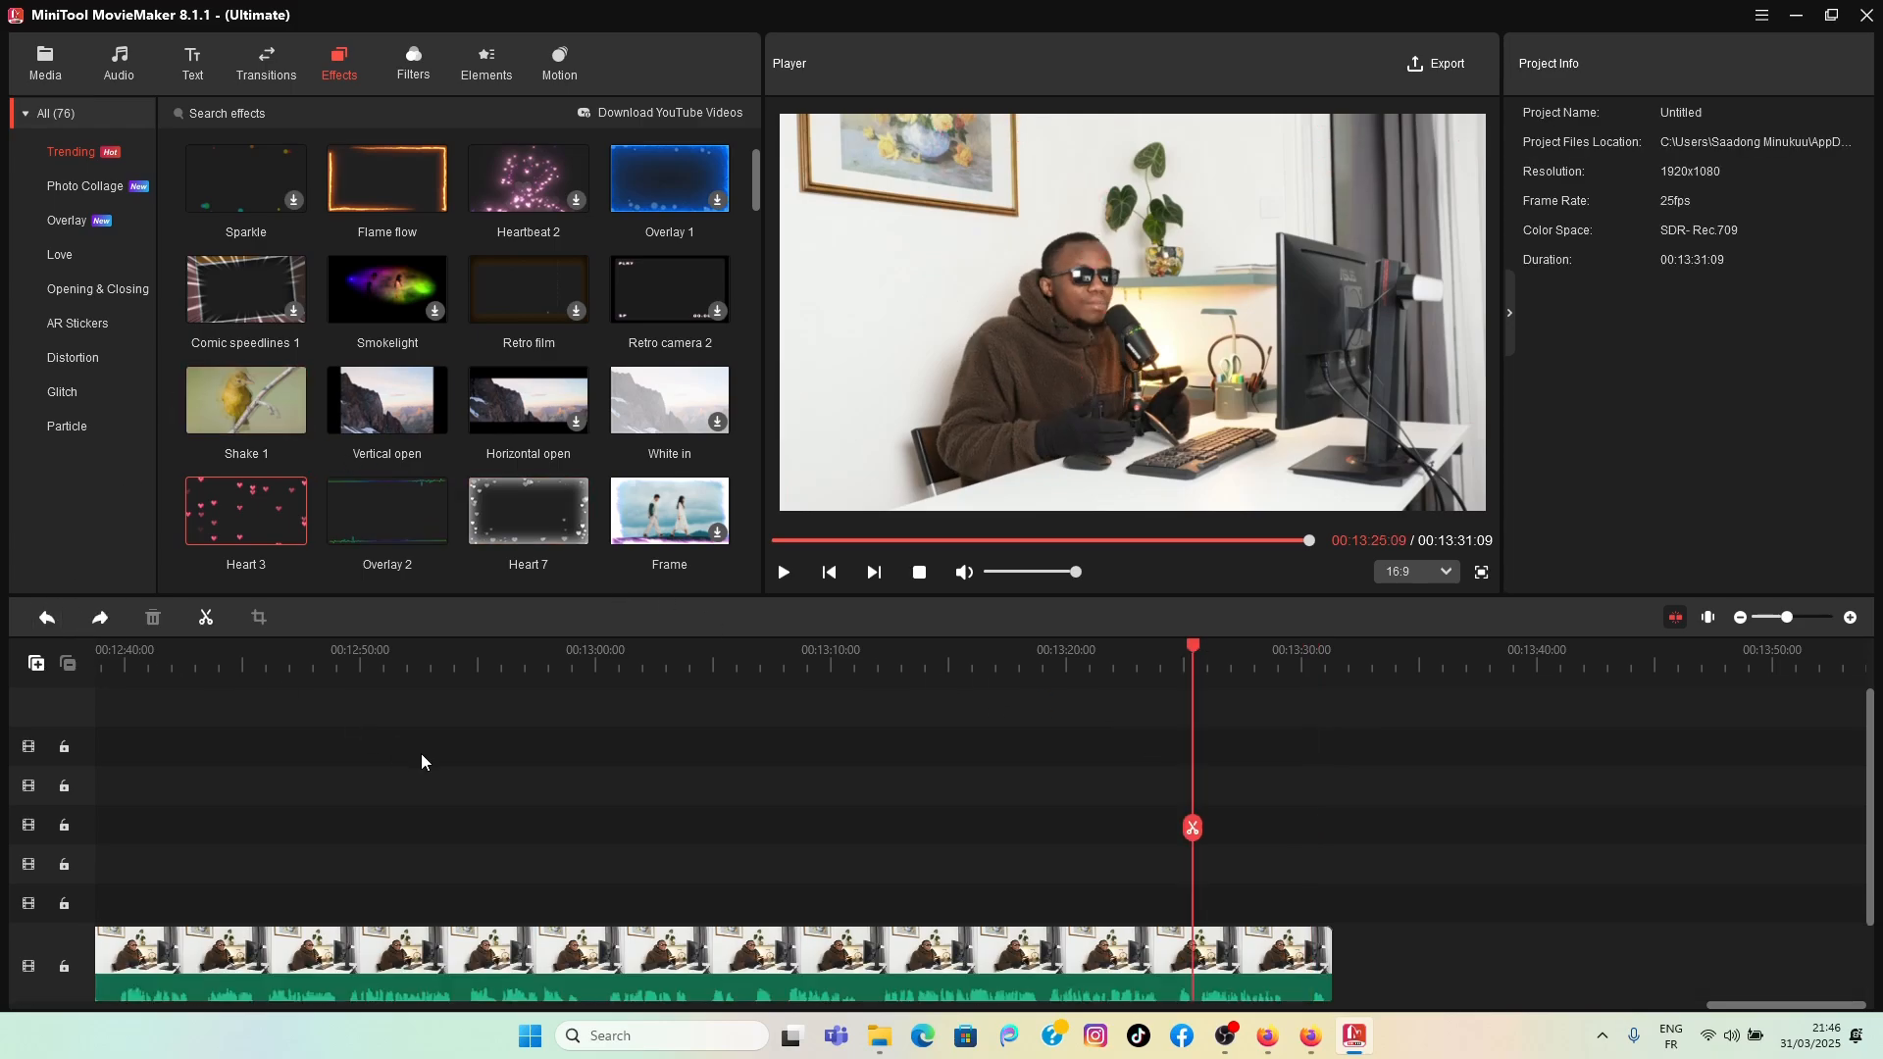
Step: Add the Subscribe 2 element on a new track from 00:13:24:08 to the video's end, and play it
{"action": "left_click", "coordinate": [484, 68]}
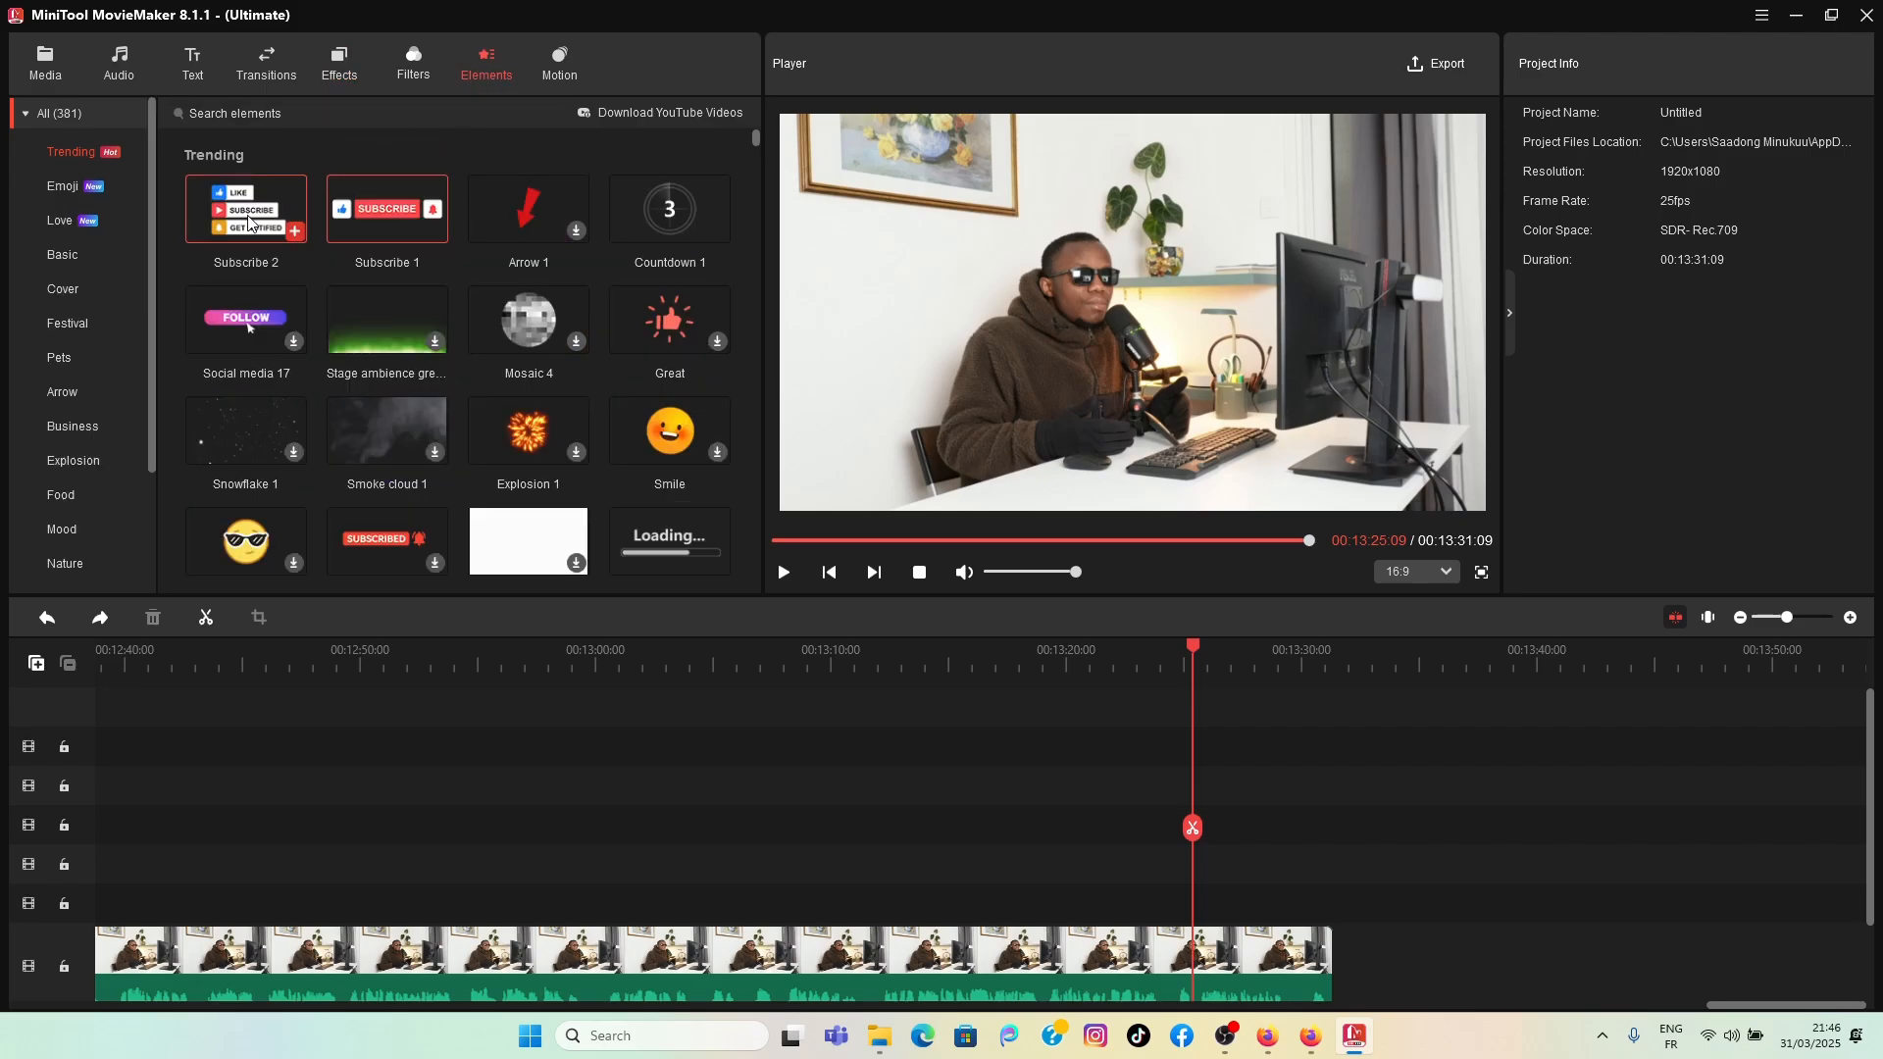
{"action": "mouse_move", "coordinate": [250, 221]}
{"action": "left_click_drag", "start_coordinate": [250, 221], "coordinate": [1178, 716]}
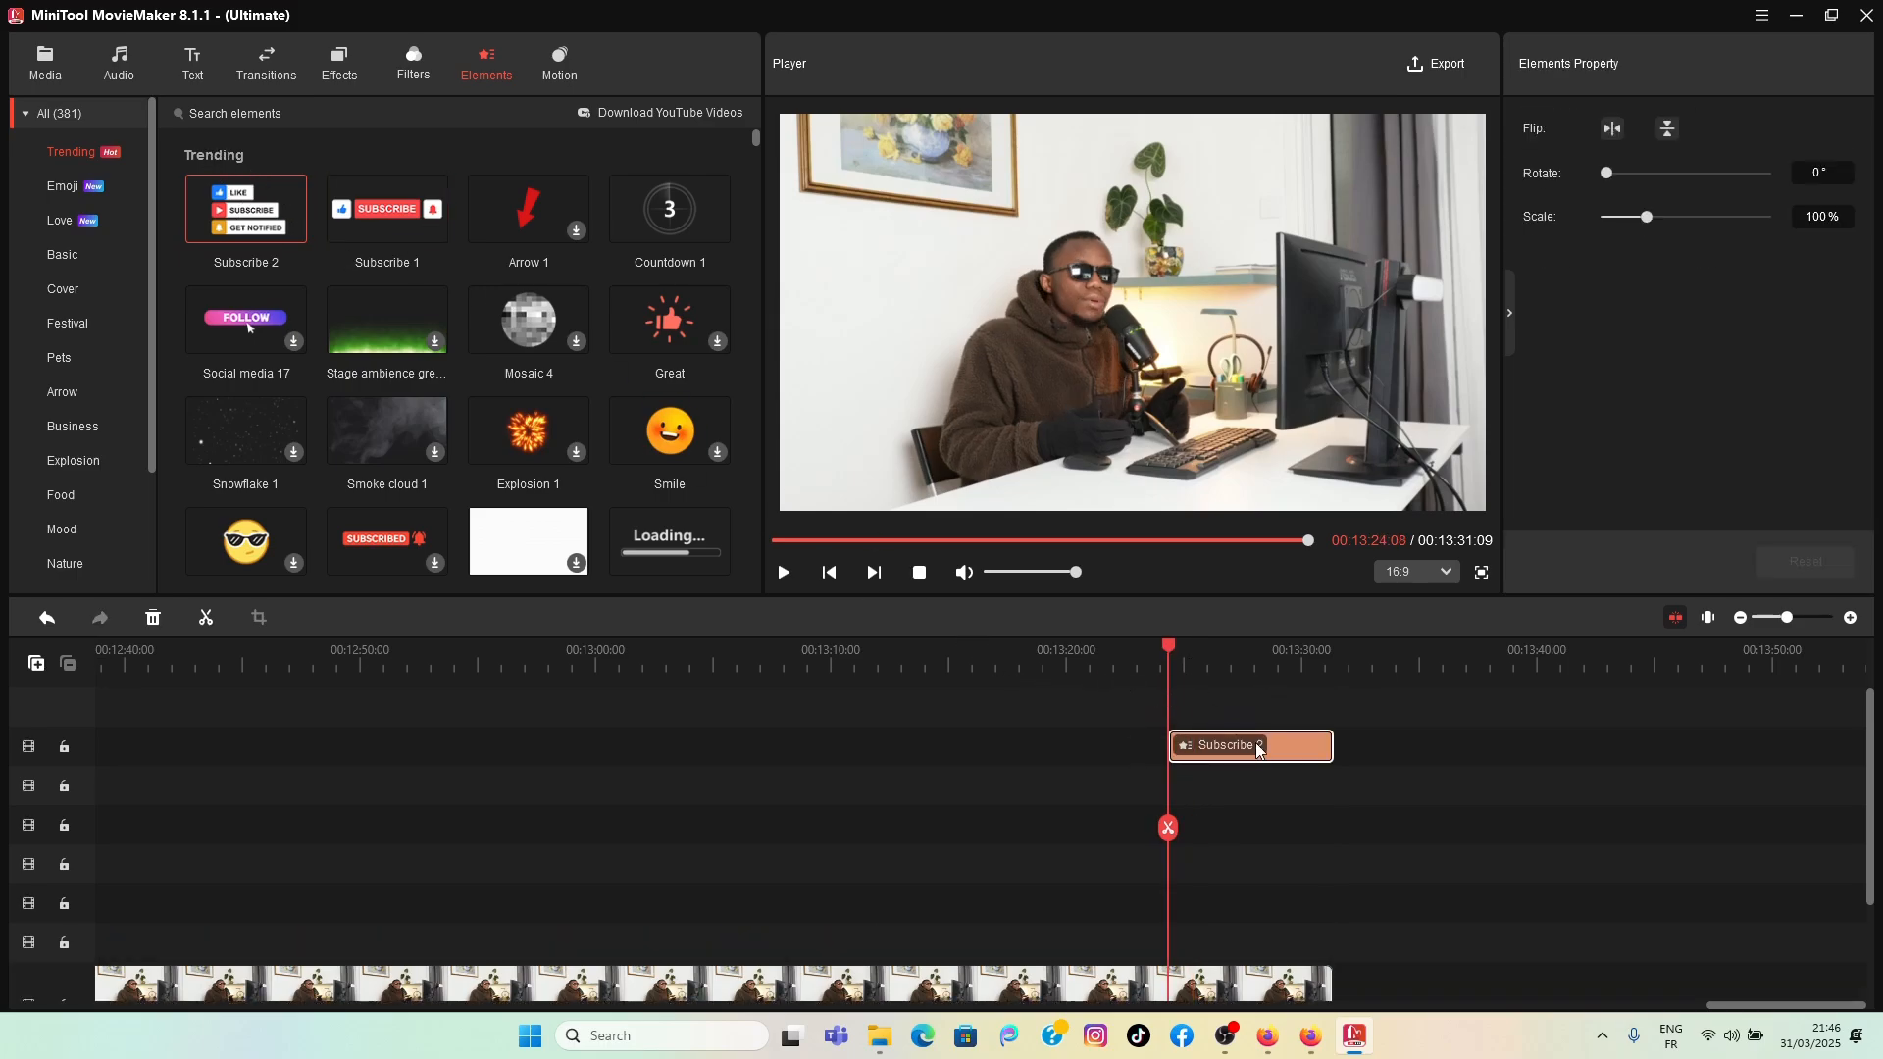
{"action": "left_click_drag", "start_coordinate": [1281, 748], "coordinate": [1281, 743]}
{"action": "left_click", "coordinate": [781, 572]}
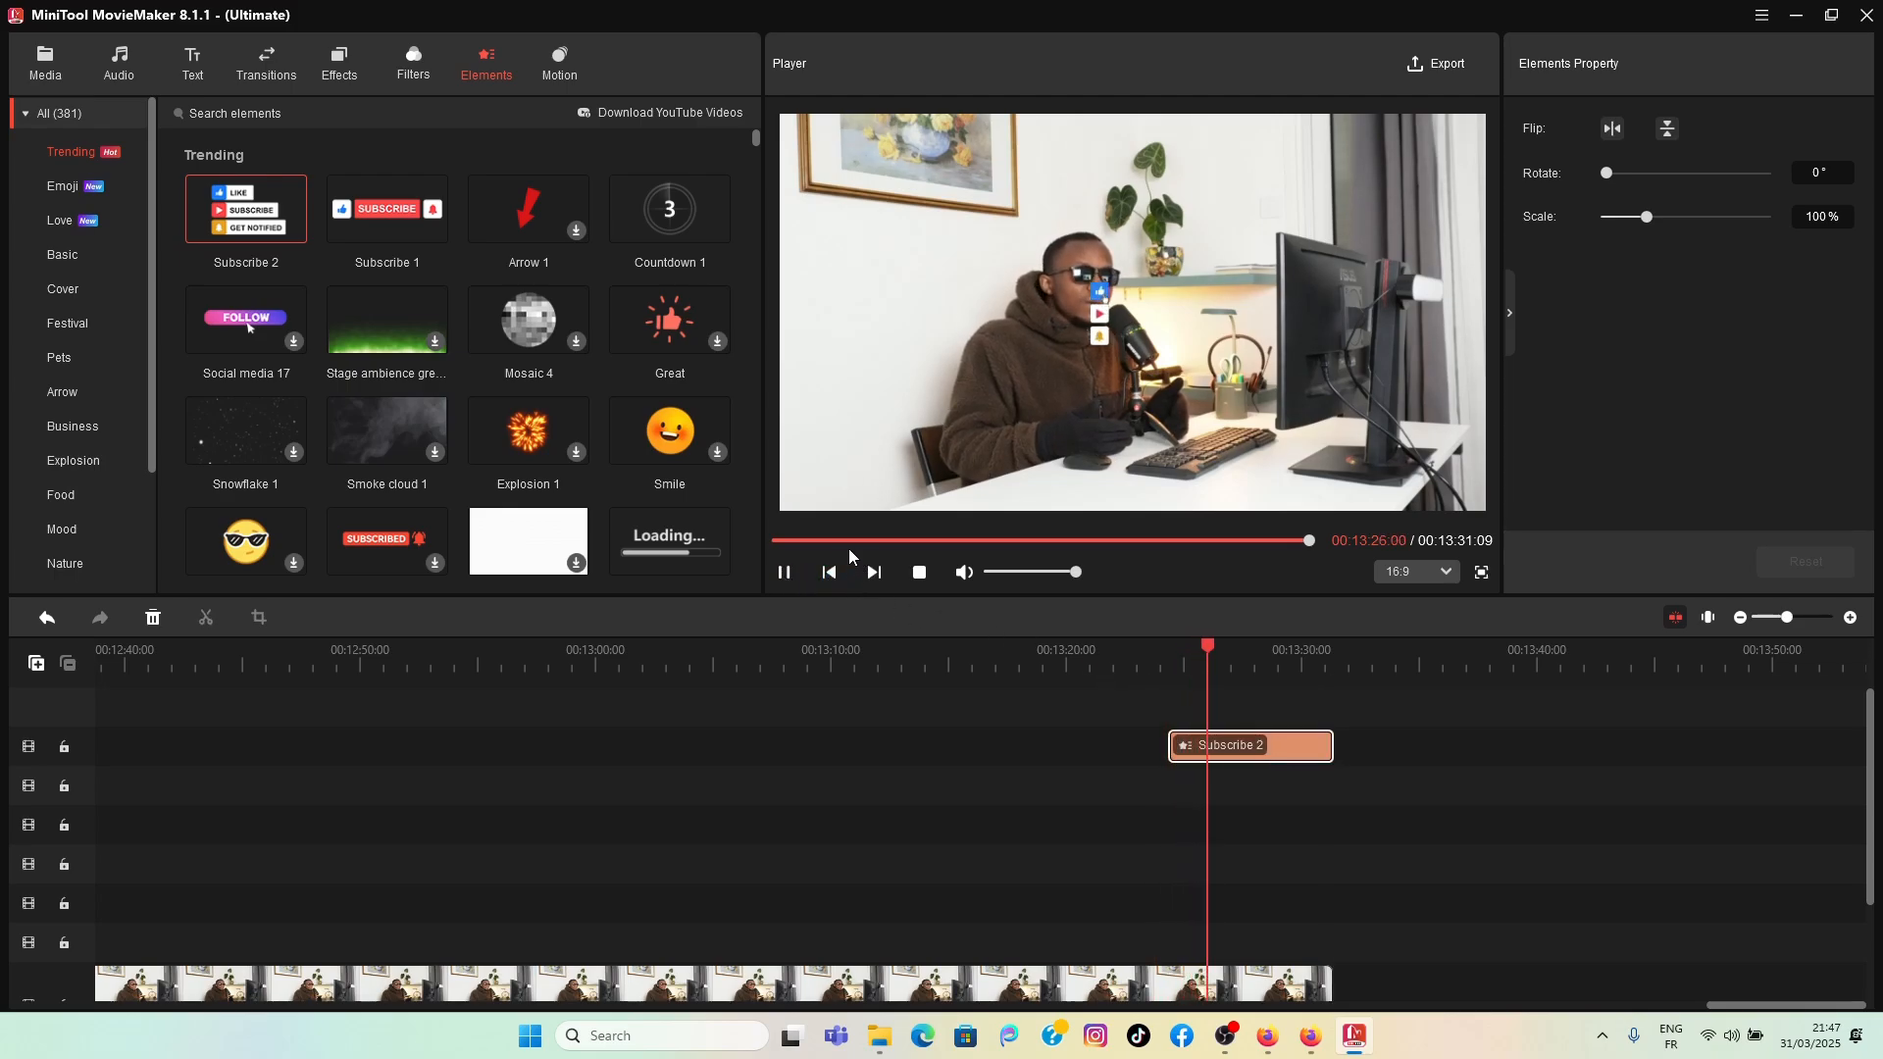
{"action": "left_click", "coordinate": [783, 573]}
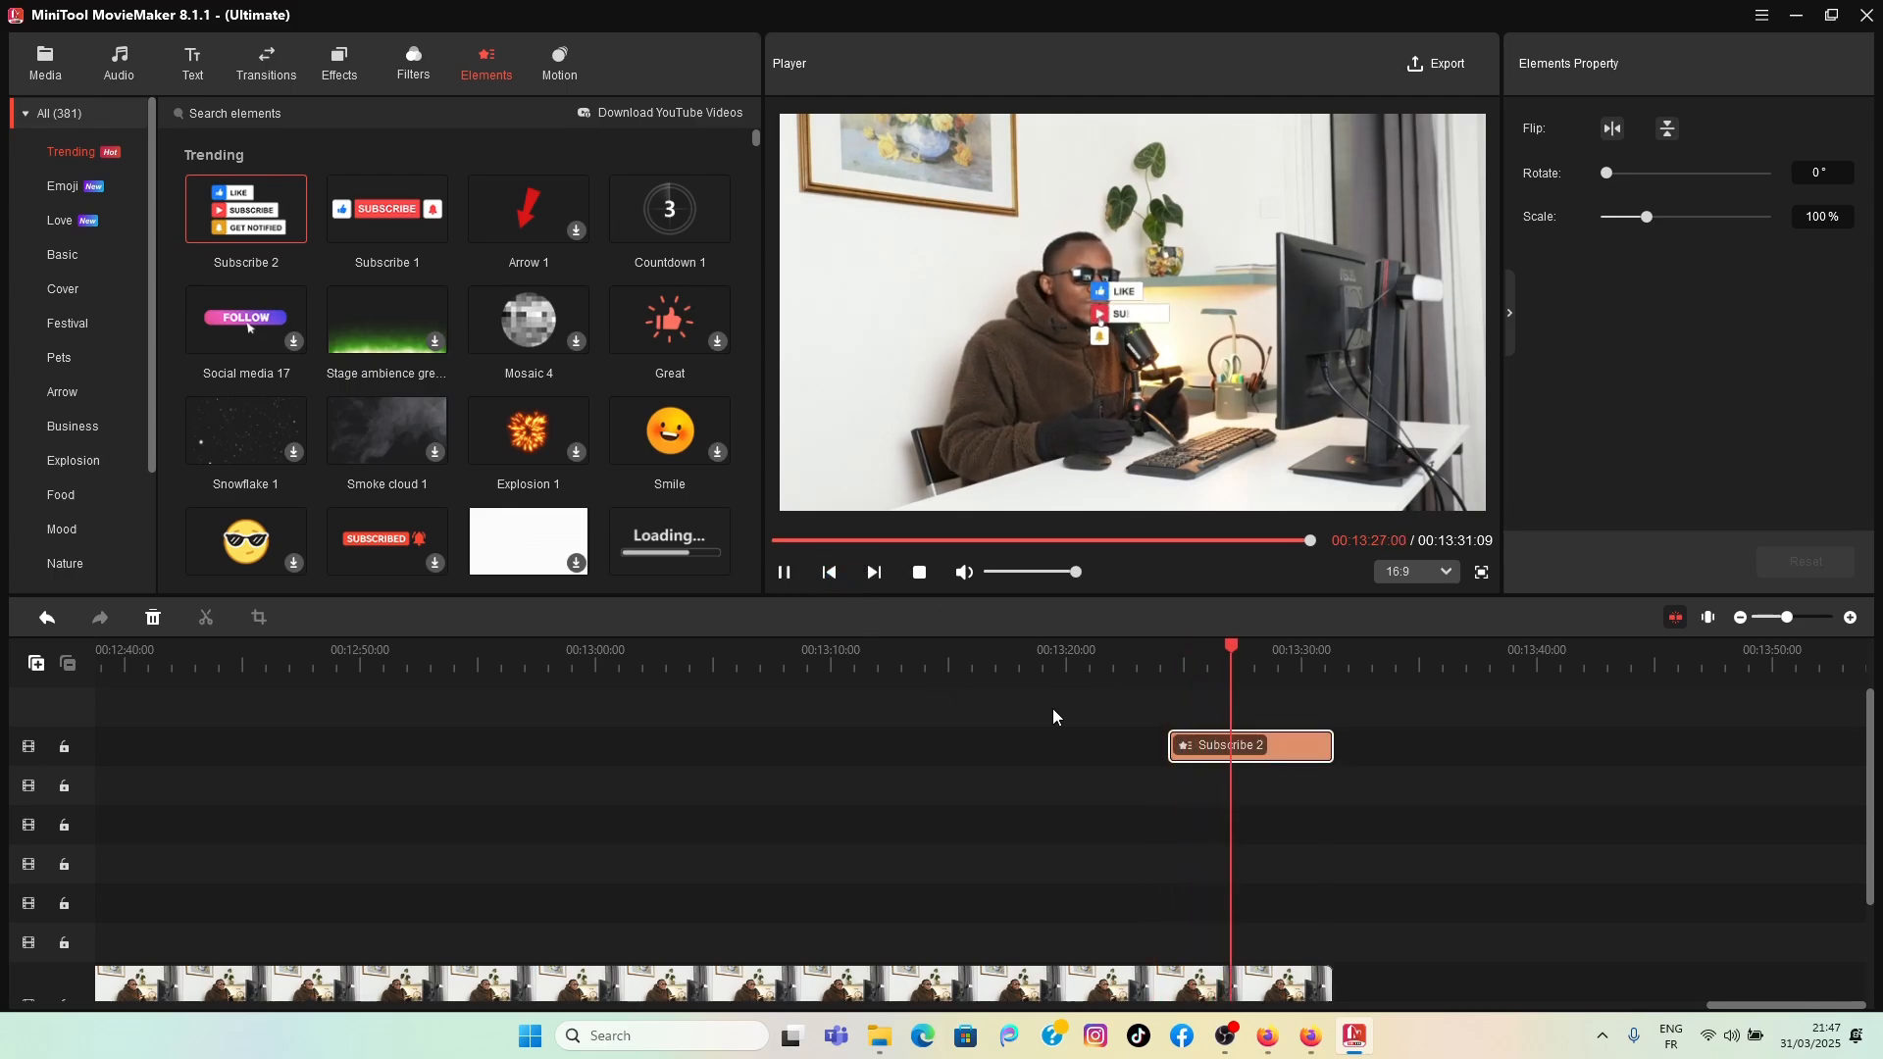
Step: Move the Subscribe 2 overlay onto the blank wall below the painting, fine-tune its placement, and play it to check
{"action": "left_click", "coordinate": [1204, 753]}
{"action": "left_click_drag", "start_coordinate": [1127, 310], "coordinate": [858, 304]}
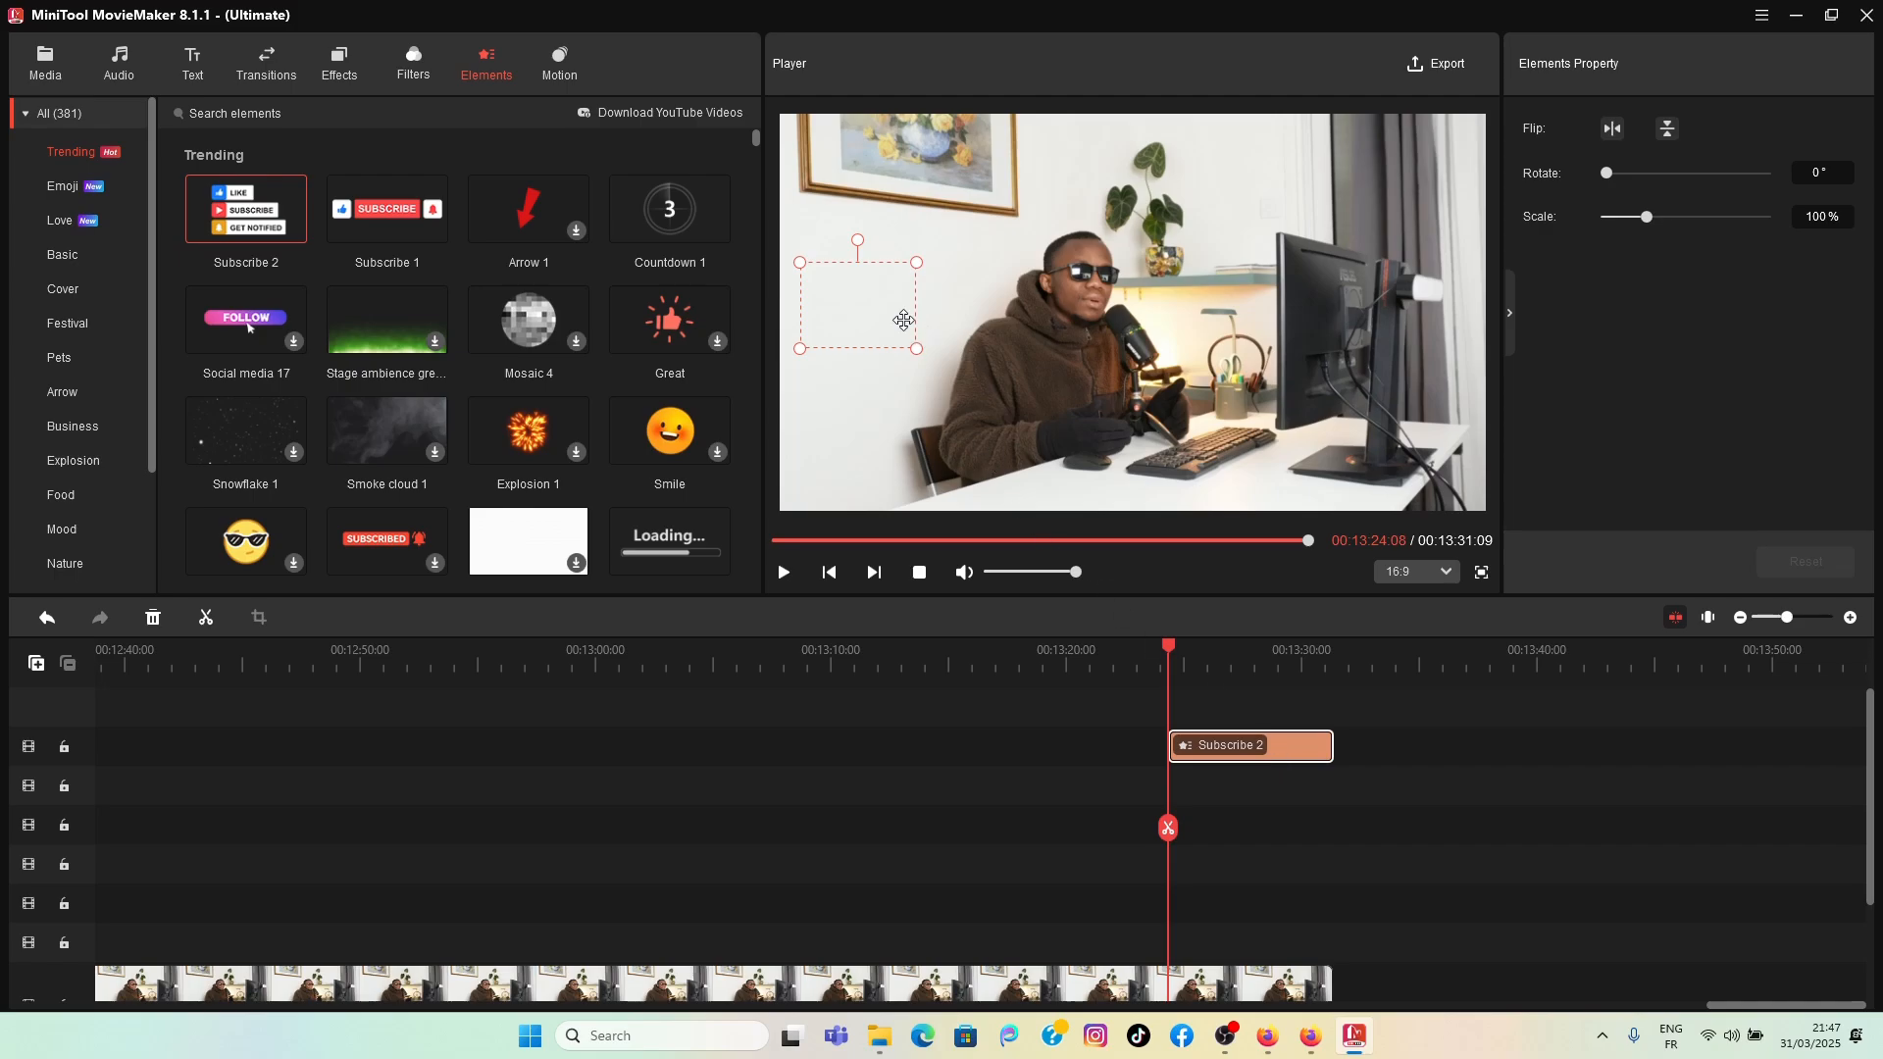
{"action": "left_click", "coordinate": [783, 572]}
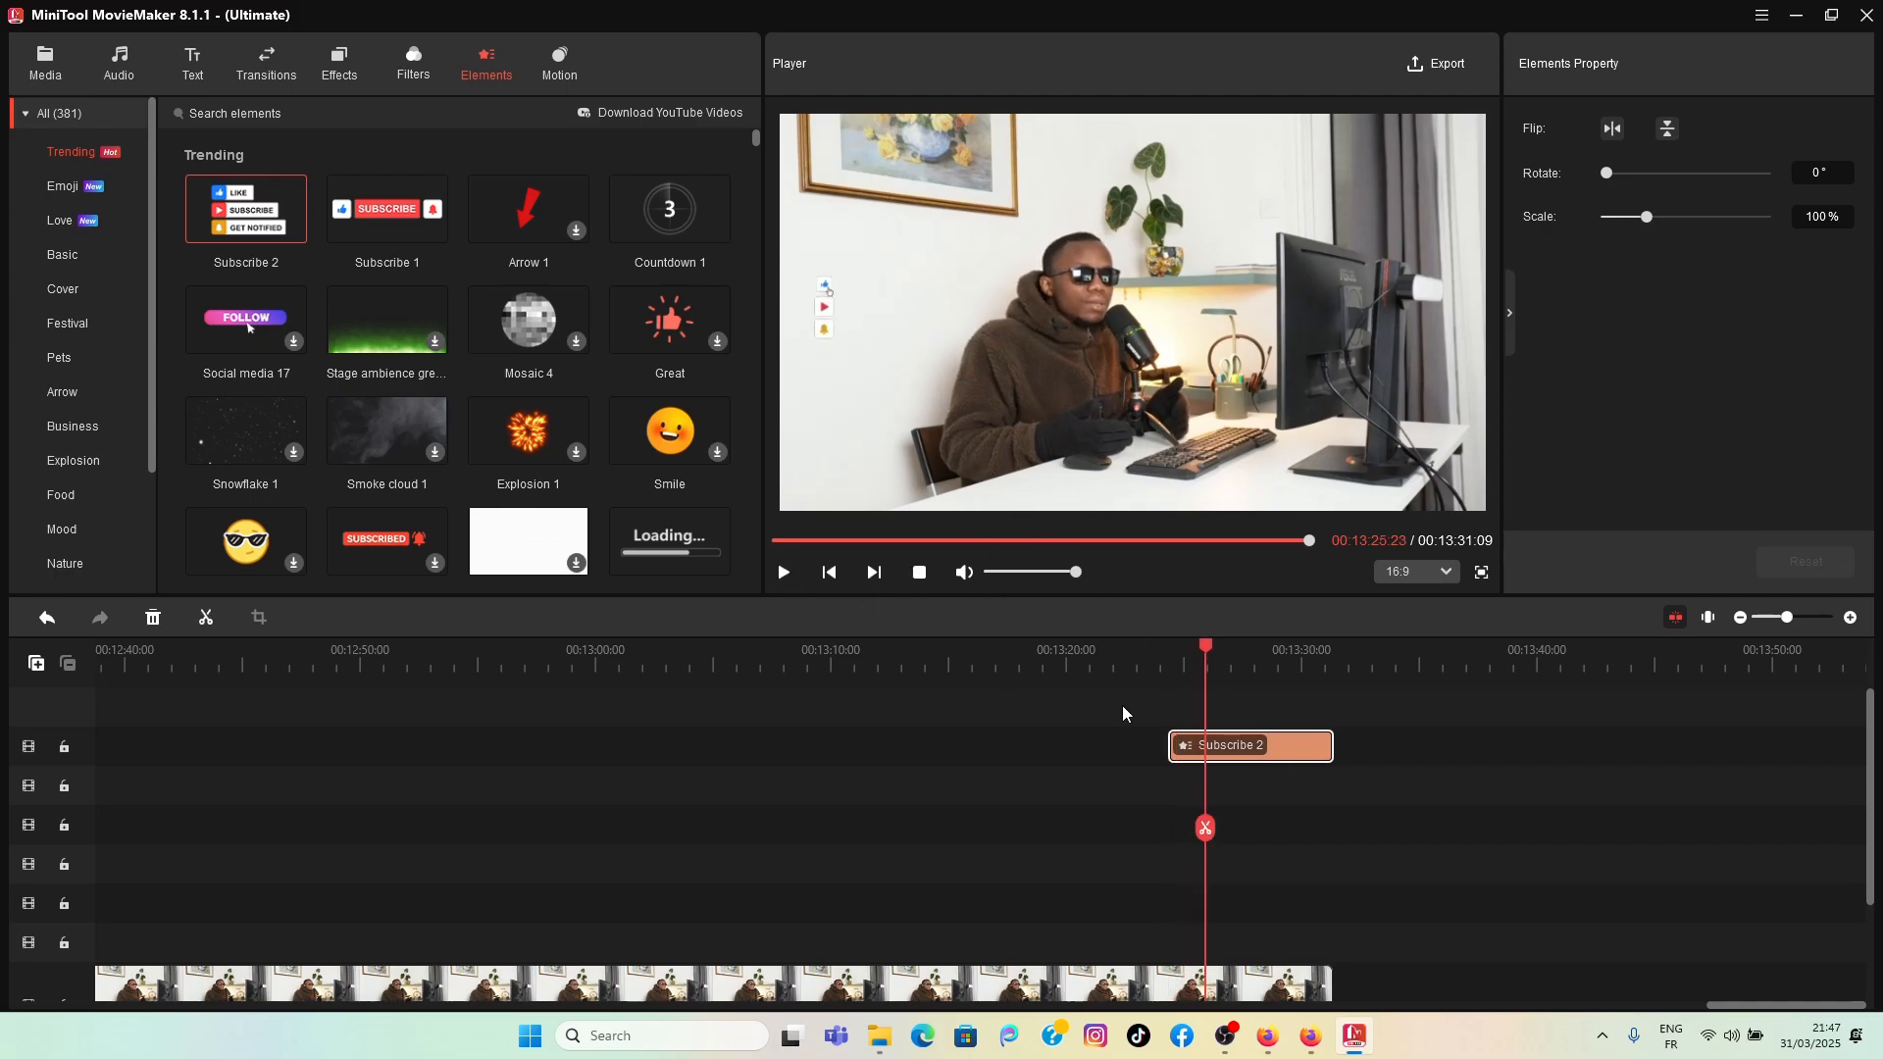
{"action": "left_click", "coordinate": [1283, 753]}
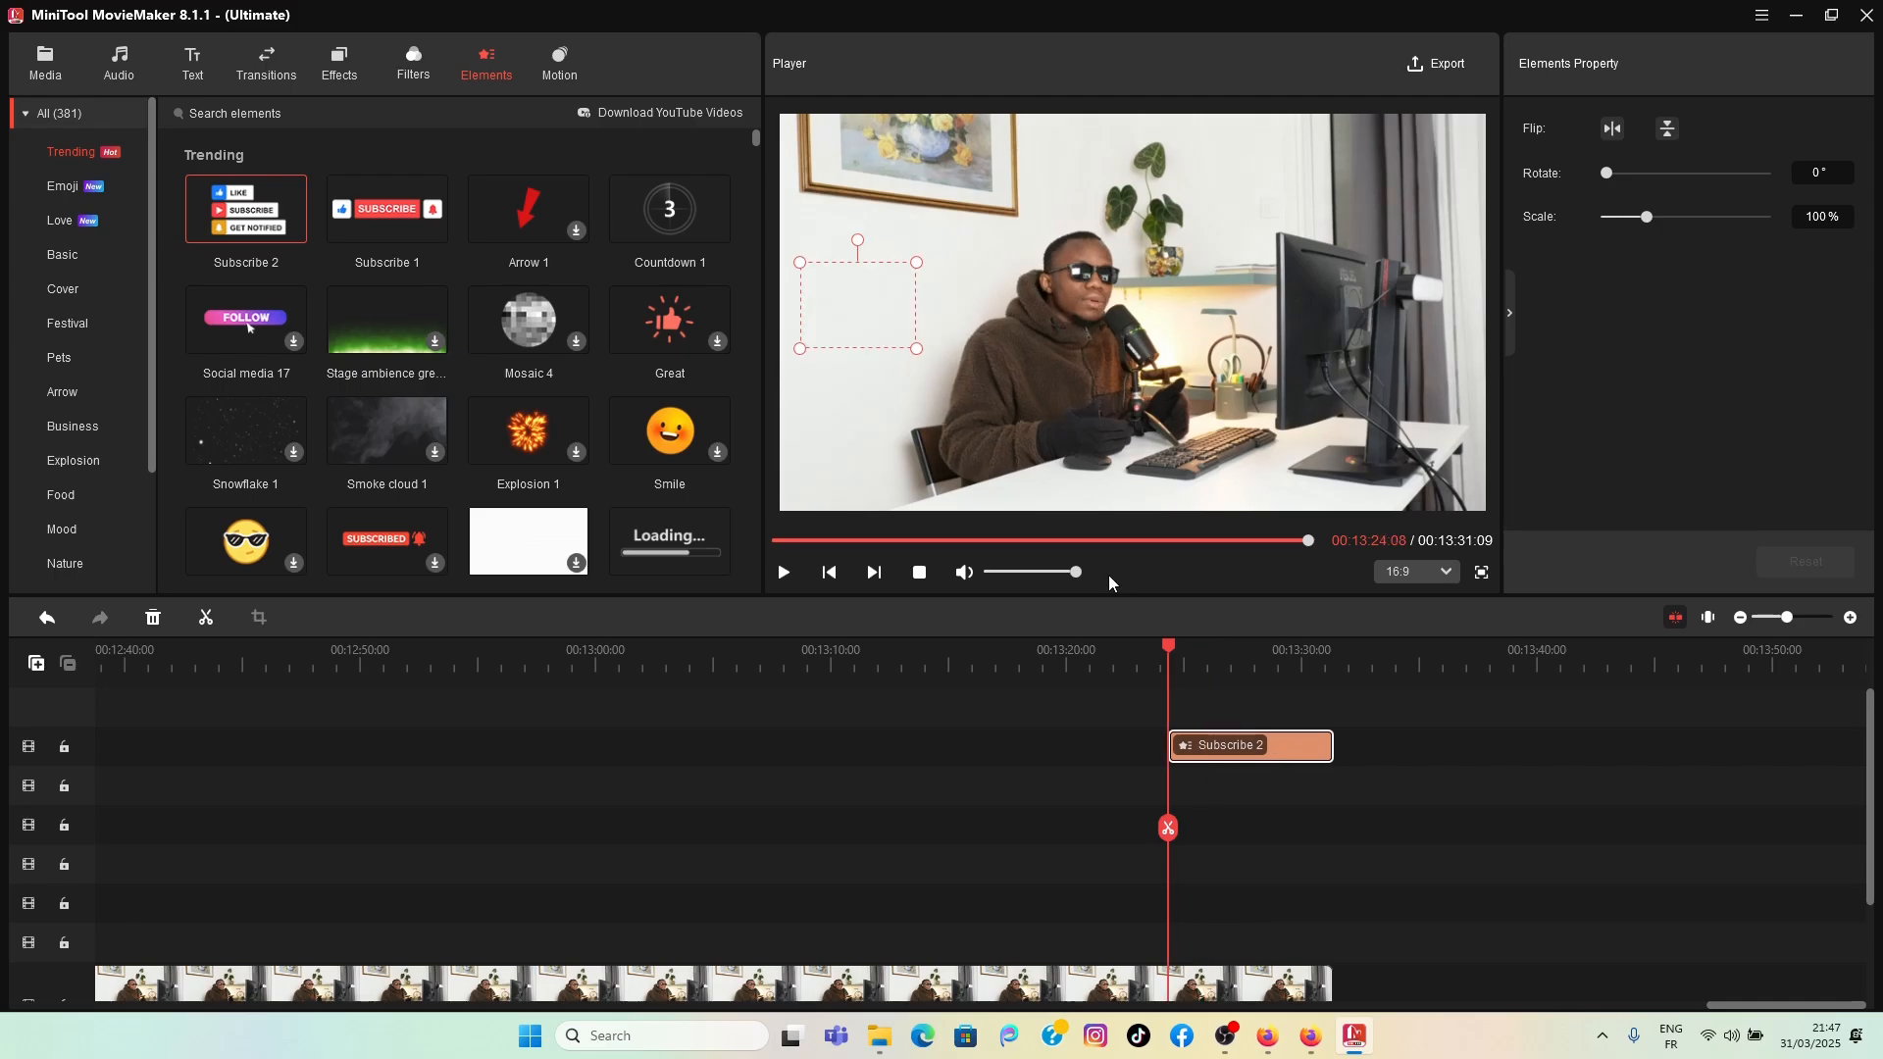
{"action": "left_click_drag", "start_coordinate": [864, 327], "coordinate": [859, 324]}
{"action": "left_click", "coordinate": [785, 573]}
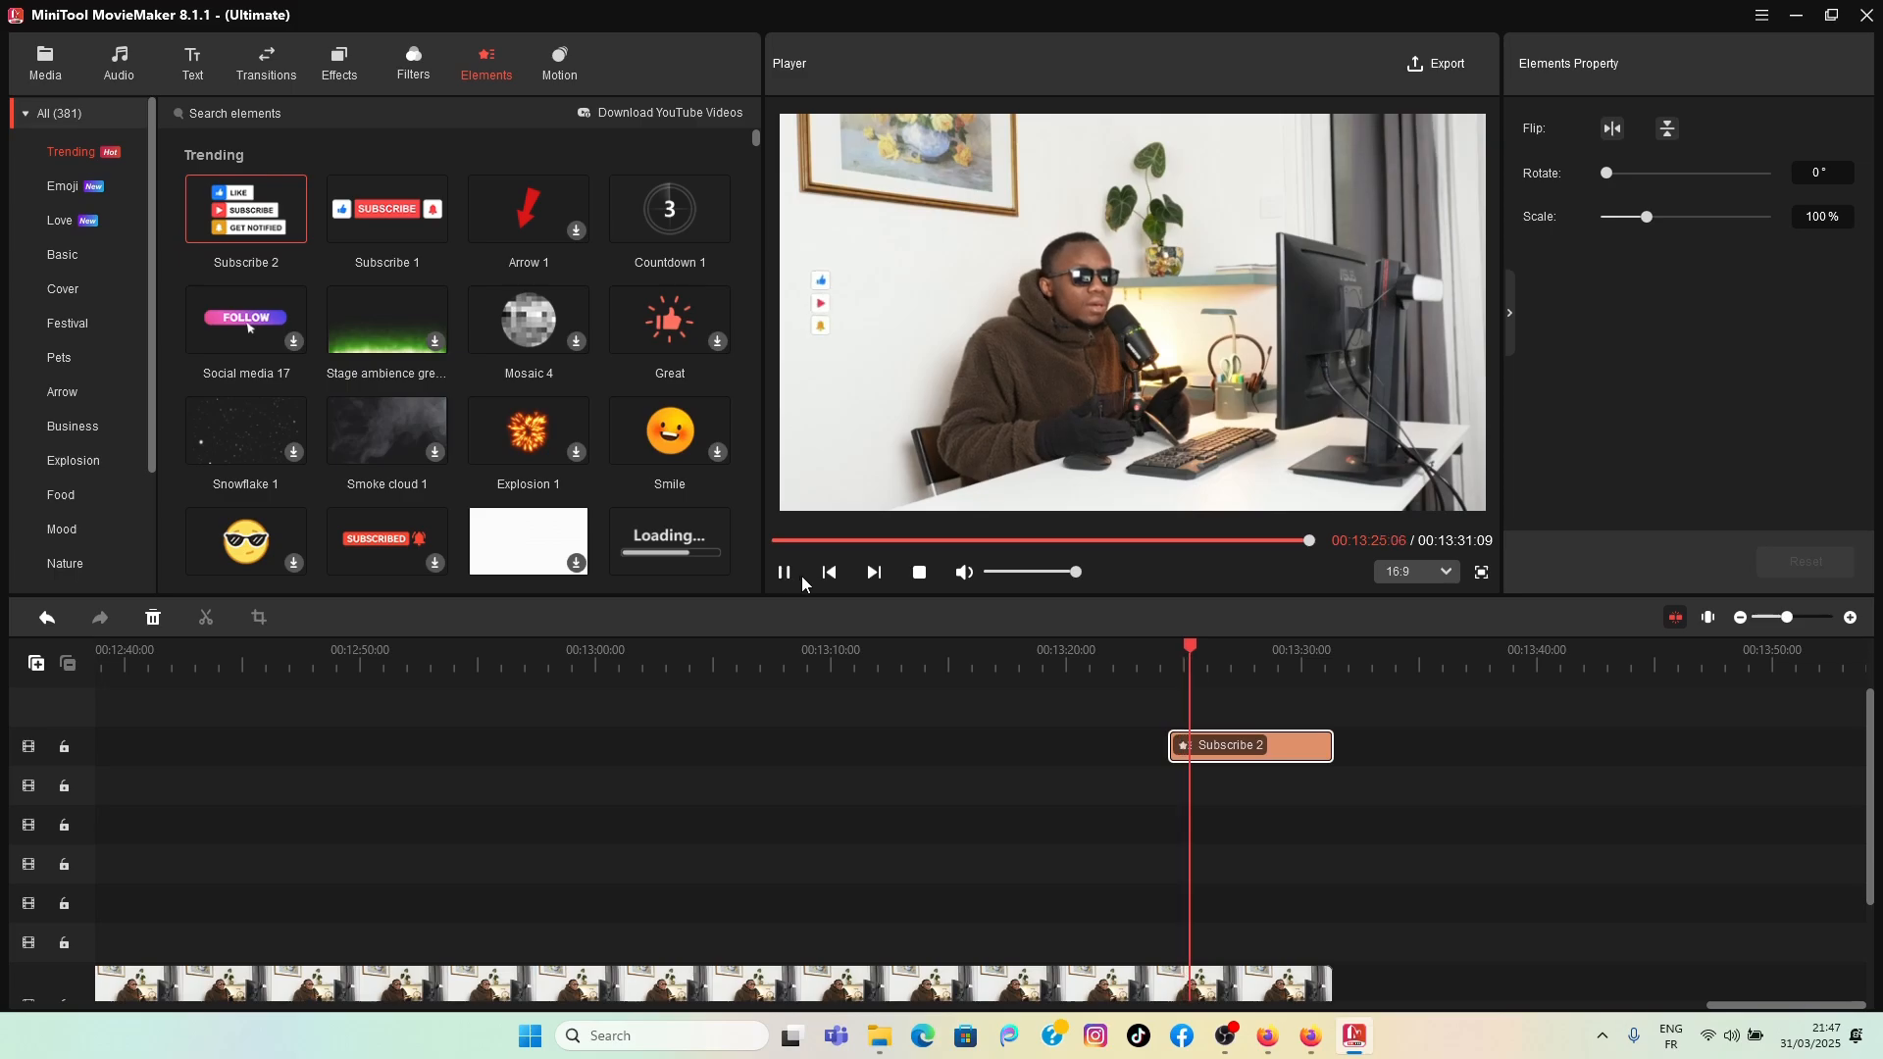
{"action": "left_click", "coordinate": [786, 573]}
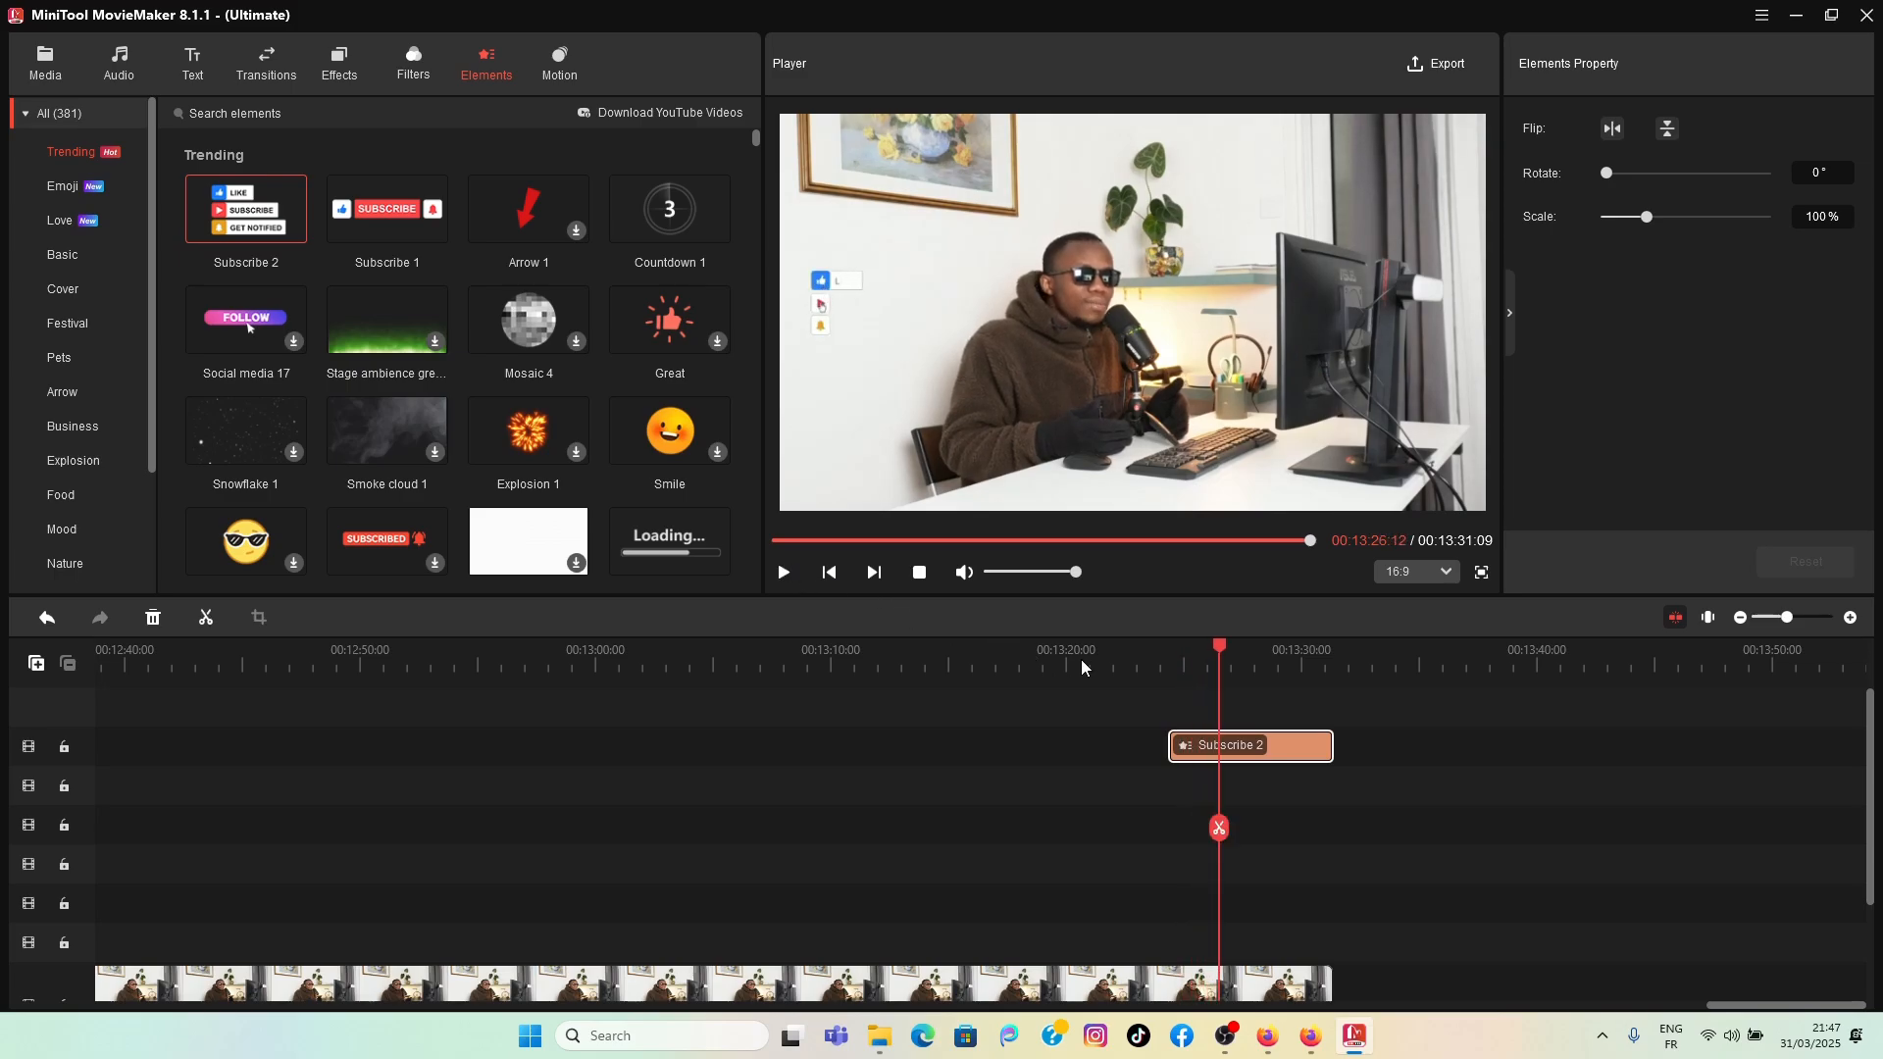
{"action": "left_click", "coordinate": [1255, 750]}
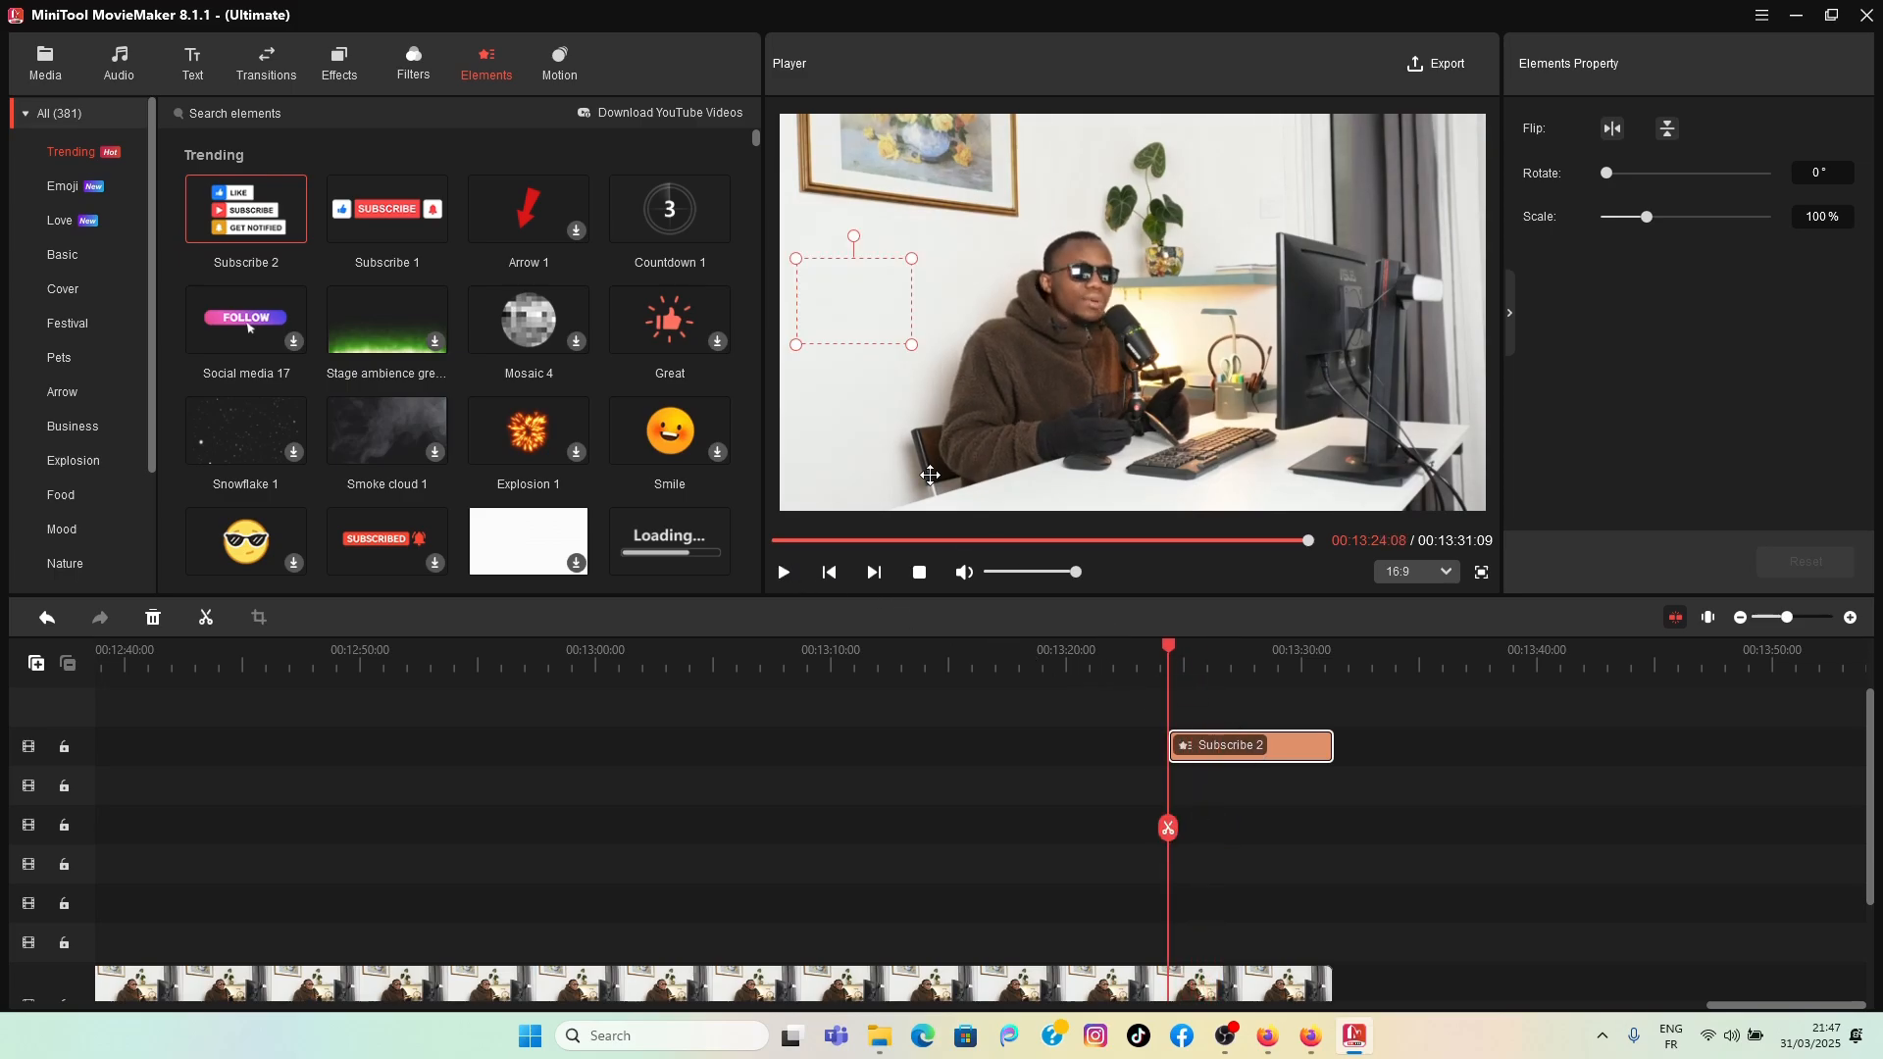
{"action": "left_click_drag", "start_coordinate": [824, 313], "coordinate": [822, 312]}
{"action": "left_click", "coordinate": [785, 574]}
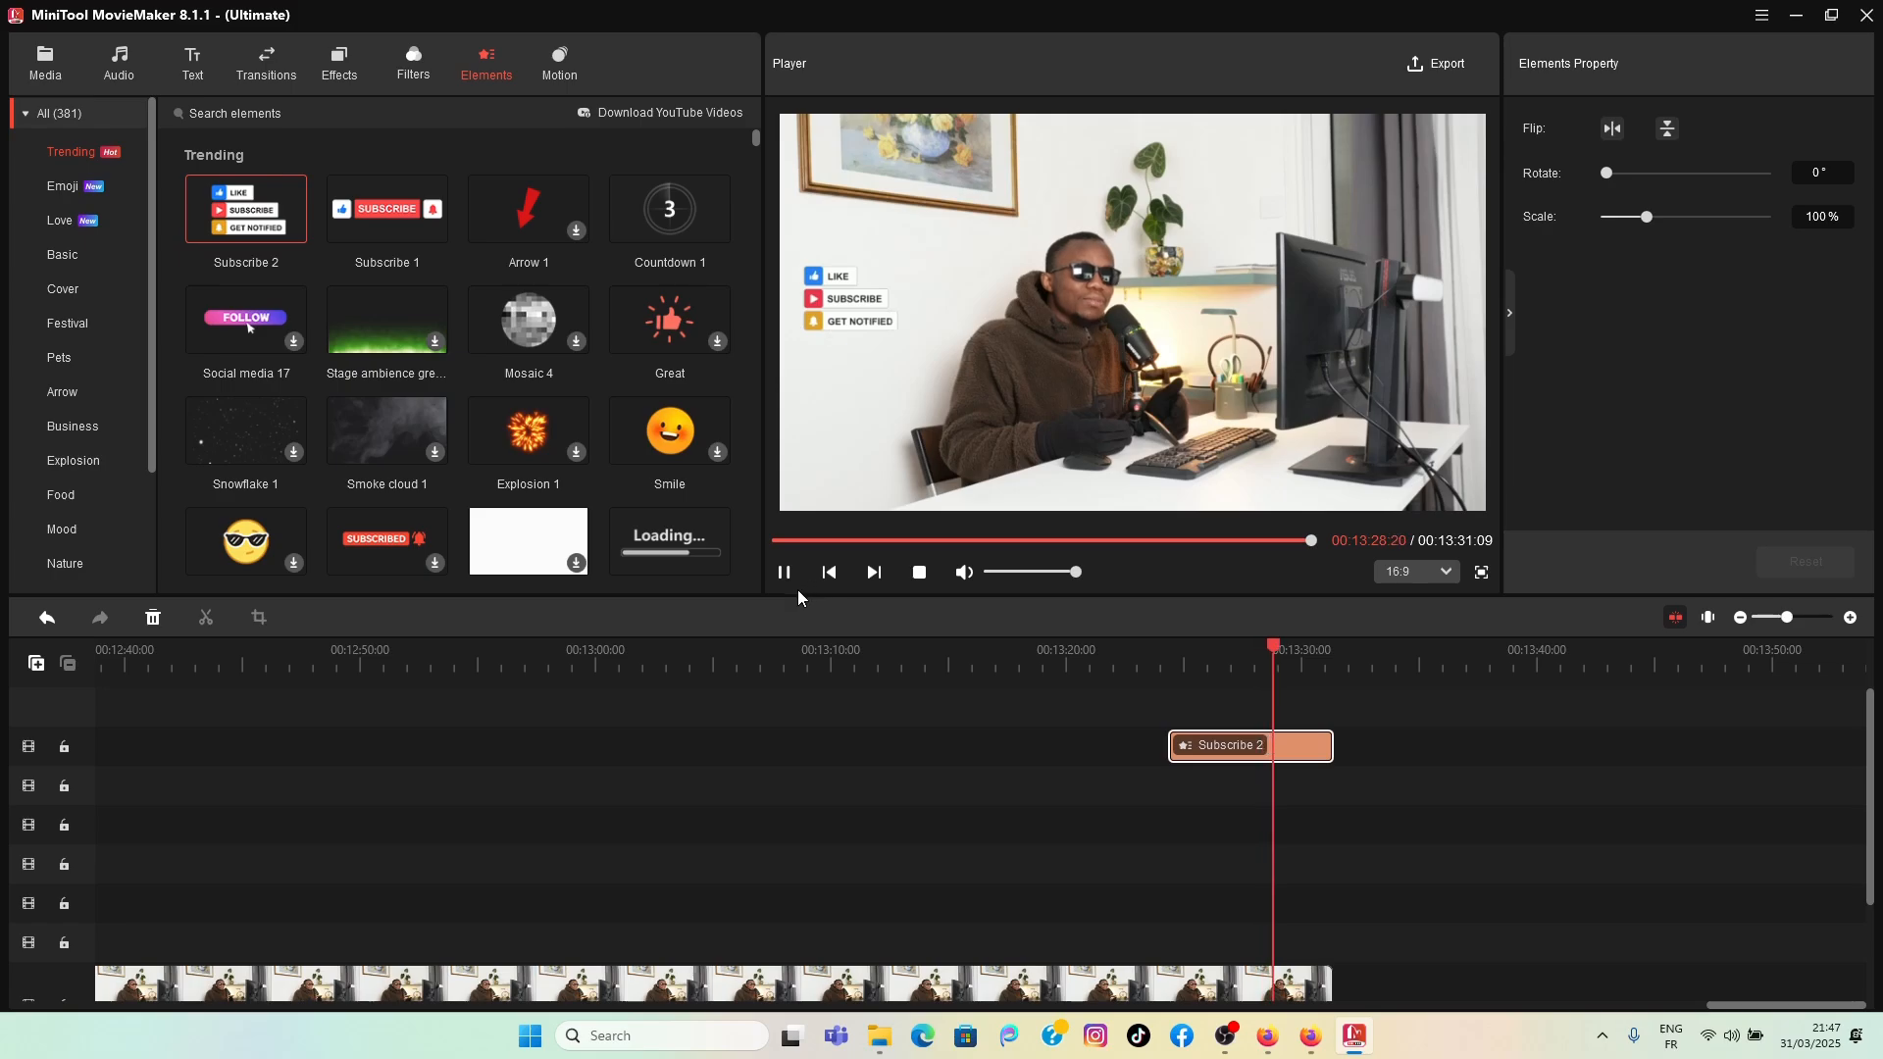
{"action": "left_click", "coordinate": [785, 574]}
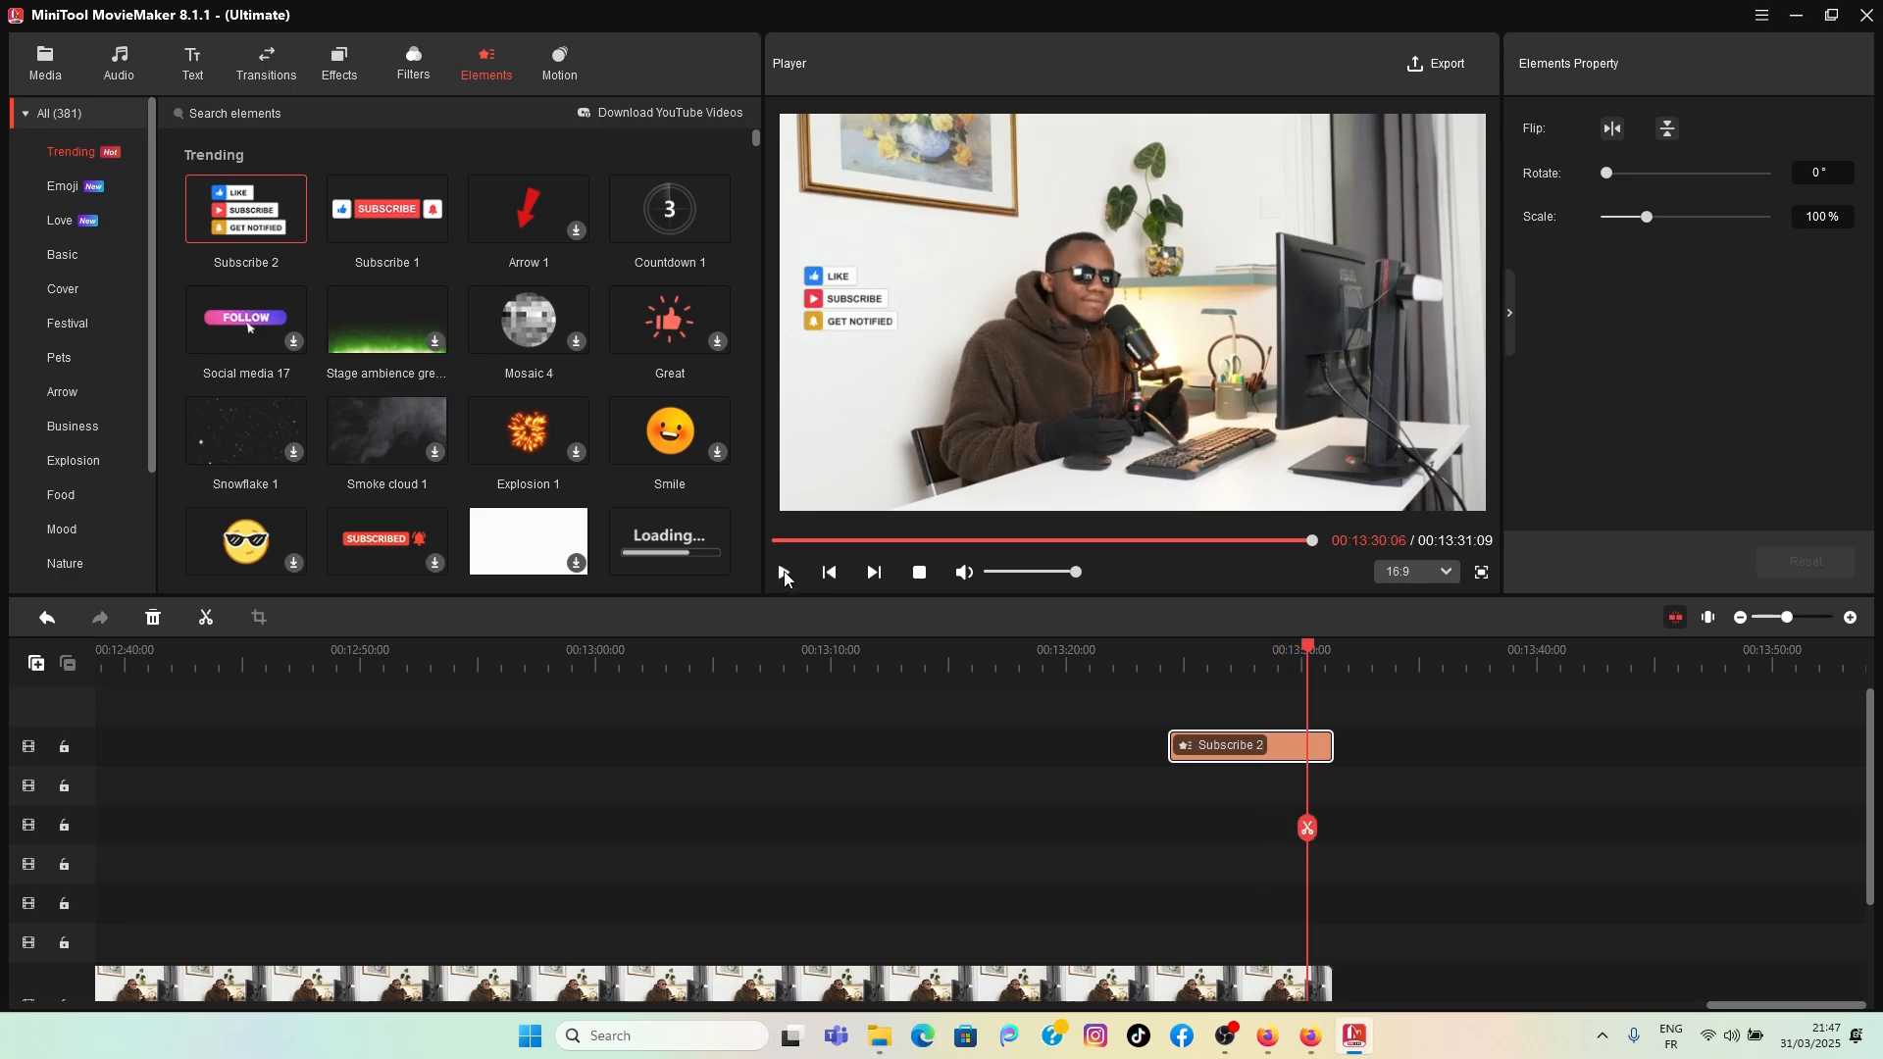
{"action": "left_click", "coordinate": [785, 577]}
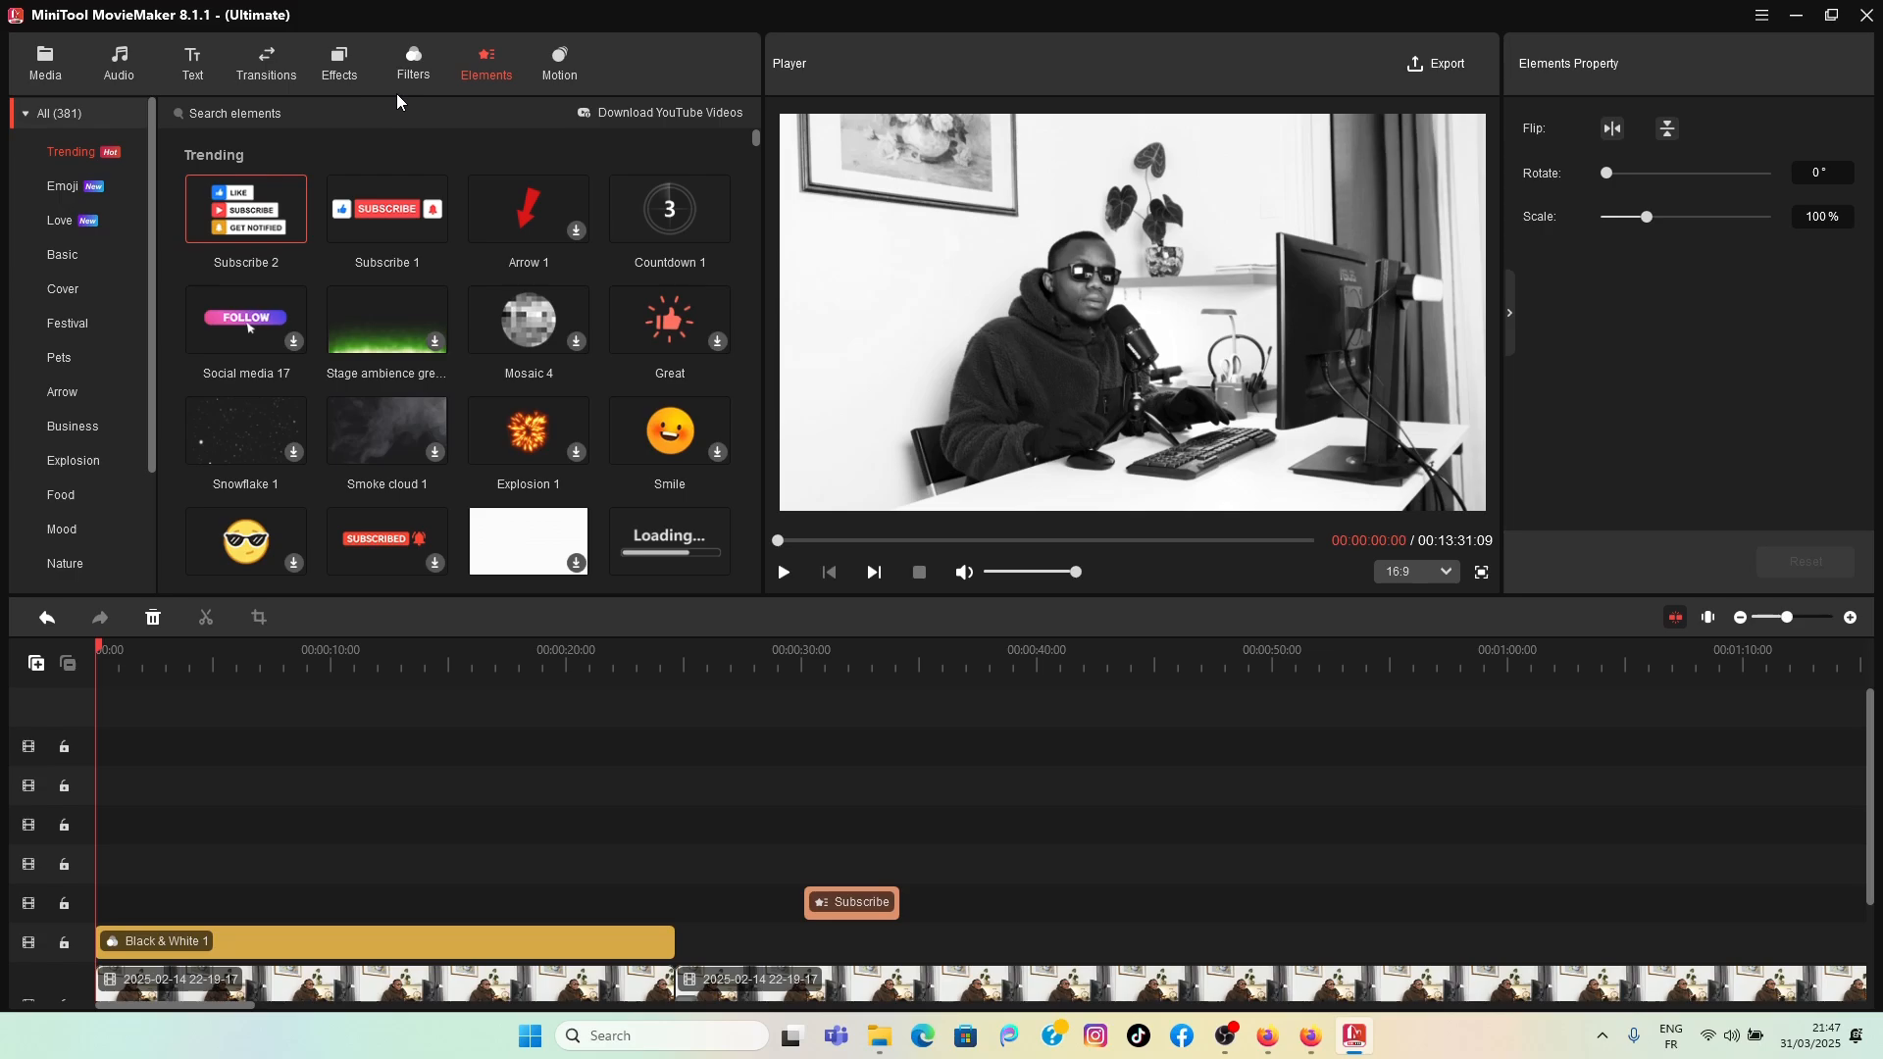
Step: Go to 00:13:24:08 near the video's end and browse the trending text templates, previewing Title1, Caption5 and Caption13
{"action": "left_click_drag", "start_coordinate": [781, 544], "coordinate": [1371, 535]}
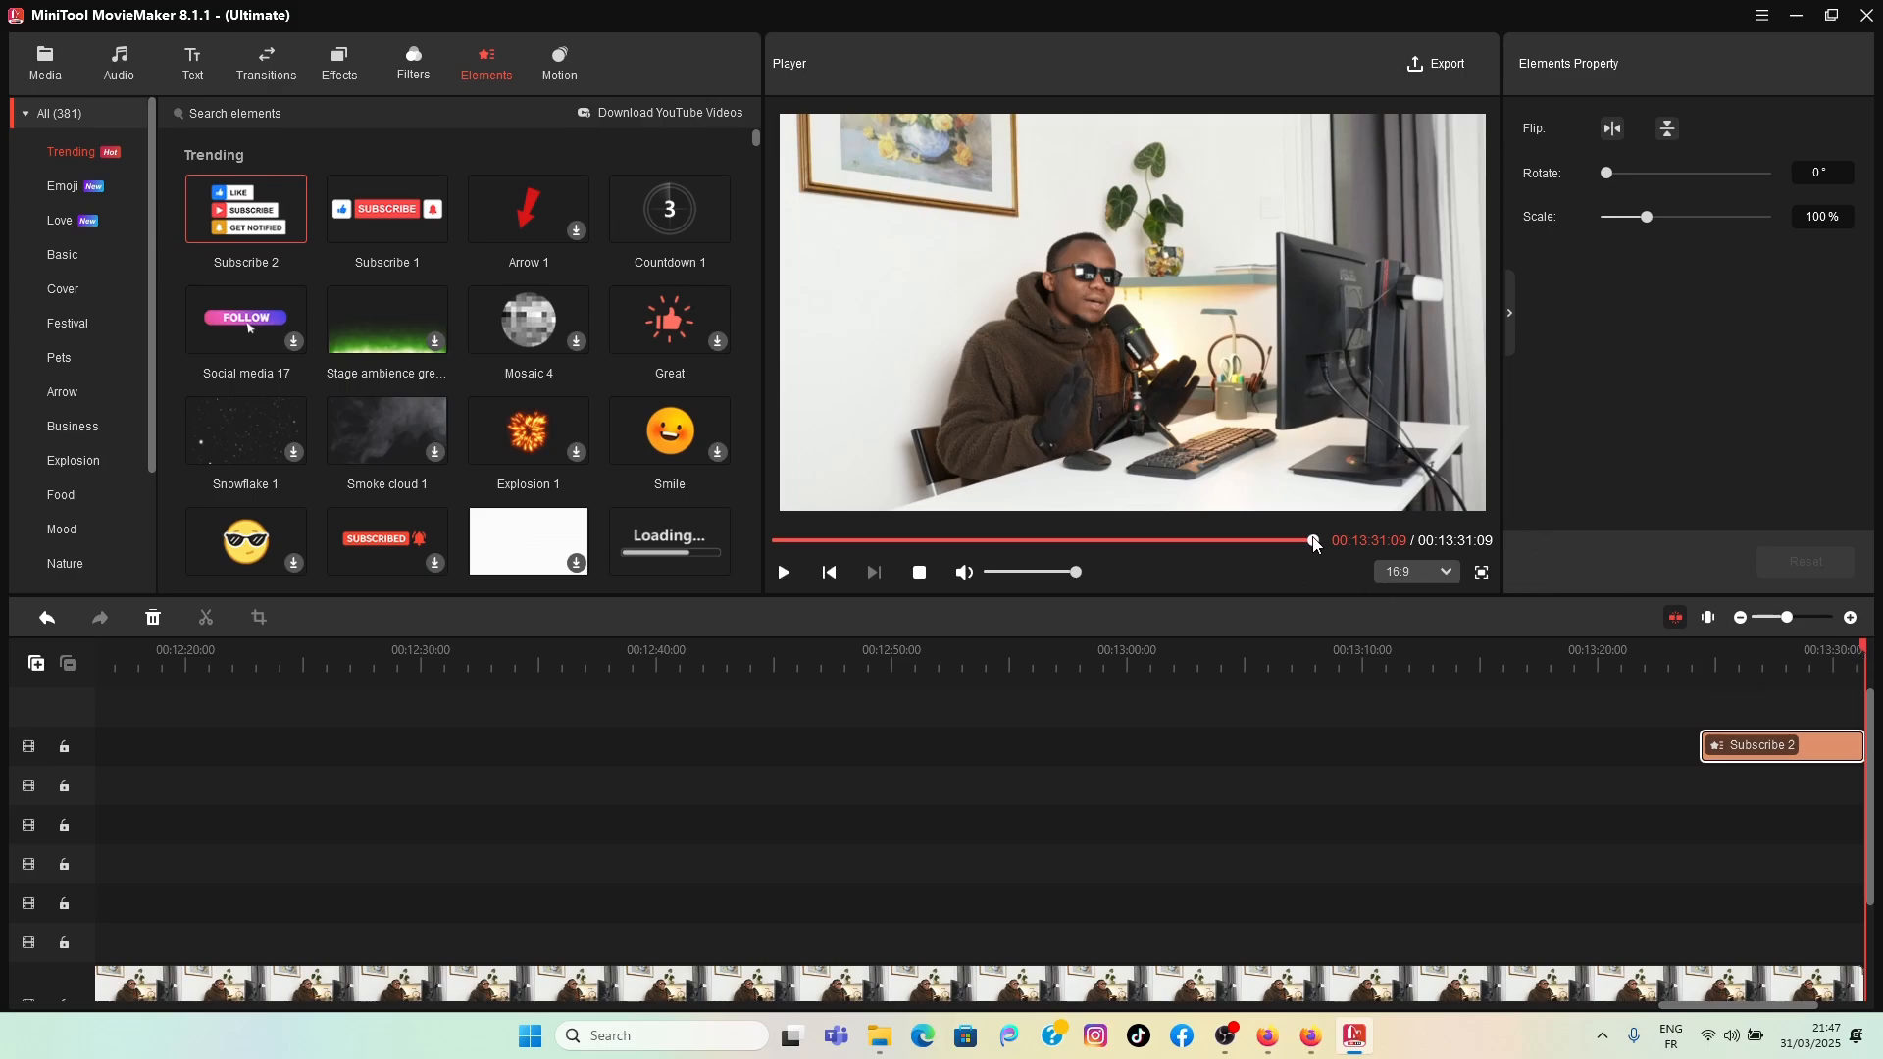
{"action": "left_click_drag", "start_coordinate": [1866, 650], "coordinate": [1701, 675]}
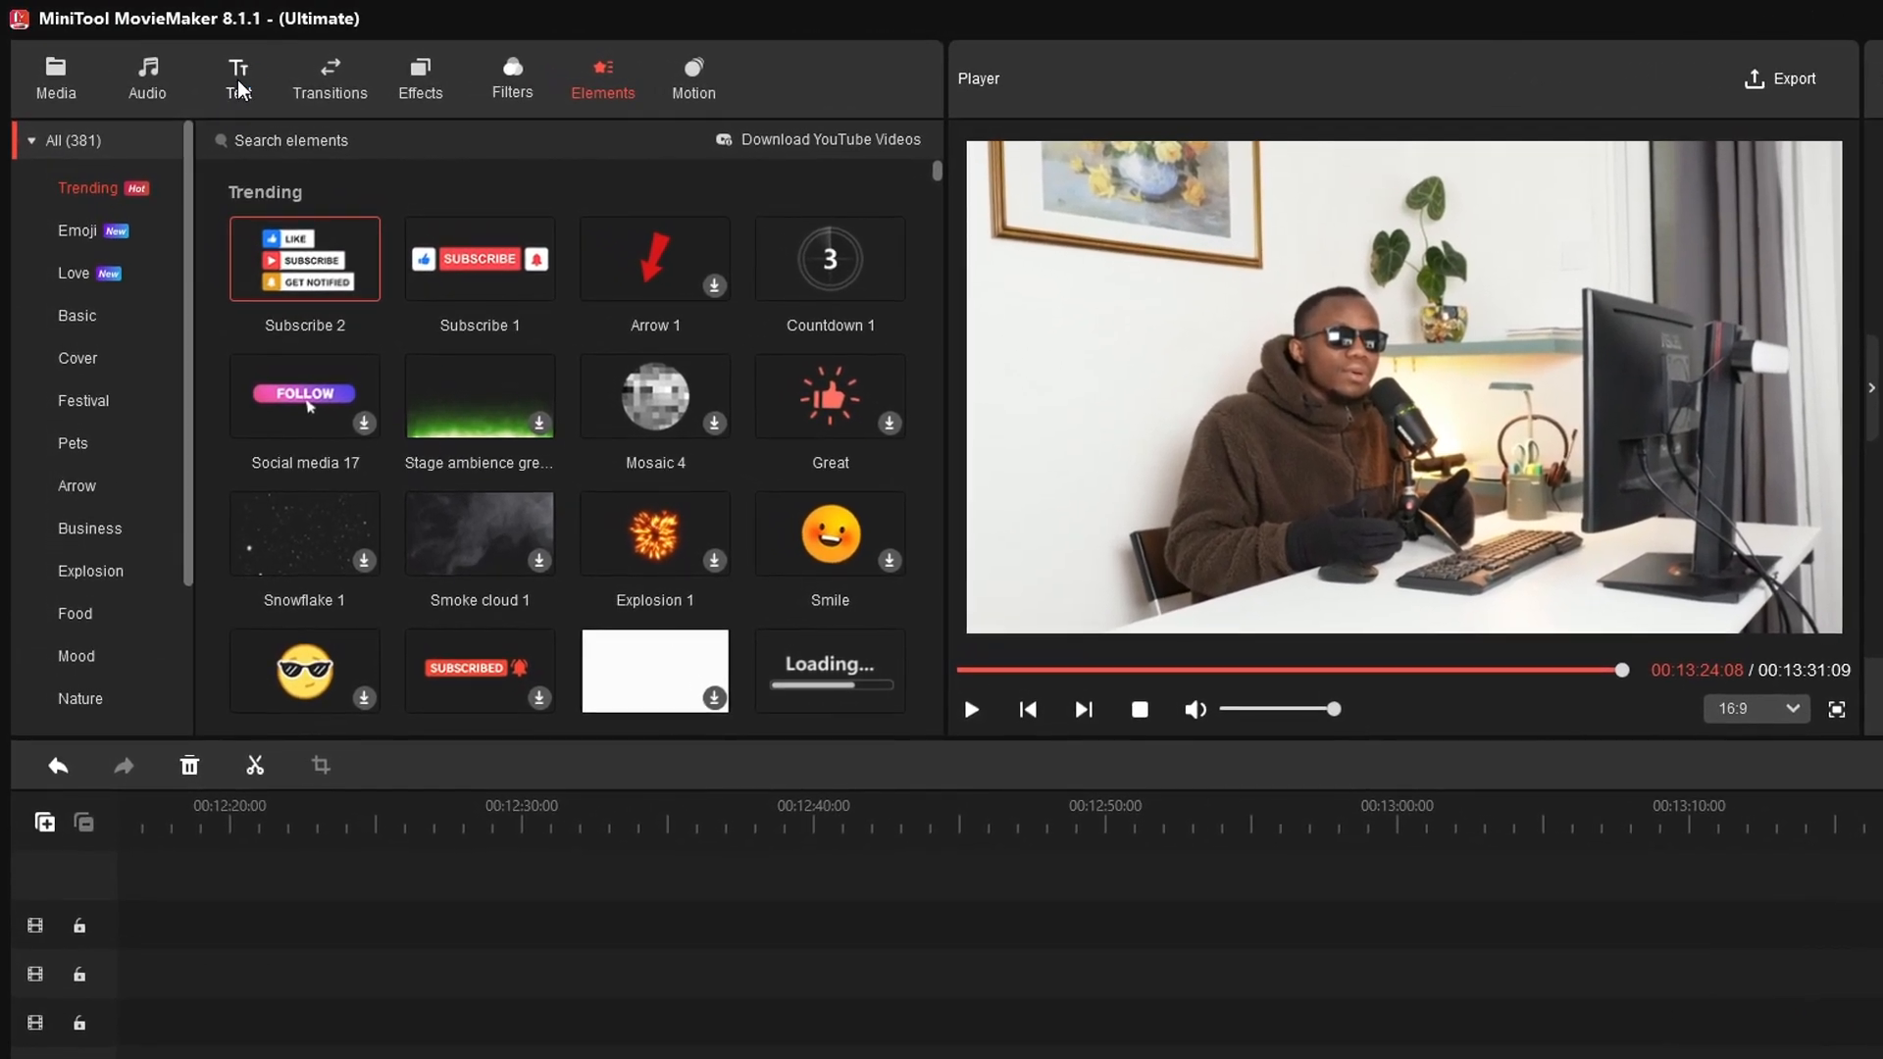
{"action": "left_click", "coordinate": [240, 90]}
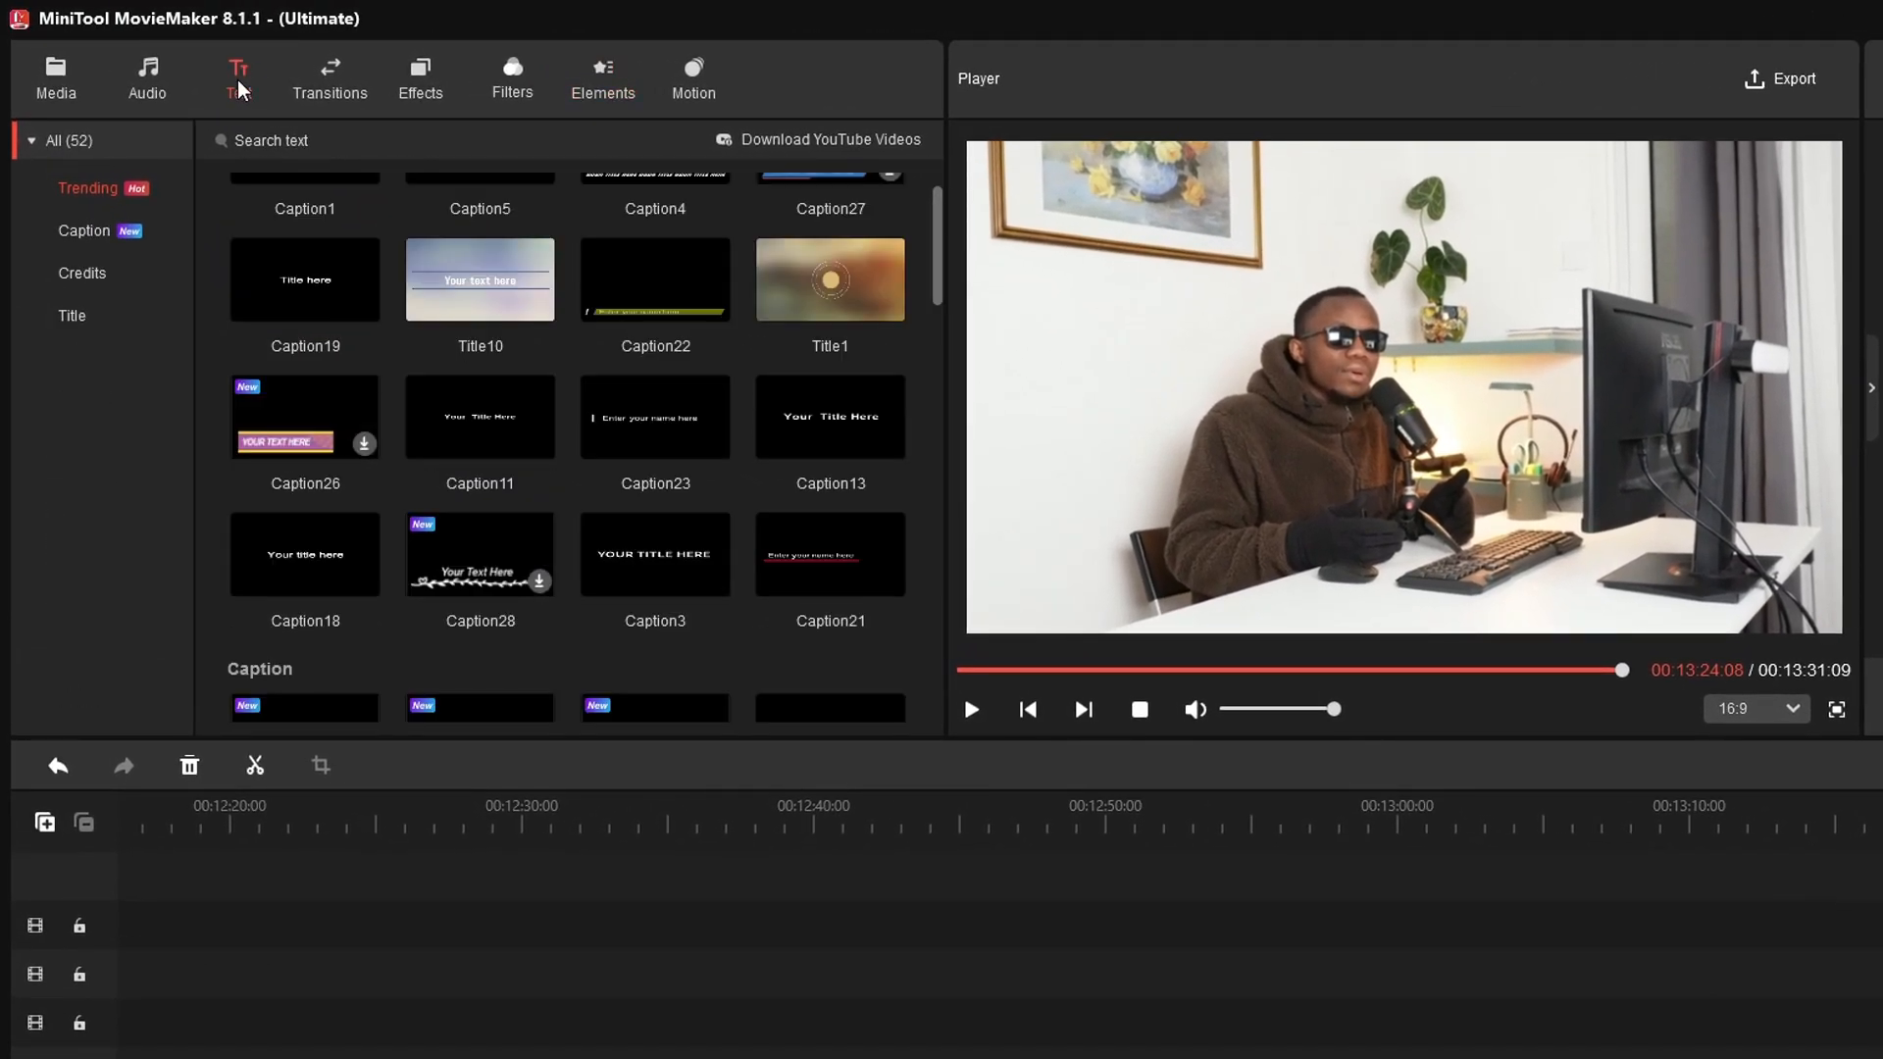
{"action": "scroll", "coordinate": [609, 441], "scroll_direction": "down", "scroll_amount": 1}
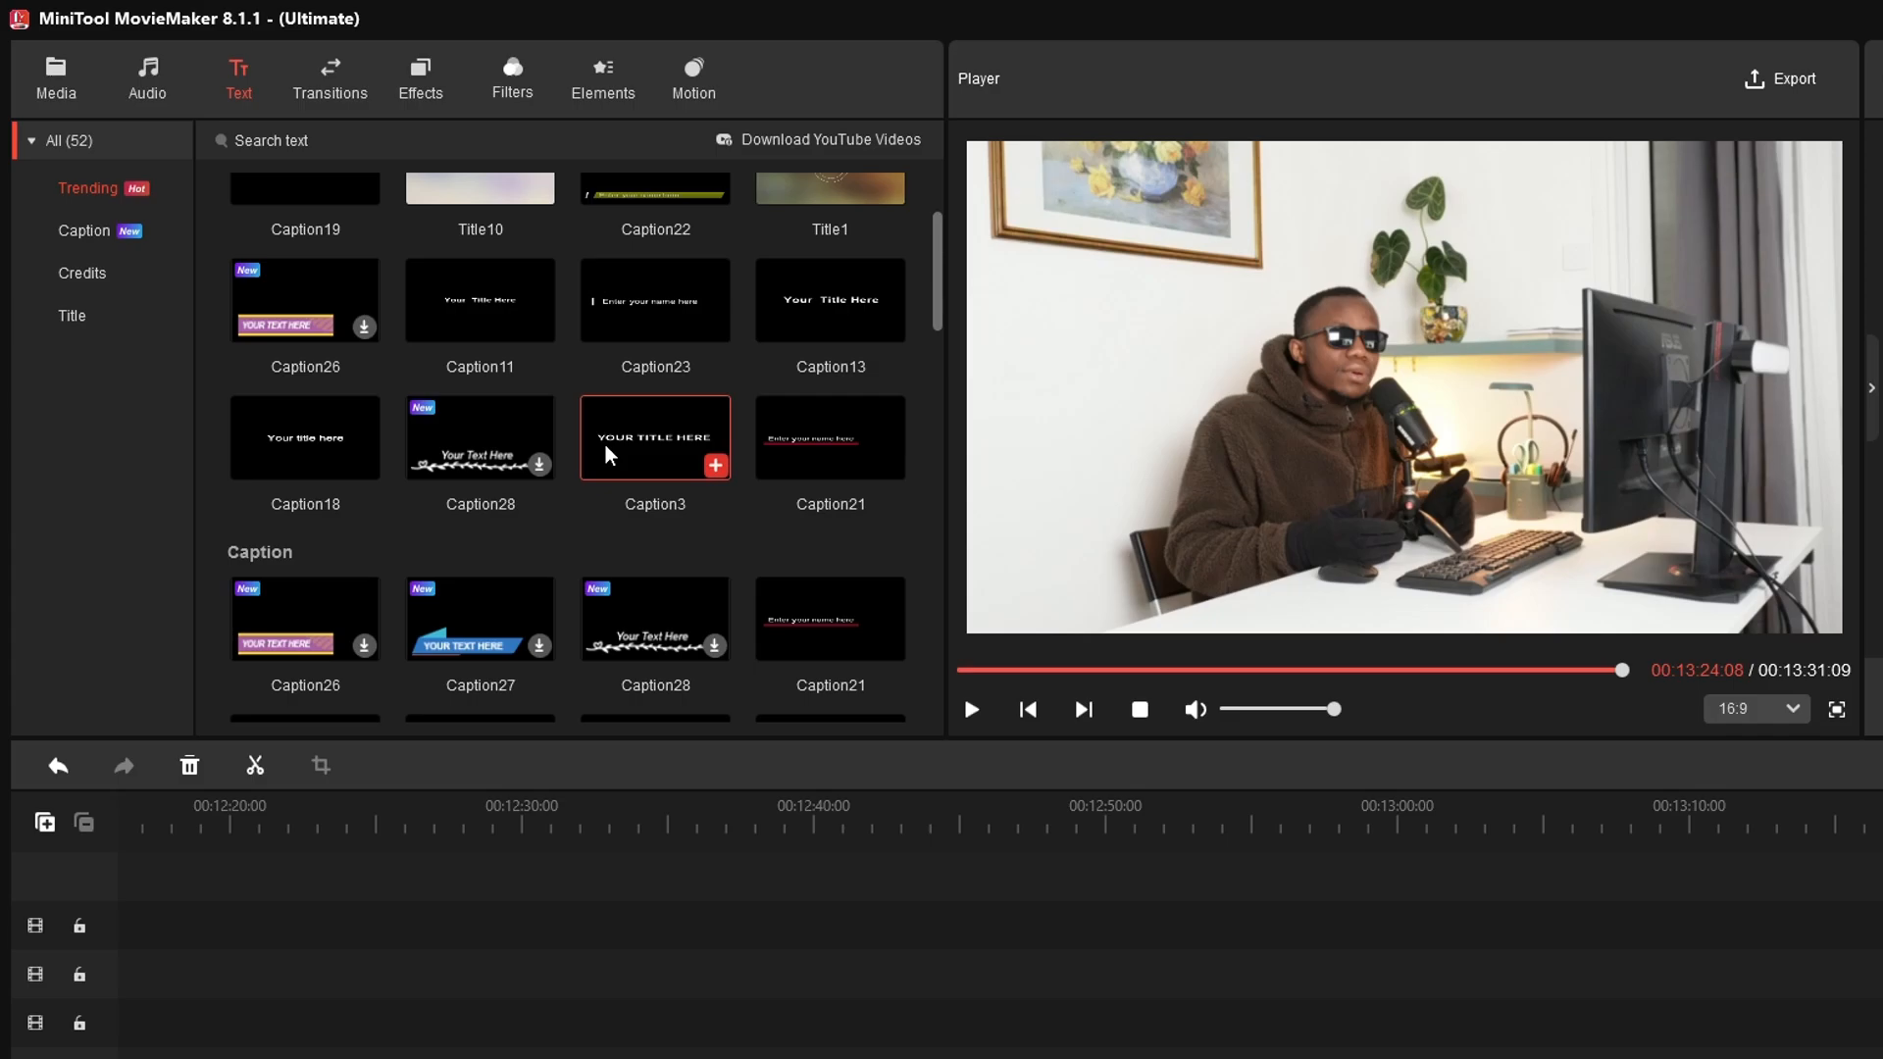
{"action": "scroll", "coordinate": [609, 441], "scroll_direction": "up", "scroll_amount": 1}
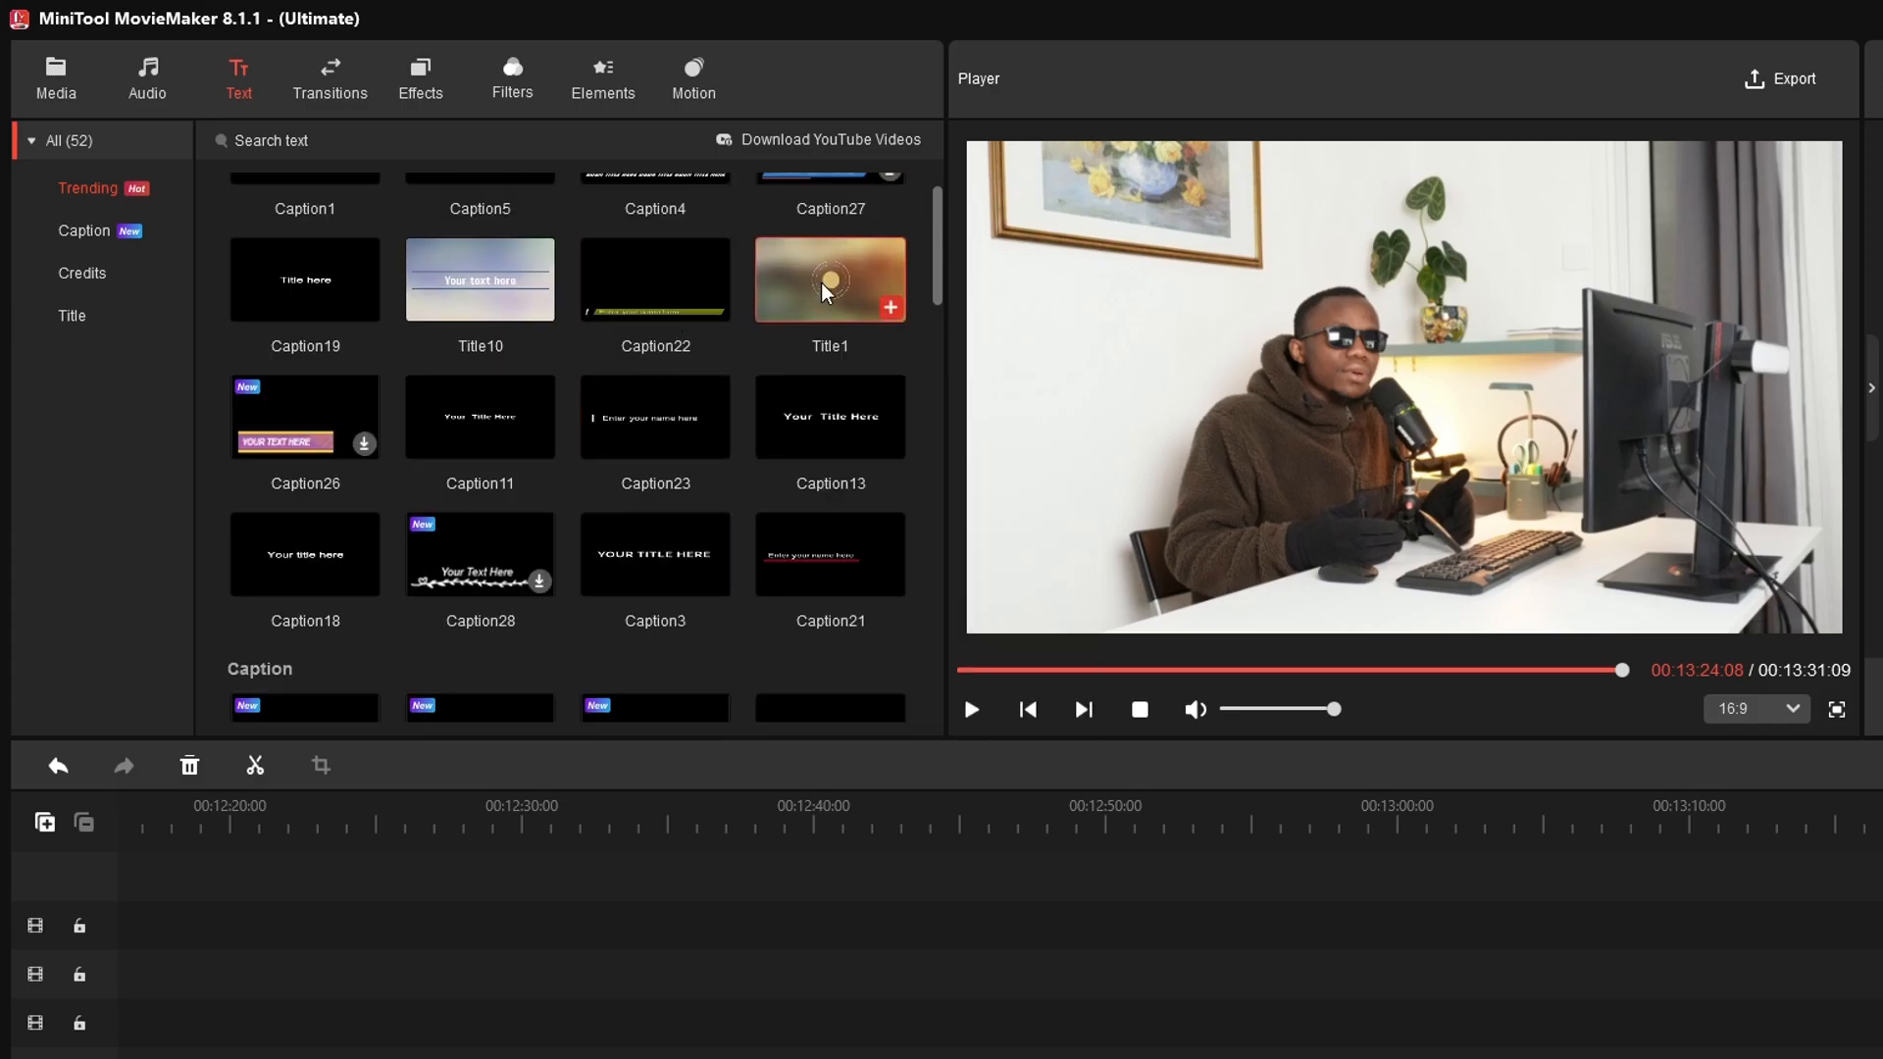
{"action": "mouse_move", "coordinate": [823, 291]}
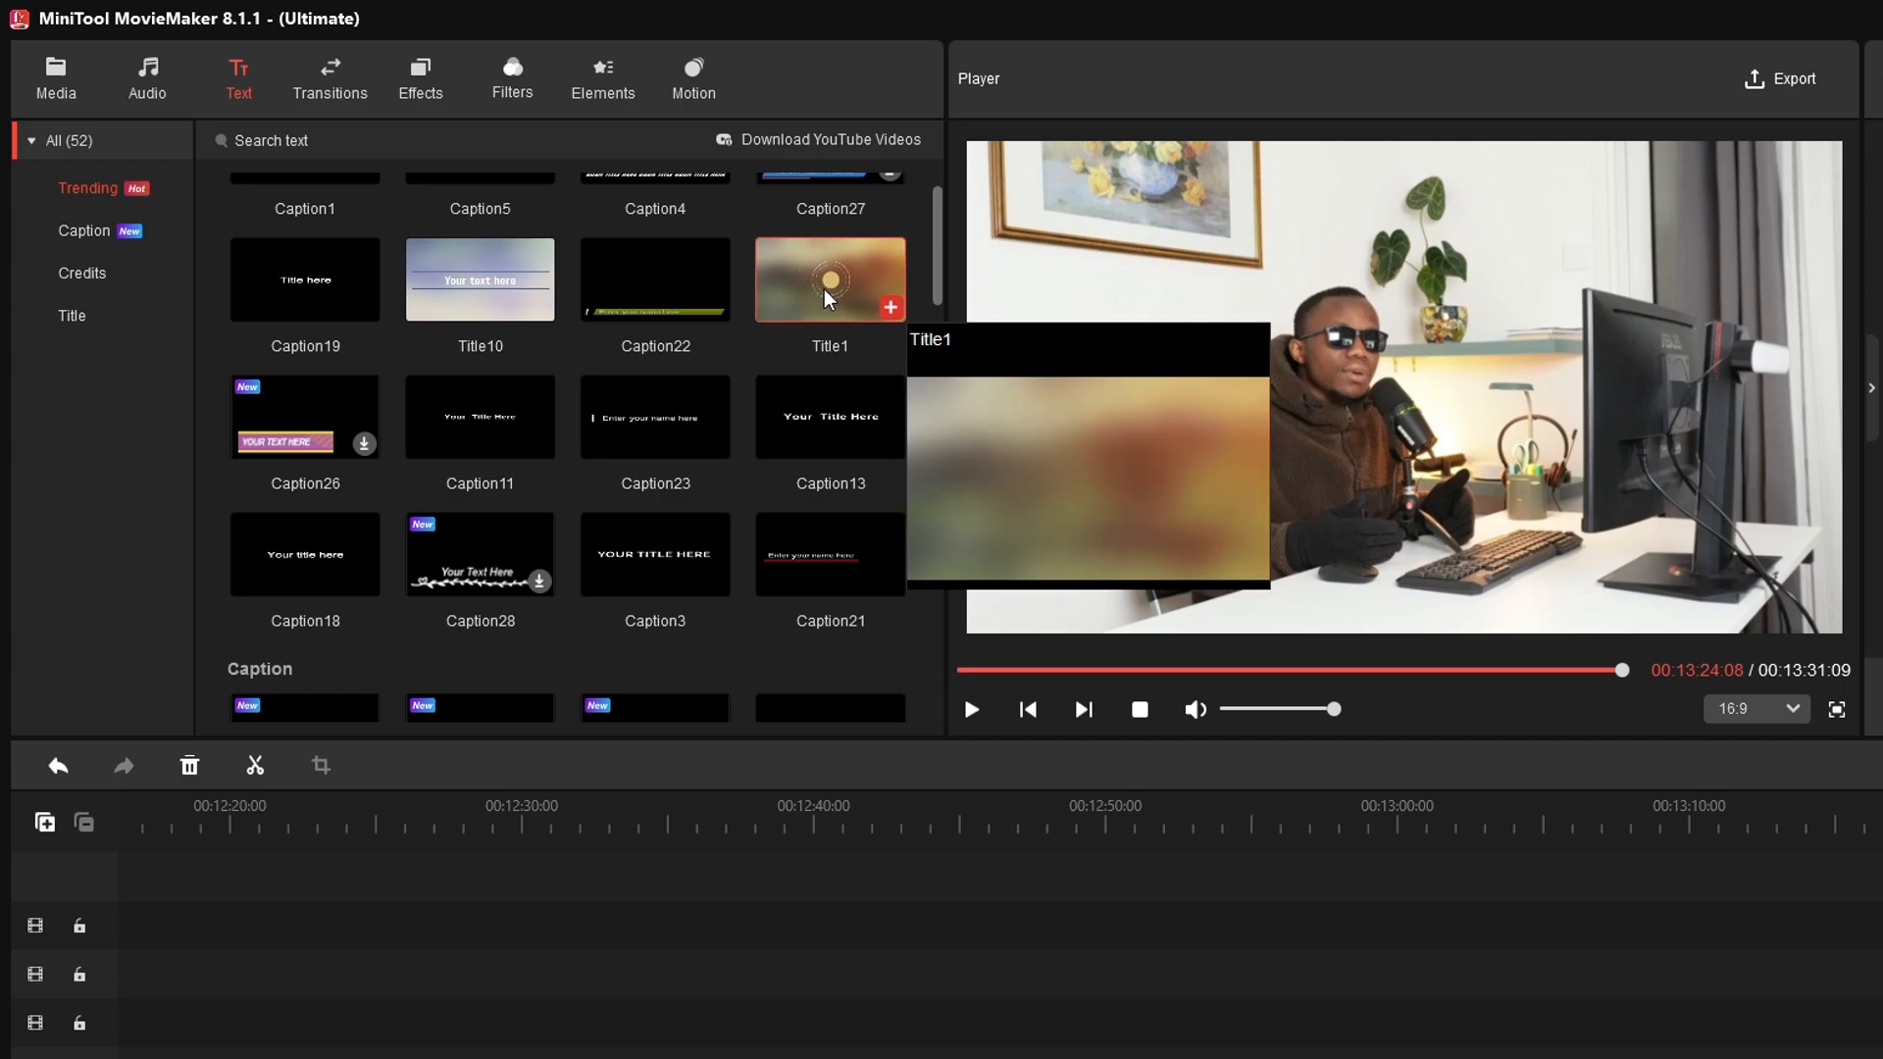
{"action": "scroll", "coordinate": [1128, 1020], "scroll_direction": "down", "scroll_amount": 1}
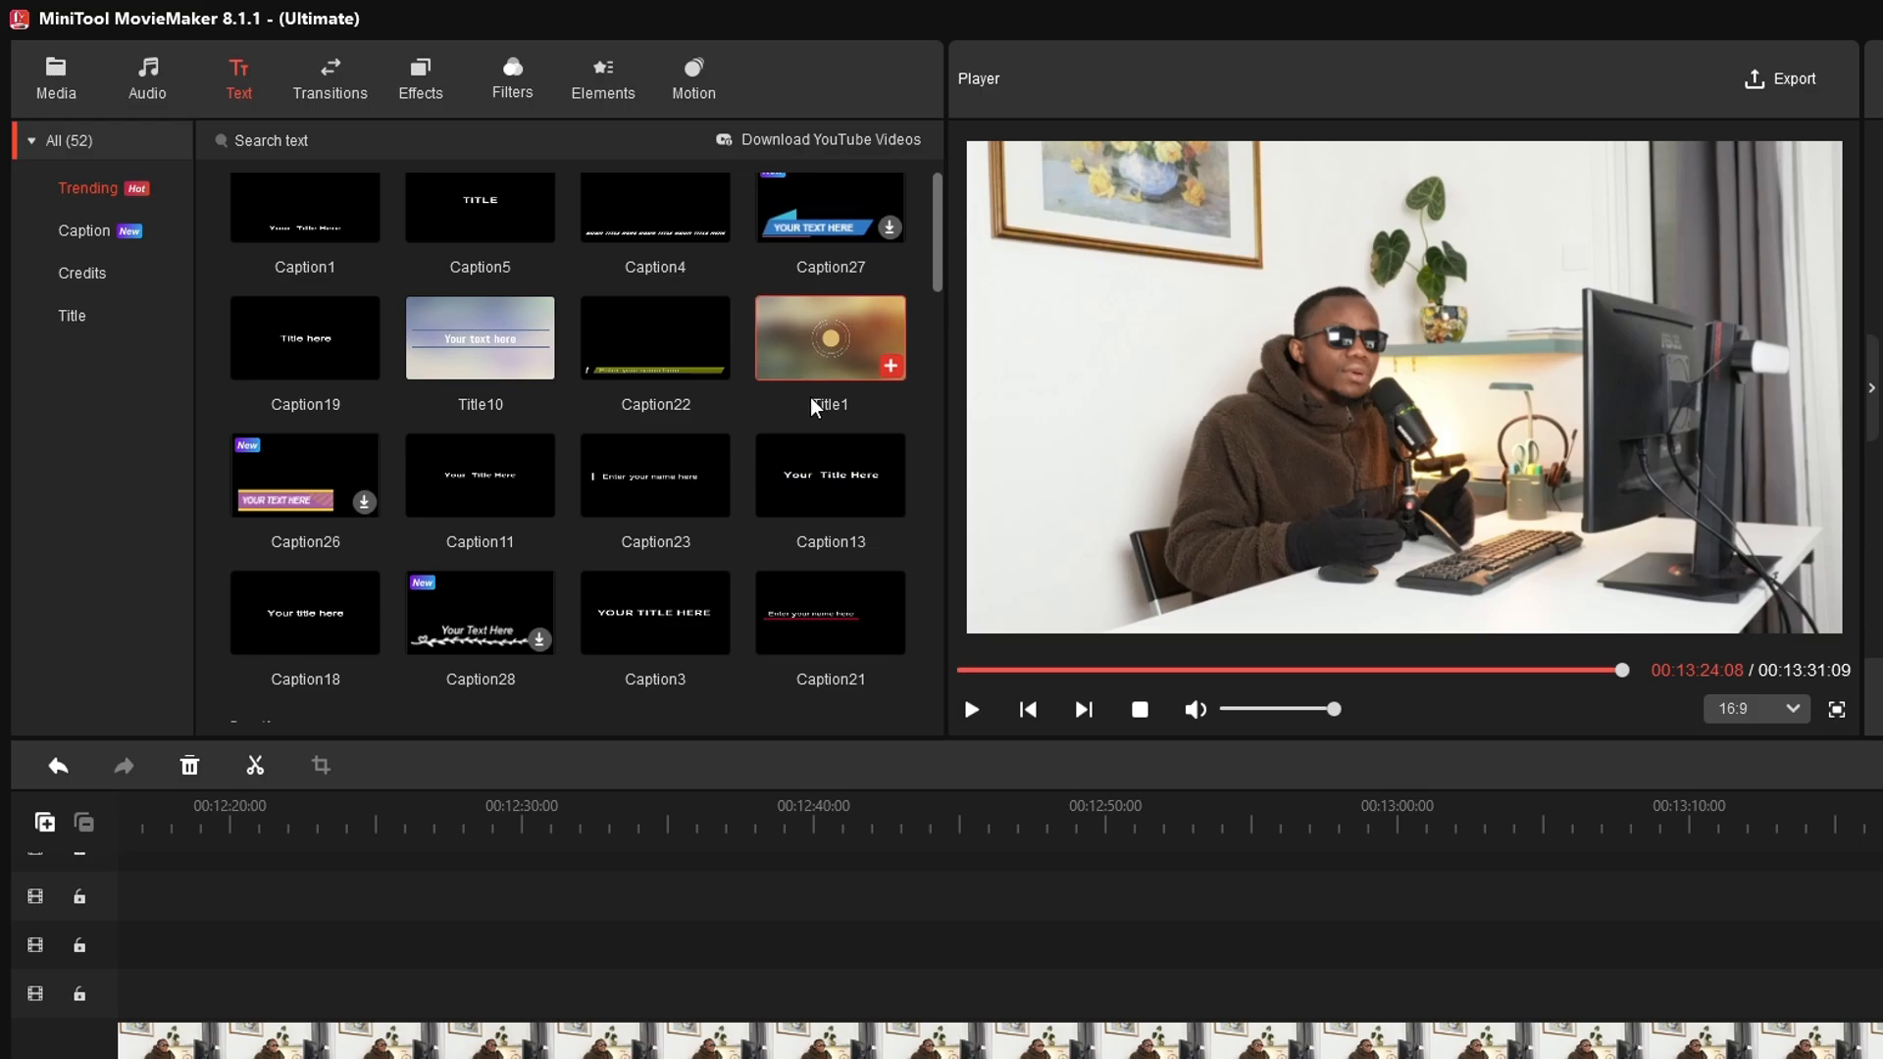
{"action": "scroll", "coordinate": [810, 397], "scroll_direction": "down", "scroll_amount": 1}
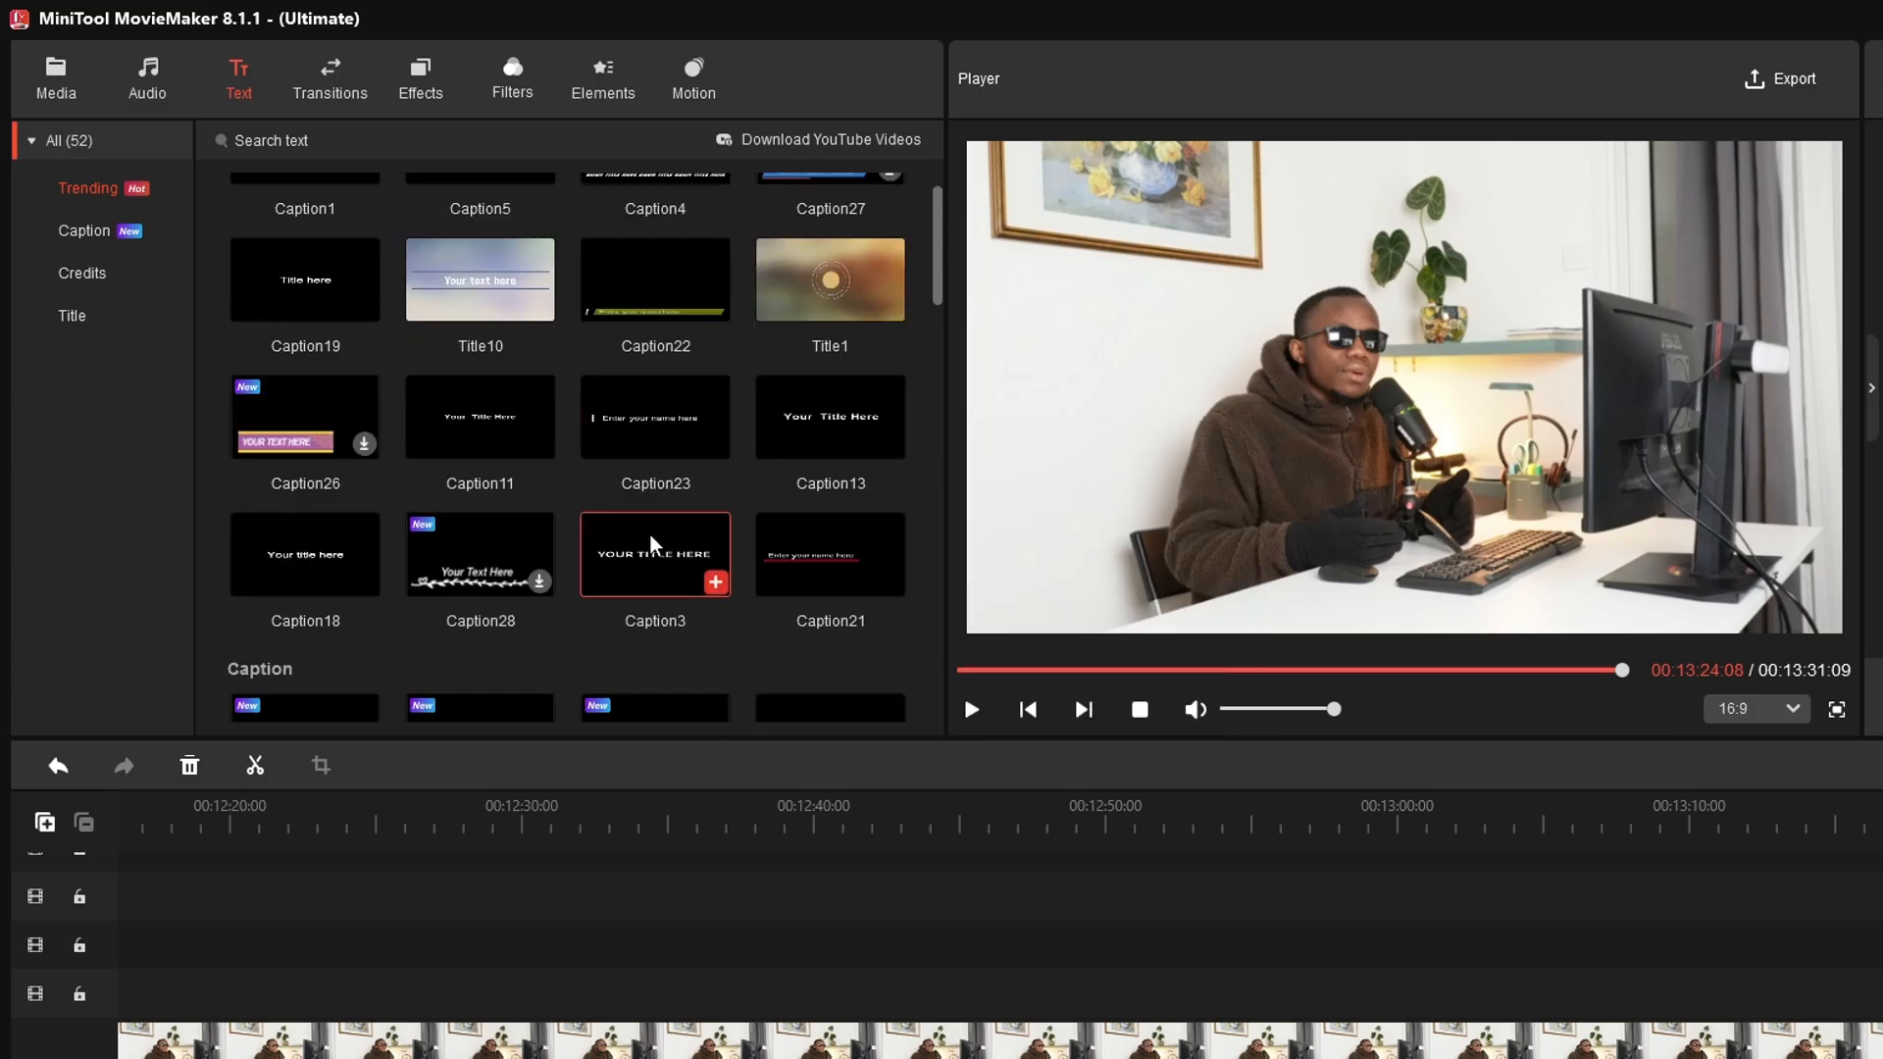
{"action": "scroll", "coordinate": [635, 485], "scroll_direction": "up", "scroll_amount": 2}
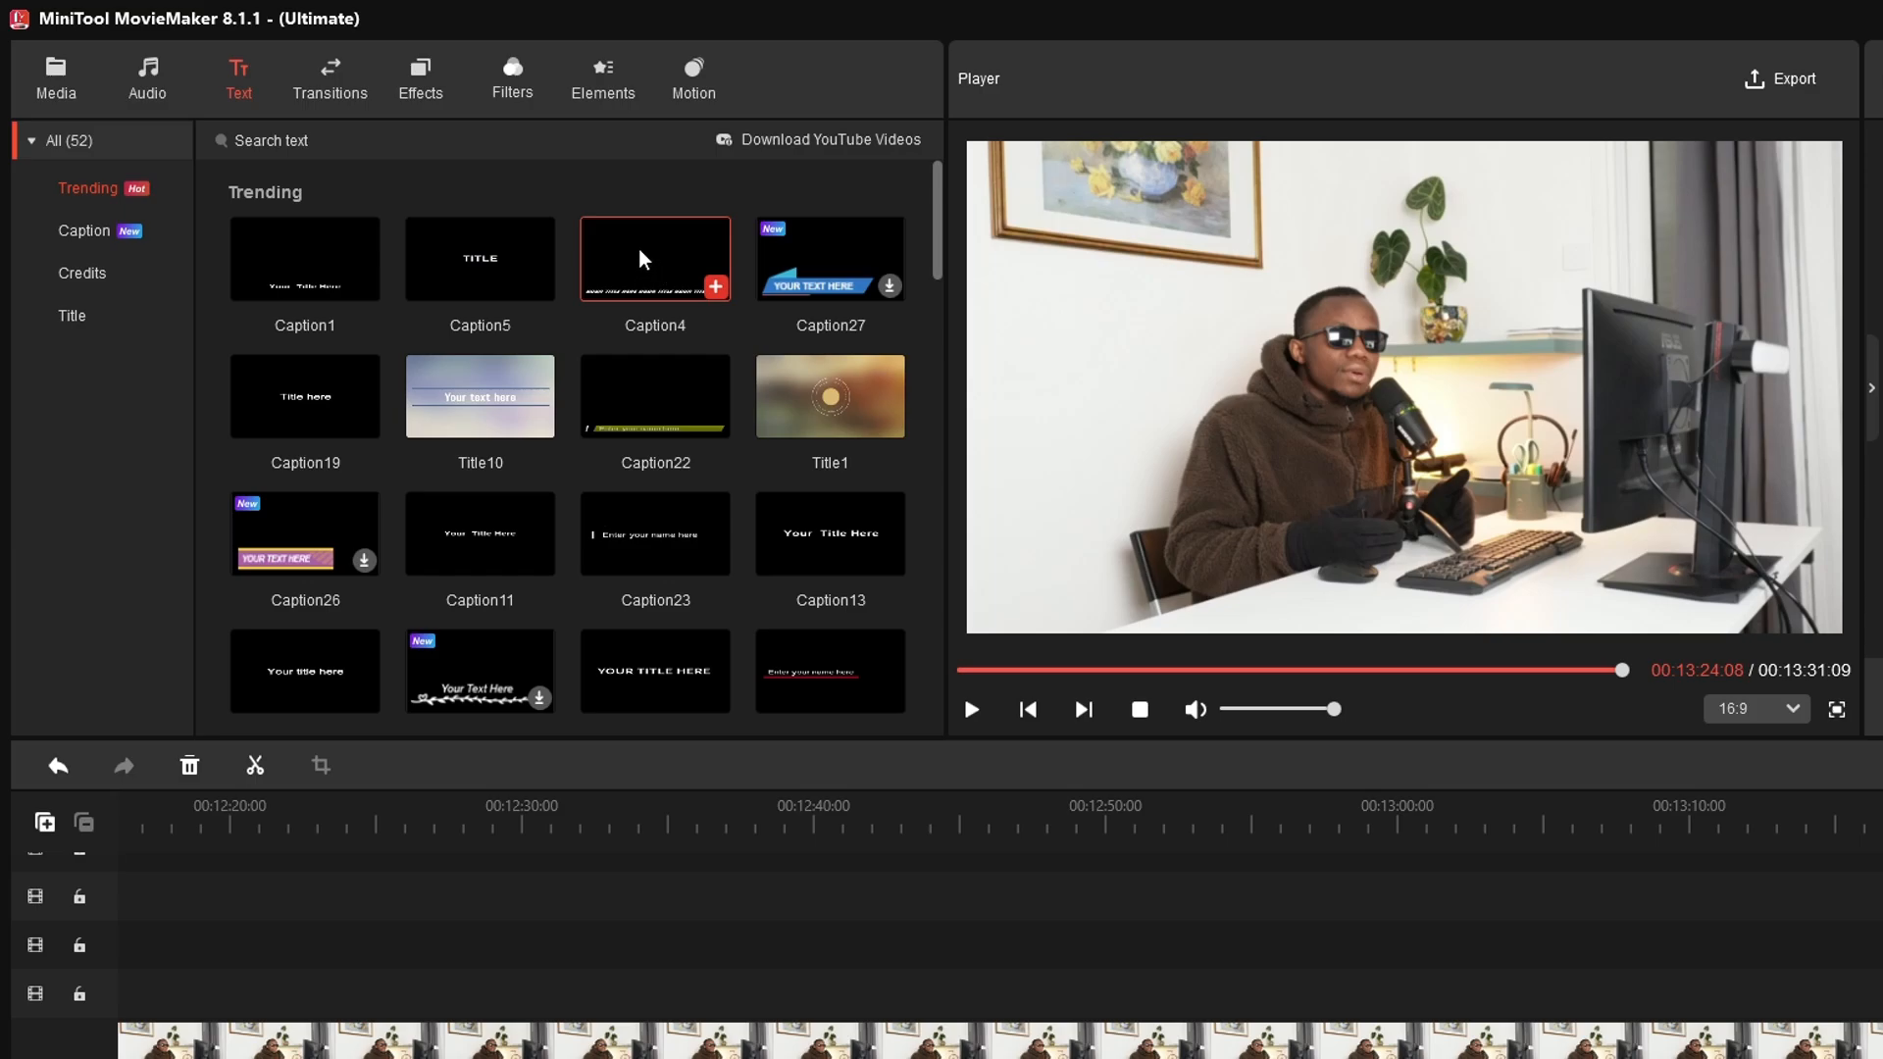
{"action": "mouse_move", "coordinate": [480, 279]}
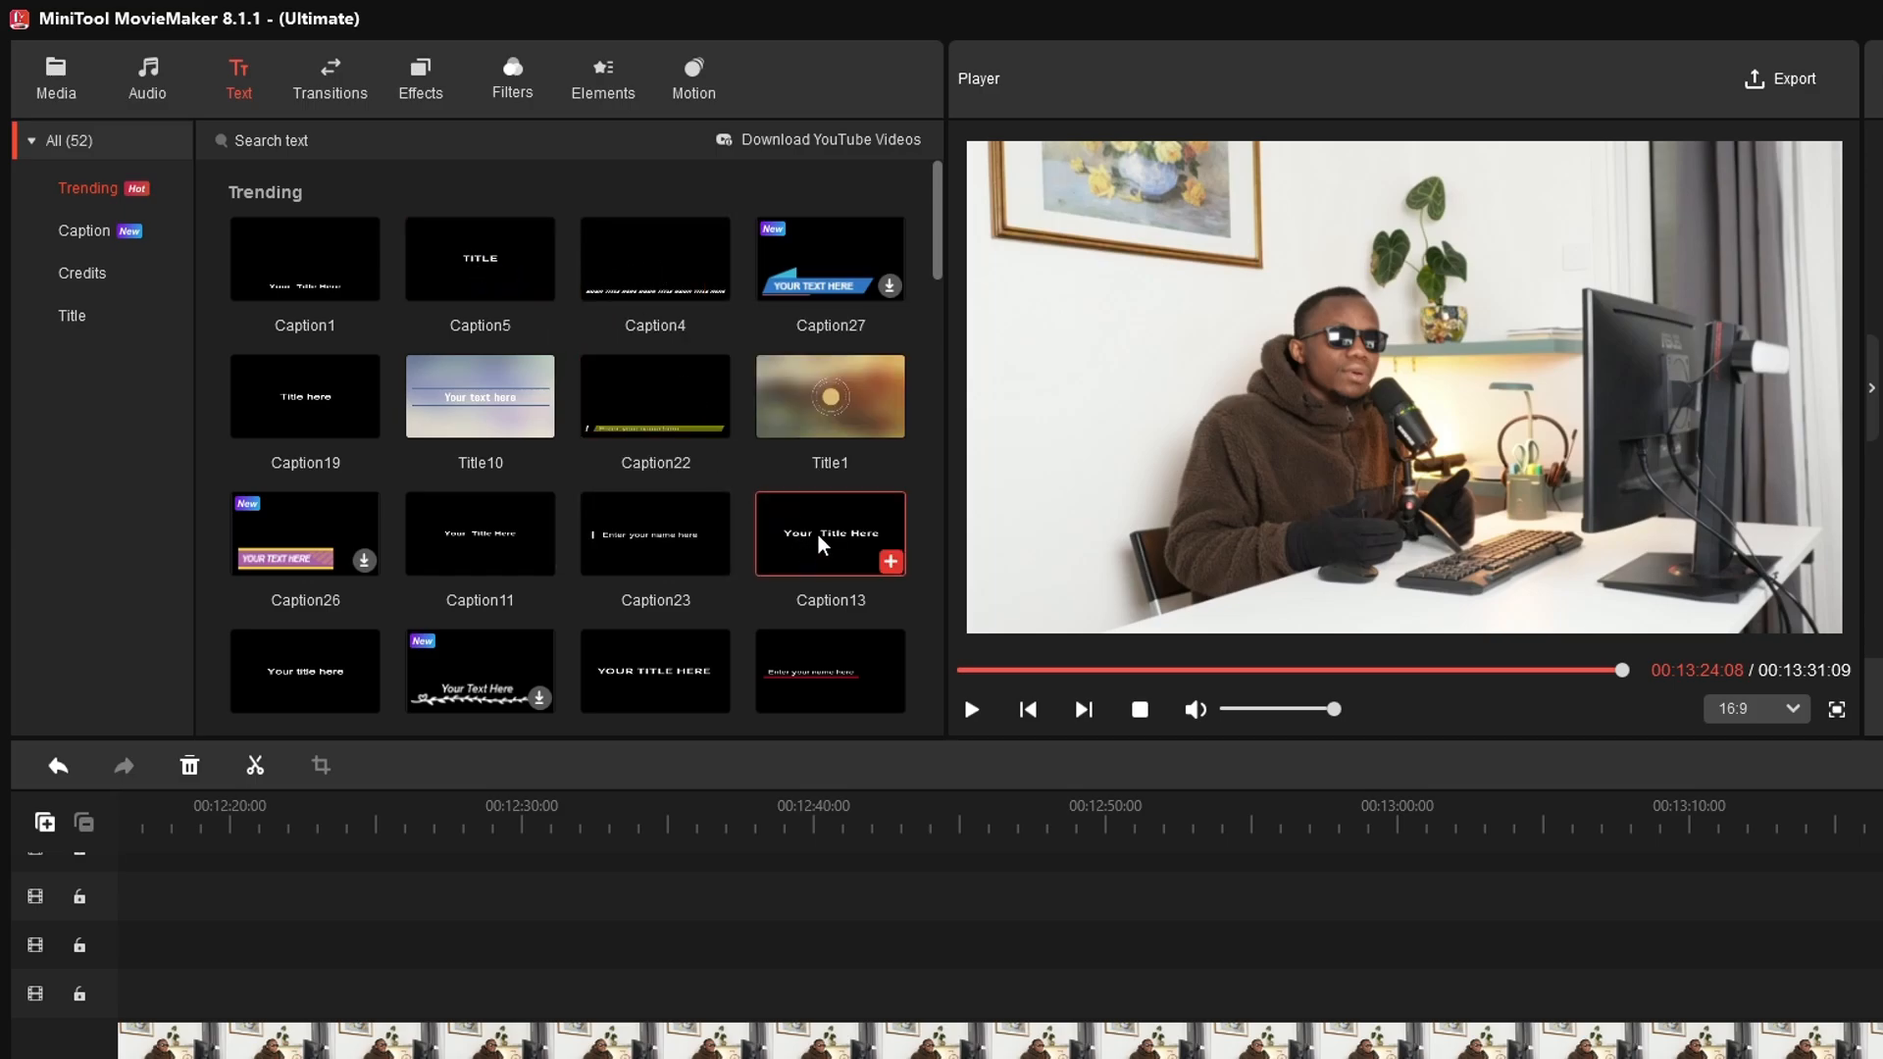
{"action": "mouse_move", "coordinate": [818, 544]}
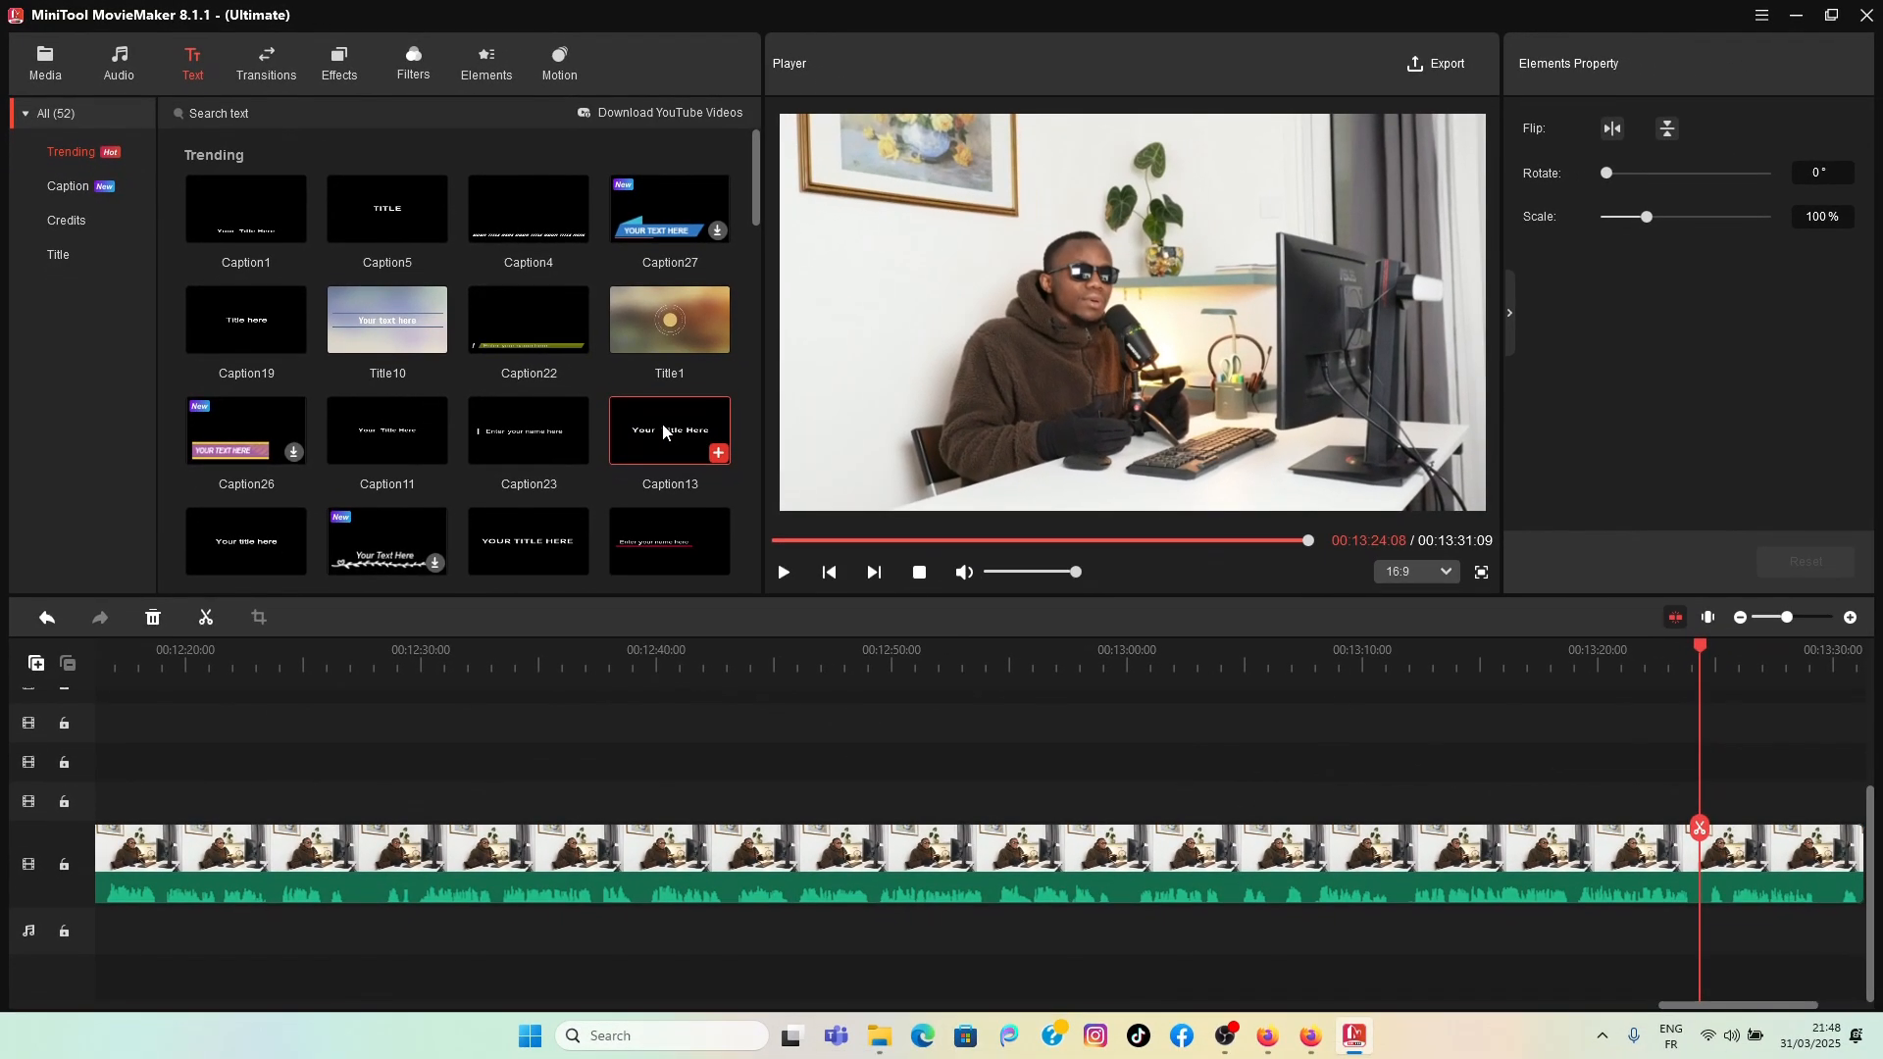
Step: Add the Caption13 text on a new track above Subscribe 2, from 00:13:26:09 to the video's end, and preview it
{"action": "left_click_drag", "start_coordinate": [826, 531], "coordinate": [1882, 863]}
{"action": "left_click_drag", "start_coordinate": [1559, 698], "coordinate": [1737, 670]}
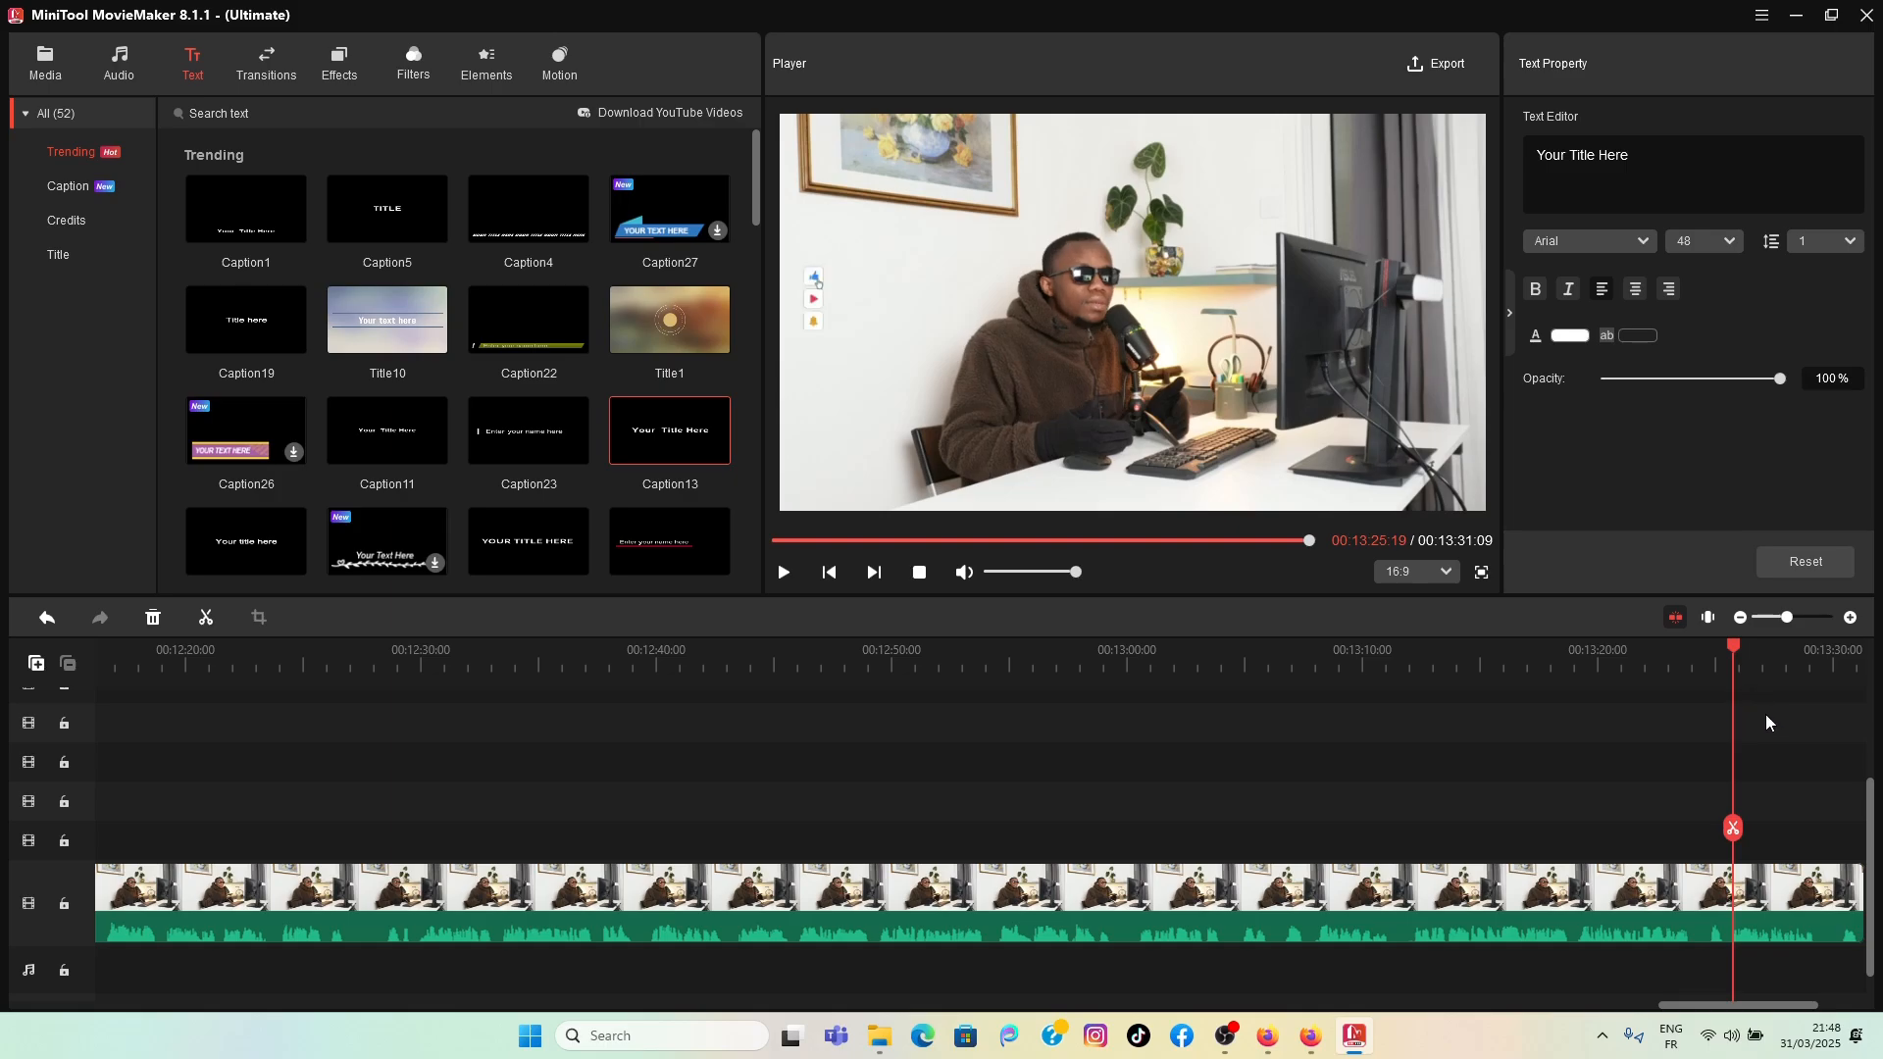
{"action": "left_click_drag", "start_coordinate": [1785, 747], "coordinate": [1791, 750]}
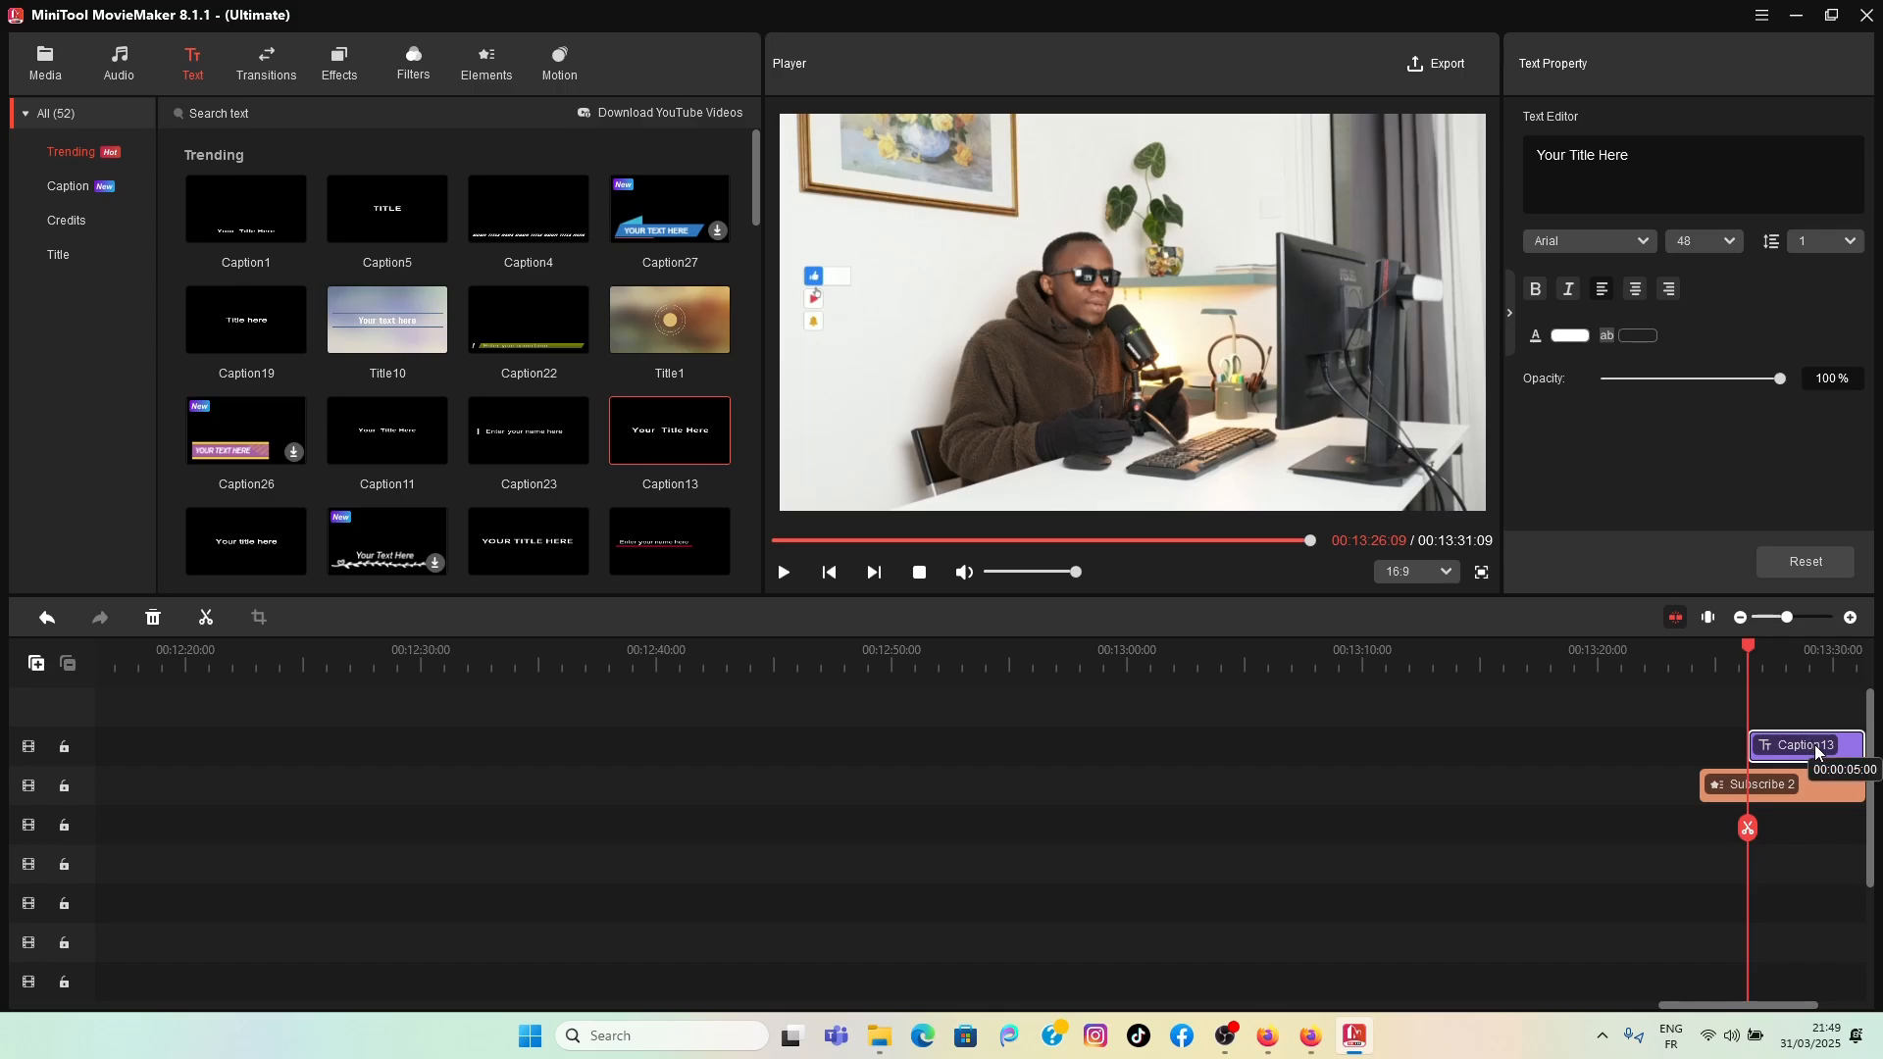
{"action": "left_click_drag", "start_coordinate": [1747, 655], "coordinate": [1809, 667]}
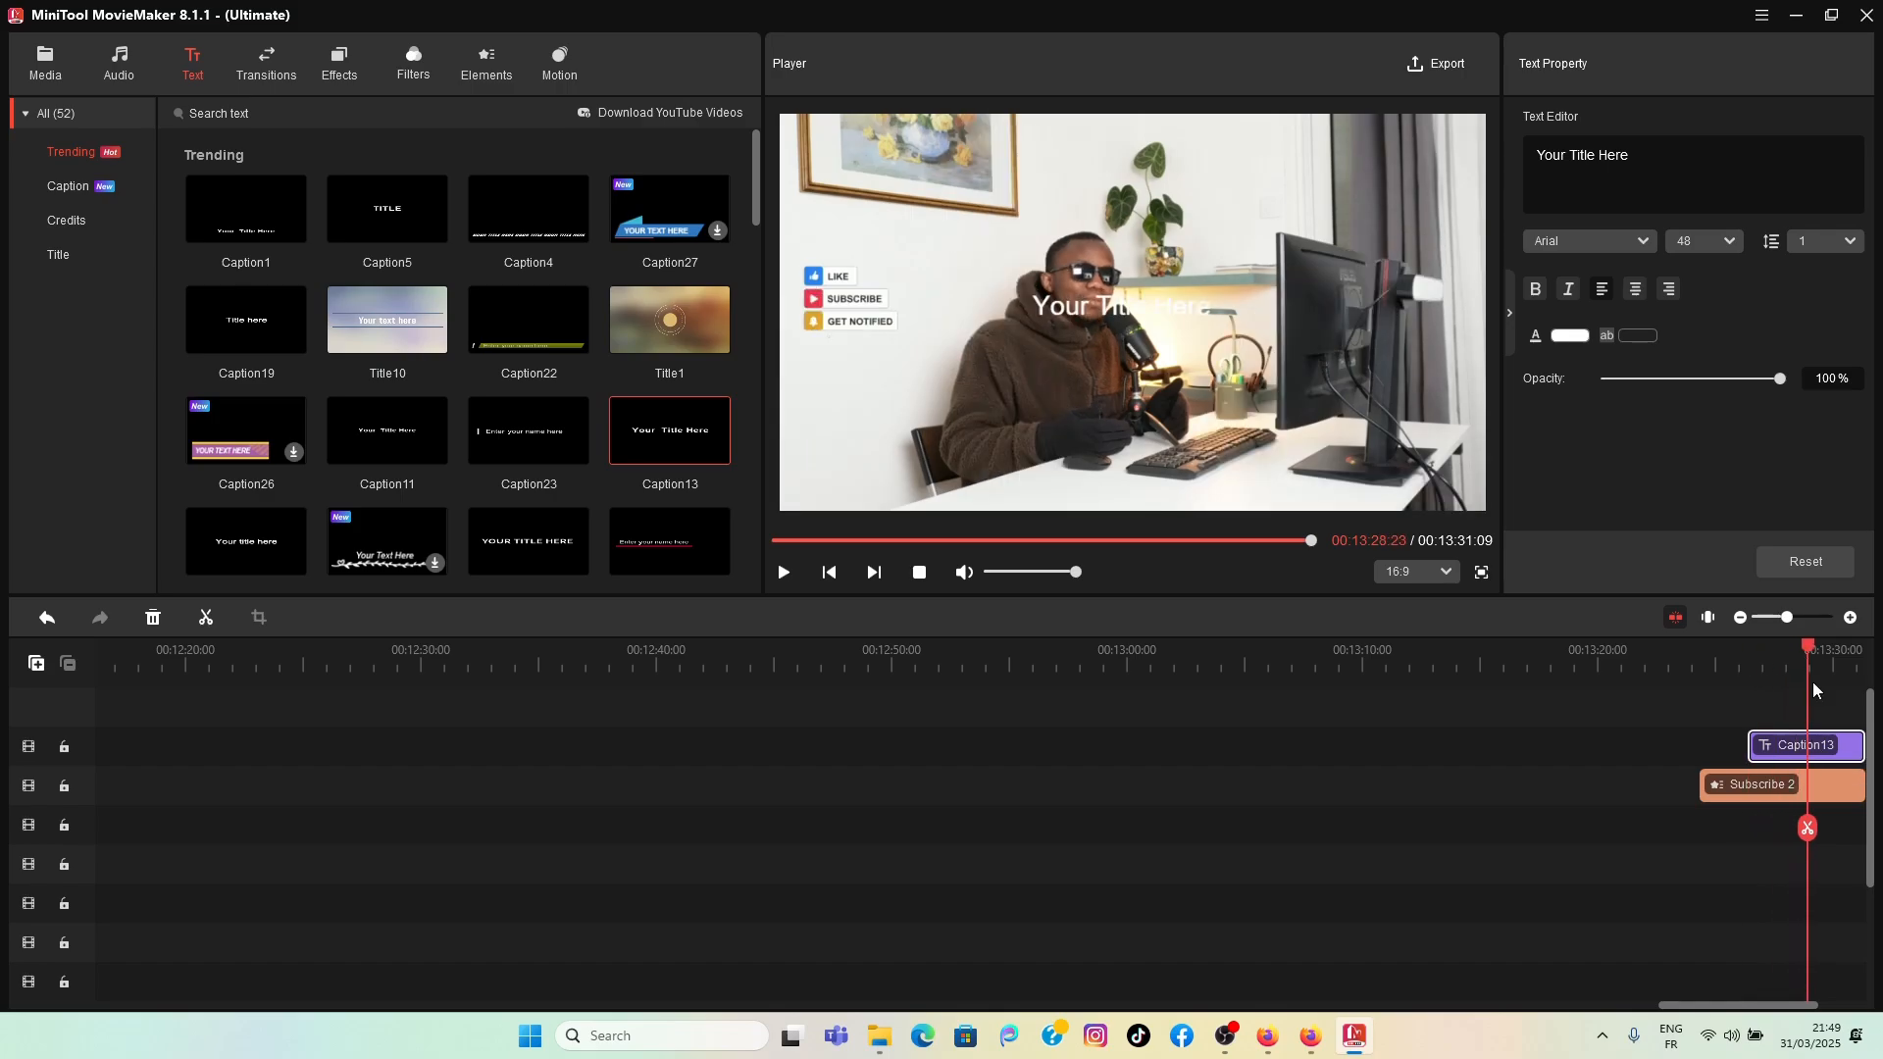
{"action": "left_click", "coordinate": [1835, 752]}
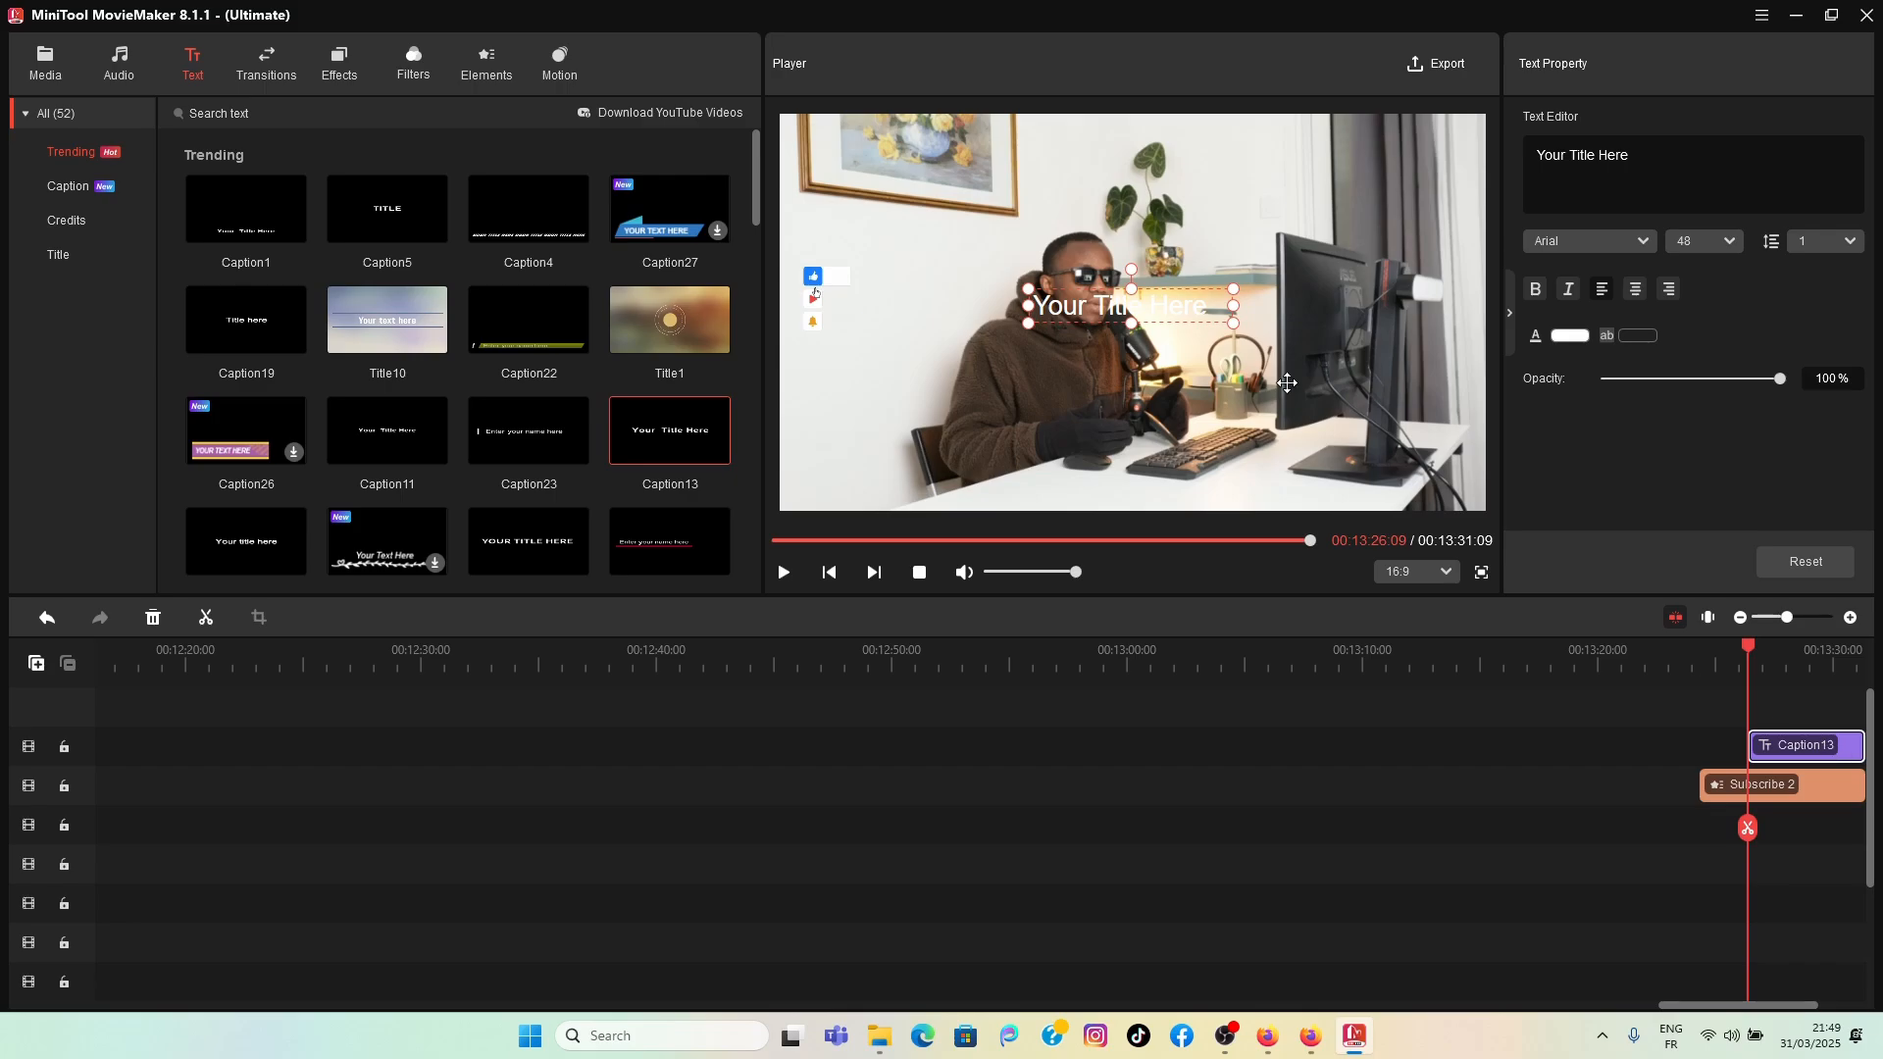
Step: Replace the title text with "Thank you for watching :)" and position it in the upper-right area of the picture
{"action": "left_click_drag", "start_coordinate": [1138, 310], "coordinate": [1356, 161]}
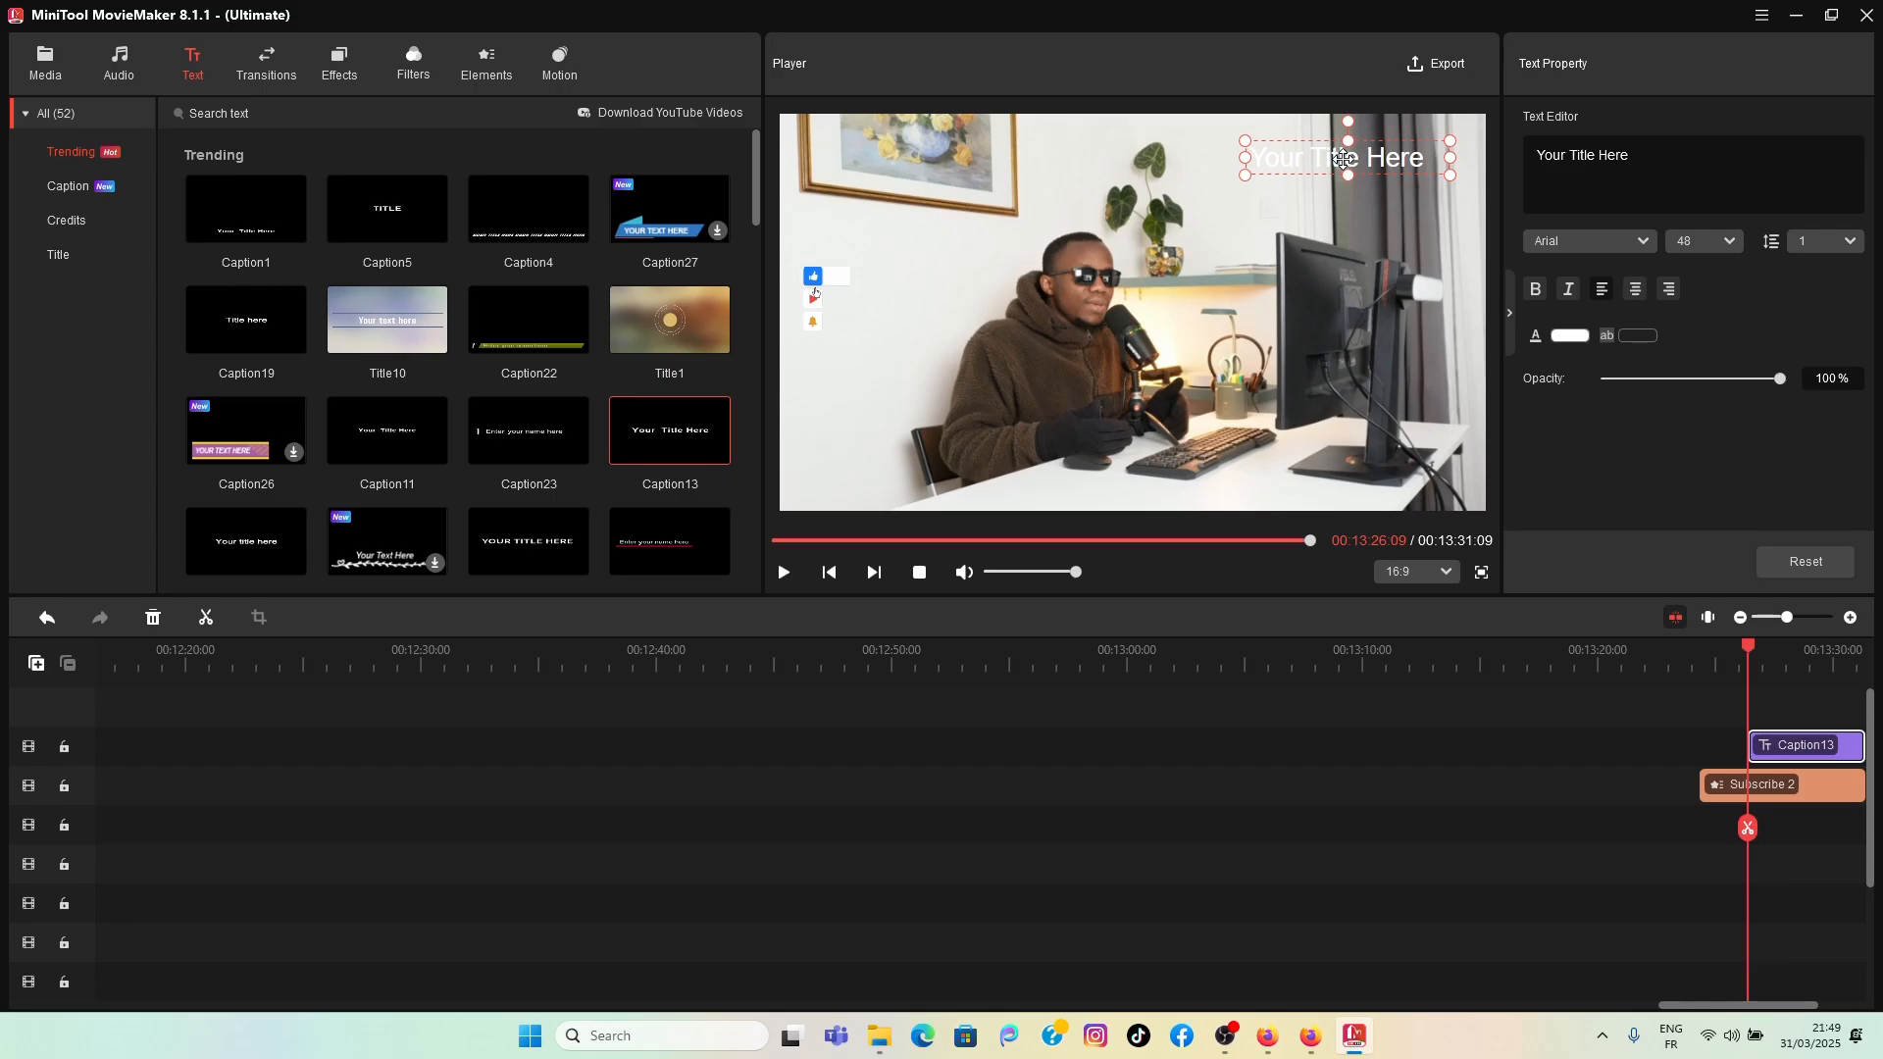
{"action": "double_click", "coordinate": [1341, 157]}
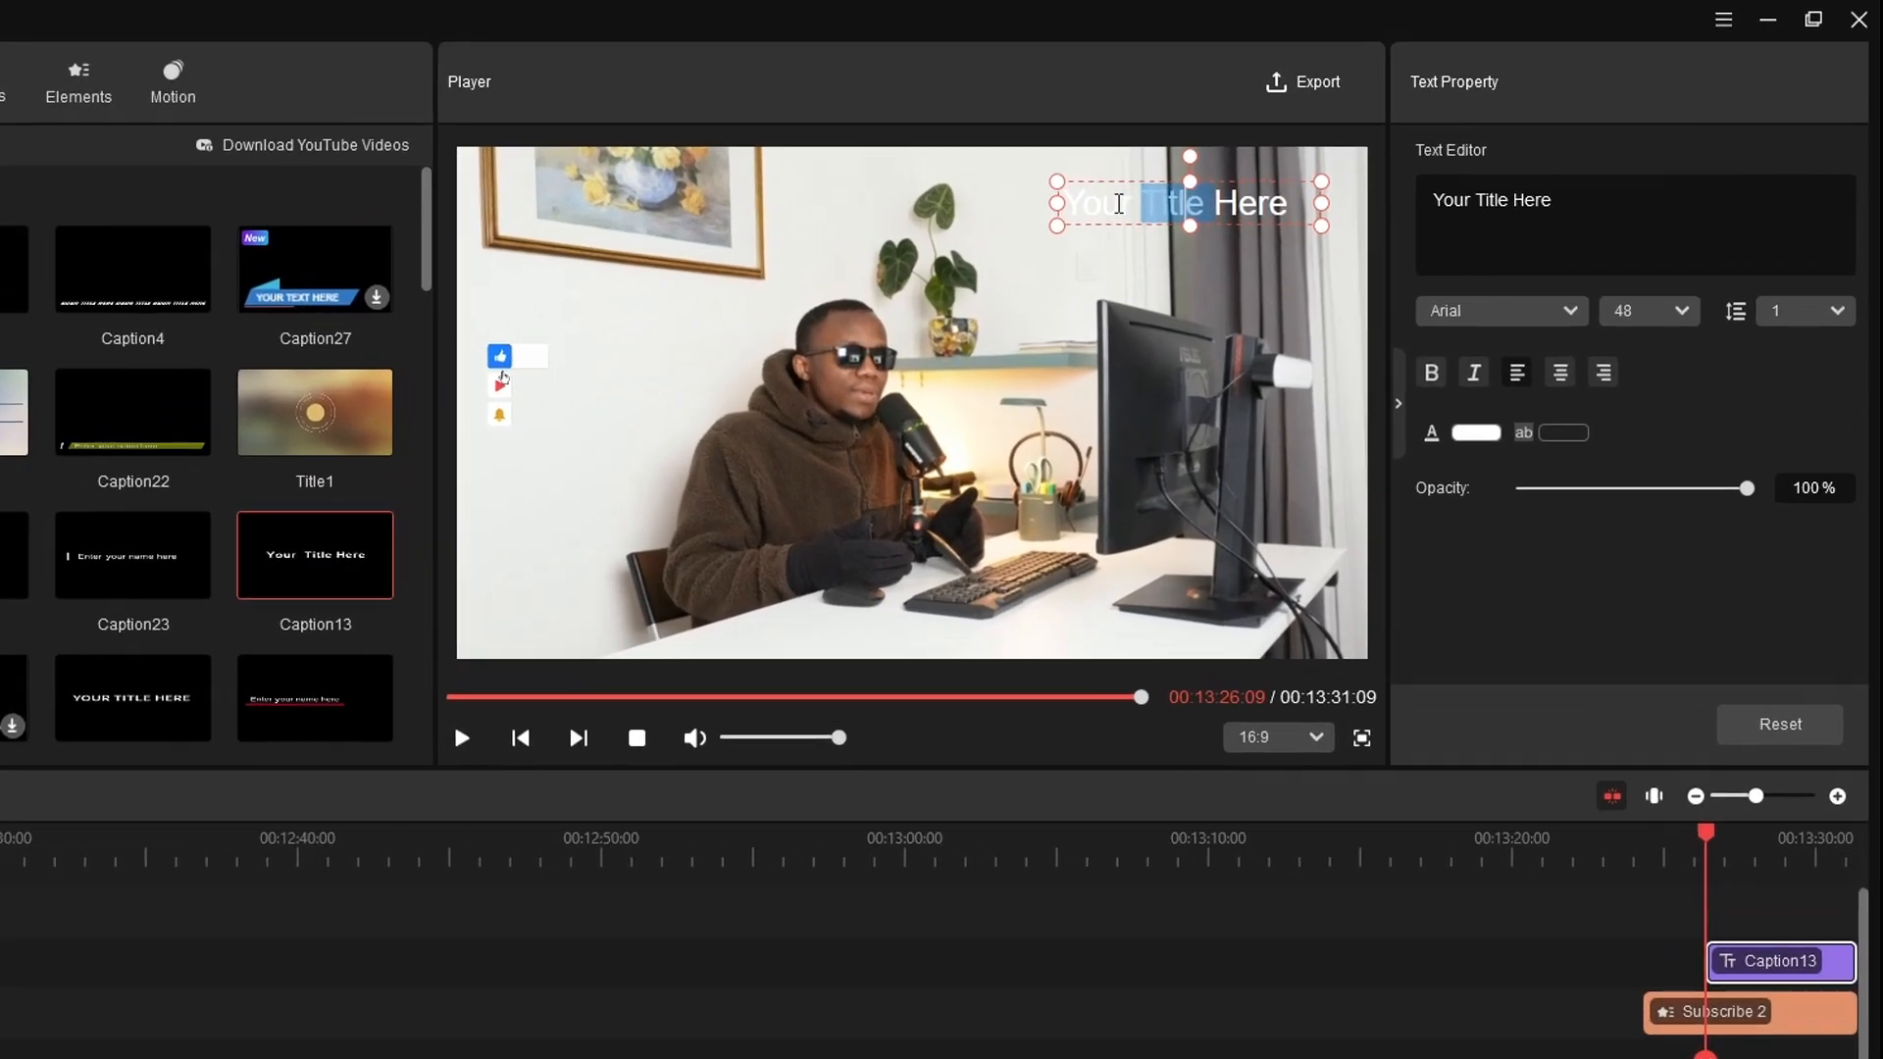
{"action": "left_click", "coordinate": [1293, 157]}
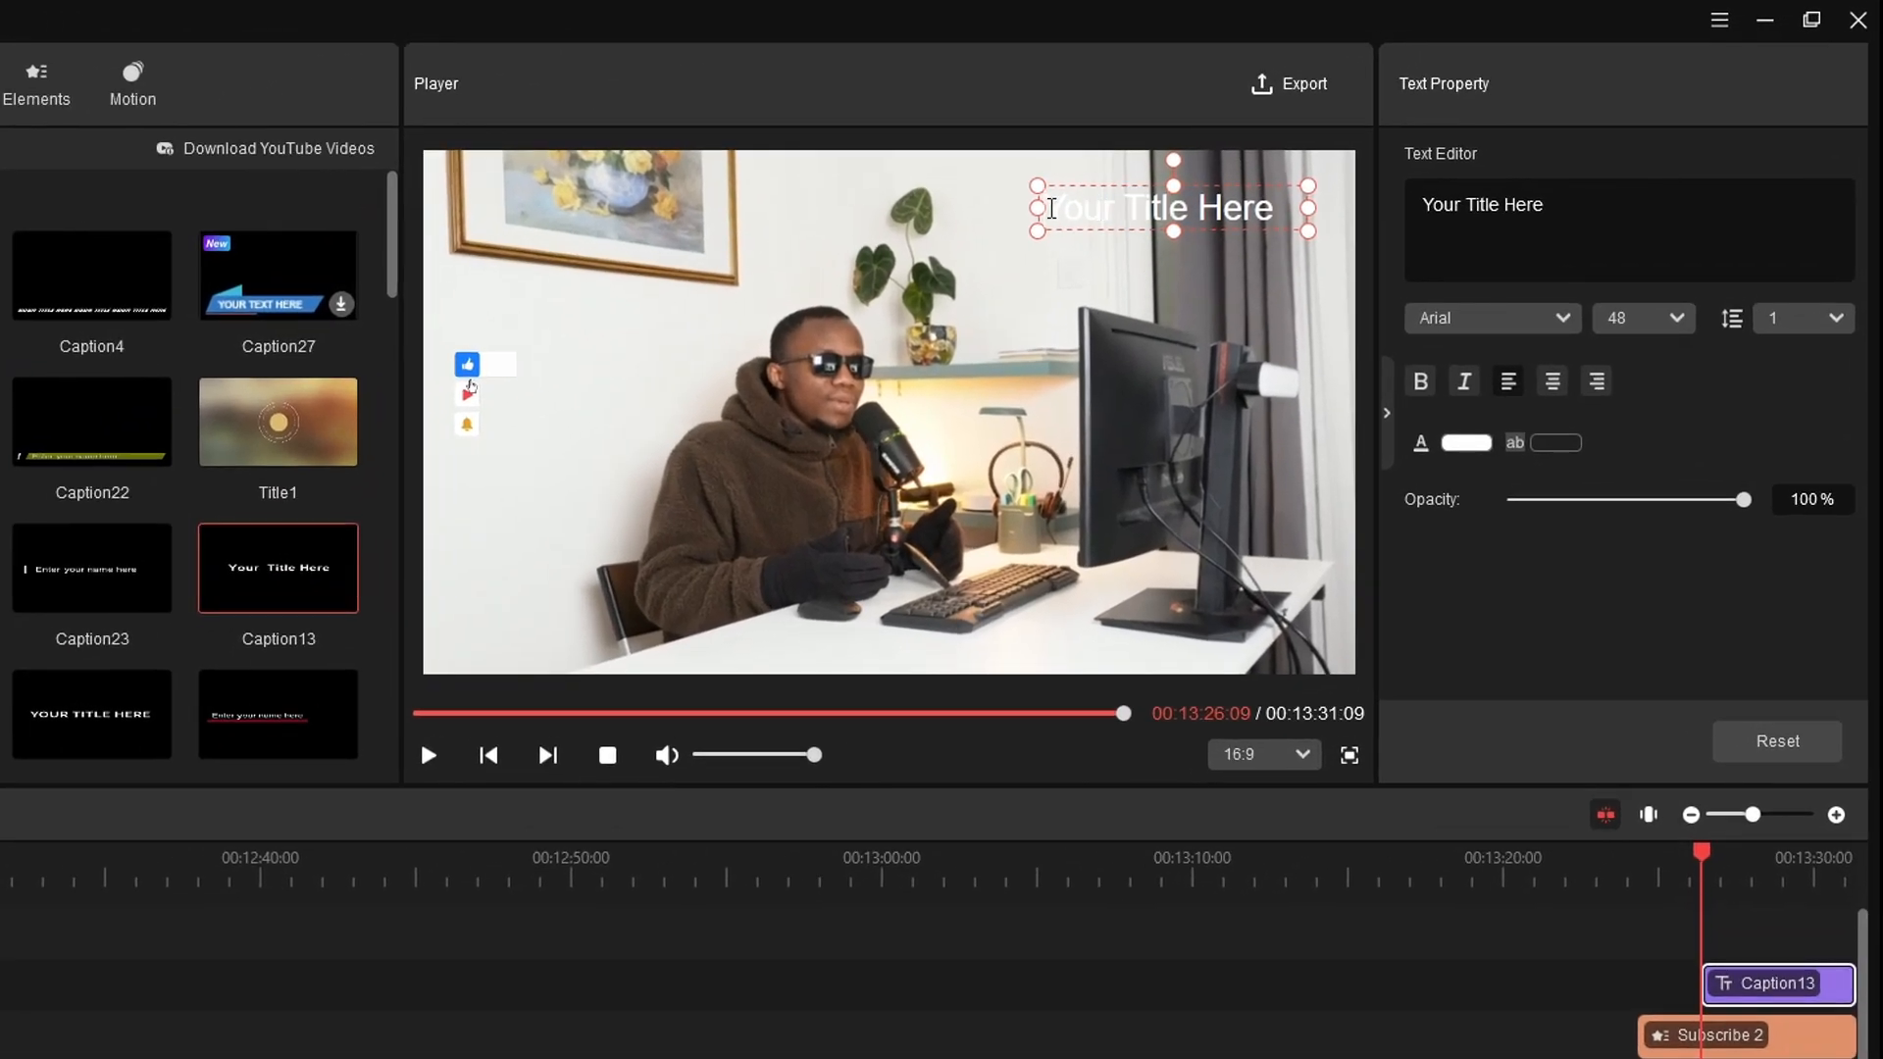
{"action": "left_click_drag", "start_coordinate": [1051, 207], "coordinate": [1336, 247]}
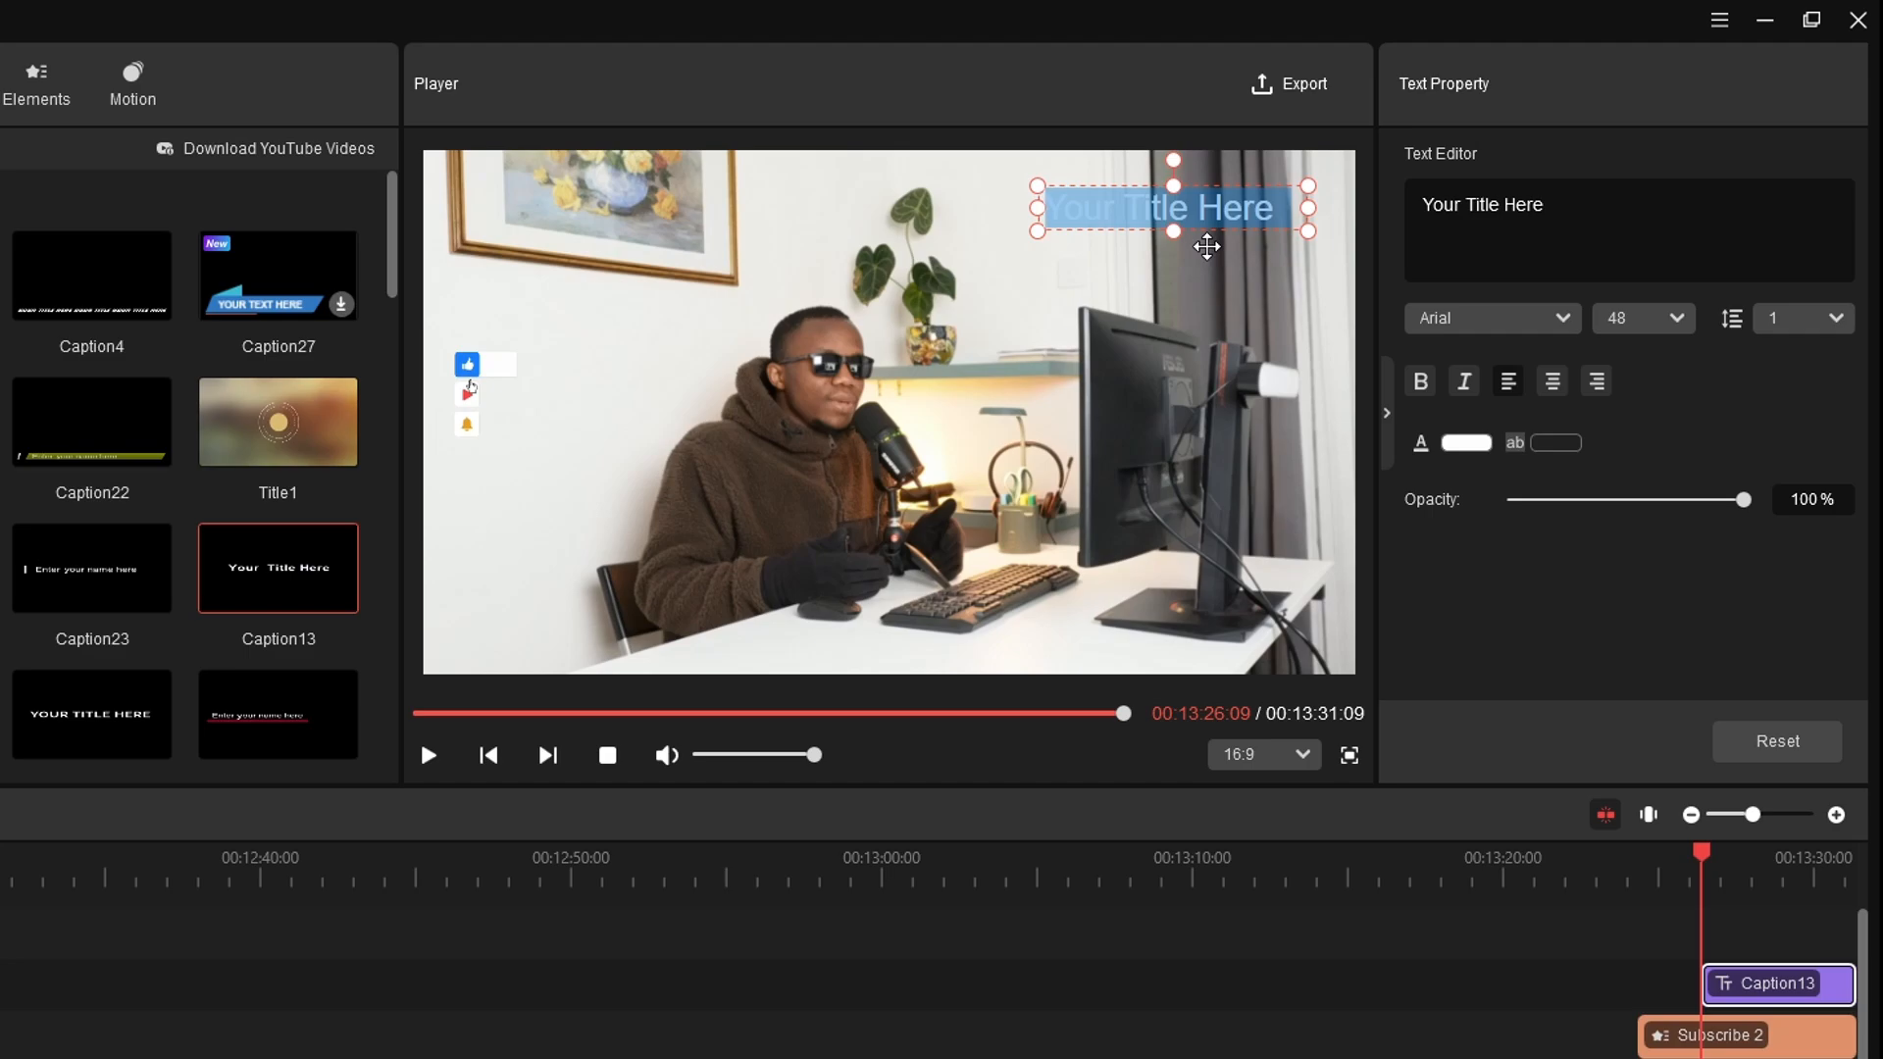
{"action": "type", "text": "T"}
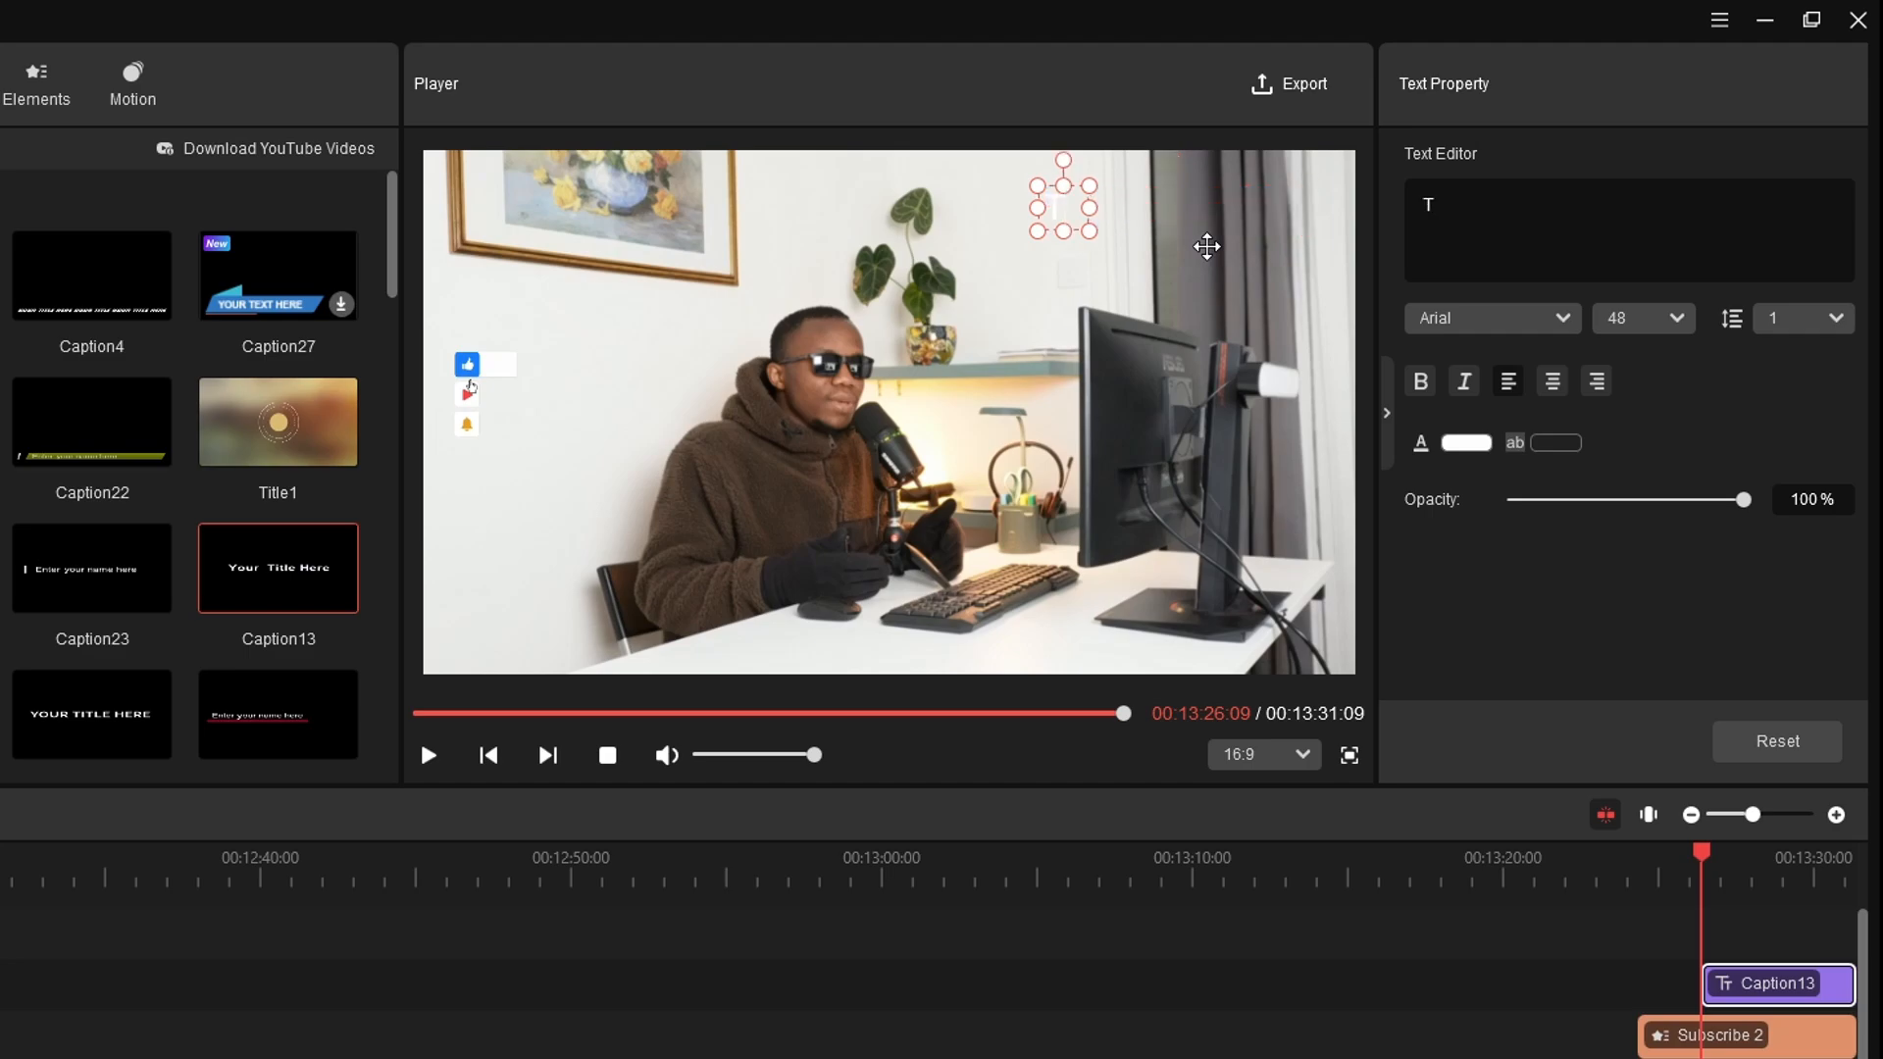
{"action": "type", "text": "hank"}
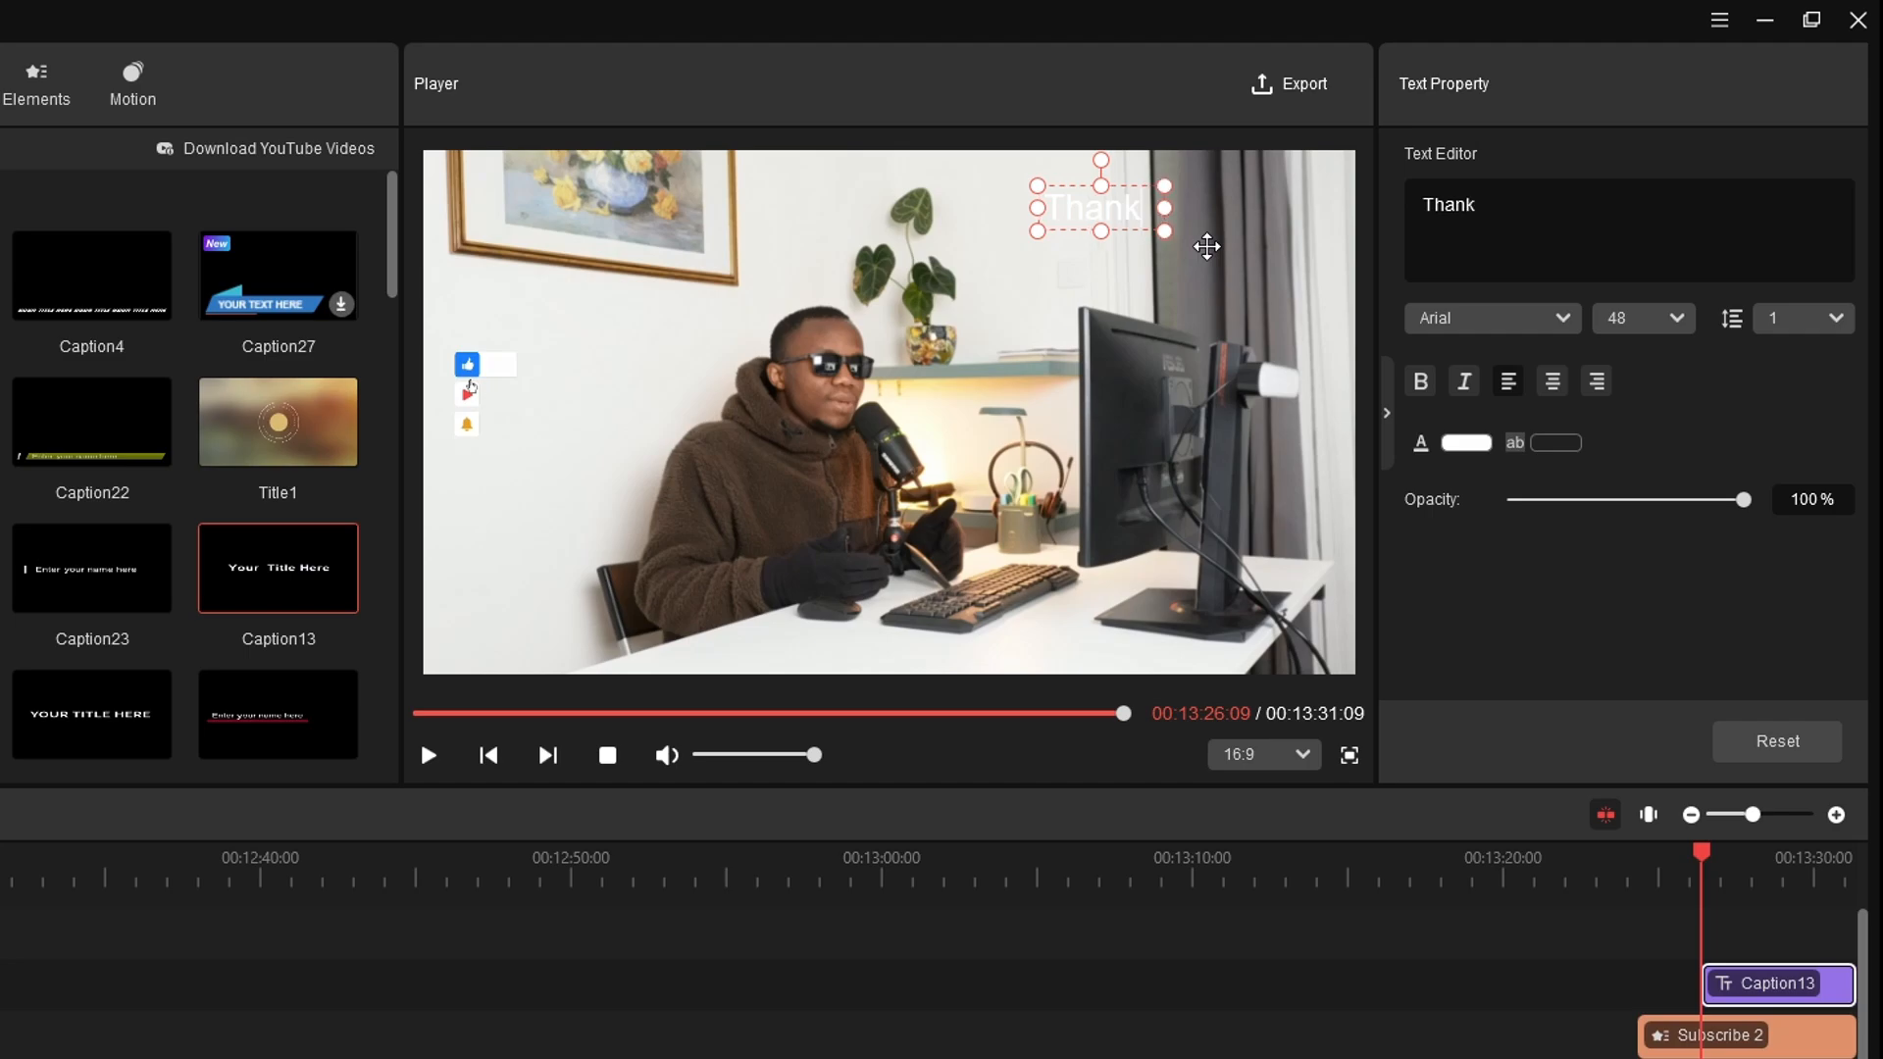
{"action": "type", "text": " you"}
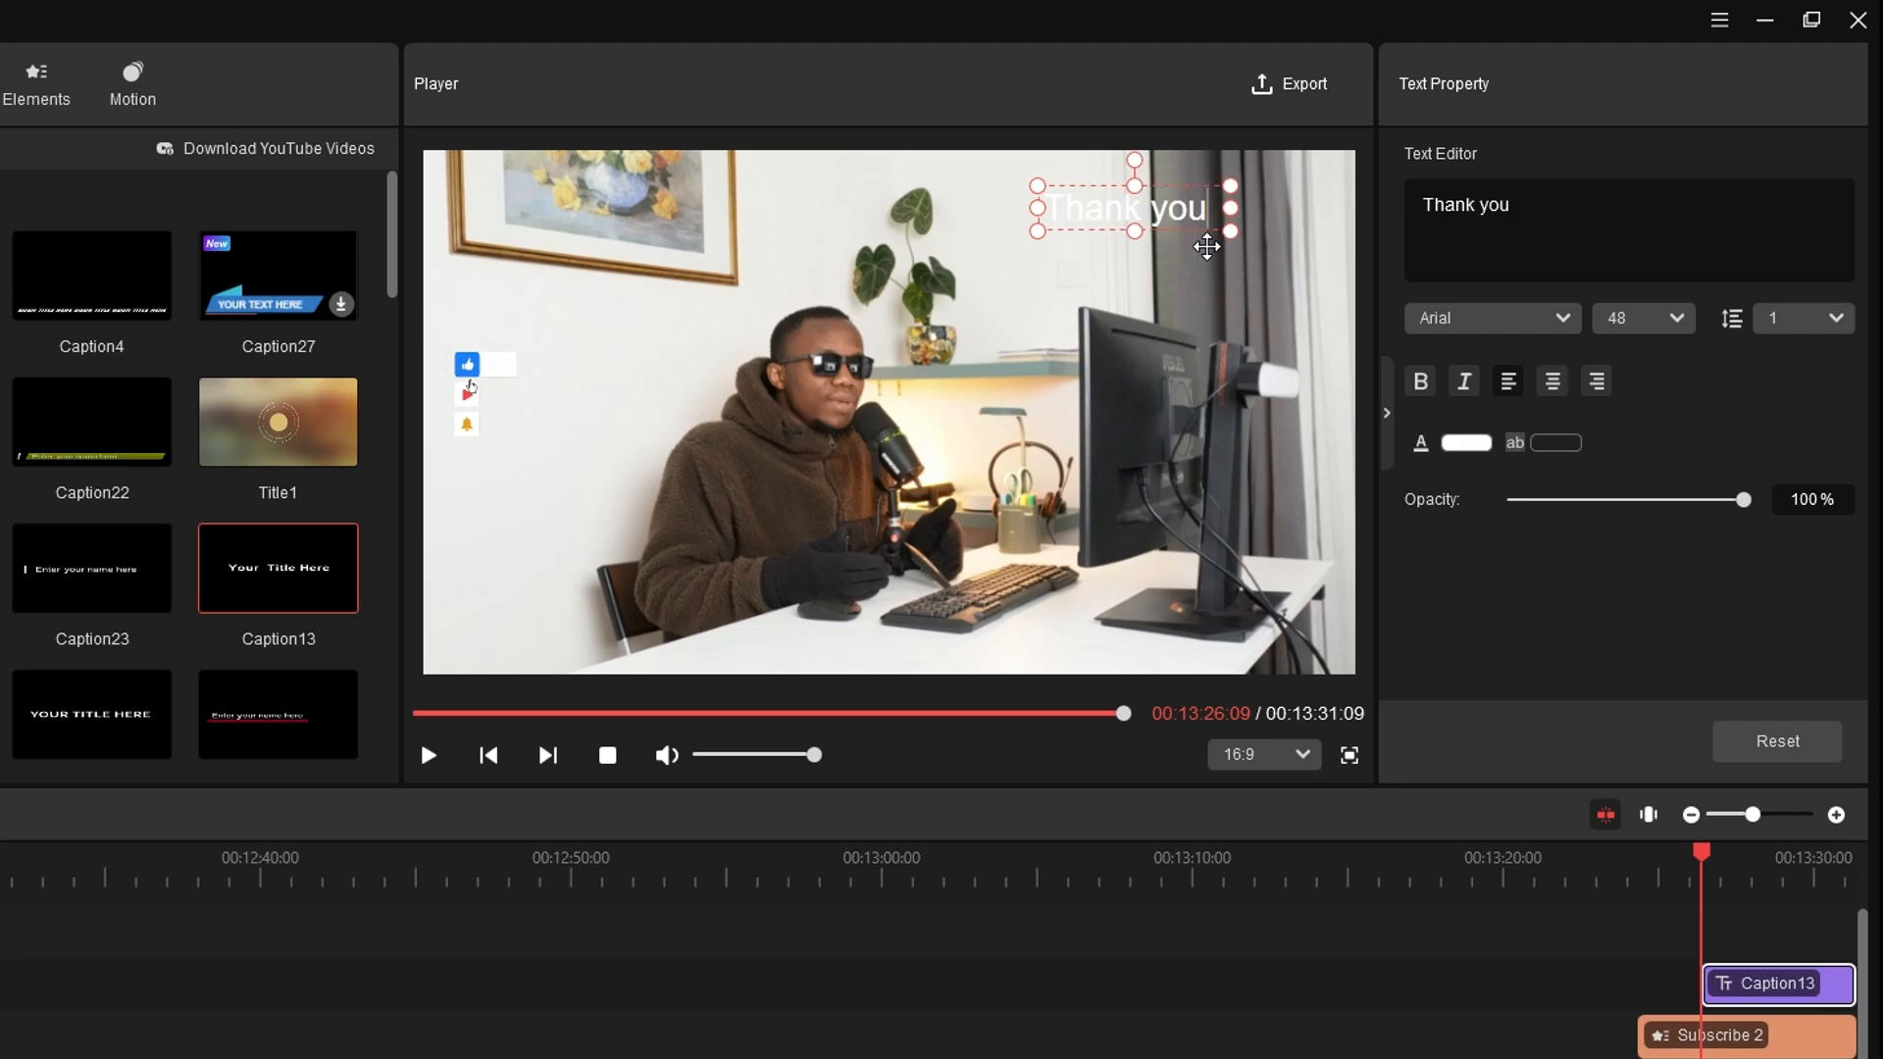
{"action": "type", "text": " for "}
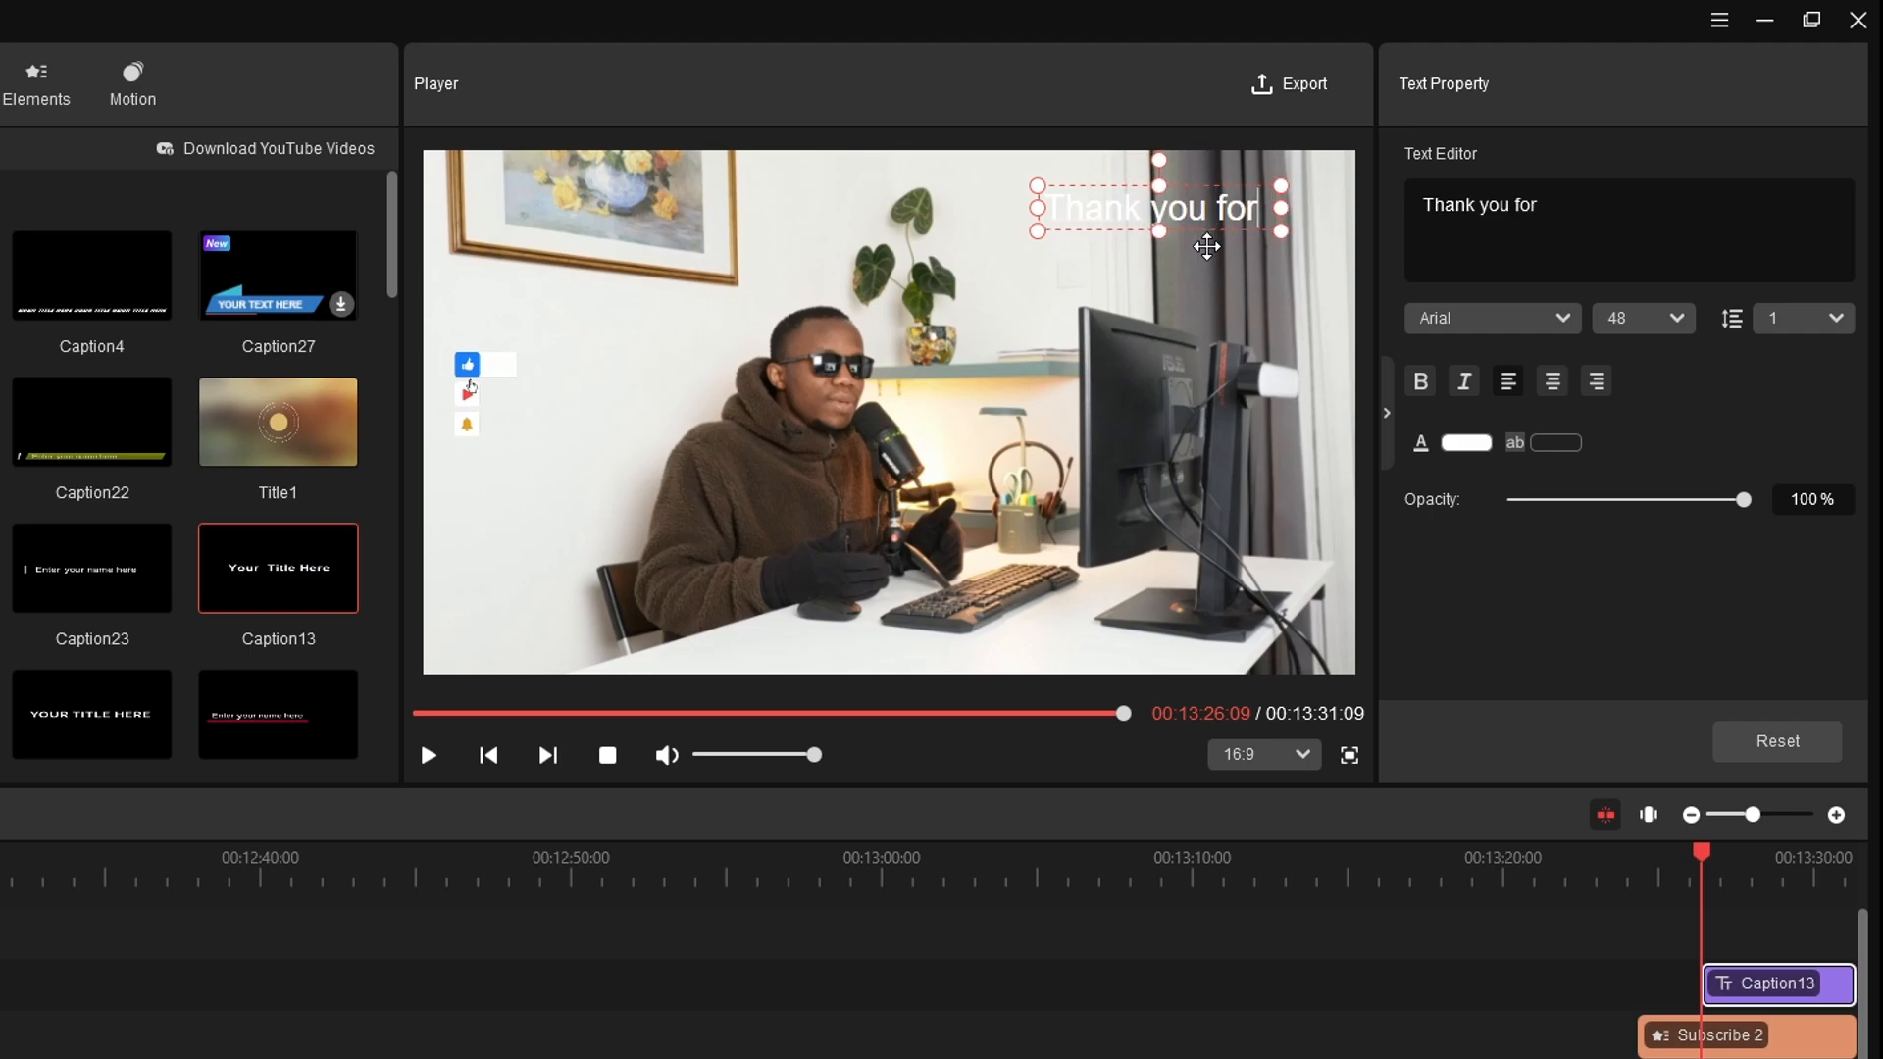
{"action": "type", "text": "wa"}
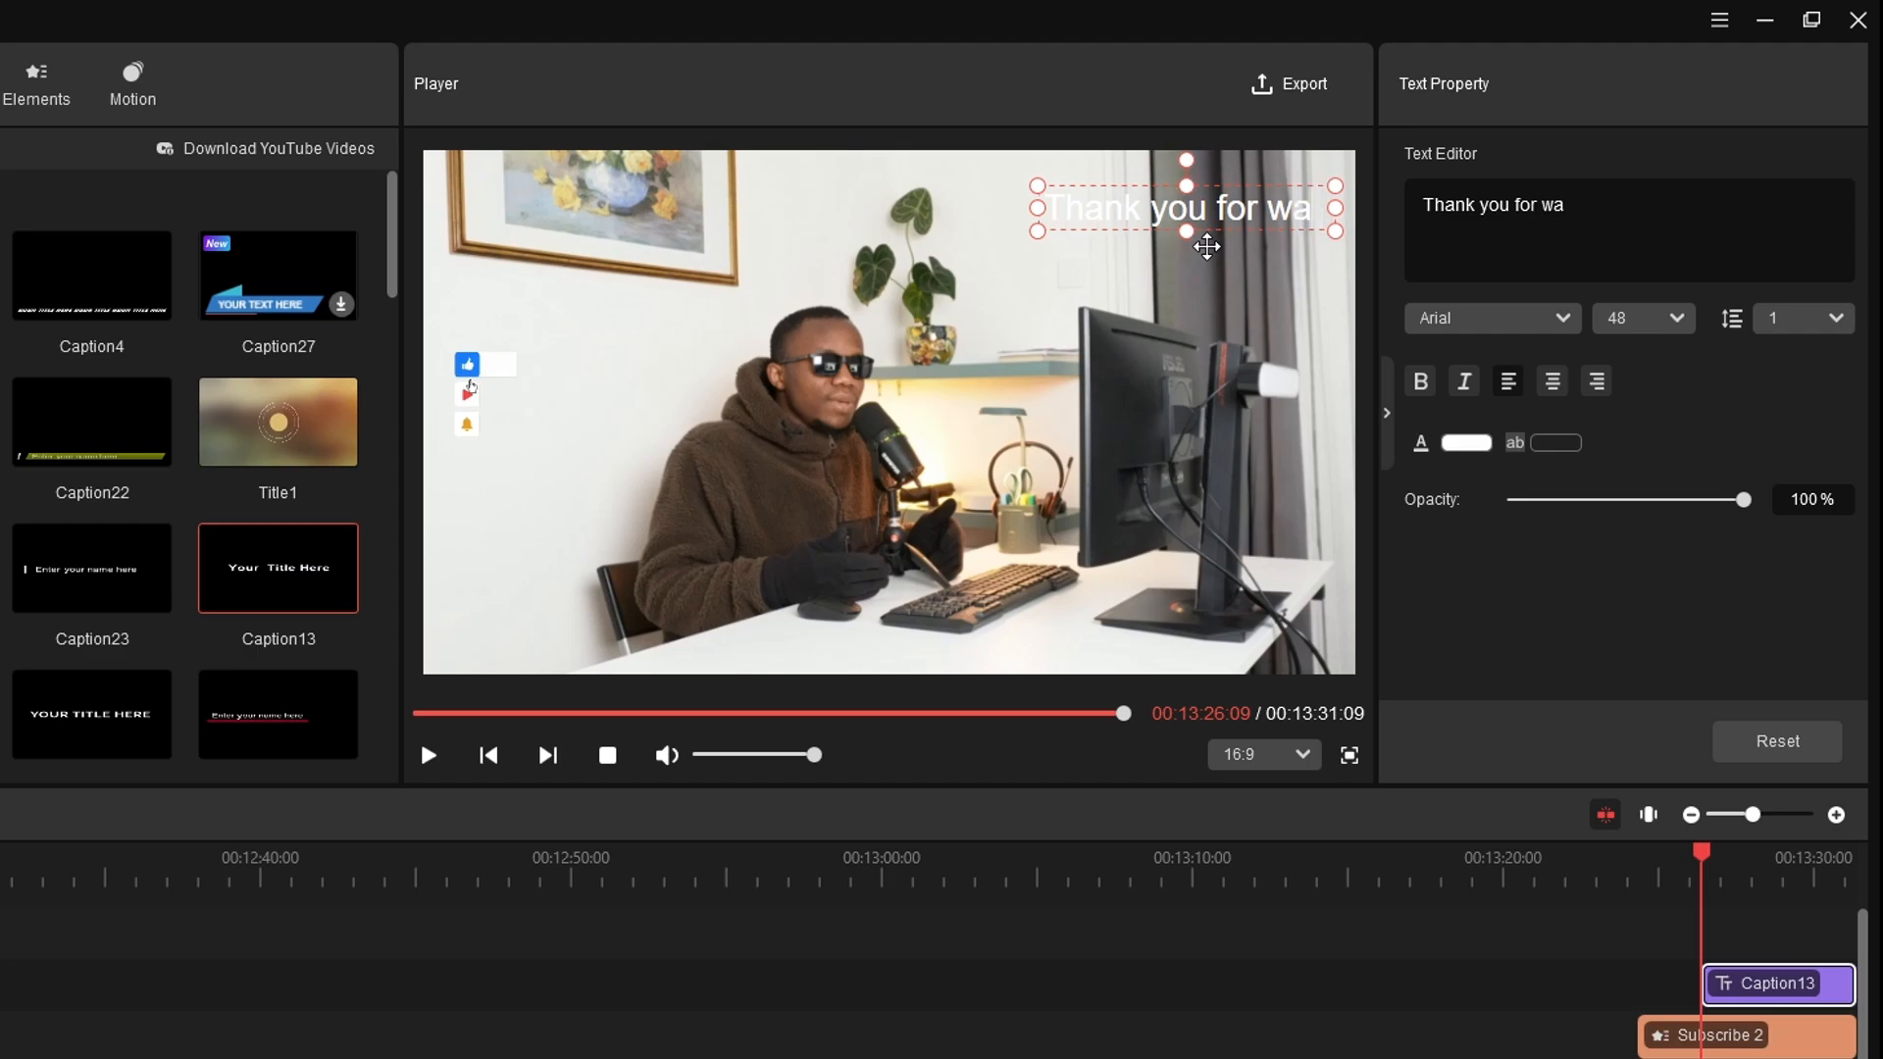
{"action": "type", "text": "tching"}
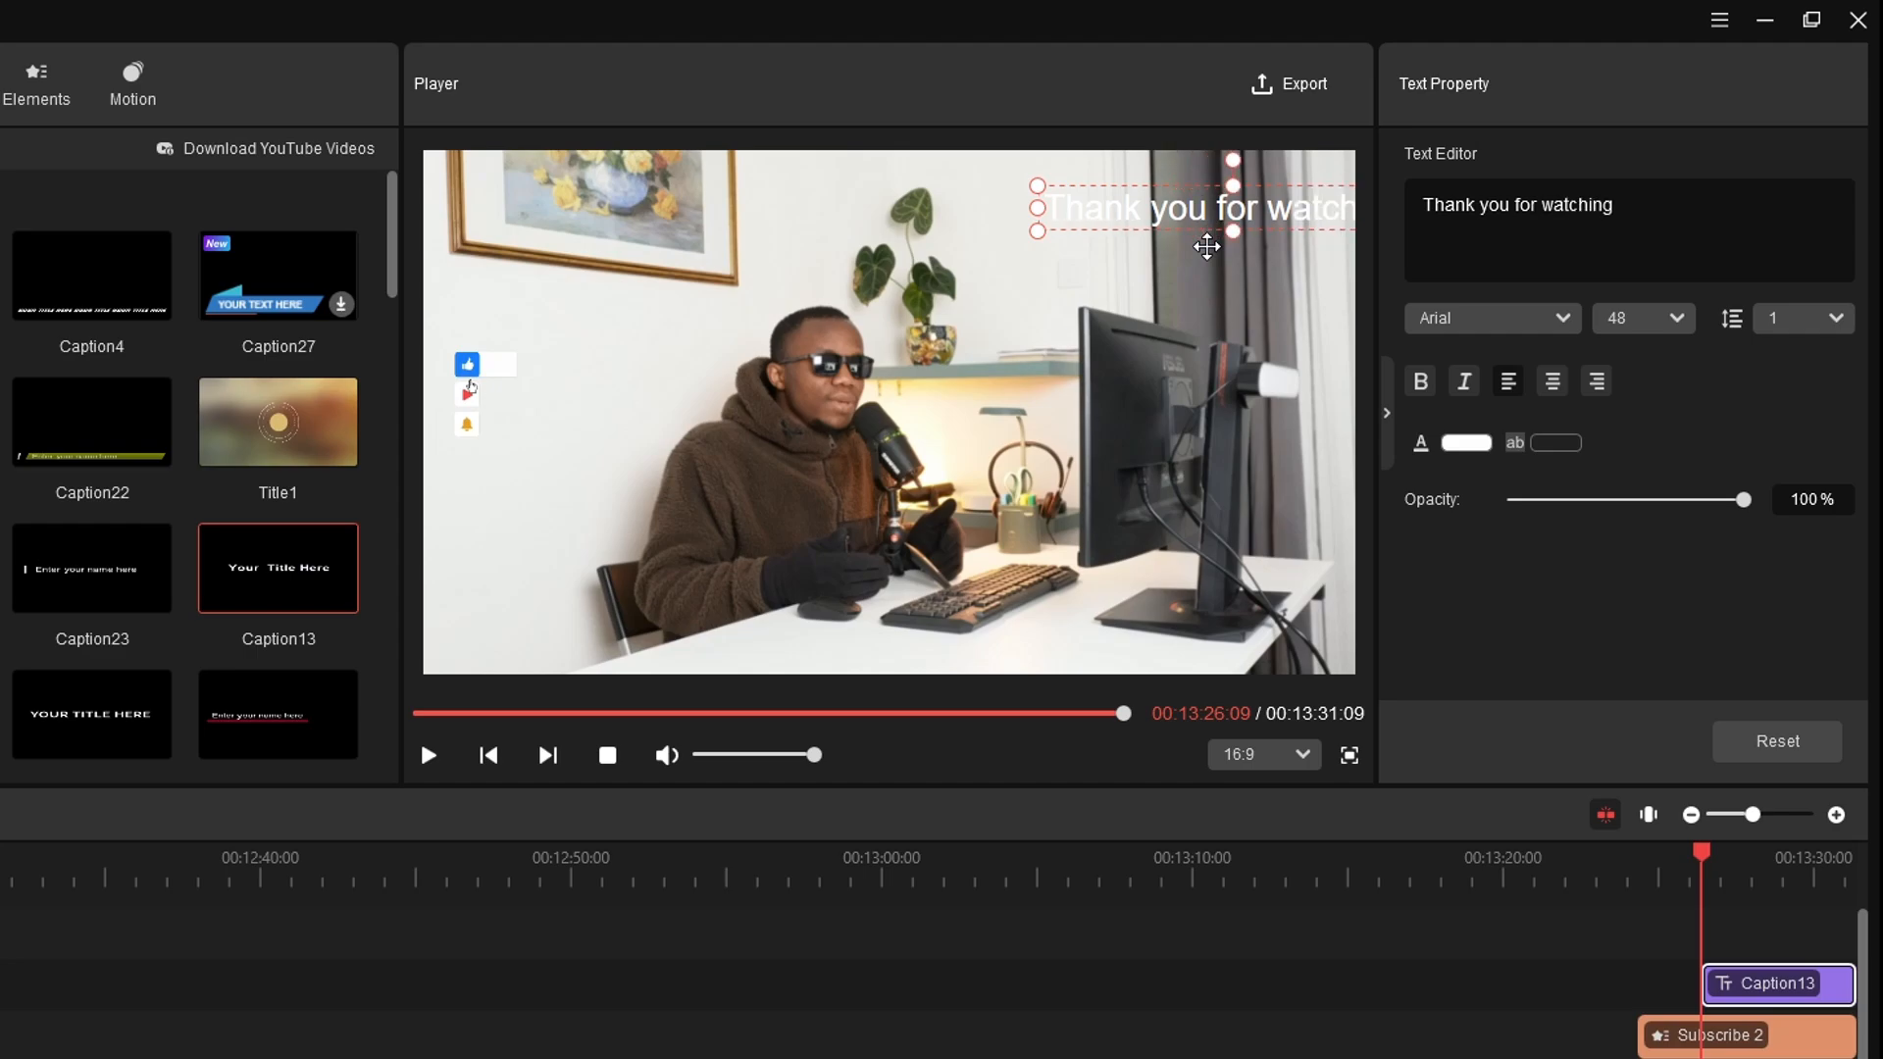
{"action": "type", "text": " :)"}
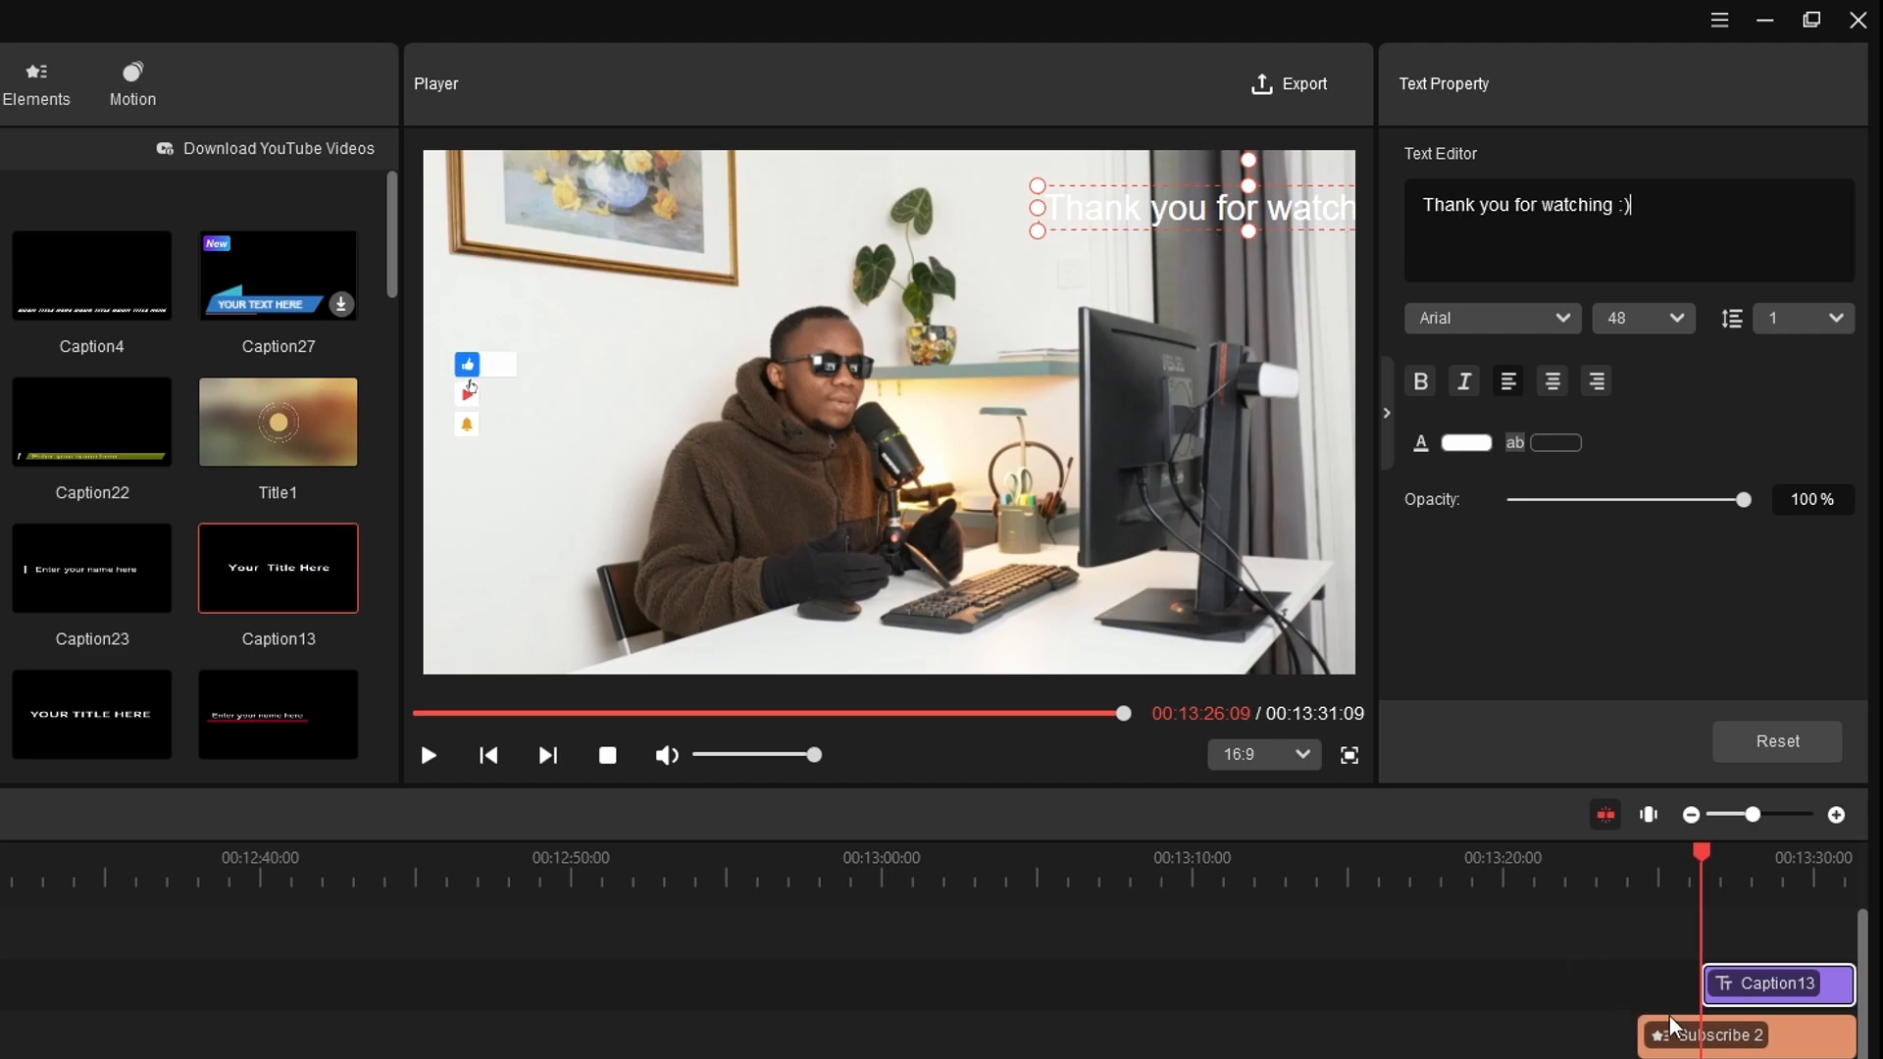
{"action": "left_click", "coordinate": [1743, 994]}
{"action": "left_click_drag", "start_coordinate": [1048, 218], "coordinate": [958, 214]}
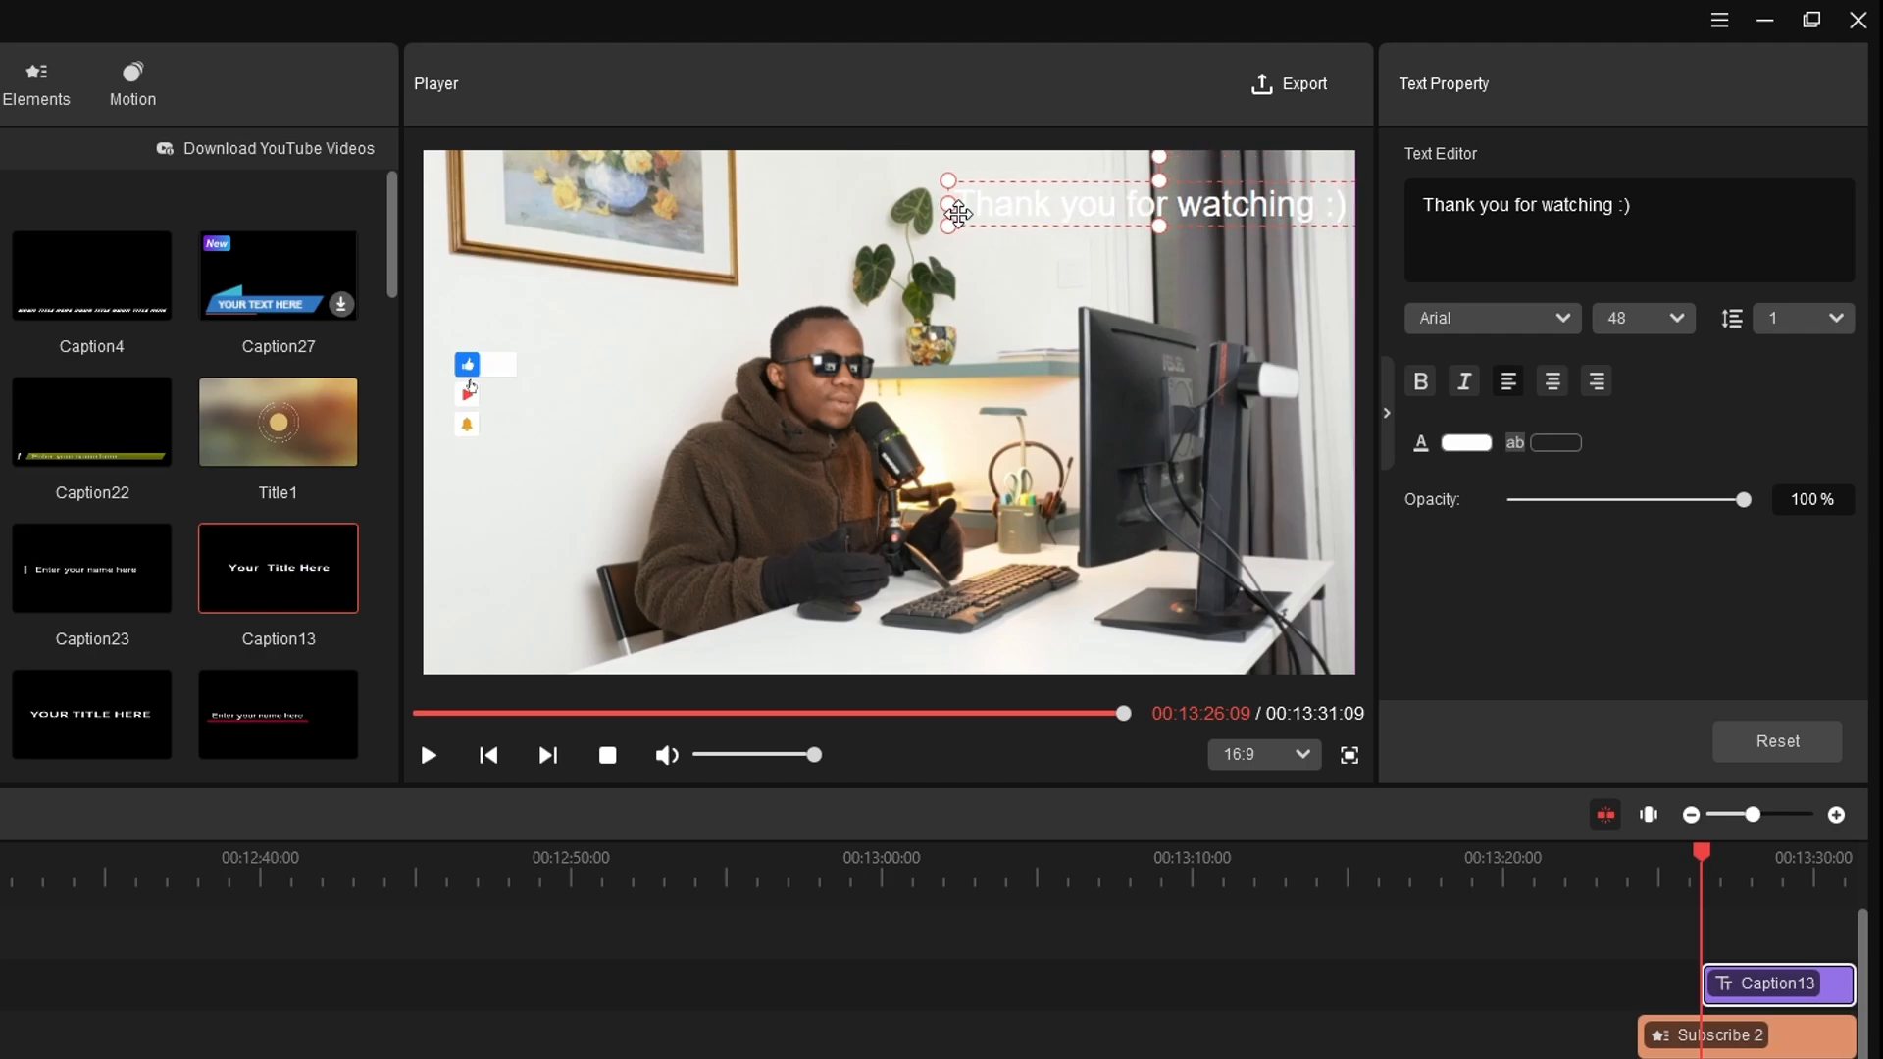
Step: Format the title text in bold black and resize it to fit inside the frame
{"action": "left_click", "coordinate": [1482, 446]}
{"action": "left_click", "coordinate": [1526, 730]}
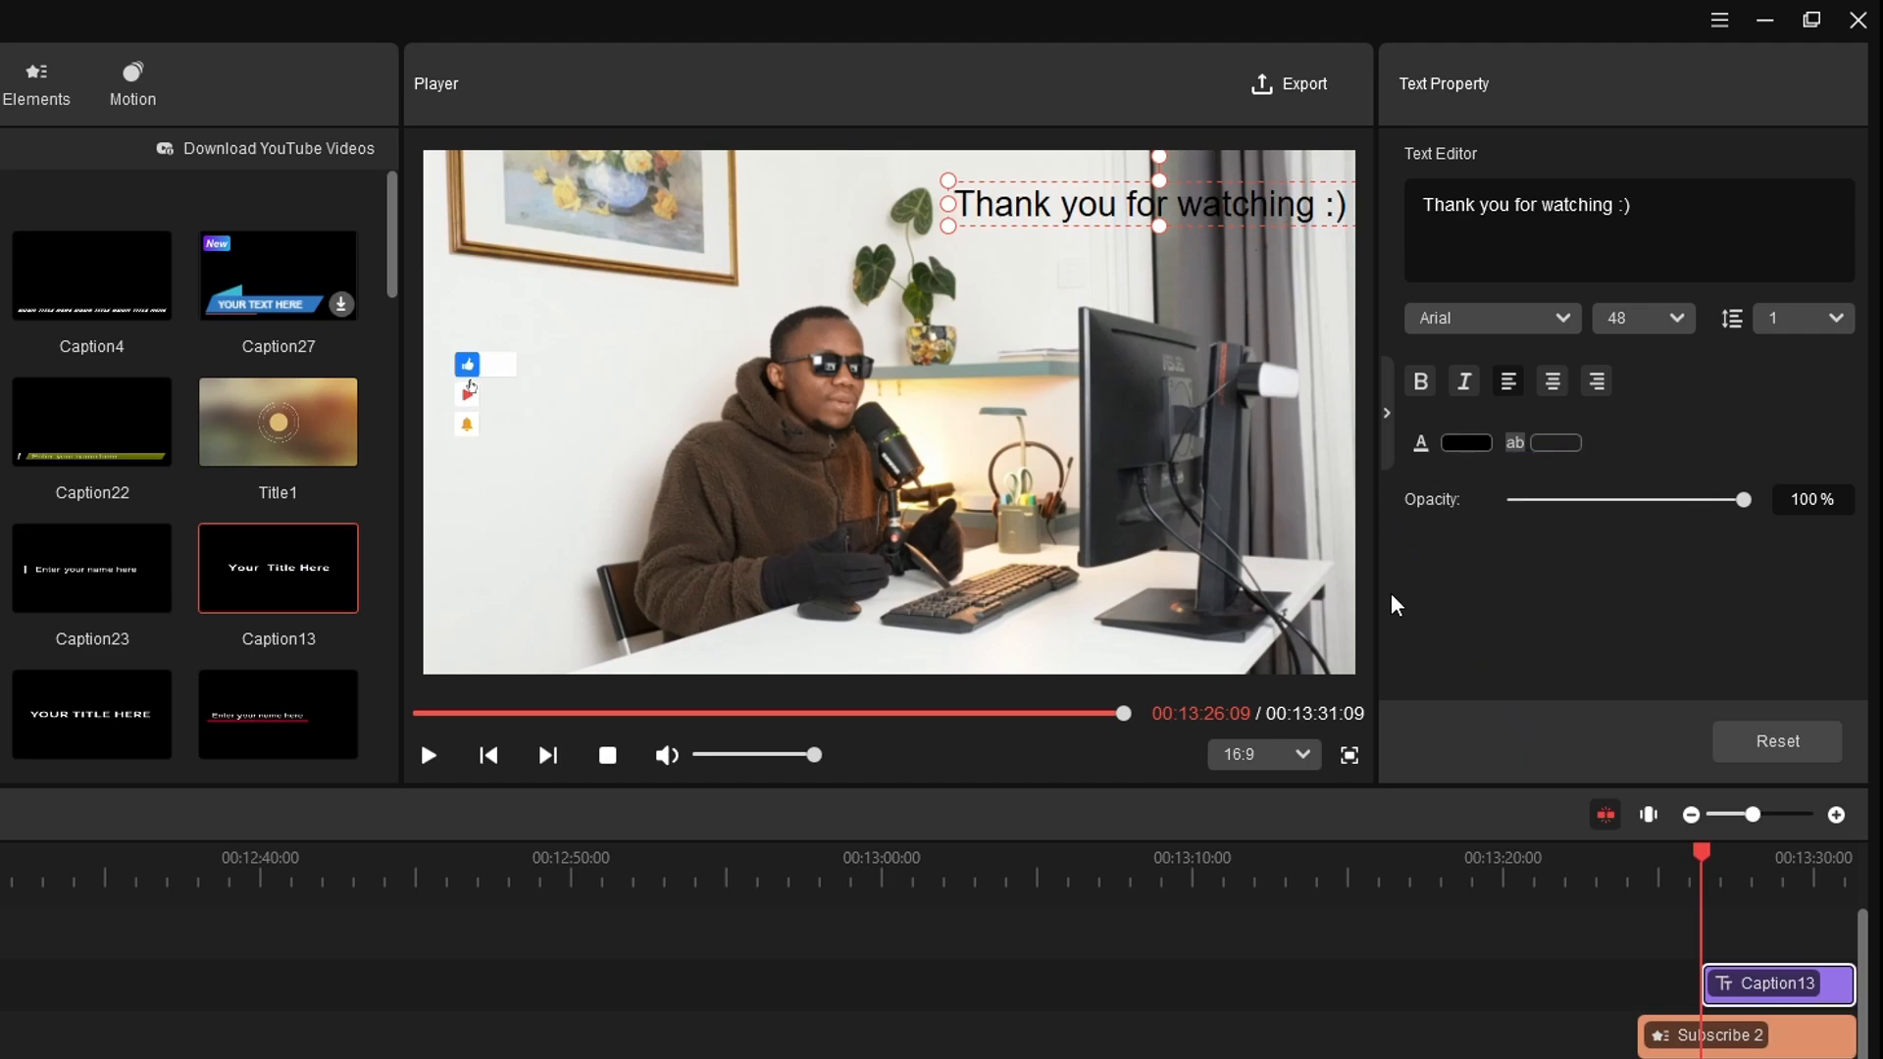
{"action": "left_click", "coordinate": [1423, 384]}
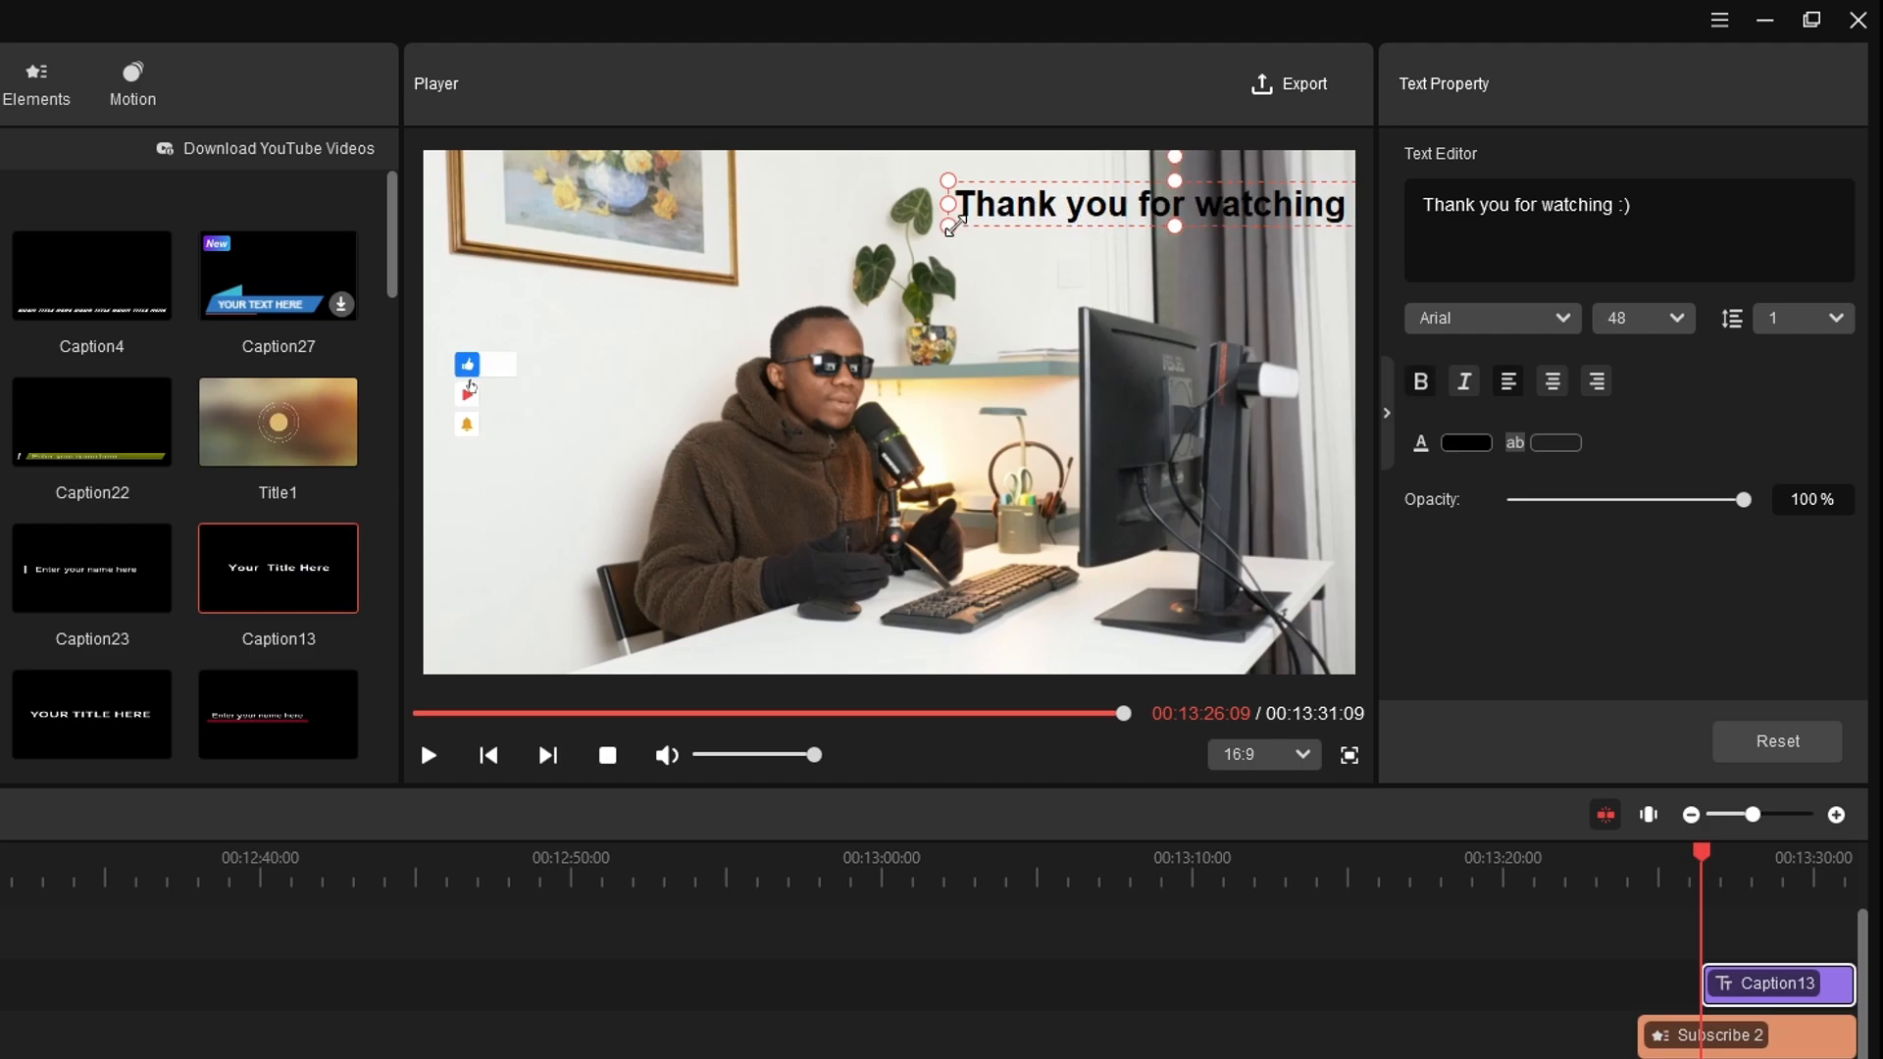
{"action": "left_click_drag", "start_coordinate": [948, 222], "coordinate": [1026, 225]}
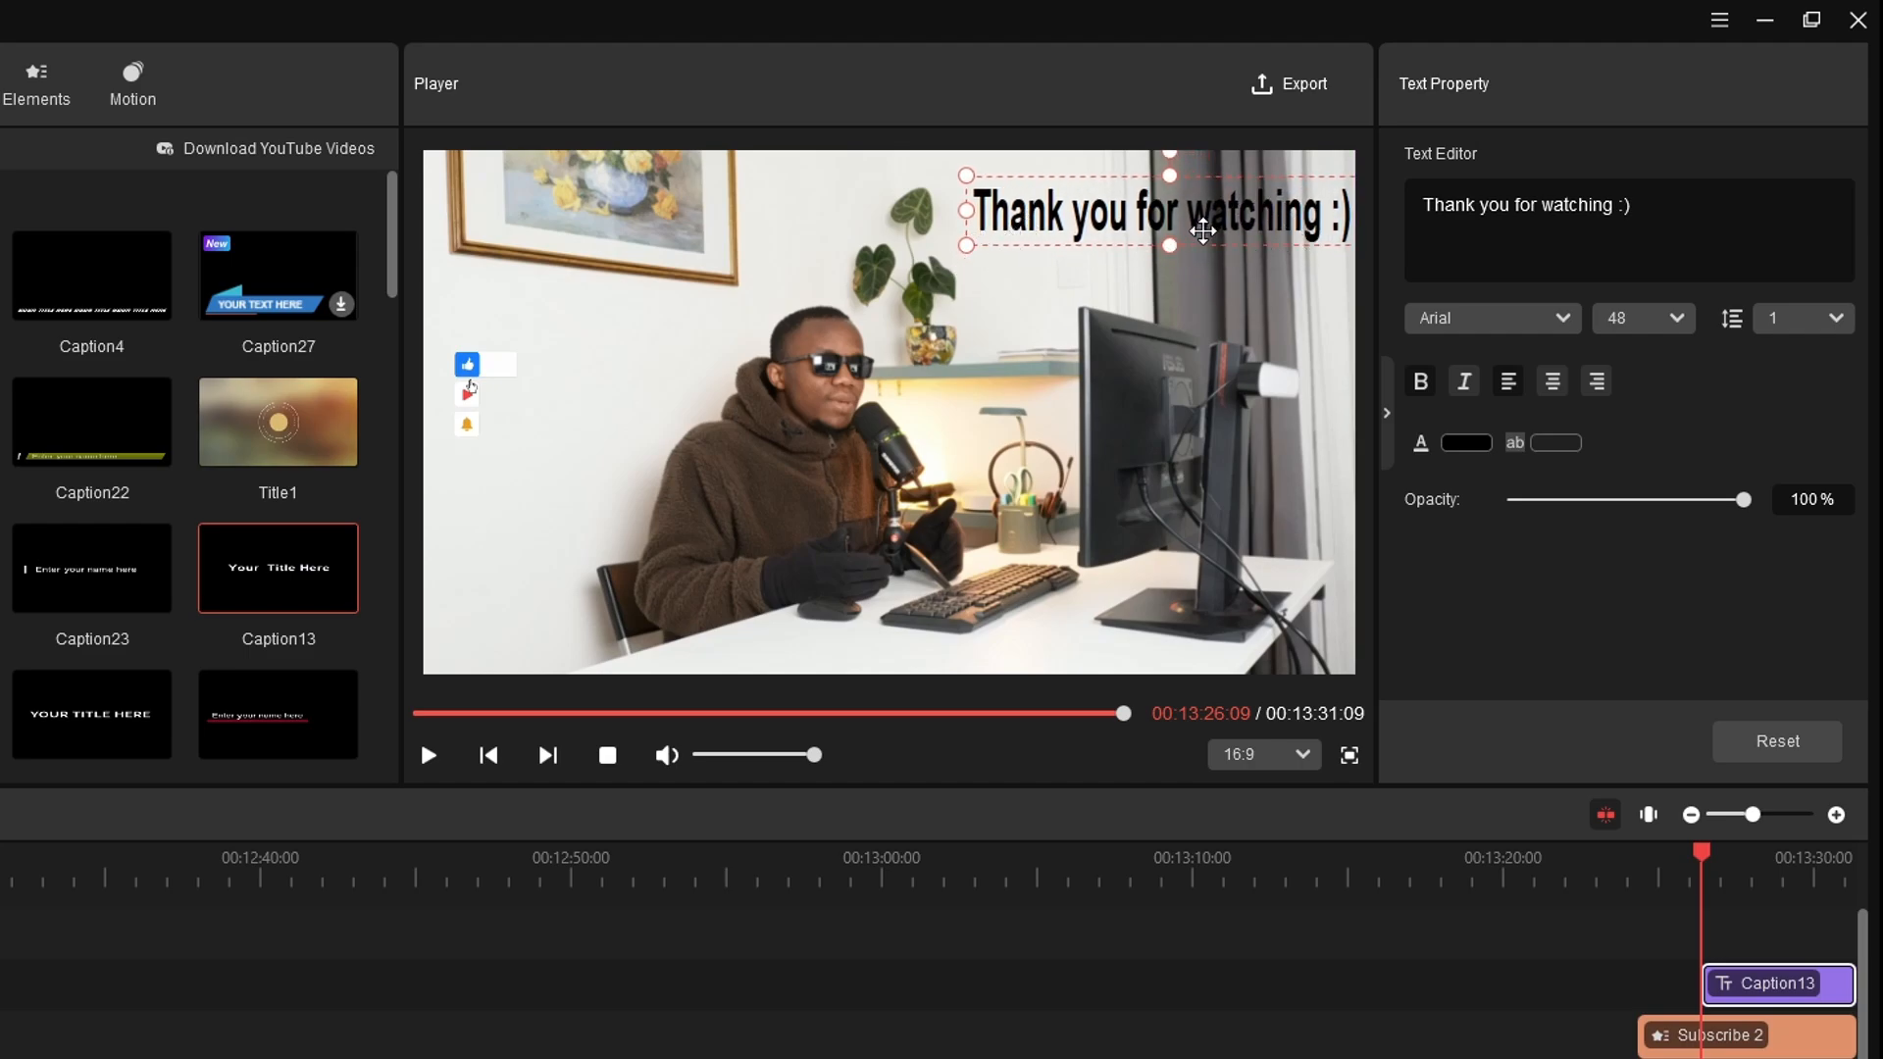
Step: Try a white background behind the title text and remove it
{"action": "left_click", "coordinate": [1554, 443]}
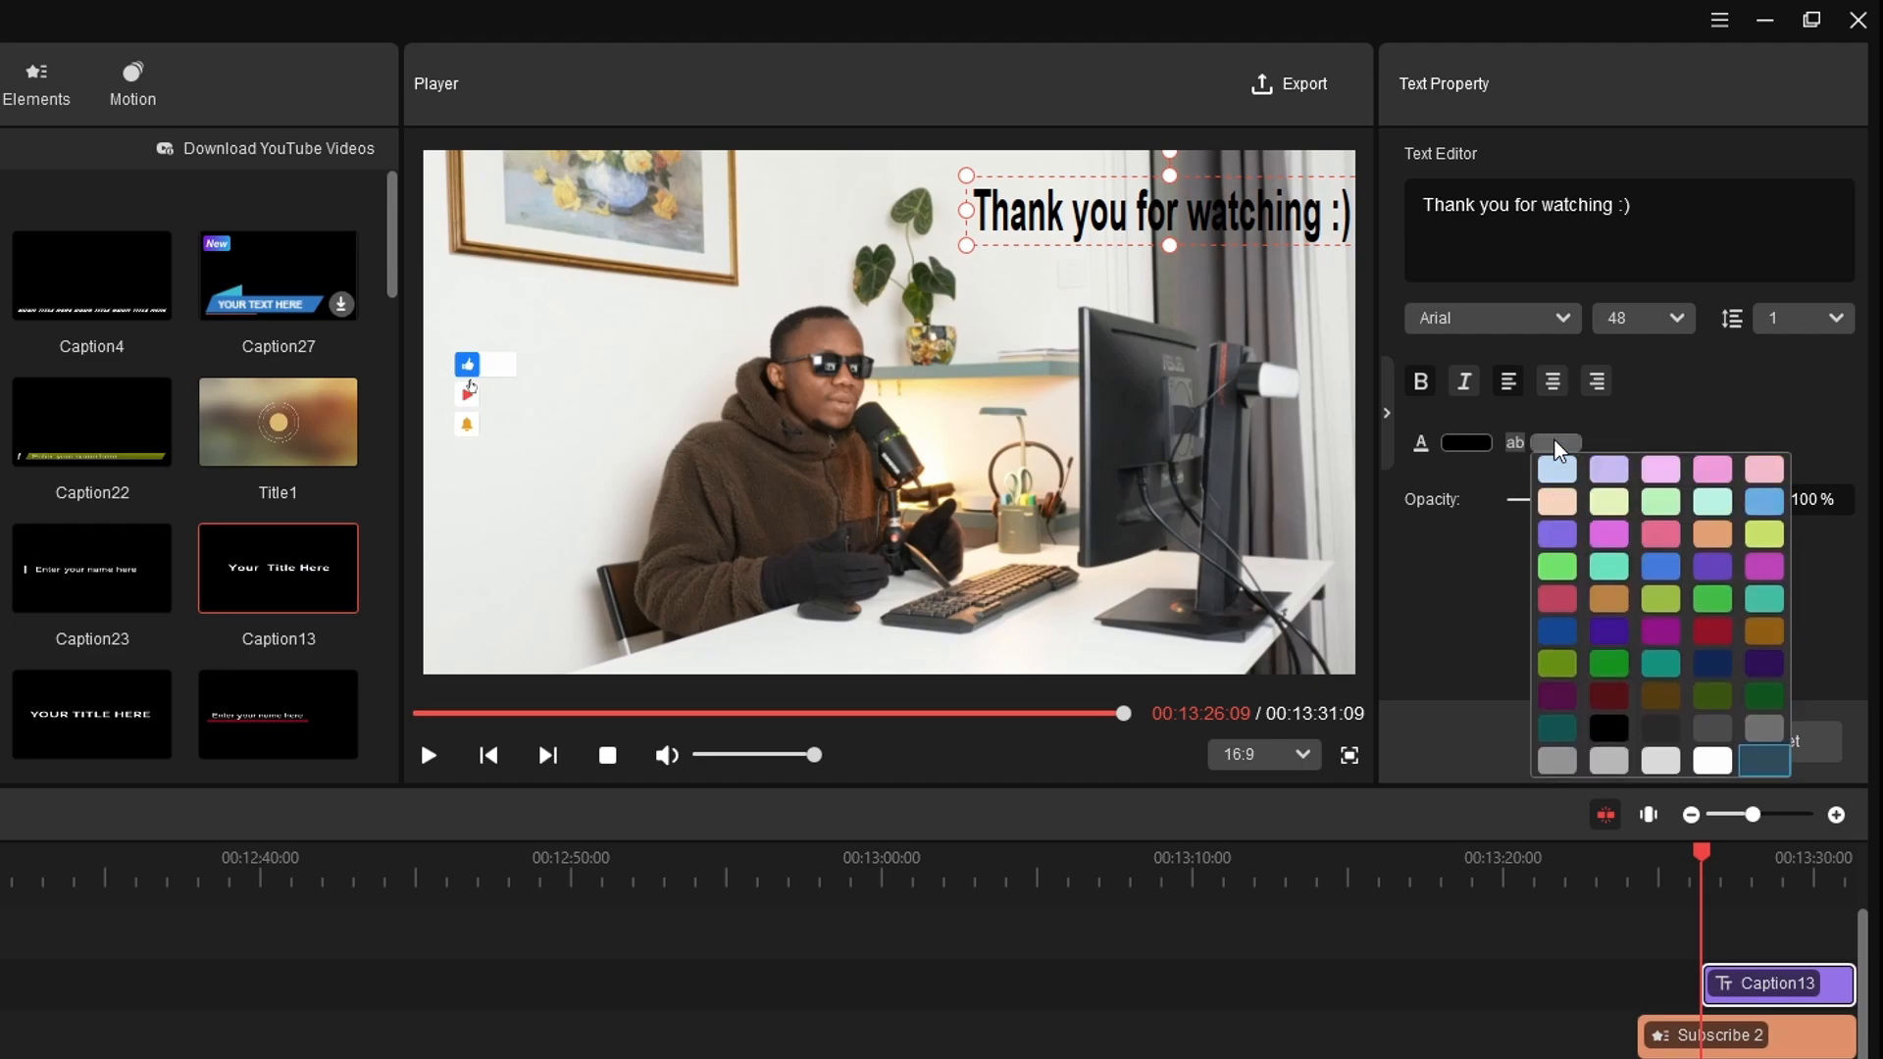
{"action": "left_click", "coordinate": [1729, 768]}
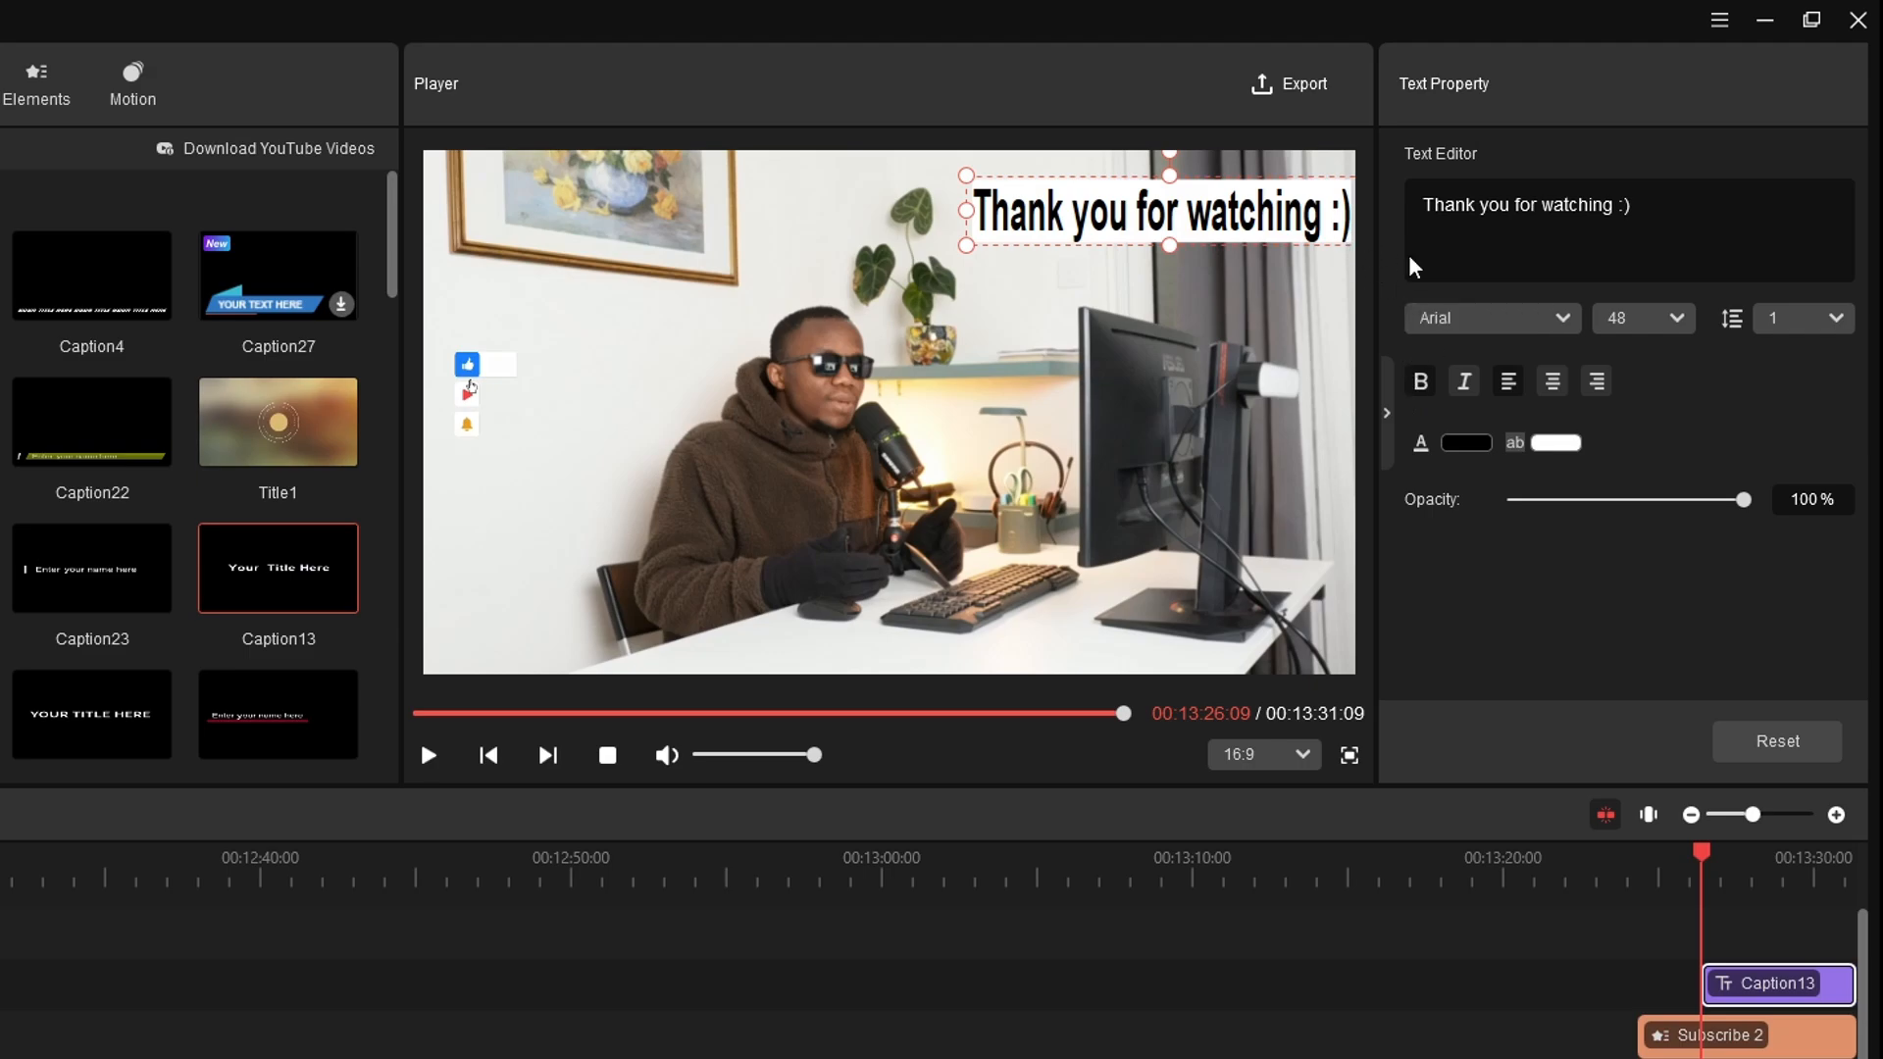
{"action": "left_click", "coordinate": [1554, 446]}
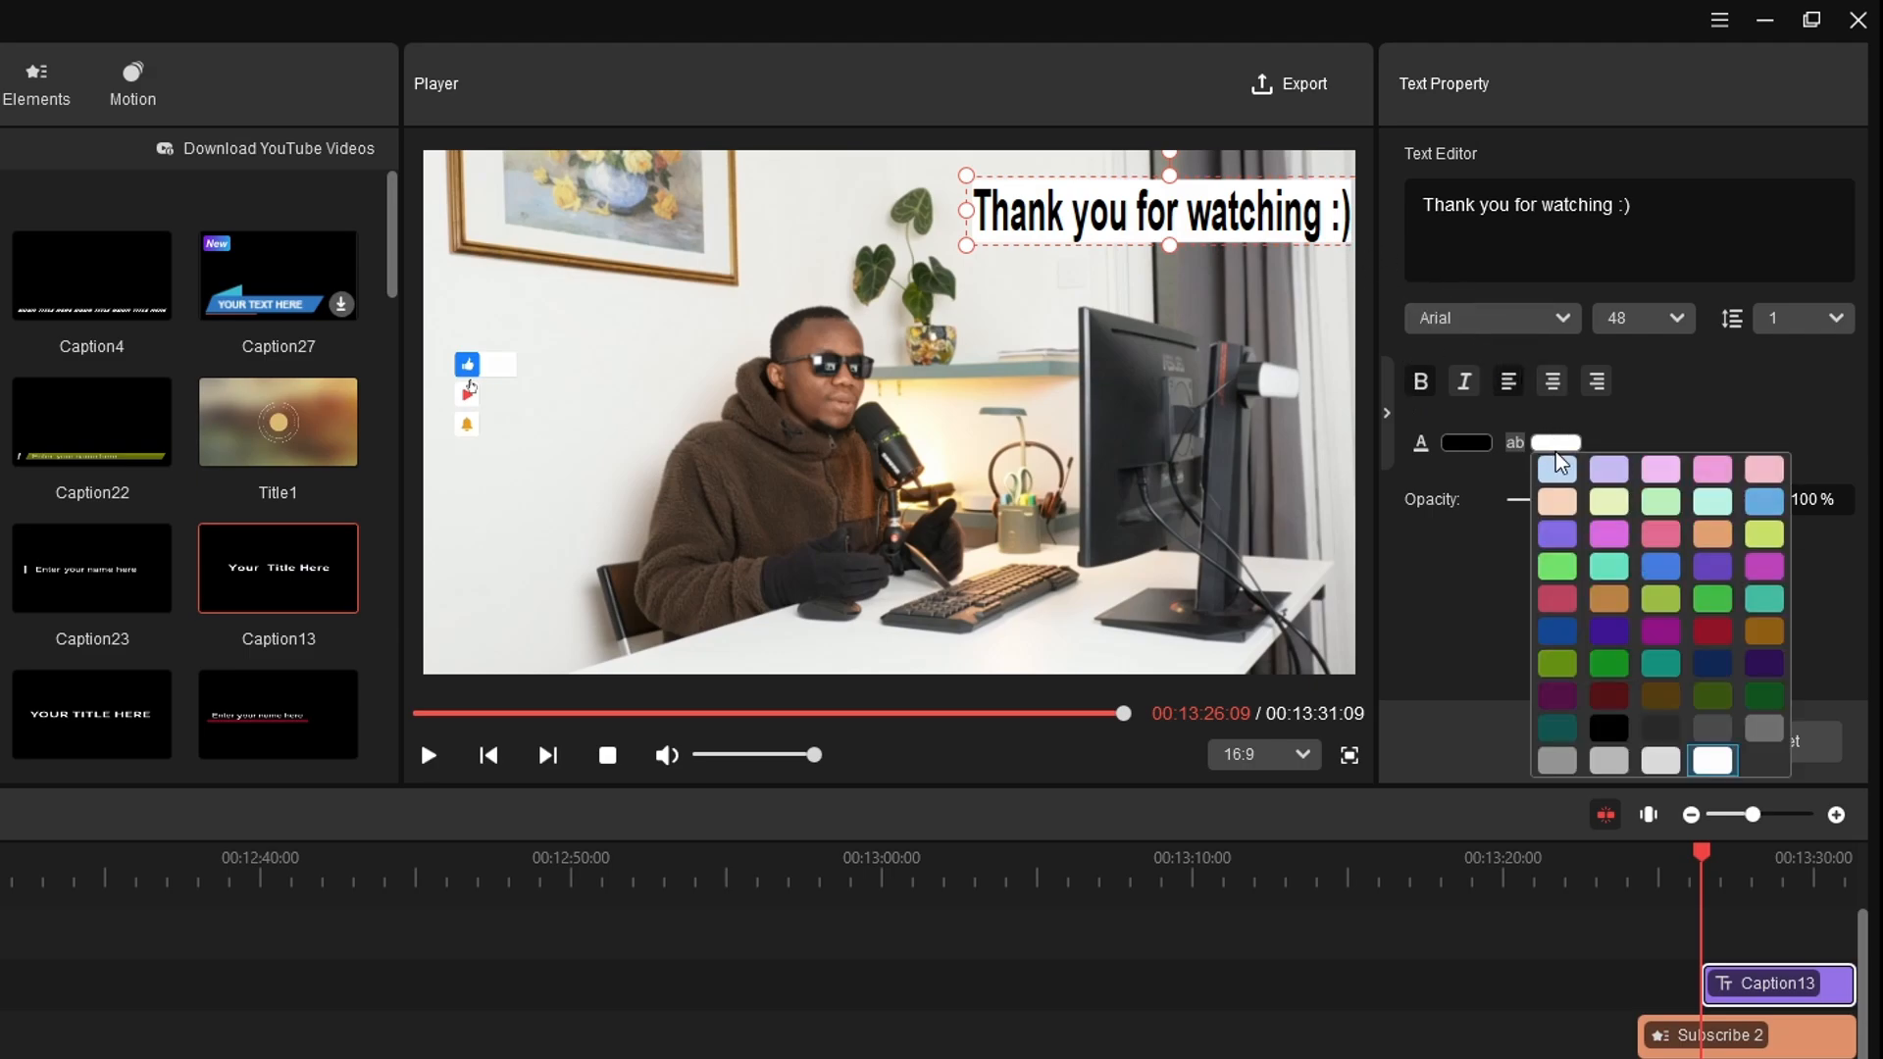
{"action": "left_click", "coordinate": [1764, 761]}
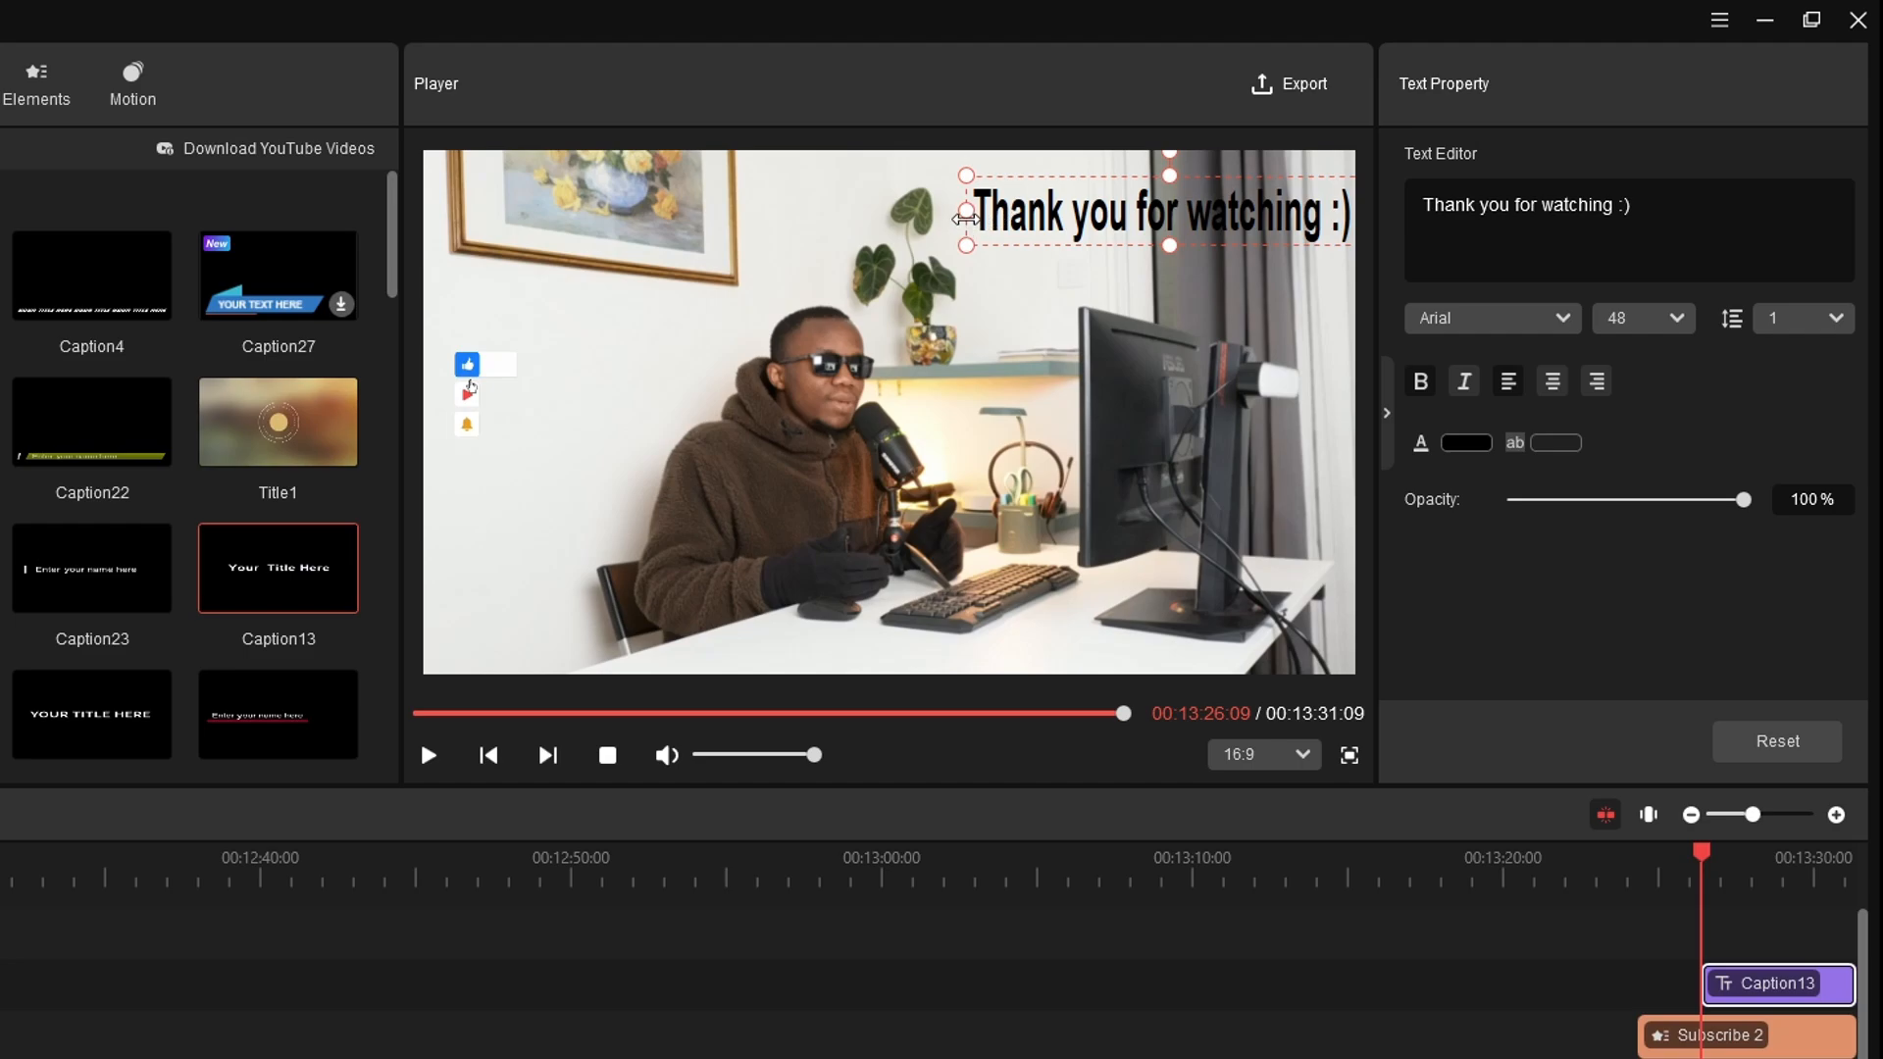
Step: Stretch the title slightly wider toward the plant
{"action": "left_click_drag", "start_coordinate": [964, 214], "coordinate": [946, 210]}
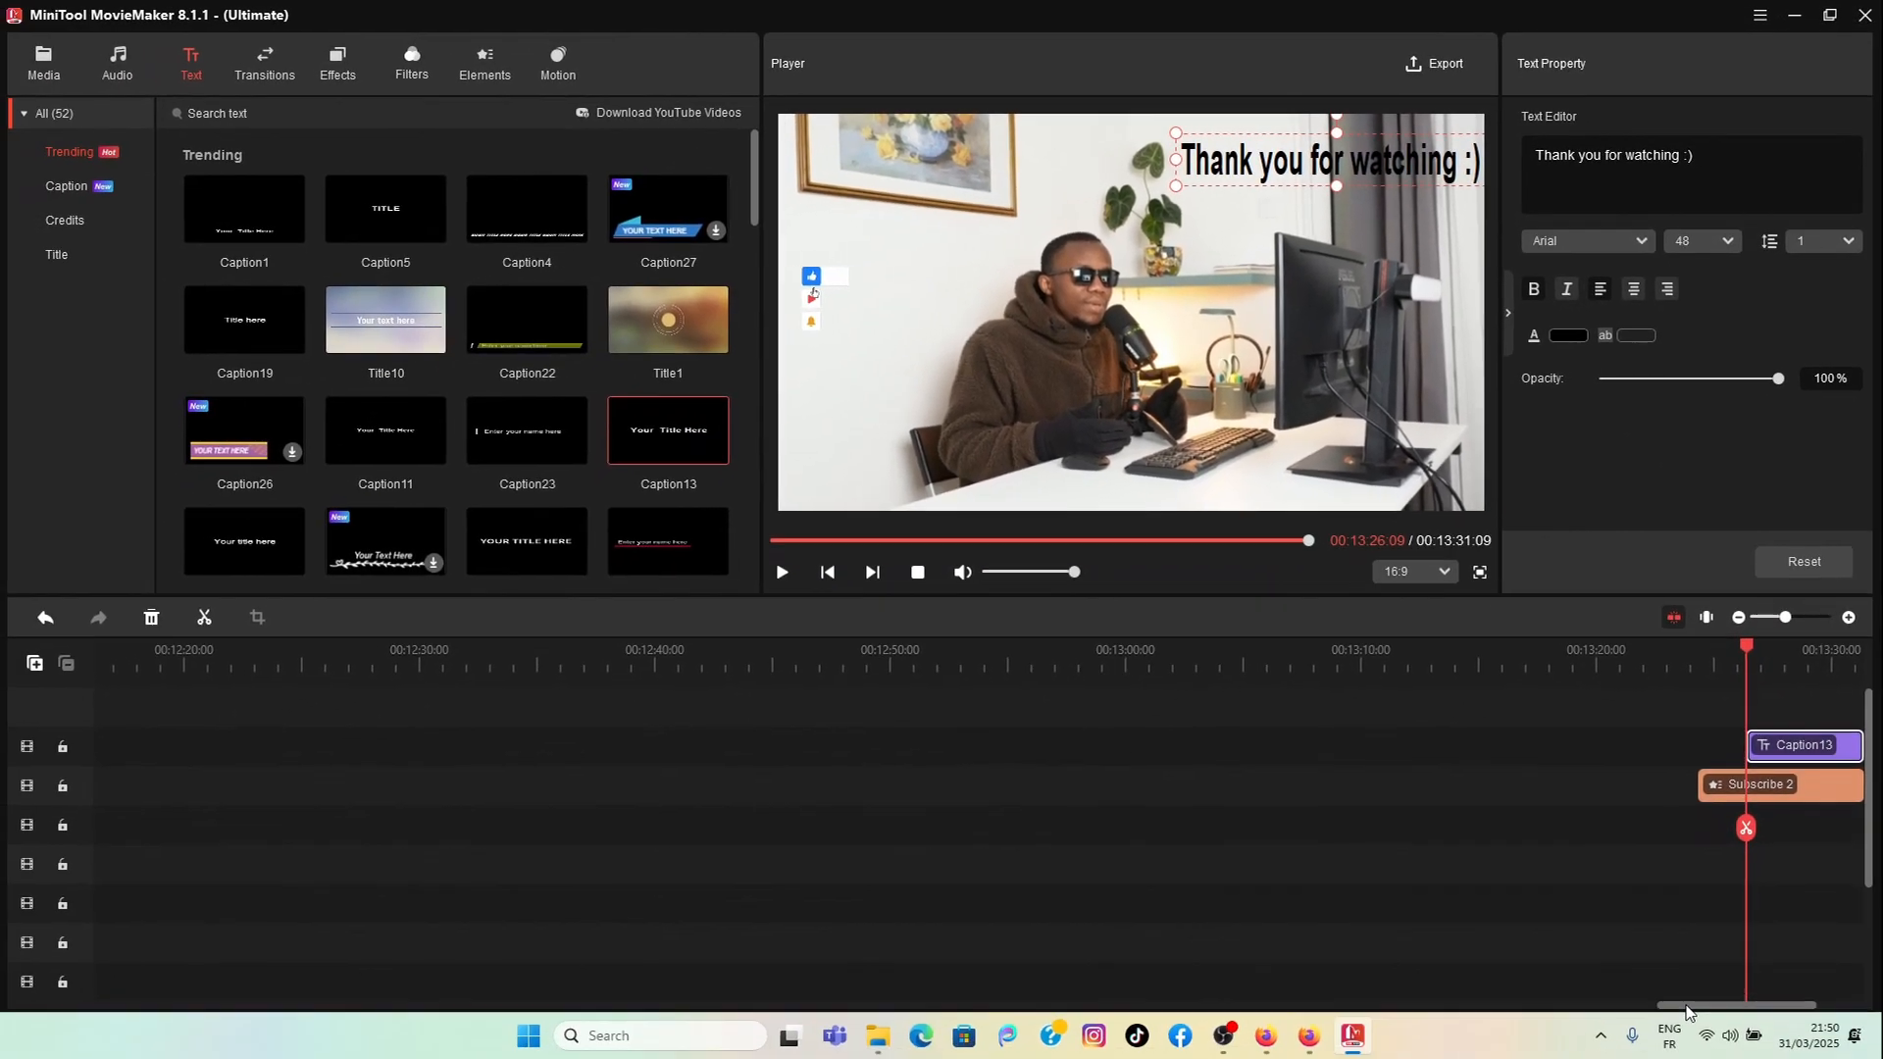
Step: Play back the end of the video from about 00:13:22 to check the subscribe overlay and closing title
{"action": "left_click_drag", "start_coordinate": [1686, 1010], "coordinate": [1798, 988]}
{"action": "scroll", "coordinate": [1565, 853], "scroll_direction": "down", "scroll_amount": 3}
{"action": "scroll", "coordinate": [1561, 855], "scroll_direction": "up", "scroll_amount": 3}
{"action": "scroll", "coordinate": [1561, 855], "scroll_direction": "down", "scroll_amount": 3}
{"action": "scroll", "coordinate": [1541, 861], "scroll_direction": "up", "scroll_amount": 1}
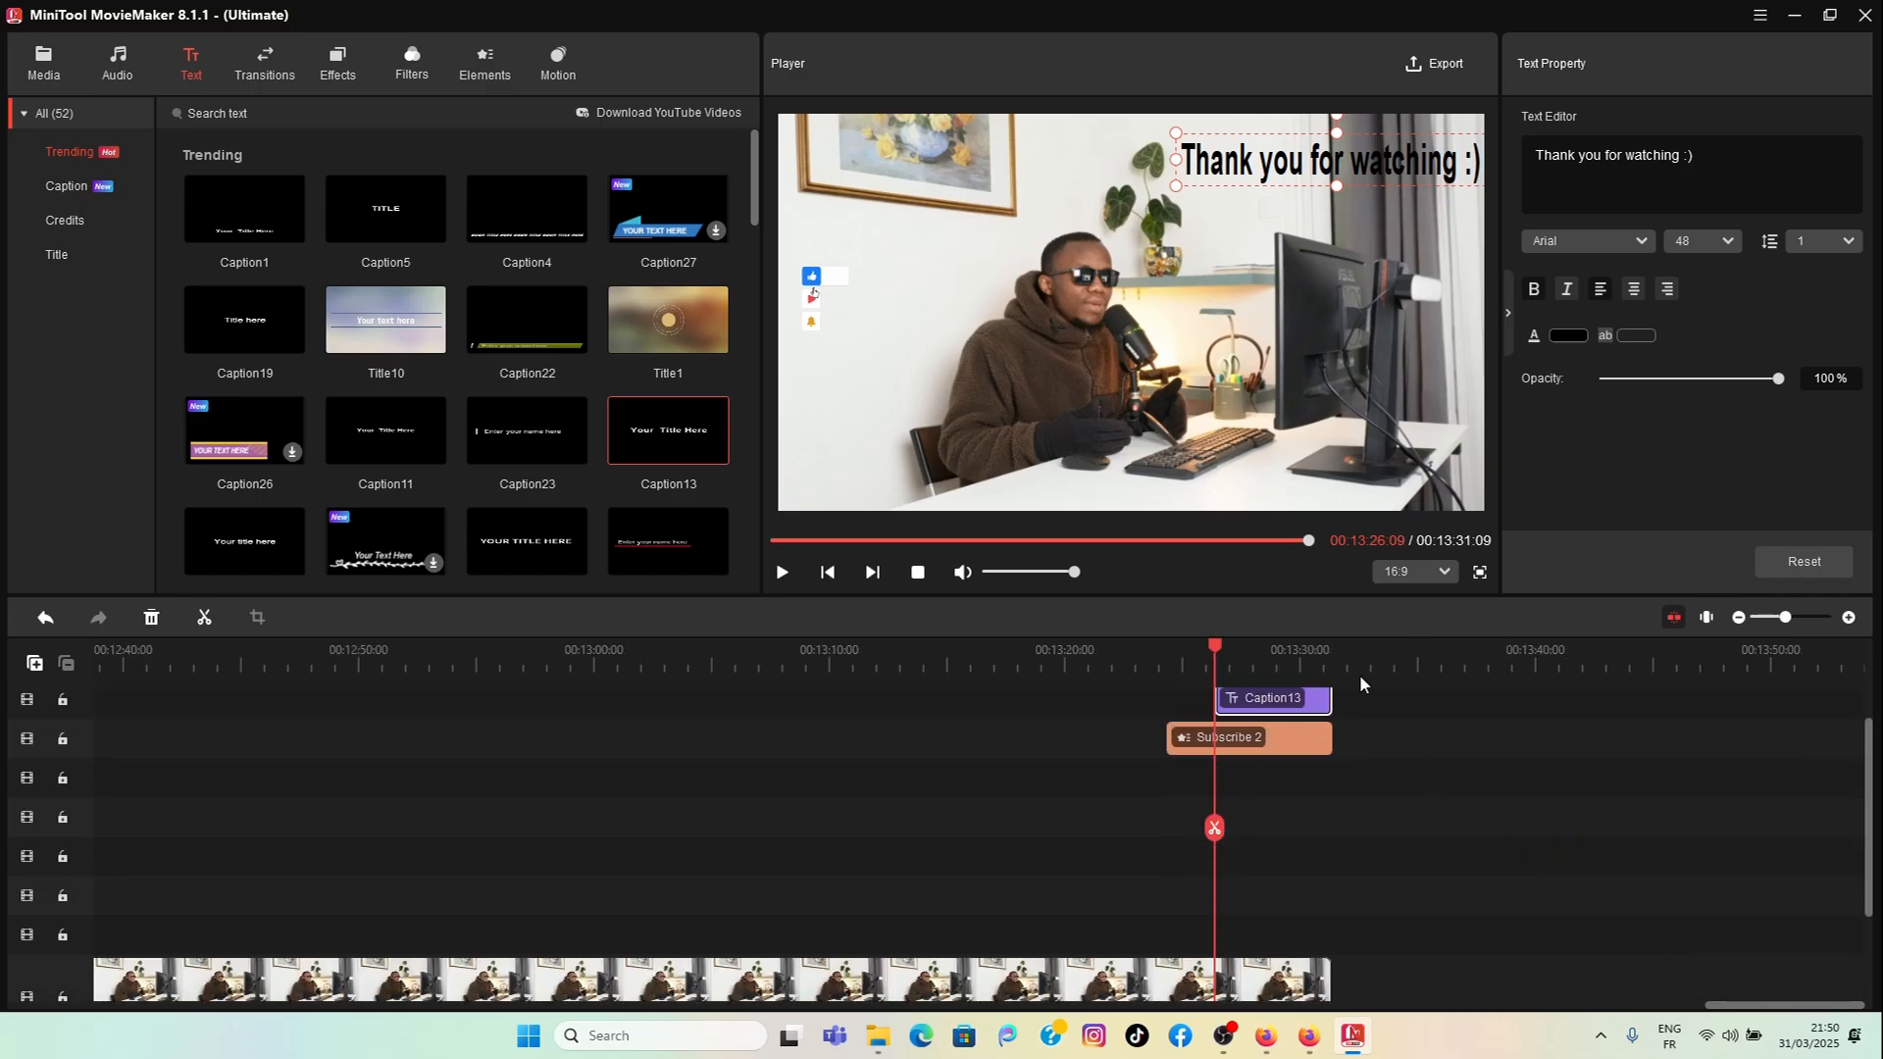
{"action": "left_click", "coordinate": [1322, 543]}
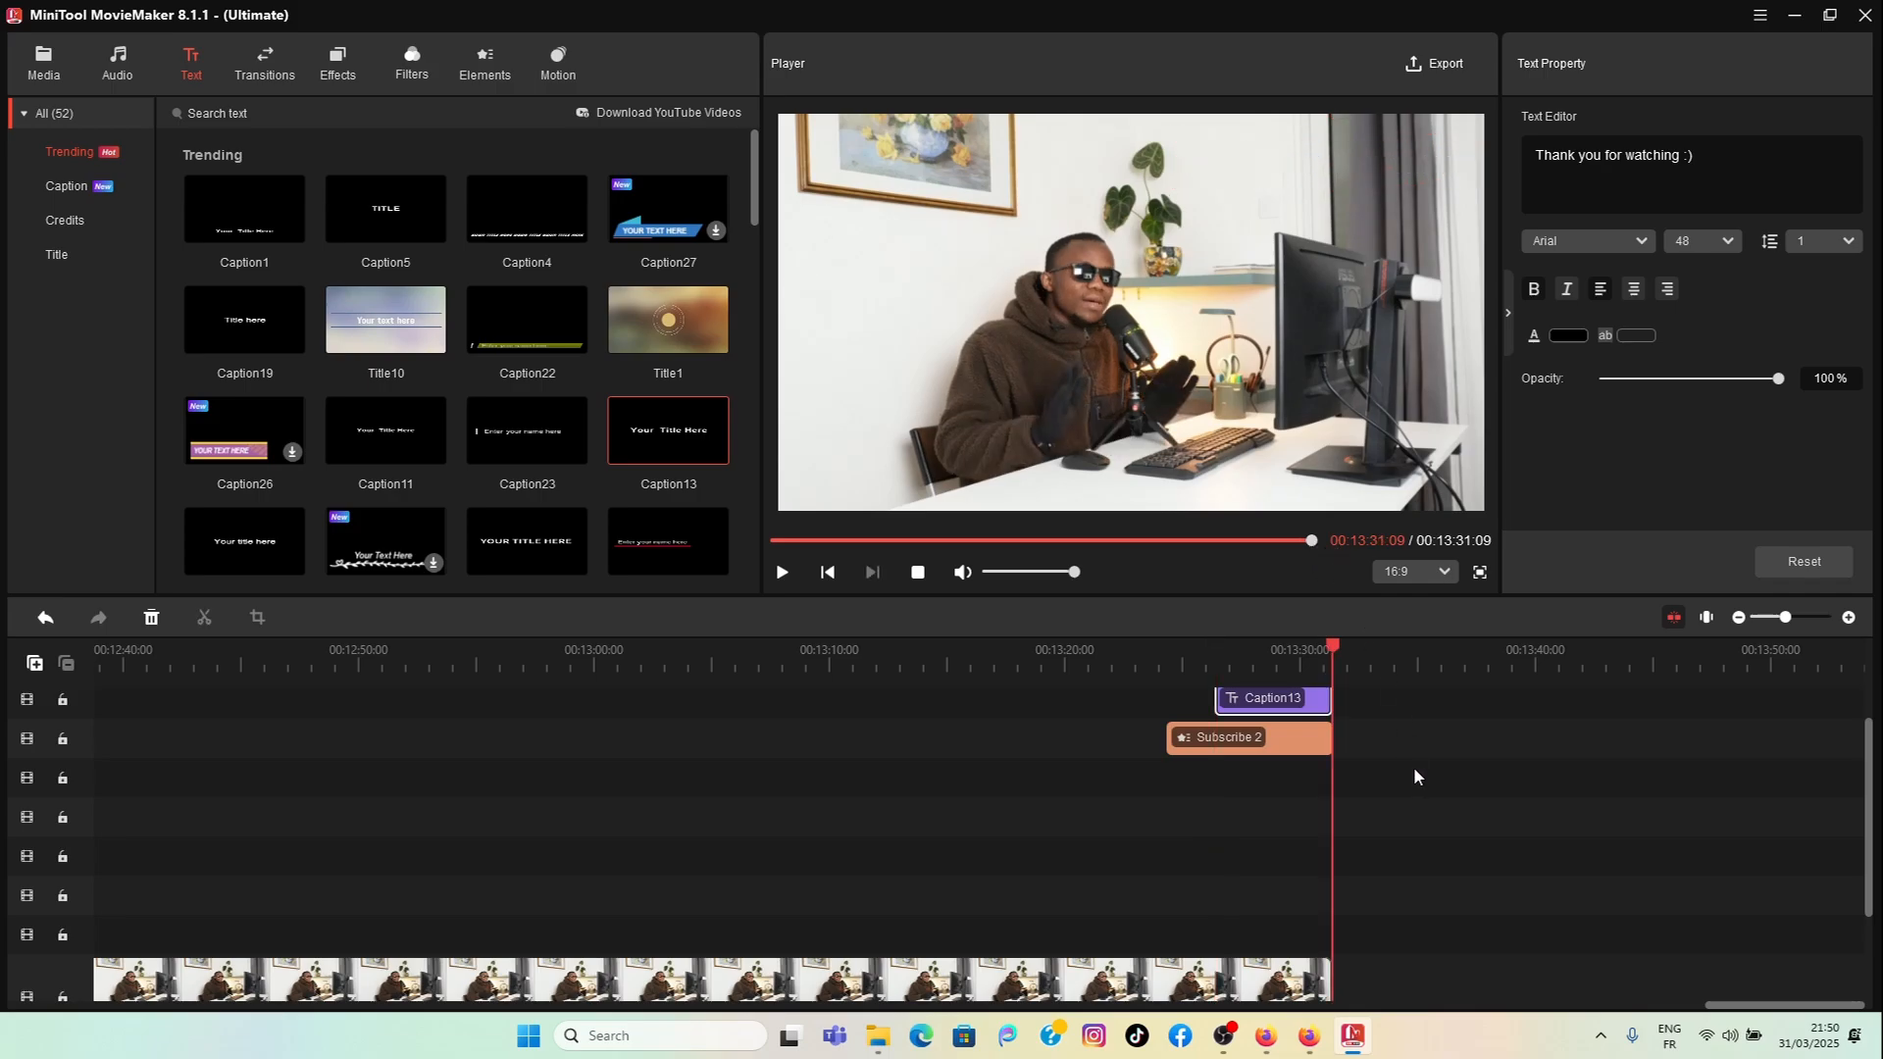
{"action": "scroll", "coordinate": [1412, 767], "scroll_direction": "up", "scroll_amount": 1}
{"action": "left_click_drag", "start_coordinate": [1336, 653], "coordinate": [1116, 827]}
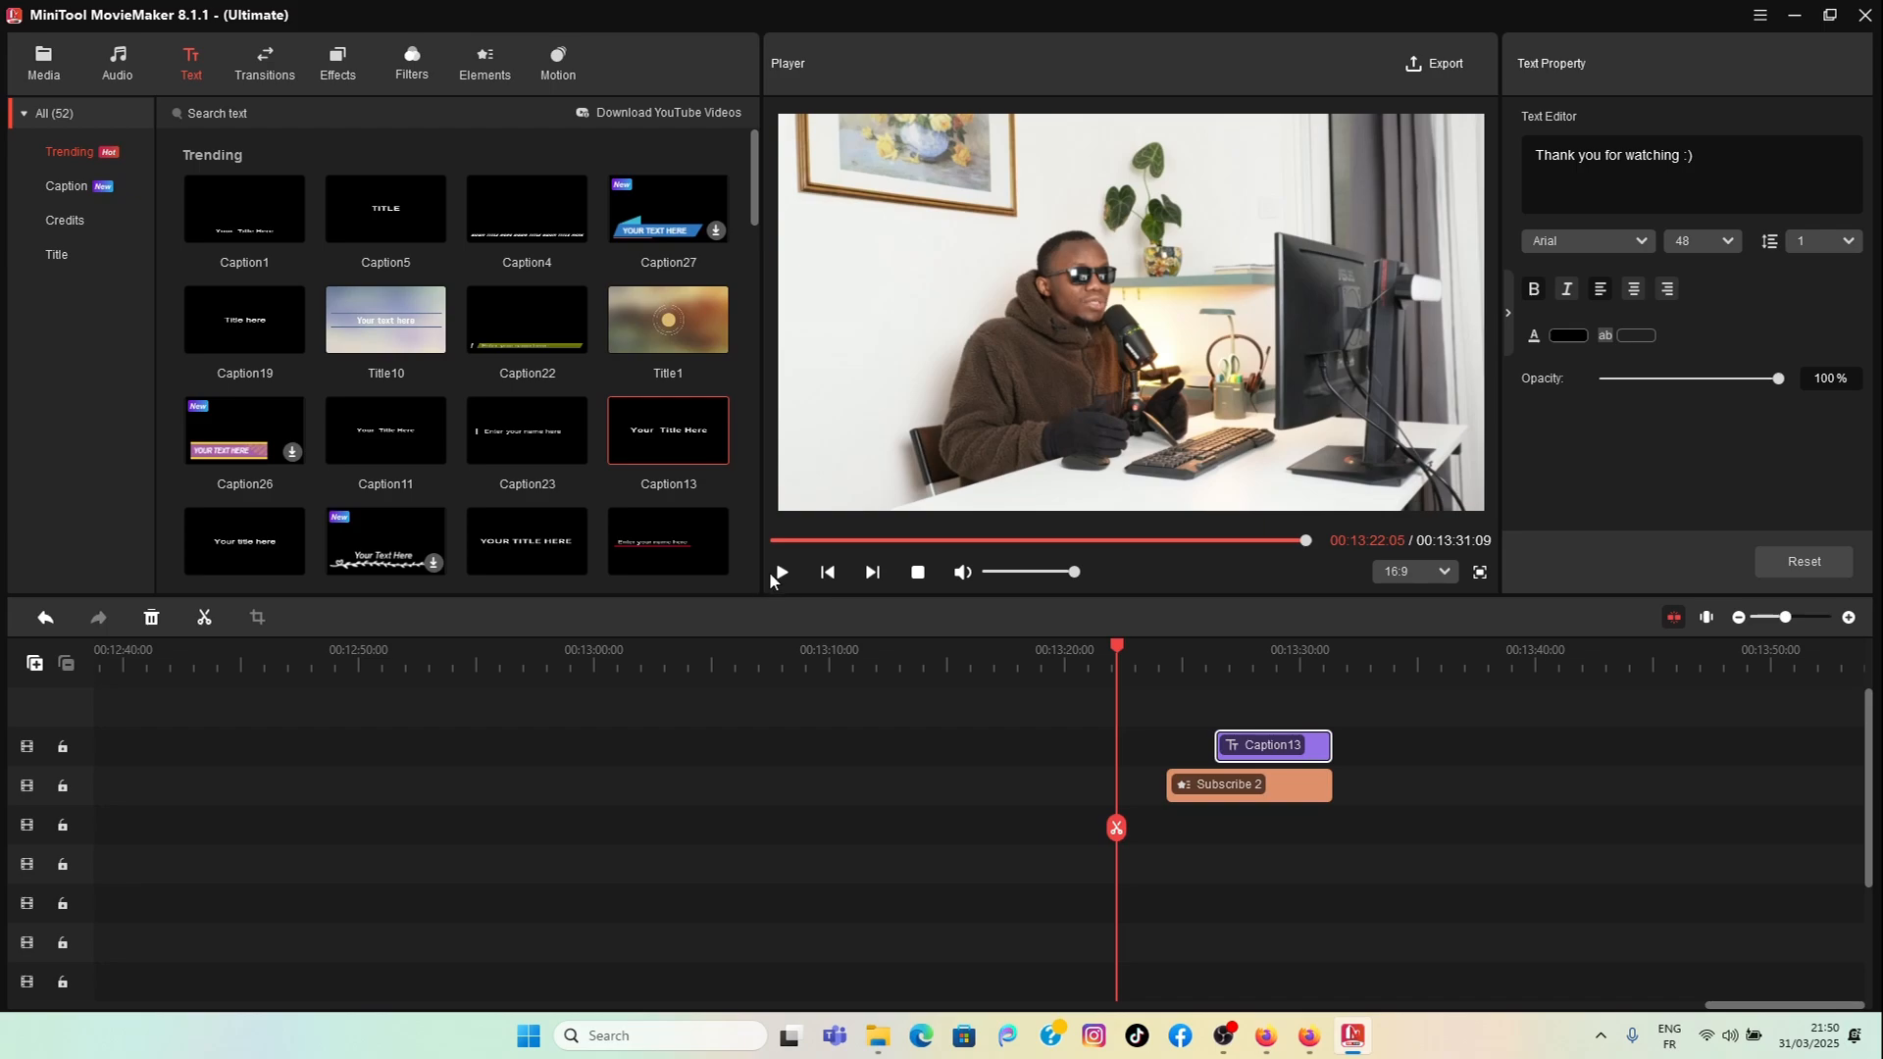
{"action": "left_click", "coordinate": [780, 572]}
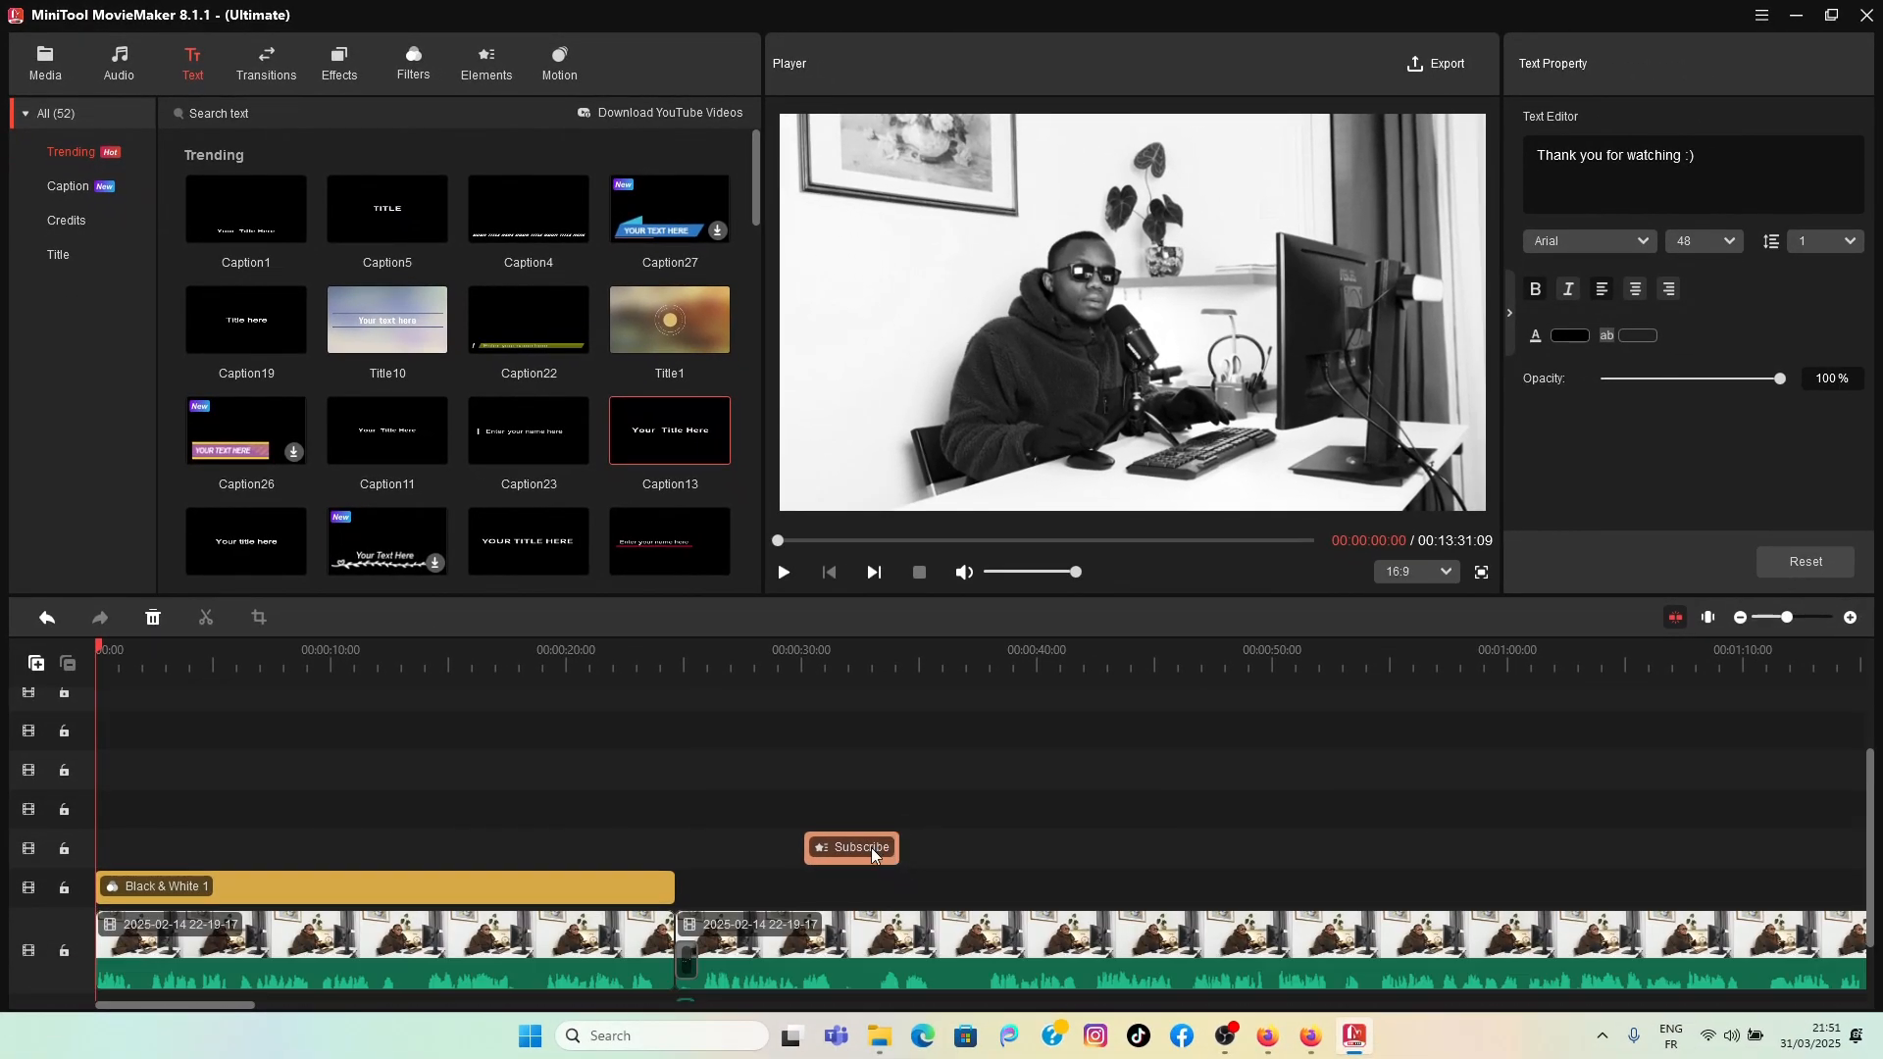
Step: Look through the media, audio, text, transition, effect, filter, element and motion libraries in turn
{"action": "left_click", "coordinate": [868, 846]}
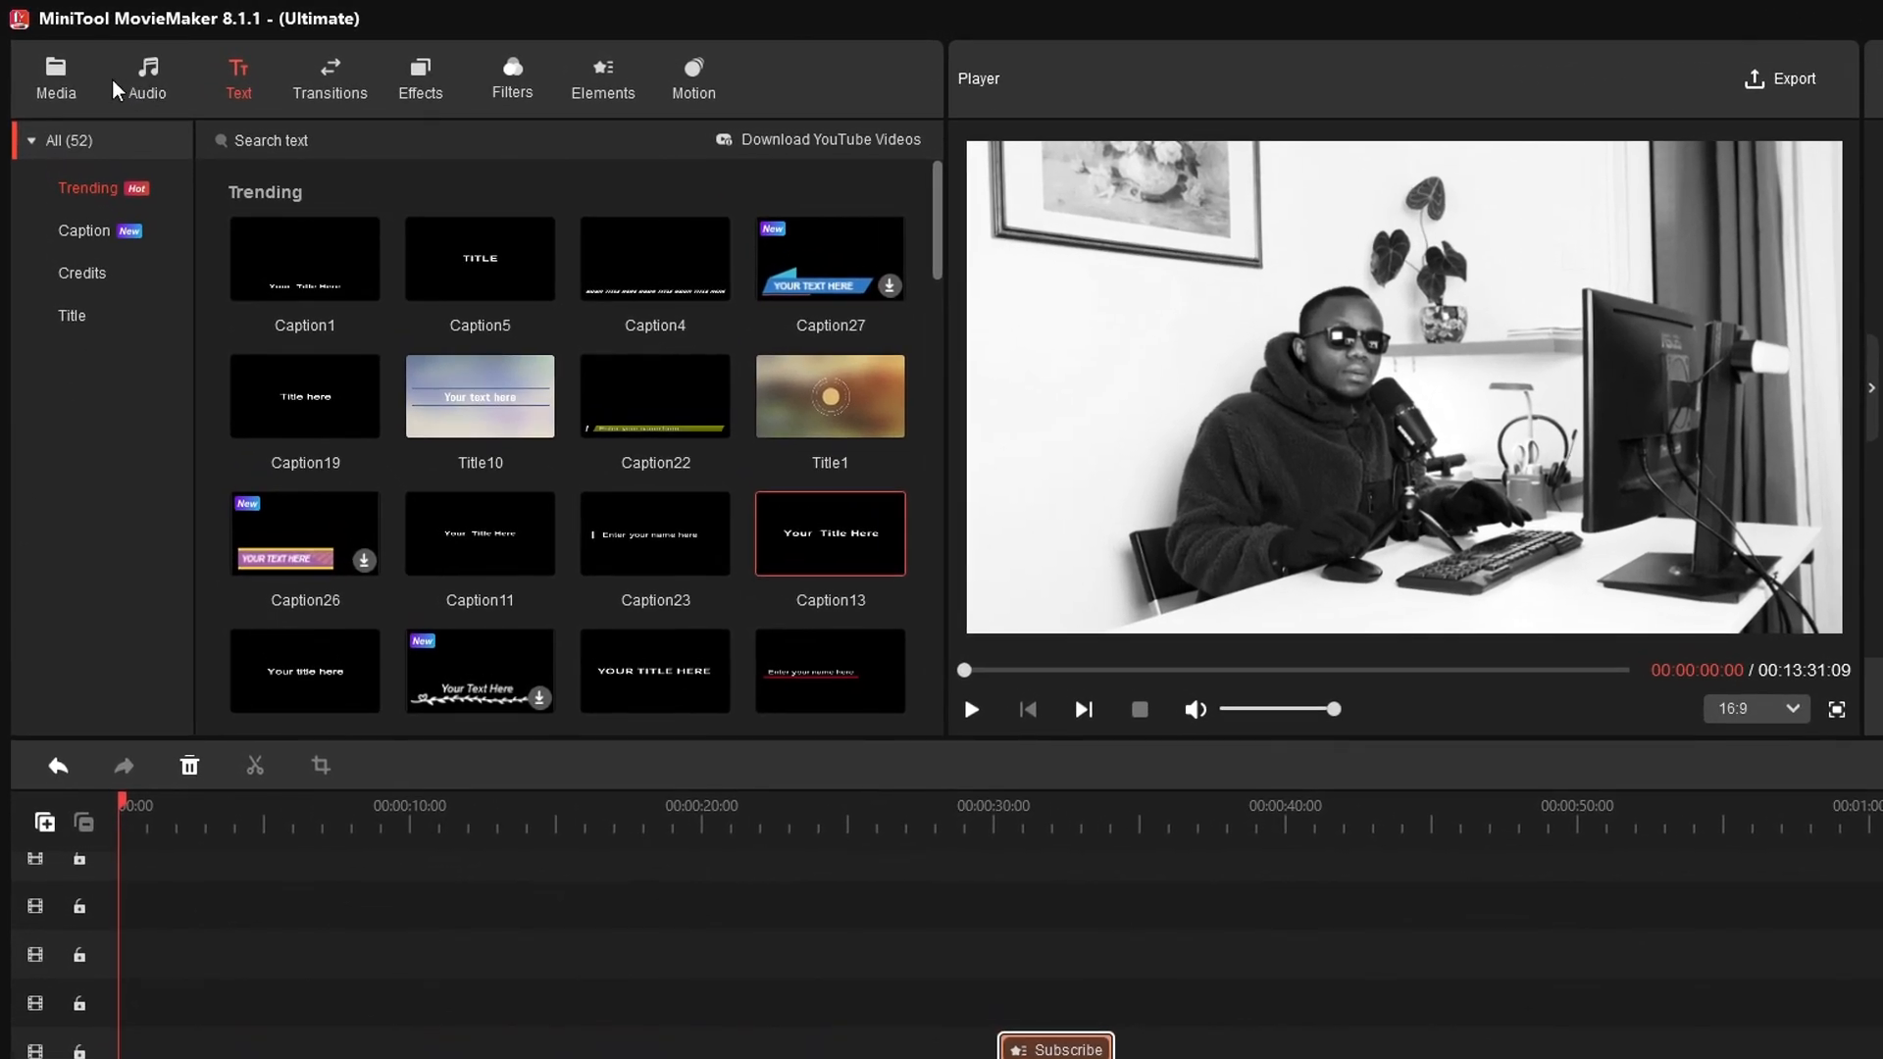
{"action": "left_click", "coordinate": [55, 75]}
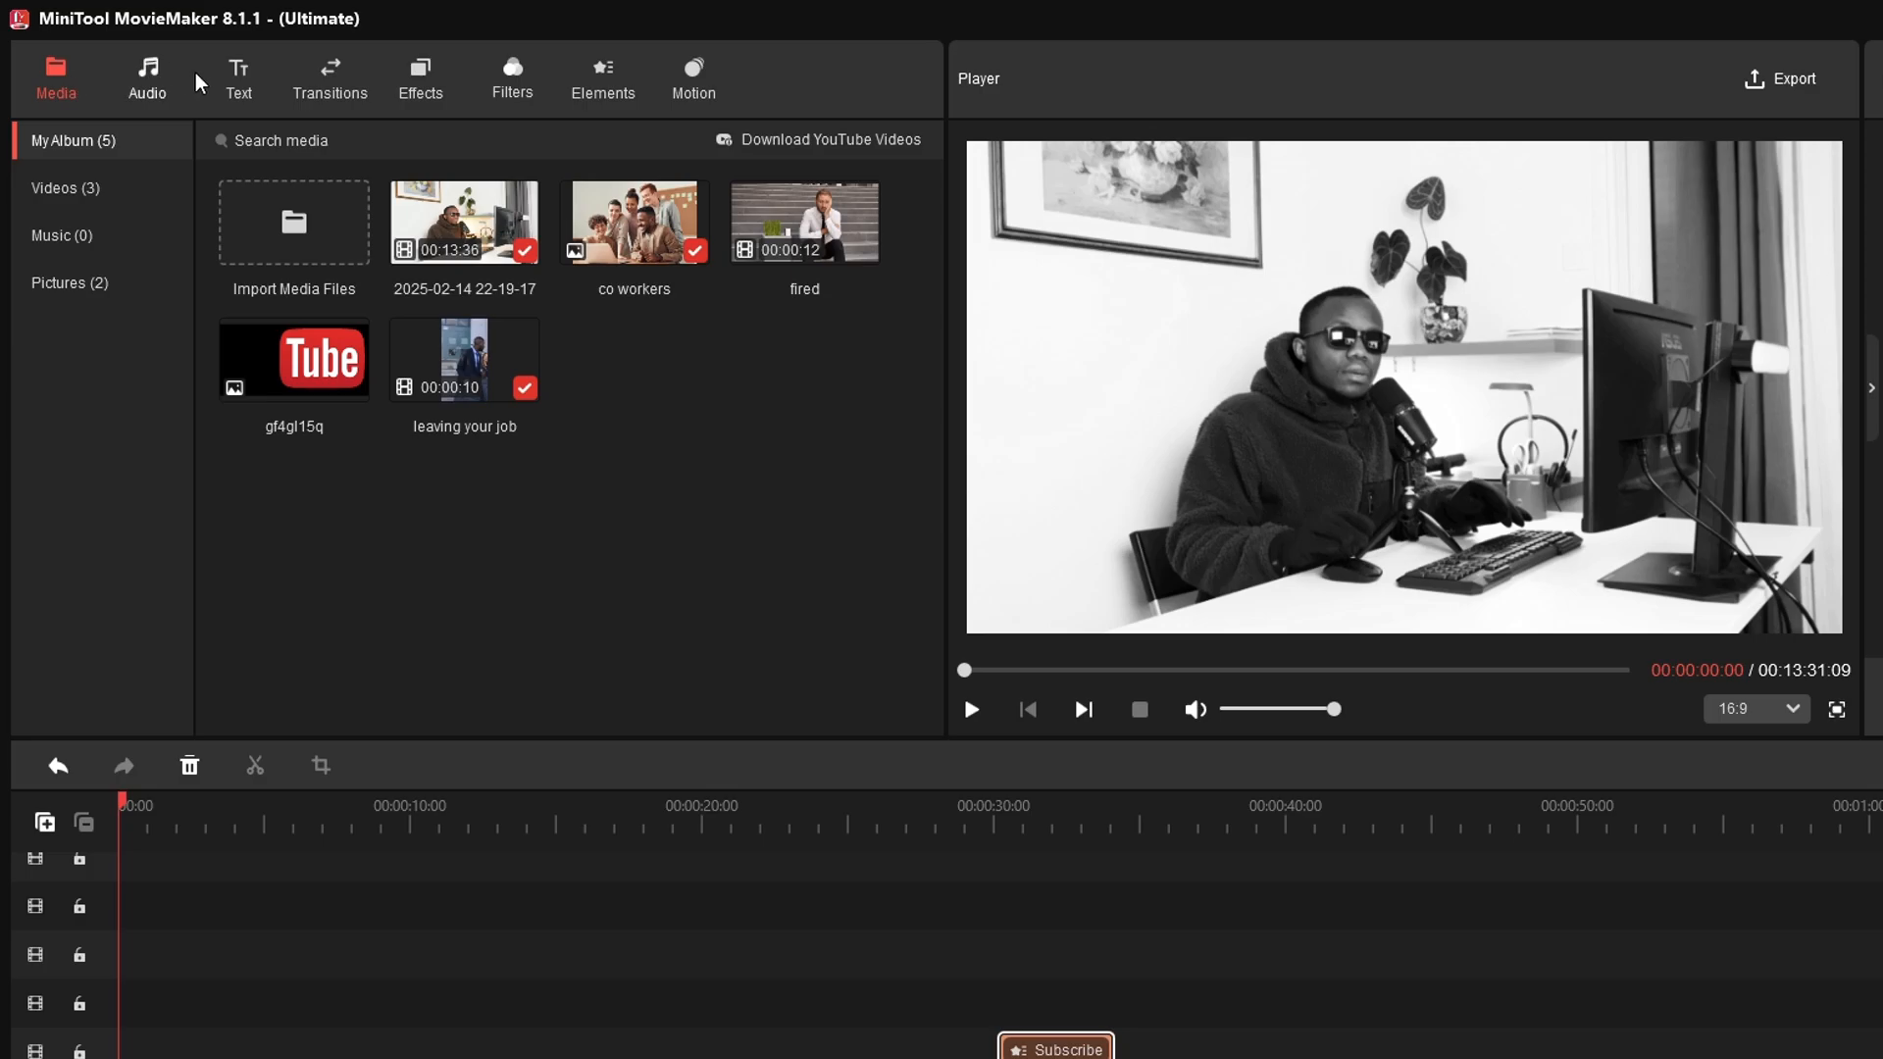
{"action": "left_click", "coordinate": [149, 88]}
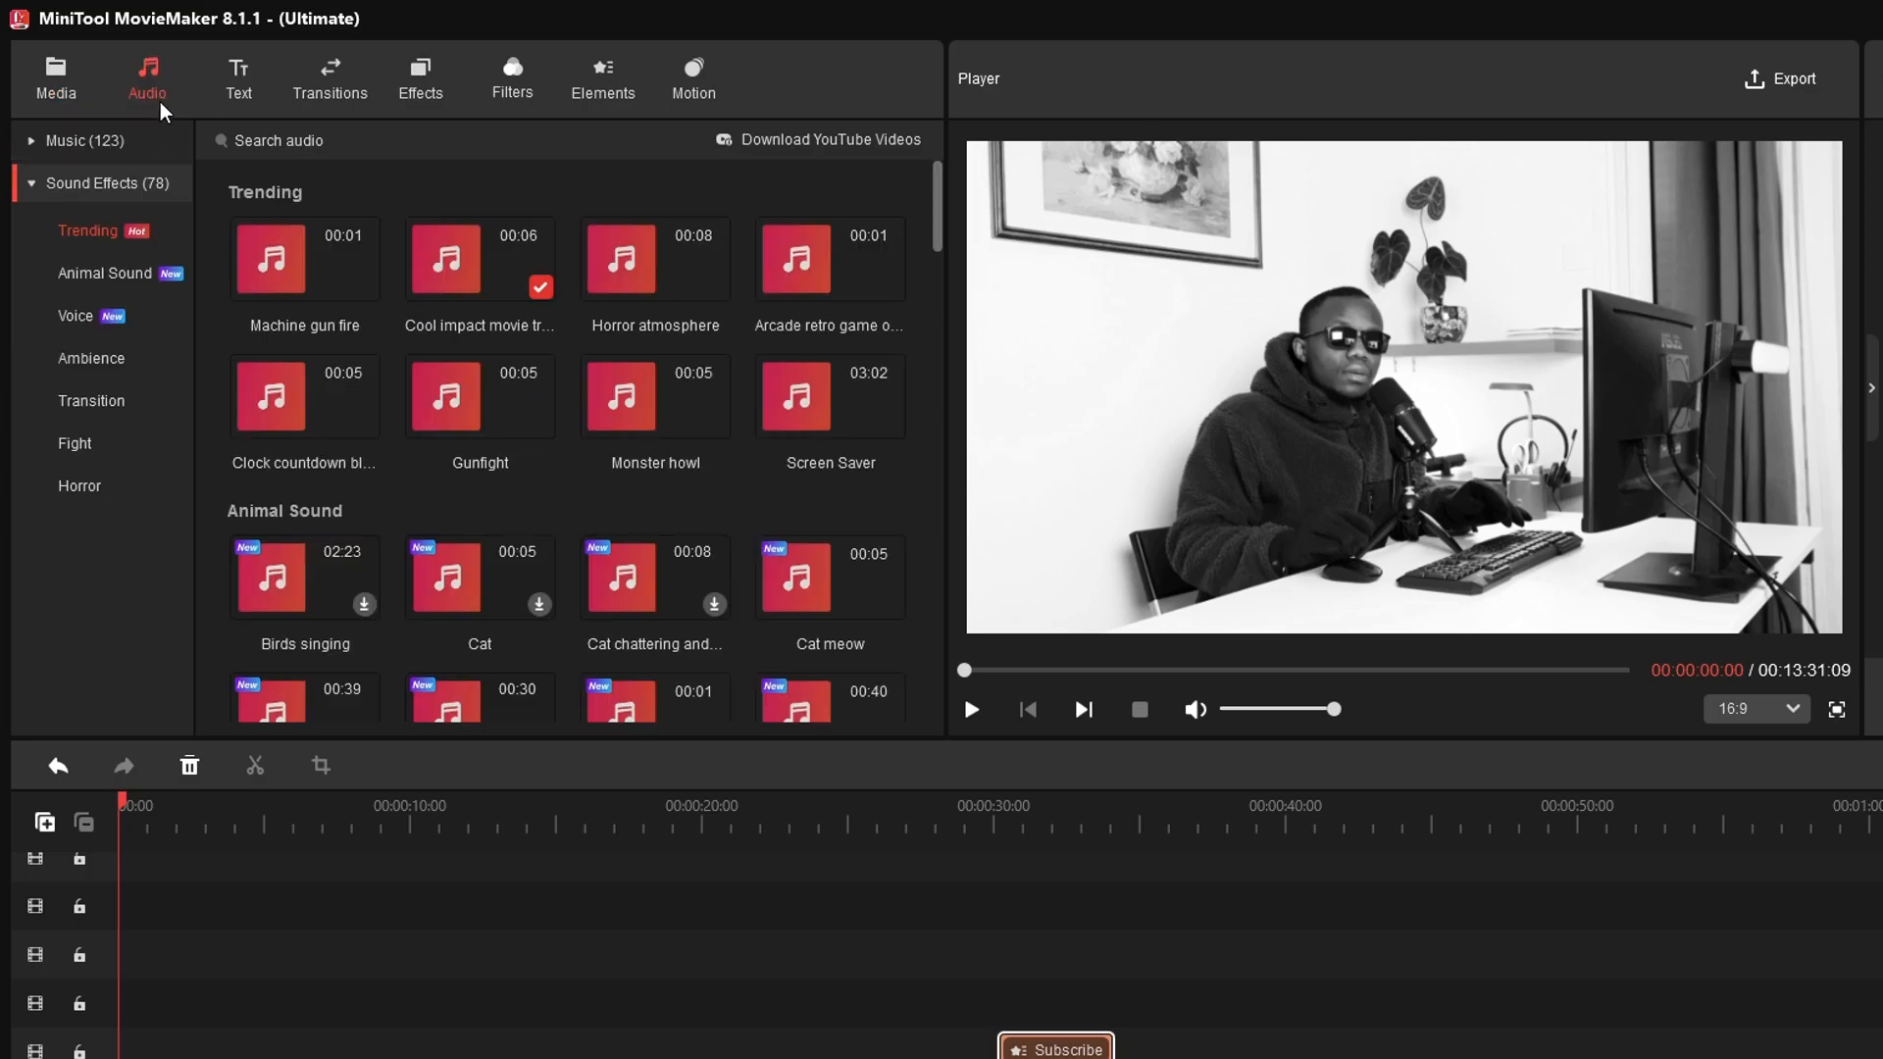
{"action": "left_click", "coordinate": [236, 98]}
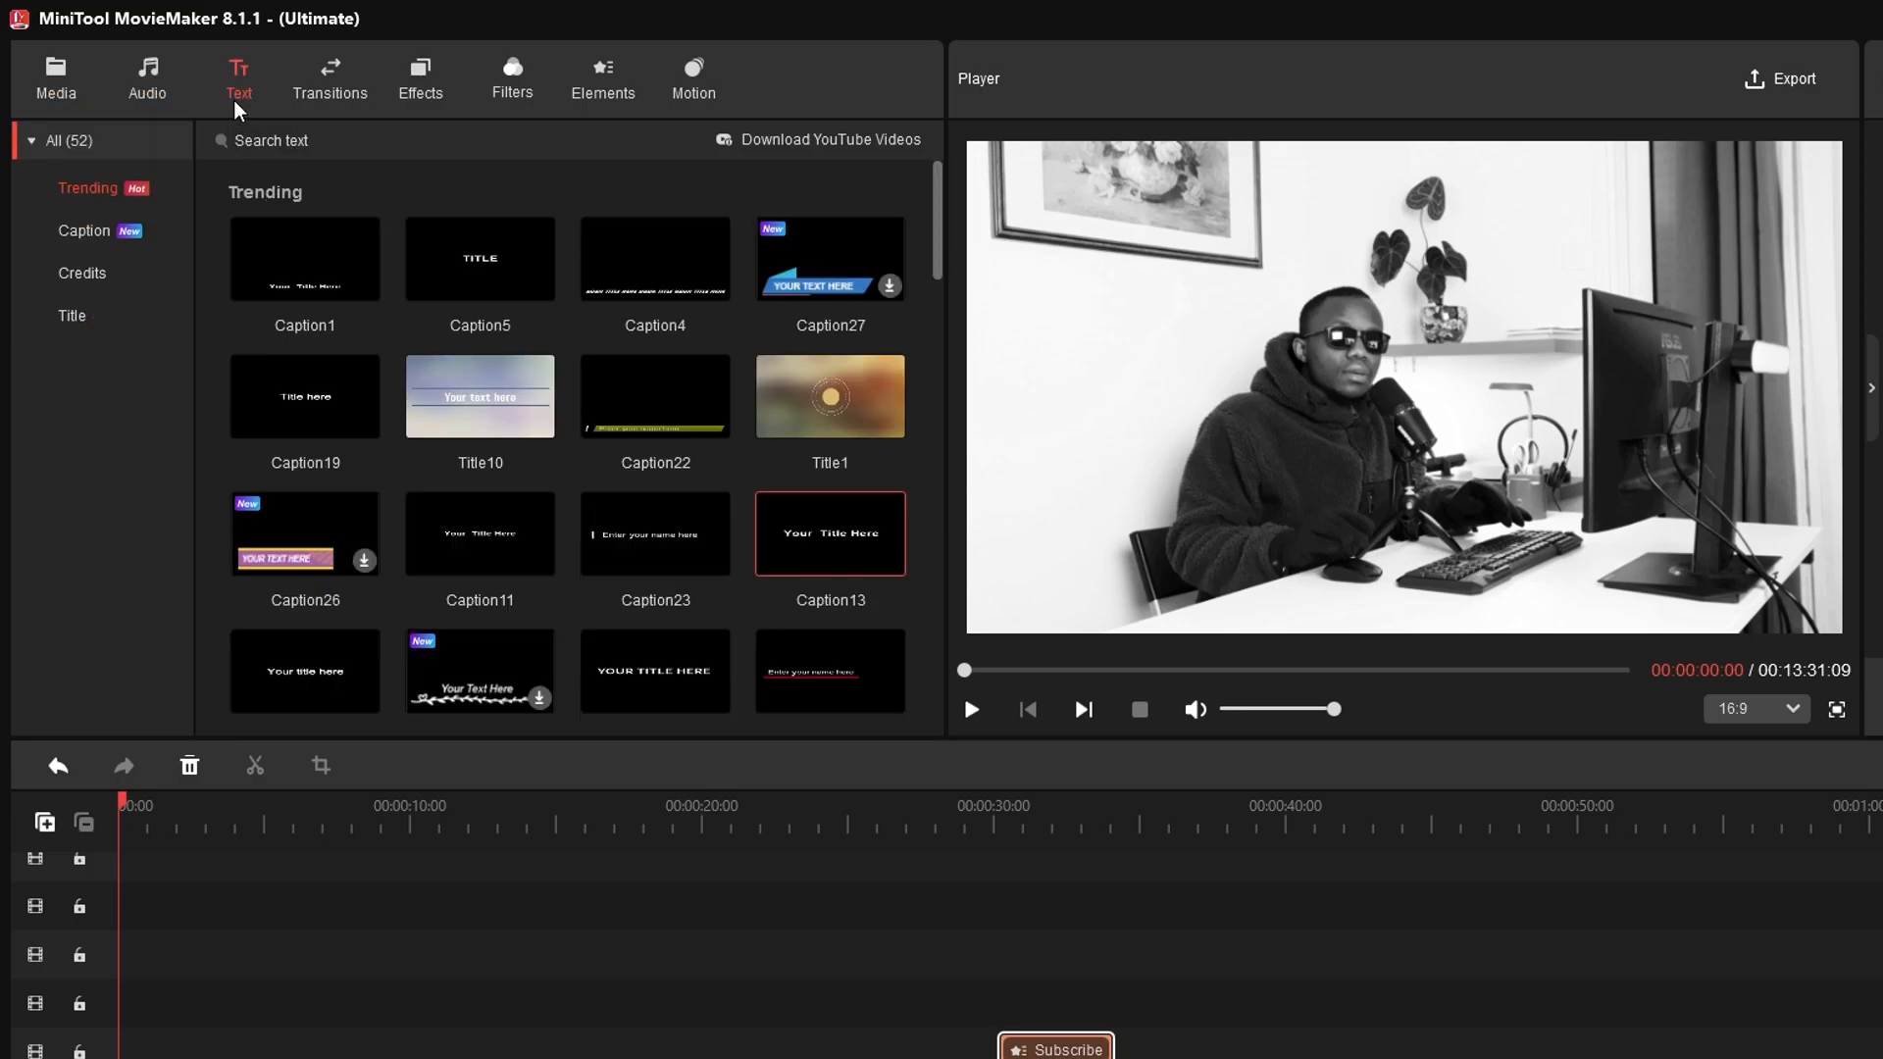
{"action": "left_click", "coordinate": [334, 88]}
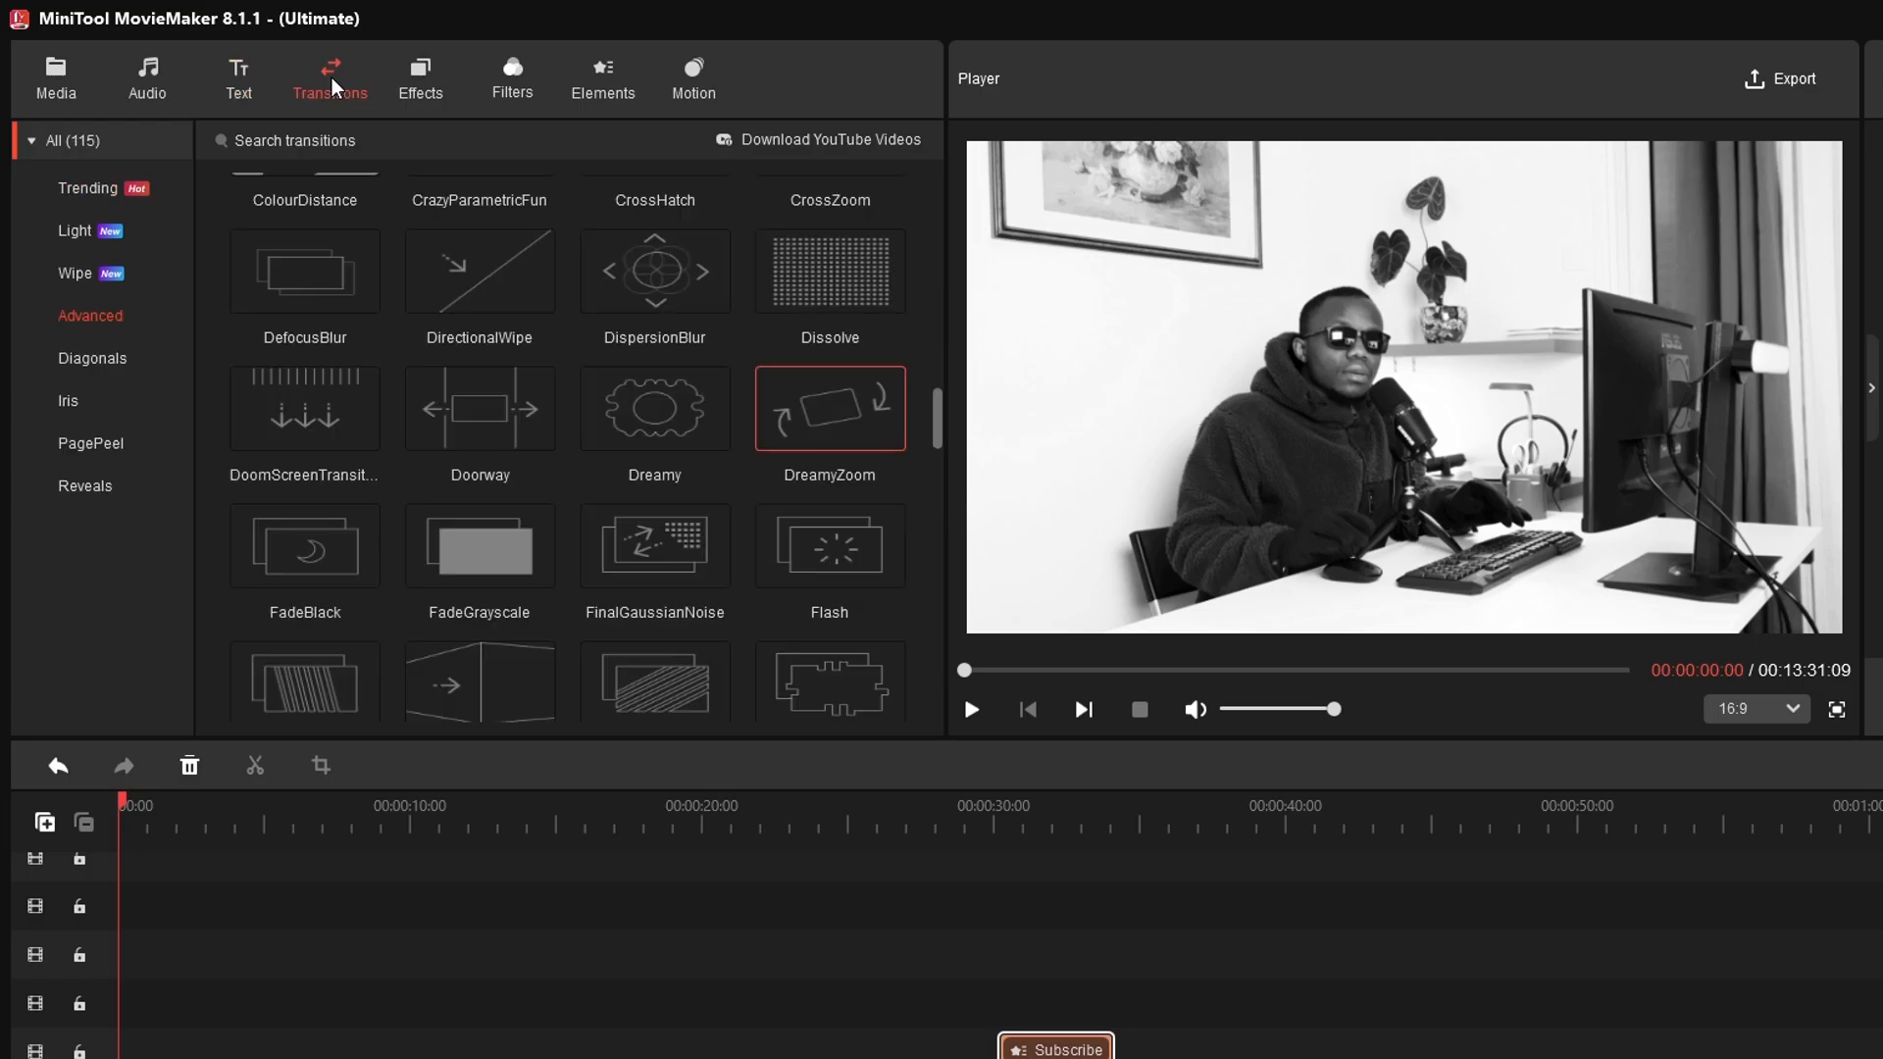
{"action": "left_click", "coordinate": [422, 98]}
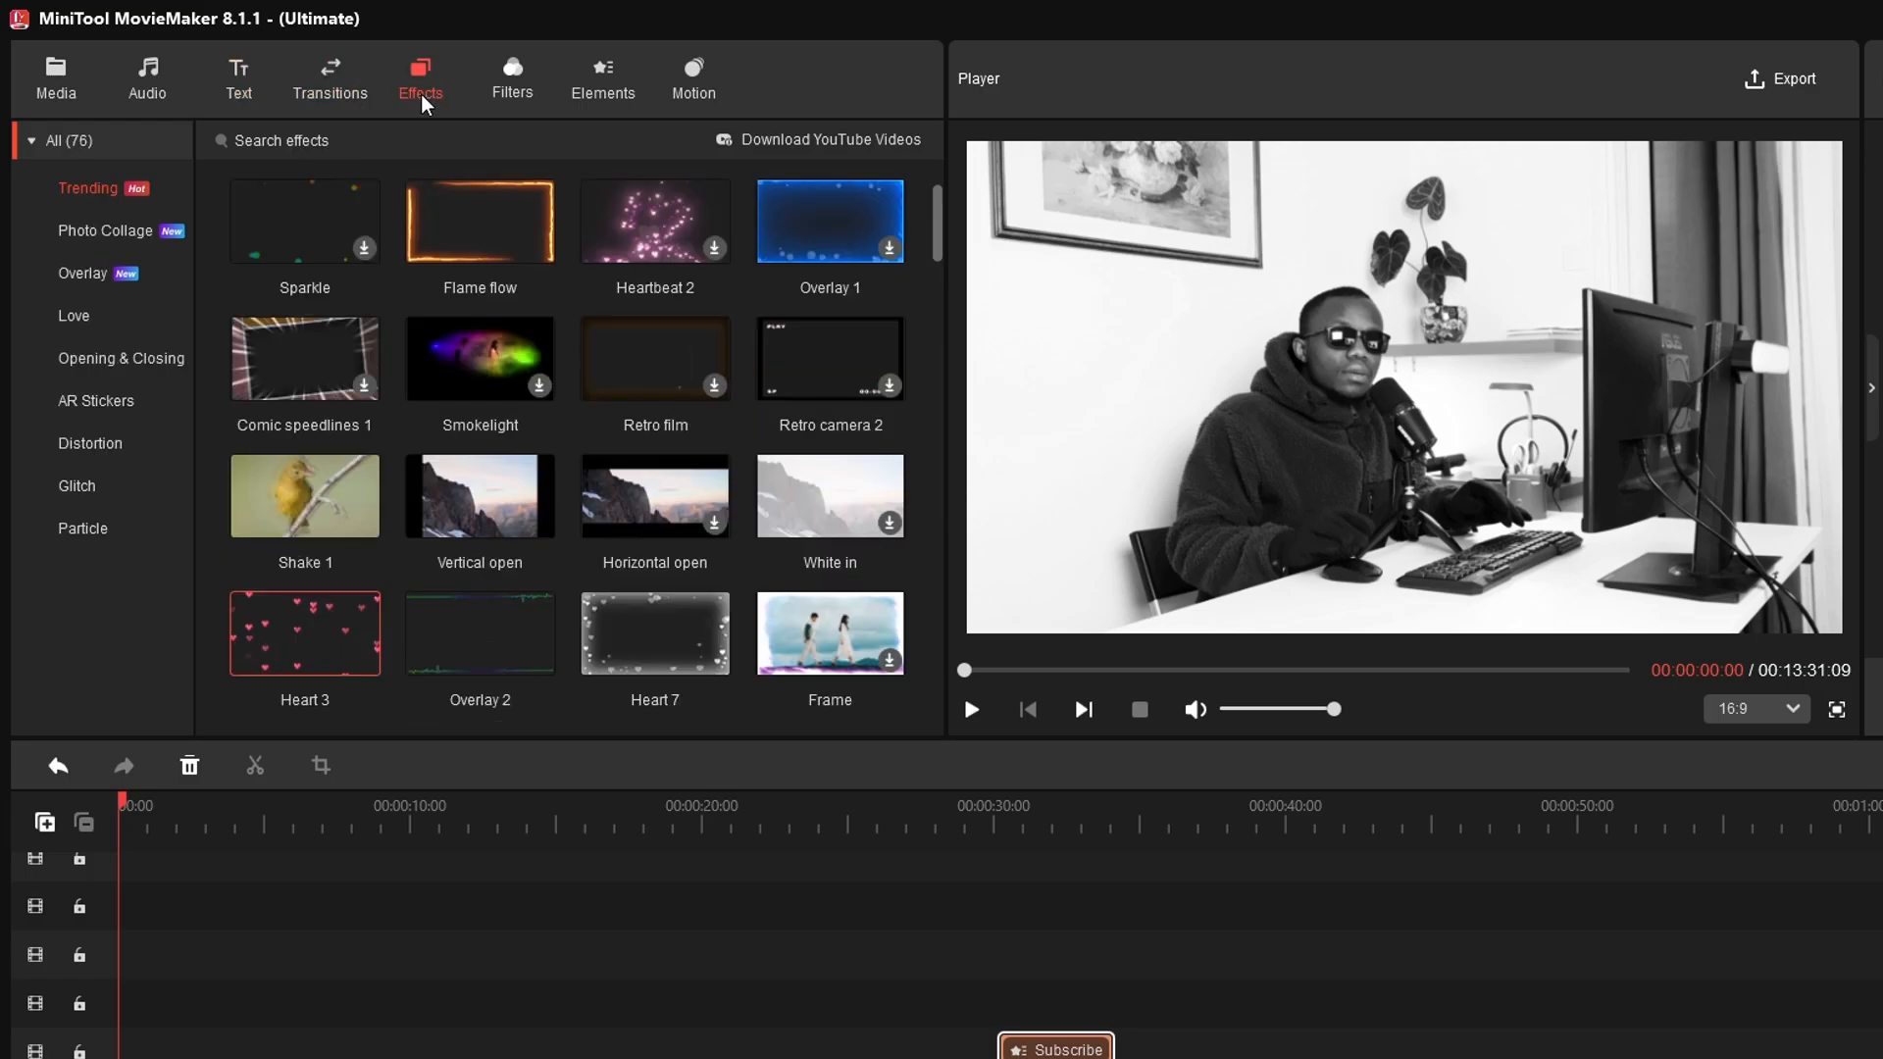
{"action": "left_click", "coordinate": [509, 91]}
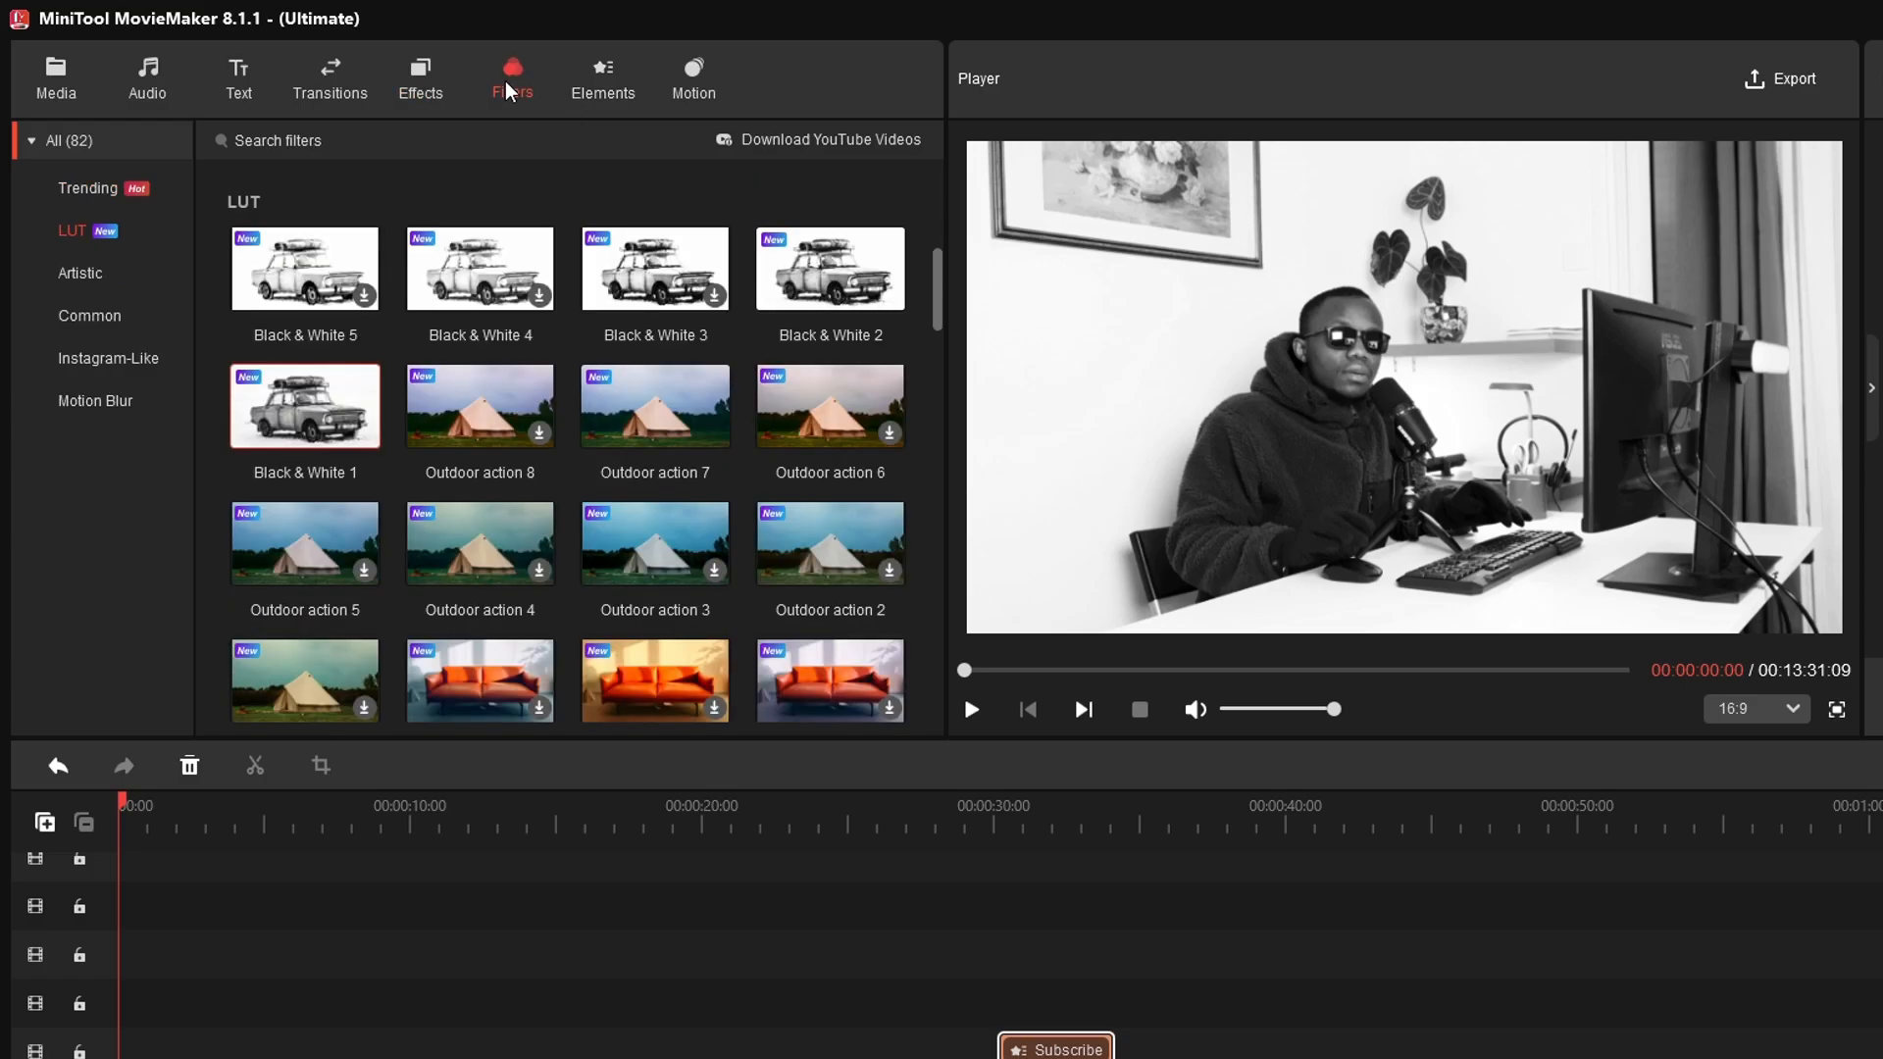
{"action": "left_click", "coordinate": [625, 92]}
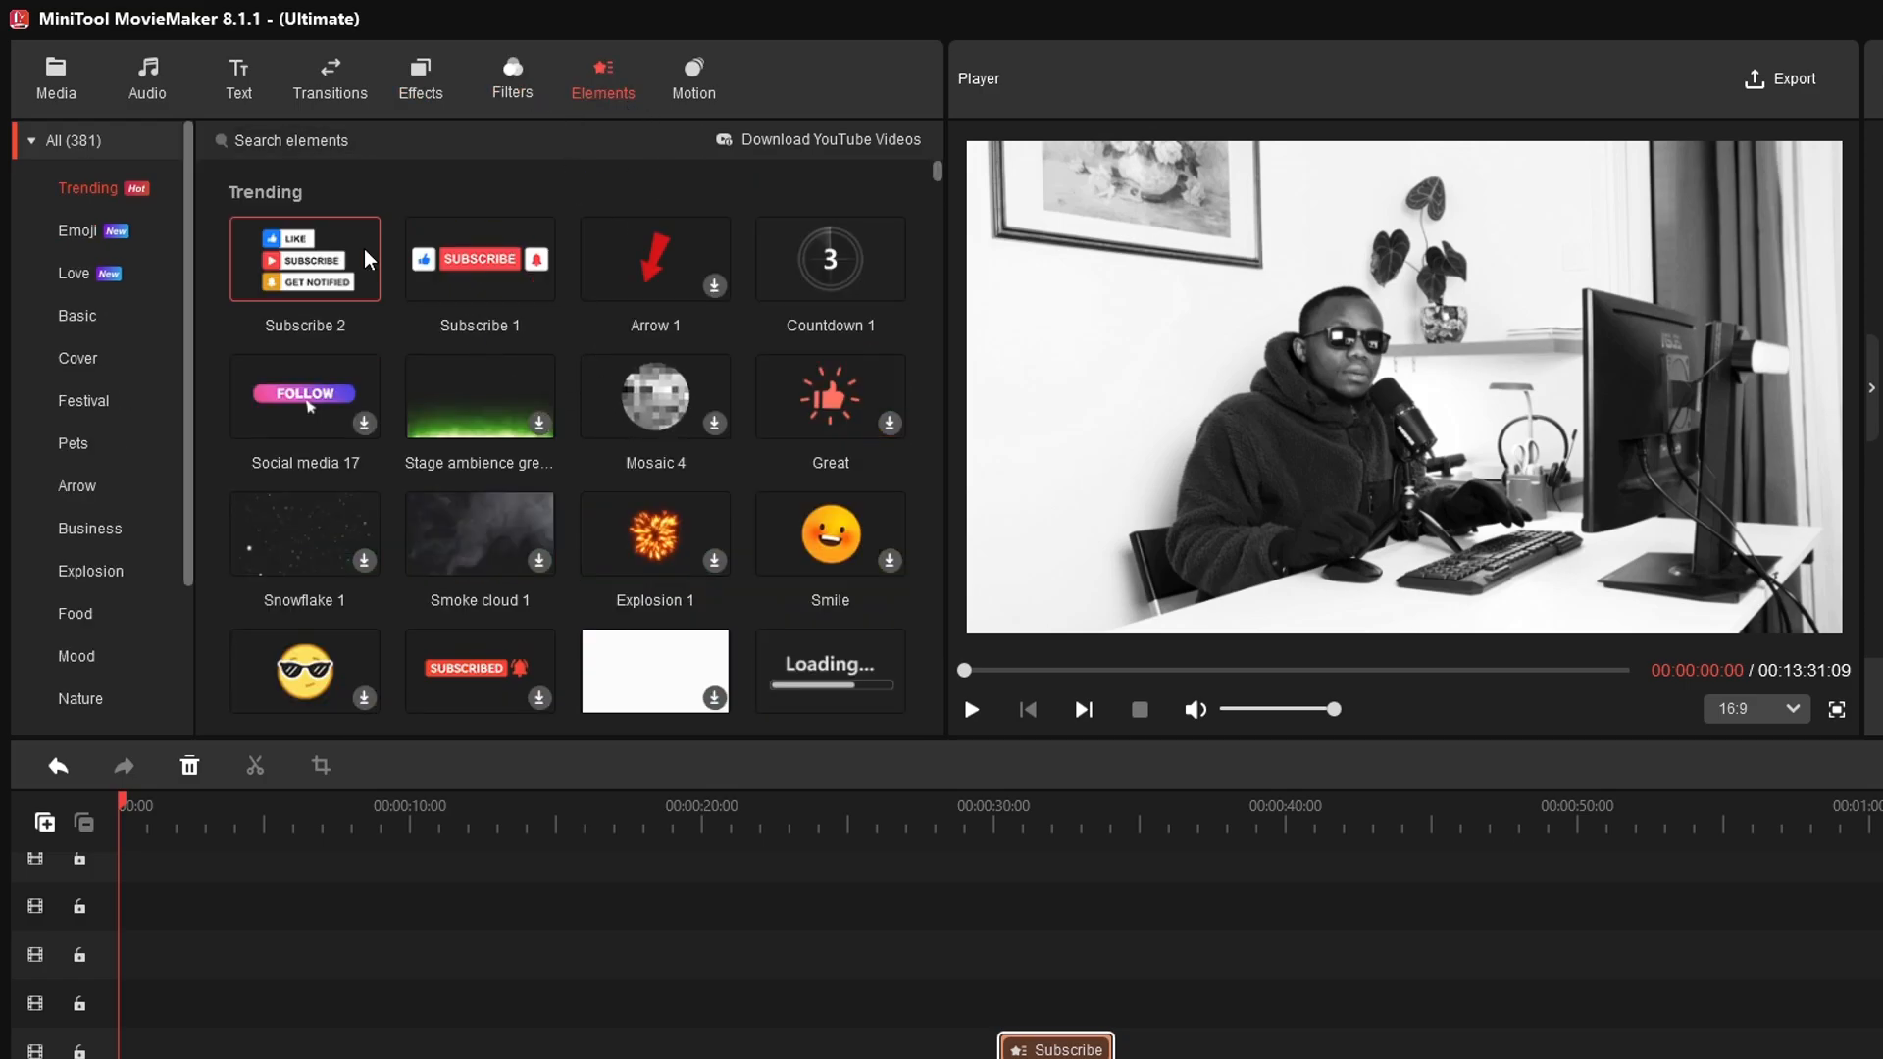
{"action": "left_click", "coordinate": [713, 92]}
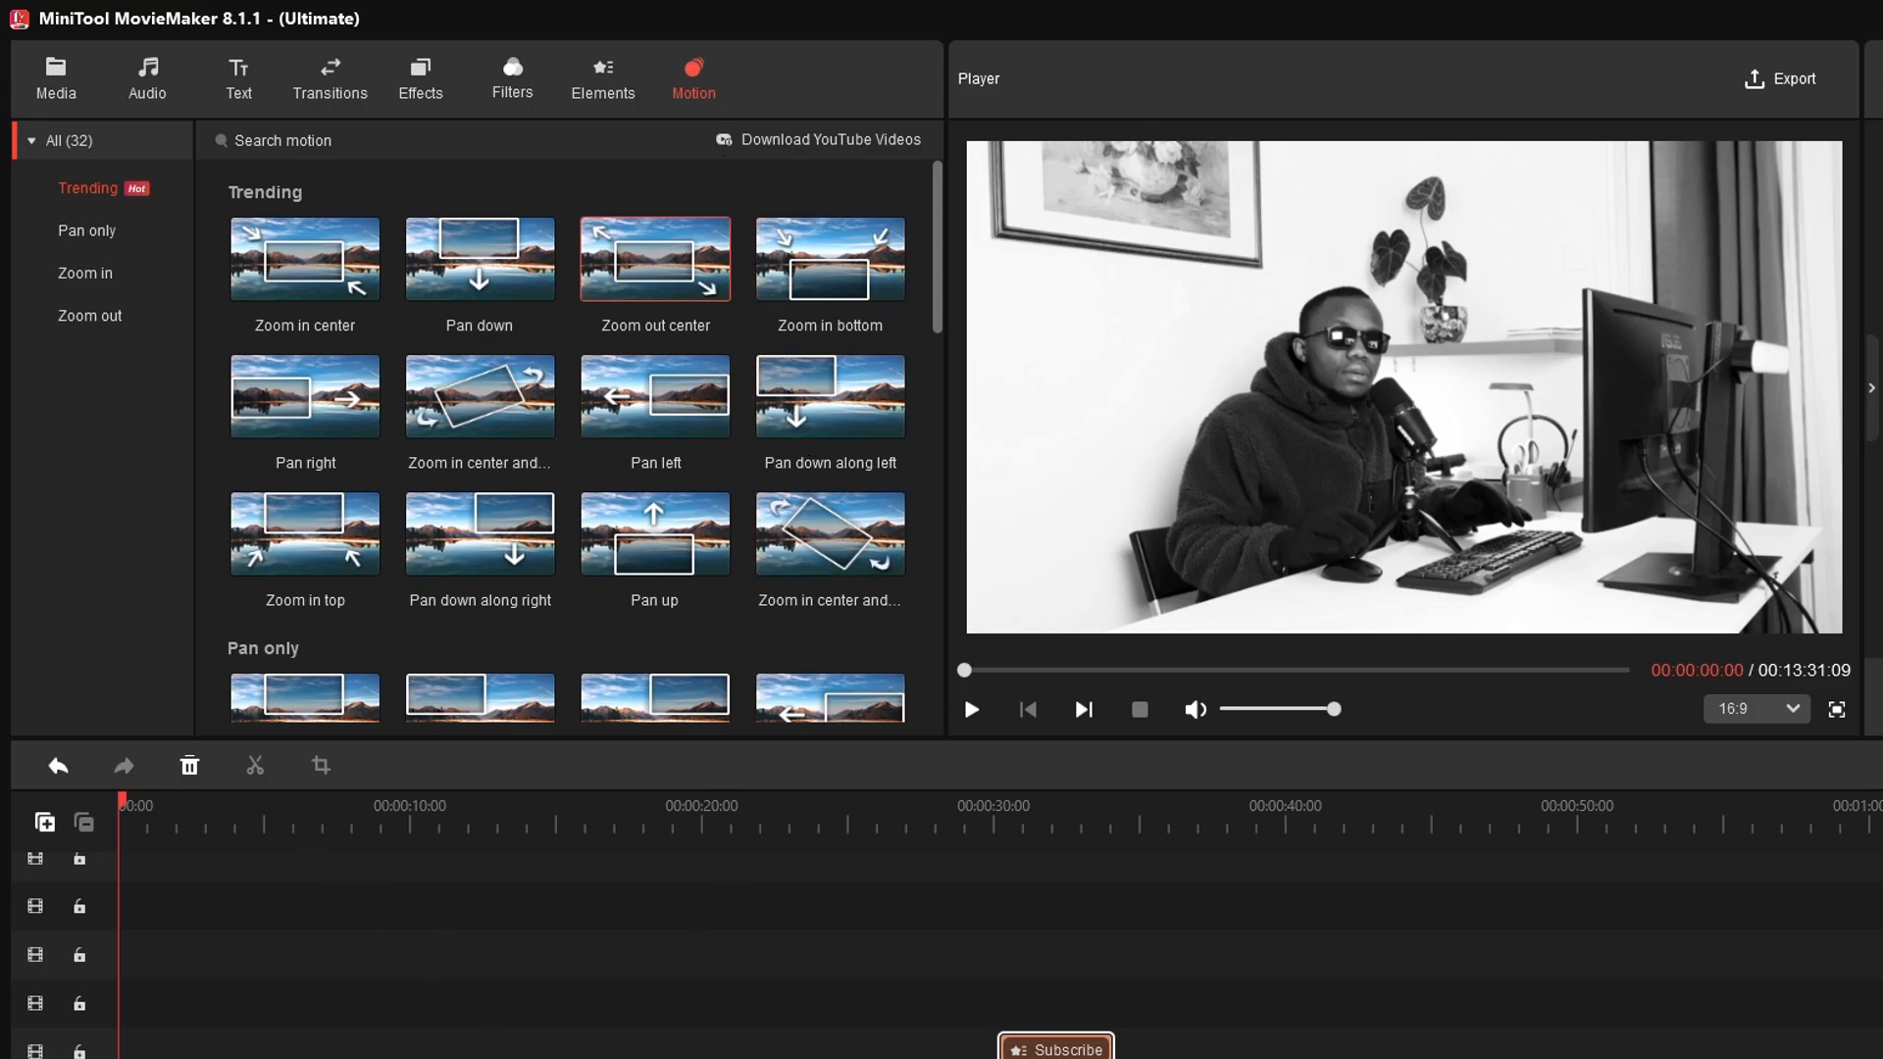
Step: Examine the speed options available for the black and white introduction clip on the main video track
{"action": "scroll", "coordinate": [440, 983], "scroll_direction": "down", "scroll_amount": 2}
{"action": "left_click", "coordinate": [639, 1031]}
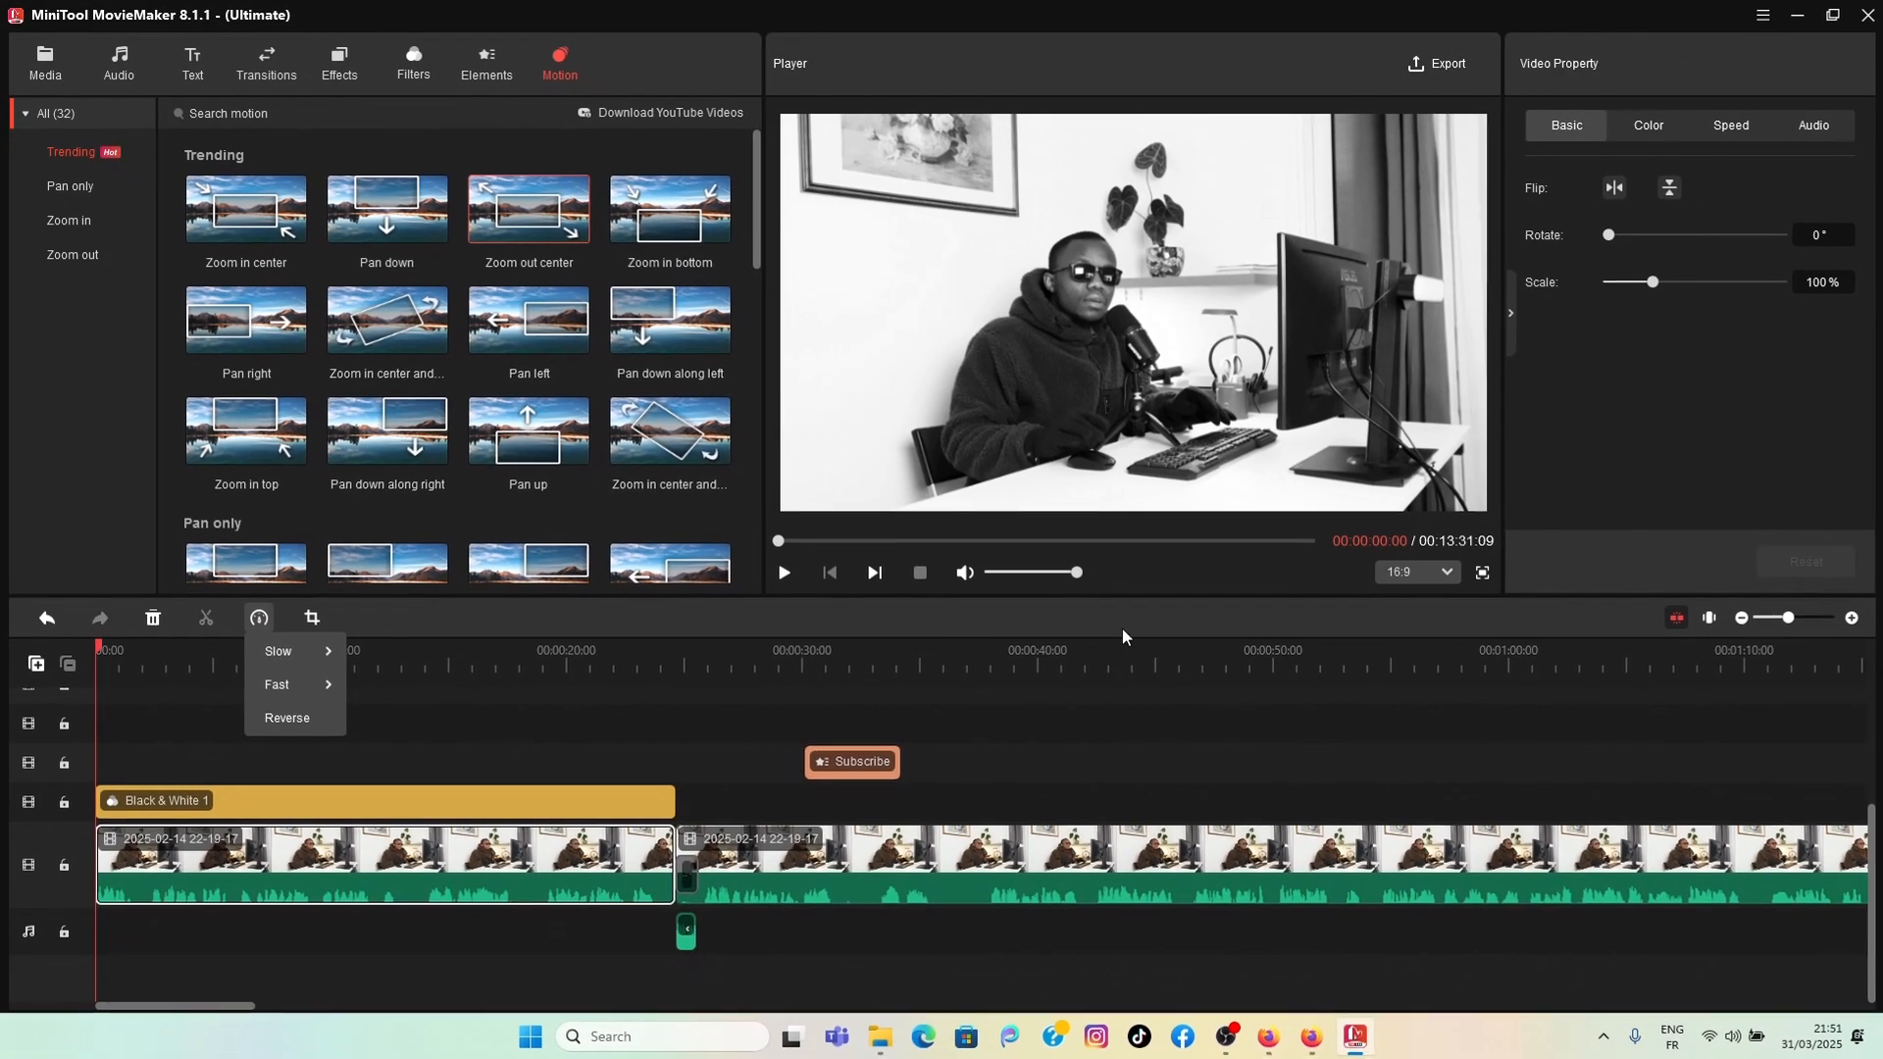
{"action": "left_click", "coordinate": [1268, 695]}
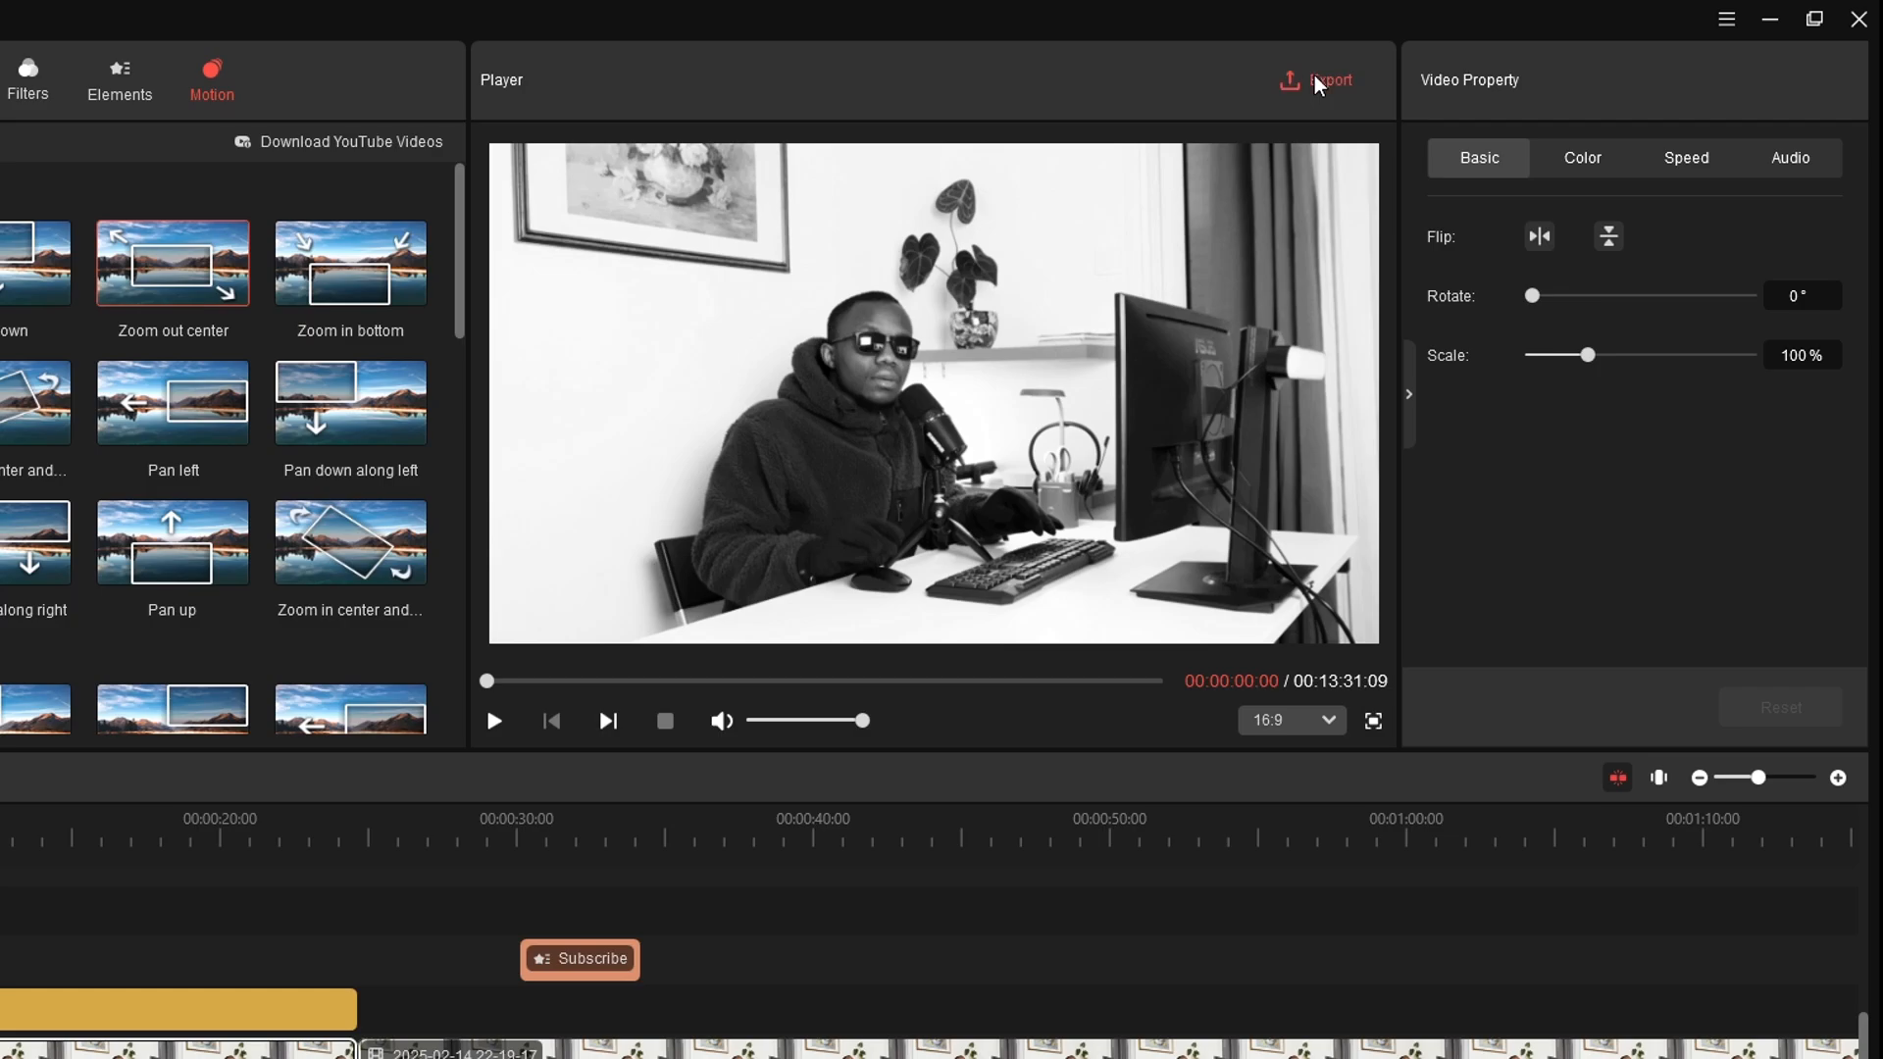
Step: Open the export settings, look at the formats offered for devices and return to PC output
{"action": "left_click", "coordinate": [1315, 76]}
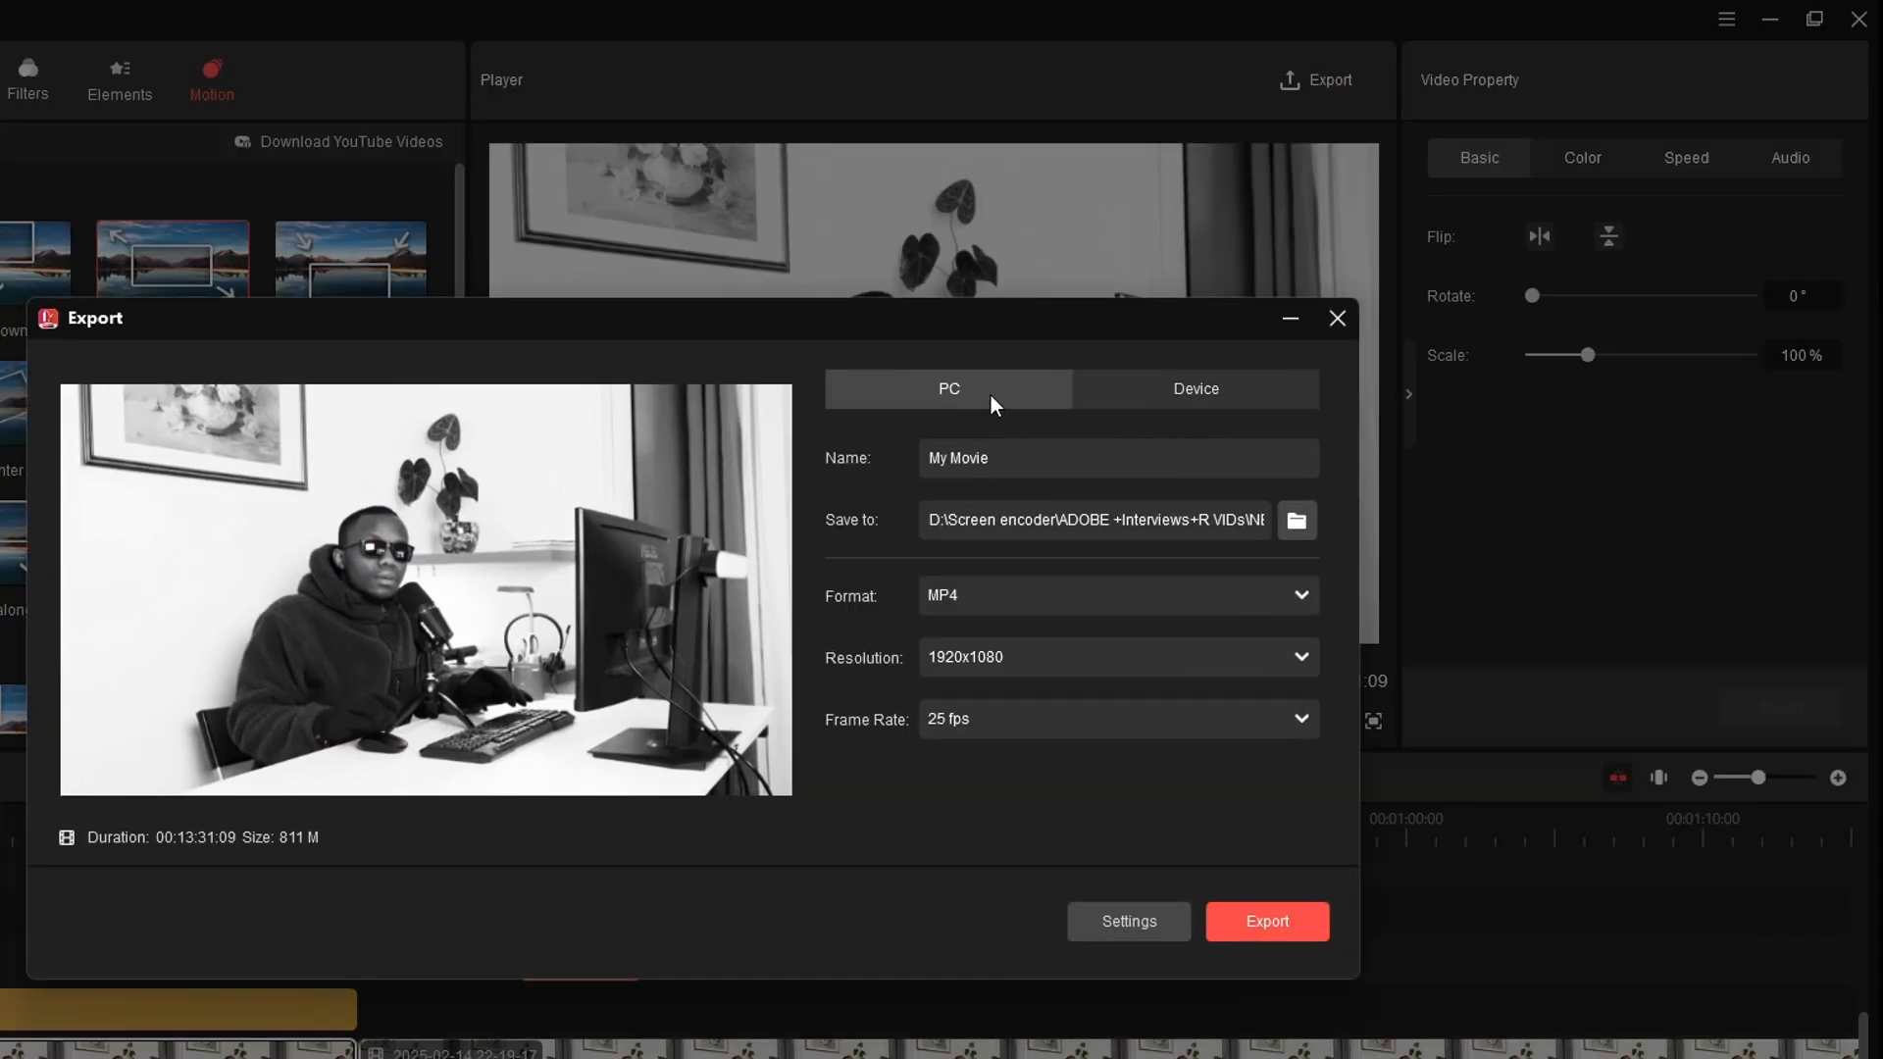
{"action": "left_click", "coordinate": [1188, 389]}
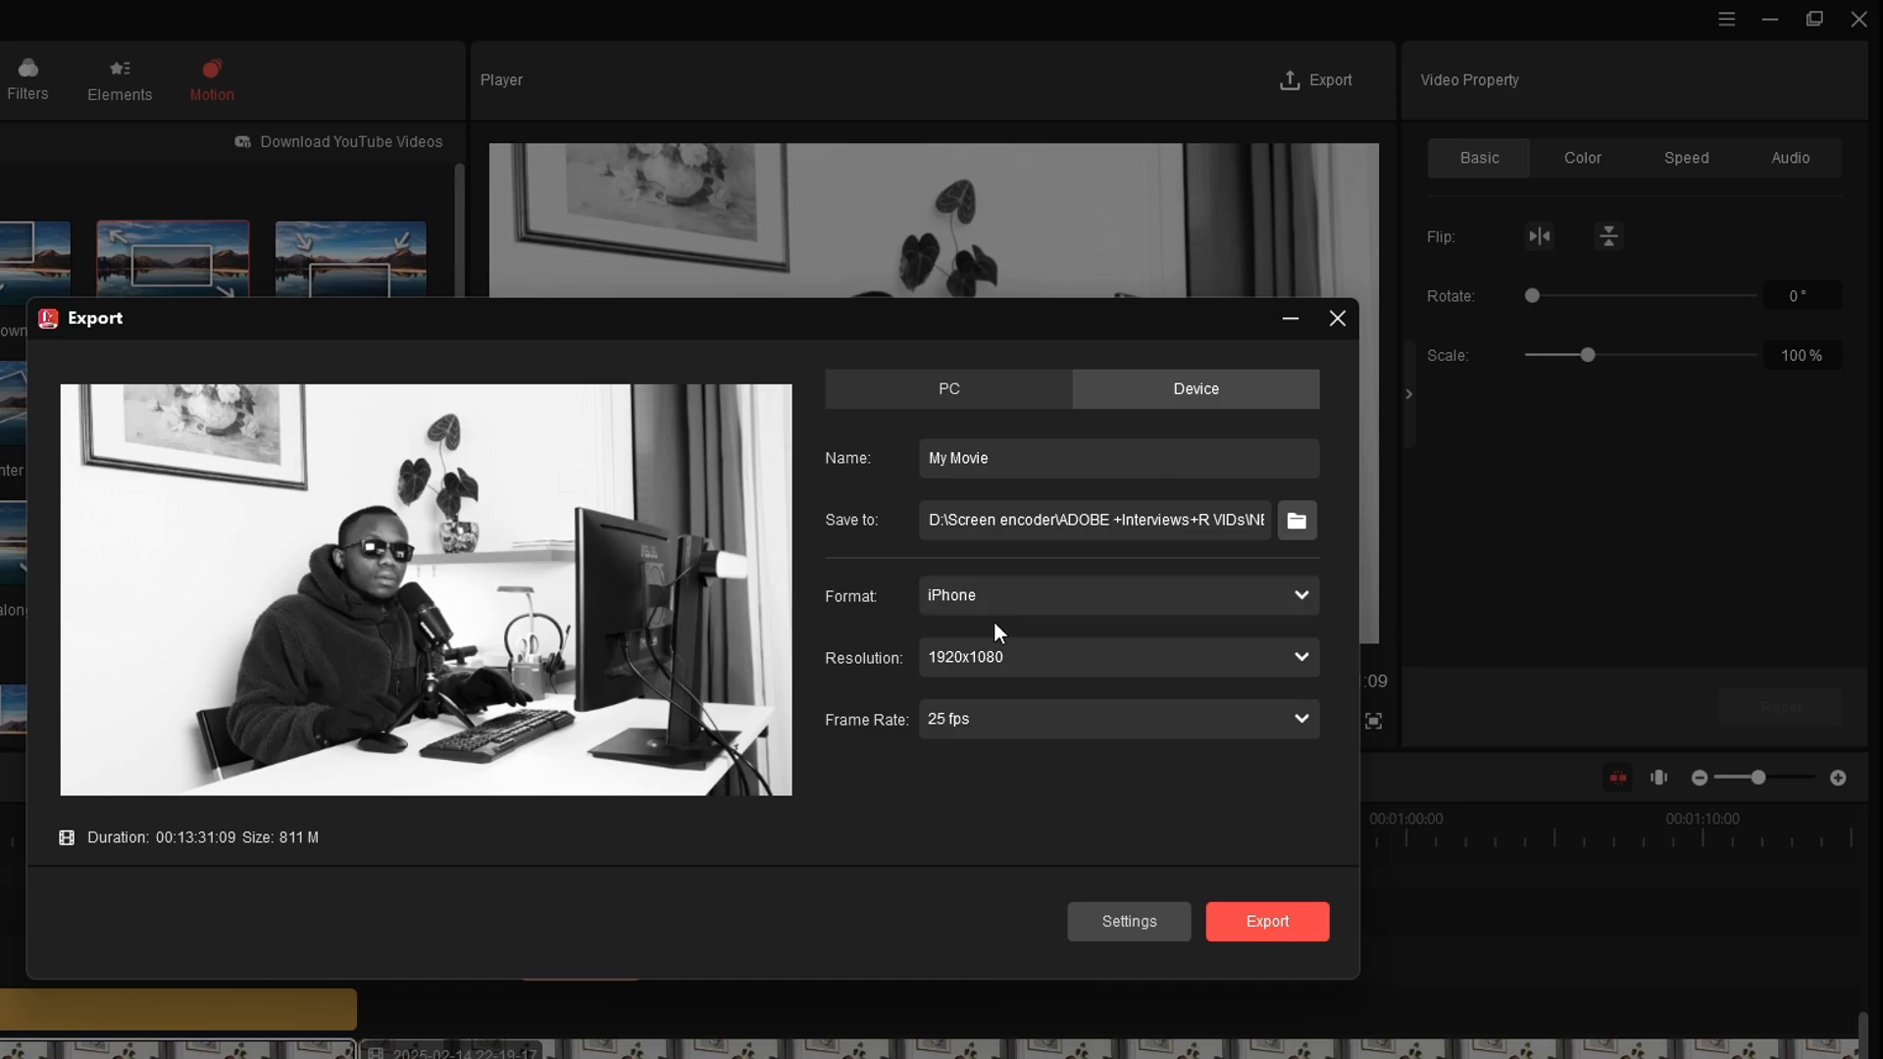
{"action": "left_click", "coordinate": [1026, 592]}
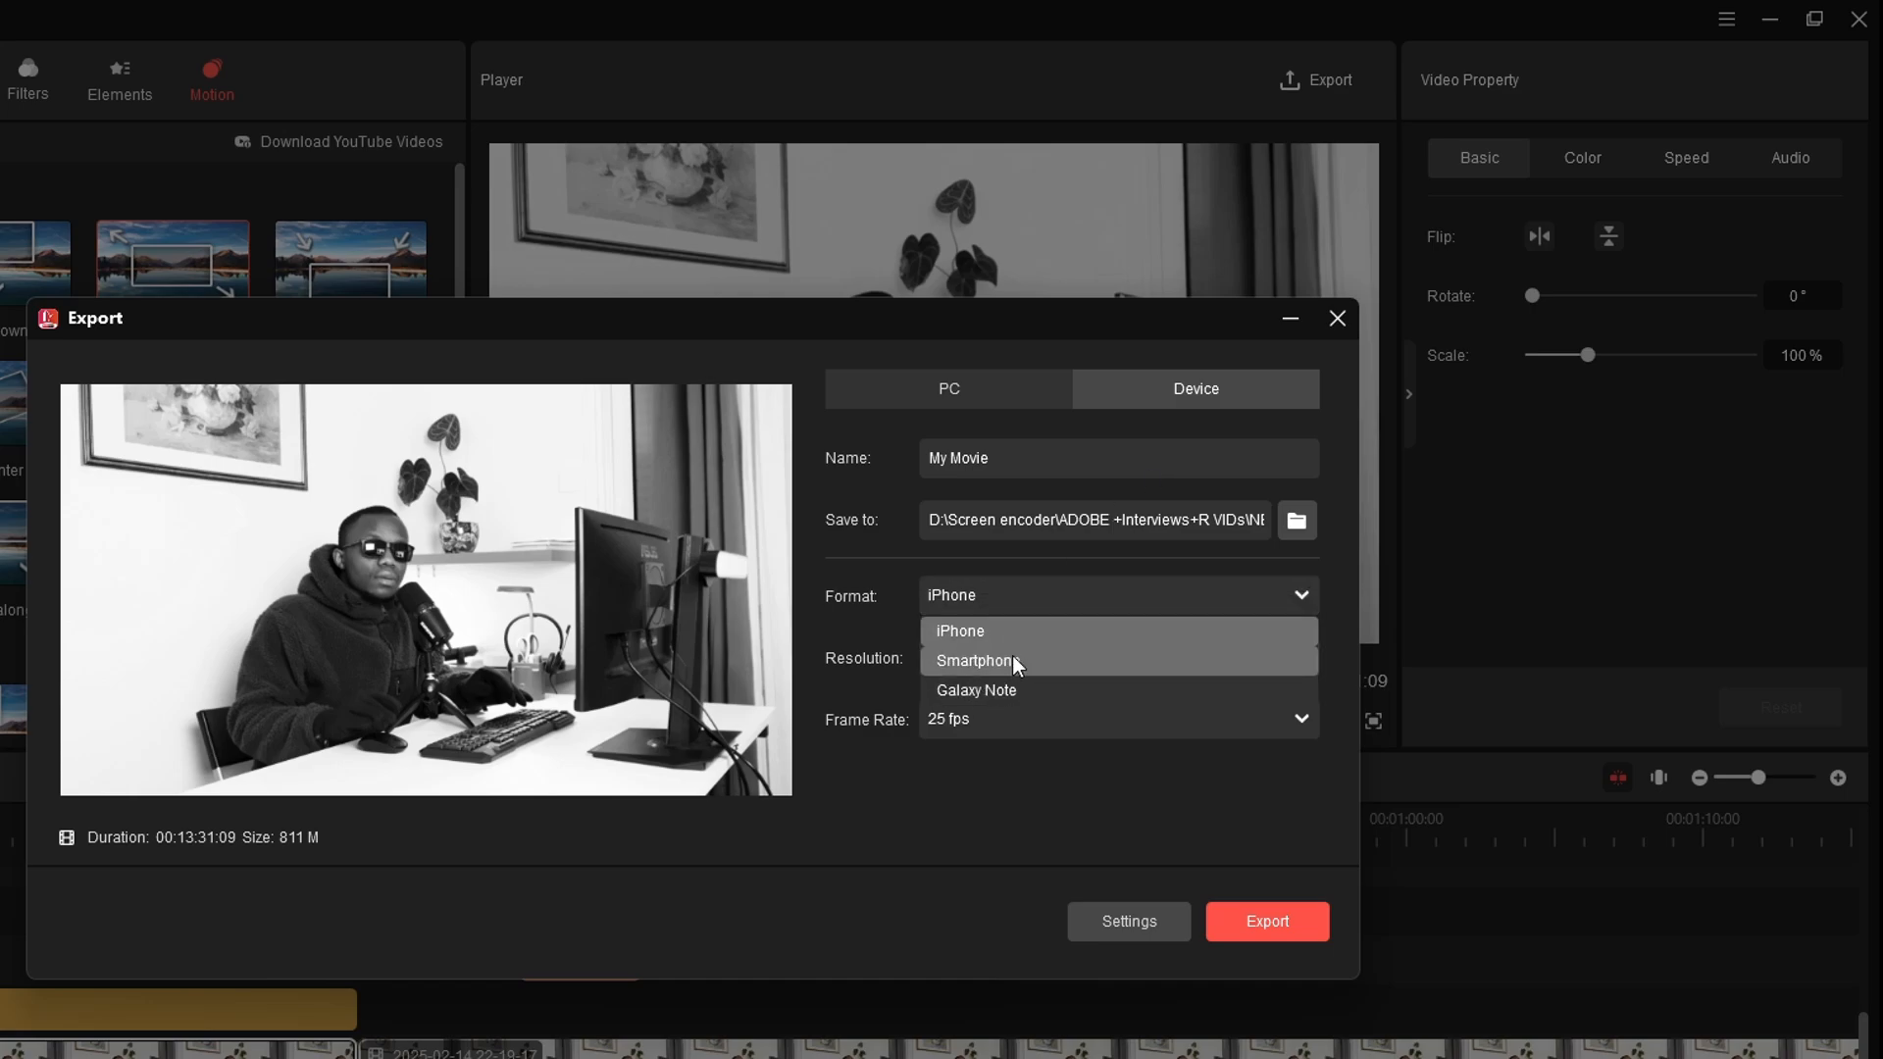
{"action": "left_click", "coordinate": [985, 374]}
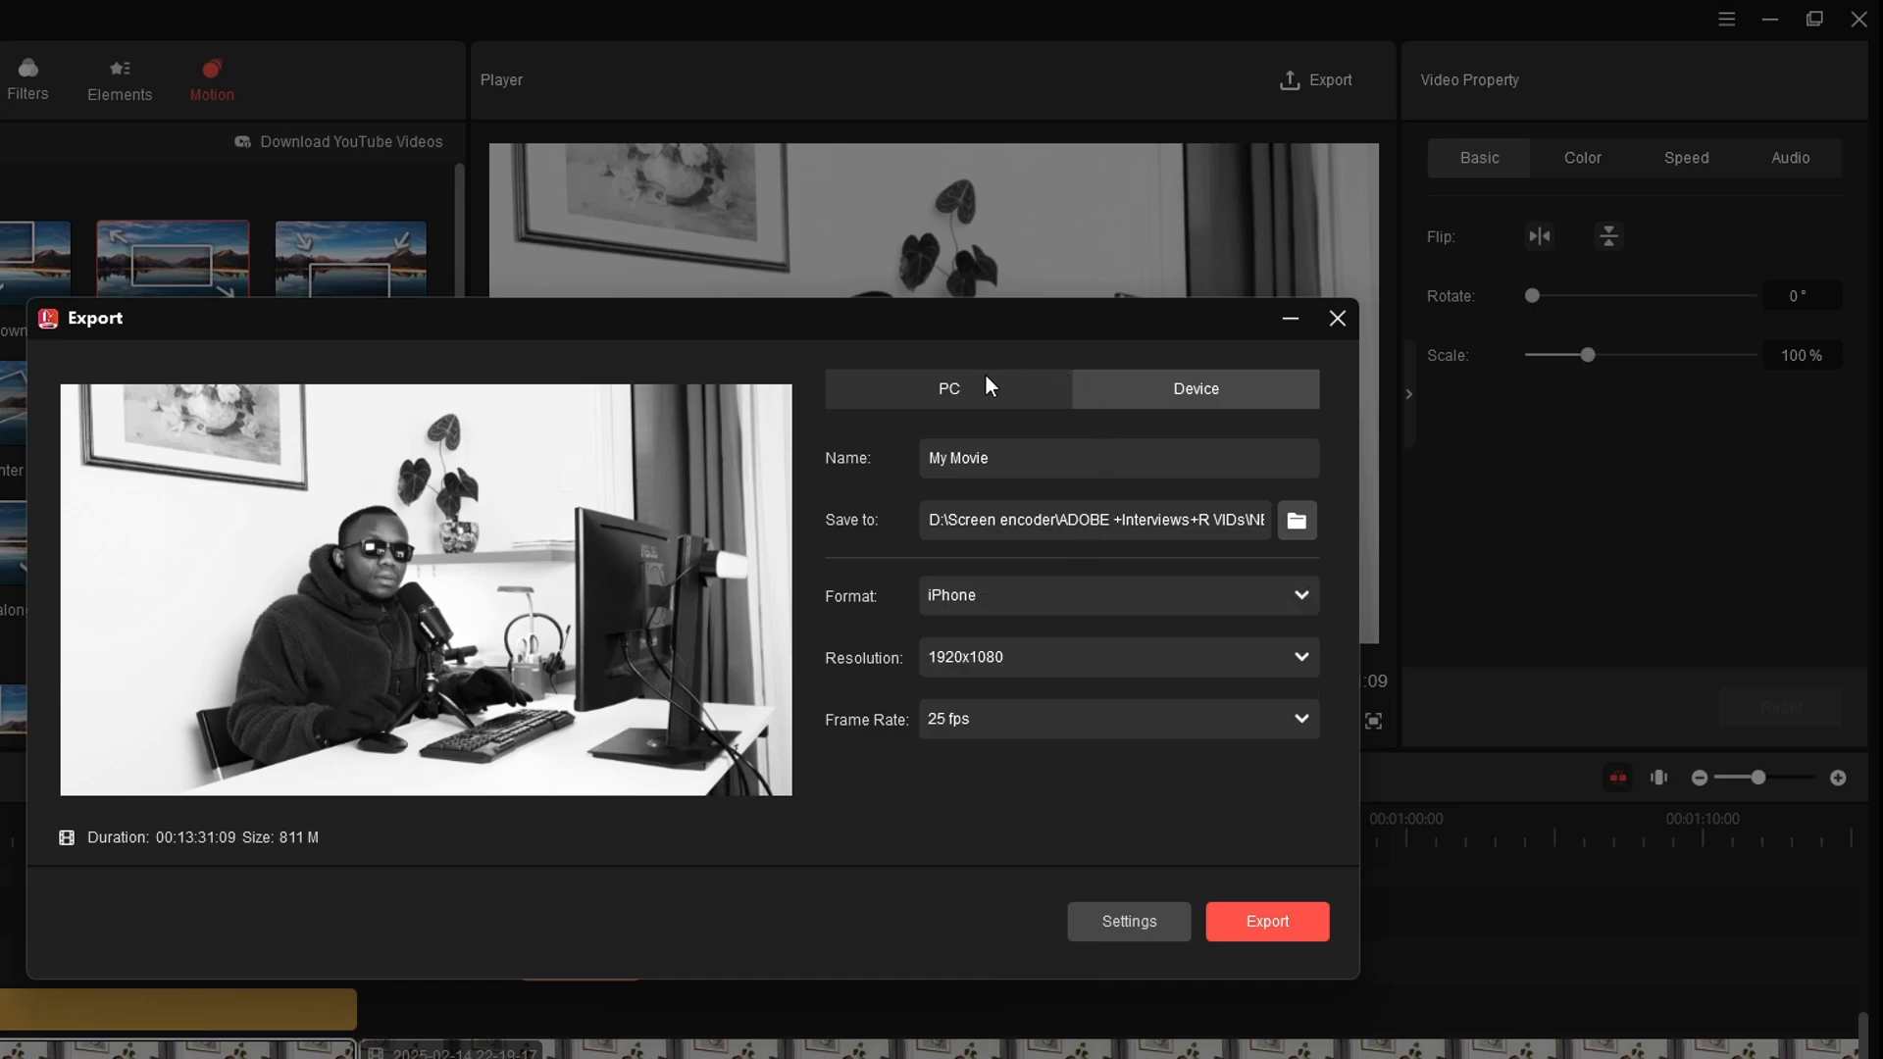
{"action": "left_click", "coordinate": [978, 391]}
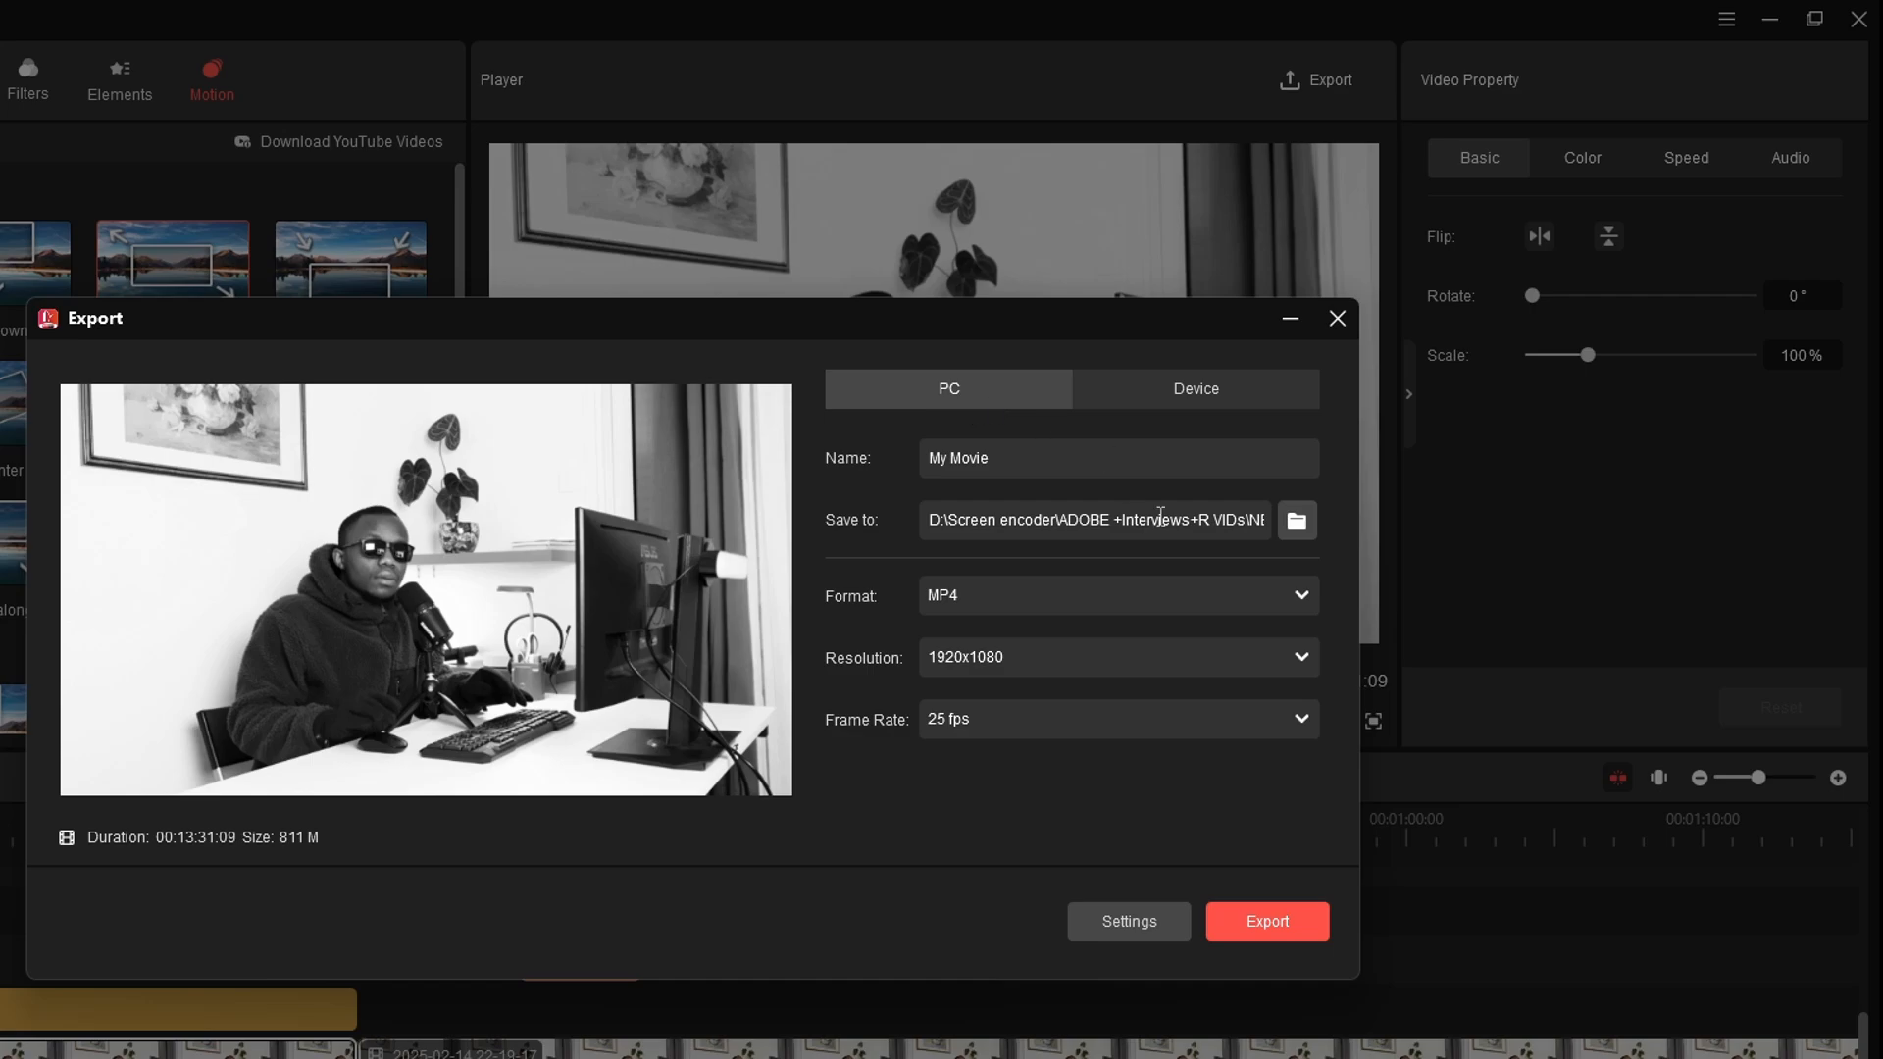
Step: Name the exported movie "Don't Leave Your Job This is Why"
{"action": "left_click_drag", "start_coordinate": [1008, 461], "coordinate": [853, 468]}
{"action": "type", "text": "Don't Leave Your Job This is W"}
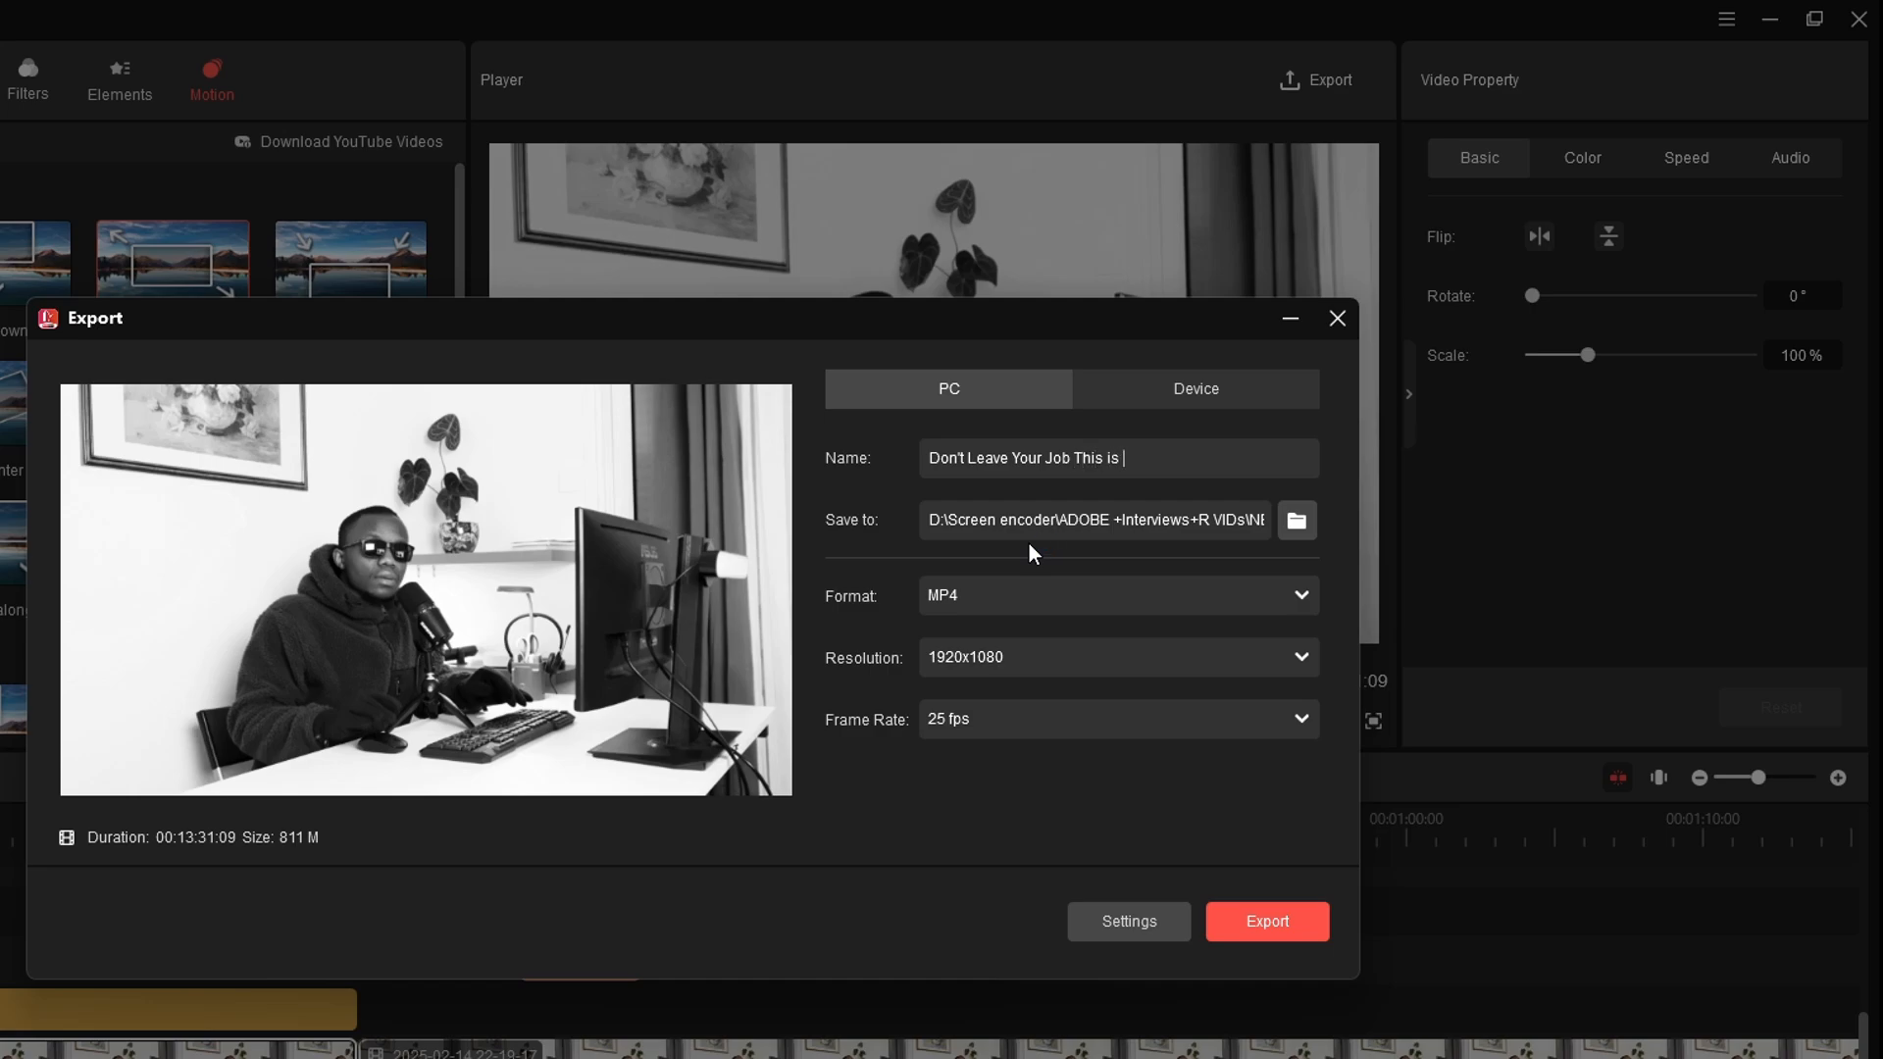
{"action": "type", "text": "hy"}
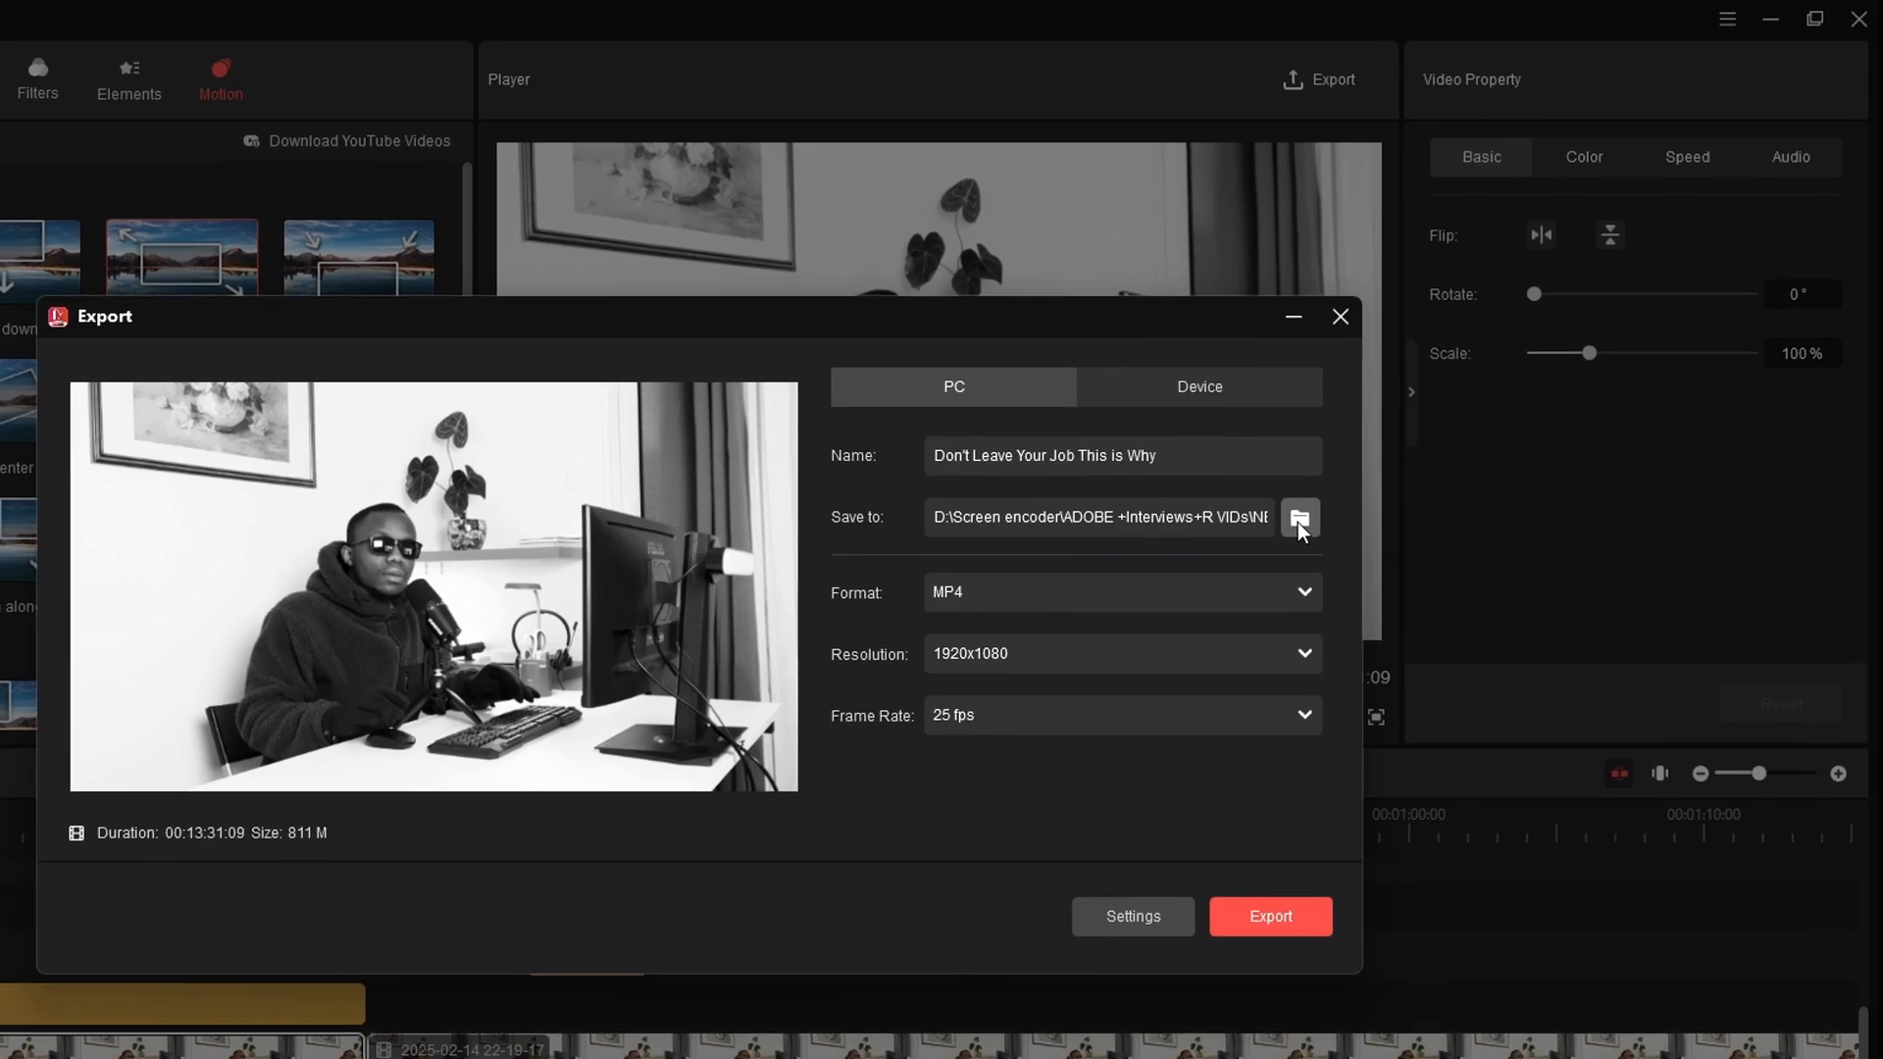
Step: Choose the "Don't leave your job this is why" folder inside New Again as the export's save location
{"action": "left_click", "coordinate": [1296, 522]}
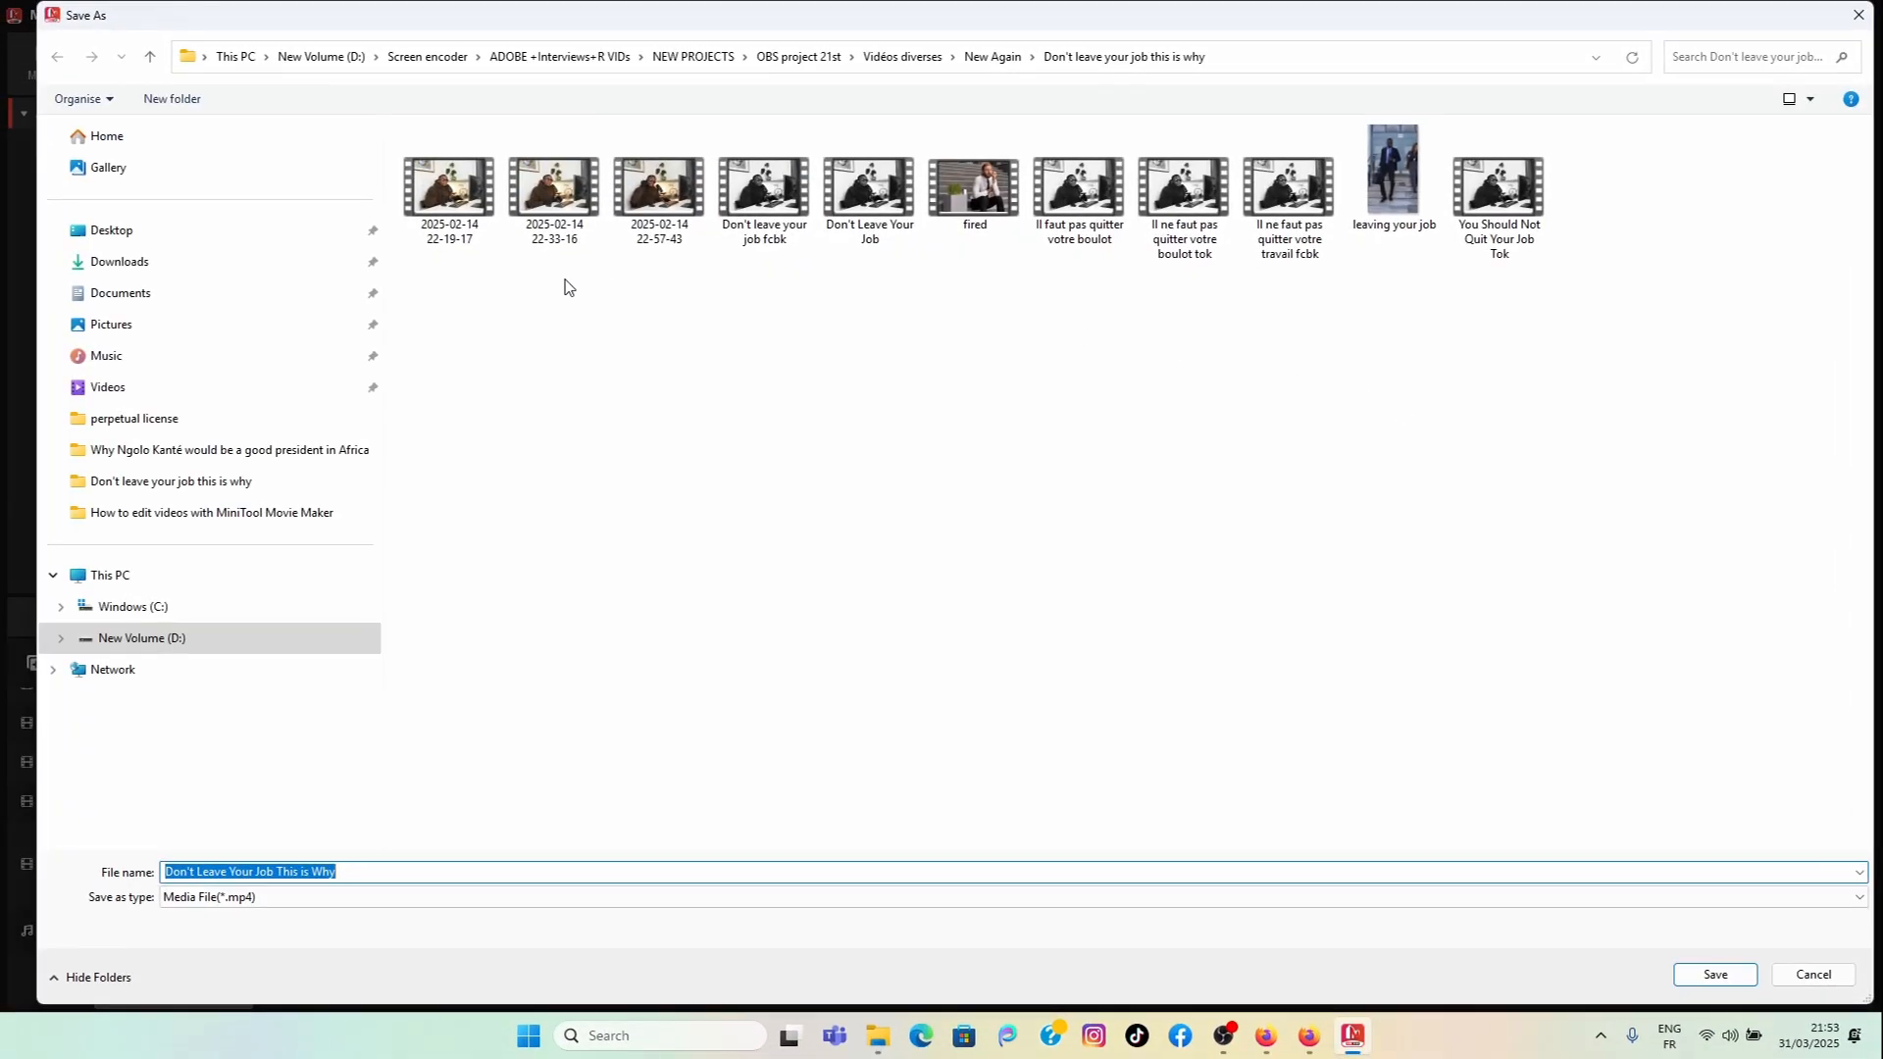
{"action": "left_click", "coordinate": [150, 56]}
{"action": "left_click", "coordinate": [538, 216]}
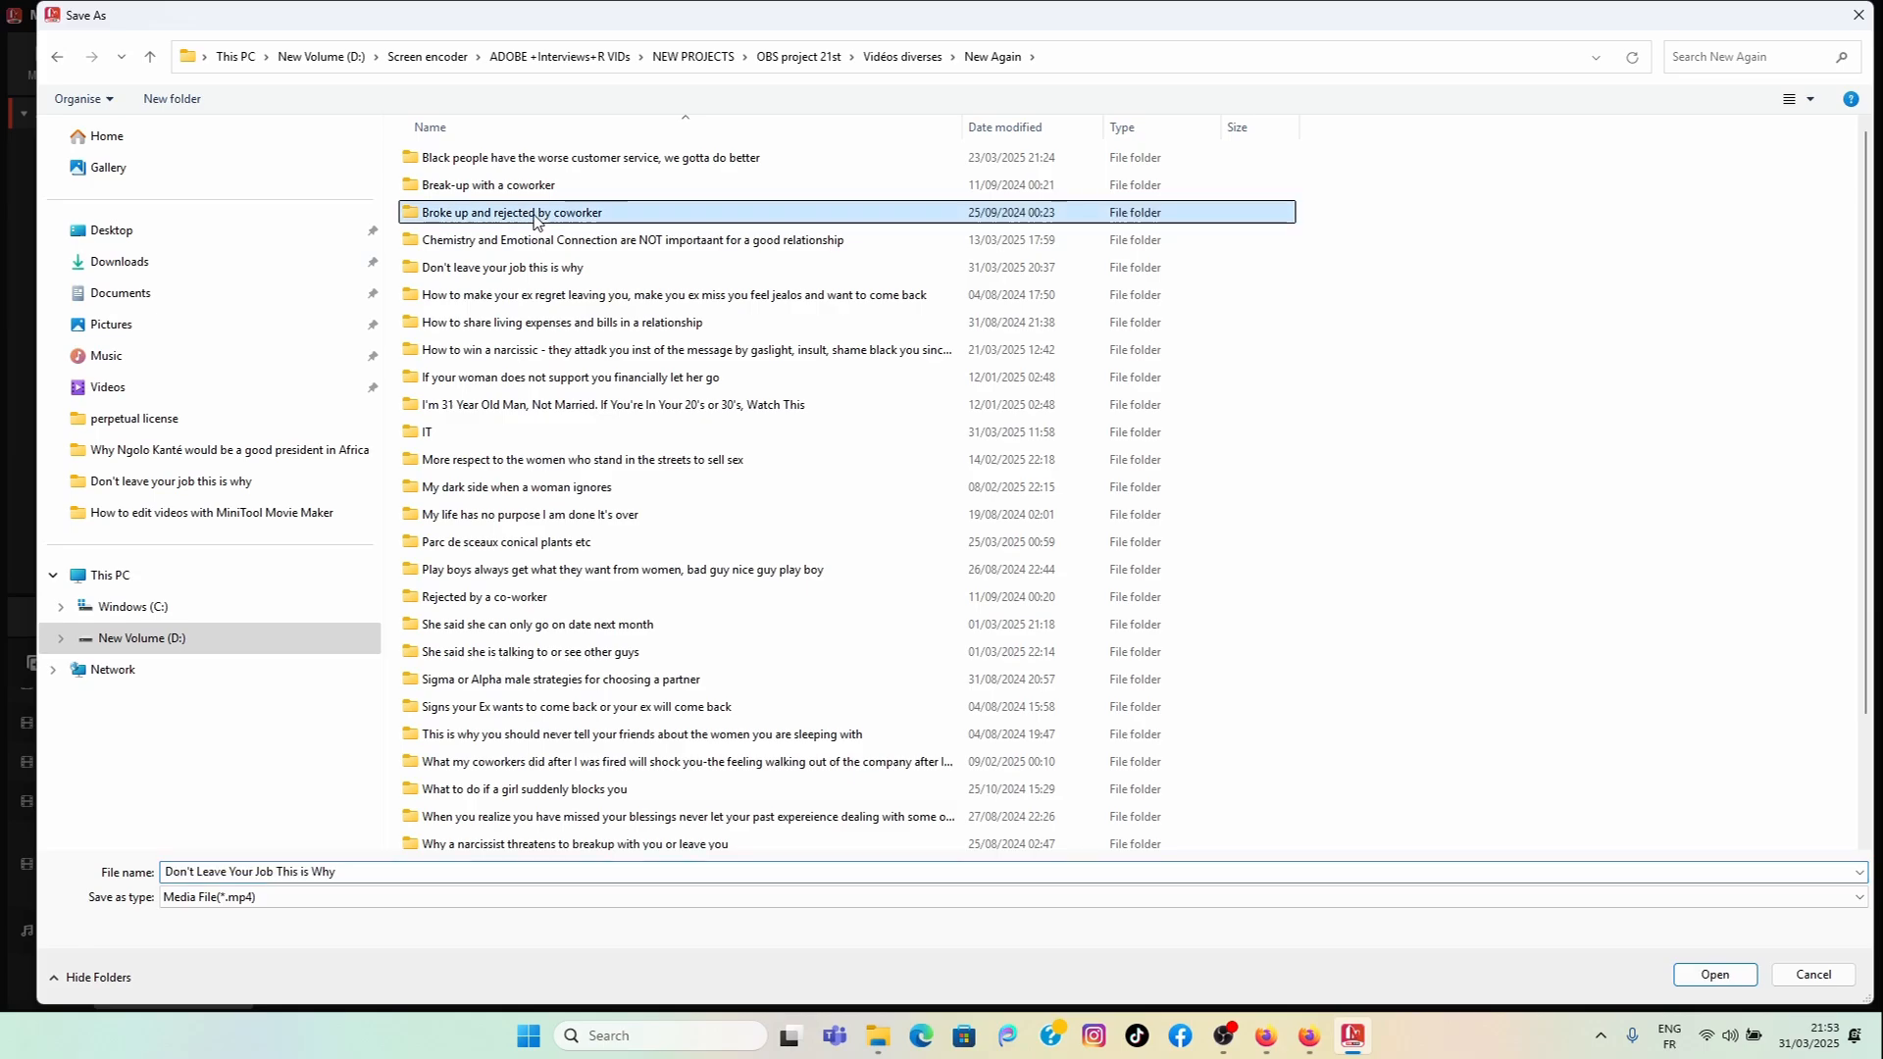
{"action": "left_click", "coordinate": [524, 272]}
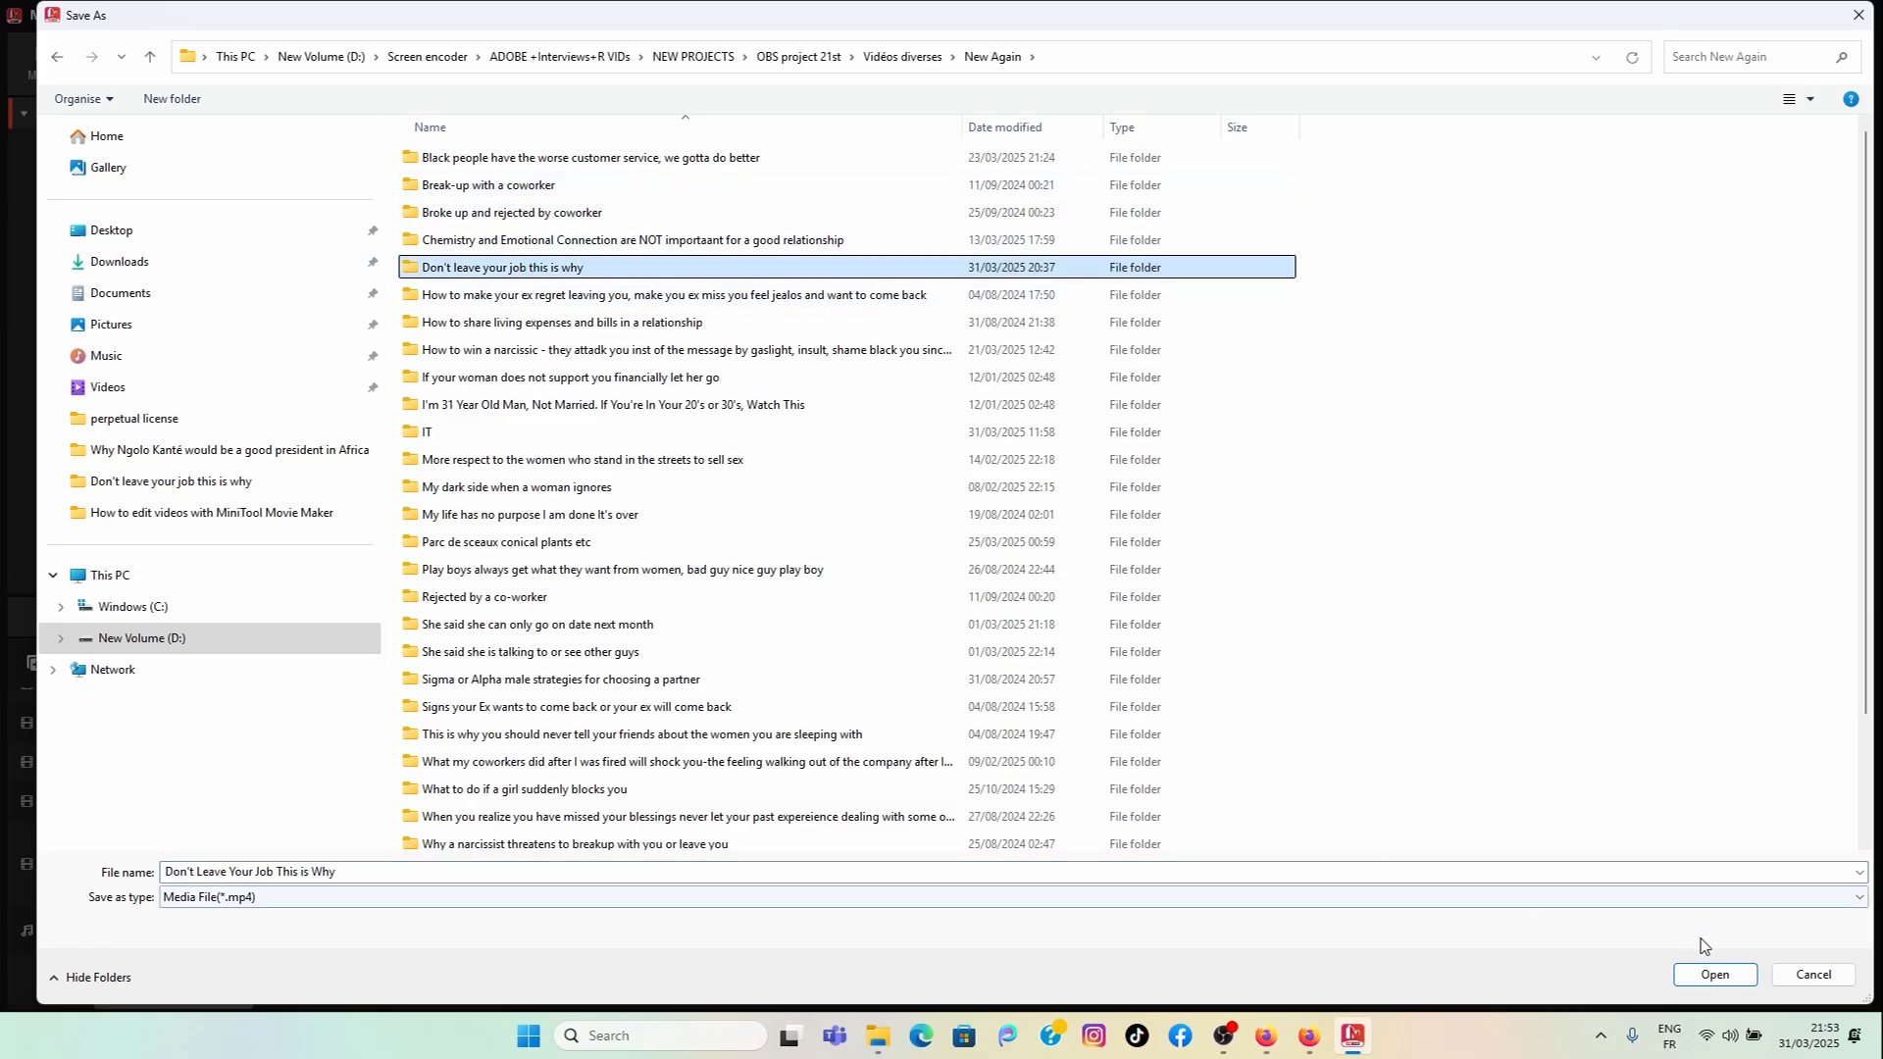
{"action": "left_click", "coordinate": [1718, 975]}
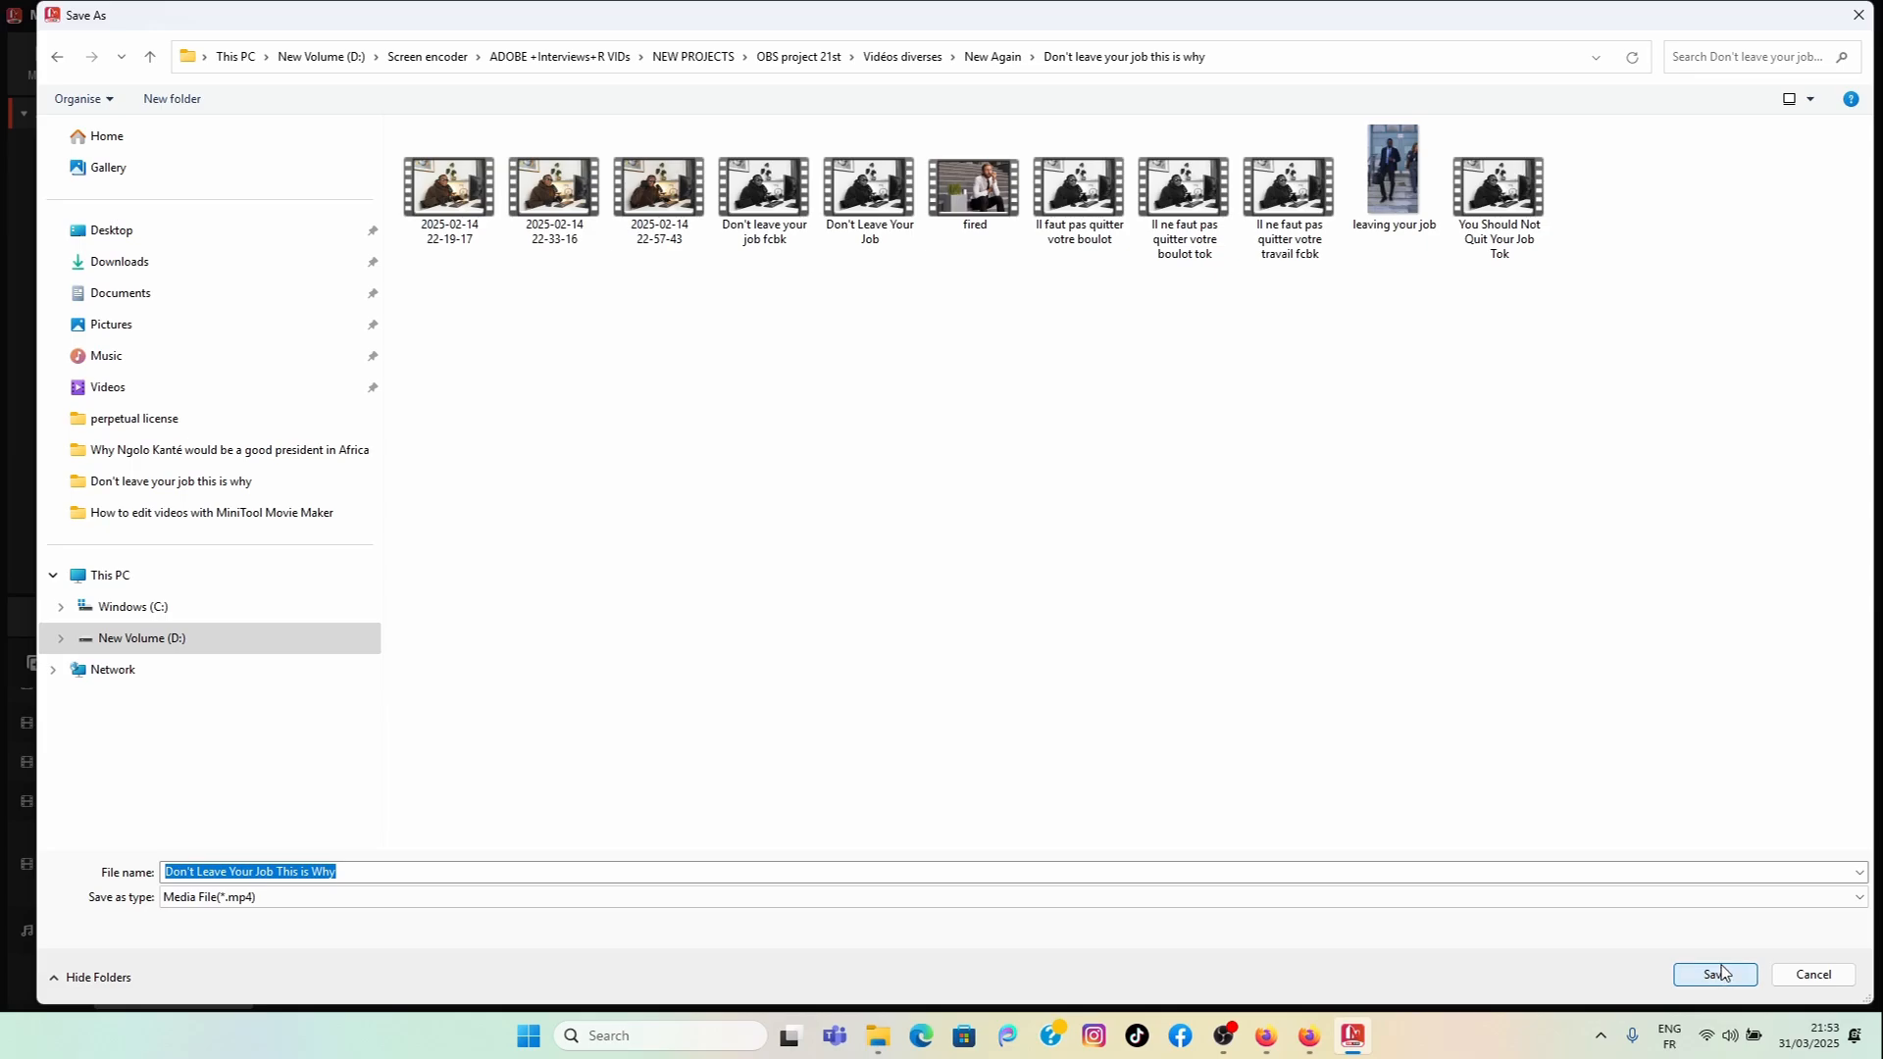
{"action": "left_click", "coordinate": [1721, 974]}
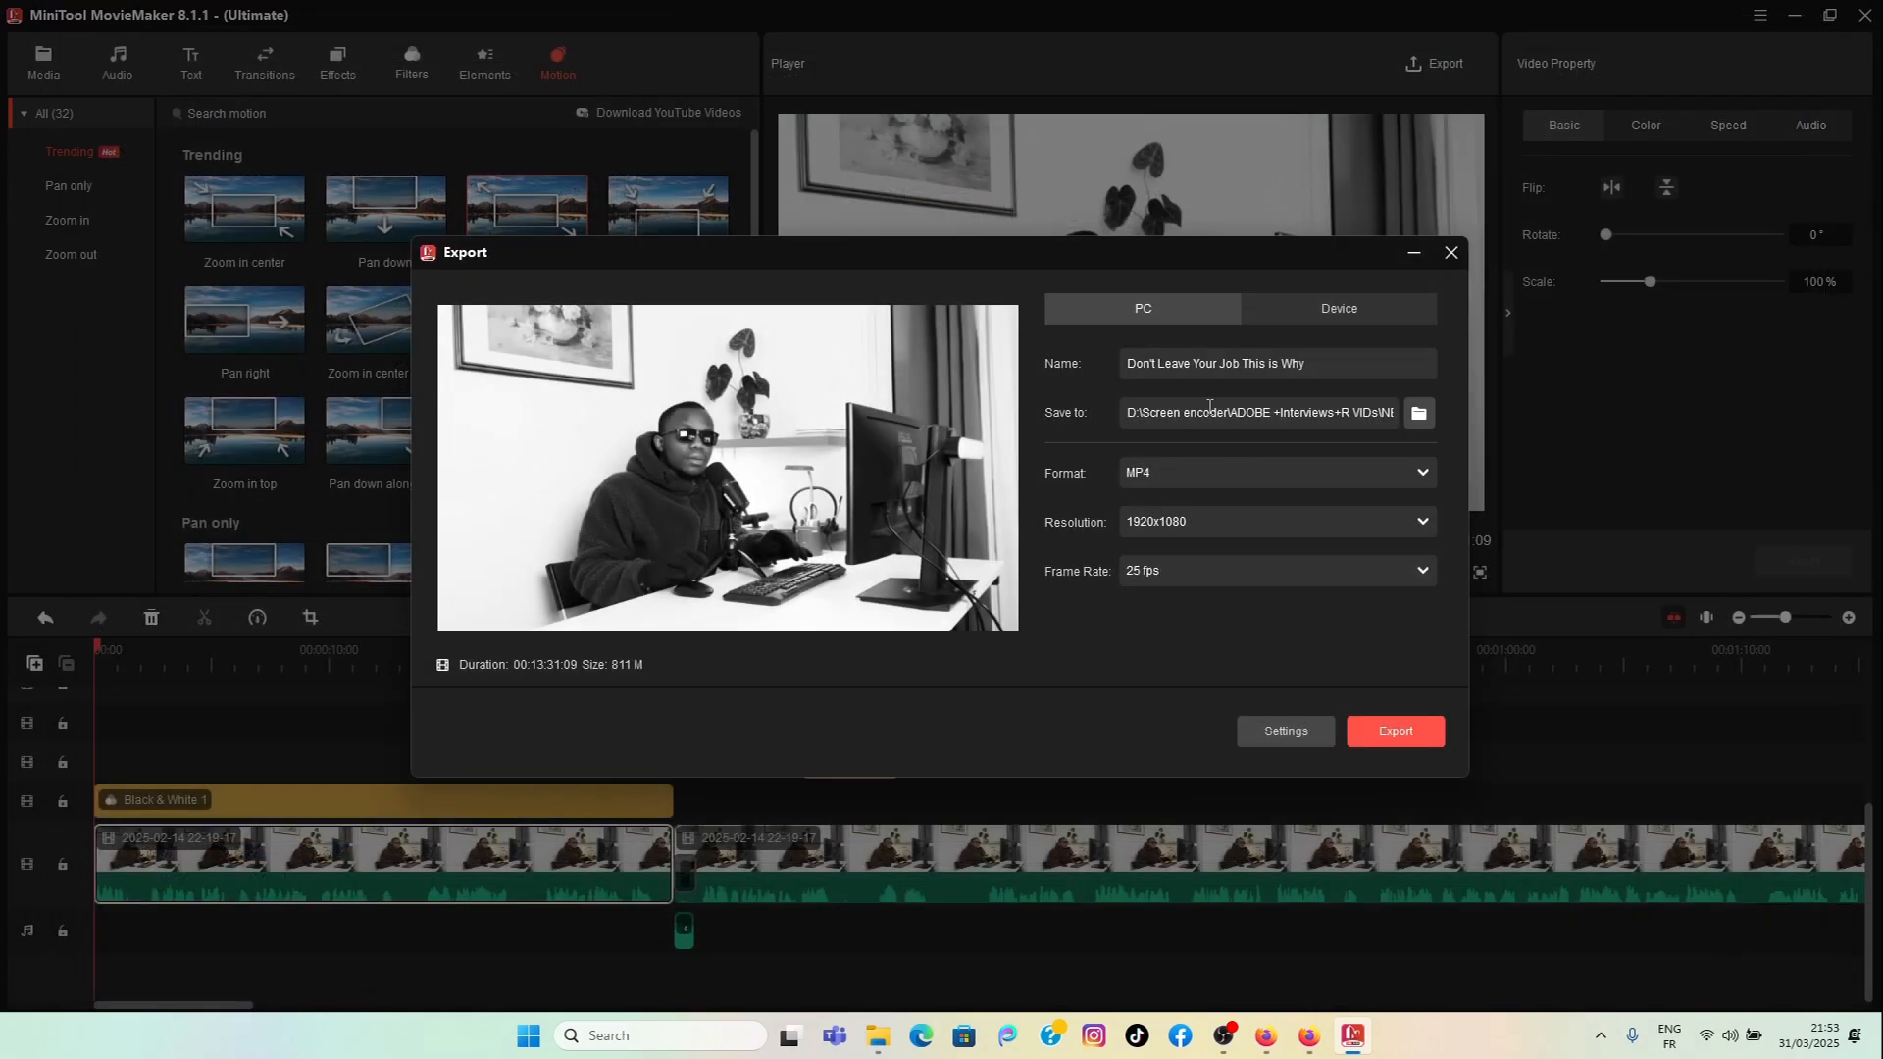
Step: Set the export to MP4 format with a resolution of 3840x2160 and a frame rate of 60 fps
{"action": "left_click", "coordinate": [1245, 475]}
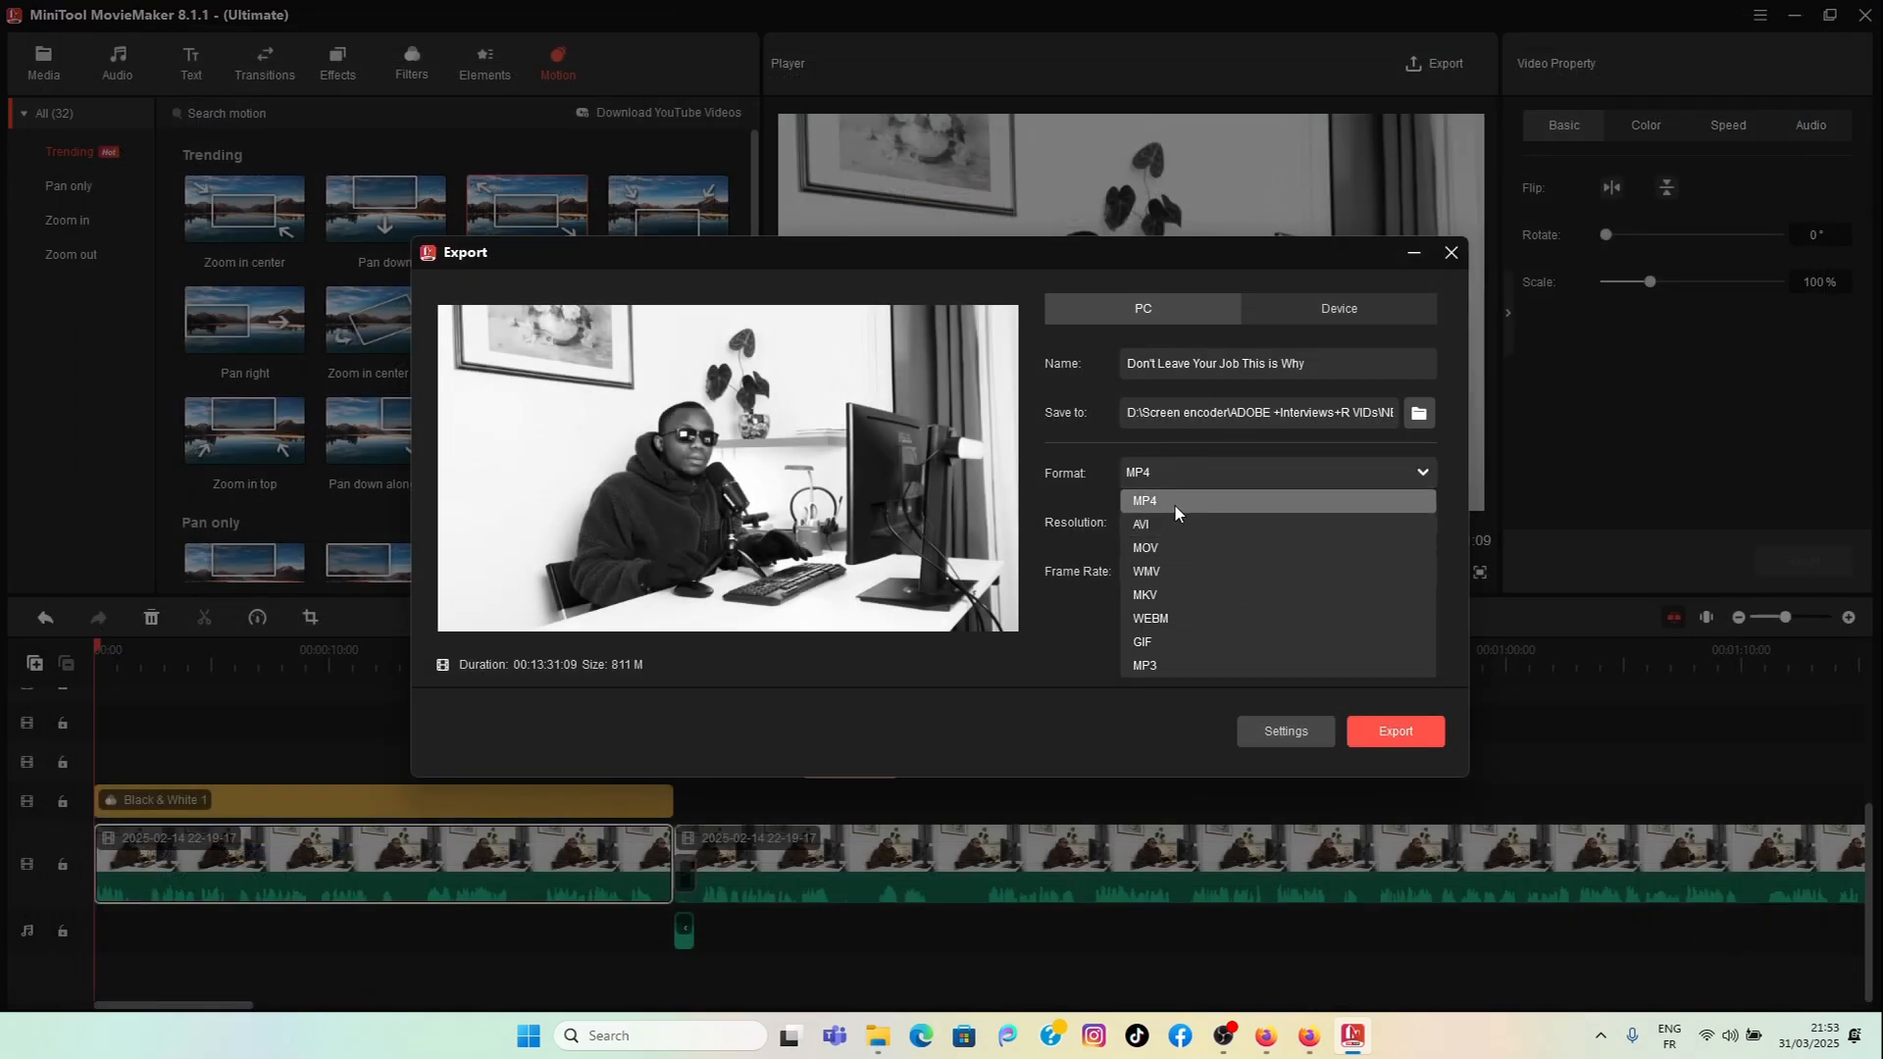
{"action": "left_click", "coordinate": [1176, 502]}
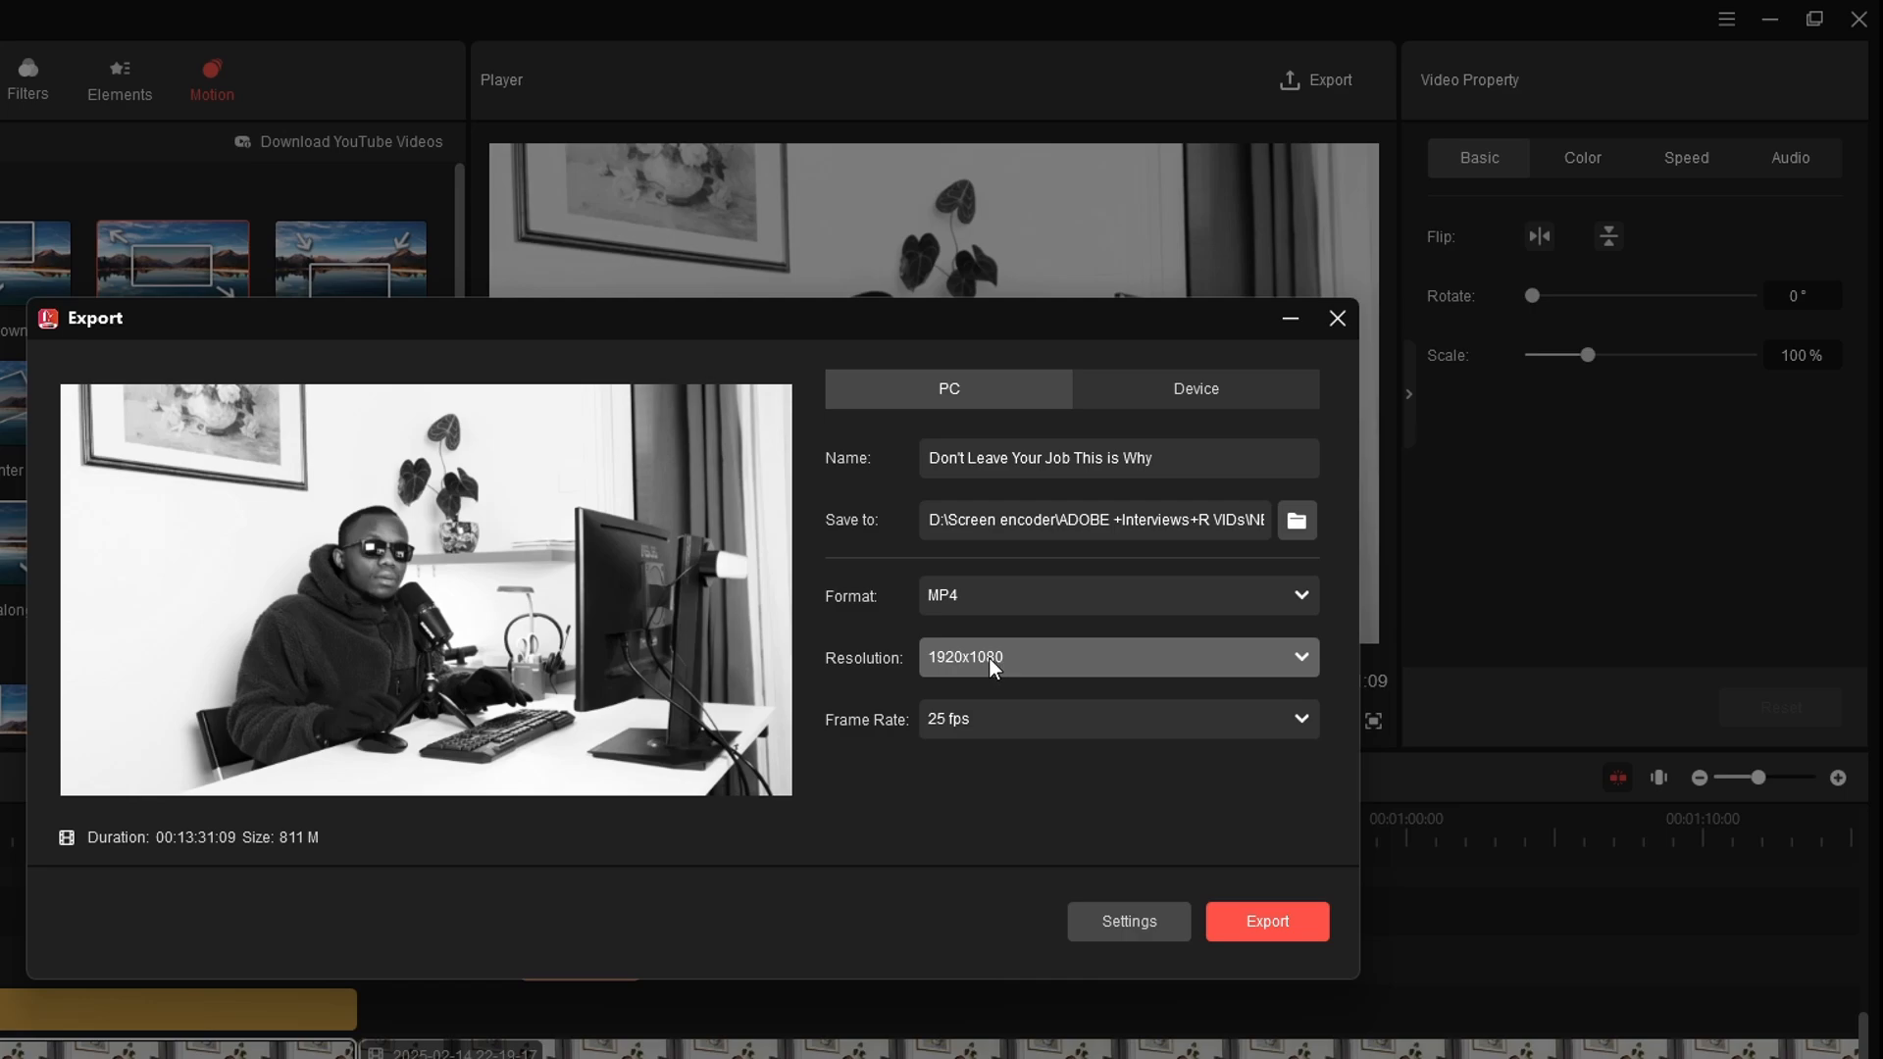
{"action": "left_click", "coordinate": [1133, 662]}
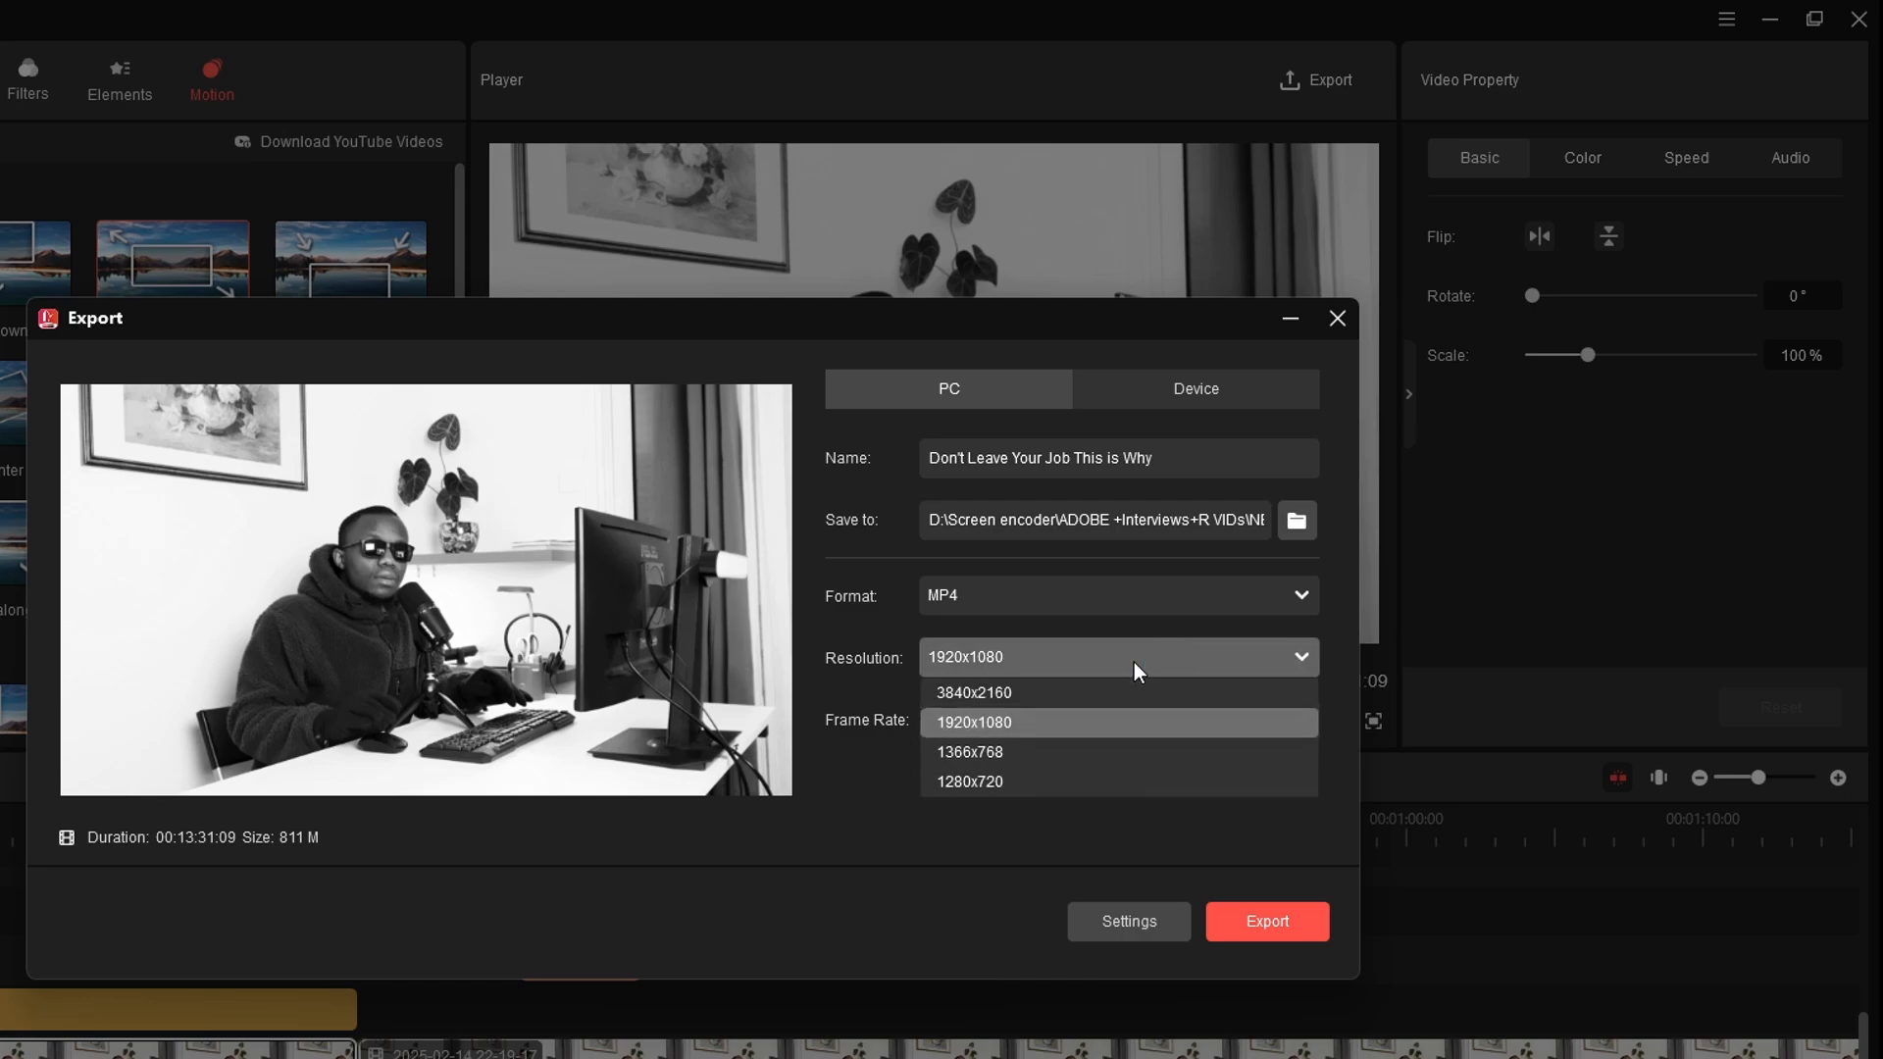
{"action": "left_click", "coordinate": [993, 694]}
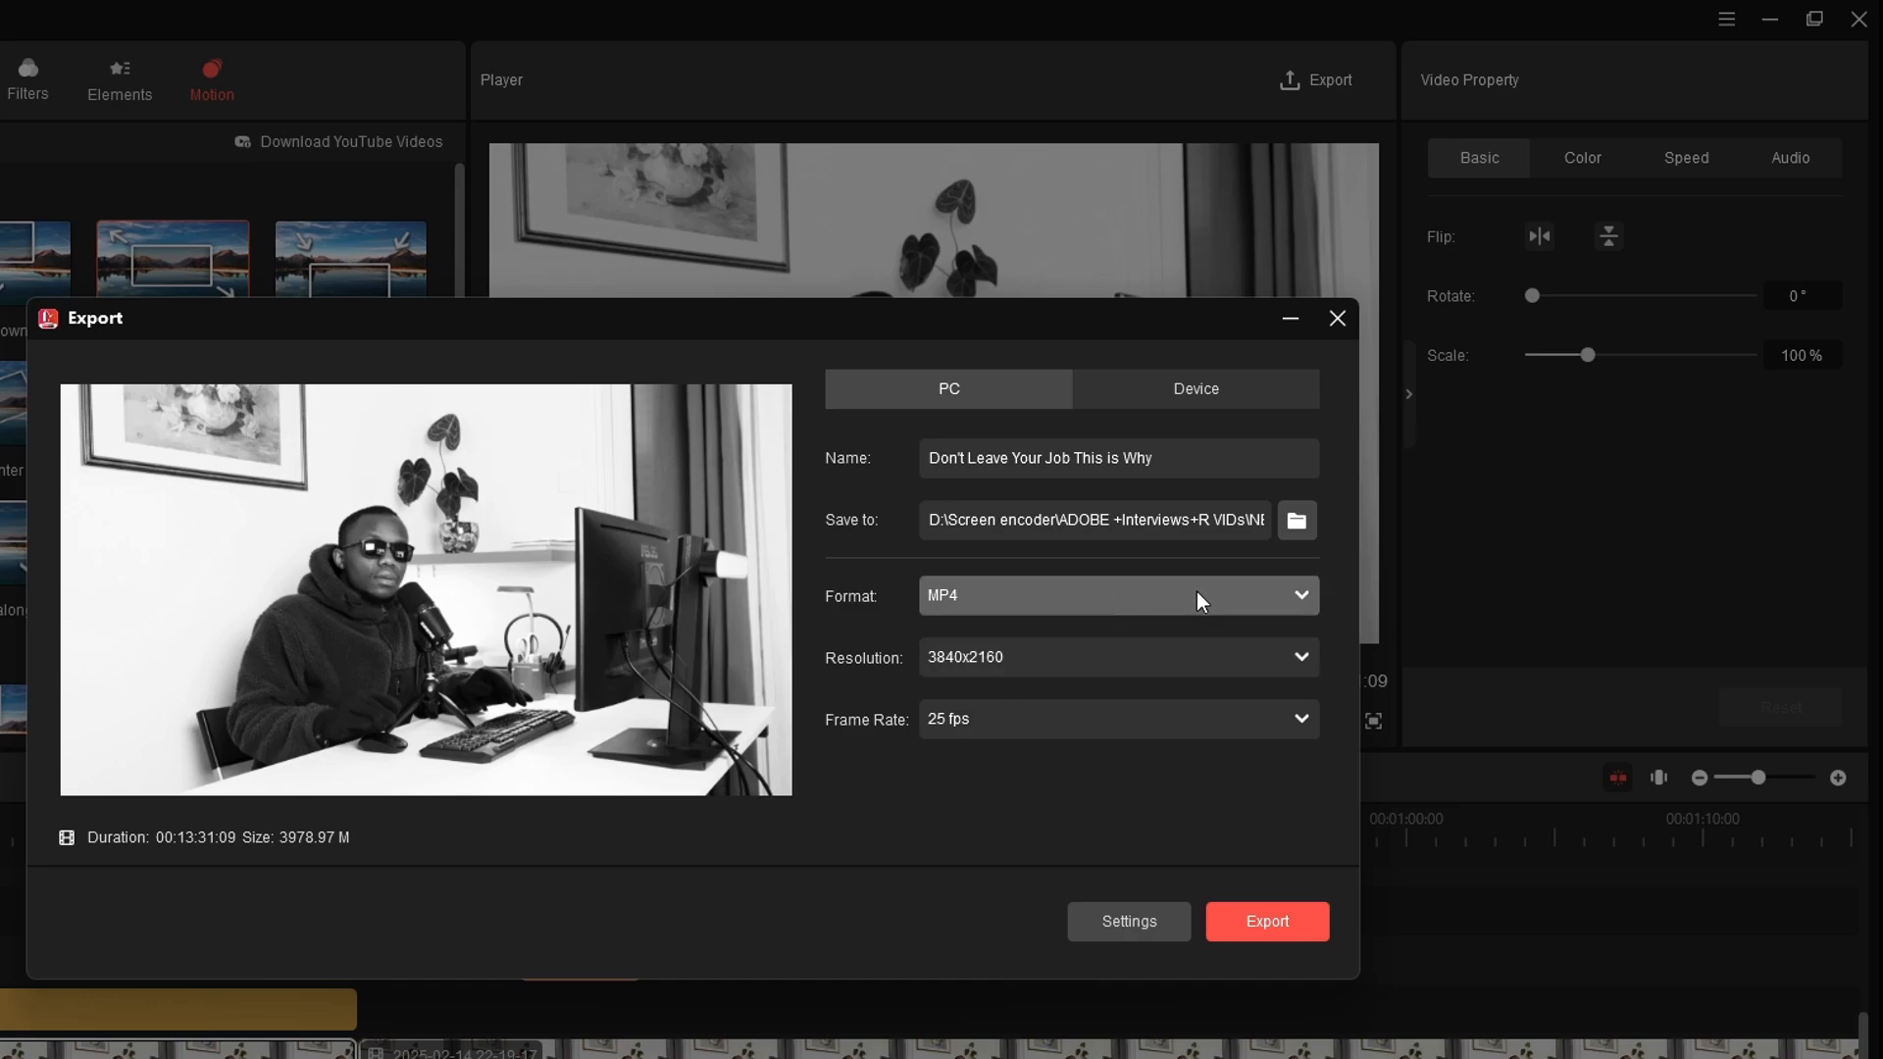
{"action": "left_click", "coordinate": [1135, 723]}
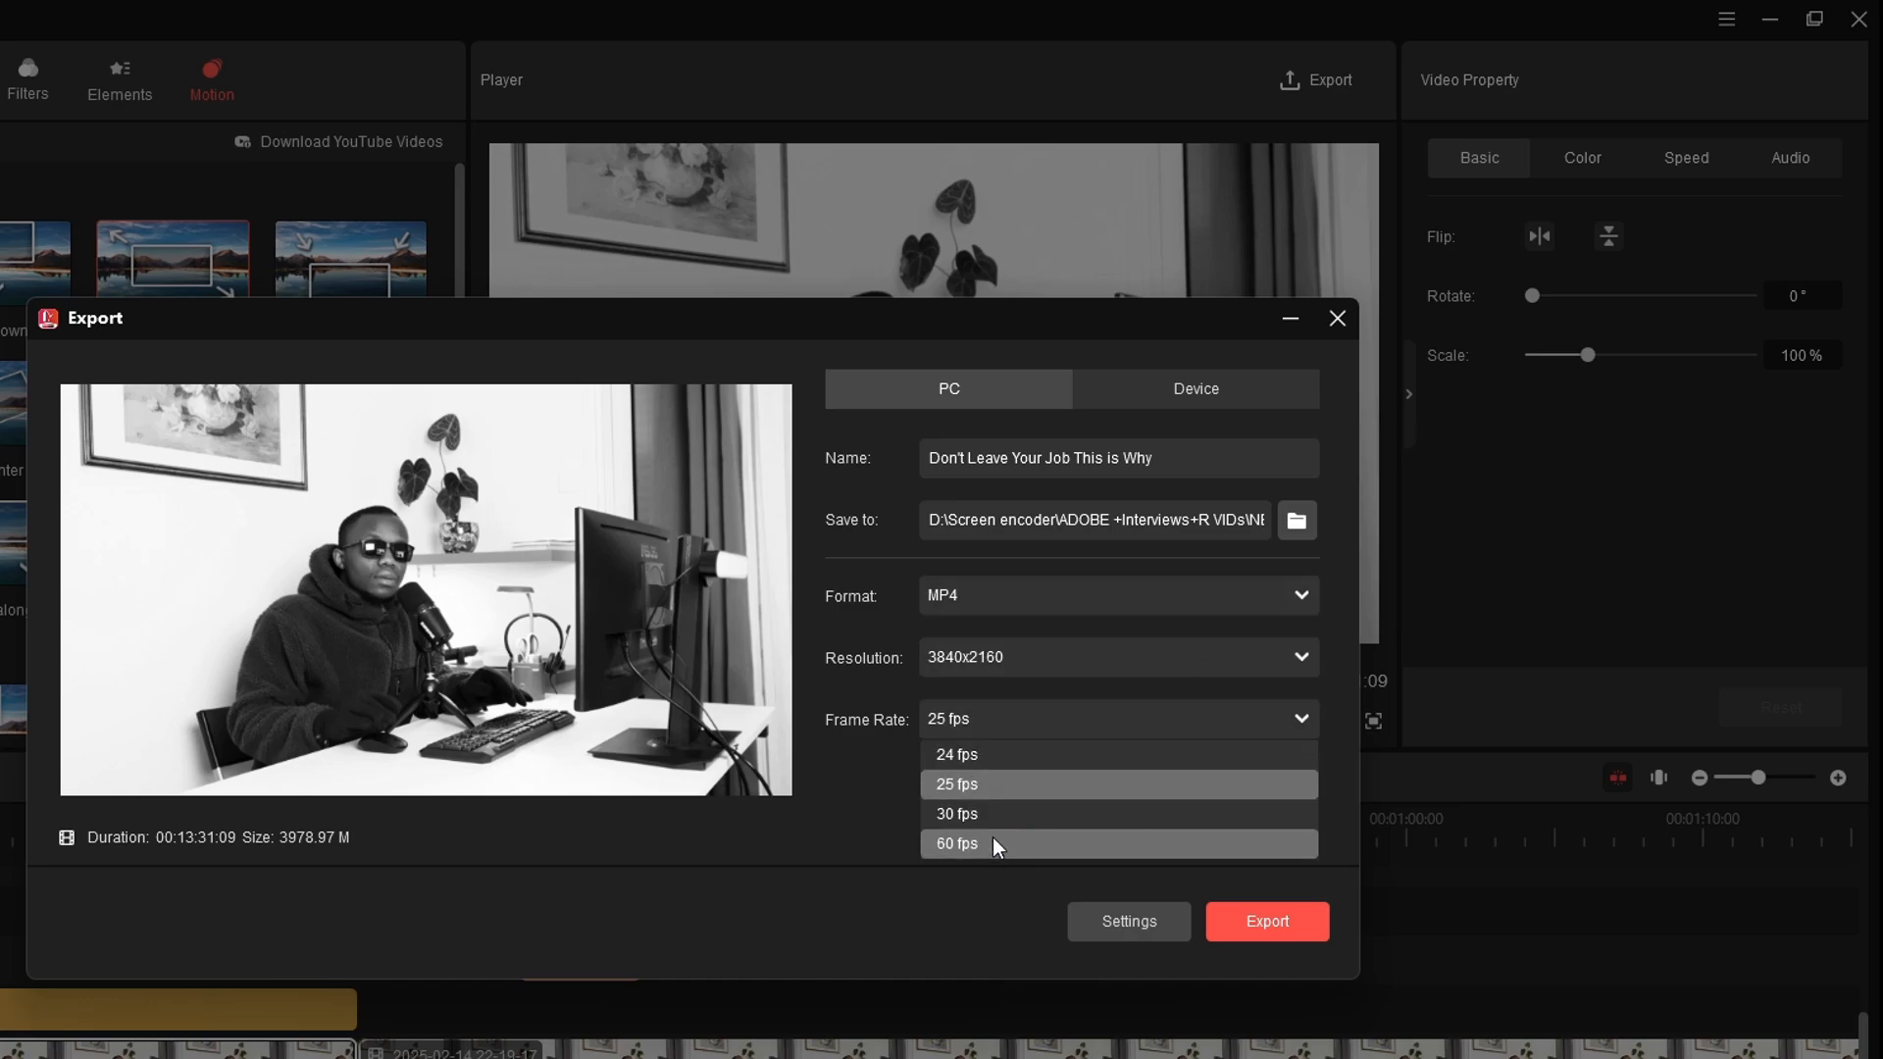
{"action": "left_click", "coordinate": [992, 839]}
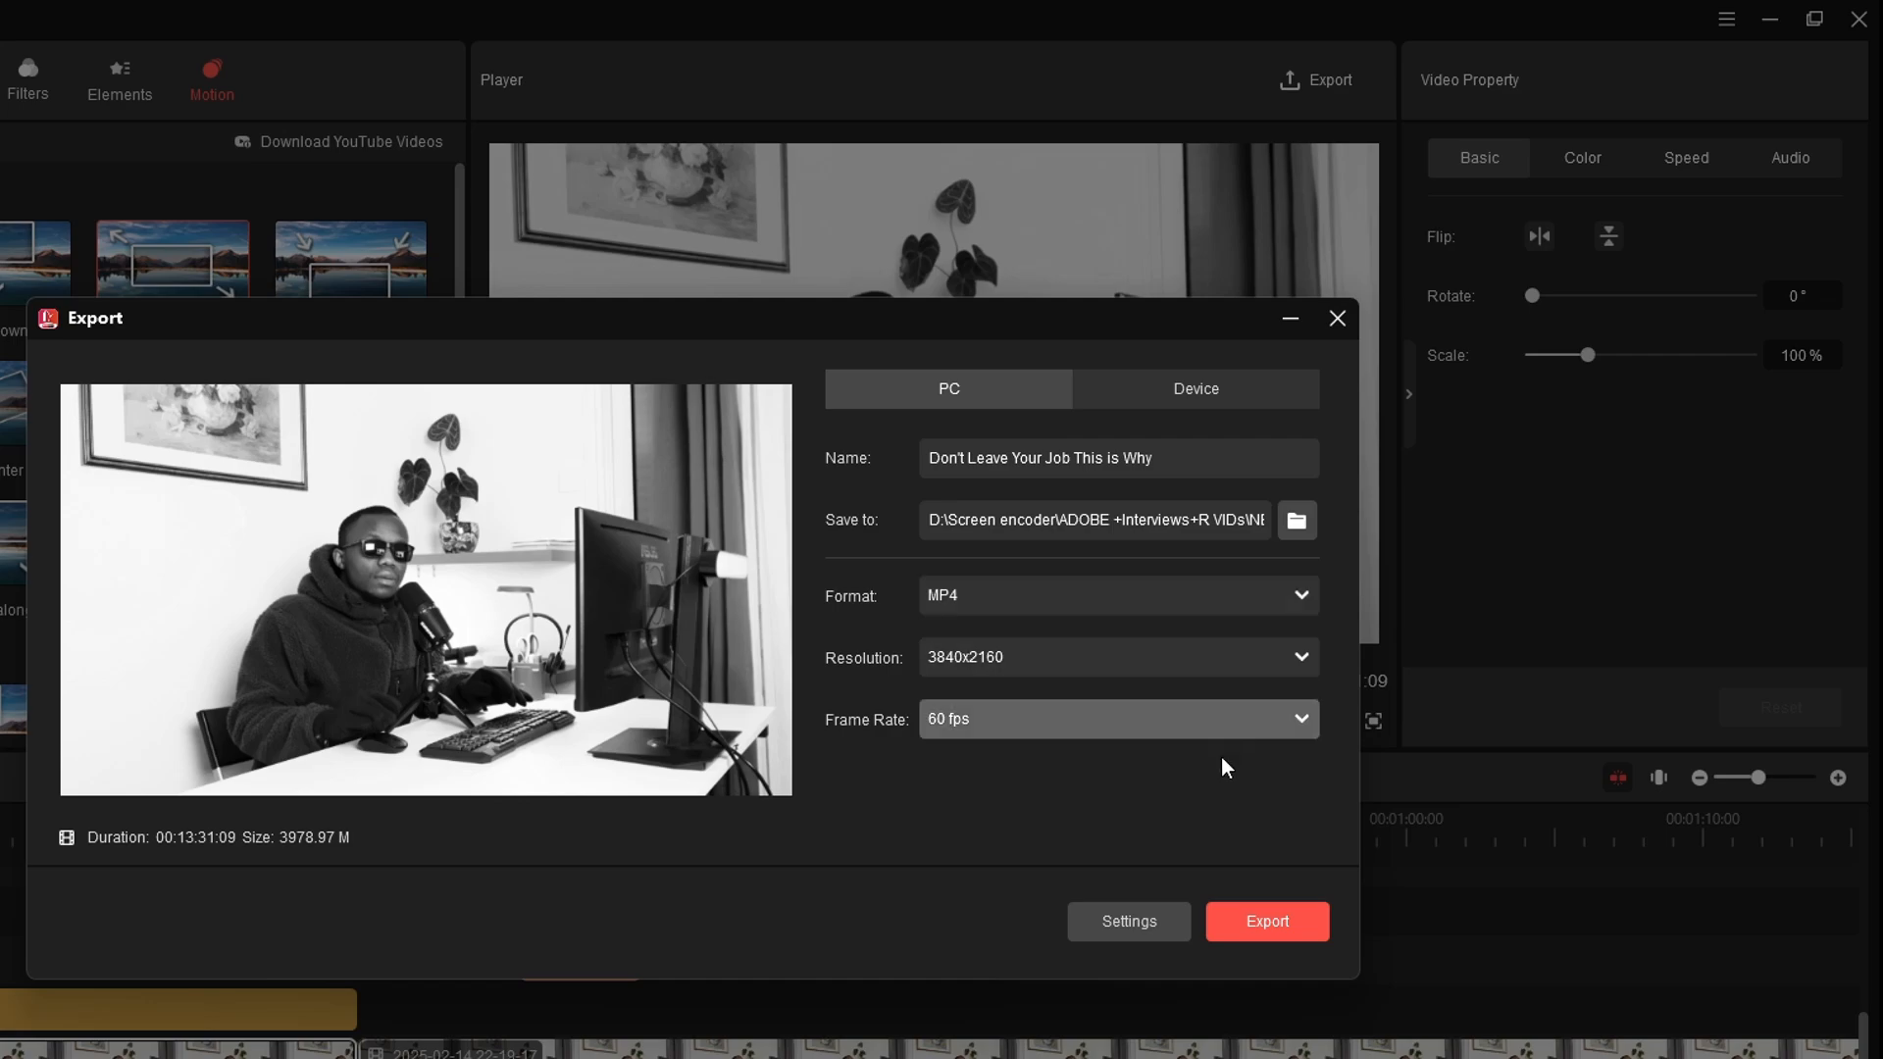
Step: Export the movie with these settings and show the finished file in its folder
{"action": "left_click", "coordinate": [1286, 924]}
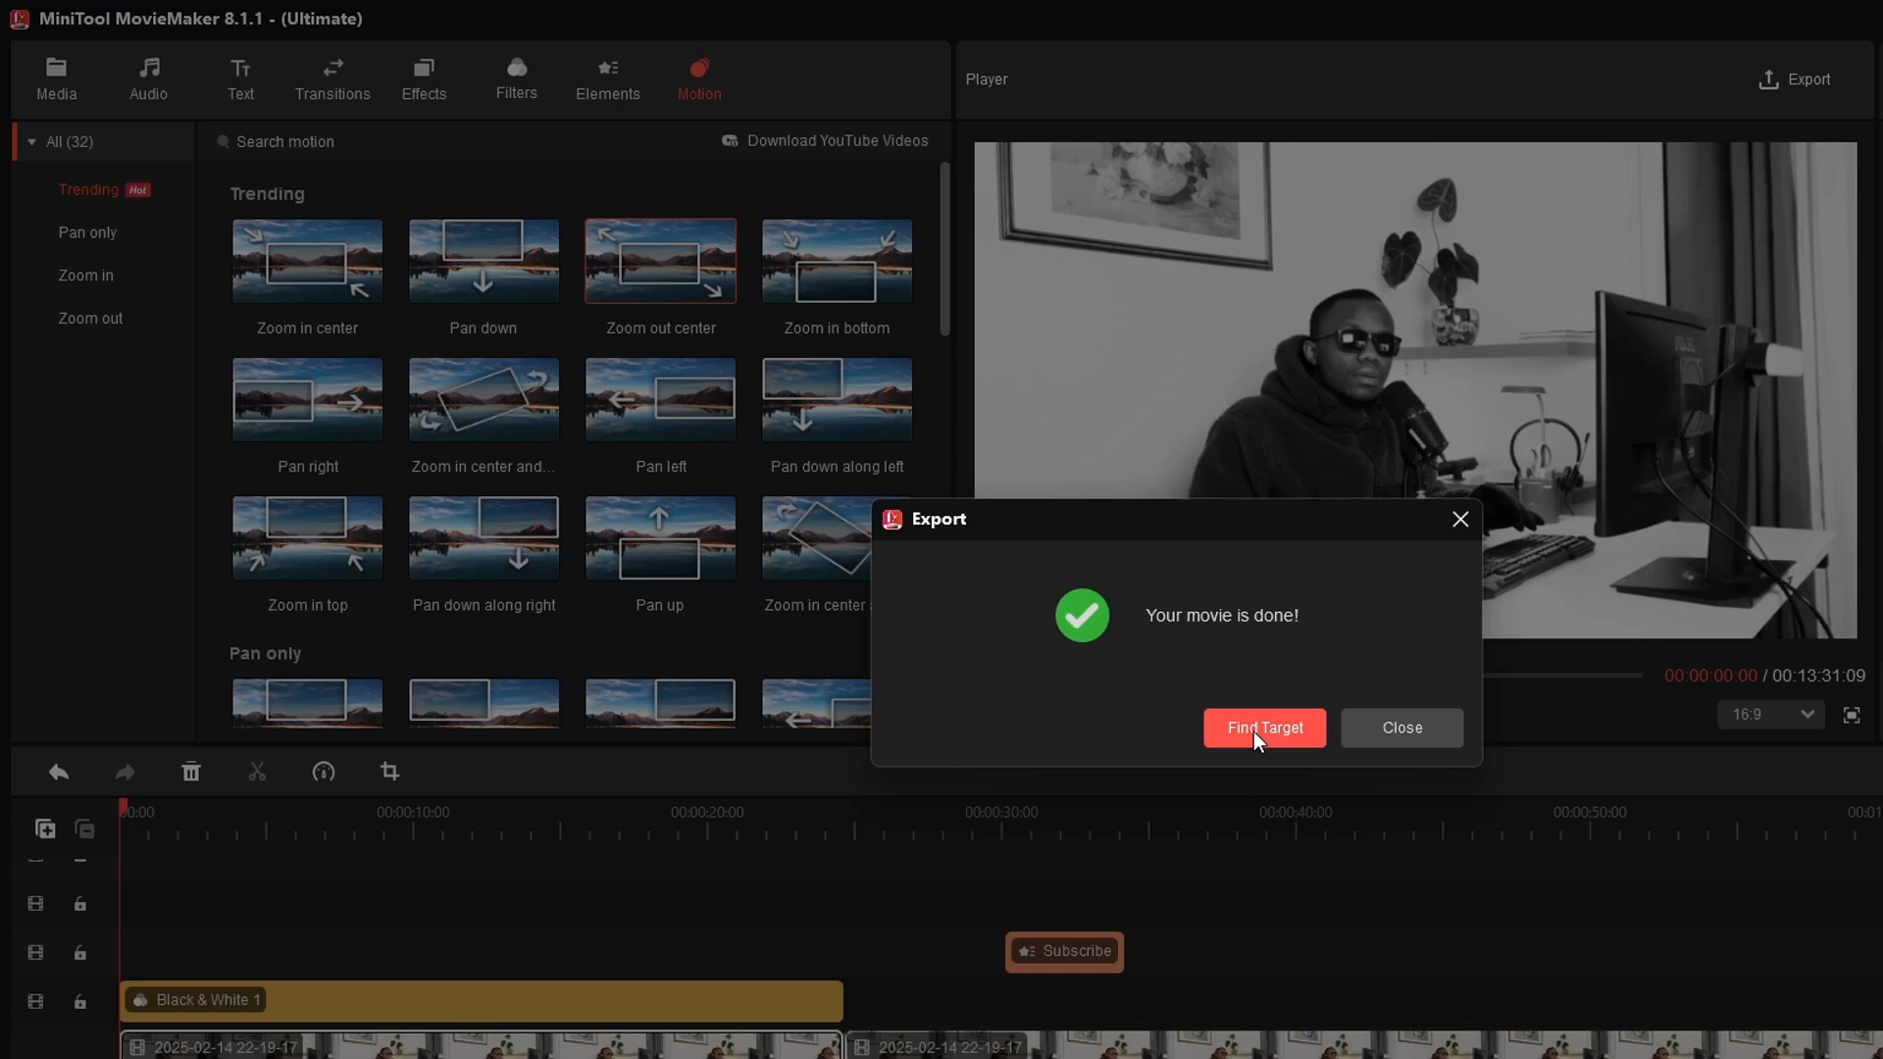
{"action": "left_click", "coordinate": [1253, 732]}
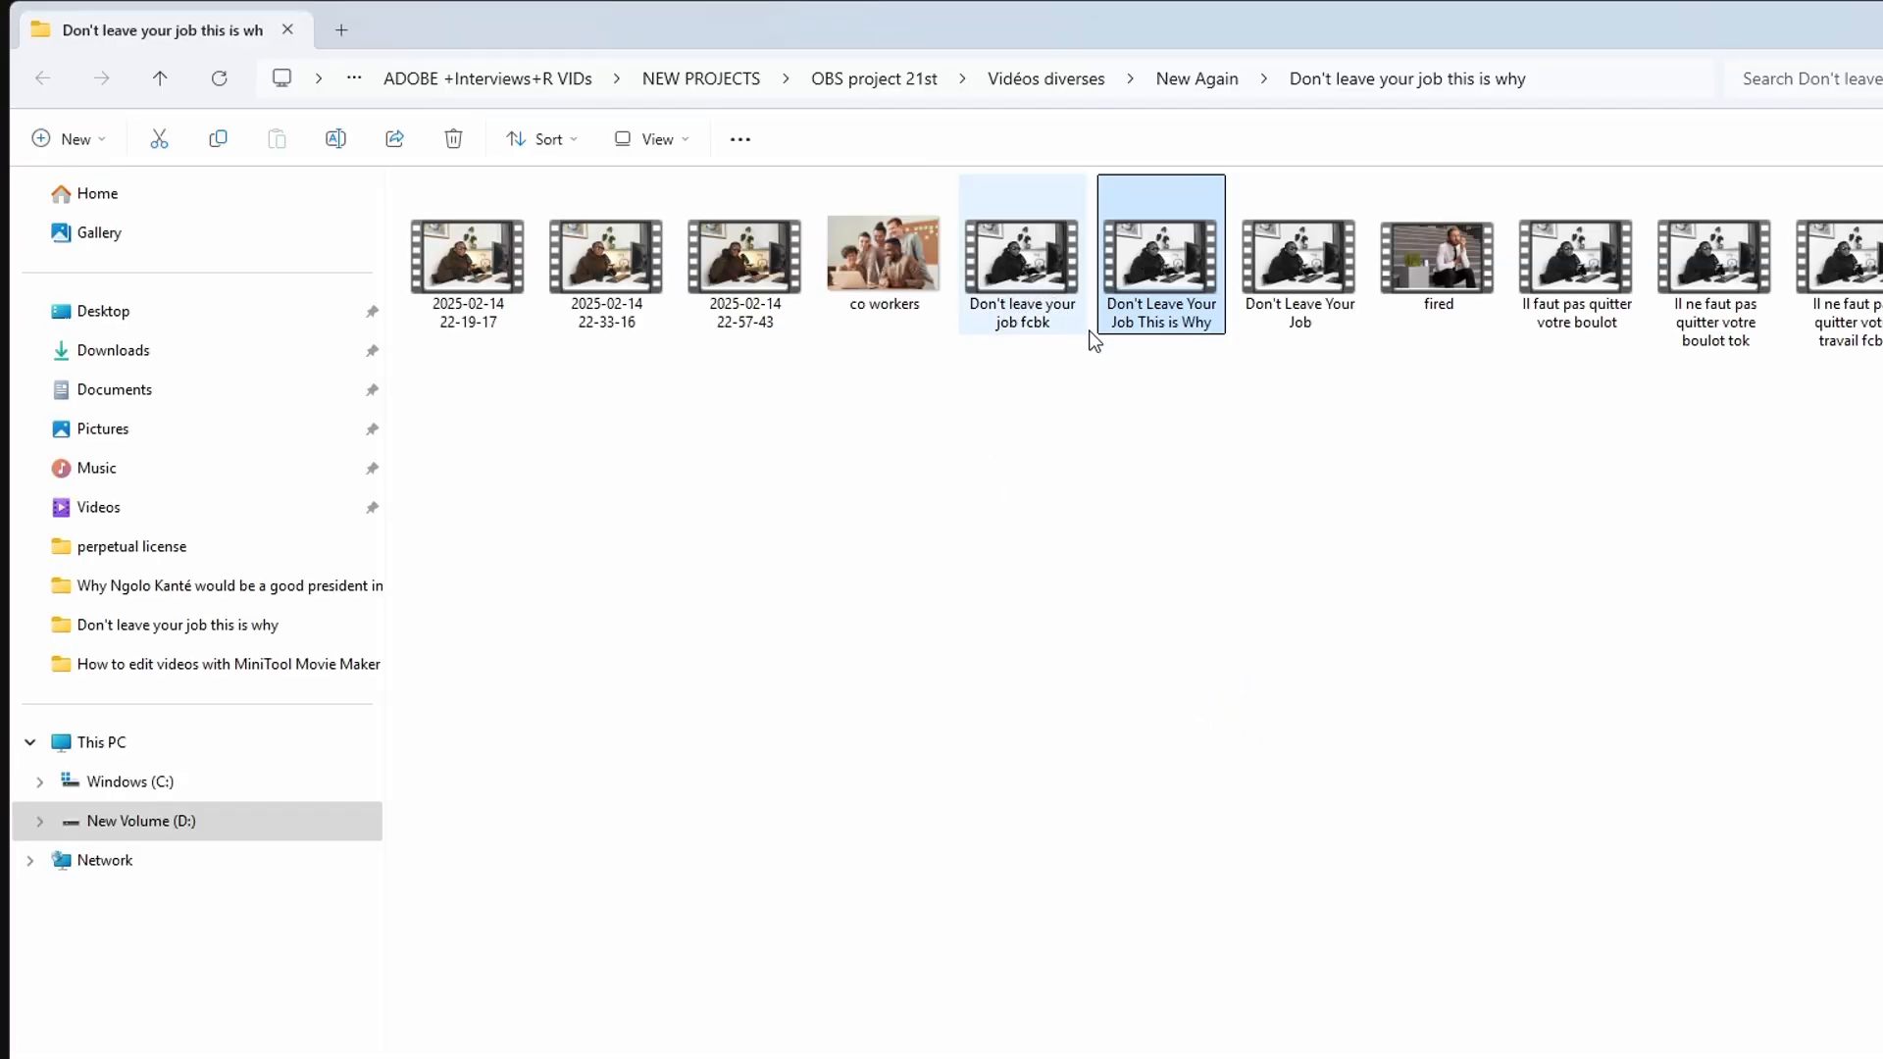
Step: Play the exported "Don't Leave Your Job This is Why" video in Media Player and check passages at the start, around 1:41, around 4:19 and near the end
{"action": "double_click", "coordinate": [1168, 277]}
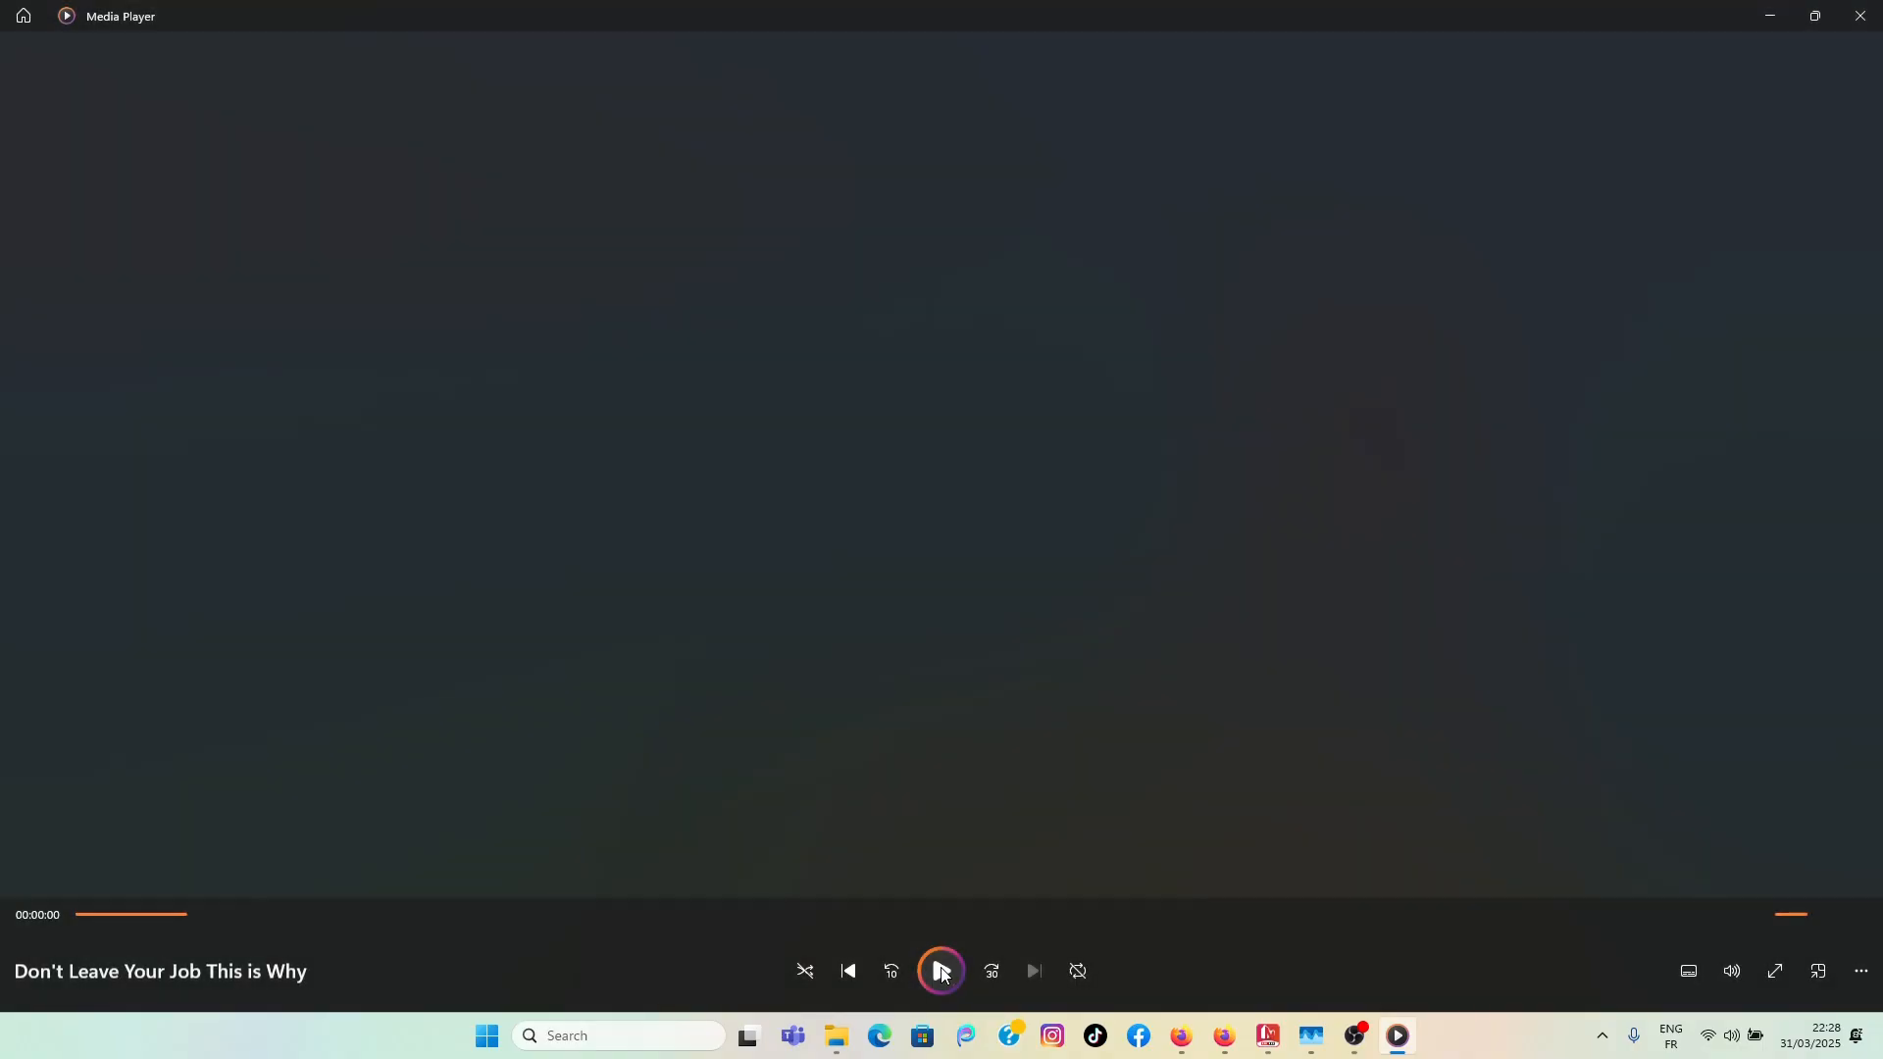
{"action": "left_click", "coordinate": [941, 971]}
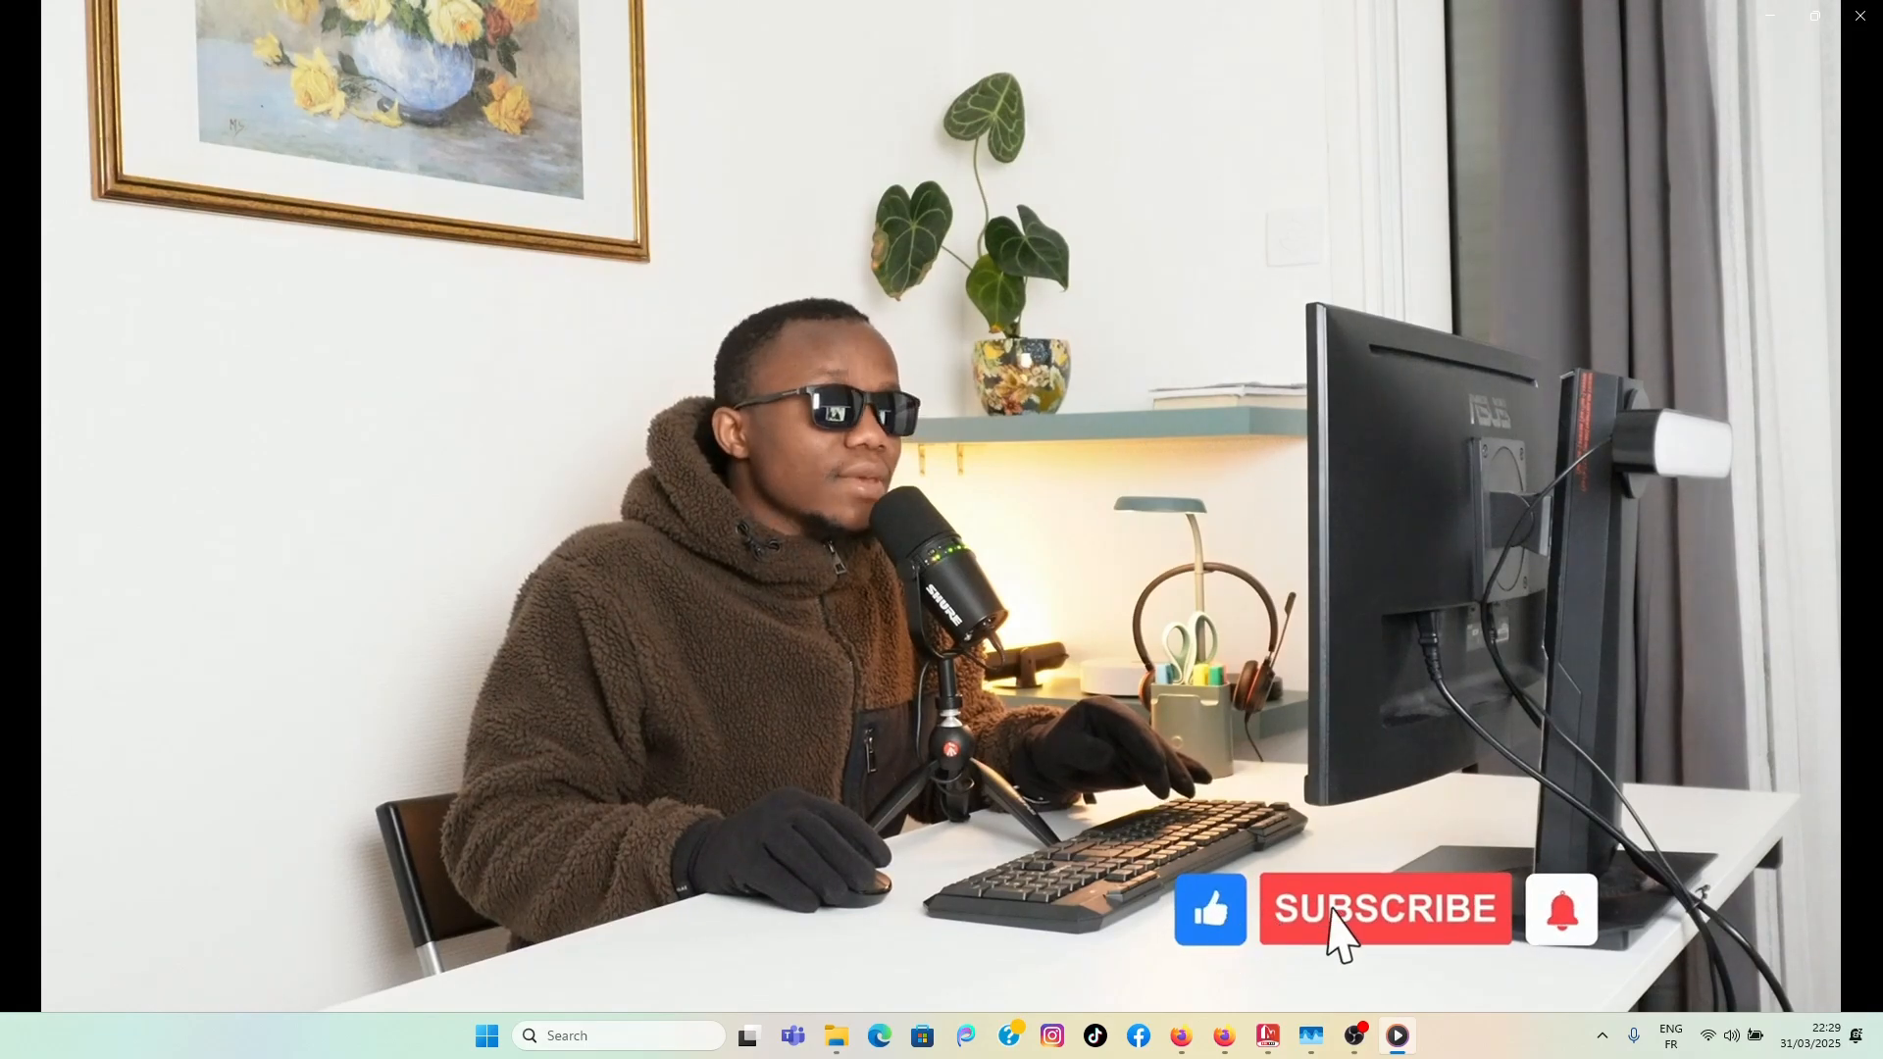
{"action": "mouse_move", "coordinate": [1286, 596]}
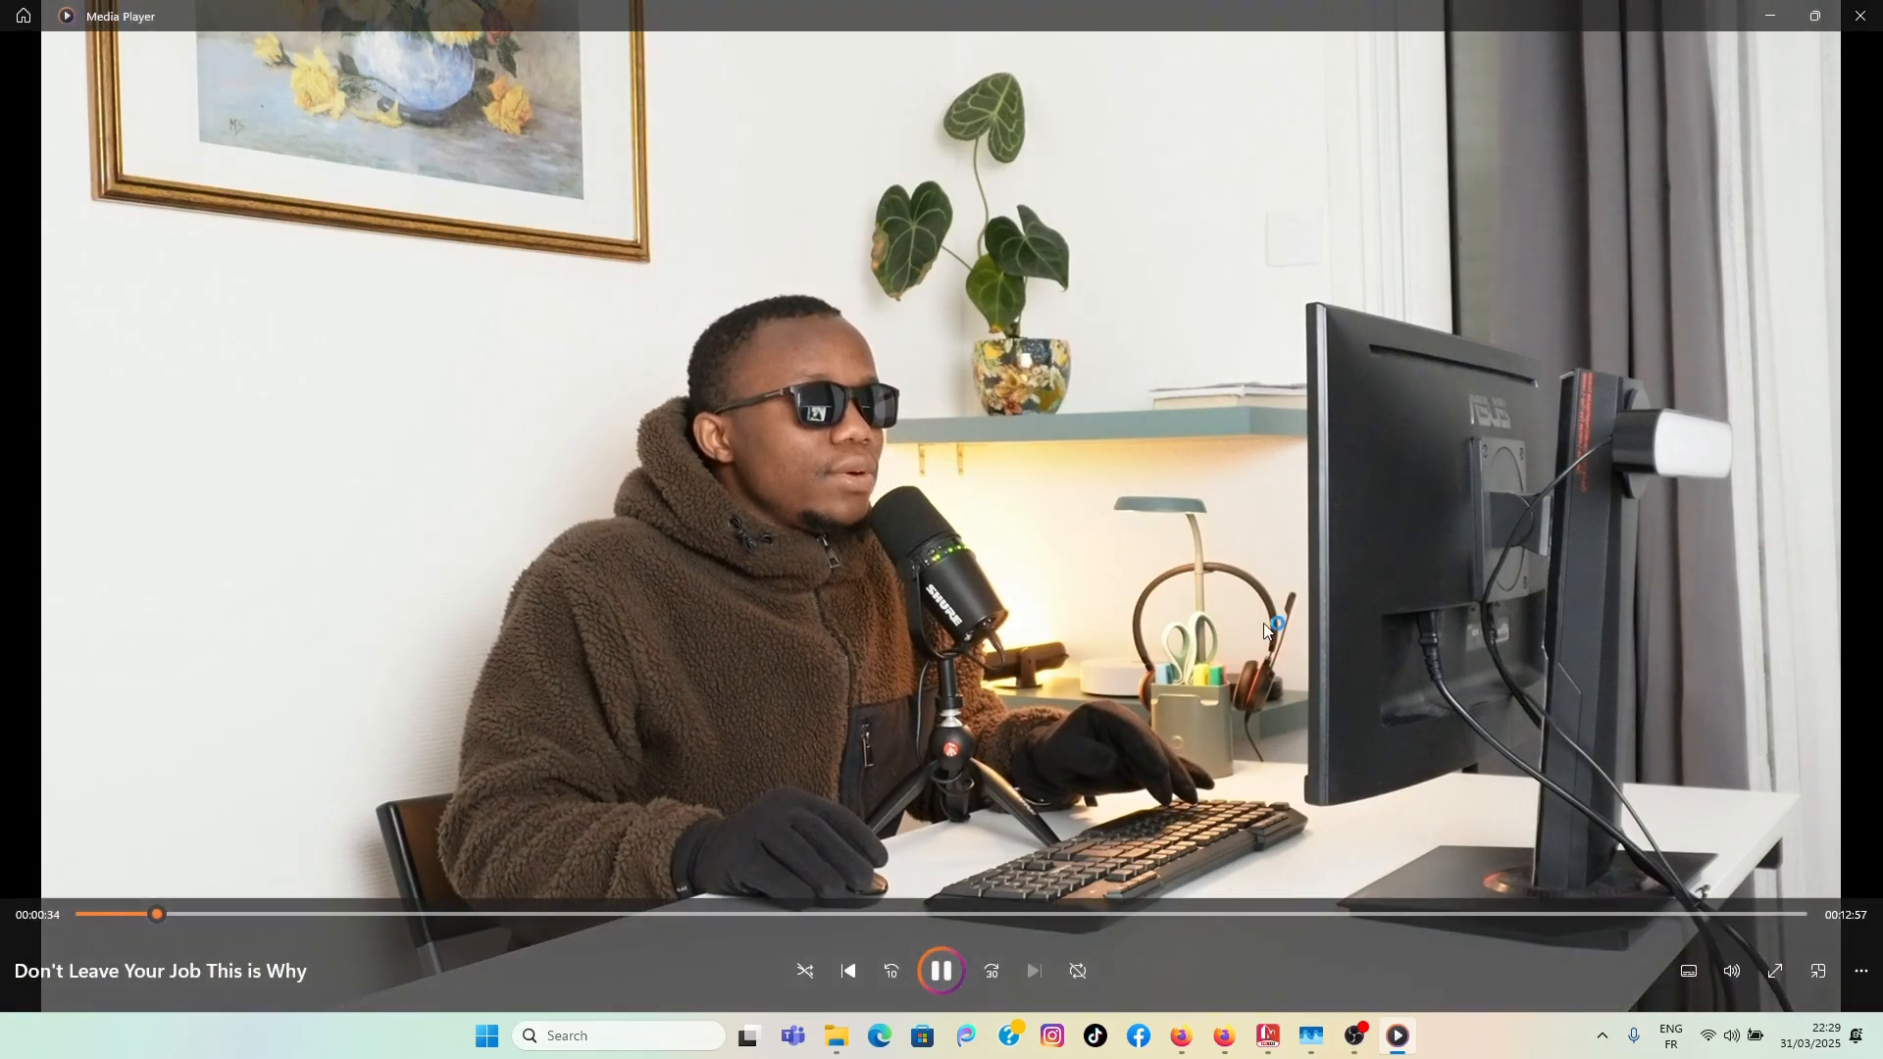
{"action": "left_click", "coordinate": [290, 914]}
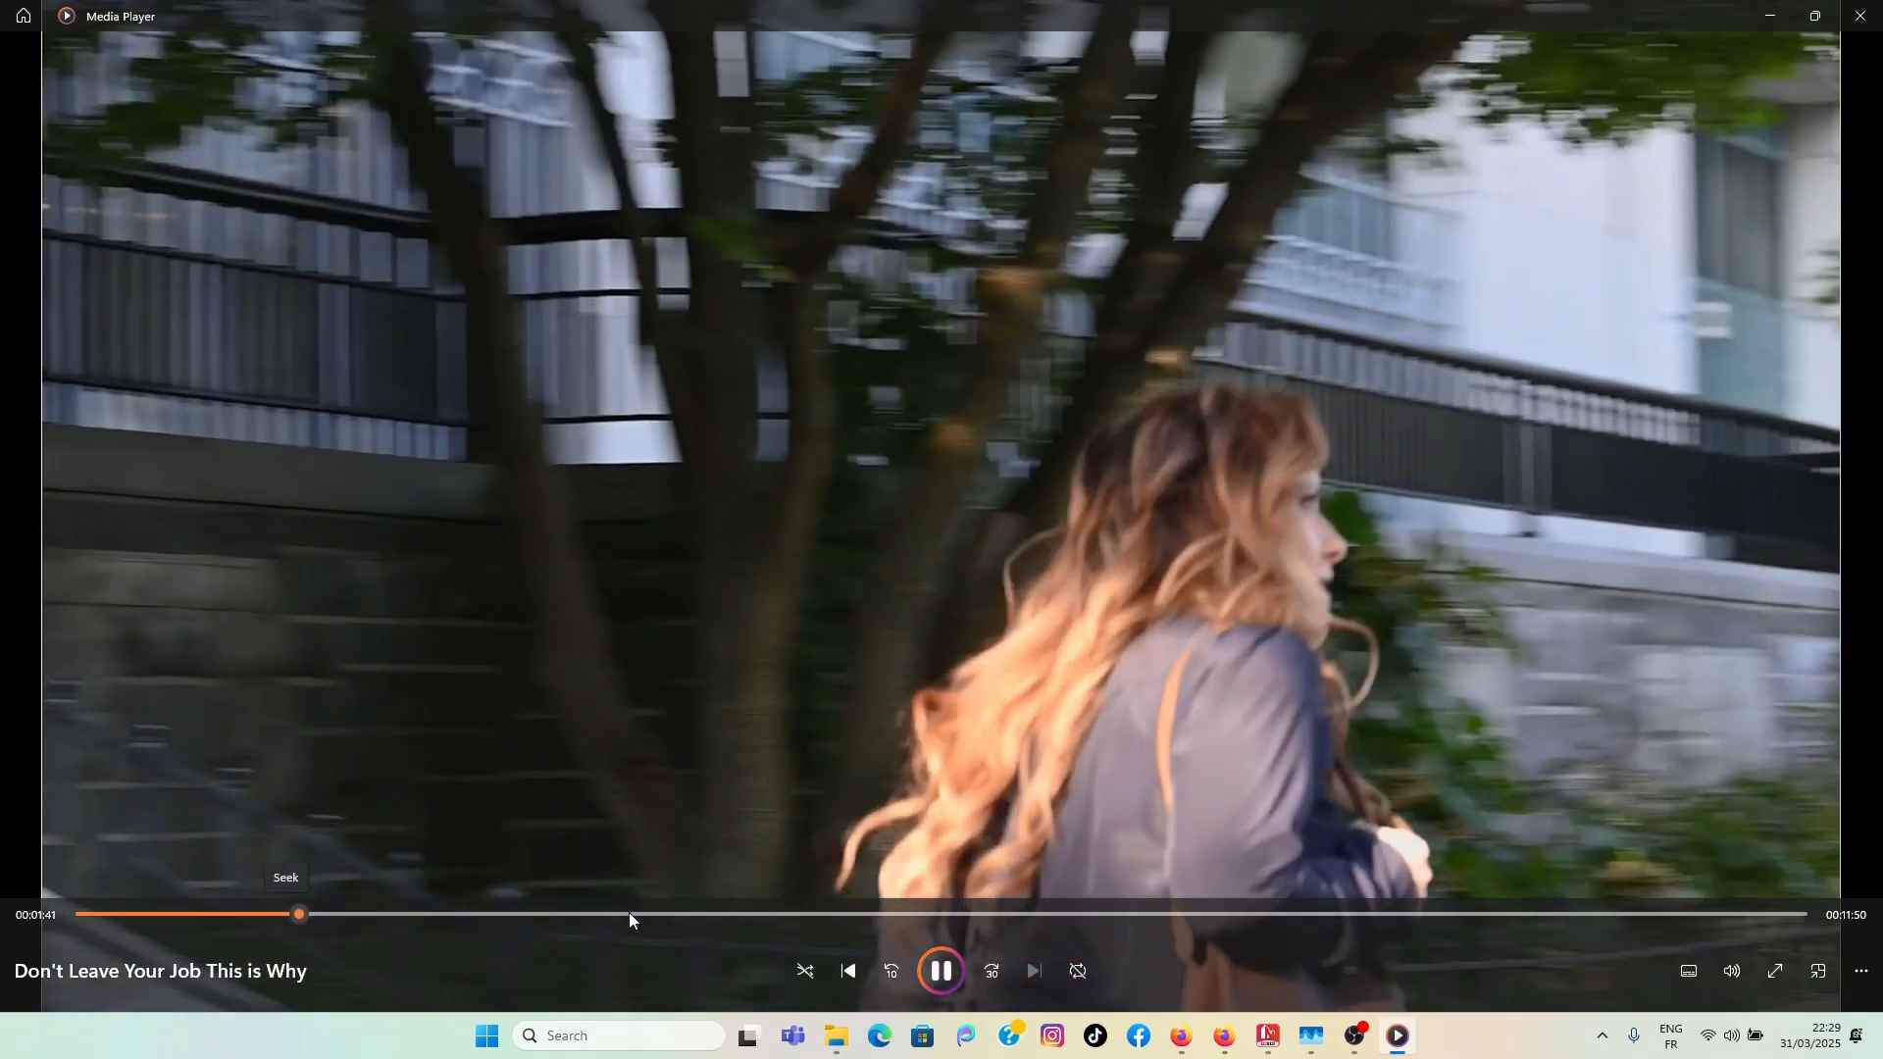
{"action": "left_click", "coordinate": [628, 913]}
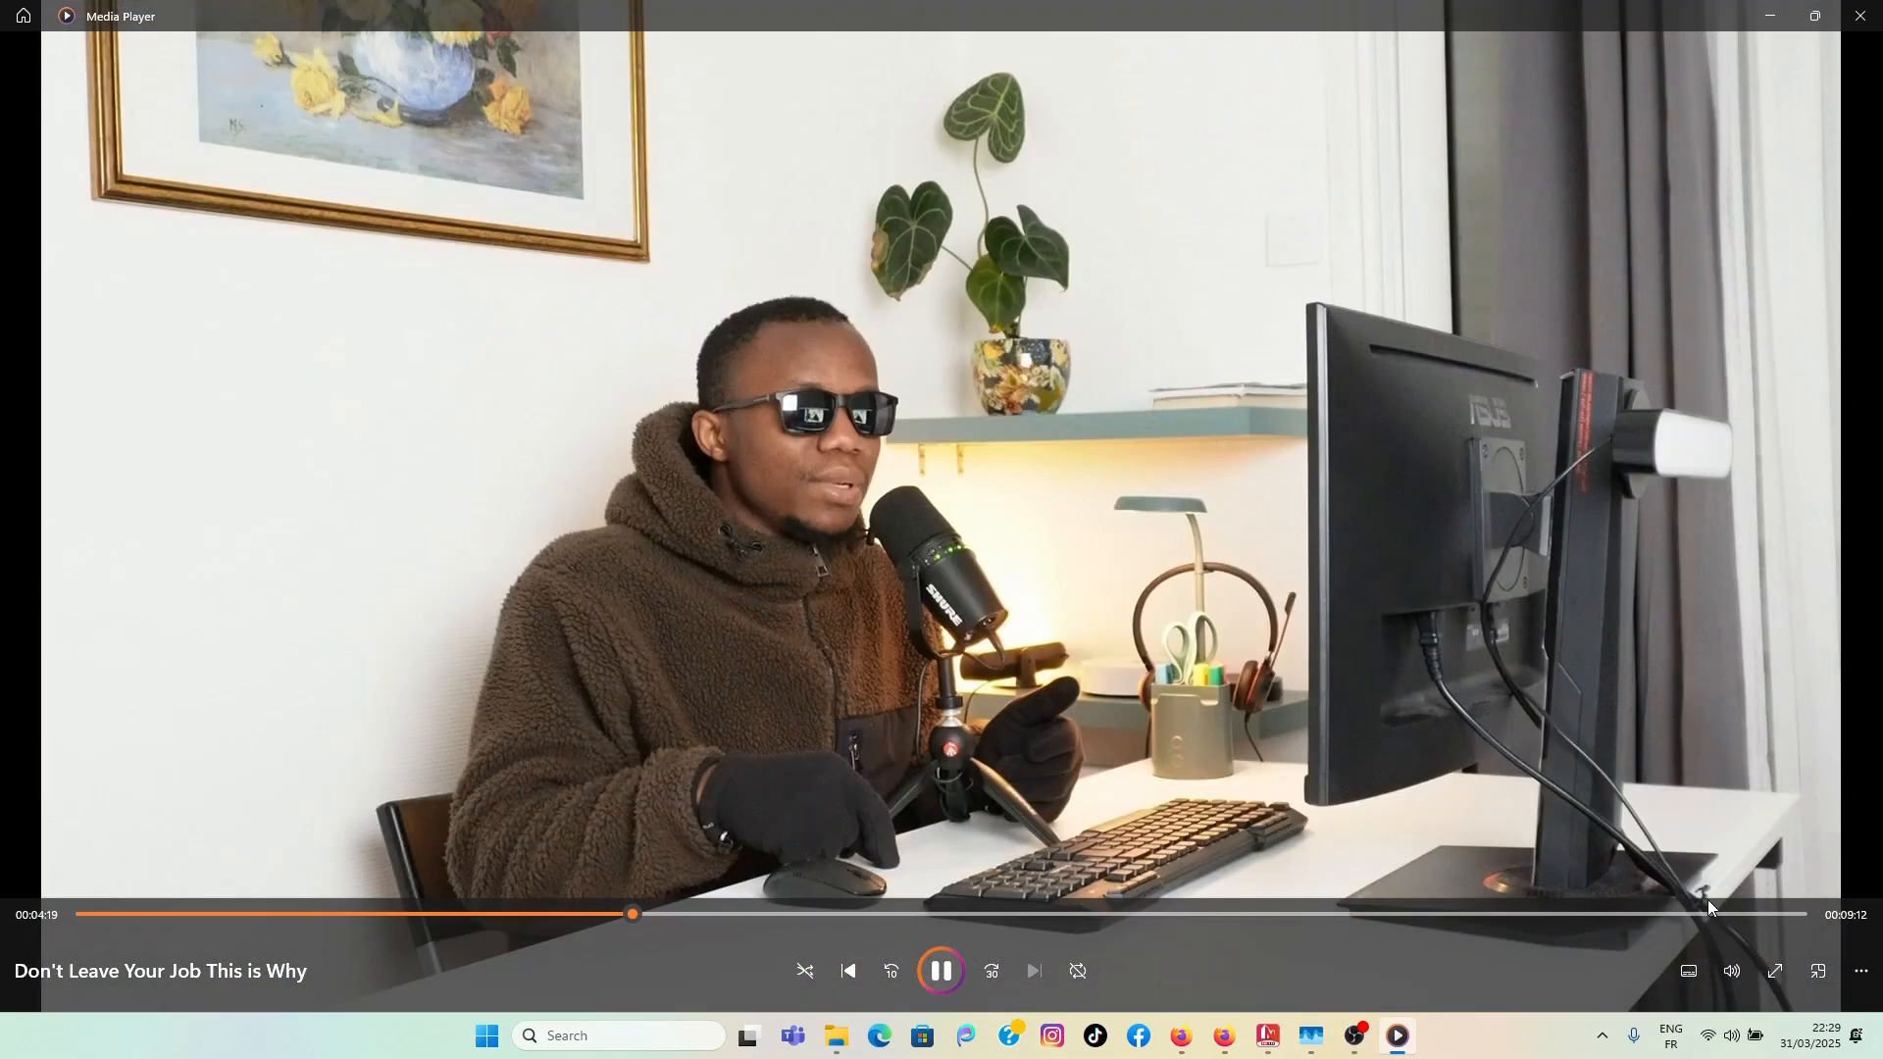
{"action": "left_click", "coordinate": [1779, 914]}
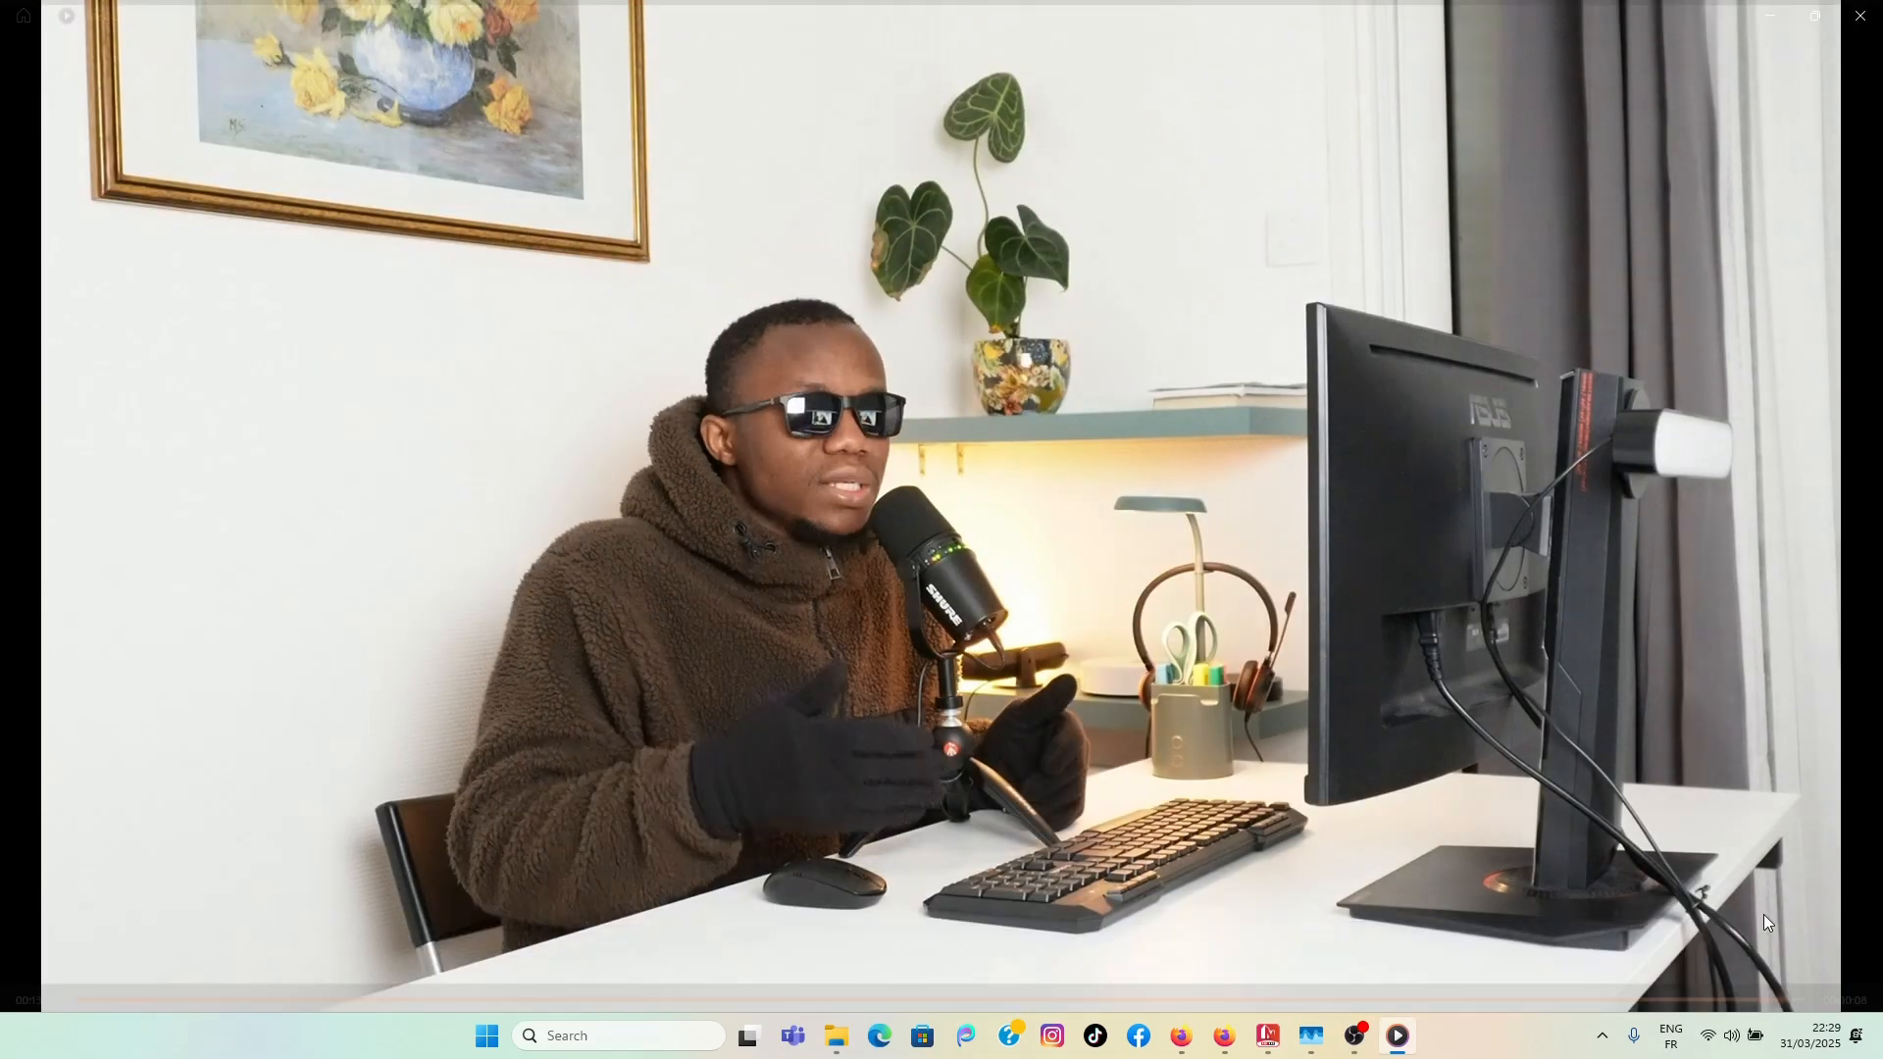